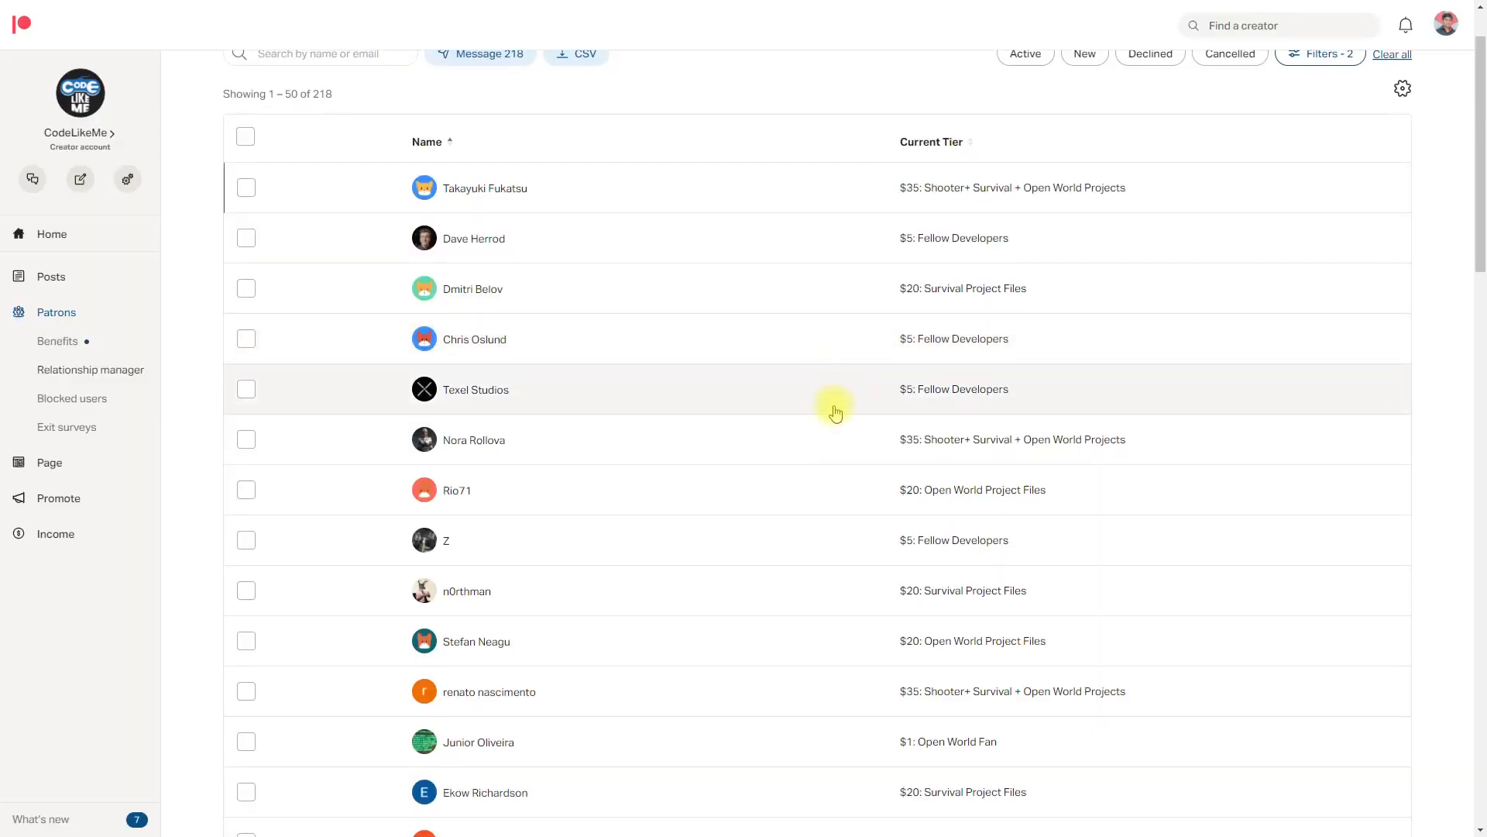
Step: Page through the Patreon list of active patrons and their membership tiers
{"action": "scroll", "coordinate": [834, 405], "scroll_direction": "down", "scroll_amount": 15}
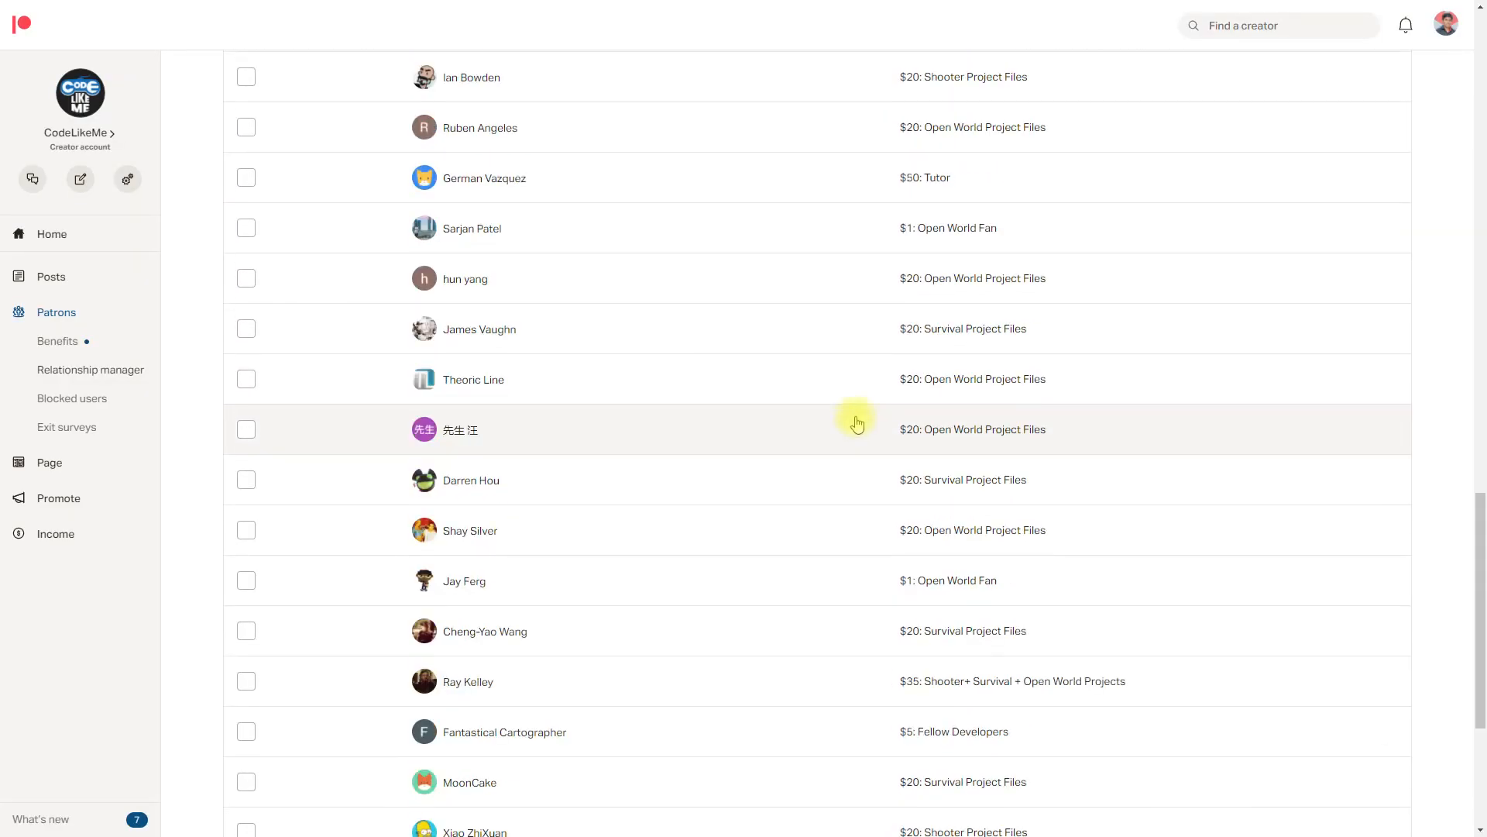
{"action": "left_click", "coordinate": [785, 780]}
{"action": "scroll", "coordinate": [727, 329], "scroll_direction": "down", "scroll_amount": 15}
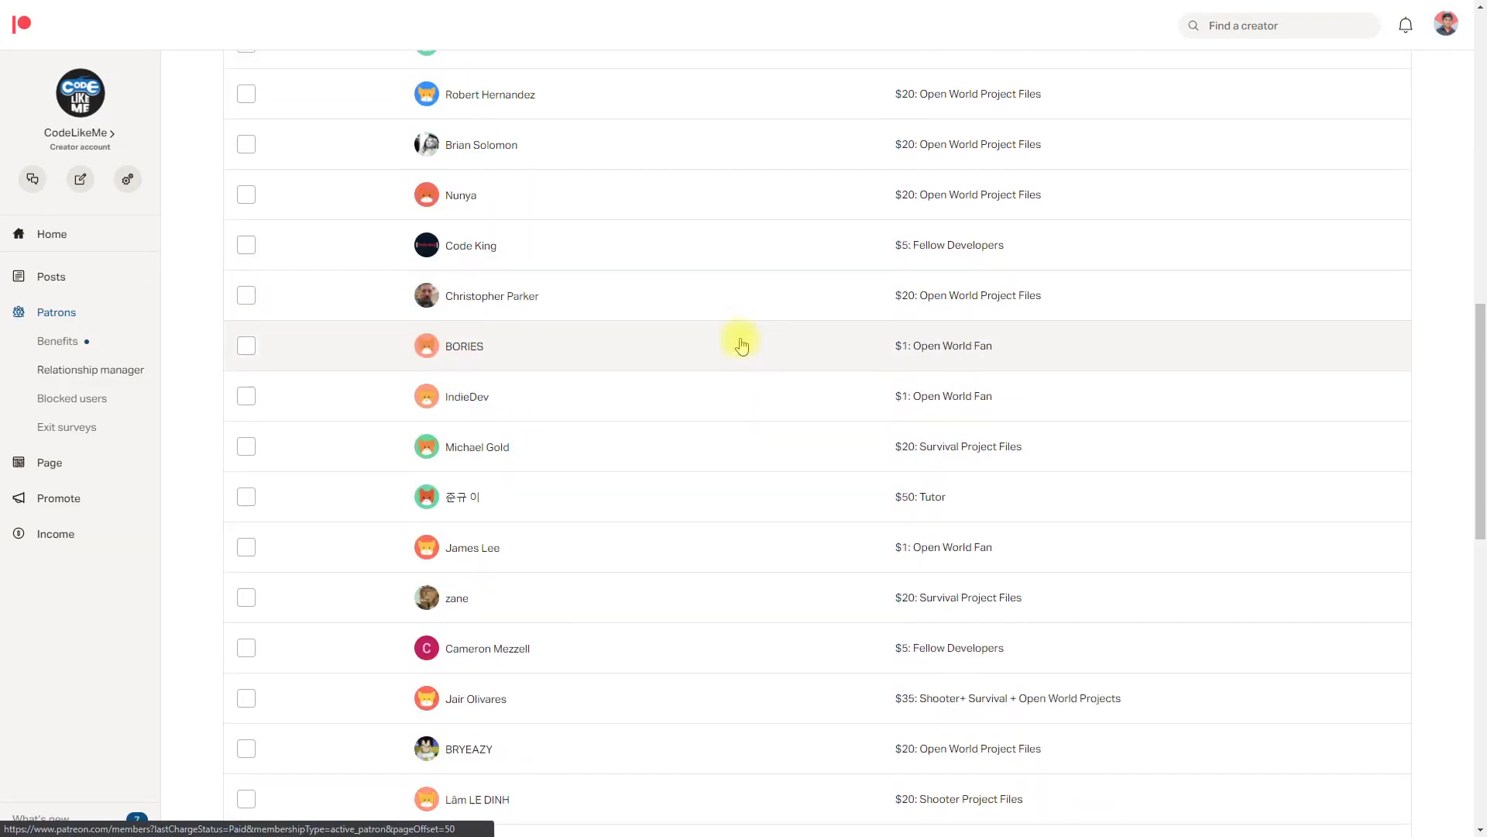
{"action": "left_click", "coordinate": [800, 781]}
{"action": "scroll", "coordinate": [798, 399], "scroll_direction": "down", "scroll_amount": 15}
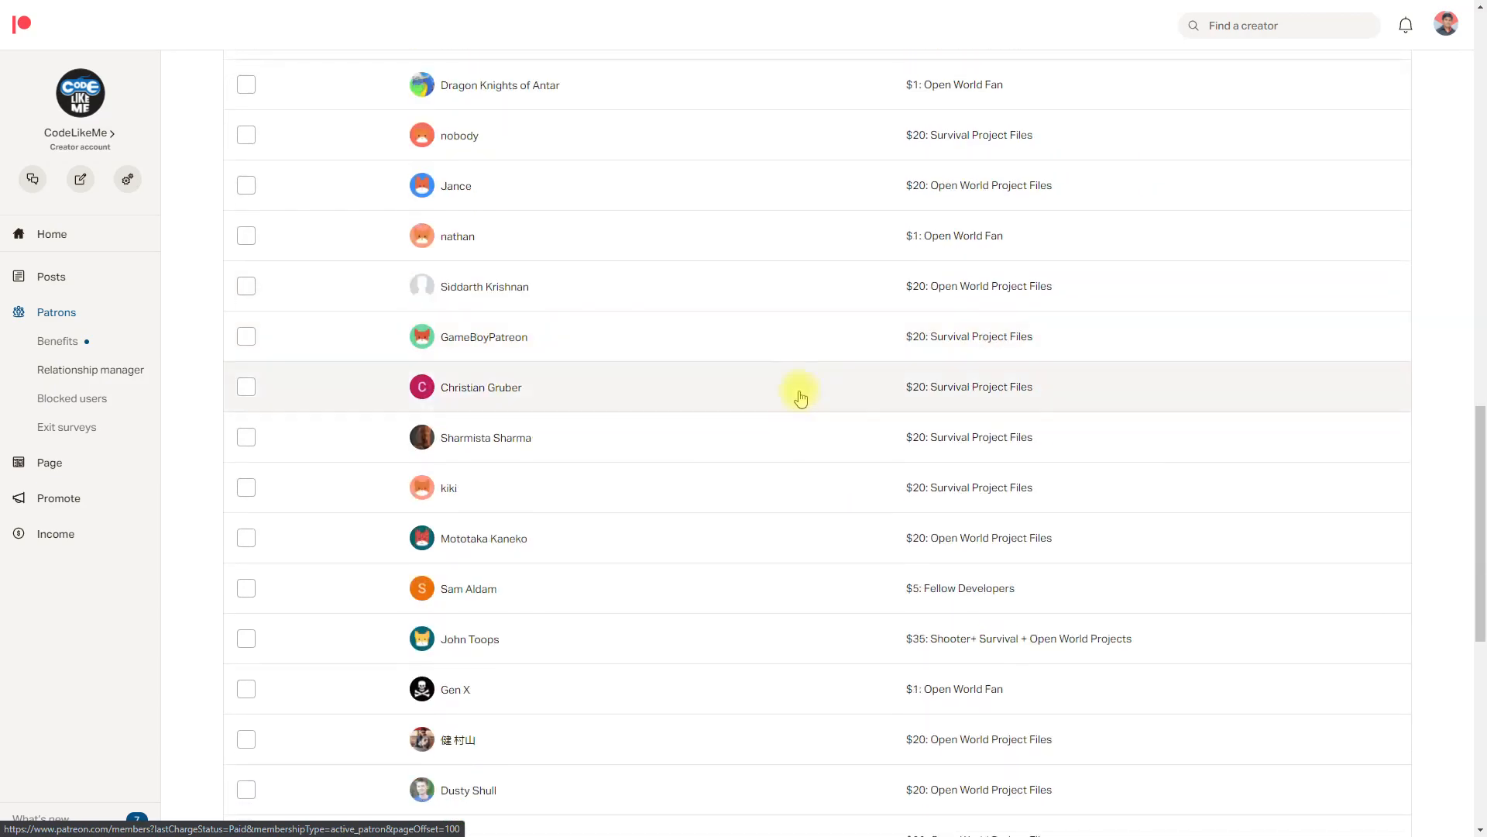
{"action": "left_click", "coordinate": [832, 781]}
{"action": "scroll", "coordinate": [883, 322], "scroll_direction": "down", "scroll_amount": 10}
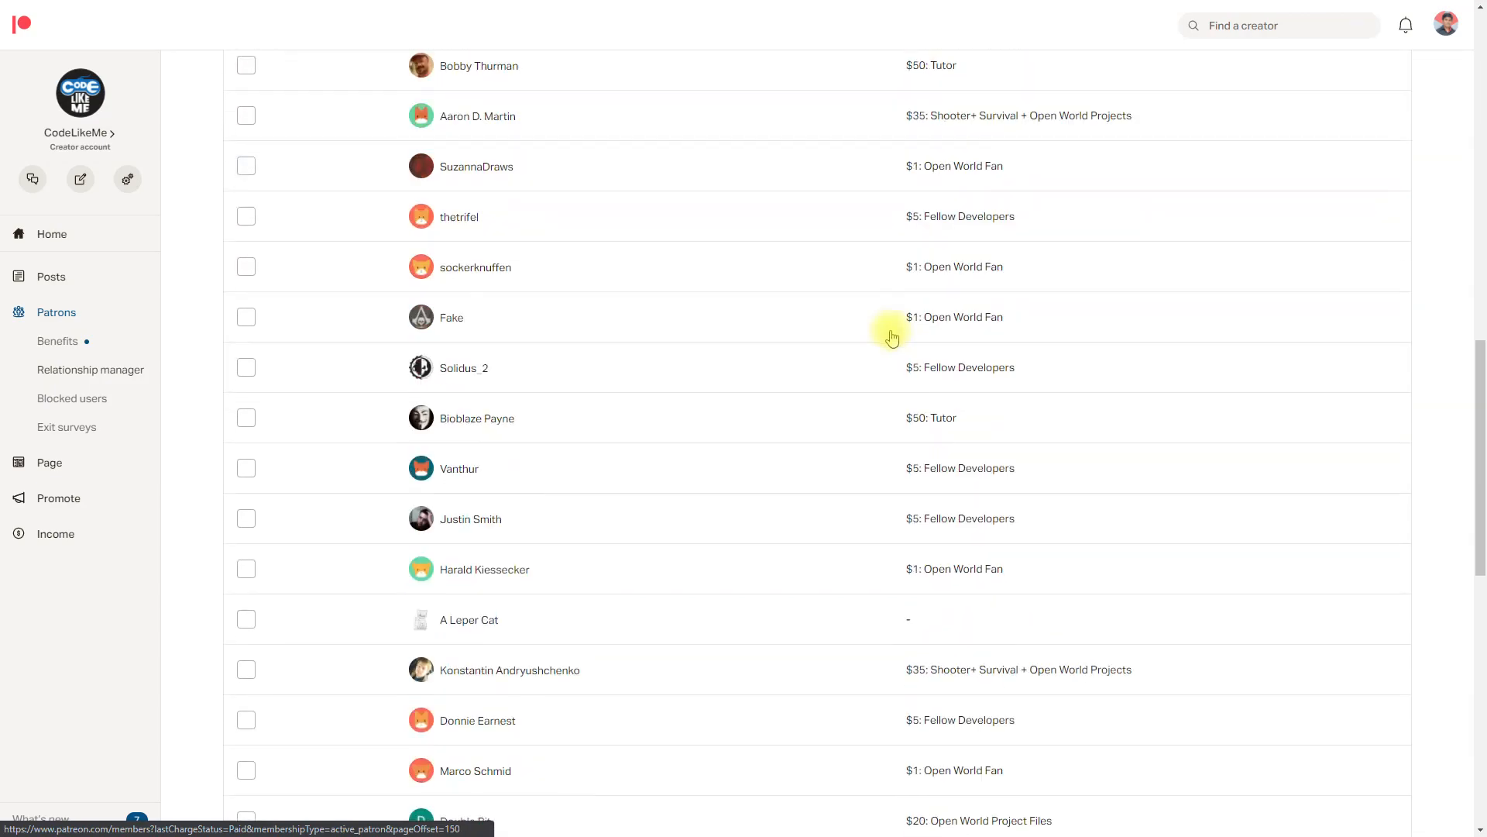
{"action": "scroll", "coordinate": [860, 319], "scroll_direction": "down", "scroll_amount": 5}
{"action": "left_click", "coordinate": [862, 781]}
{"action": "scroll", "coordinate": [890, 34], "scroll_direction": "down", "scroll_amount": 12}
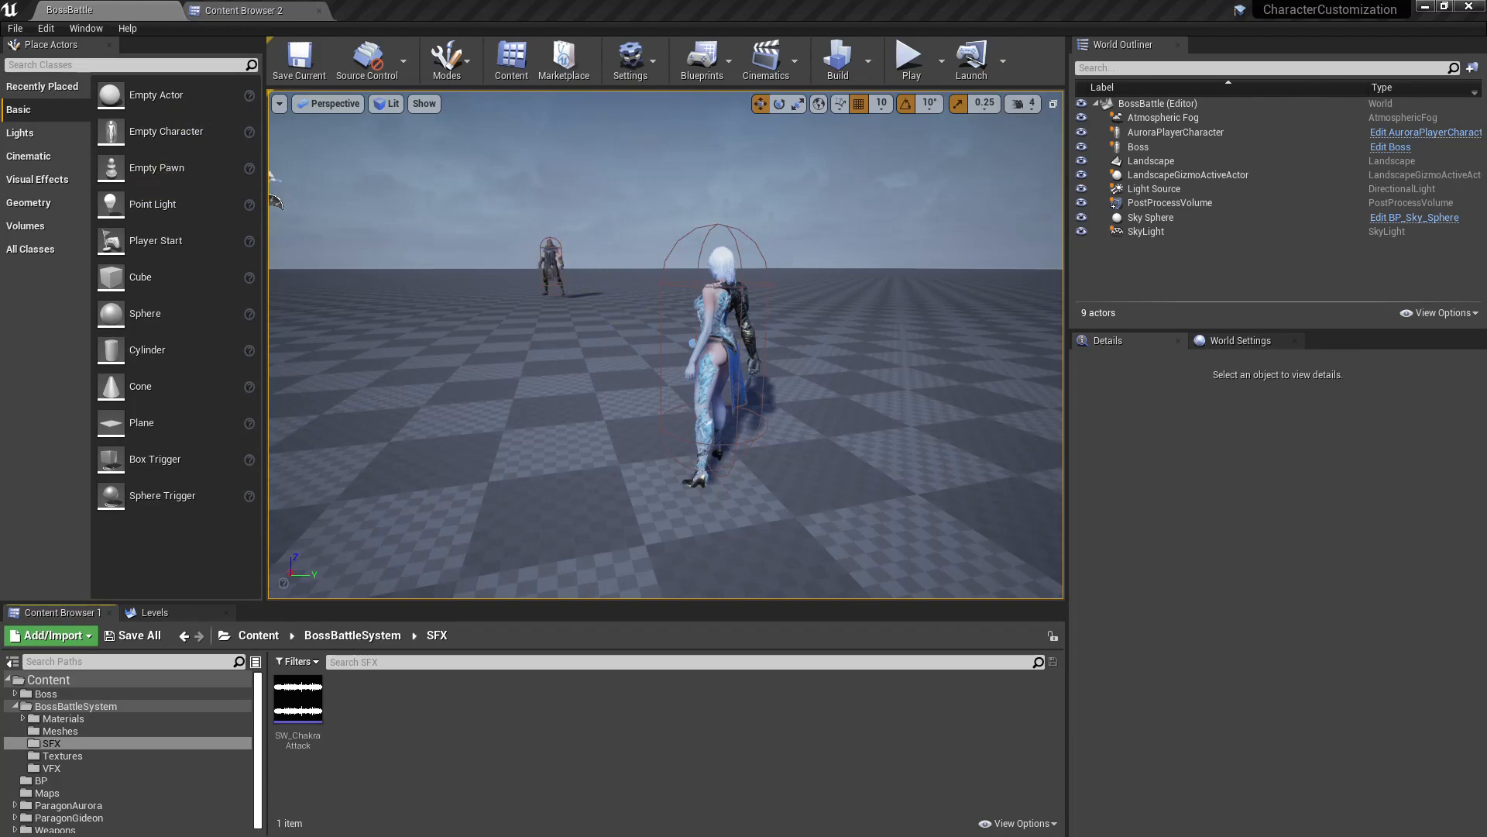
Step: Switch to Unreal Editor and open the blueprint of the Boss actor placed in the BossBattle level
{"action": "left_click", "coordinate": [552, 267]}
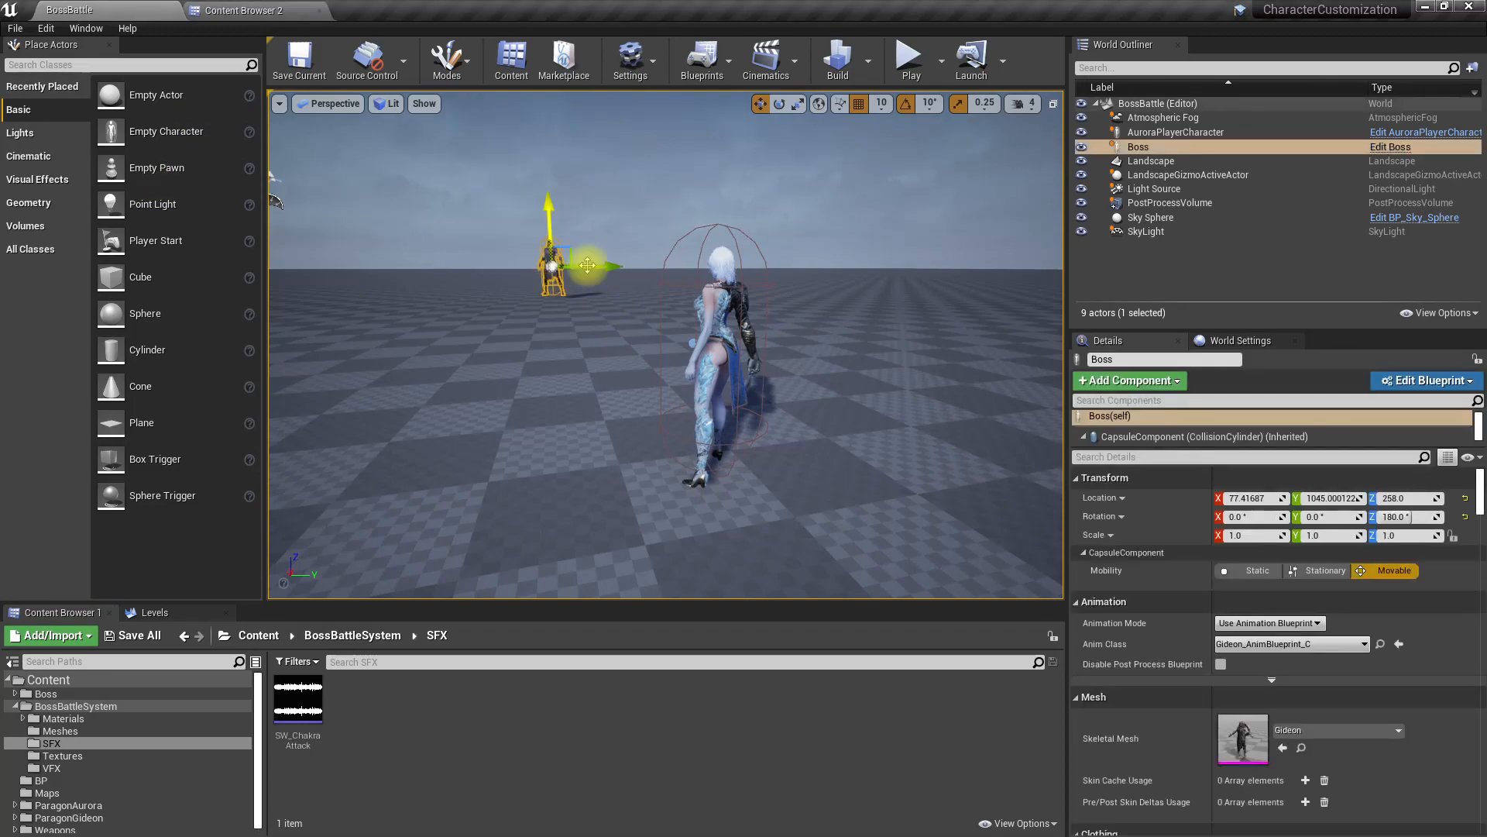
{"action": "left_click", "coordinate": [1402, 148]}
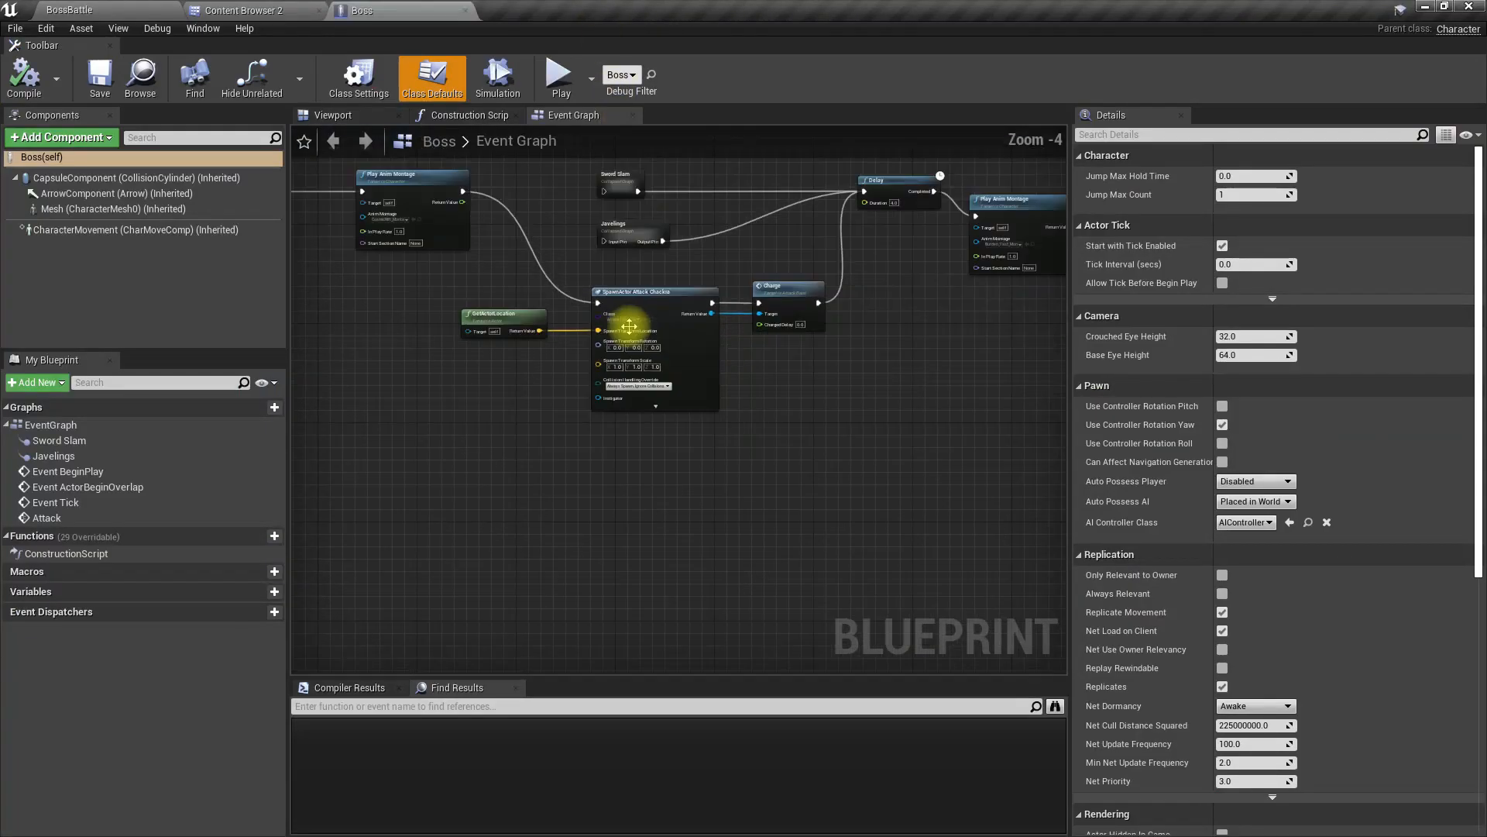
Step: Collapse the GetActorLocation, SpawnActor Attack Chackra and Charge nodes in the Event Graph into one collapsed graph
{"action": "right_click_drag", "start_coordinate": [511, 263], "coordinate": [531, 416]}
{"action": "scroll", "coordinate": [543, 419], "scroll_direction": "up", "scroll_amount": 2}
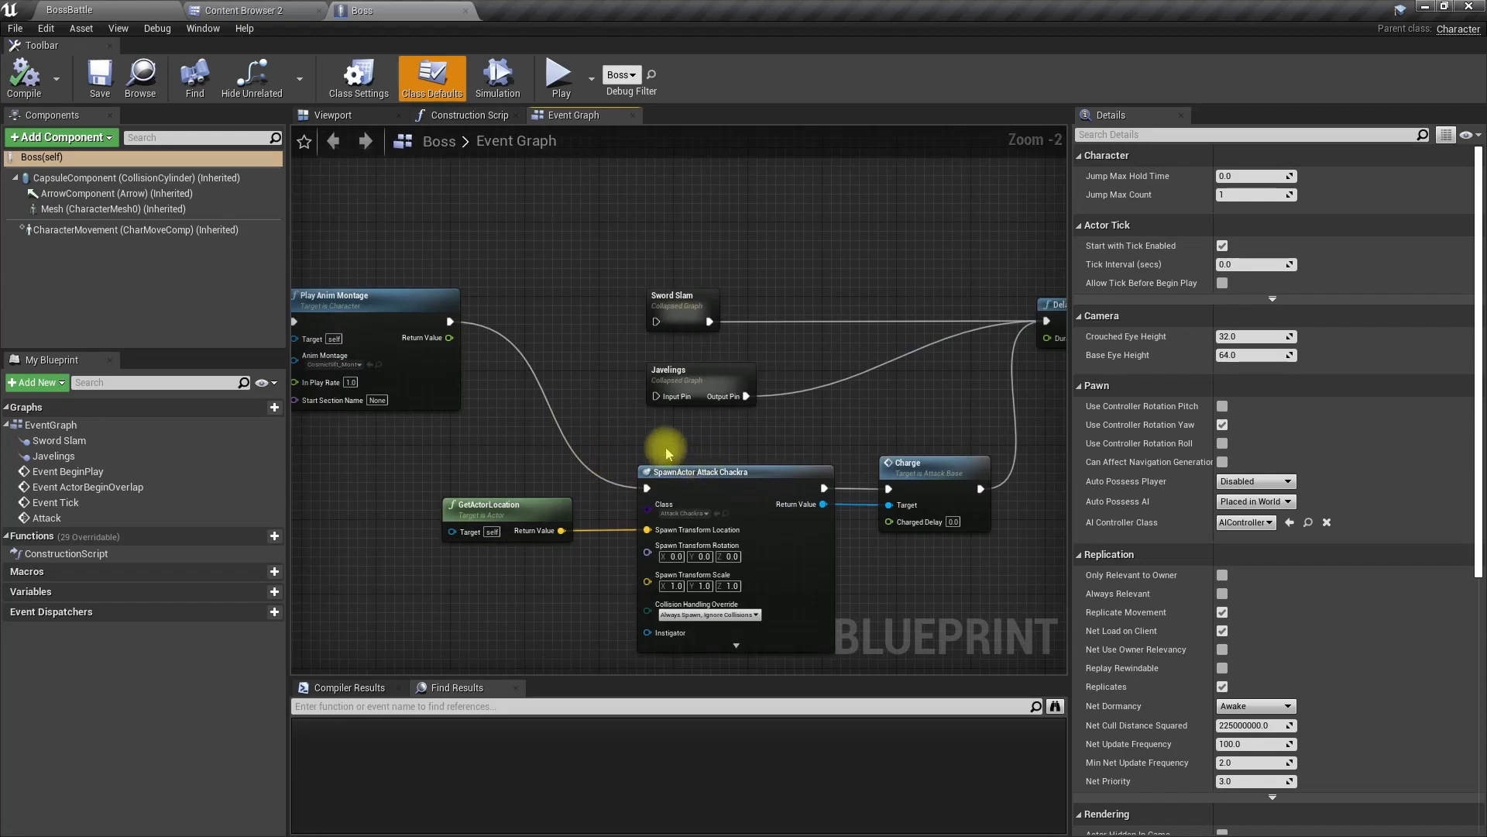
{"action": "scroll", "coordinate": [667, 450], "scroll_direction": "up", "scroll_amount": 2}
{"action": "right_click_drag", "start_coordinate": [666, 448], "coordinate": [559, 430]}
{"action": "scroll", "coordinate": [627, 435], "scroll_direction": "down", "scroll_amount": 2}
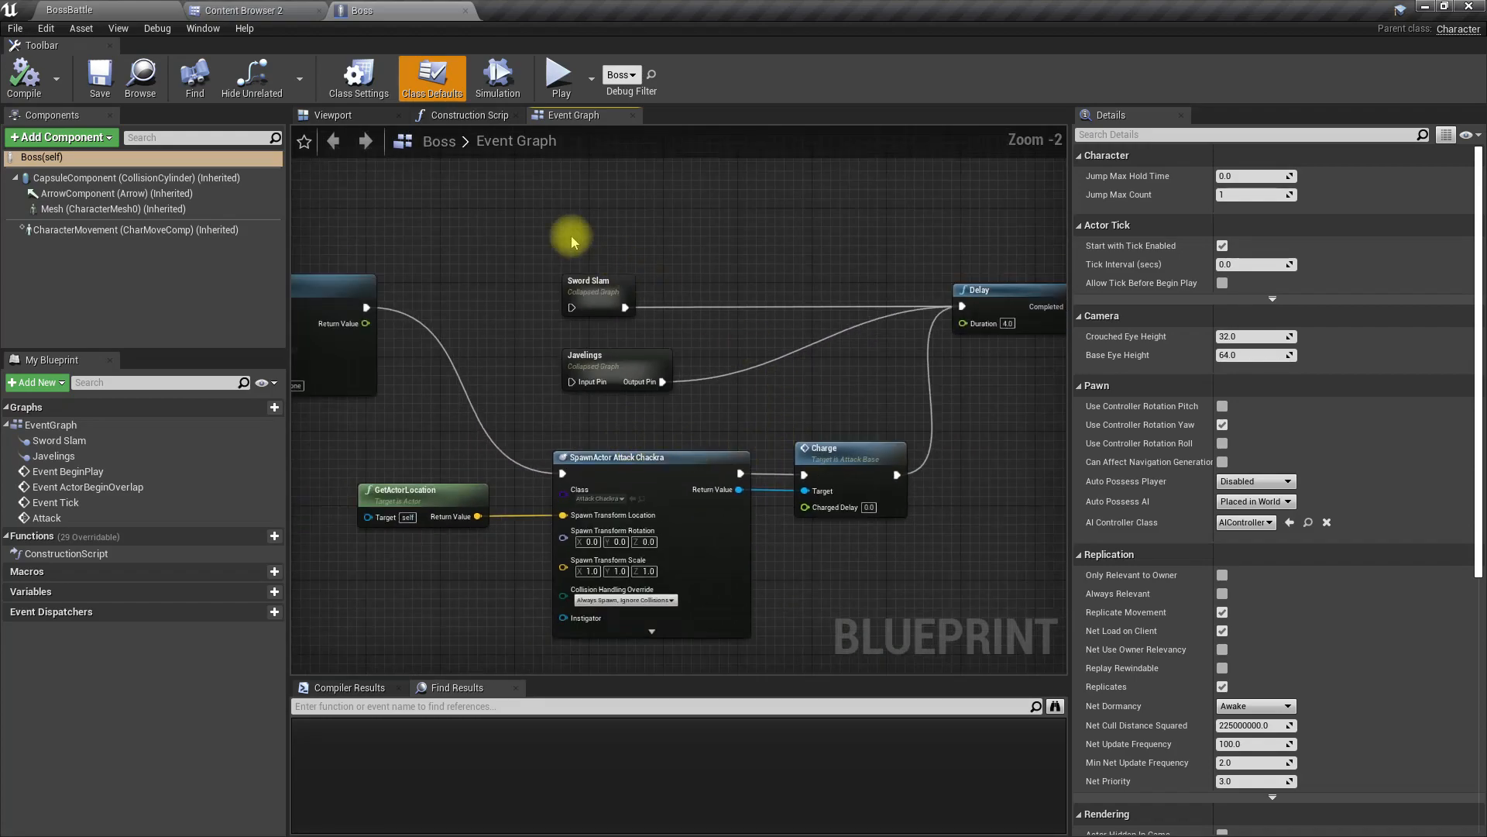
{"action": "left_click_drag", "start_coordinate": [411, 422], "coordinate": [787, 518]}
{"action": "right_click", "coordinate": [654, 474]}
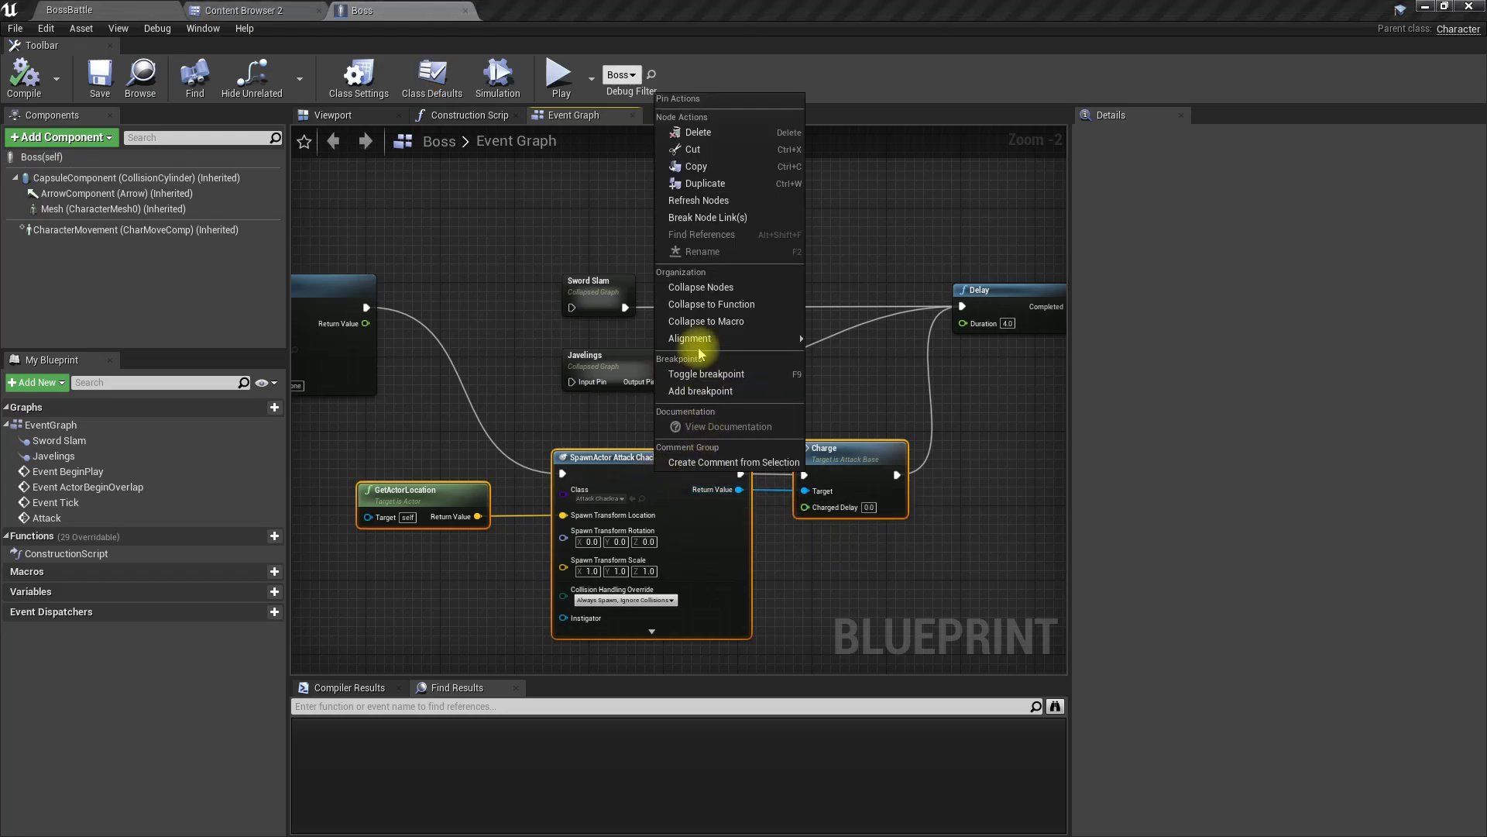
{"action": "left_click", "coordinate": [704, 287]}
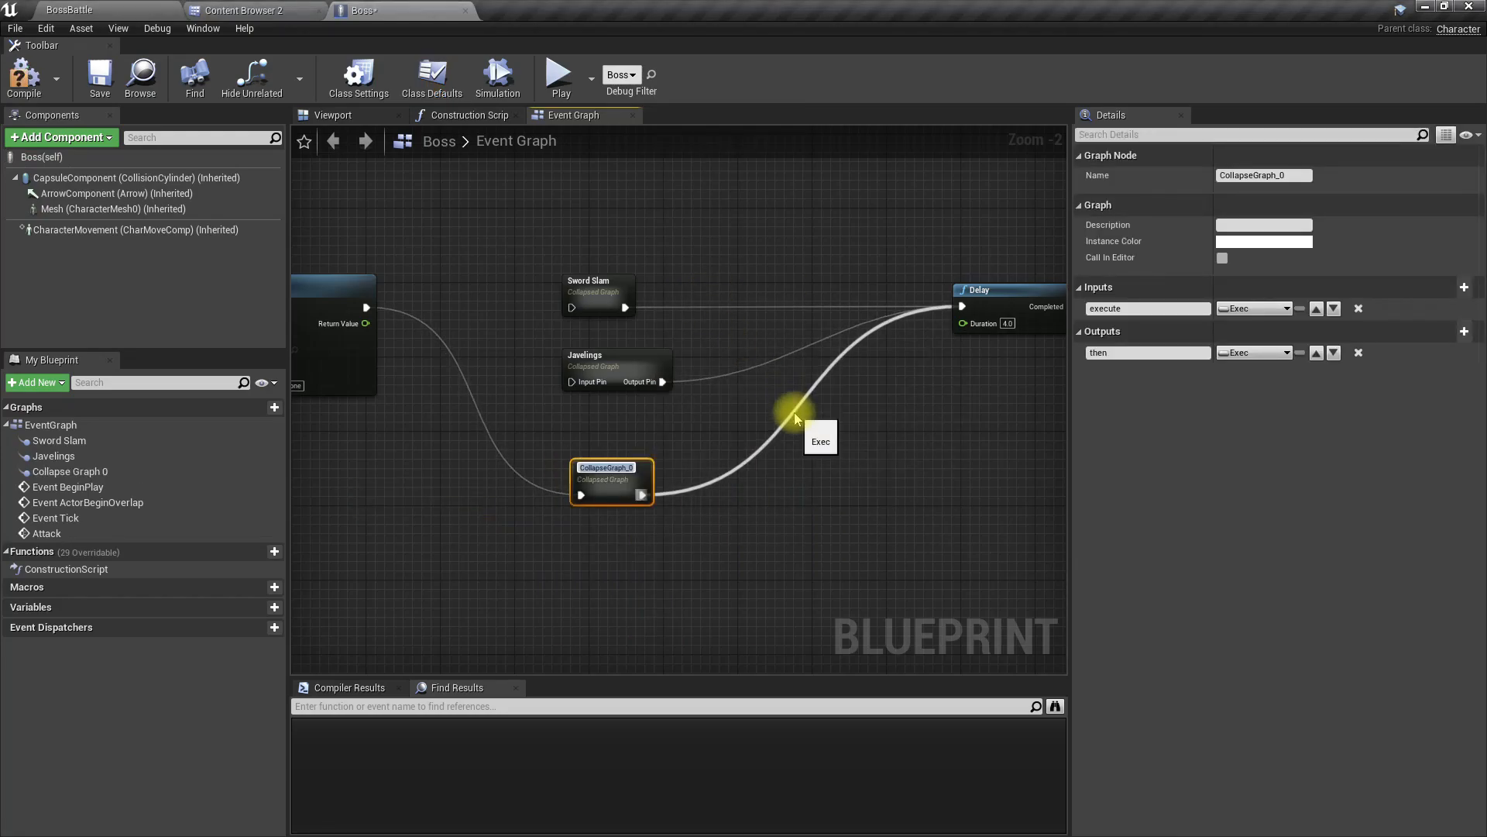
Step: Name the new collapsed graph "Chakra Attack" and save the Boss blueprint
{"action": "type", "text": "Chakra"}
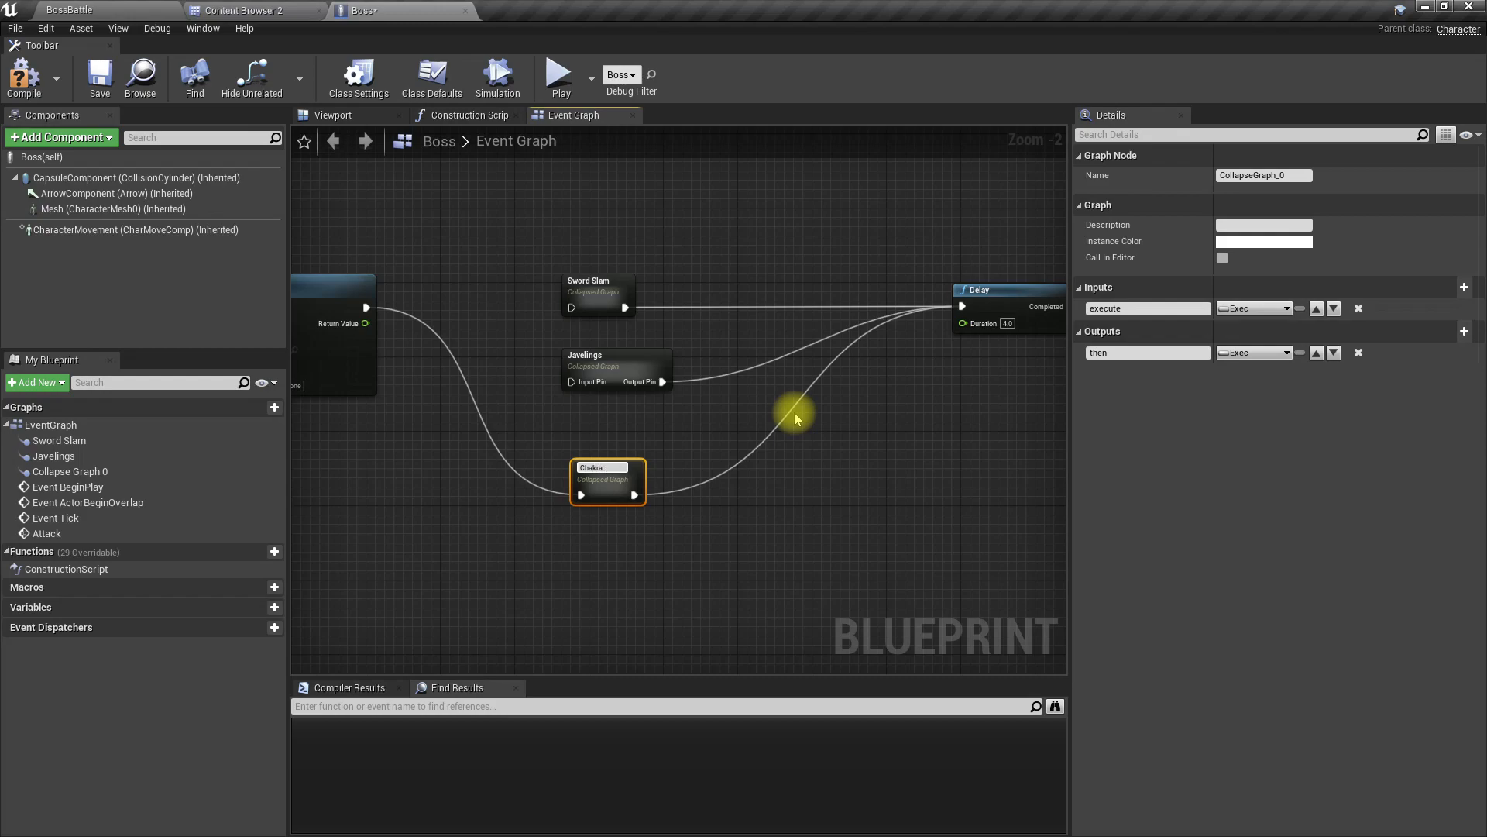
{"action": "type", "text": " Attack"}
{"action": "key", "text": "Return"}
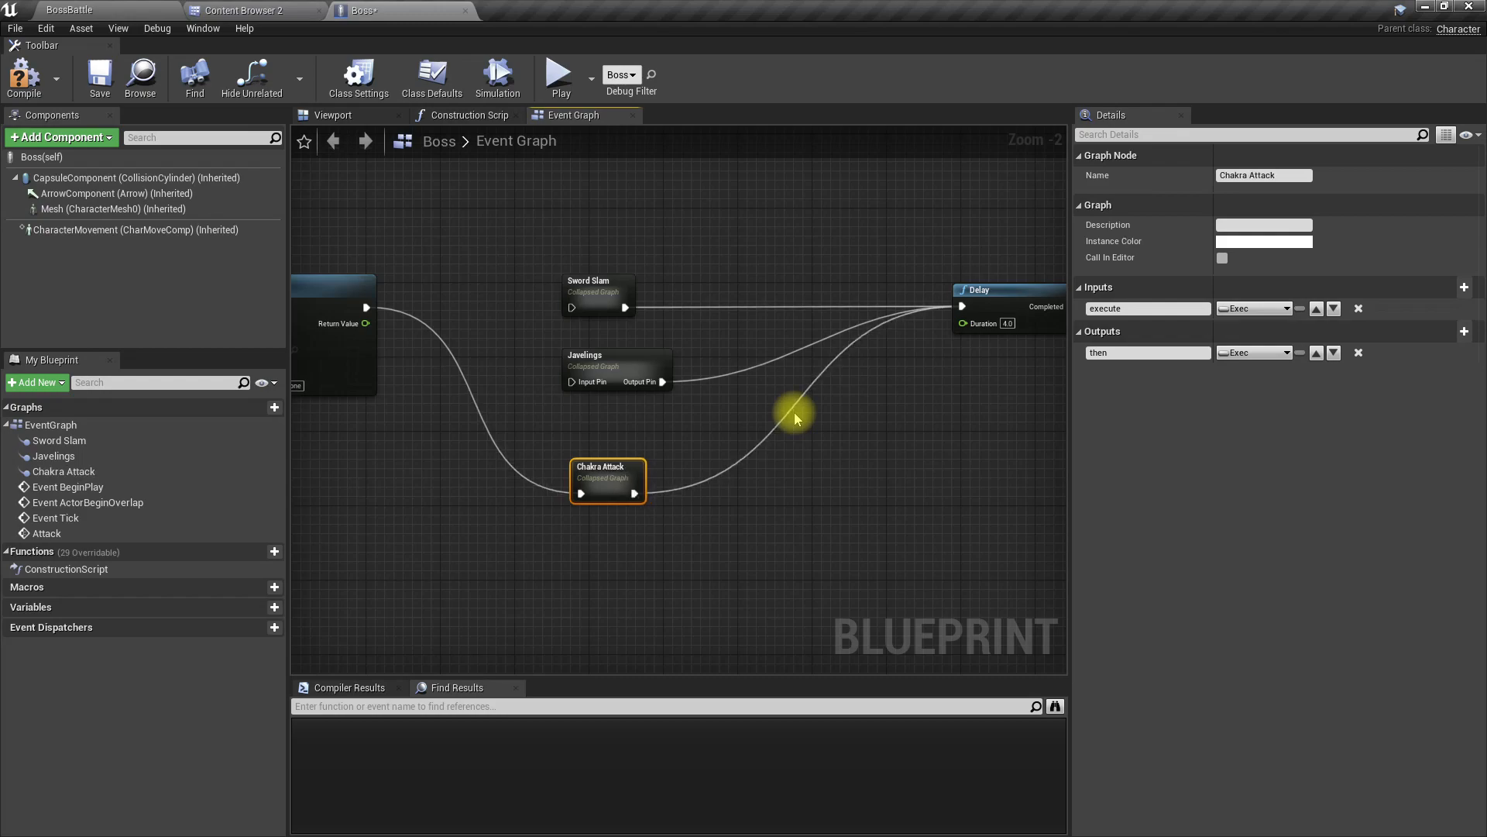
{"action": "right_click_drag", "start_coordinate": [452, 267], "coordinate": [683, 245]}
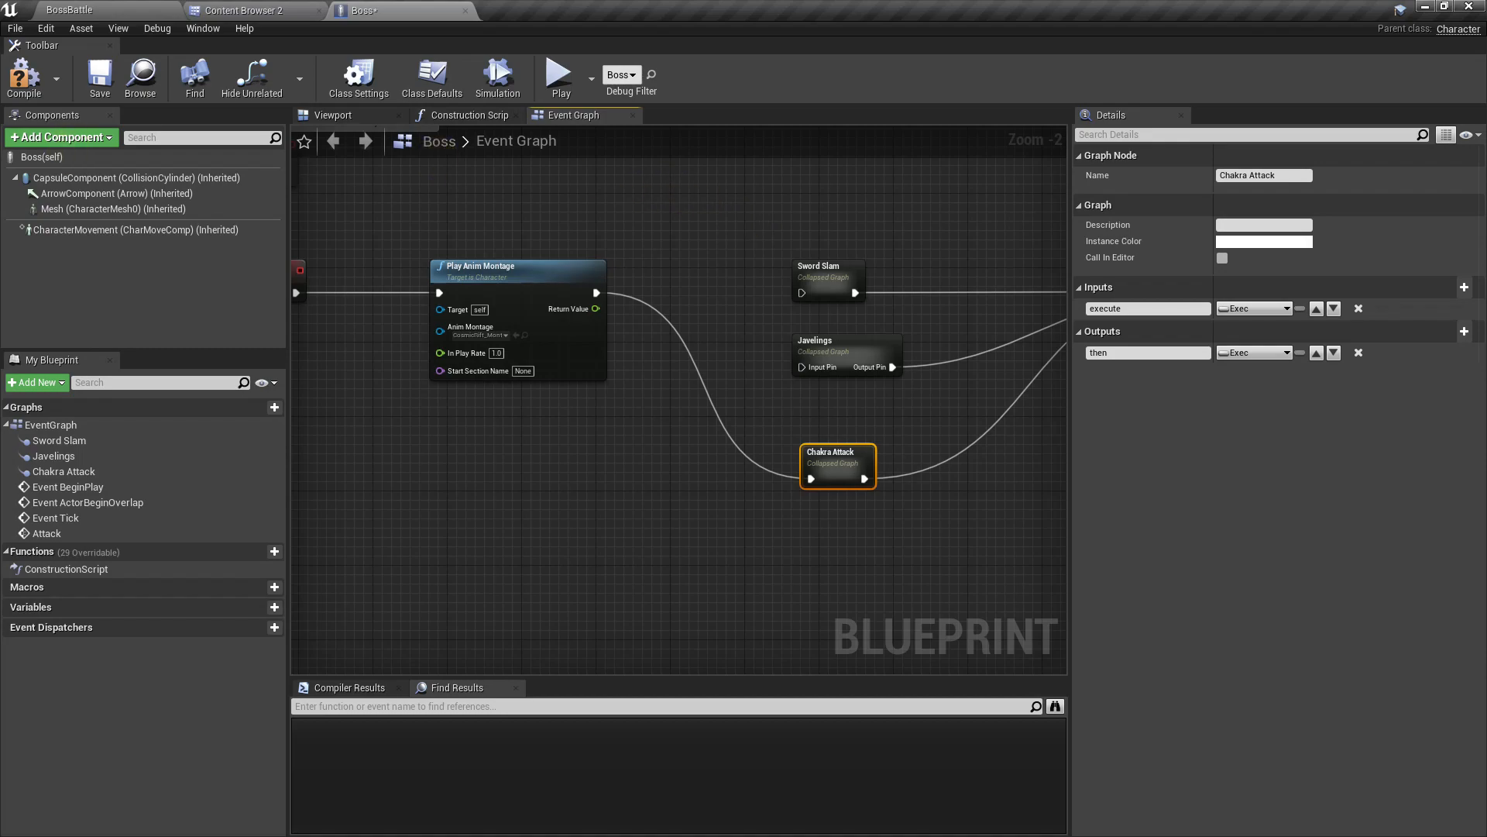
{"action": "key", "text": "ctrl+s"}
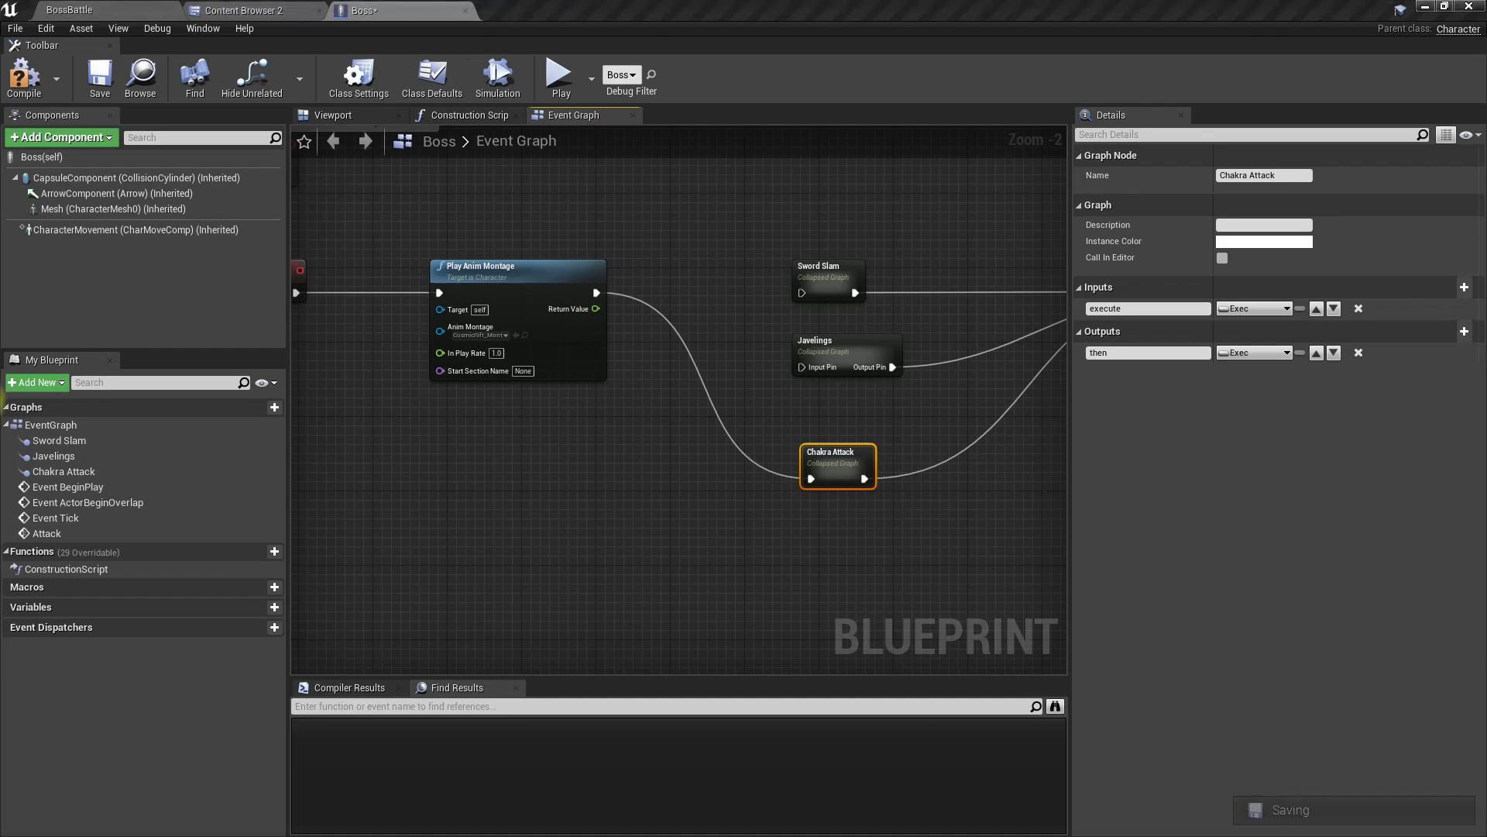
Step: Add a Get Player Character node below the Attack event and its Play Anim Montage node
{"action": "right_click_drag", "start_coordinate": [527, 606], "coordinate": [288, 626]}
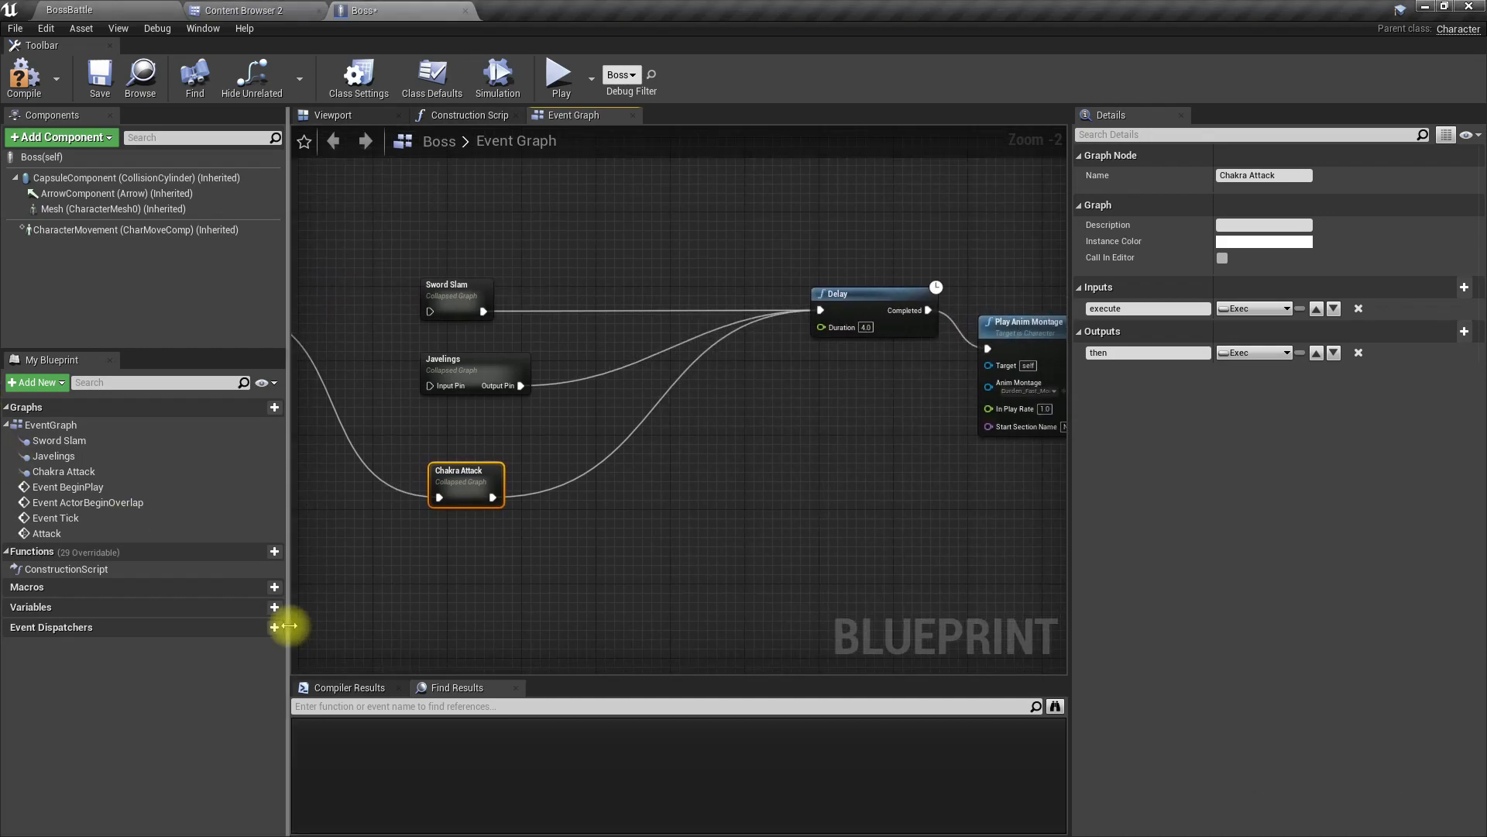
{"action": "right_click_drag", "start_coordinate": [573, 471], "coordinate": [766, 499]}
{"action": "right_click", "coordinate": [546, 508]}
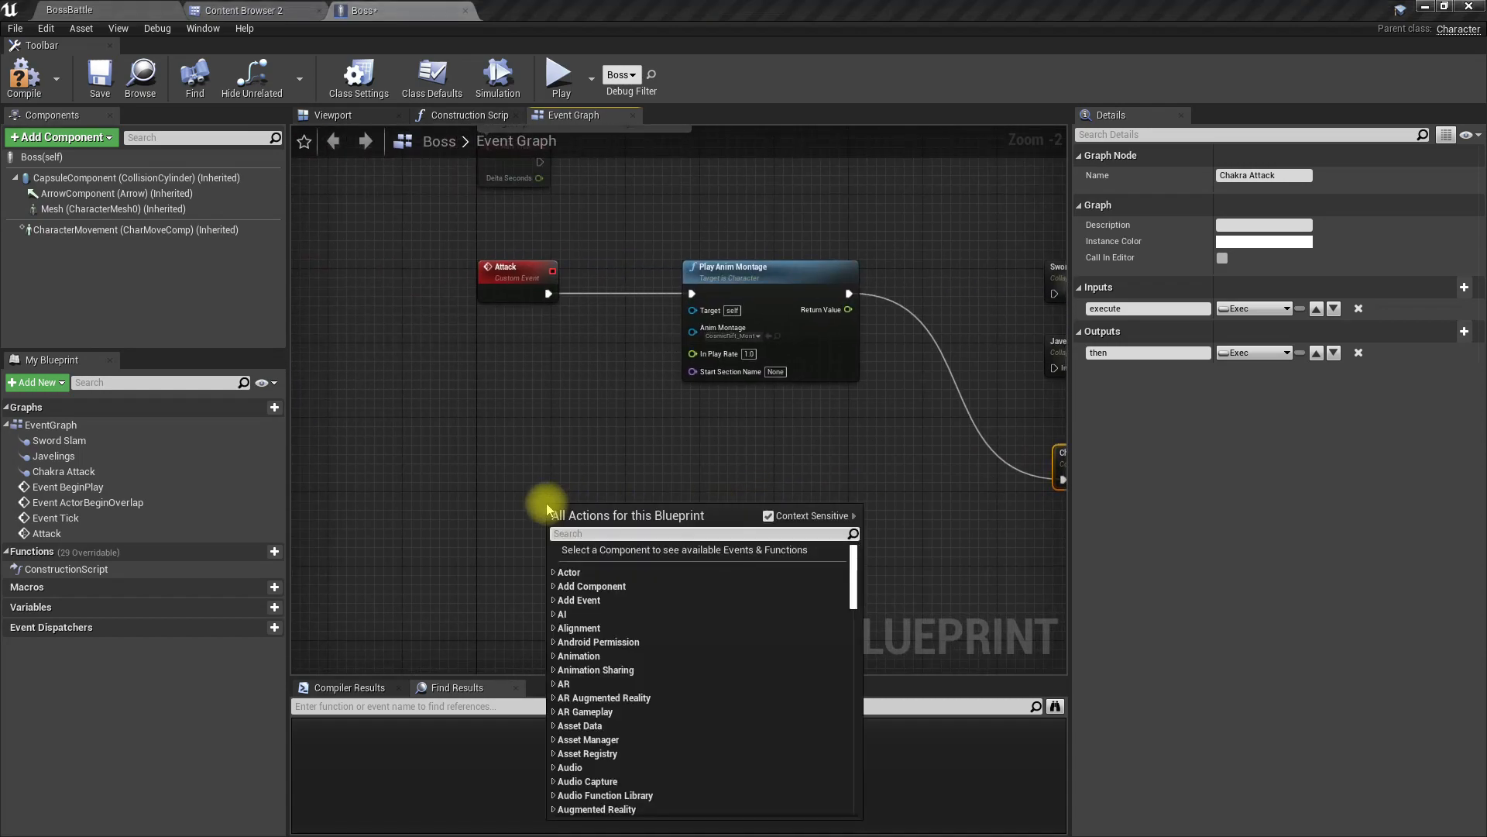
{"action": "type", "text": "get player cha"}
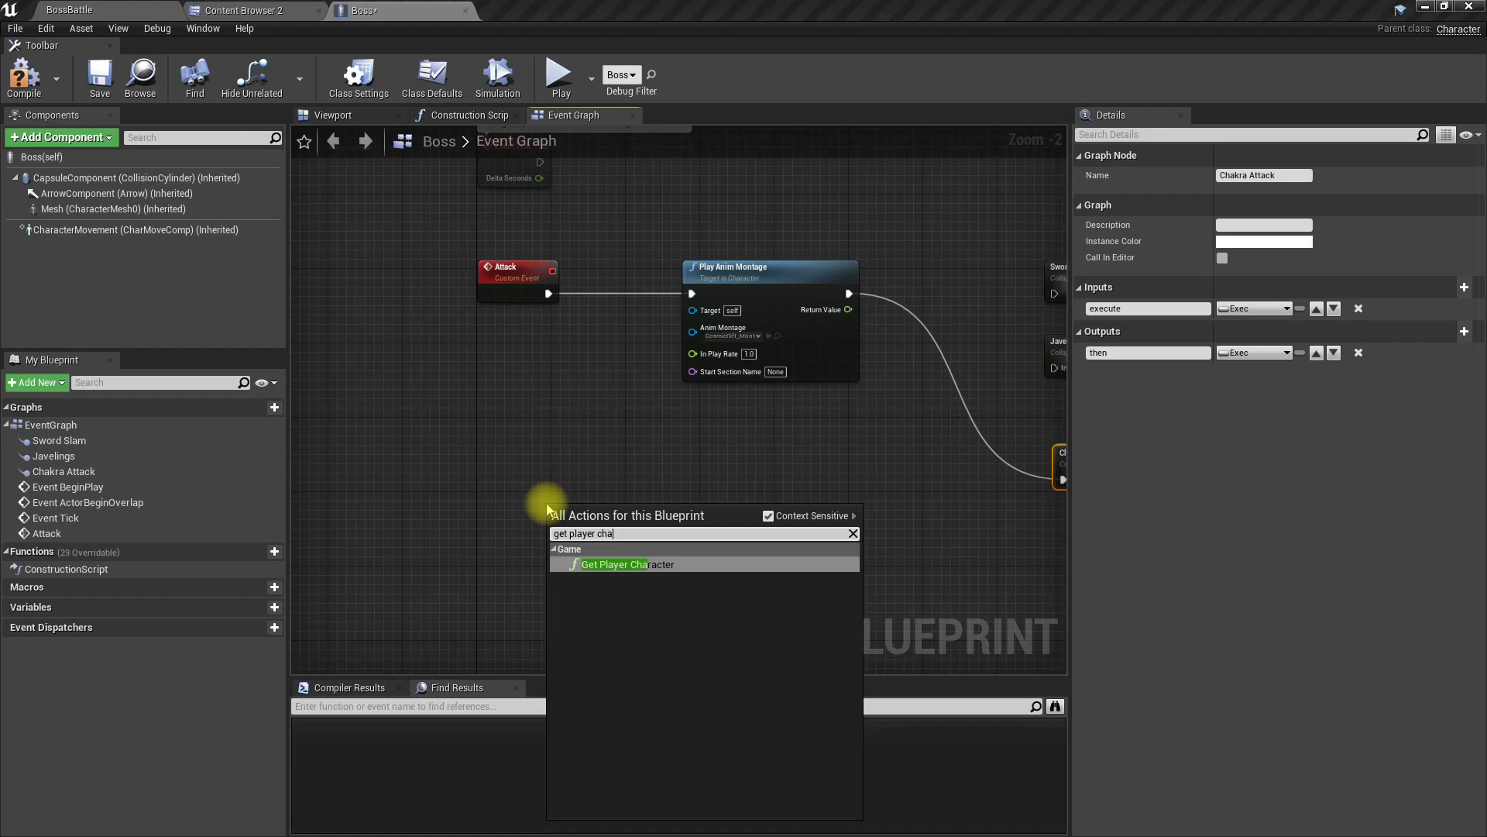
{"action": "key", "text": "Return"}
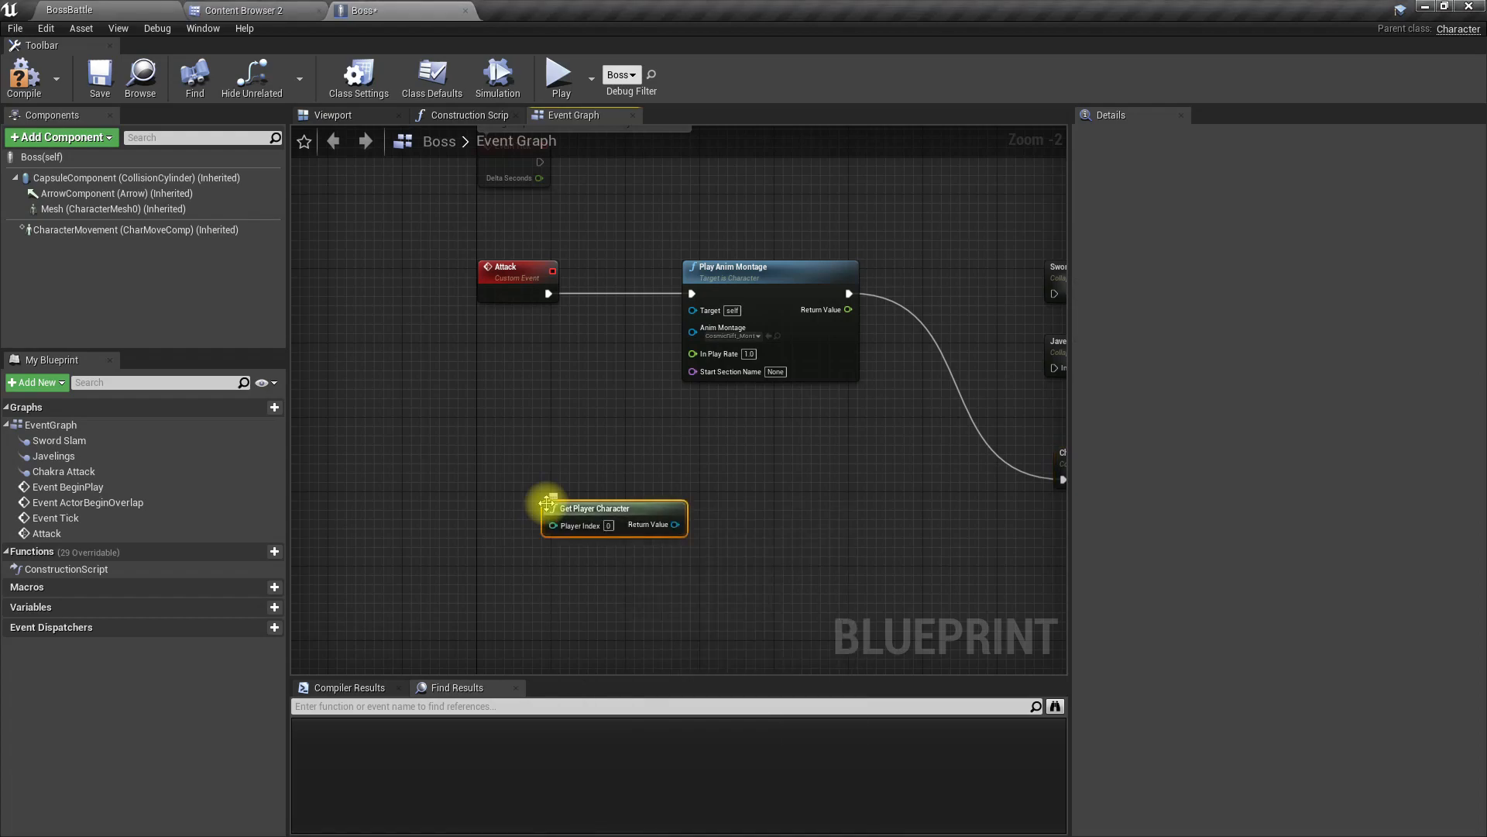
Step: Add a GetActorLocation node targeting self below the Get Player Character node
{"action": "right_click", "coordinate": [559, 574]}
{"action": "type", "text": "ge"}
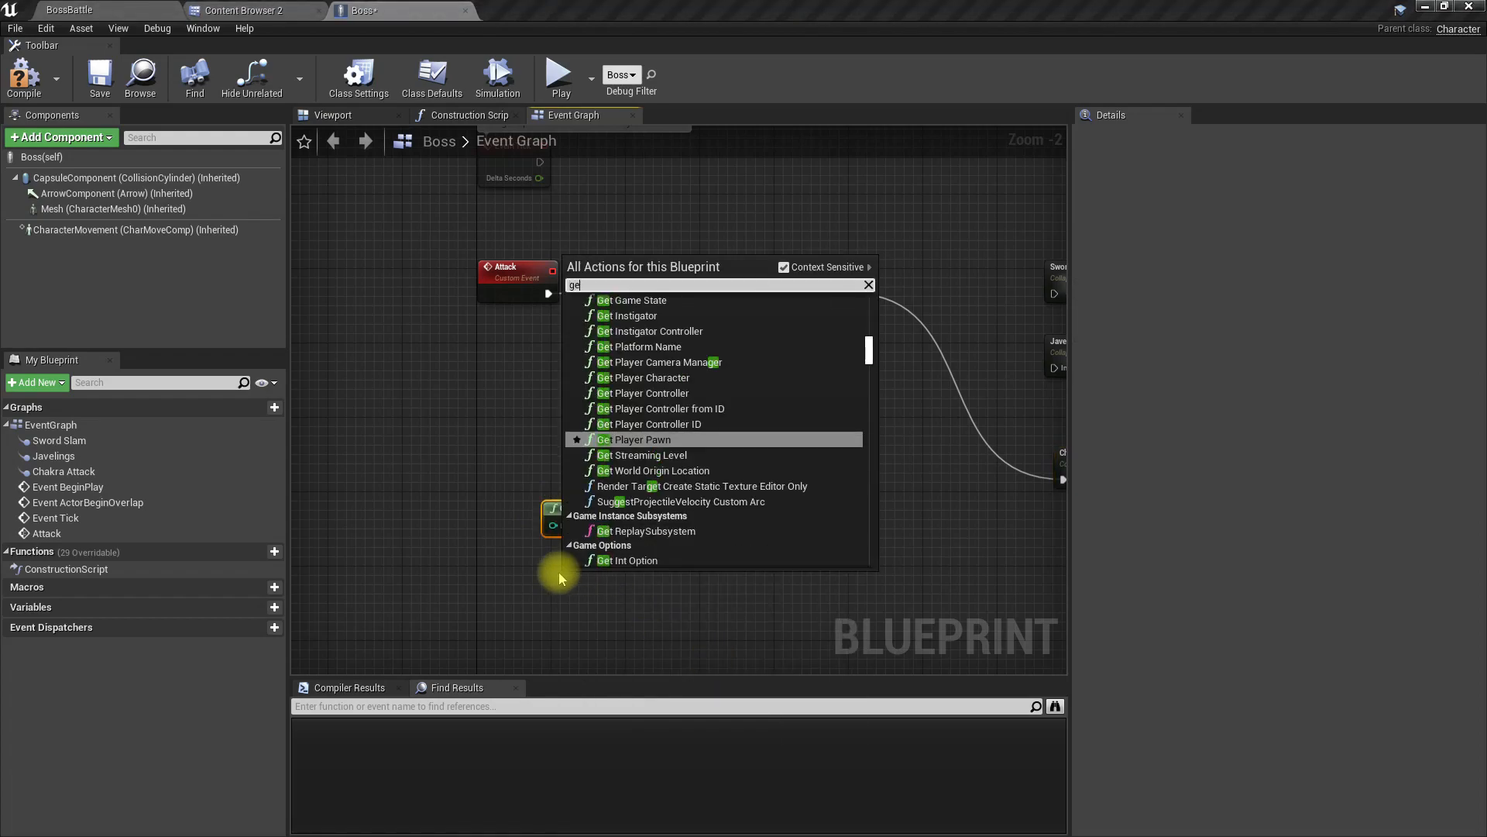
{"action": "type", "text": "t actor location"}
{"action": "key", "text": "Return"}
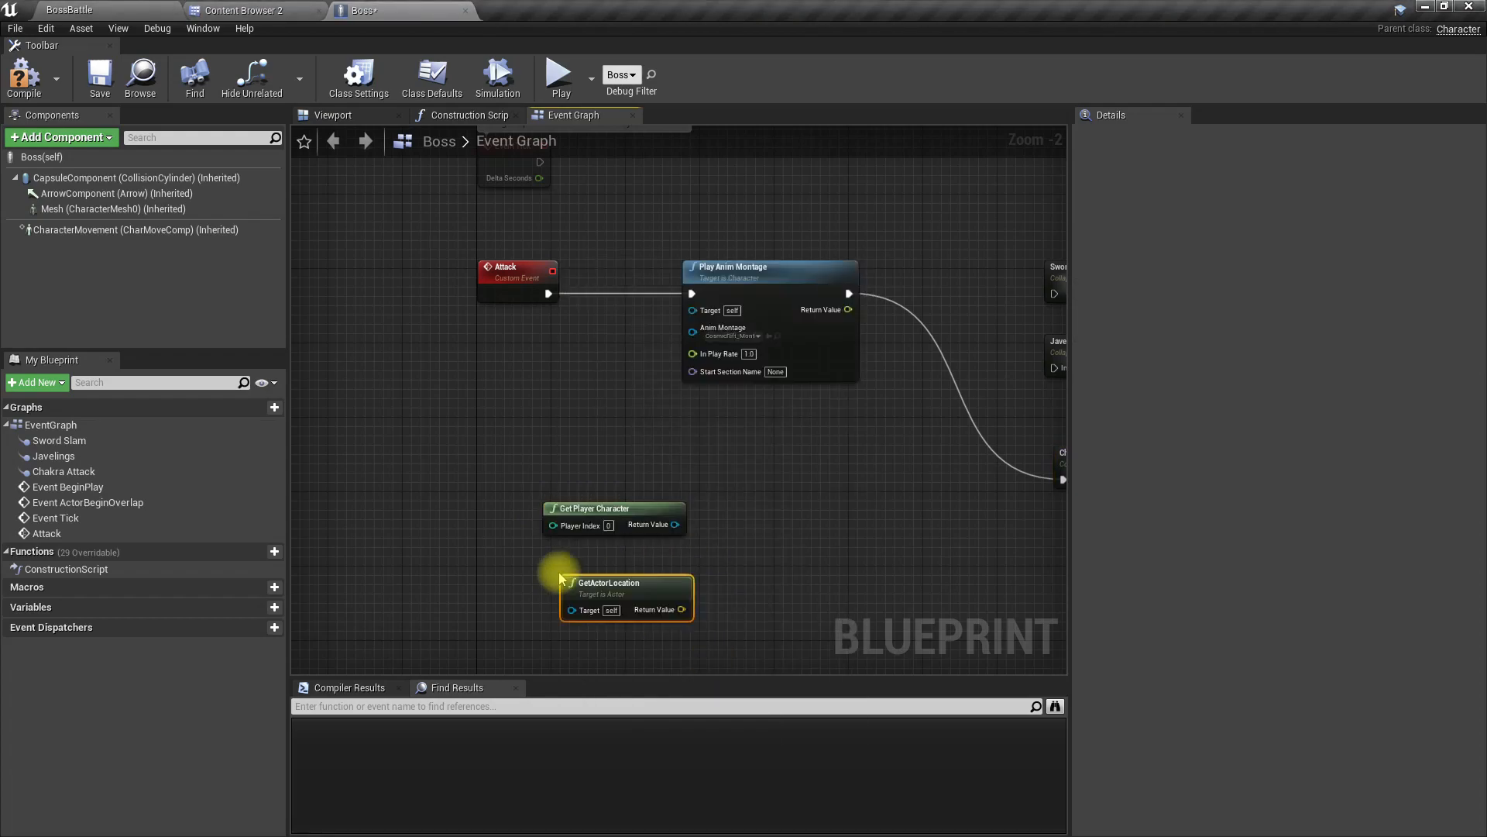
Step: Add a GetActorLocation node connected to the player character's output and align the boss's own GetActorLocation node beneath it
{"action": "left_click_drag", "start_coordinate": [675, 524], "coordinate": [732, 527]}
{"action": "type", "text": "get actor loca"}
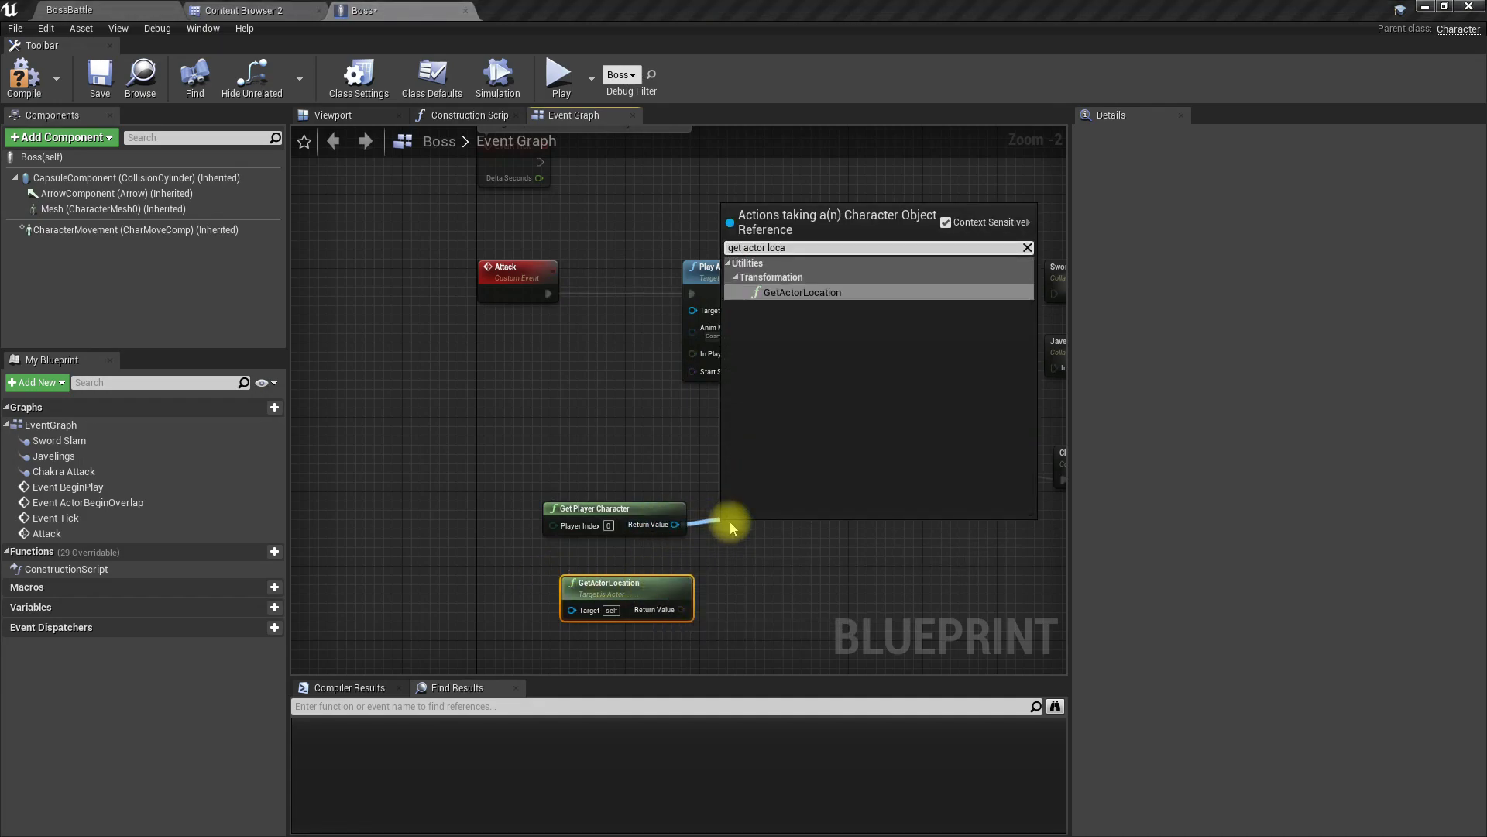
{"action": "key", "text": "Return"}
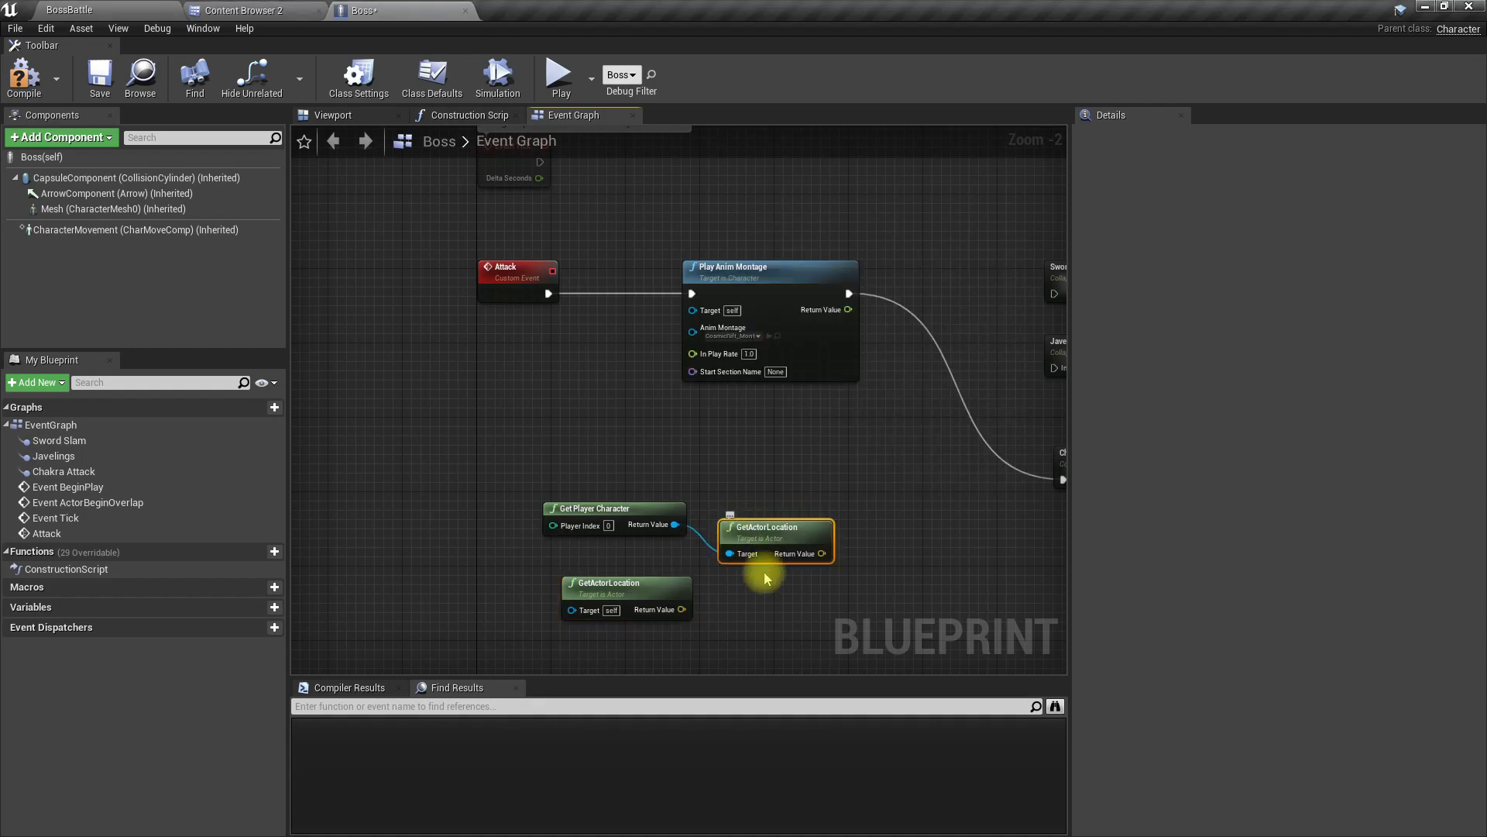
{"action": "left_click_drag", "start_coordinate": [653, 595], "coordinate": [800, 603]}
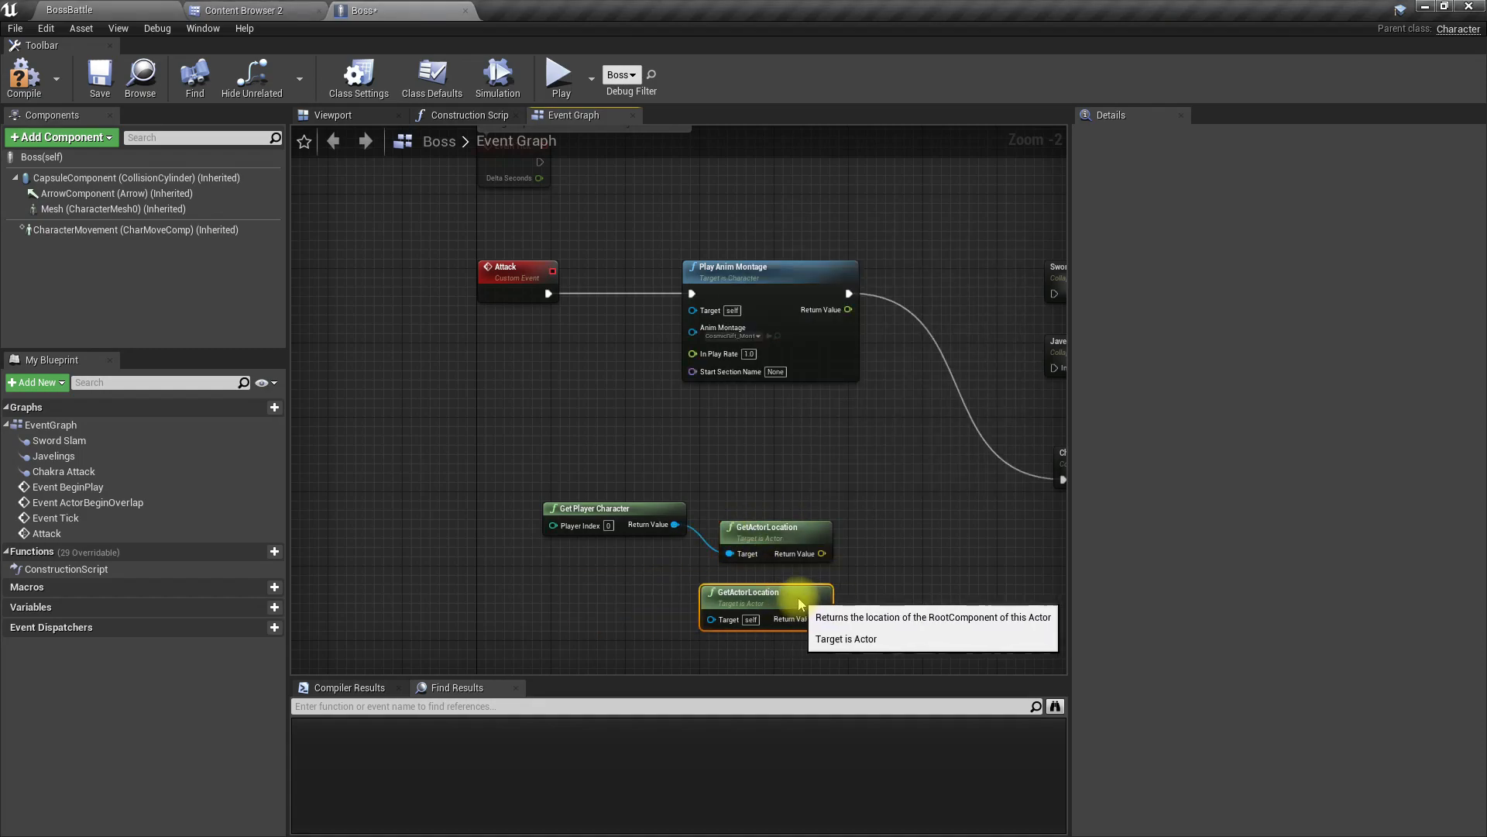
{"action": "scroll", "coordinate": [856, 604], "scroll_direction": "up", "scroll_amount": 2}
{"action": "right_click_drag", "start_coordinate": [857, 605], "coordinate": [663, 571]}
{"action": "left_click_drag", "start_coordinate": [658, 496], "coordinate": [721, 541]}
{"action": "type", "text": "leng"}
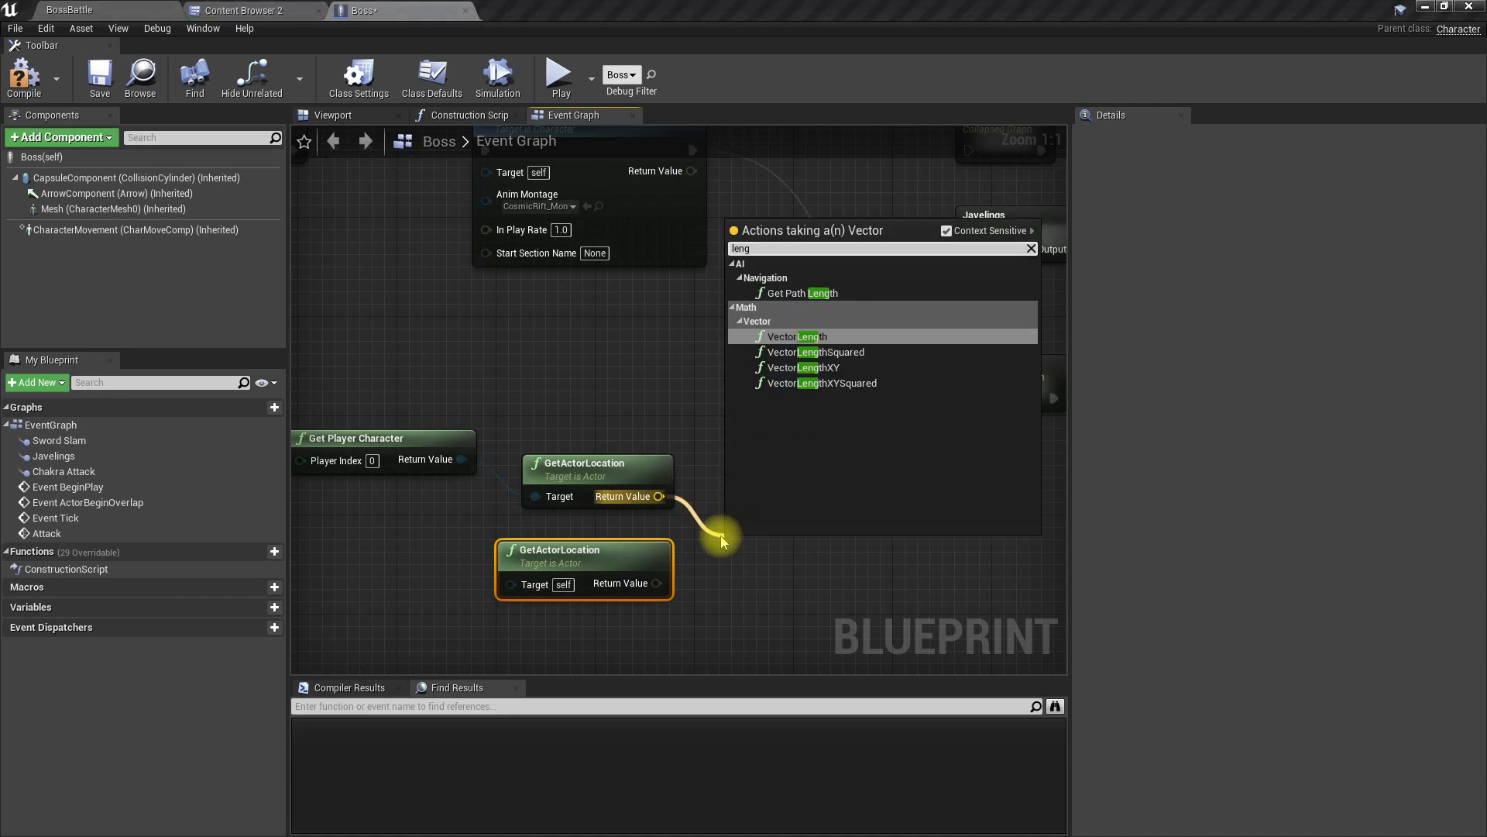
{"action": "key", "text": "Return"}
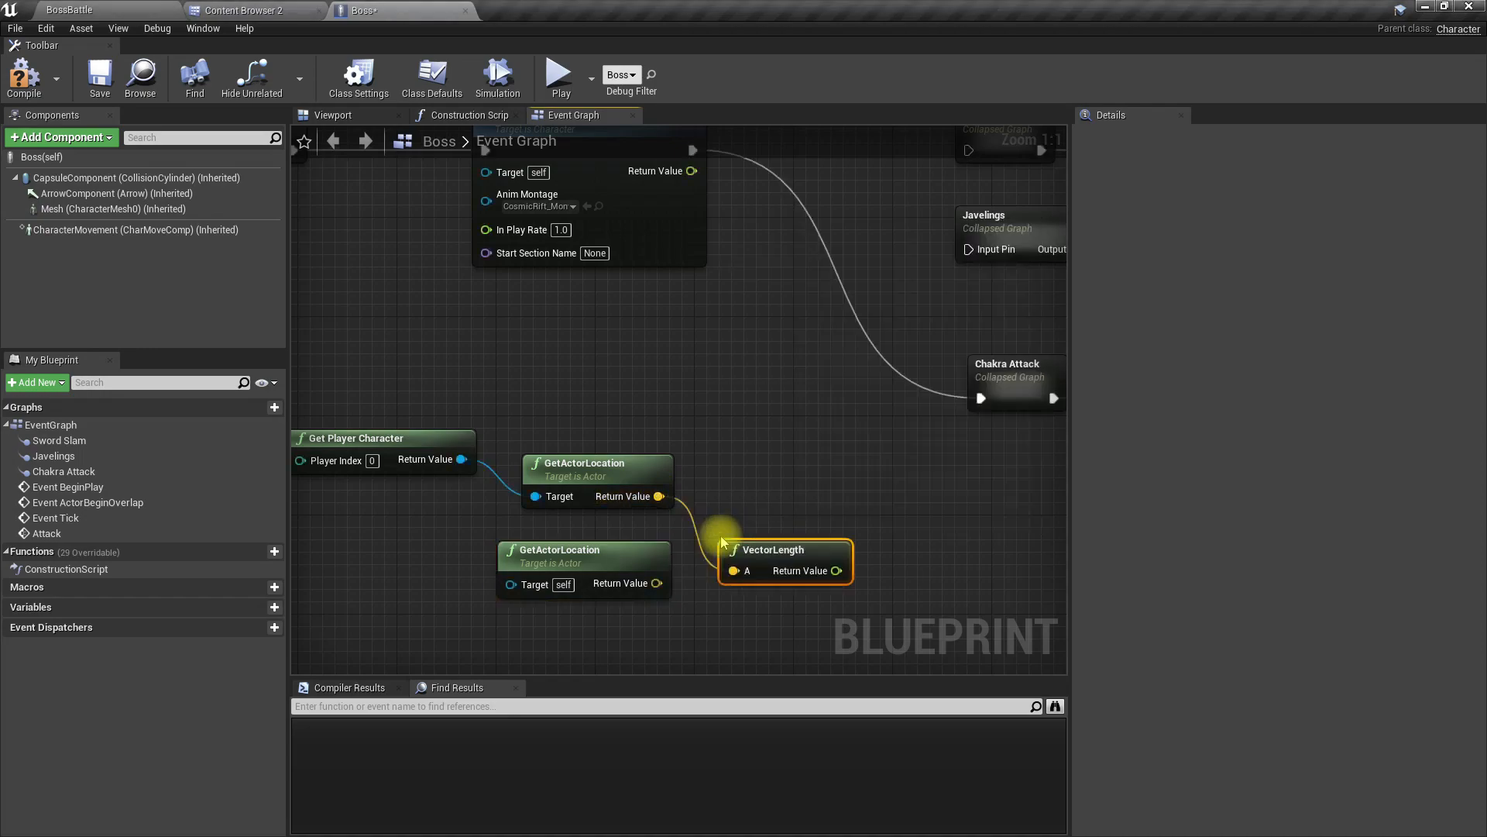
{"action": "key", "text": "Delete"}
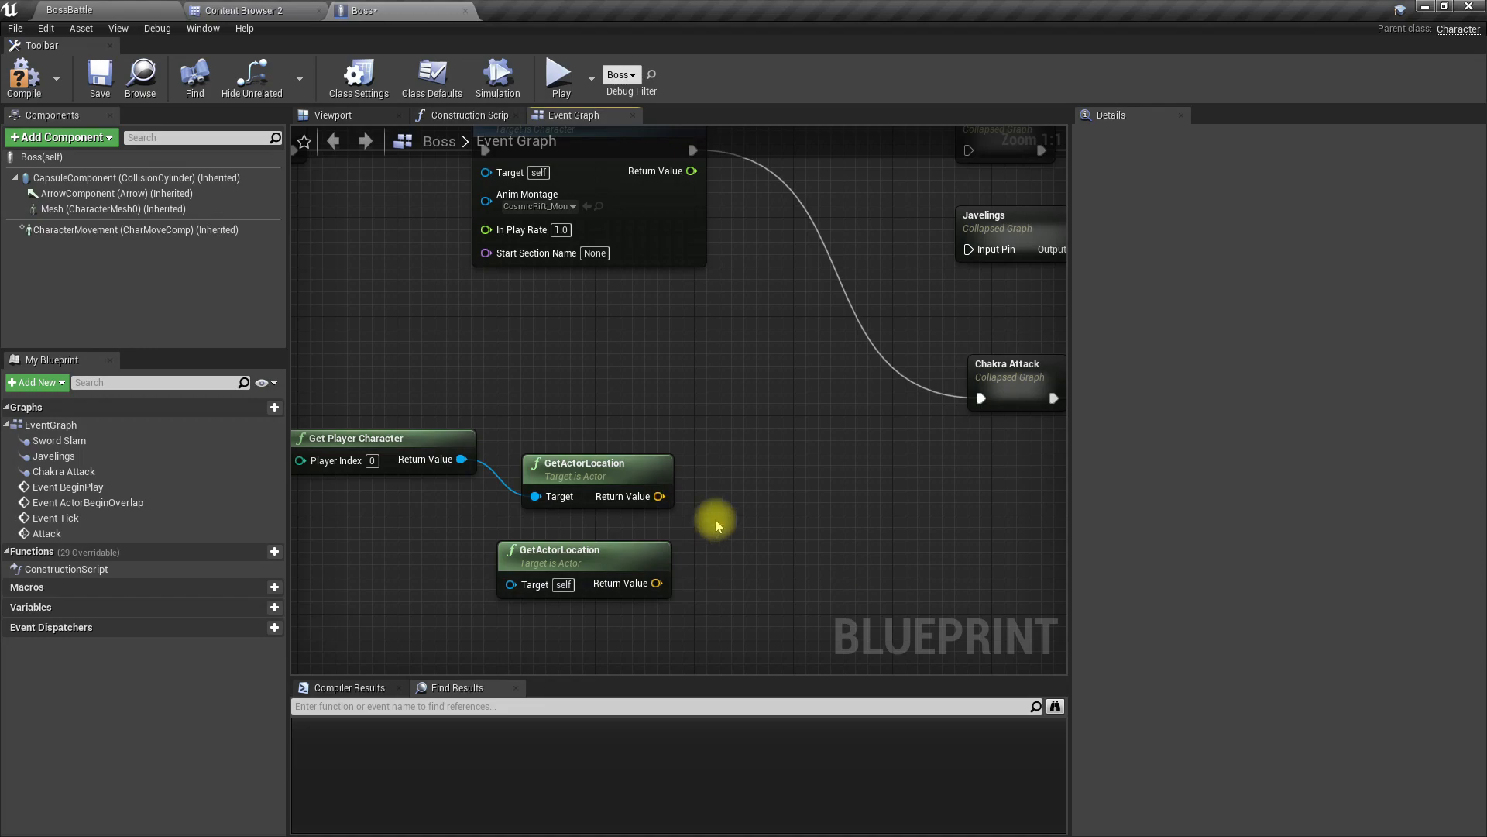
Step: Add a Distance (Vector) node with the player's location as V1 and the boss's own location as V2
{"action": "left_click_drag", "start_coordinate": [659, 495], "coordinate": [703, 531]}
{"action": "type", "text": "dist"}
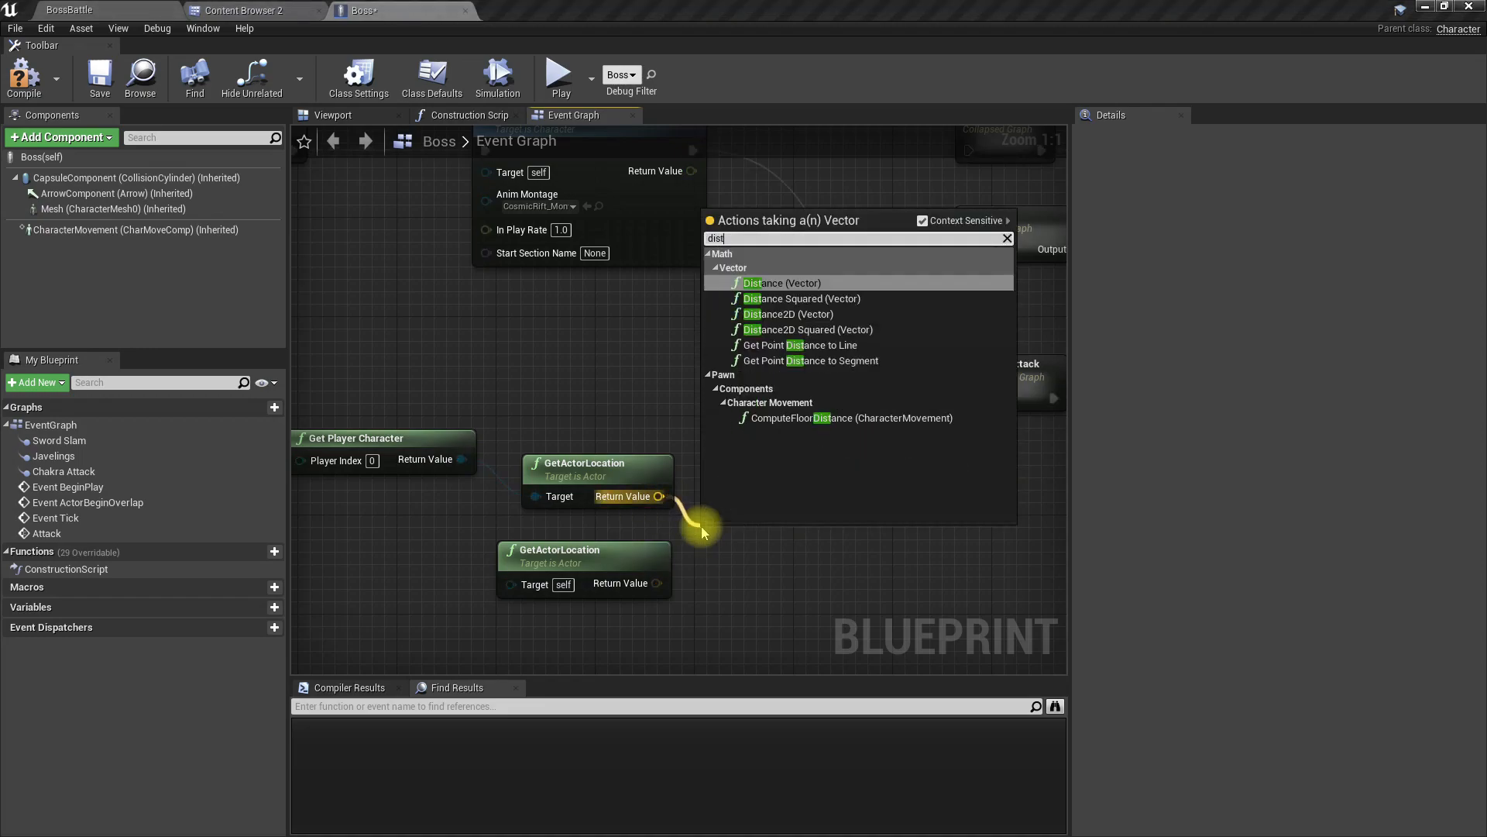
{"action": "key", "text": "Return"}
{"action": "left_click_drag", "start_coordinate": [655, 582], "coordinate": [709, 587]}
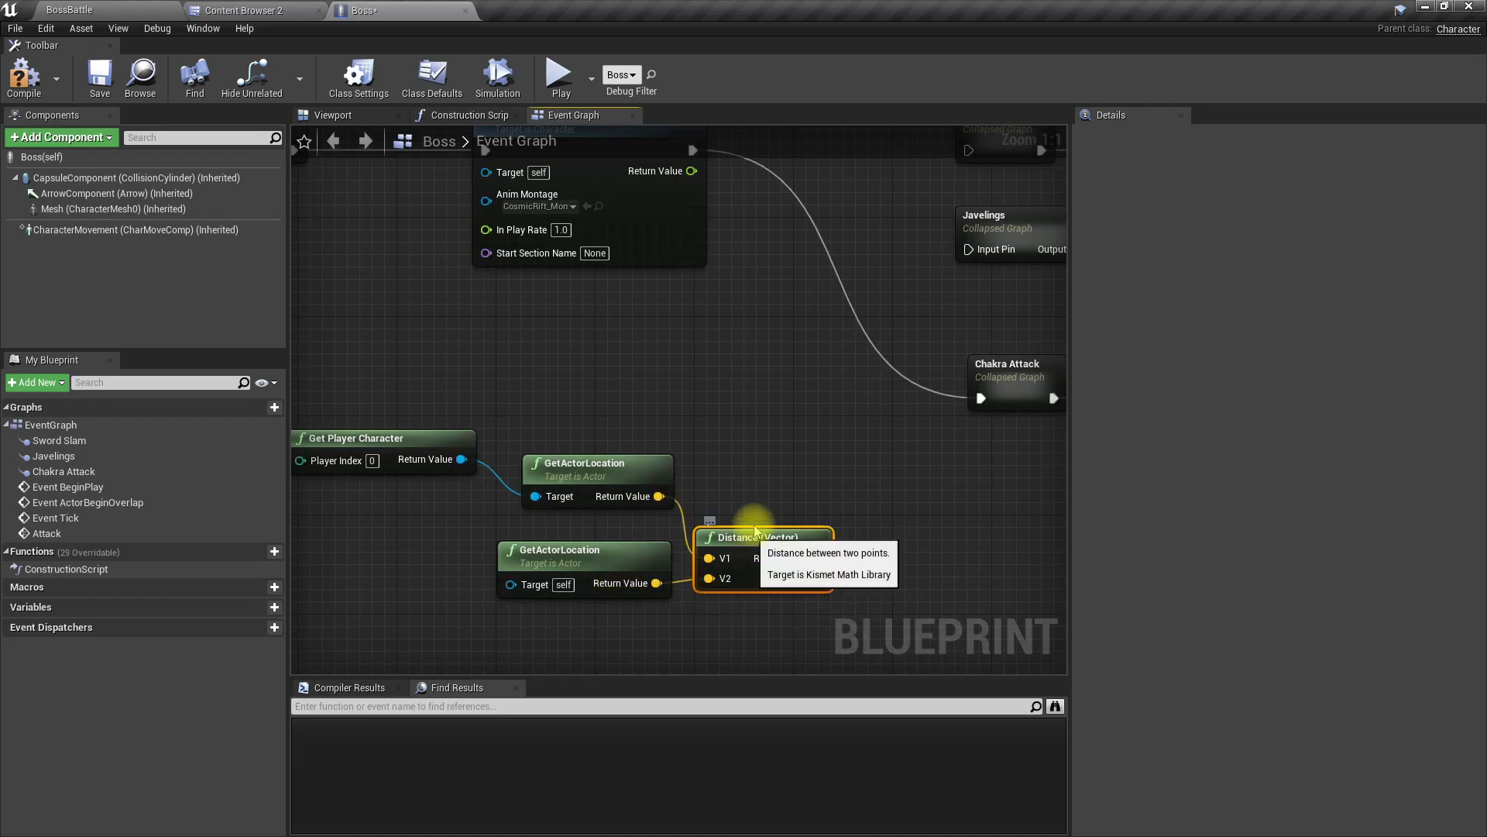
{"action": "left_click_drag", "start_coordinate": [752, 536], "coordinate": [751, 521]}
{"action": "right_click_drag", "start_coordinate": [763, 593], "coordinate": [670, 541]}
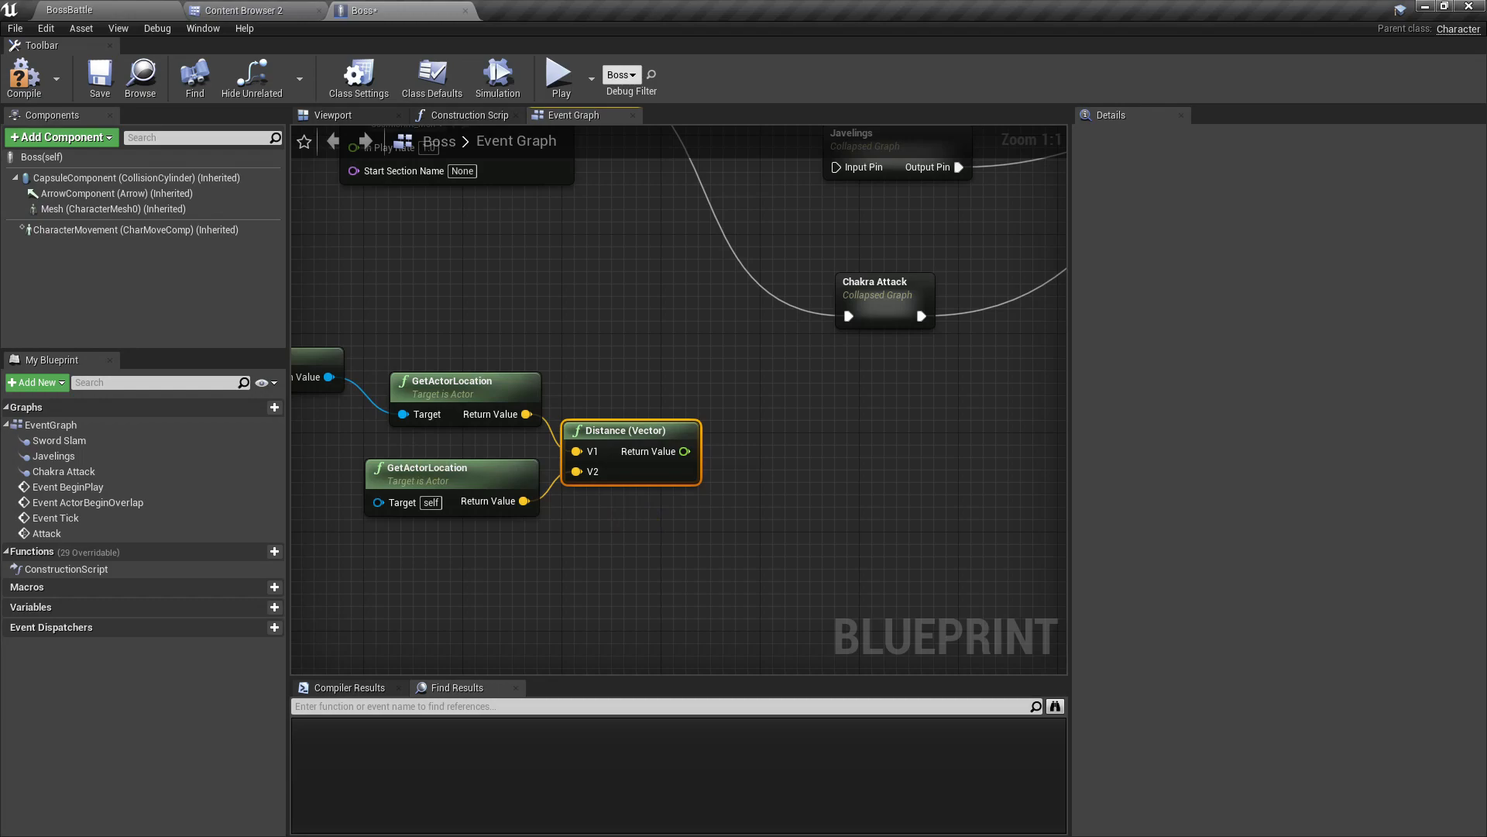
Step: Divide the Distance node's return value by 500 with a float / float node
{"action": "left_click_drag", "start_coordinate": [685, 451], "coordinate": [732, 463]}
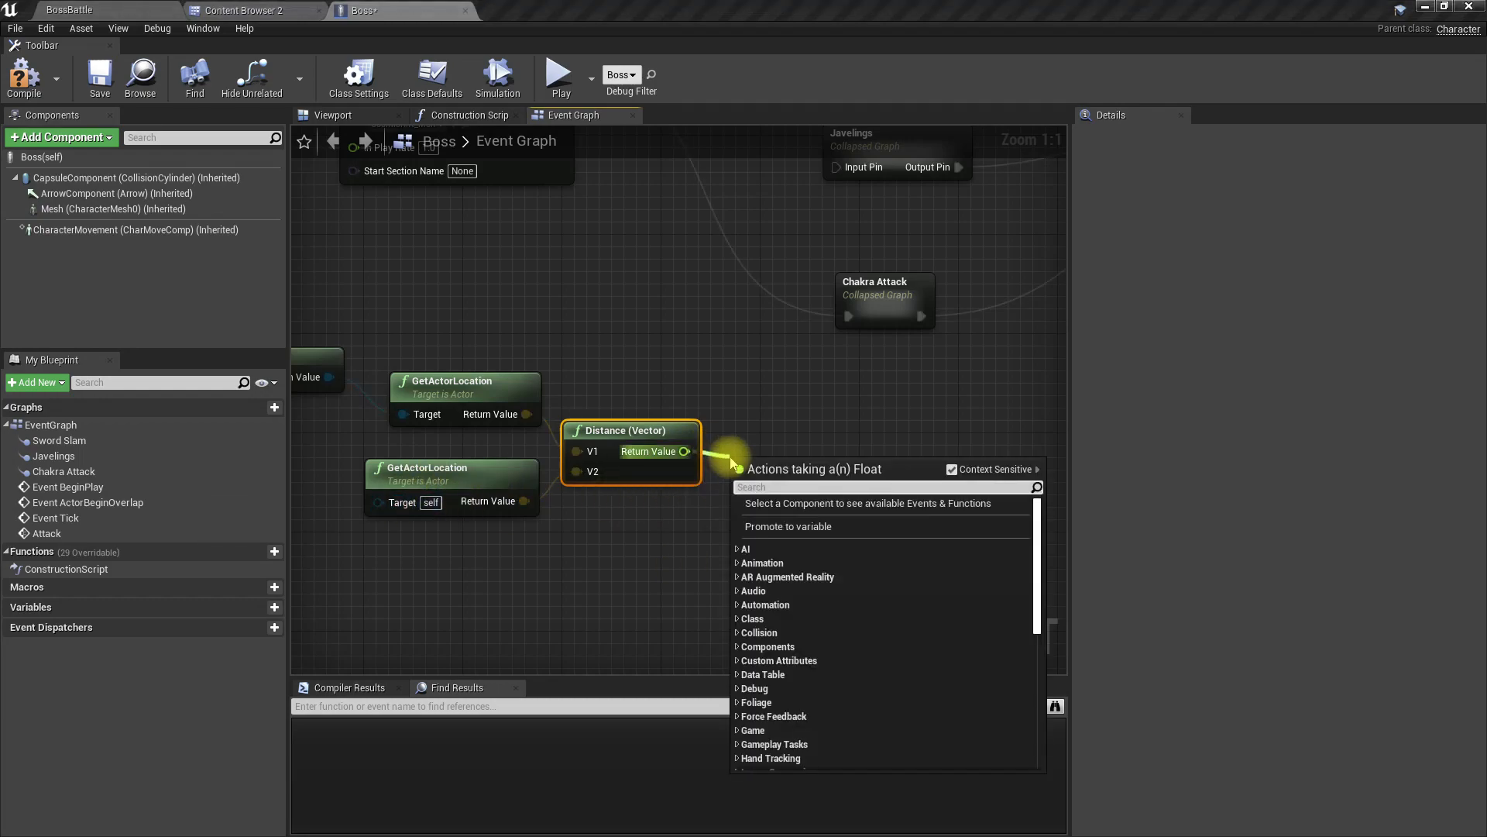
{"action": "type", "text": "/"}
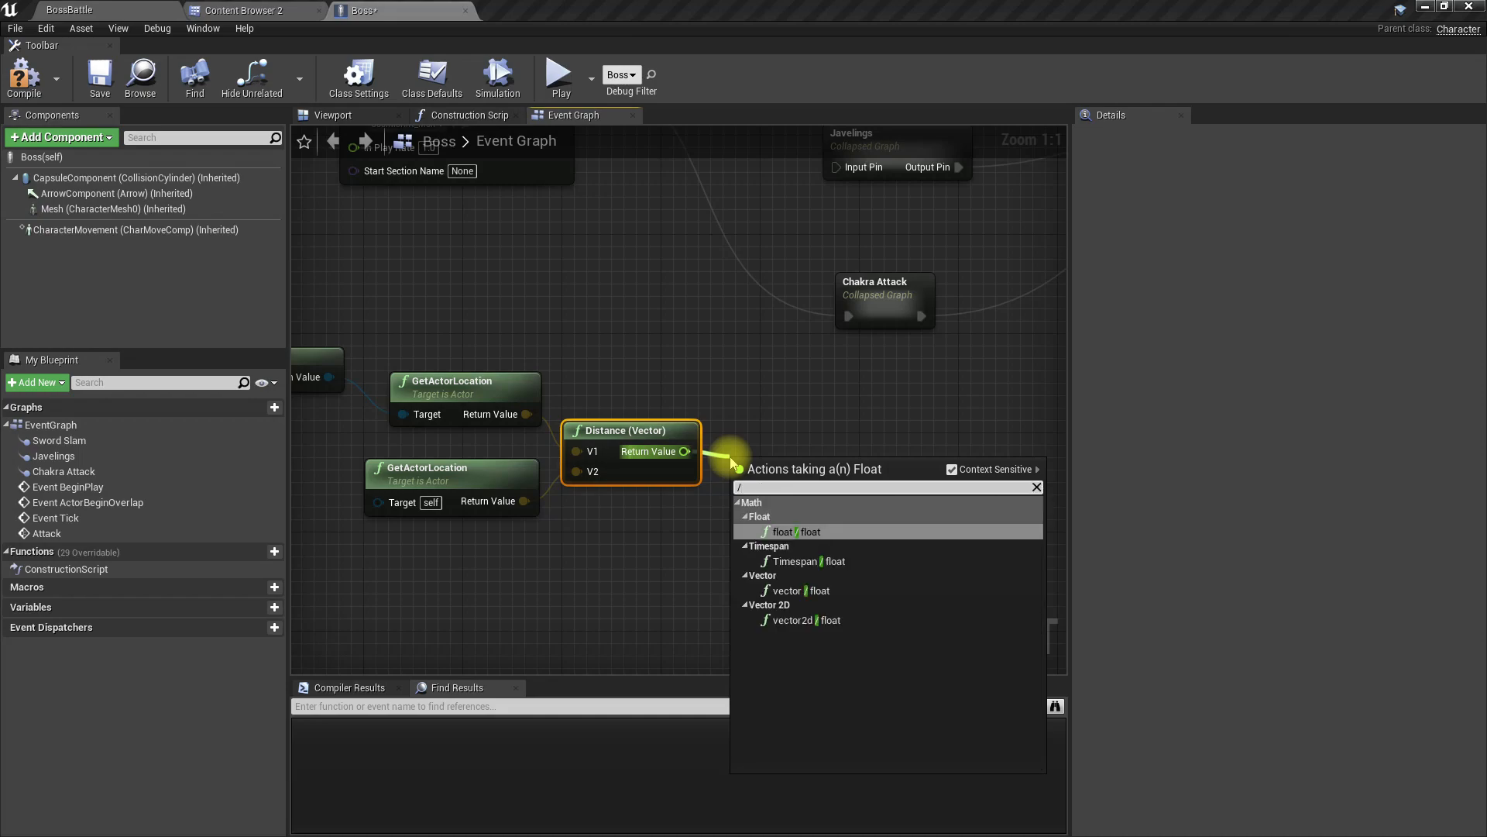
{"action": "type", "text": "500"}
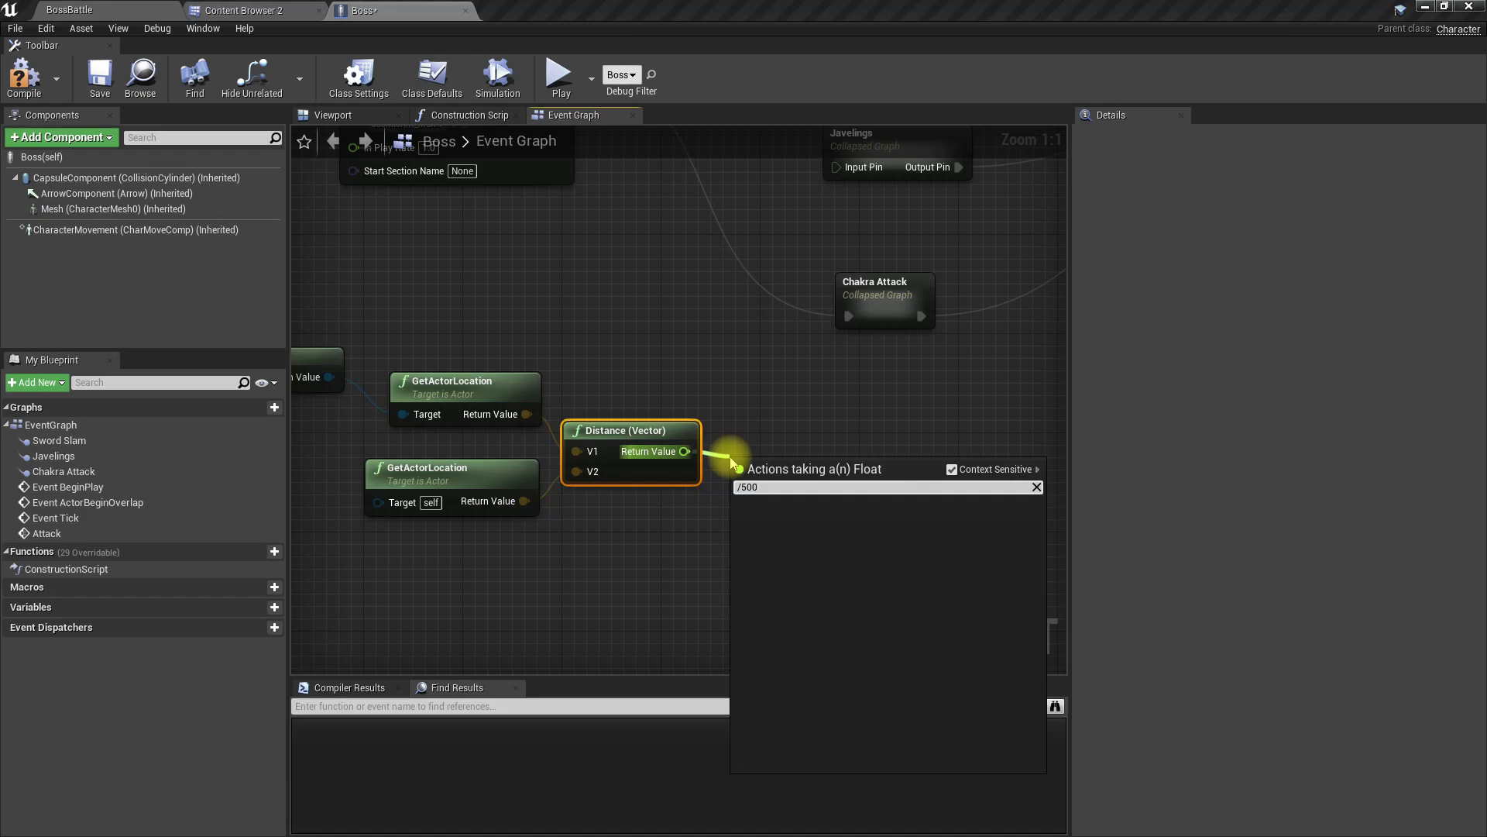
{"action": "key", "text": "BackSpace"}
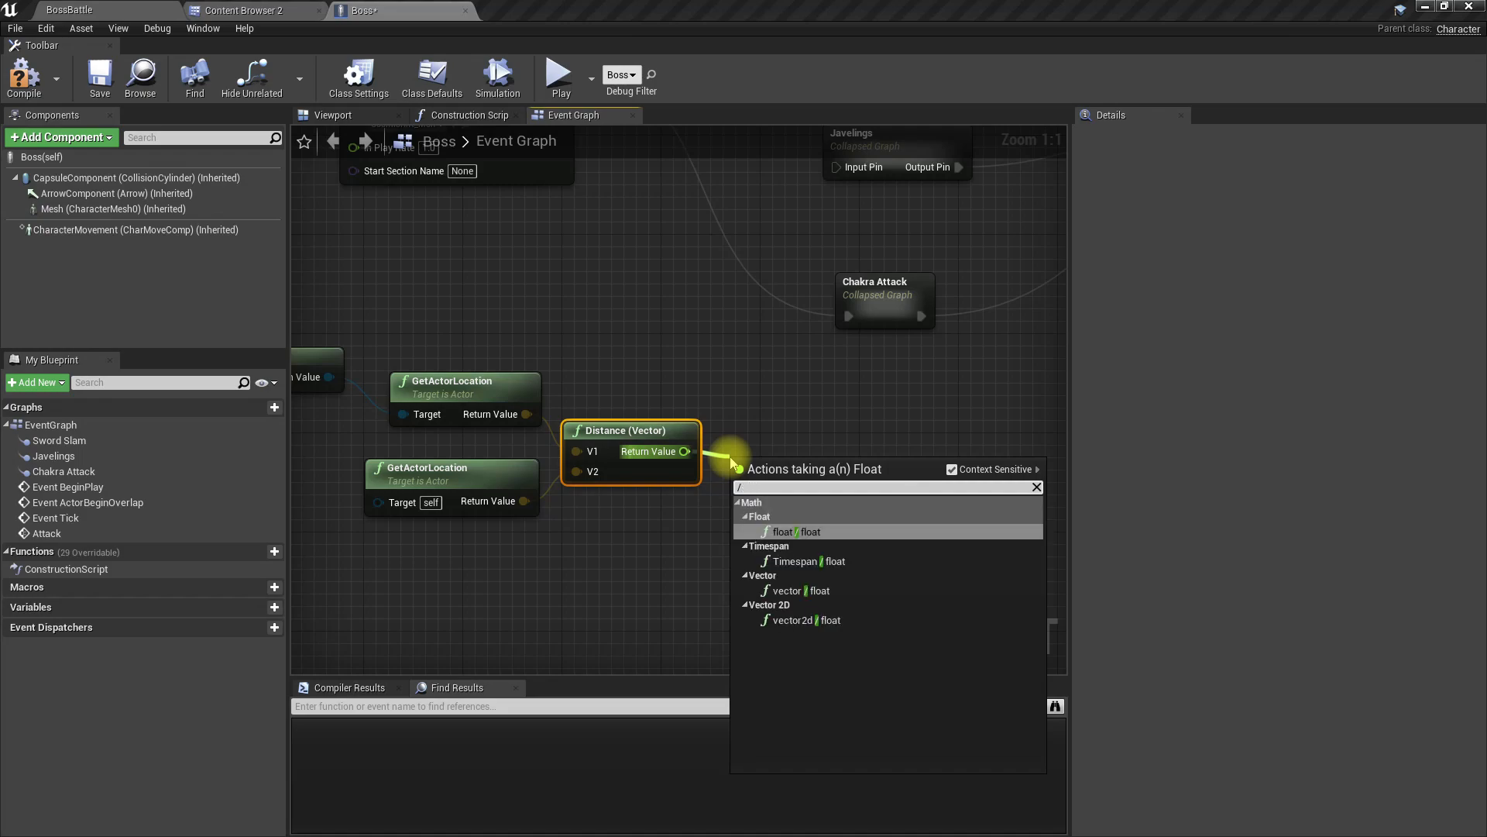
{"action": "key", "text": "Return"}
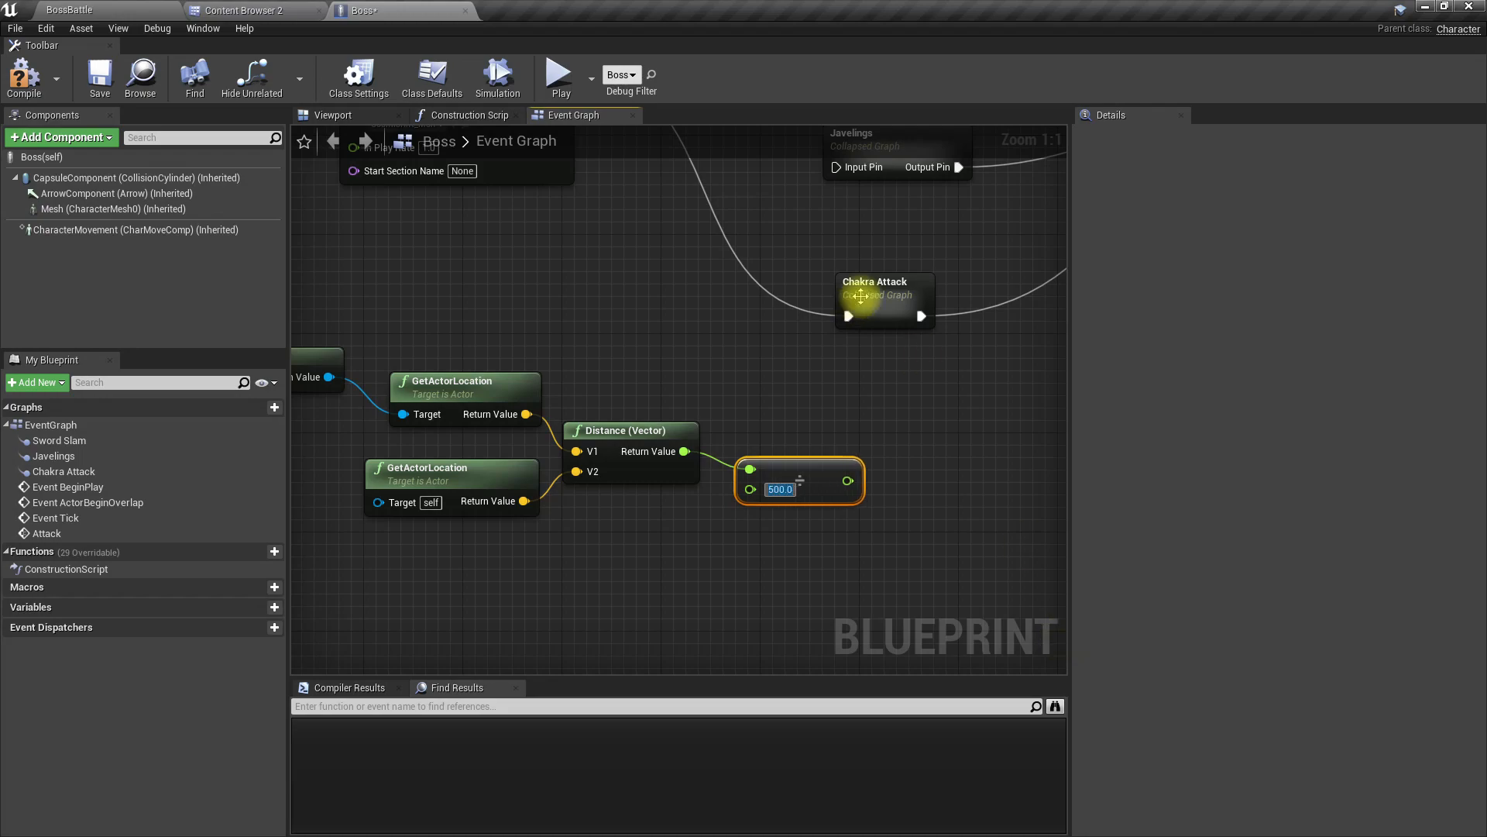
Step: Add a Switch on Int node to the execution output of Play Anim Montage and line it up beside that node
{"action": "right_click_drag", "start_coordinate": [601, 263], "coordinate": [670, 461]}
{"action": "left_click_drag", "start_coordinate": [557, 322], "coordinate": [697, 334]}
{"action": "type", "text": "switch on in"}
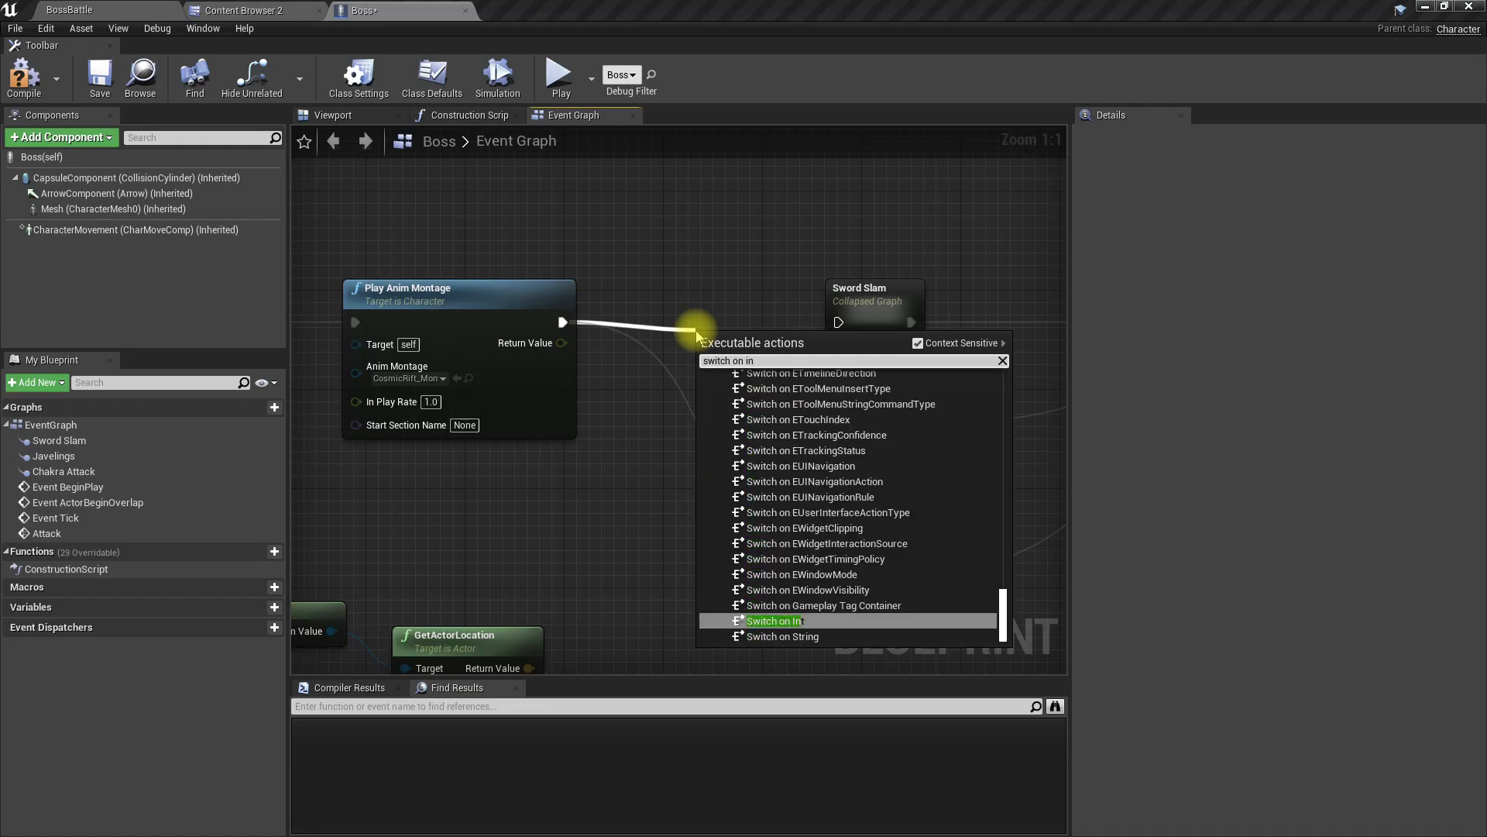
{"action": "key", "text": "Return"}
{"action": "left_click_drag", "start_coordinate": [804, 347], "coordinate": [754, 313]}
Step: Connect the division result to the Switch on Int selection through a Truncate node and align Truncate beside the division node
{"action": "right_click_drag", "start_coordinate": [766, 458], "coordinate": [453, 408]}
{"action": "scroll", "coordinate": [452, 408], "scroll_direction": "down", "scroll_amount": 3}
{"action": "left_click_drag", "start_coordinate": [455, 265], "coordinate": [593, 503]}
{"action": "left_click_drag", "start_coordinate": [481, 292], "coordinate": [599, 296]}
{"action": "right_click_drag", "start_coordinate": [481, 381], "coordinate": [717, 346]}
{"action": "right_click_drag", "start_coordinate": [629, 427], "coordinate": [816, 416]}
{"action": "left_click_drag", "start_coordinate": [490, 426], "coordinate": [777, 287]}
{"action": "left_click_drag", "start_coordinate": [788, 392], "coordinate": [867, 531]}
{"action": "right_click_drag", "start_coordinate": [819, 628], "coordinate": [748, 686]}
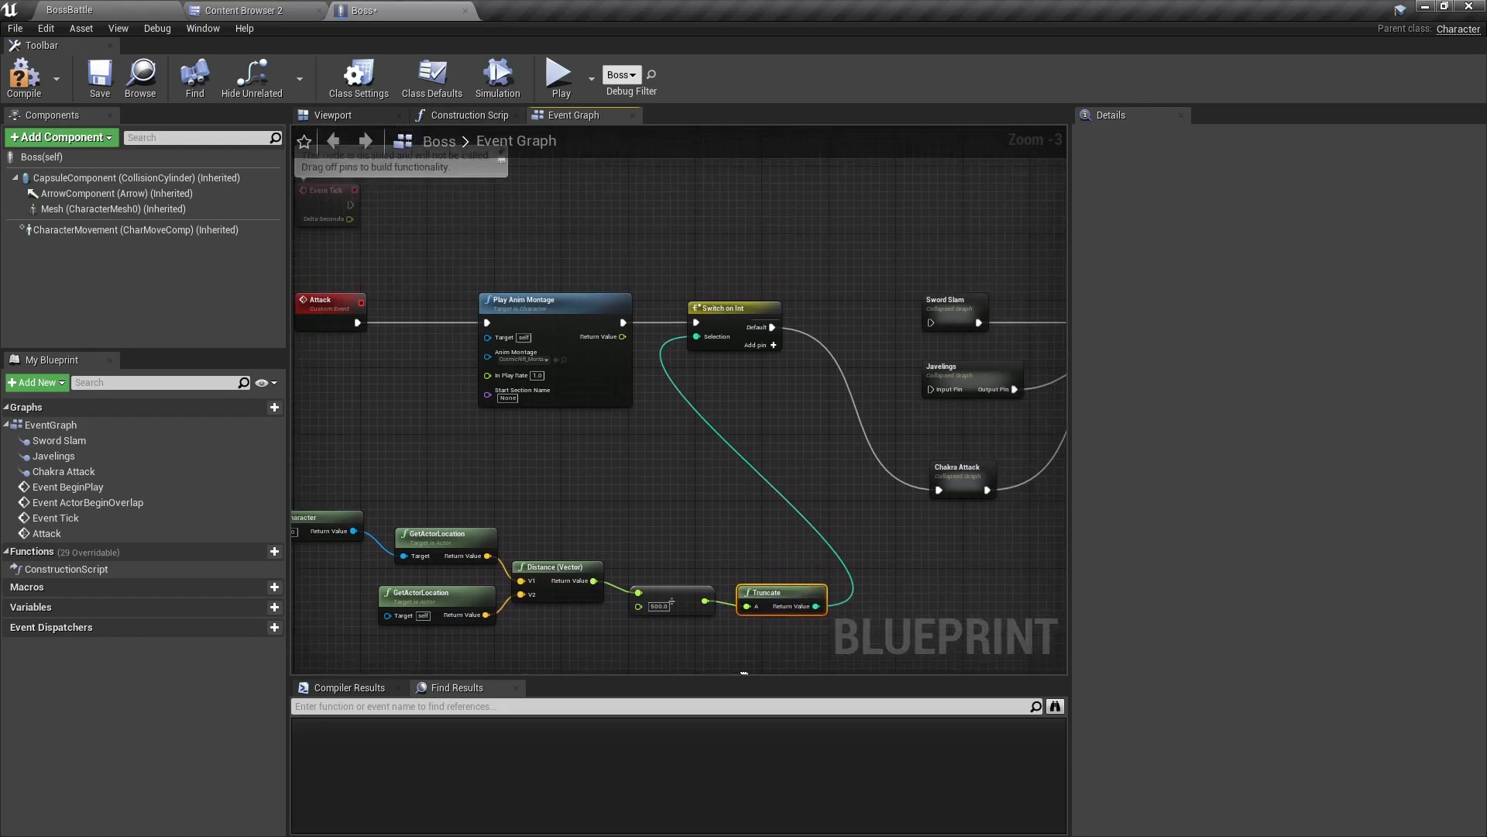
Step: Add output pins 0 and 1 to the Switch on Int node
{"action": "scroll", "coordinate": [818, 361], "scroll_direction": "up", "scroll_amount": 2}
{"action": "right_click_drag", "start_coordinate": [800, 366], "coordinate": [674, 339]}
{"action": "scroll", "coordinate": [649, 333], "scroll_direction": "up", "scroll_amount": 1}
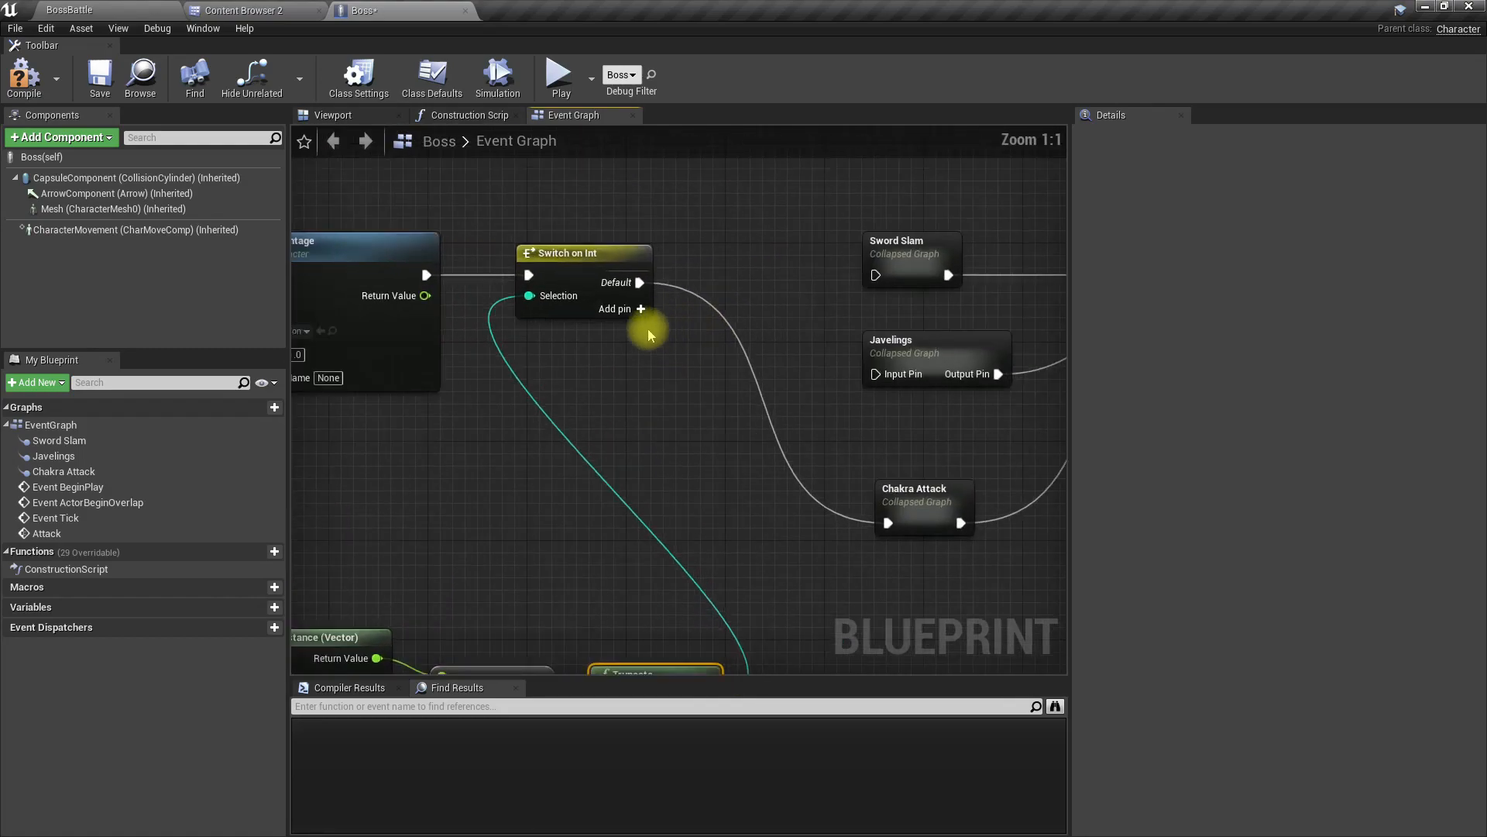
{"action": "left_click", "coordinate": [638, 309]}
{"action": "left_click", "coordinate": [629, 333]}
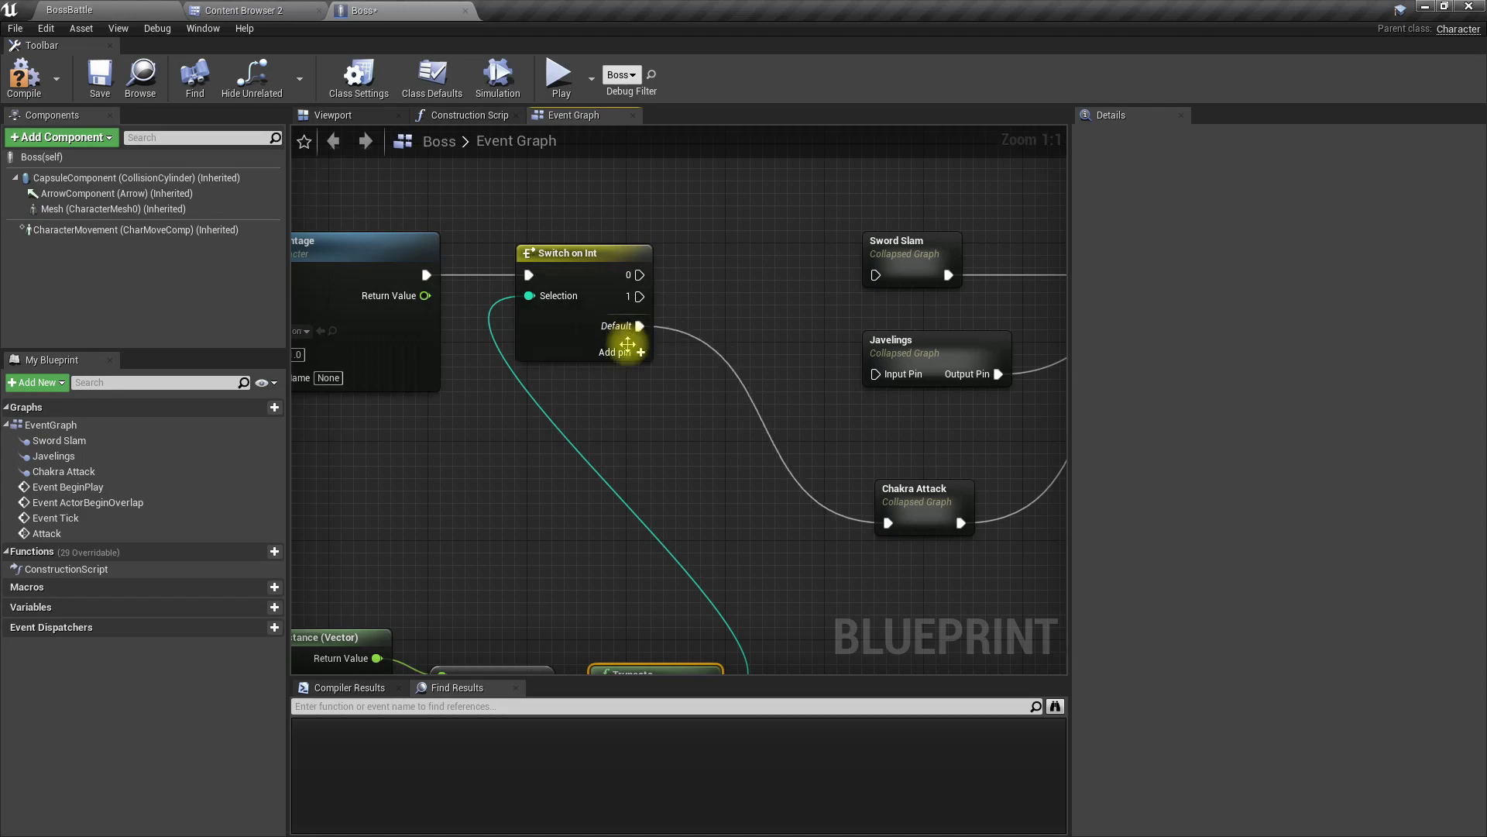
{"action": "right_click_drag", "start_coordinate": [618, 405], "coordinate": [659, 351]}
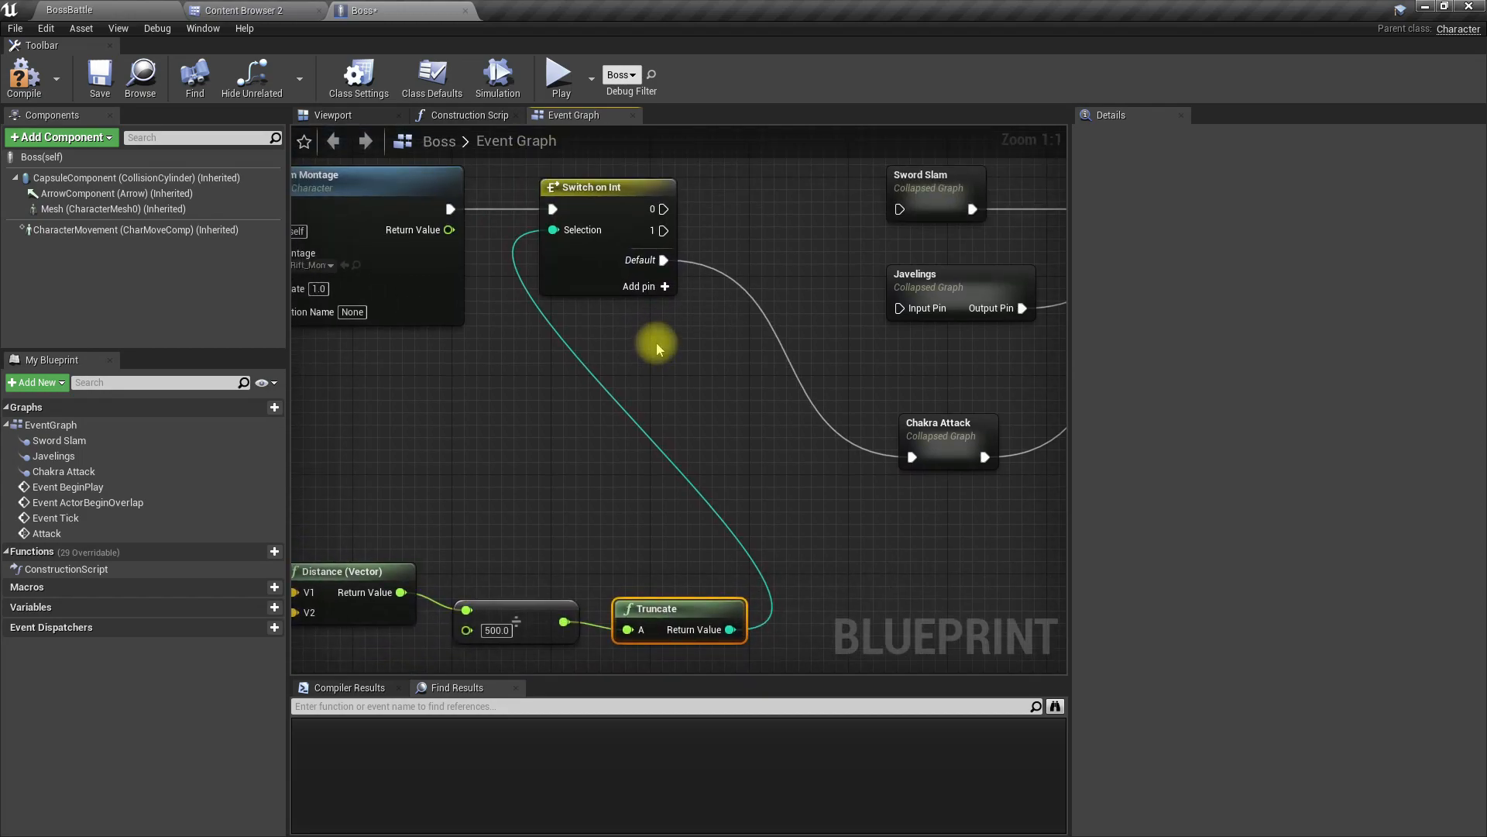
{"action": "right_click_drag", "start_coordinate": [703, 232], "coordinate": [633, 302]}
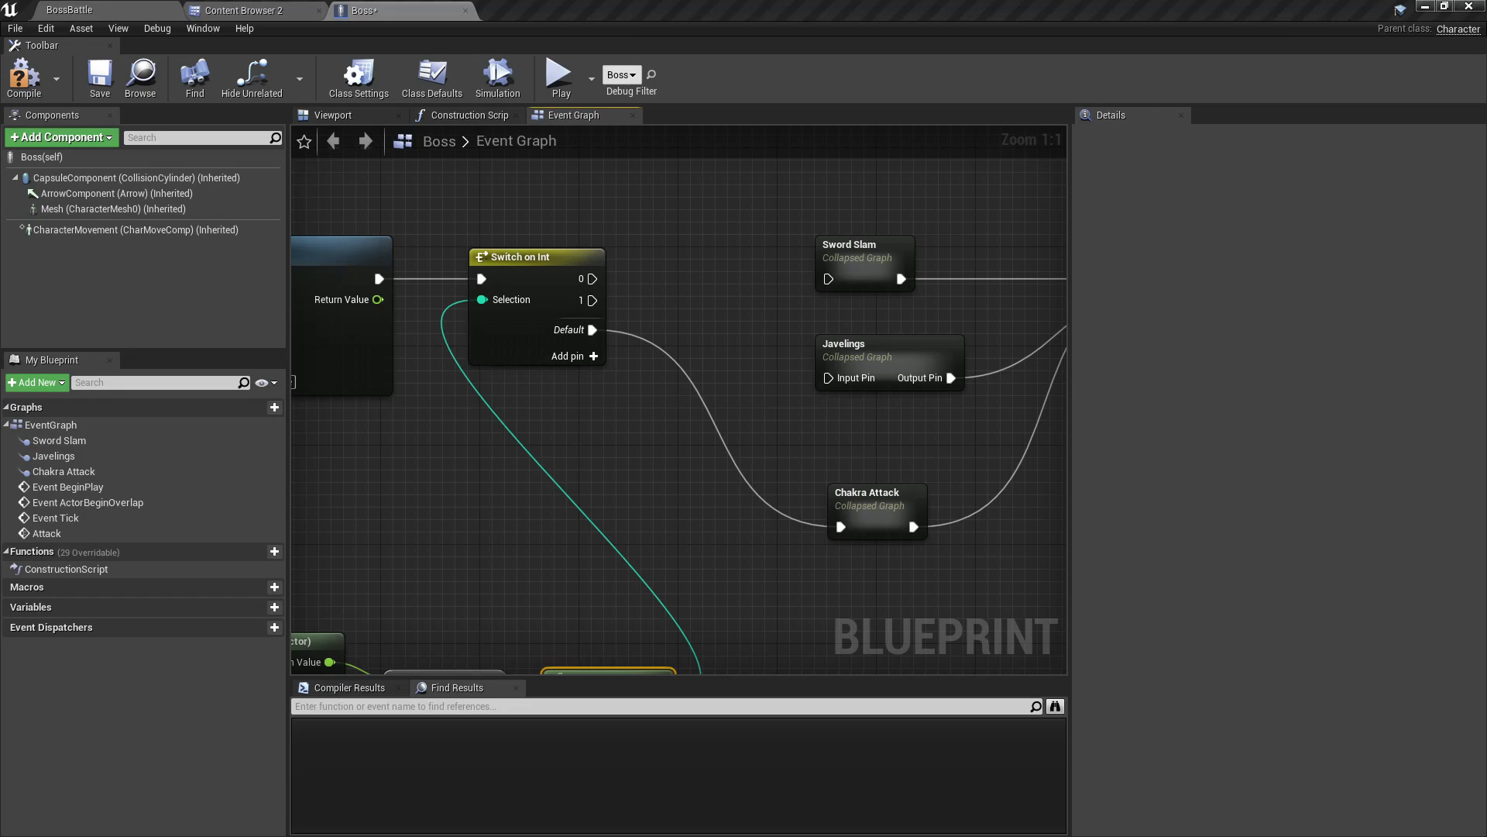
{"action": "right_click_drag", "start_coordinate": [661, 435], "coordinate": [682, 496]}
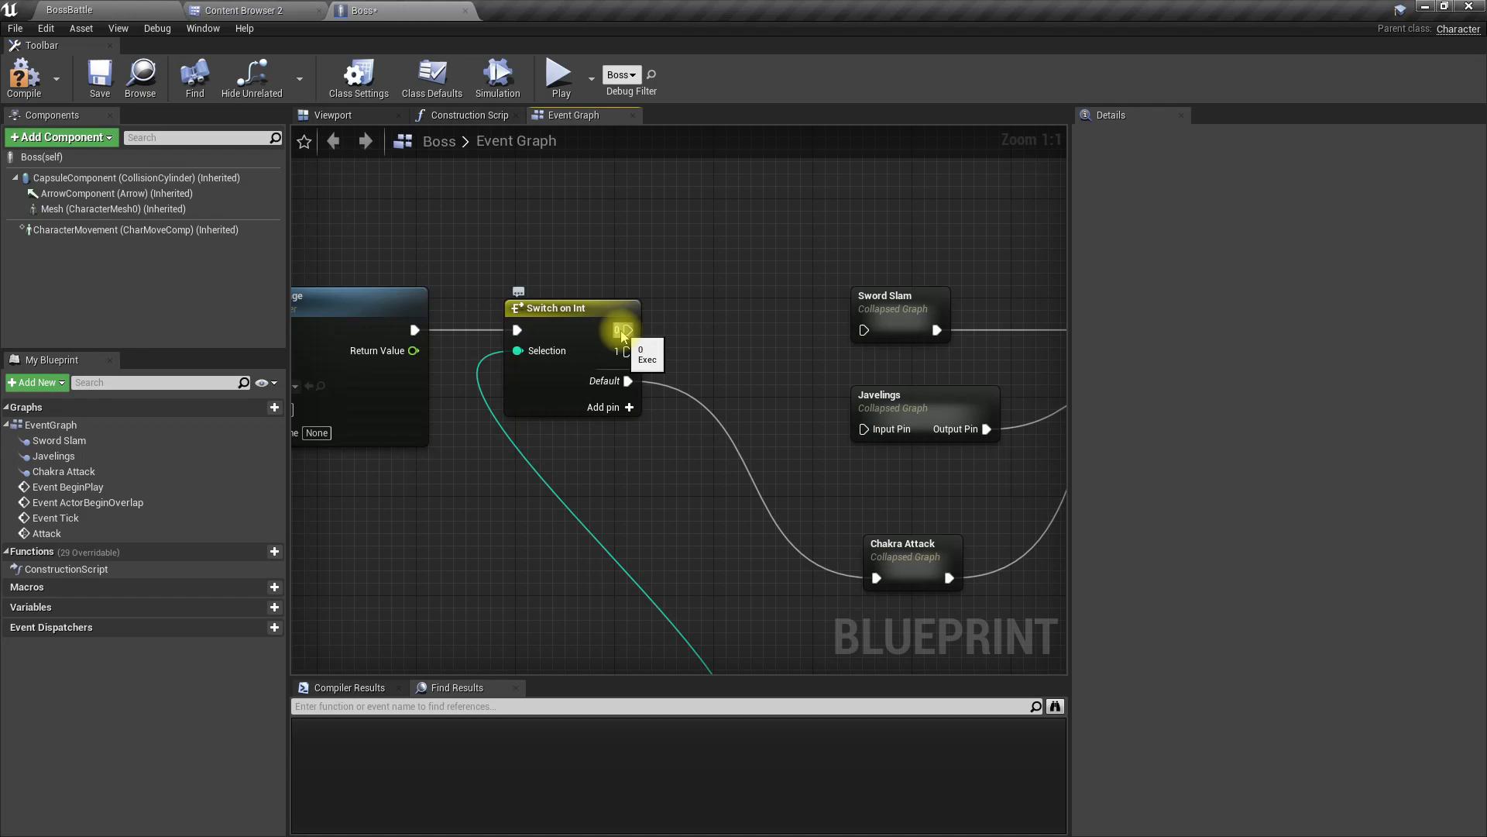
Step: Place Chakra Attack above Sword Slam and wire it to the switch's output 0, removing its link from Default
{"action": "right_click_drag", "start_coordinate": [788, 424], "coordinate": [663, 406]}
{"action": "left_click_drag", "start_coordinate": [790, 531], "coordinate": [501, 311]}
{"action": "right_click", "coordinate": [501, 364]}
{"action": "left_click", "coordinate": [573, 396]}
{"action": "right_click_drag", "start_coordinate": [834, 469], "coordinate": [867, 440]}
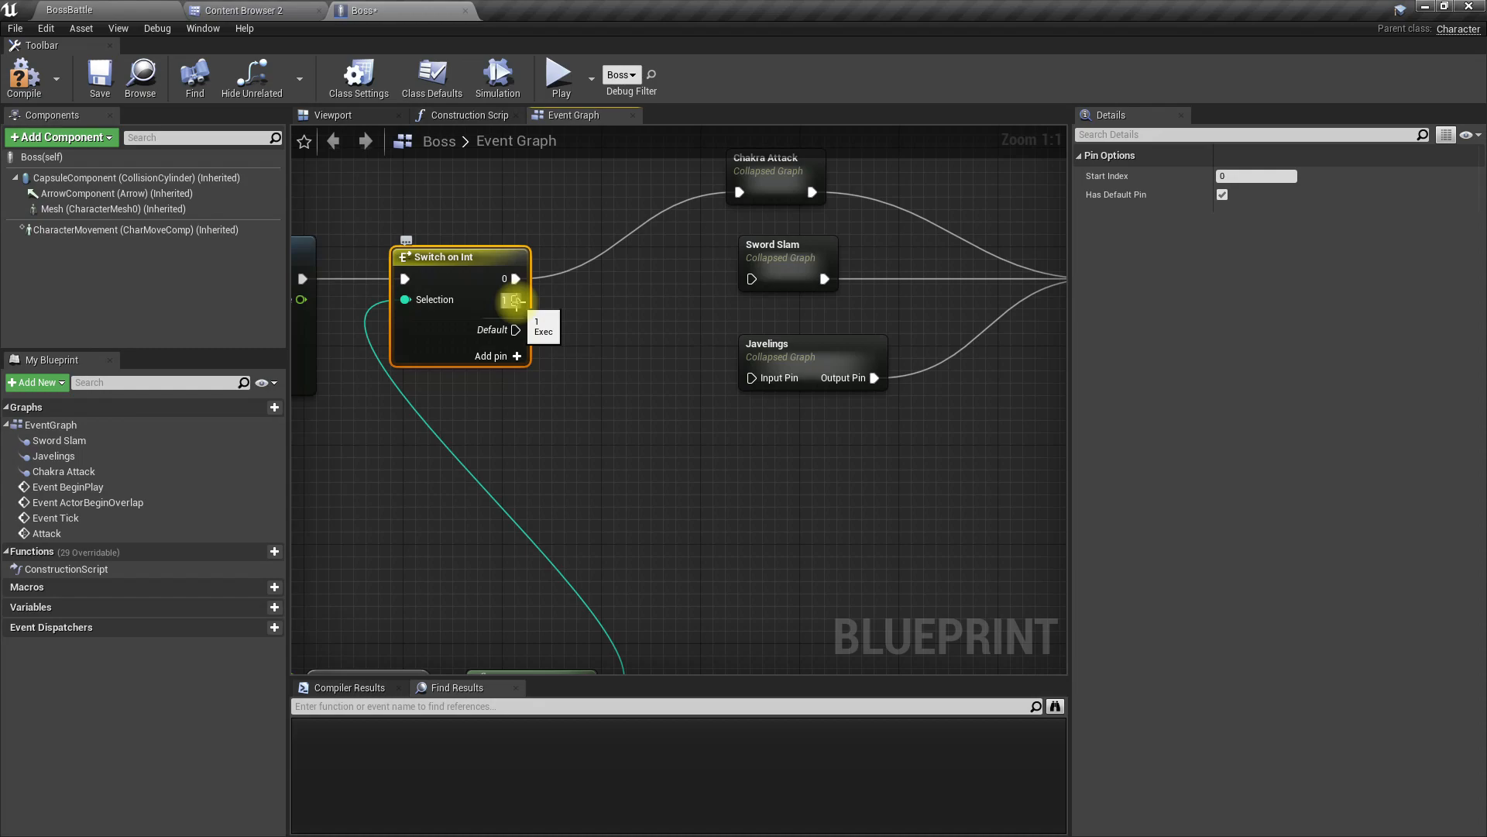
Step: Wire the switch's output 1 to Sword Slam, and add an output 2 wired to the same node
{"action": "left_click_drag", "start_coordinate": [514, 301], "coordinate": [546, 294]}
{"action": "left_click_drag", "start_coordinate": [662, 279], "coordinate": [750, 279]}
{"action": "left_click", "coordinate": [492, 369]}
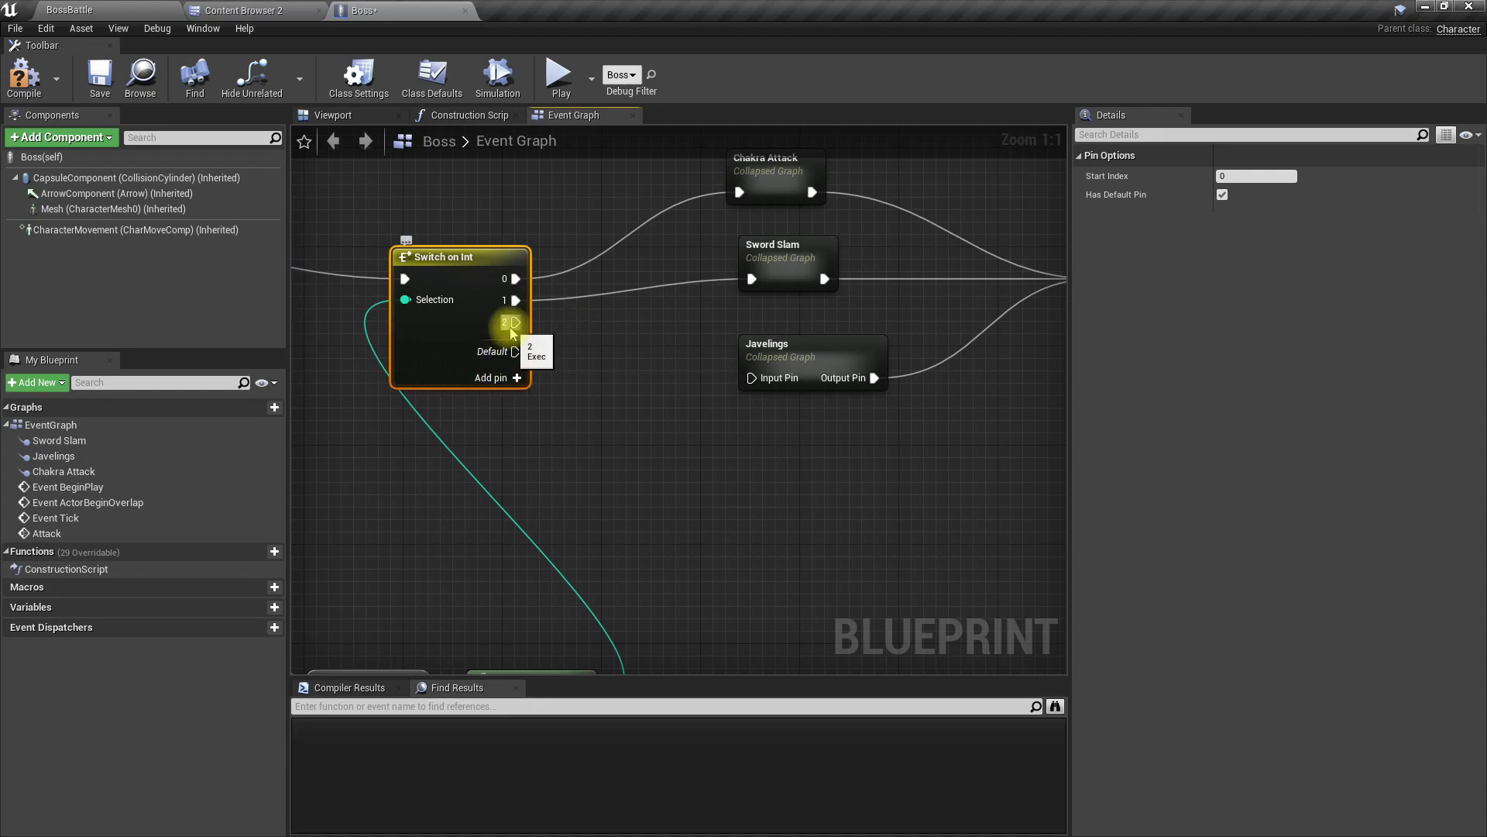
{"action": "left_click_drag", "start_coordinate": [512, 329], "coordinate": [602, 324]}
{"action": "left_click_drag", "start_coordinate": [724, 290], "coordinate": [755, 281]}
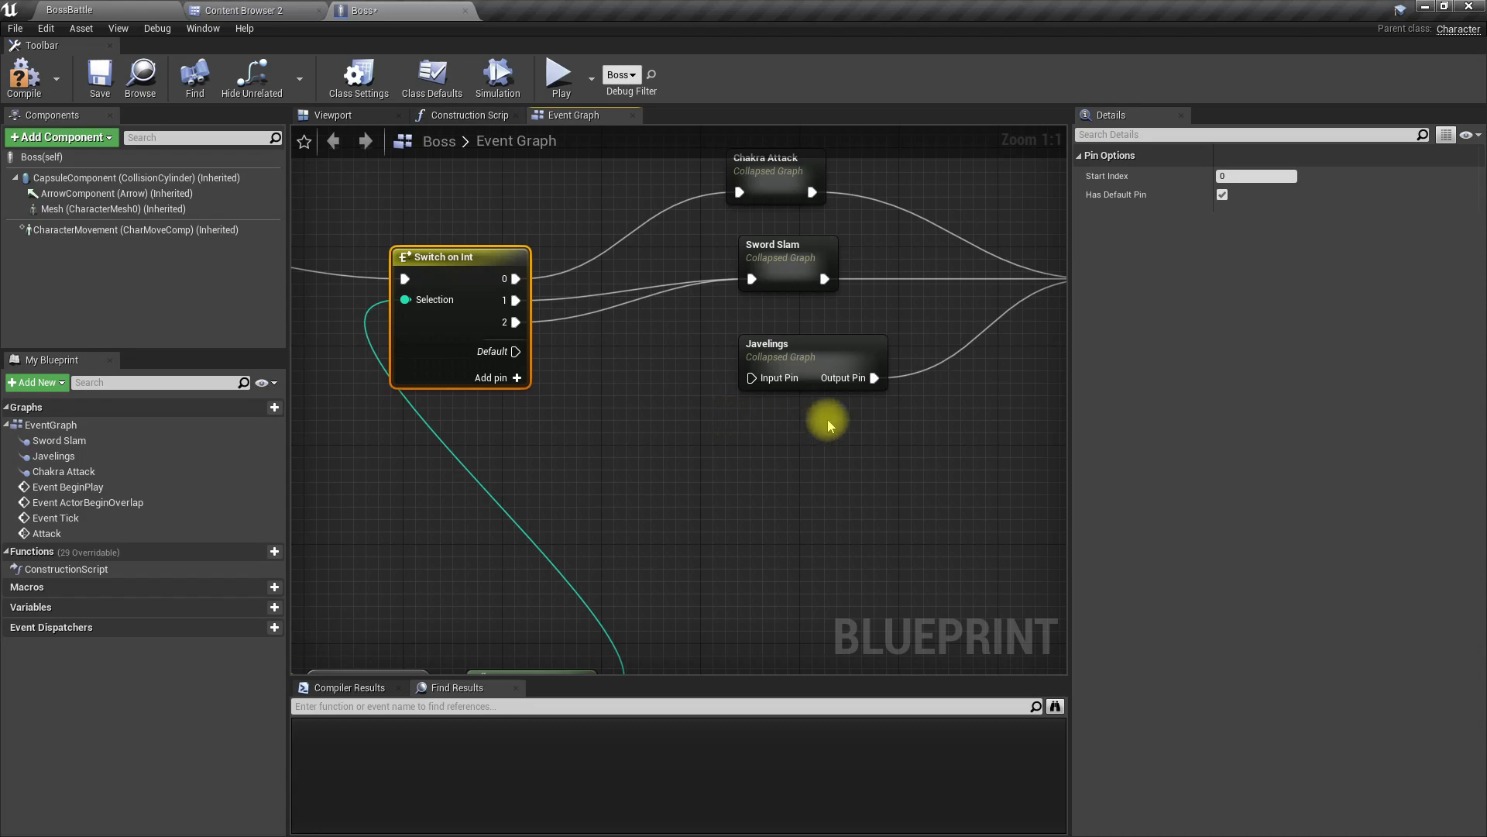
Step: Add an output 3 to the switch and wire both it and the Default output to Javelings
{"action": "left_click", "coordinate": [516, 378]}
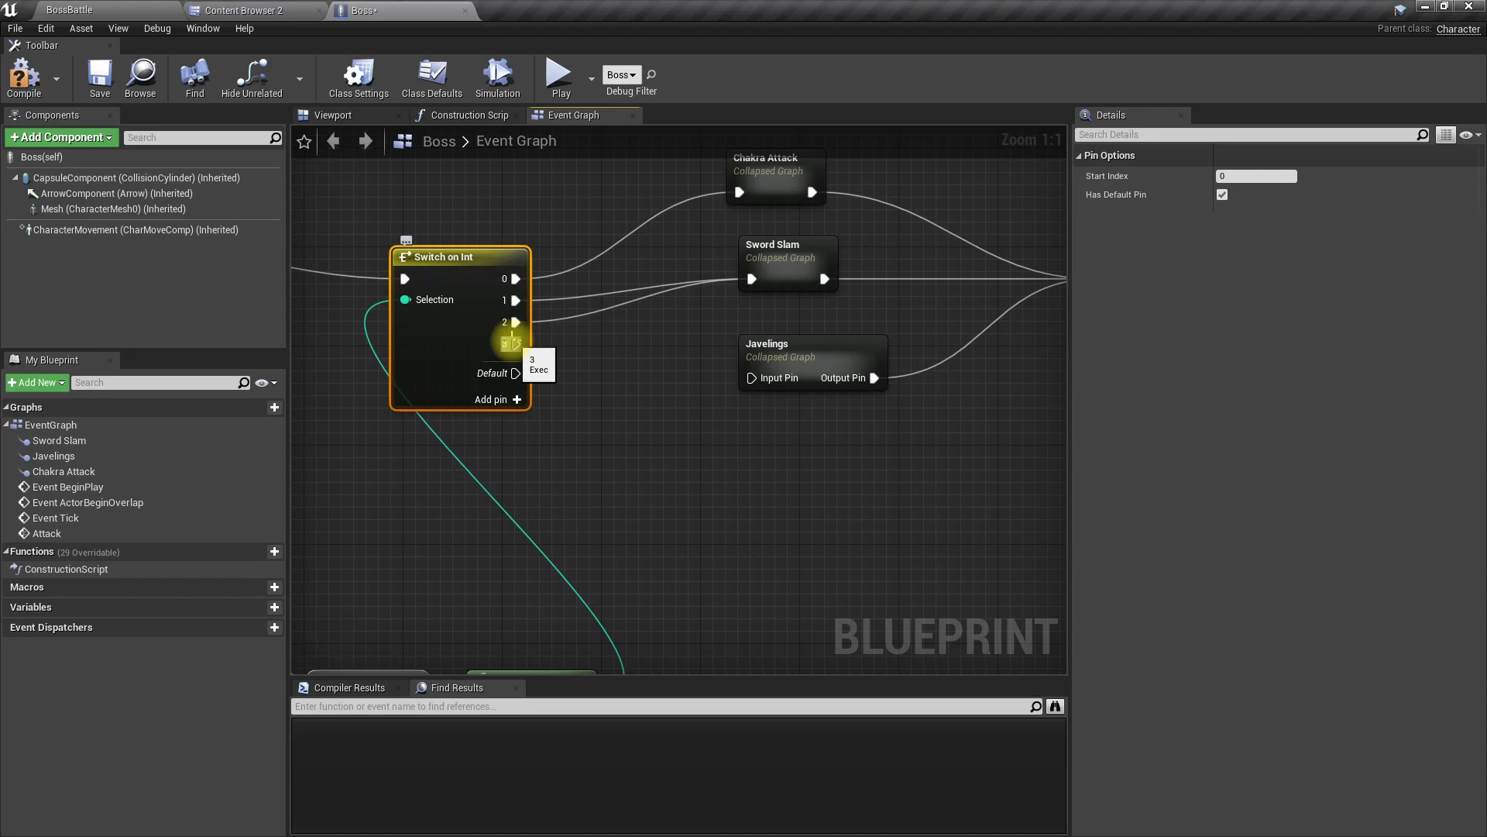
{"action": "left_click_drag", "start_coordinate": [511, 343], "coordinate": [750, 378]}
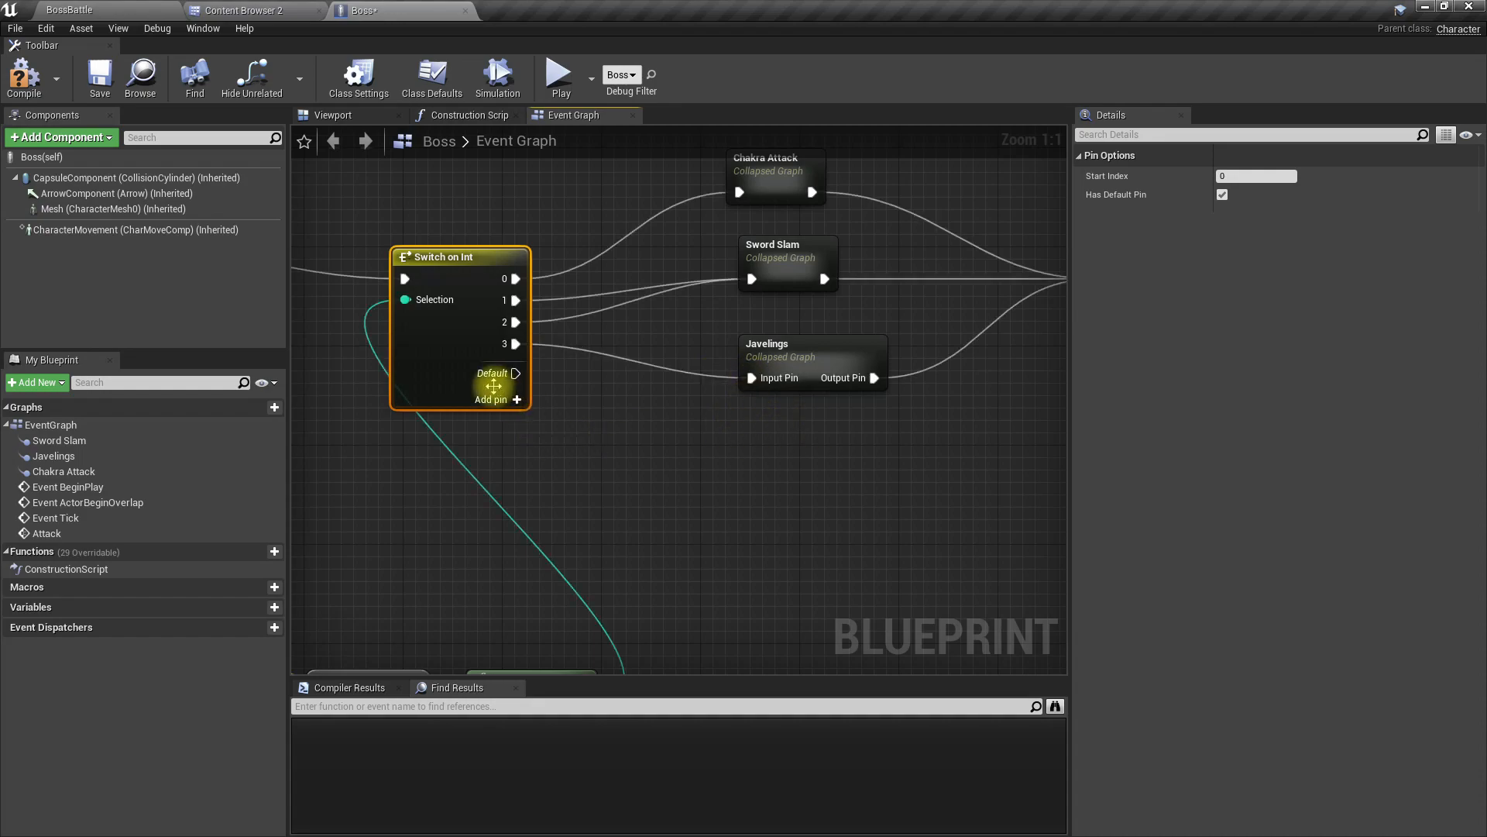
{"action": "left_click_drag", "start_coordinate": [515, 373], "coordinate": [648, 411]}
{"action": "left_click", "coordinate": [463, 222]}
{"action": "left_click_drag", "start_coordinate": [463, 222], "coordinate": [752, 378]}
{"action": "left_click", "coordinate": [594, 387]}
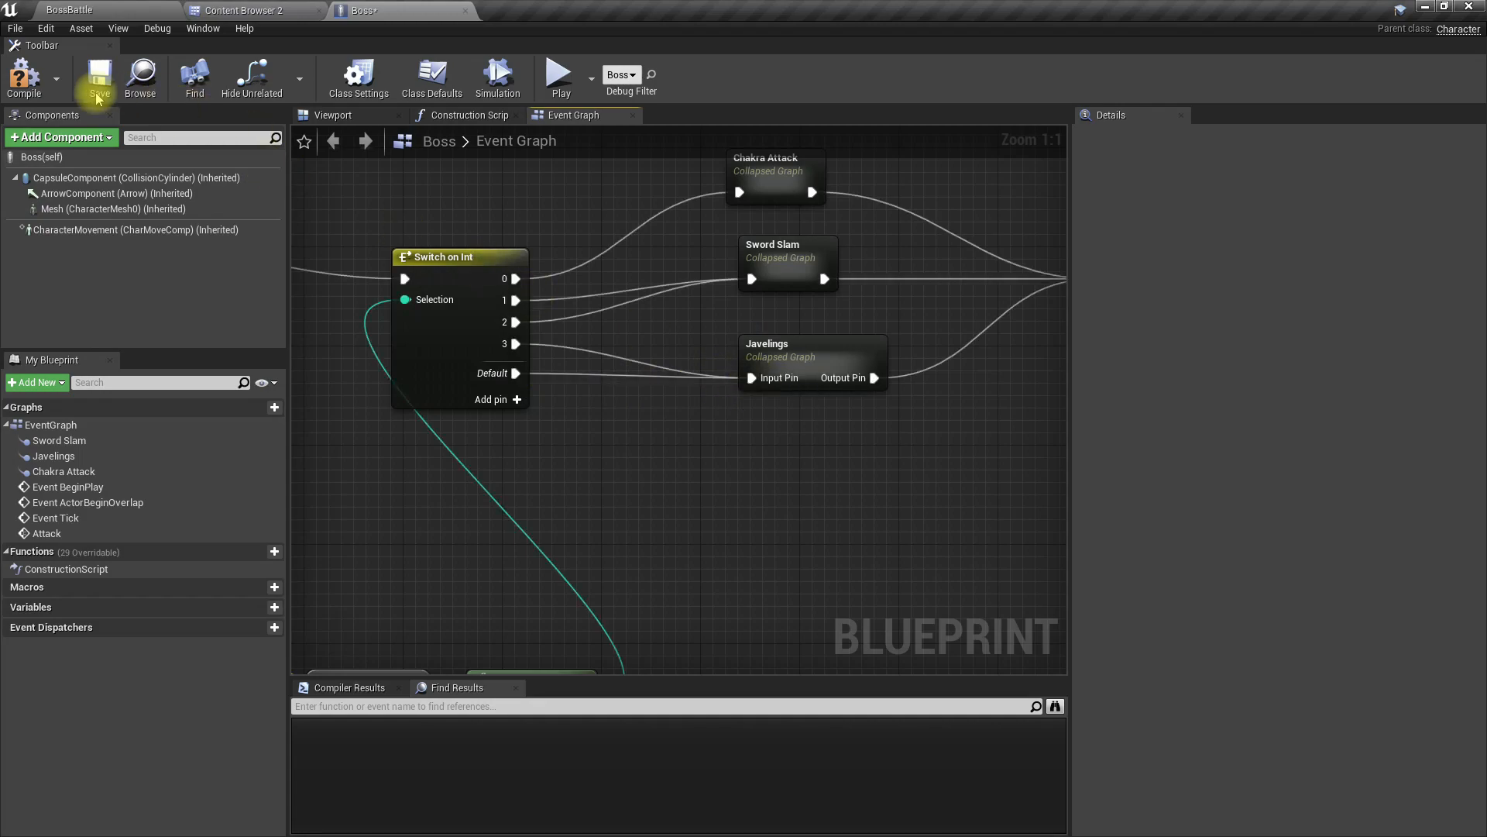
Step: Play the BossBattle level full screen and move the character around the boss to test which attack each distance triggers
{"action": "left_click", "coordinate": [93, 10]}
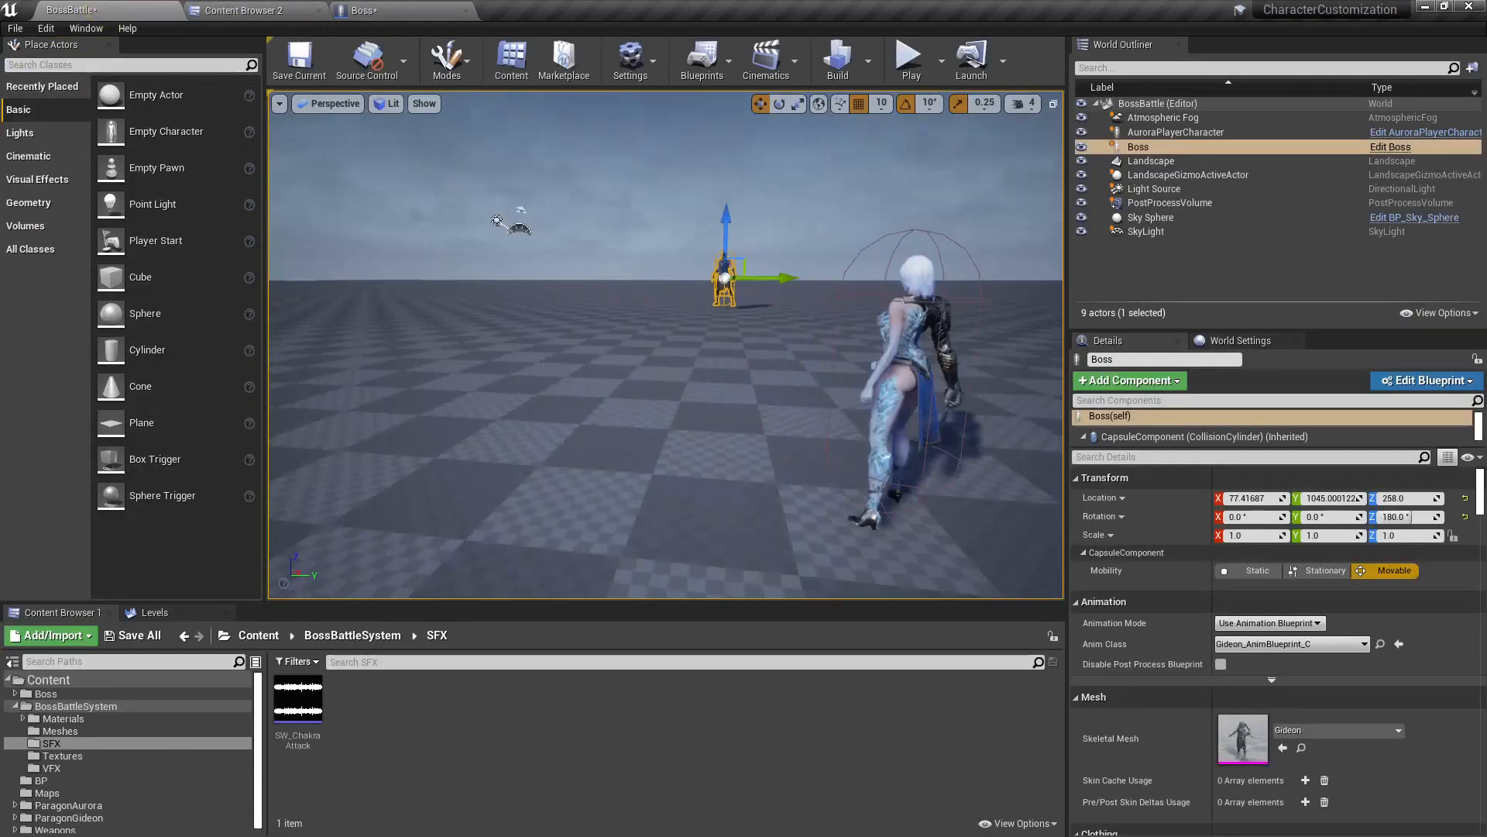
{"action": "right_click_drag", "start_coordinate": [585, 371], "coordinate": [666, 396]}
{"action": "key", "text": "F11"}
{"action": "key", "text": "alt+p"}
{"action": "left_click", "coordinate": [586, 372]}
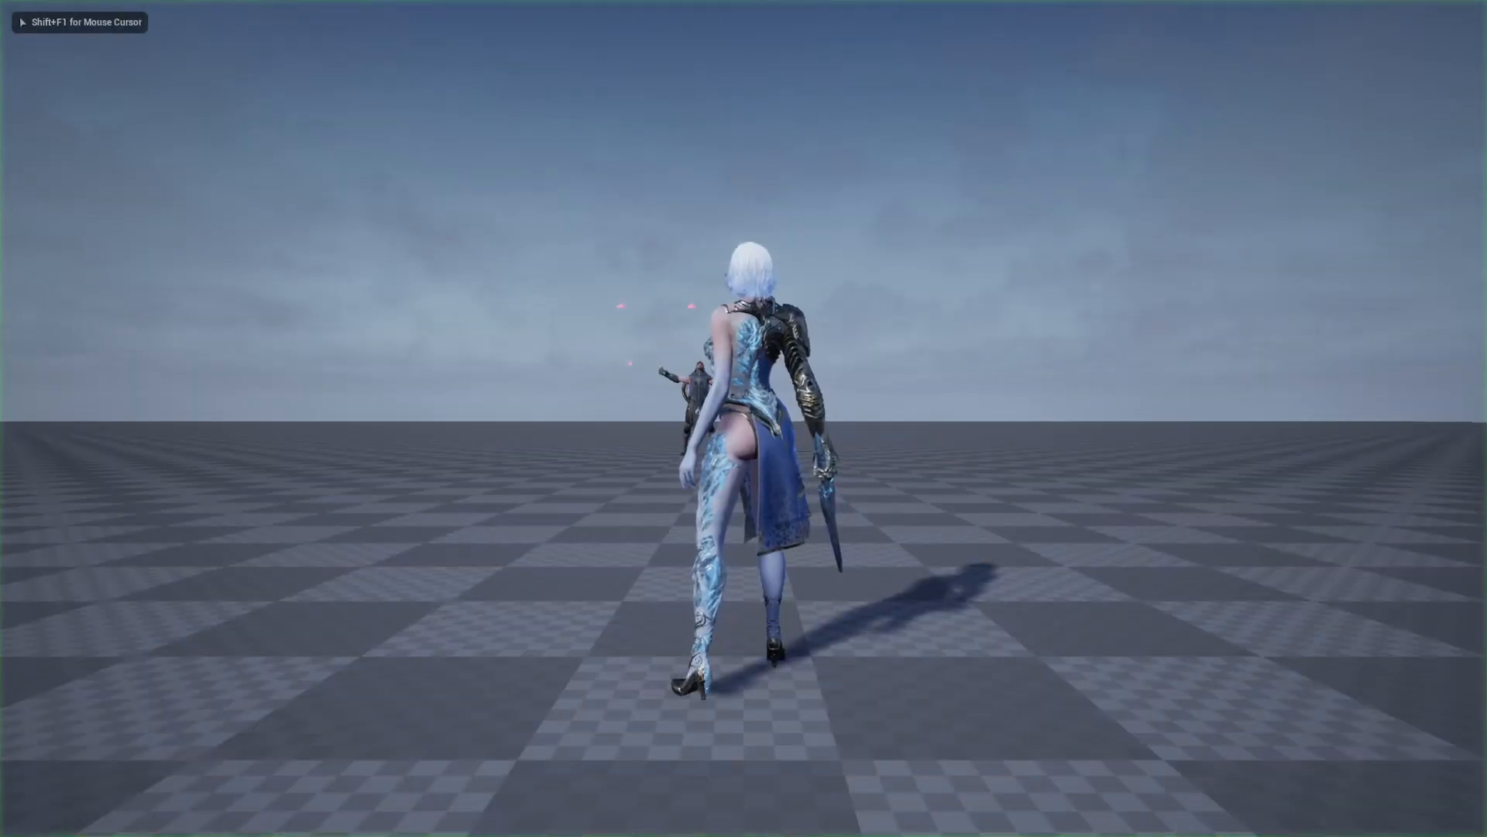
{"action": "key", "text": "s"}
{"action": "key", "text": "w"}
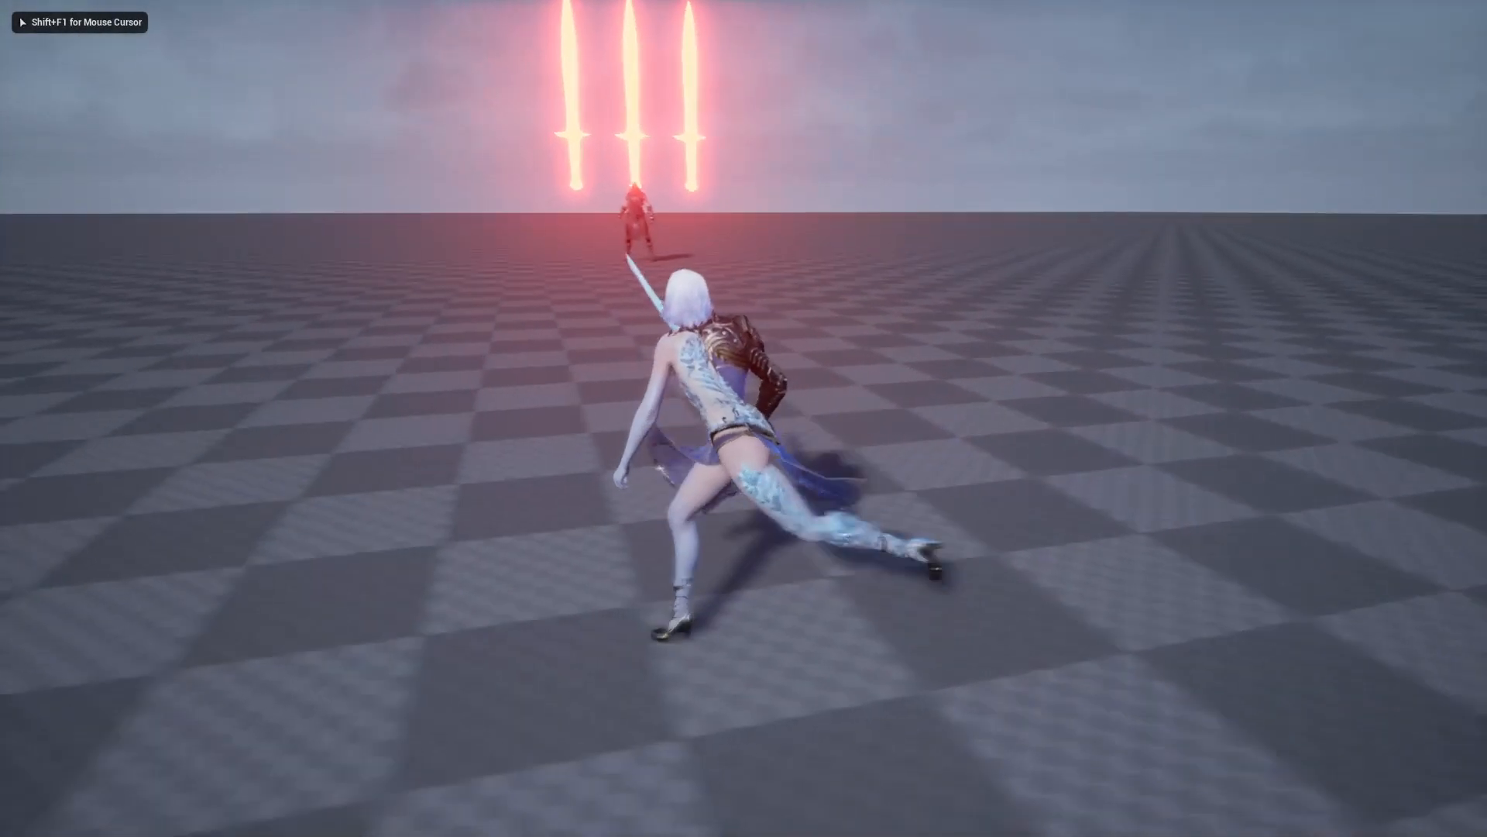
{"action": "key", "text": "d"}
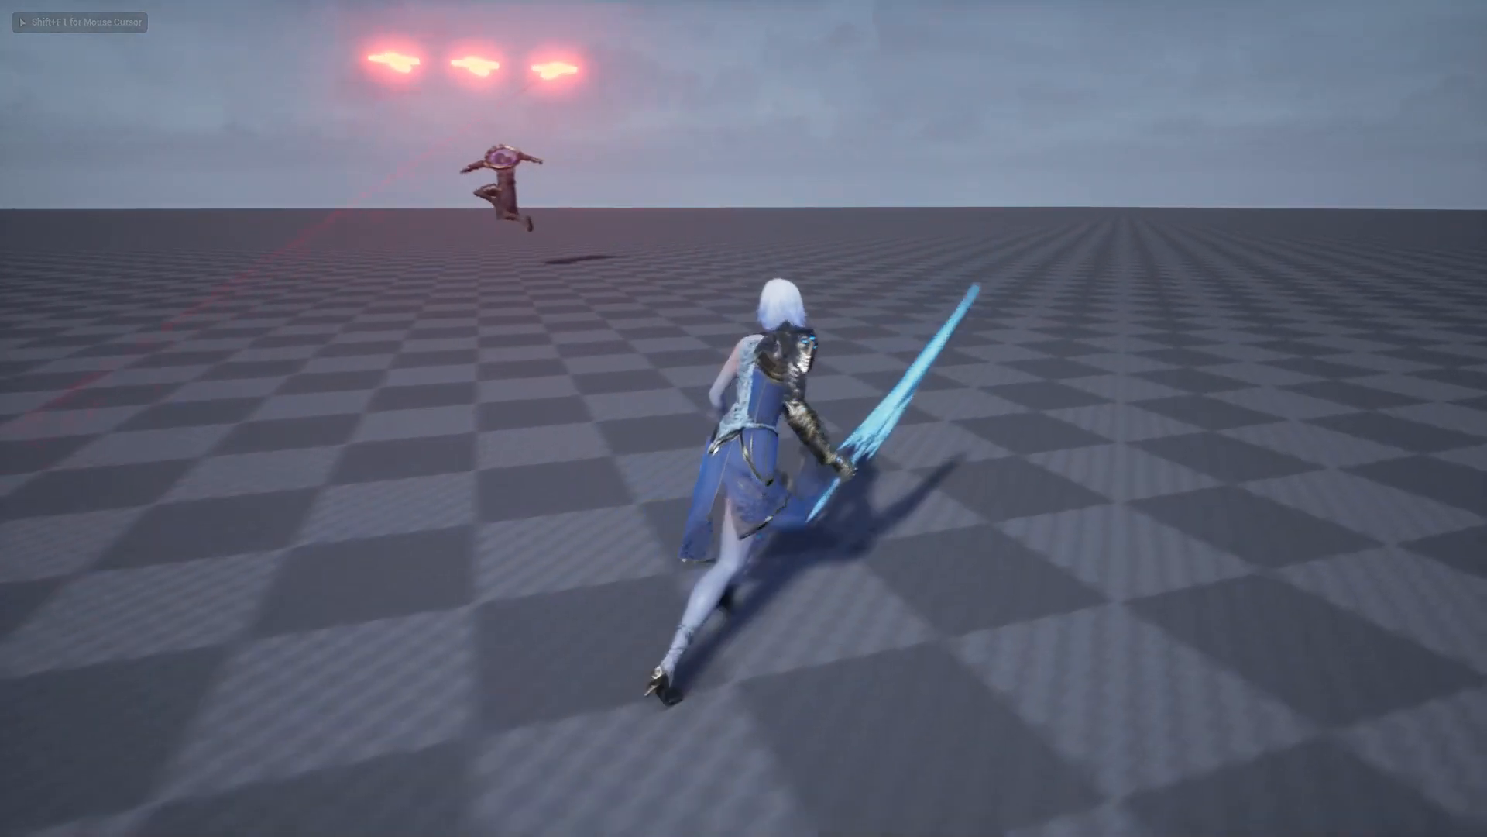
{"action": "key", "text": "w"}
{"action": "key", "text": "a"}
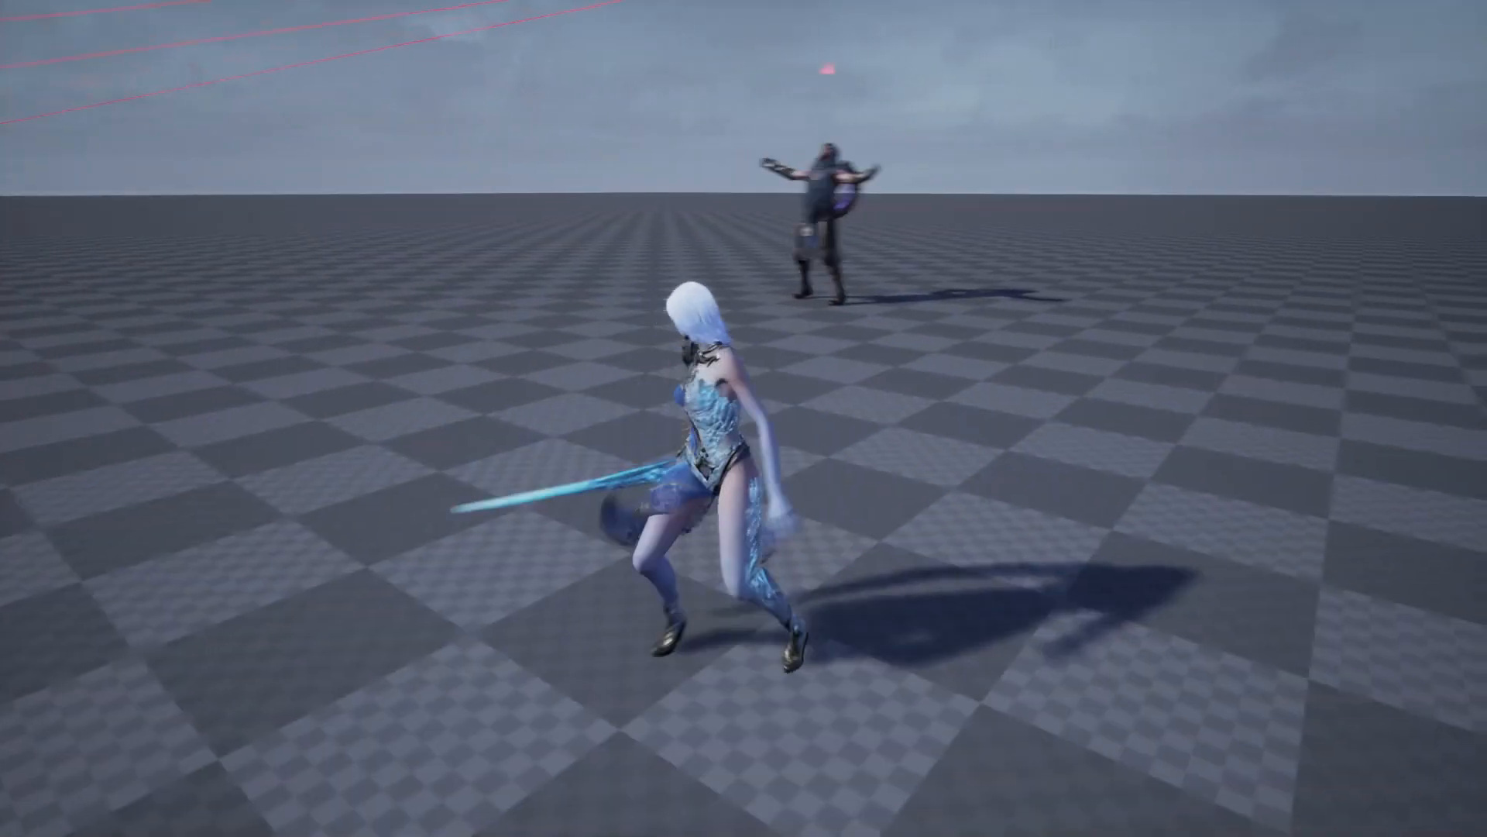
{"action": "key", "text": "d"}
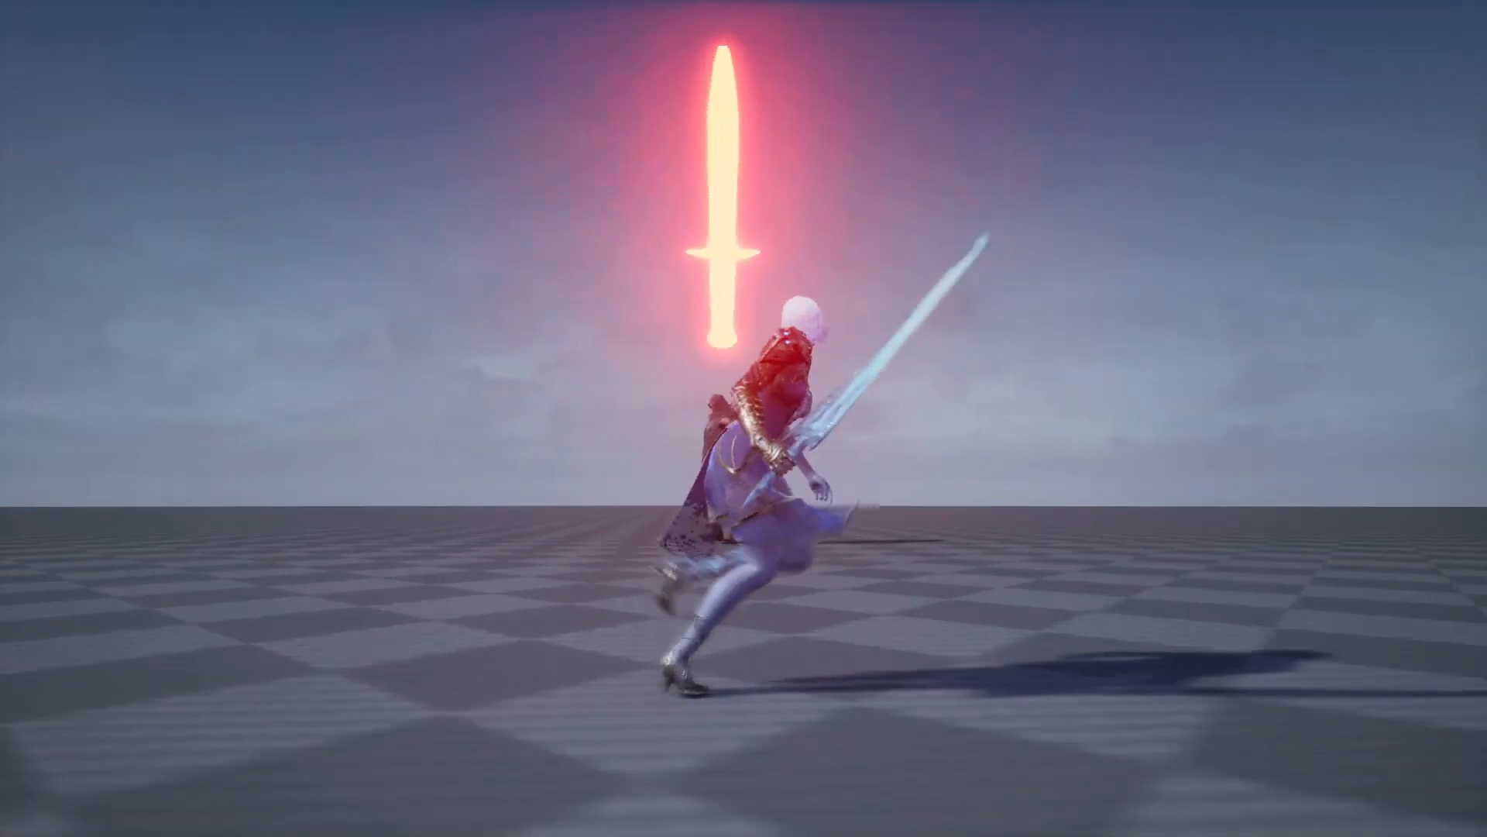
{"action": "key", "text": "w"}
{"action": "key", "text": "a"}
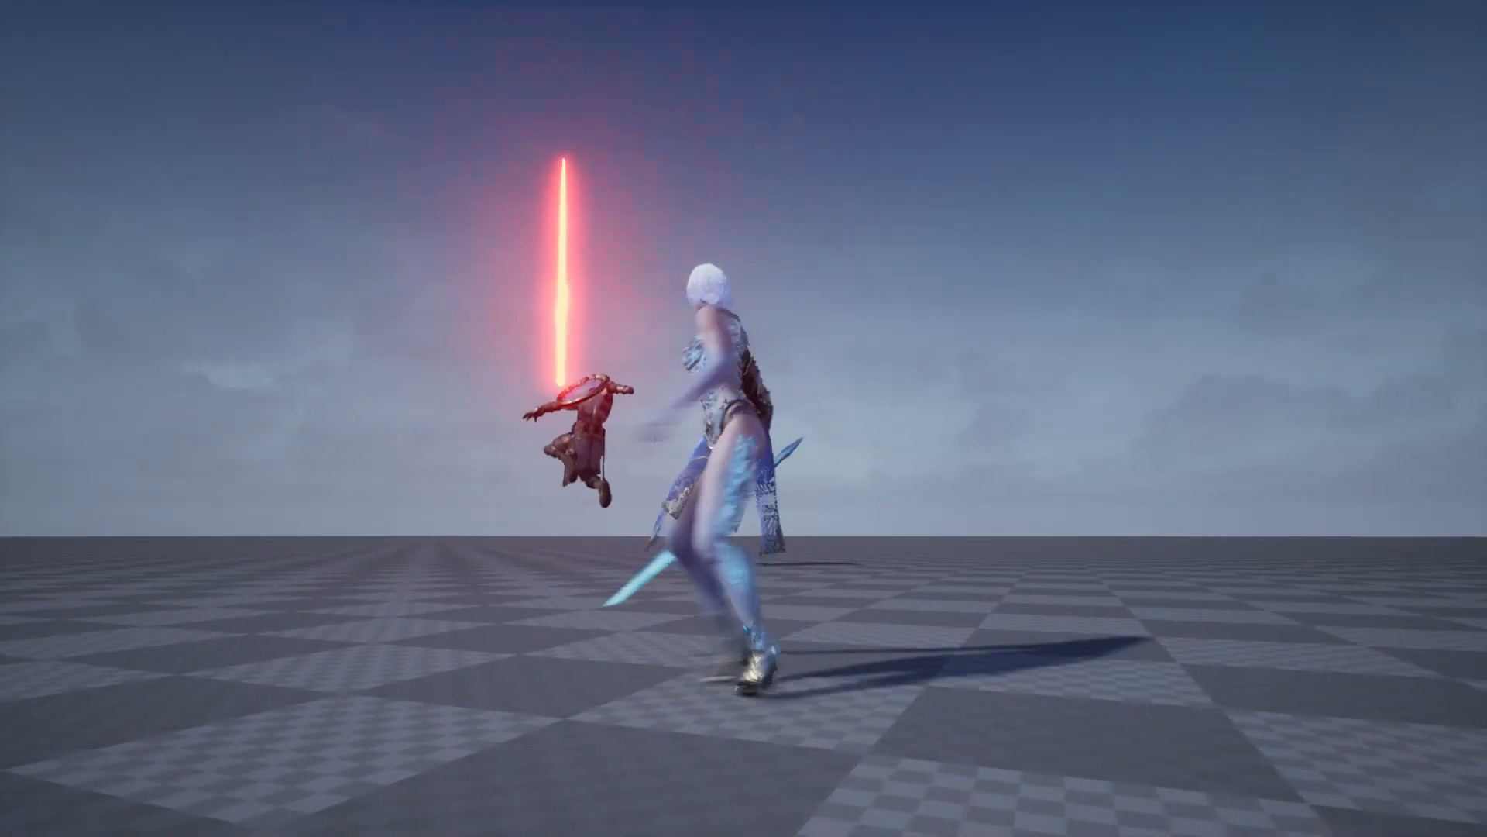
{"action": "key", "text": "a"}
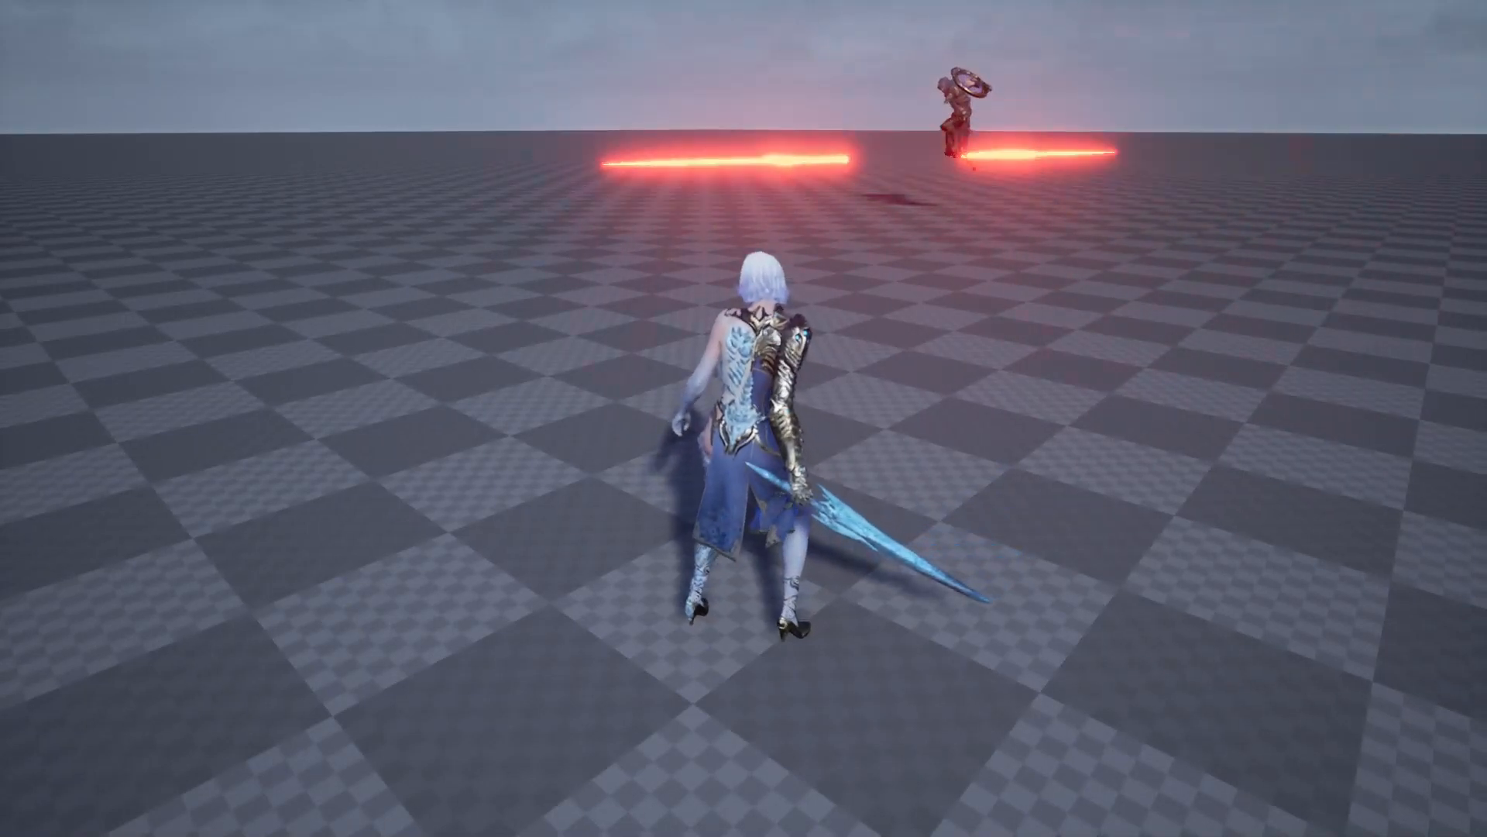
{"action": "key", "text": "Escape"}
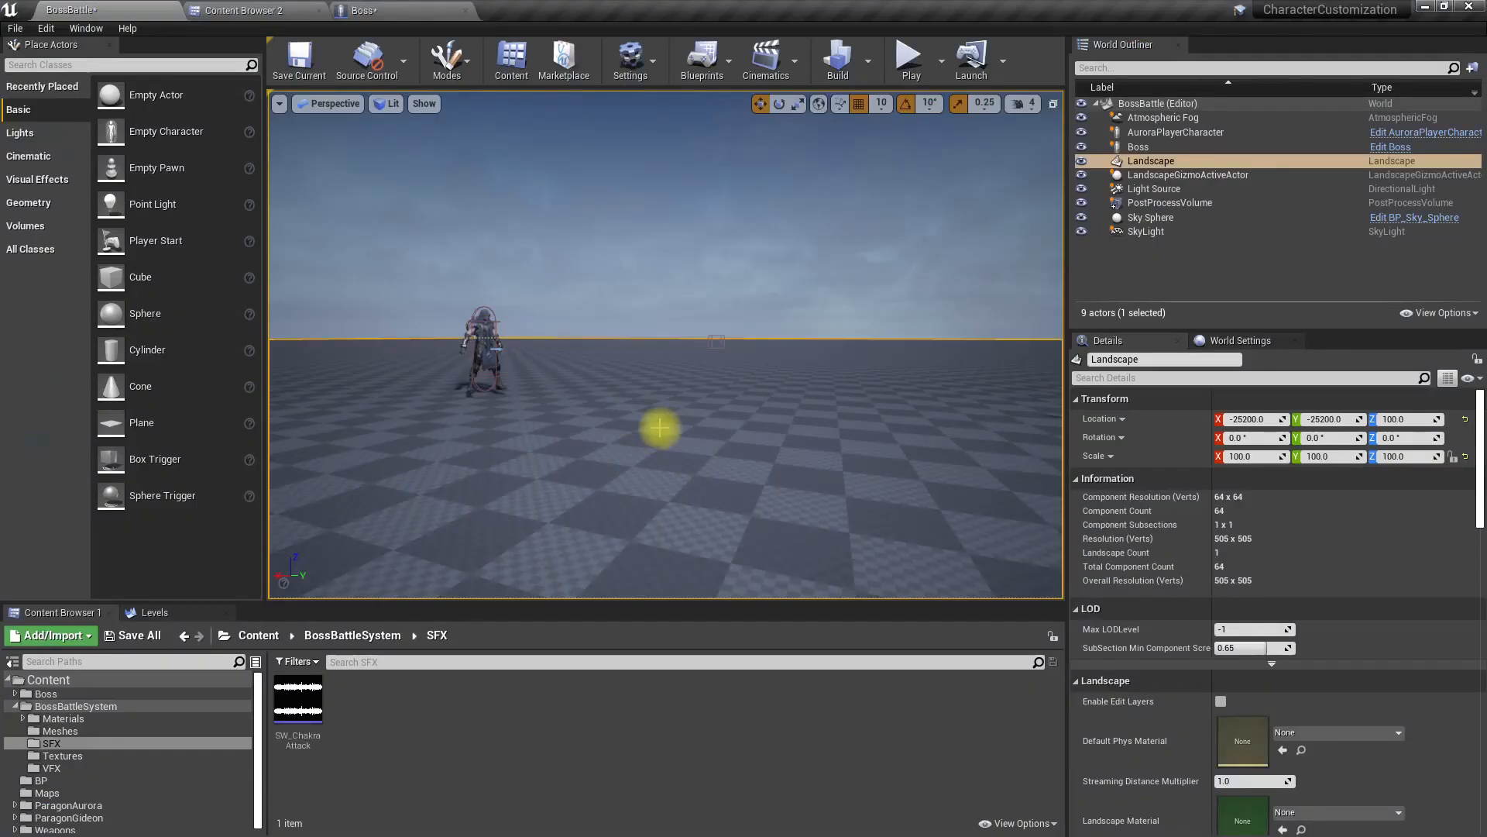
Step: Open NS_BaseAttack from the BossBattleSystem VFX folder and examine its explosion effect in the preview
{"action": "left_click", "coordinate": [248, 11]}
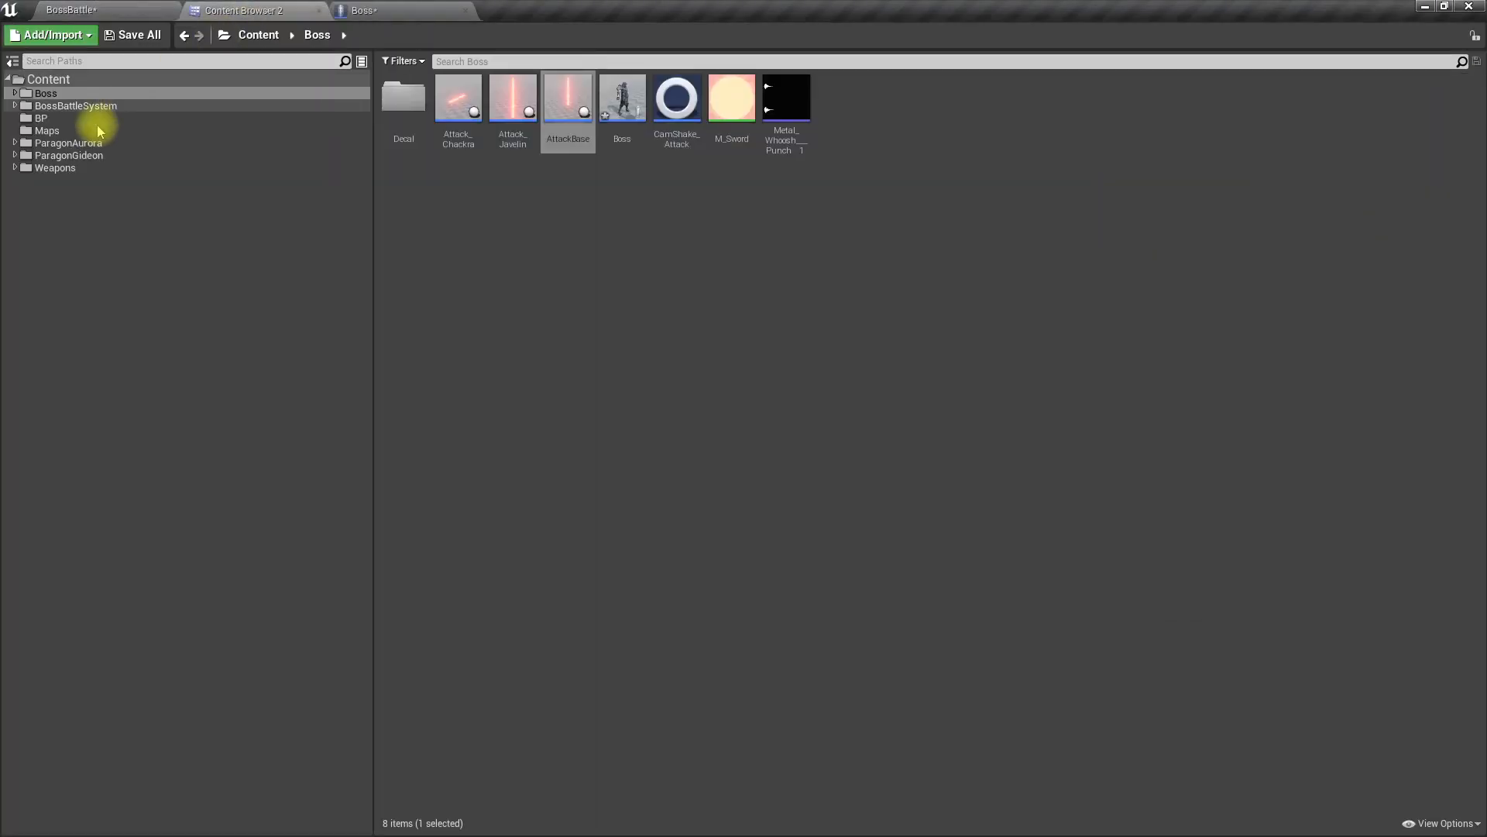
{"action": "left_click", "coordinate": [56, 105]}
{"action": "left_click", "coordinate": [626, 117]}
{"action": "double_click", "coordinate": [626, 117]}
{"action": "left_click", "coordinate": [406, 111]}
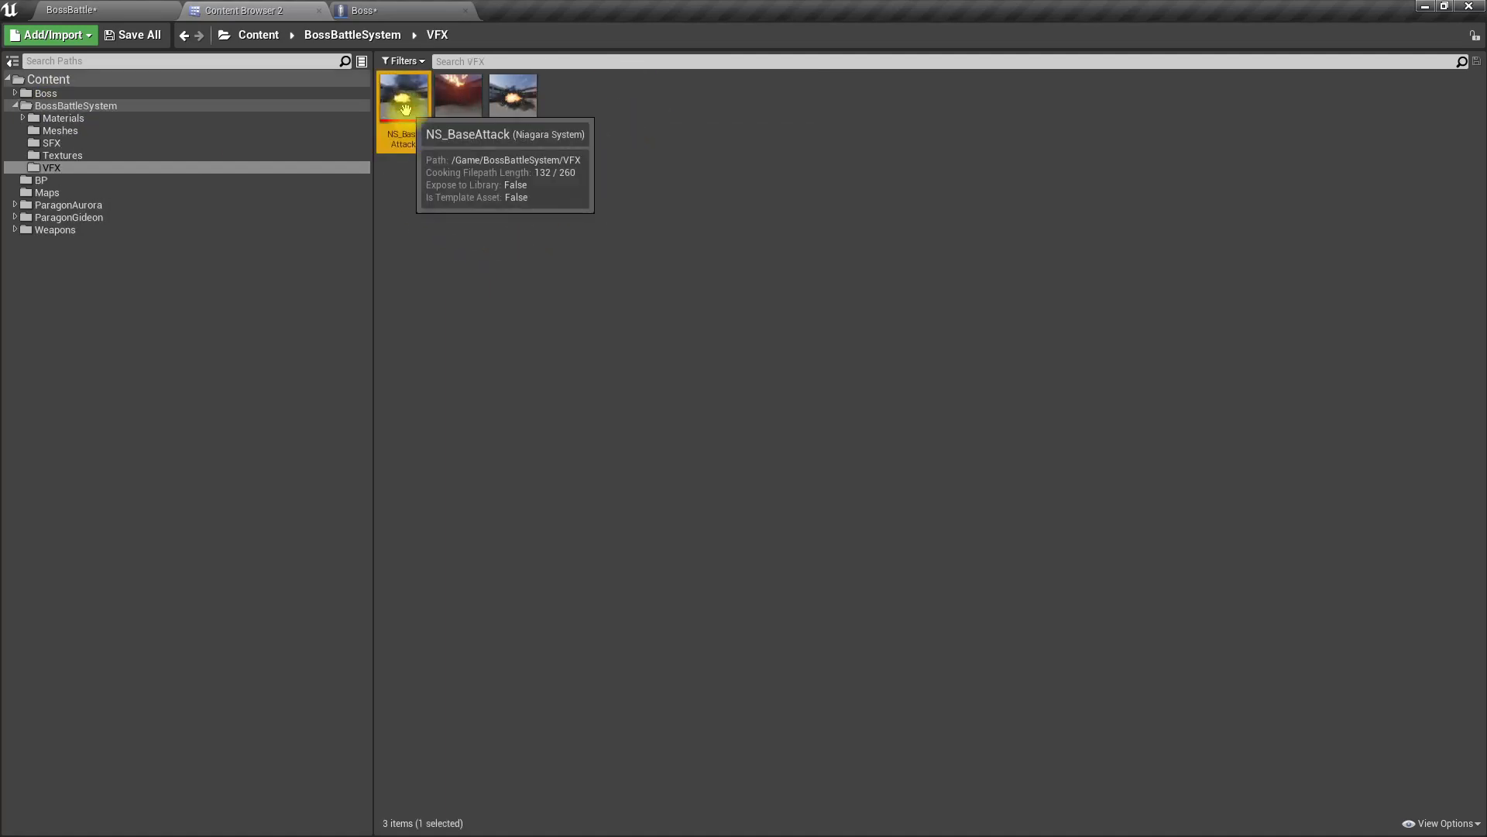
{"action": "double_click", "coordinate": [406, 110]}
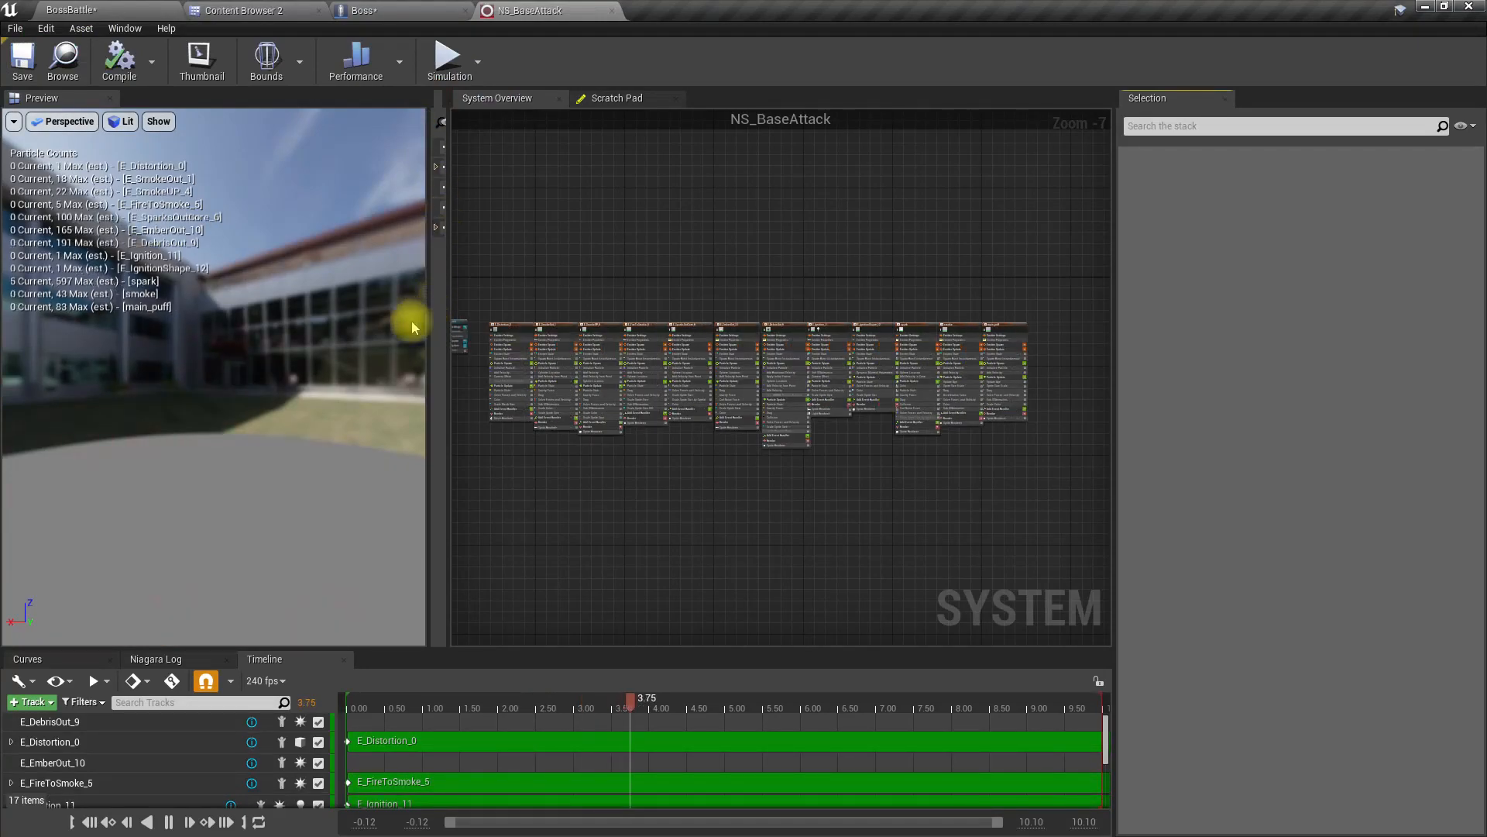
{"action": "left_click_drag", "start_coordinate": [391, 349], "coordinate": [245, 397]}
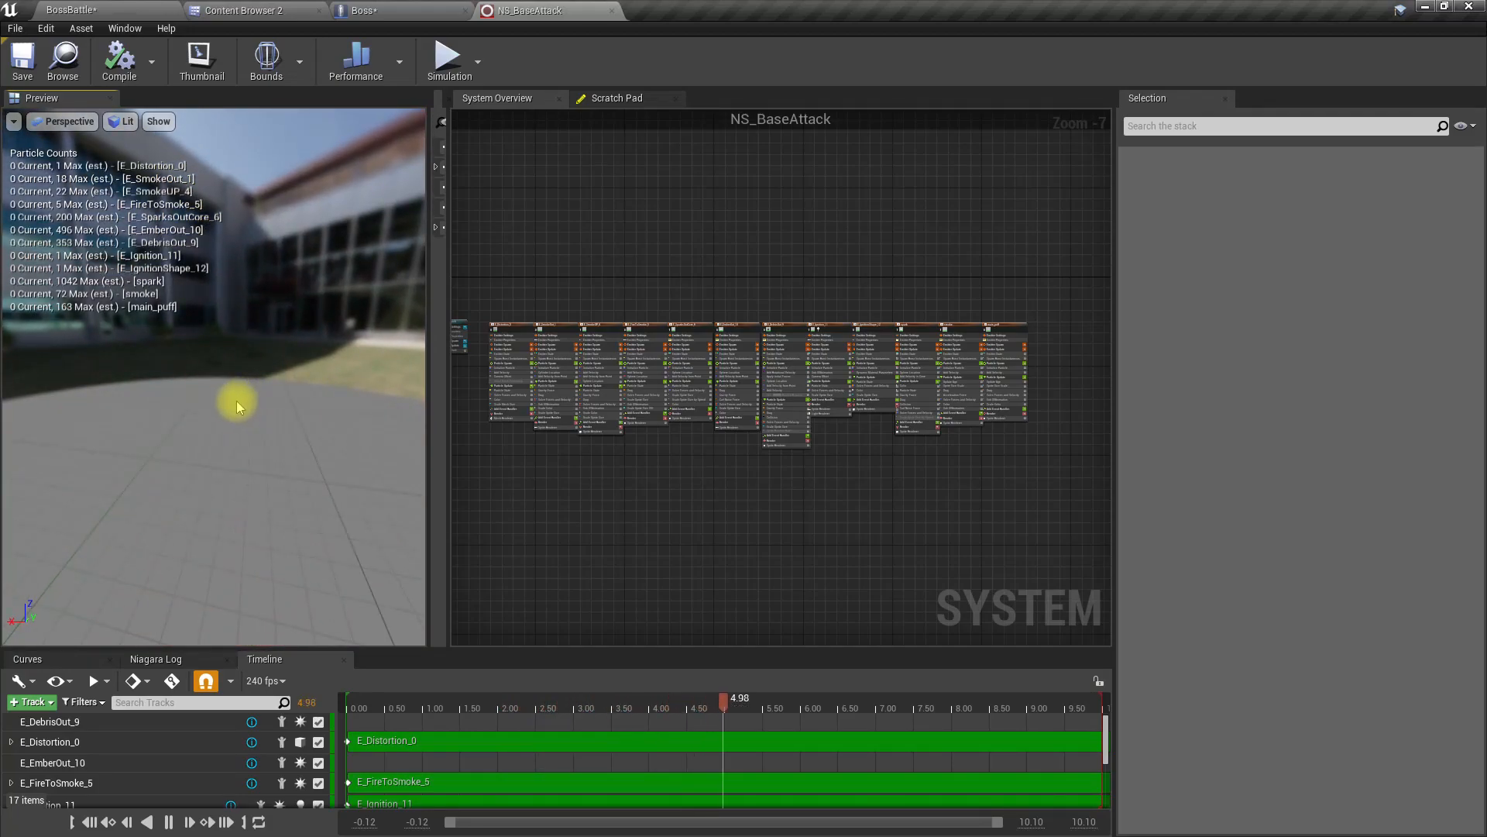
{"action": "scroll", "coordinate": [237, 402], "scroll_direction": "up", "scroll_amount": 4}
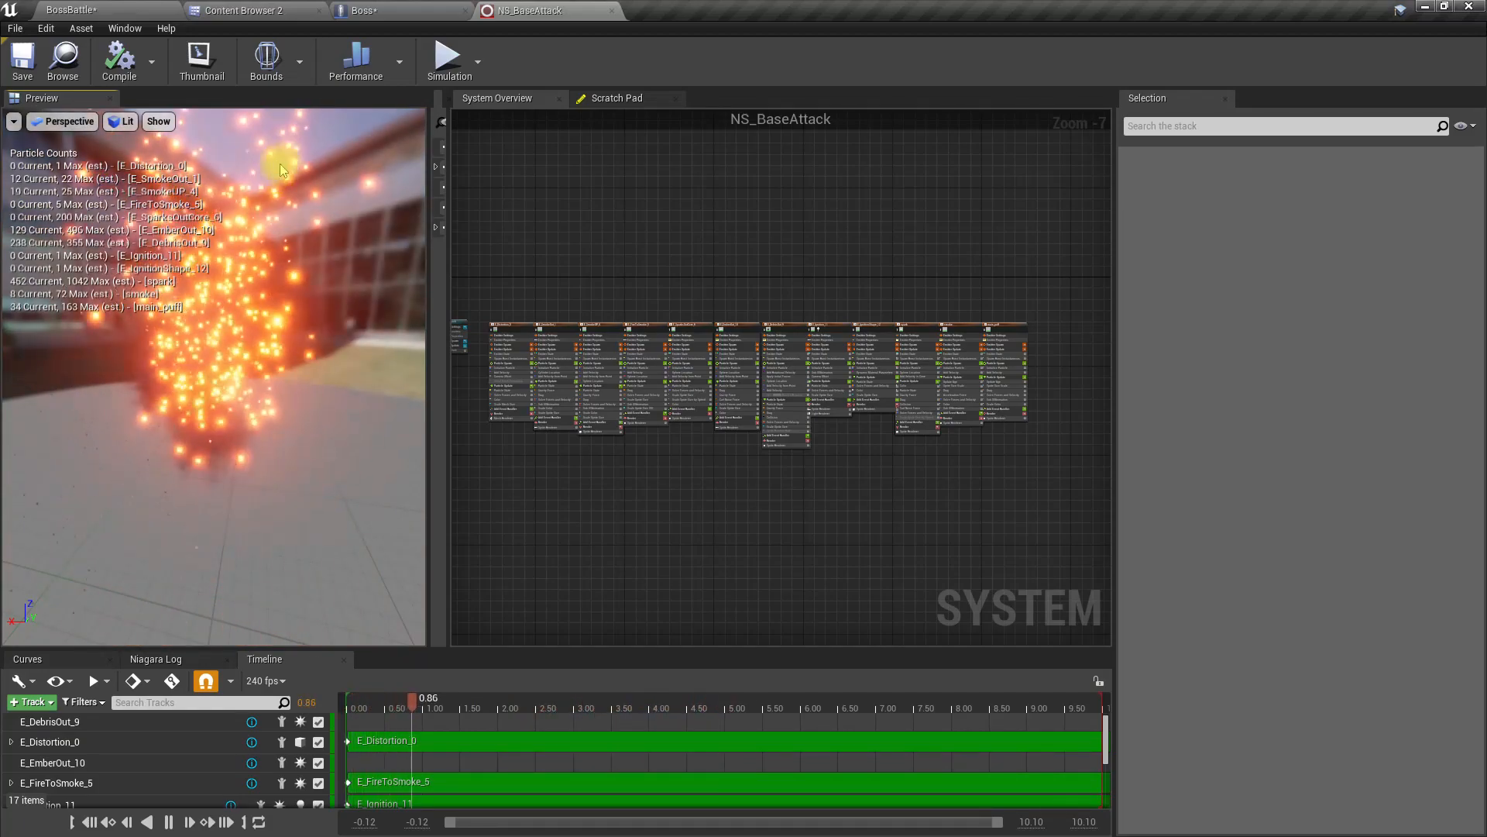
Step: Open the NS_Chakra and NS_Javelin Niagara systems from the VFX folder to examine their effects
{"action": "left_click", "coordinate": [290, 10]}
{"action": "double_click", "coordinate": [462, 108]}
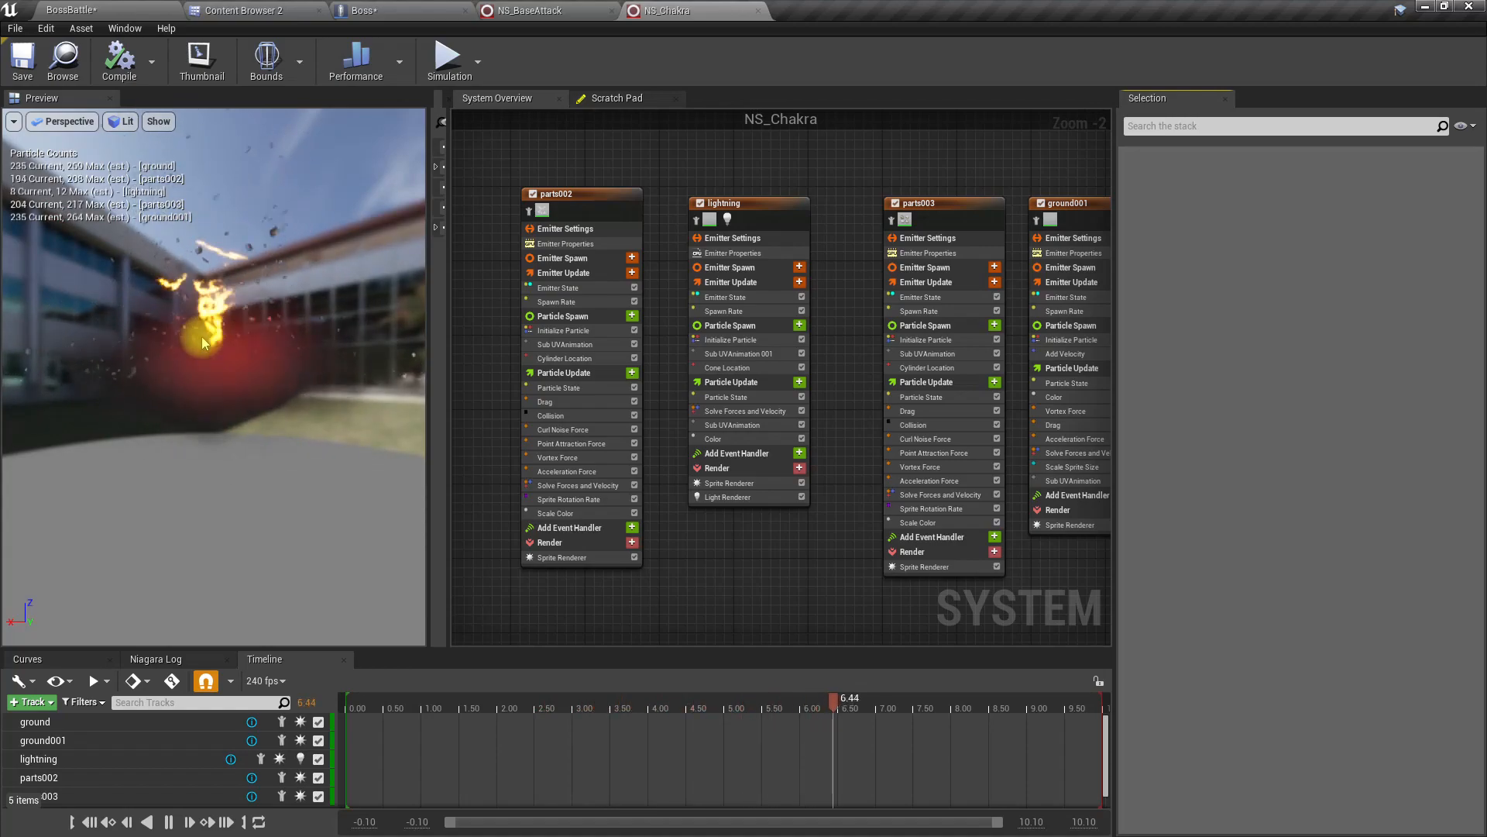
{"action": "left_click", "coordinate": [102, 9]}
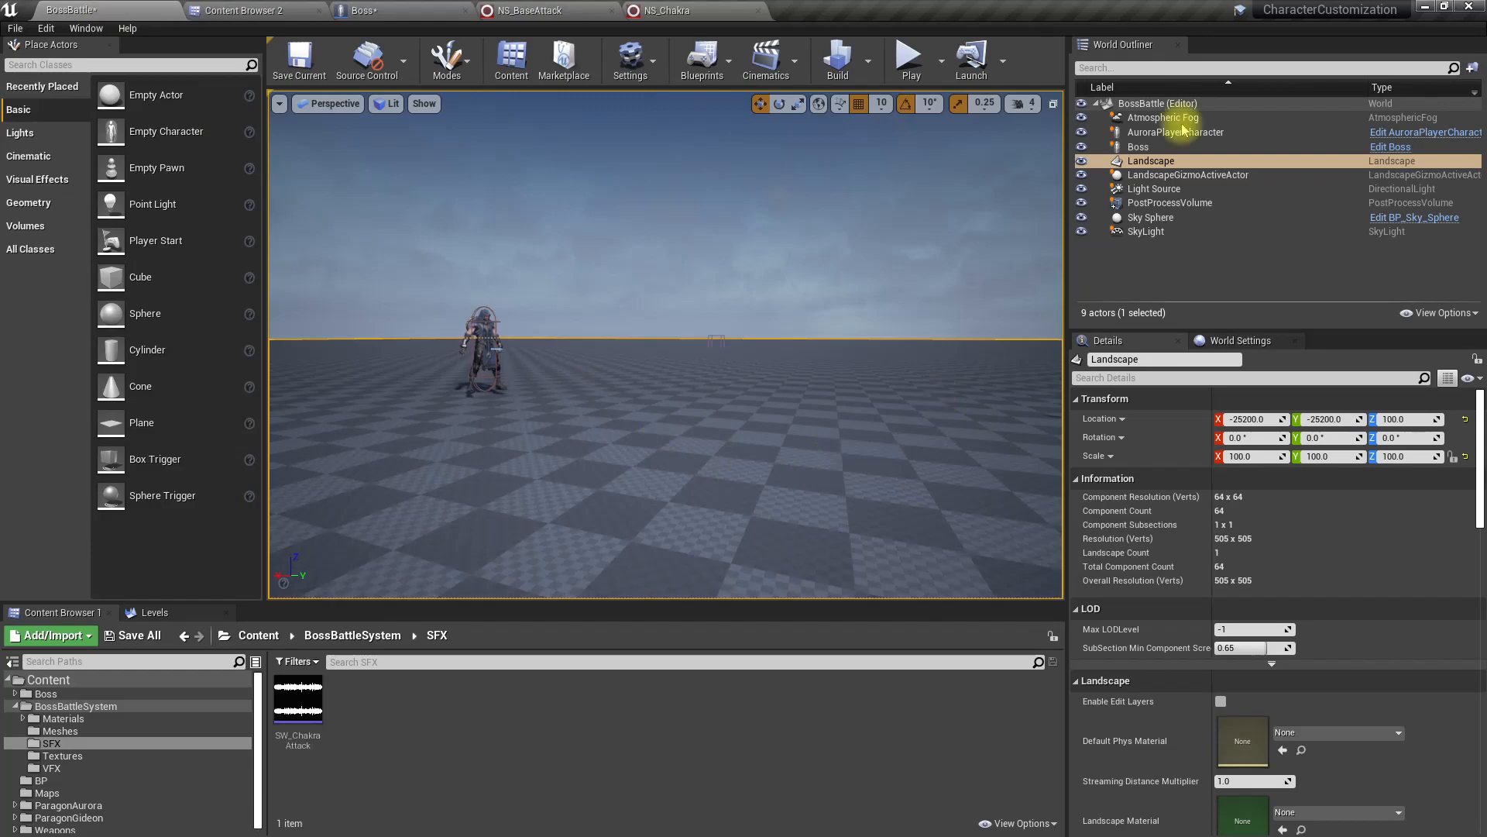
{"action": "left_click", "coordinate": [494, 61]}
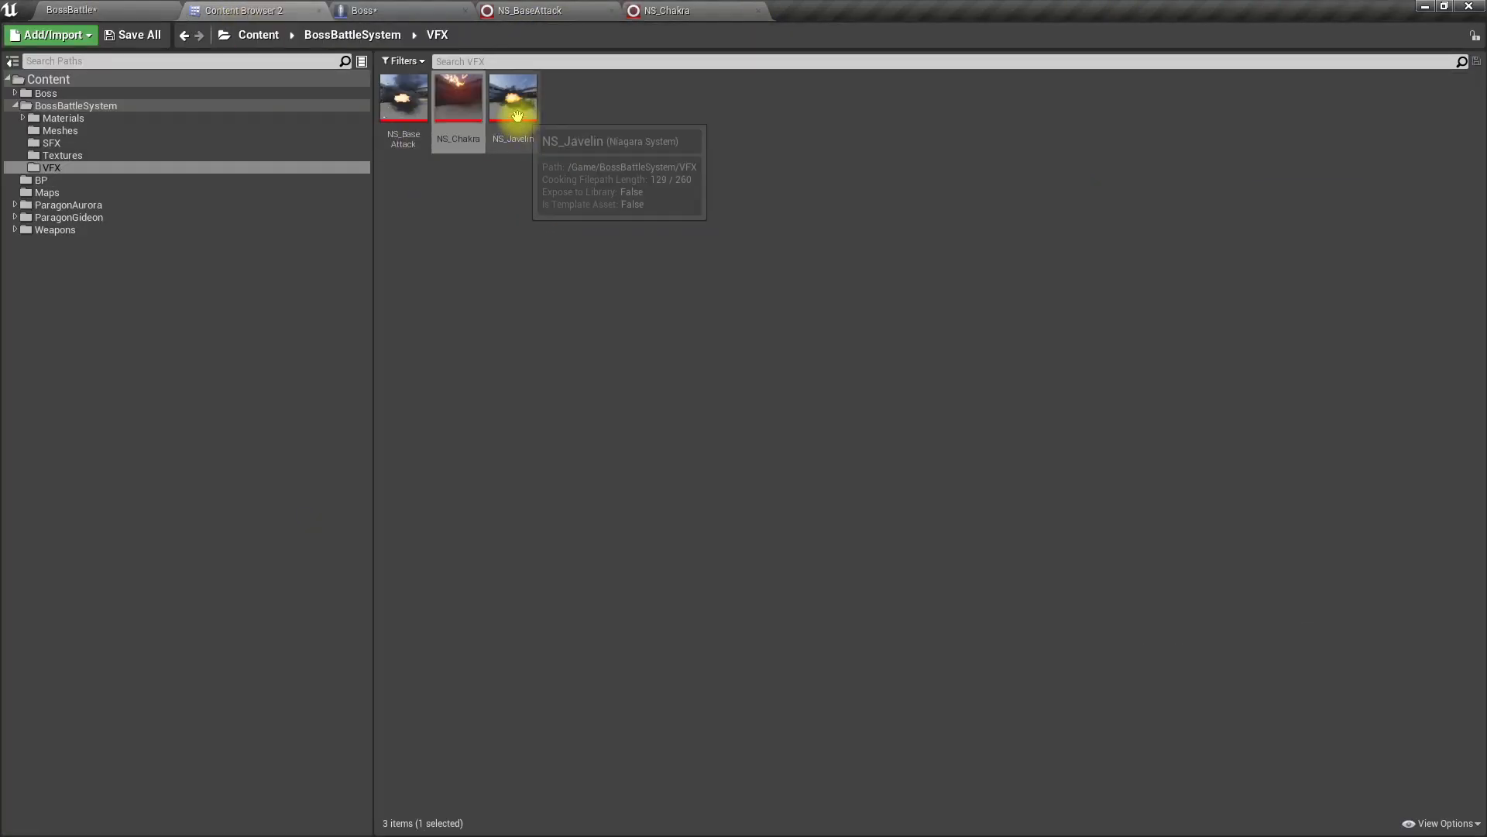
{"action": "double_click", "coordinate": [518, 118]}
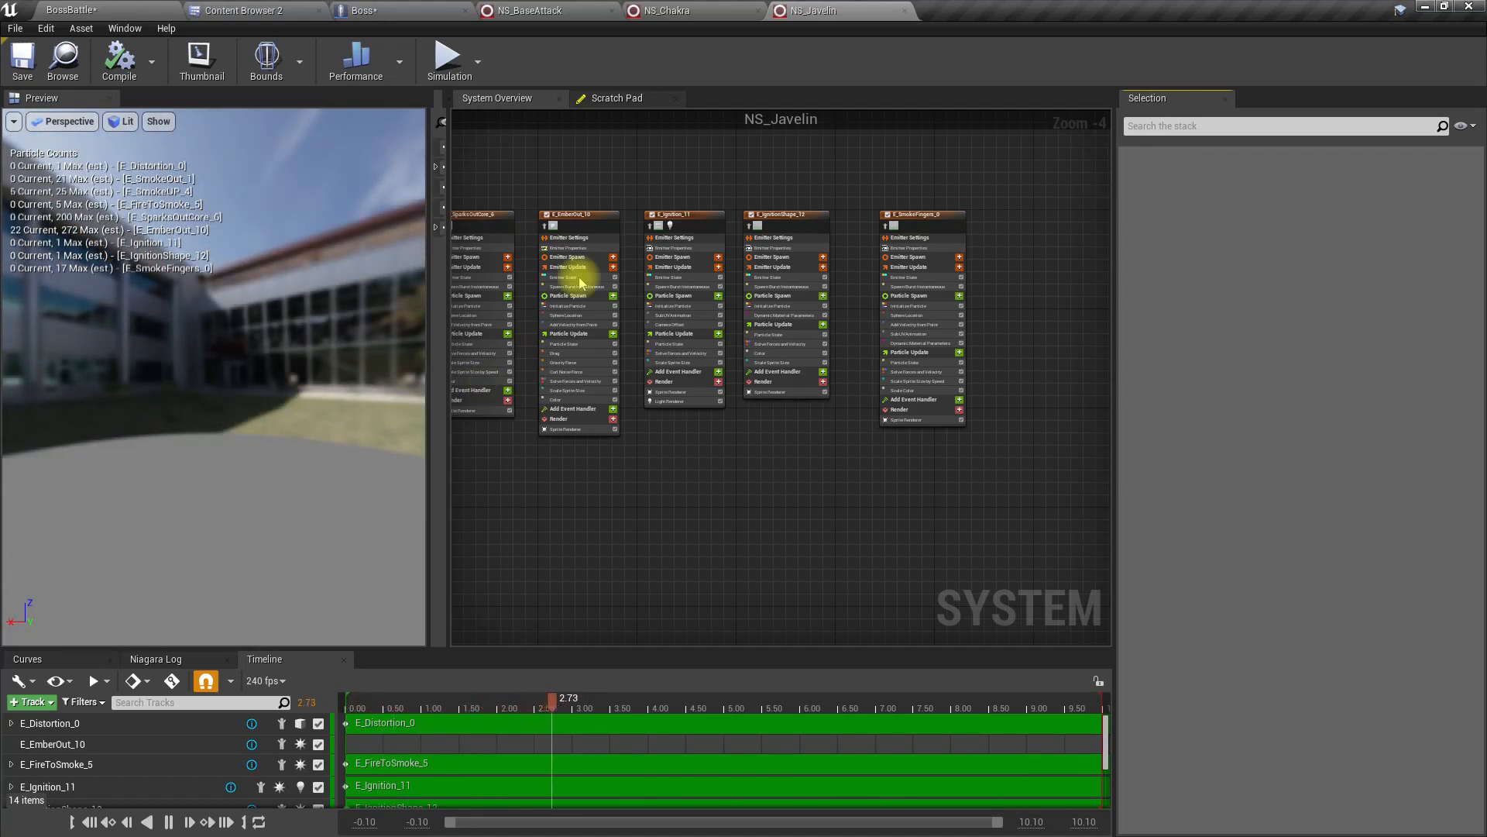
Step: Close the NS_BaseAttack, NS_Chakra and NS_Javelin editors
{"action": "left_click", "coordinate": [612, 11]}
{"action": "left_click", "coordinate": [611, 11]}
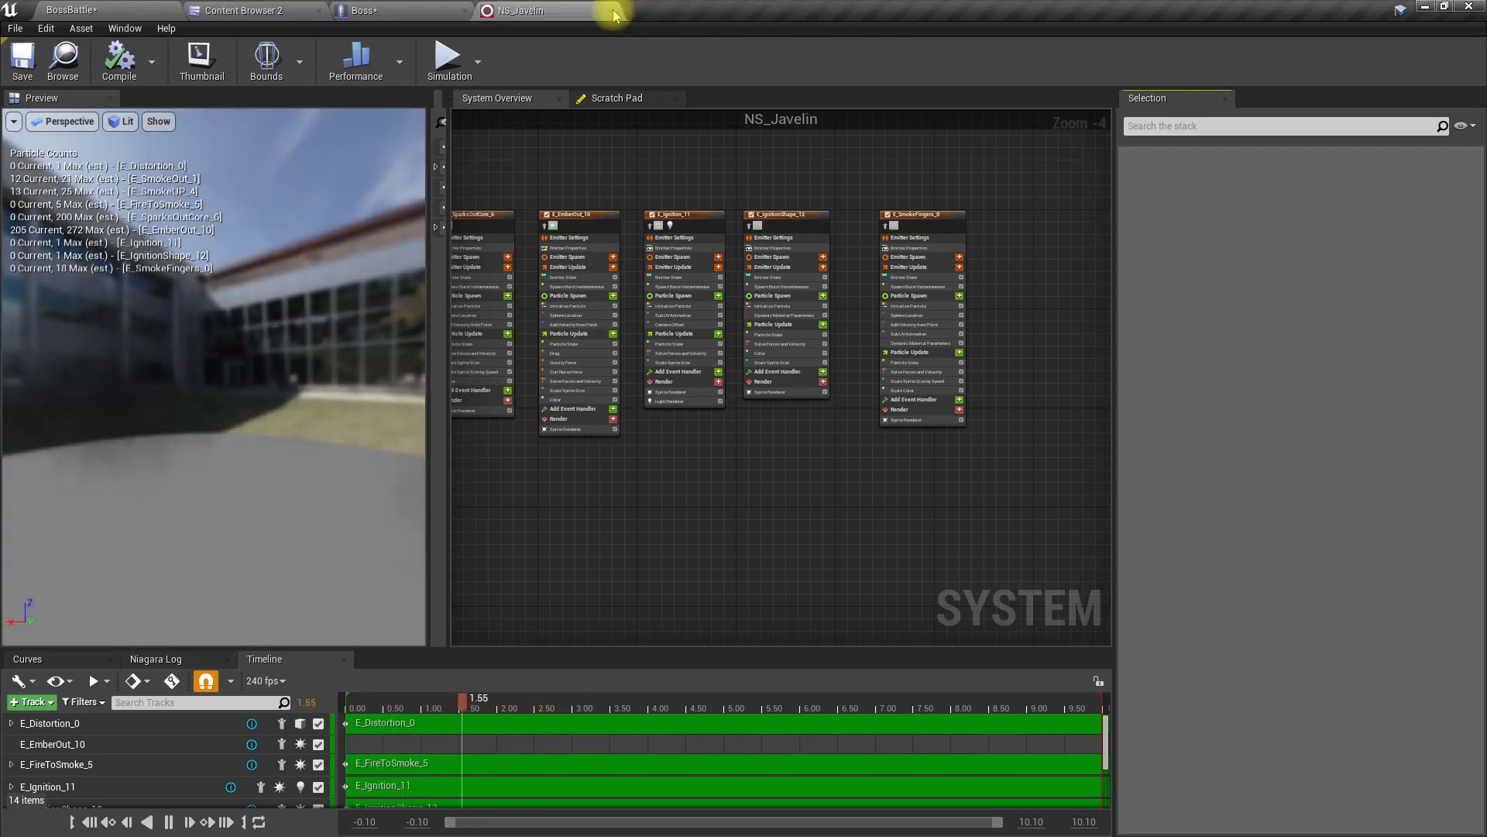
{"action": "left_click", "coordinate": [611, 11]}
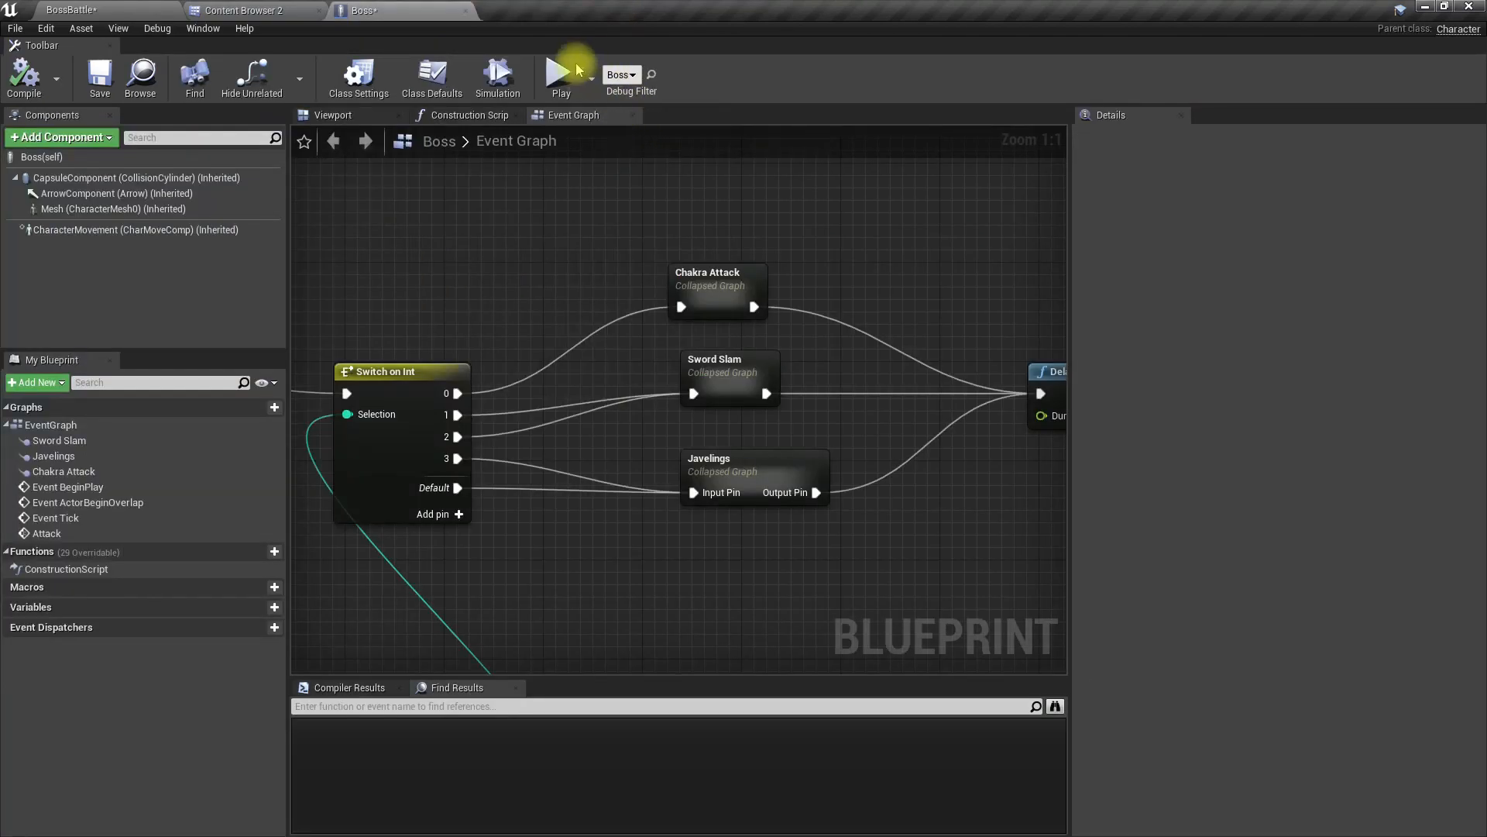
Step: Open the AttackBase blueprint from the Boss folder at the Box begin-overlap logic in its Event Graph
{"action": "left_click", "coordinate": [298, 10]}
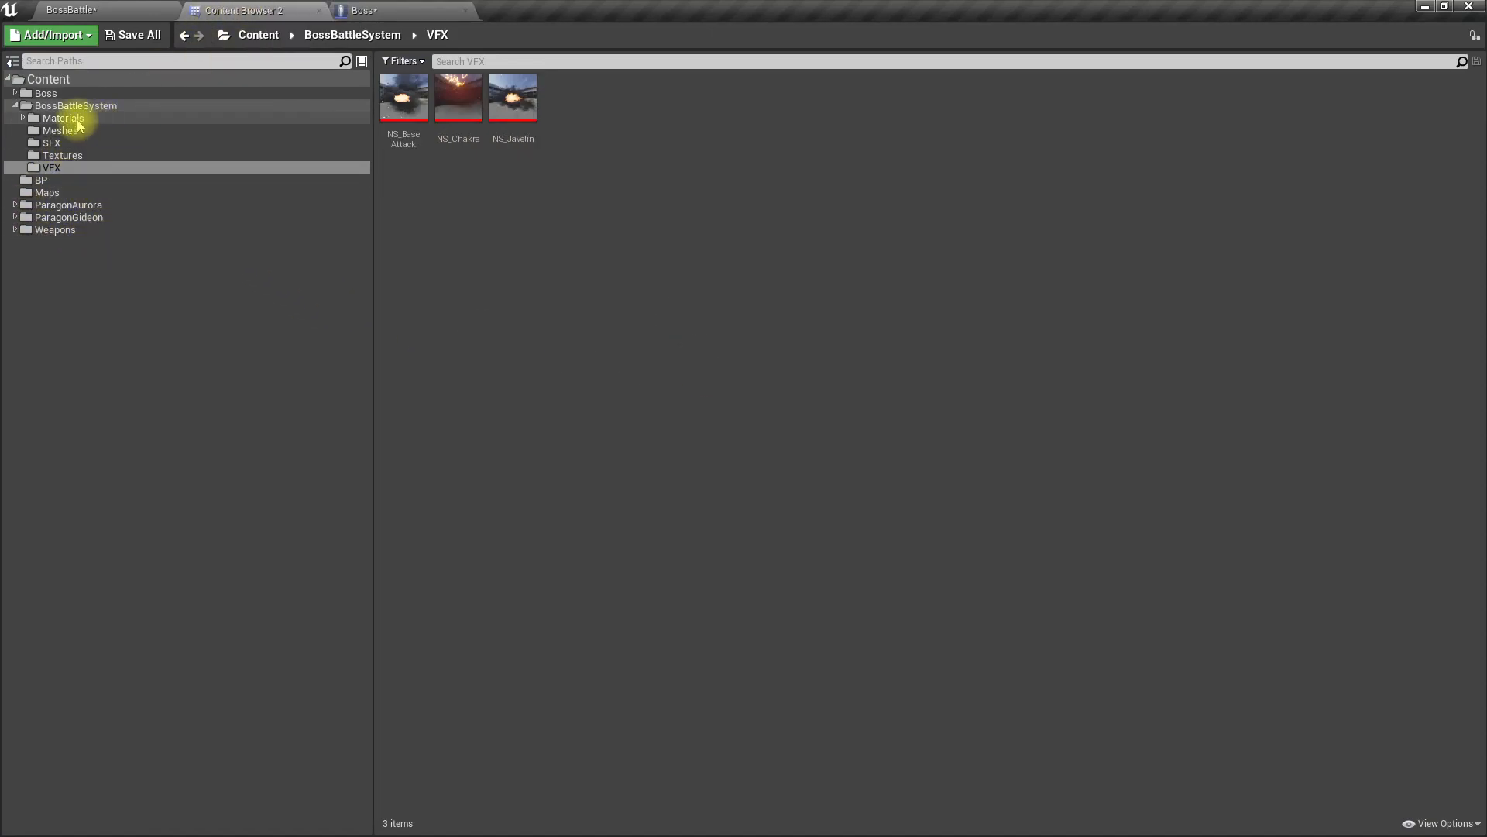
{"action": "left_click", "coordinate": [56, 93]}
{"action": "double_click", "coordinate": [568, 100]}
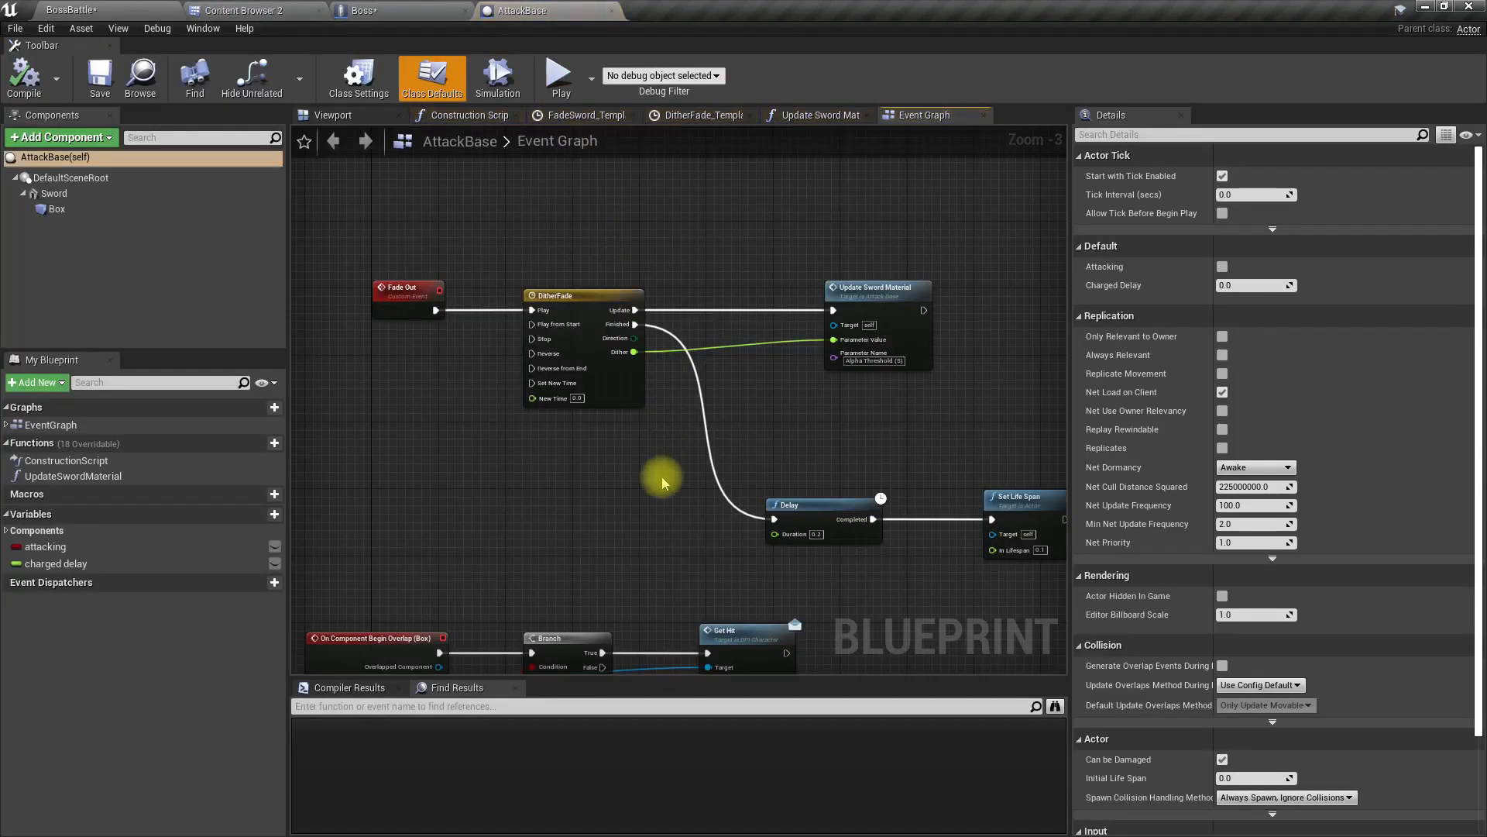
{"action": "right_click_drag", "start_coordinate": [663, 482], "coordinate": [798, 305]}
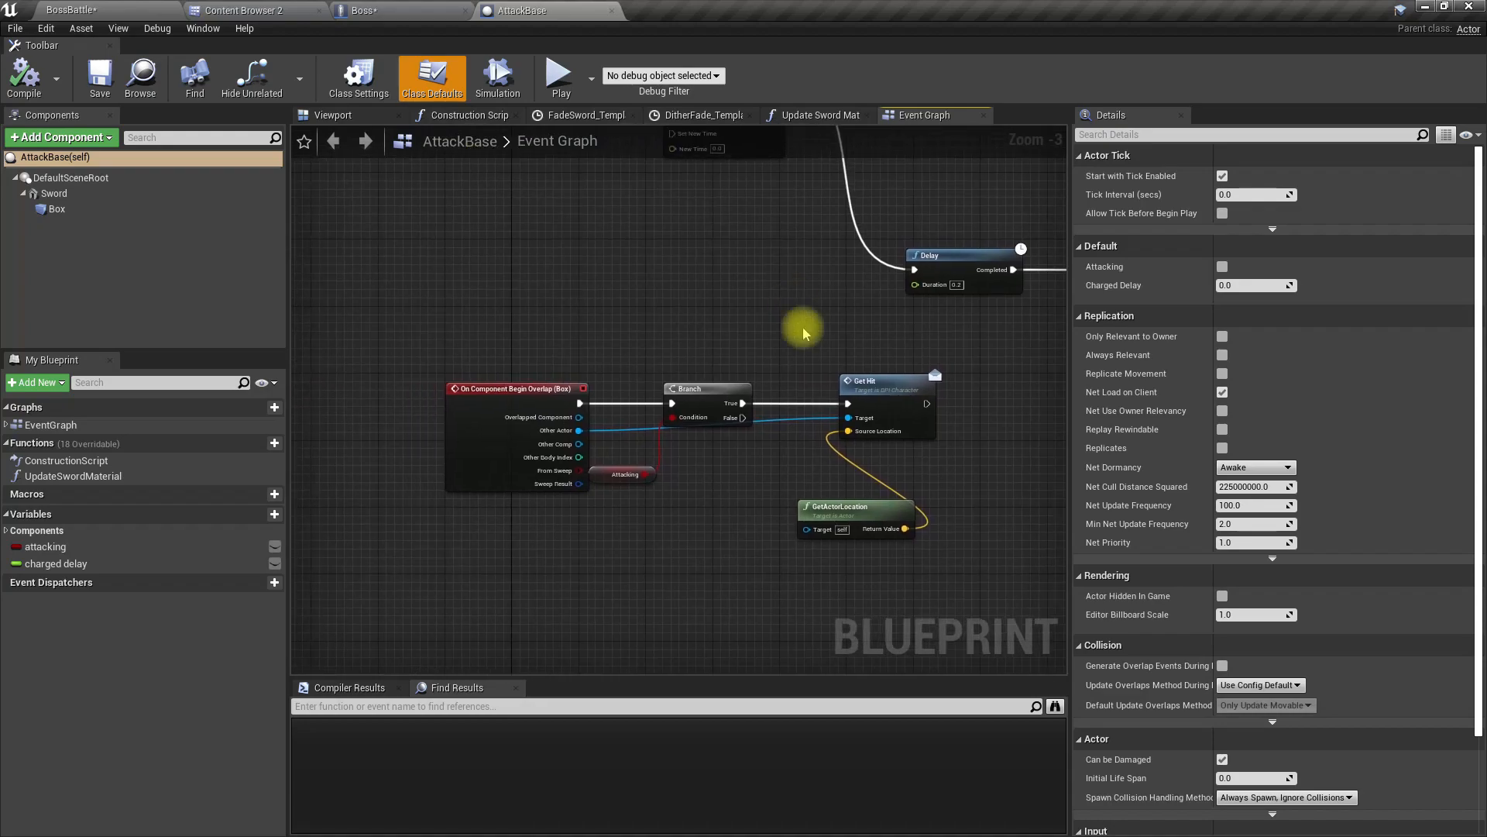
Step: Straighten the execution line by aligning the Play Sound at Location node between Set Actor Tick Enabled and the first Move Component To
{"action": "right_click_drag", "start_coordinate": [650, 462], "coordinate": [326, 667]}
{"action": "right_click_drag", "start_coordinate": [755, 481], "coordinate": [603, 670]}
{"action": "scroll", "coordinate": [670, 483], "scroll_direction": "down", "scroll_amount": 2}
{"action": "right_click_drag", "start_coordinate": [669, 484], "coordinate": [548, 539]}
{"action": "scroll", "coordinate": [607, 420], "scroll_direction": "up", "scroll_amount": 4}
{"action": "right_click_drag", "start_coordinate": [448, 358], "coordinate": [133, 441]}
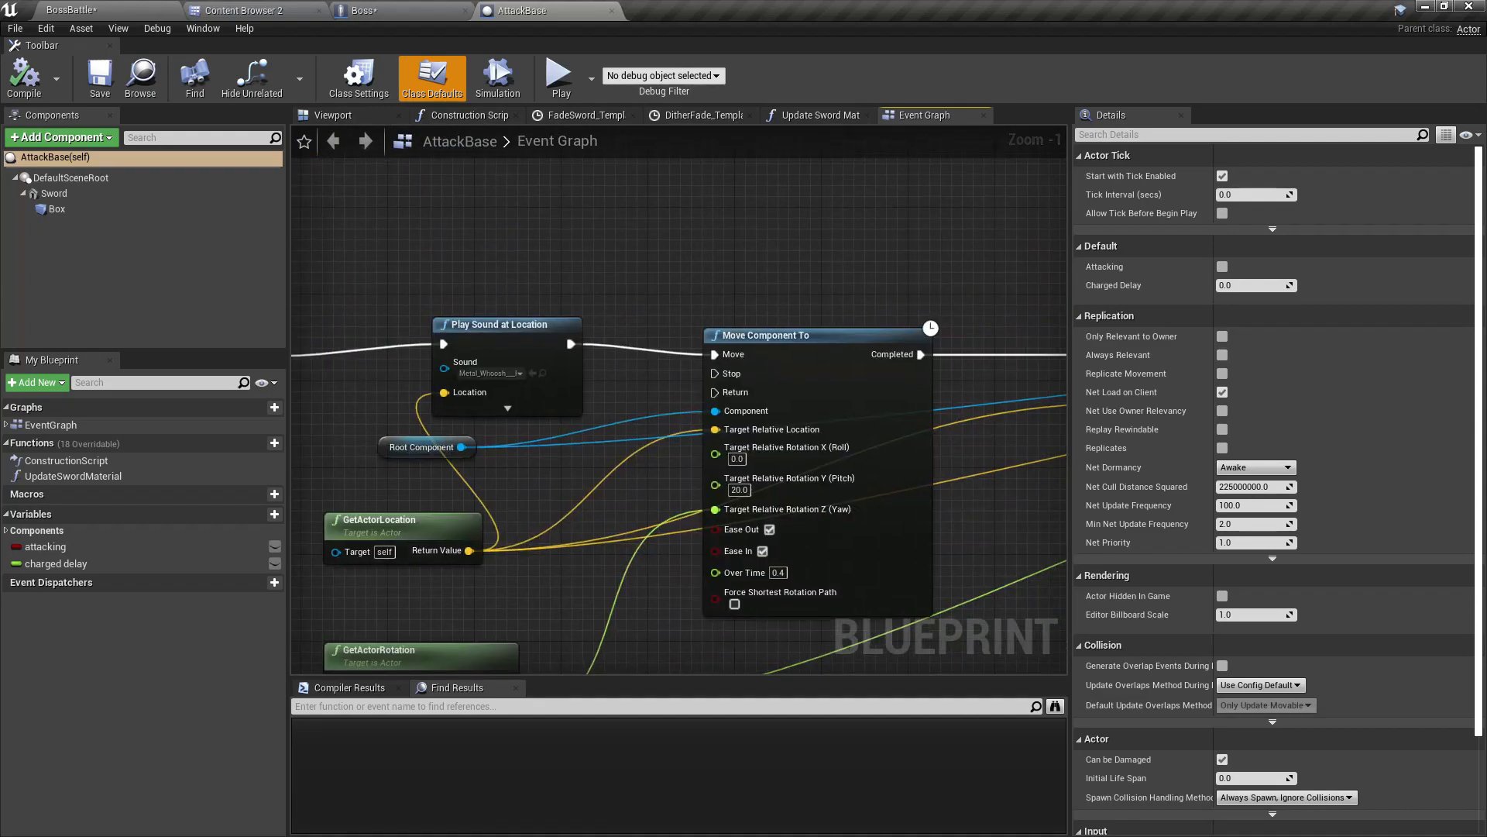
{"action": "right_click_drag", "start_coordinate": [757, 309], "coordinate": [975, 225]}
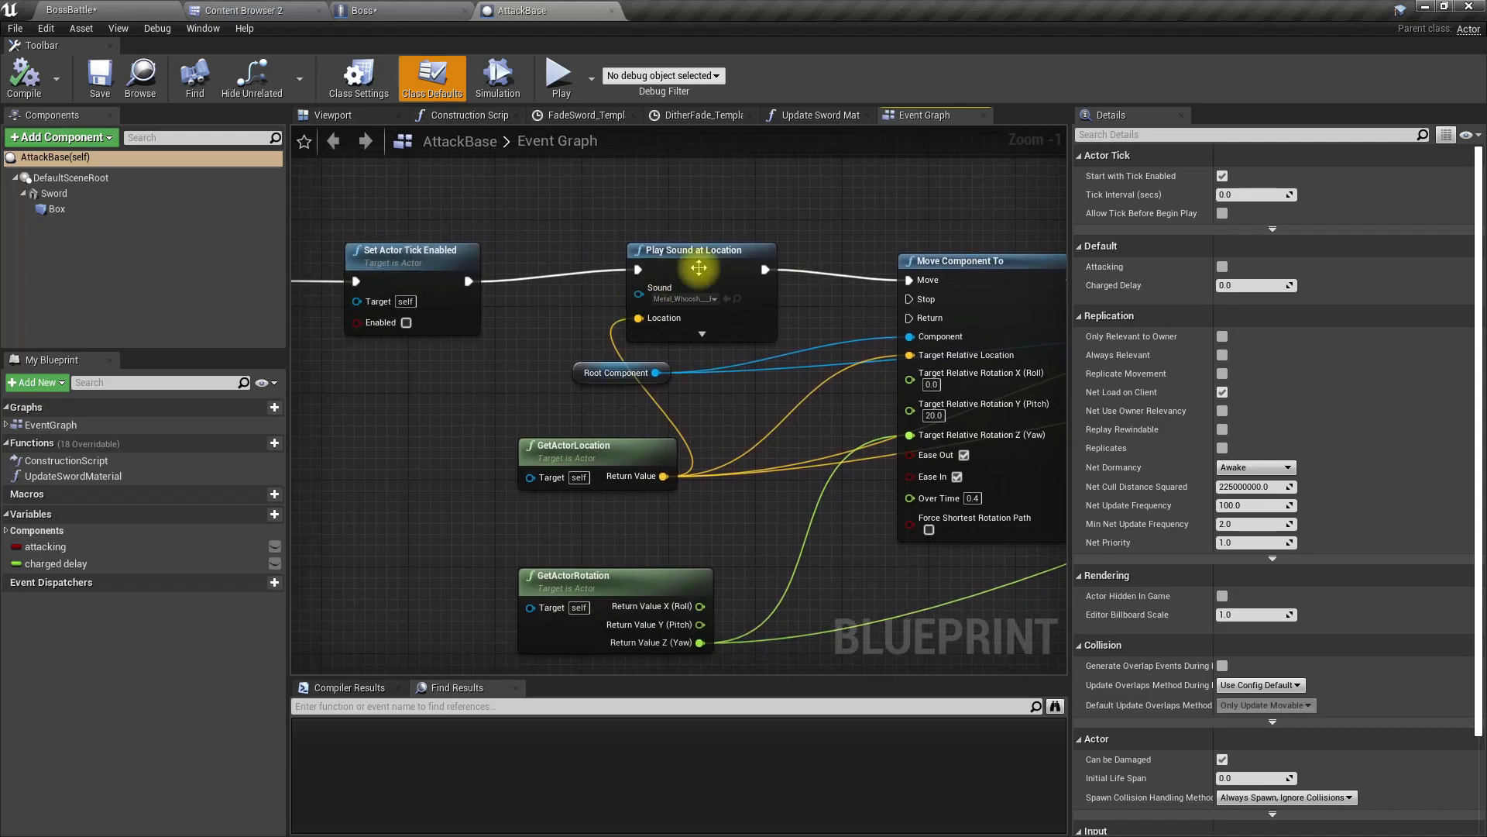
{"action": "left_click_drag", "start_coordinate": [695, 275], "coordinate": [673, 287]}
Step: Examine the attack sequence from the first Move Component To through Play World Camera Shake to the final Fade Out call
{"action": "right_click_drag", "start_coordinate": [489, 381], "coordinate": [291, 402]}
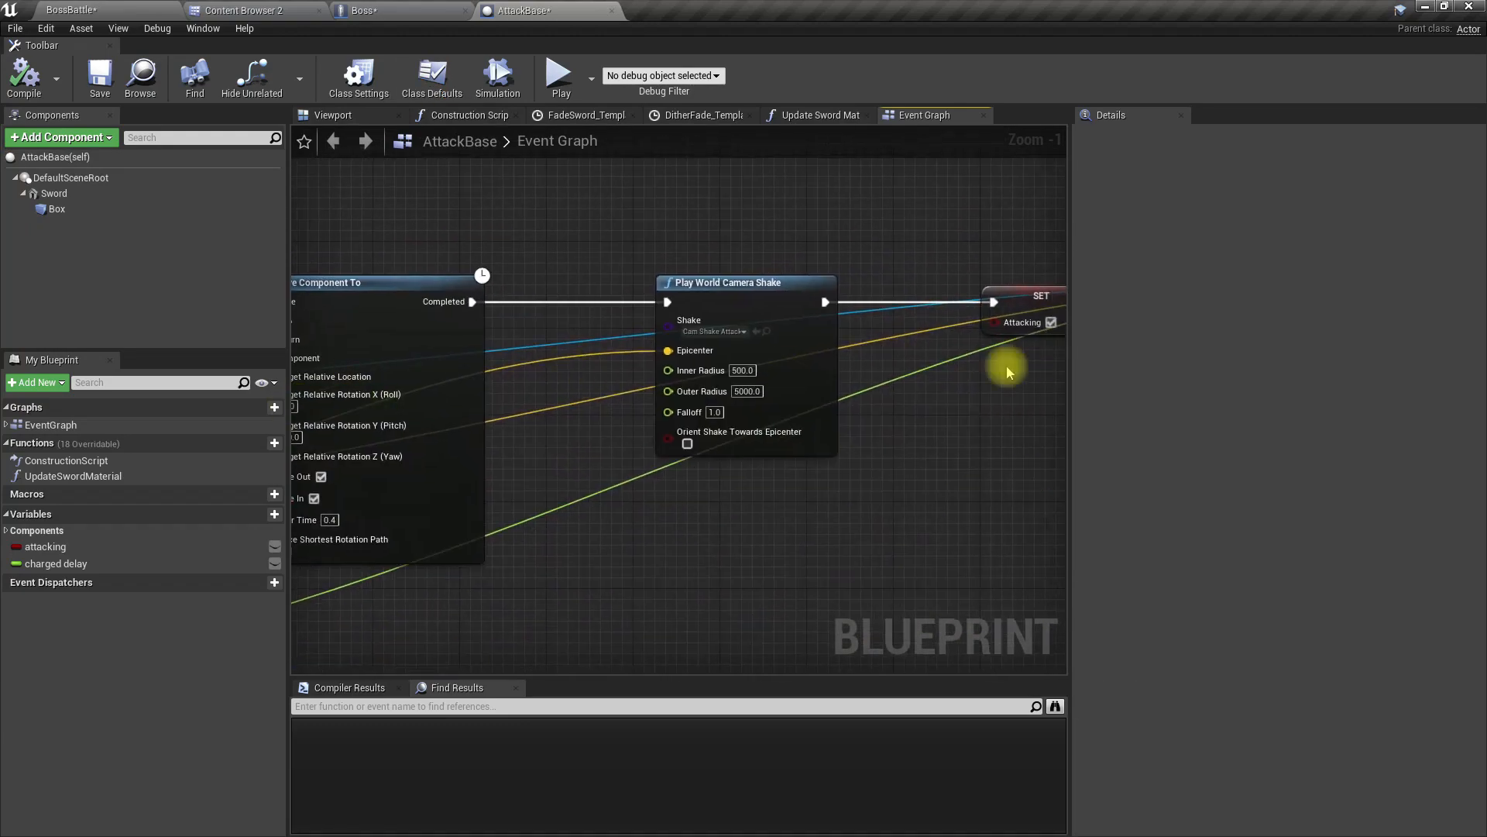
{"action": "scroll", "coordinate": [681, 322], "scroll_direction": "up", "scroll_amount": 1}
{"action": "right_click_drag", "start_coordinate": [681, 322], "coordinate": [1026, 322]}
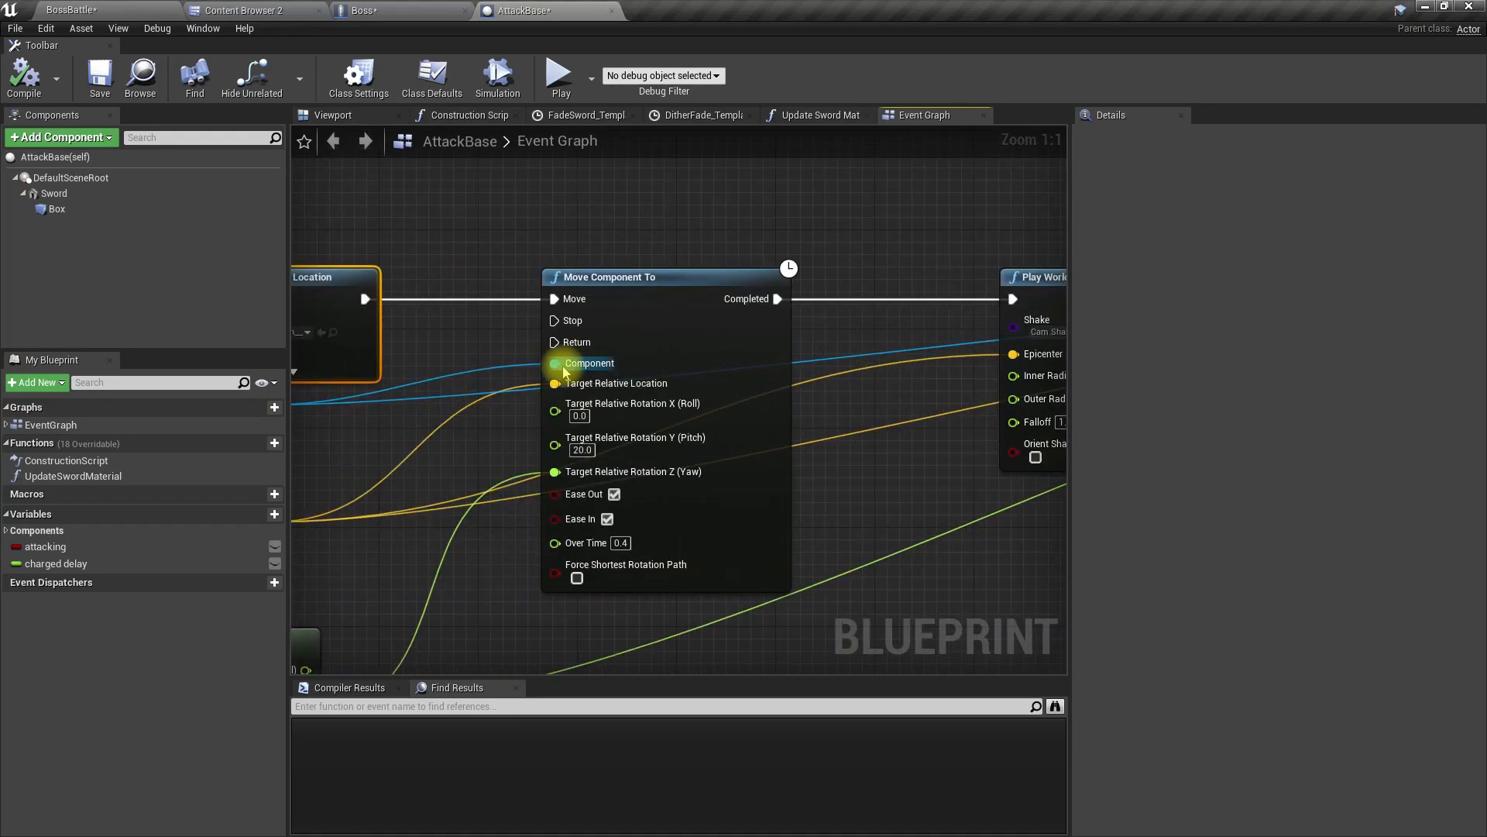
{"action": "right_click_drag", "start_coordinate": [470, 508], "coordinate": [777, 453]}
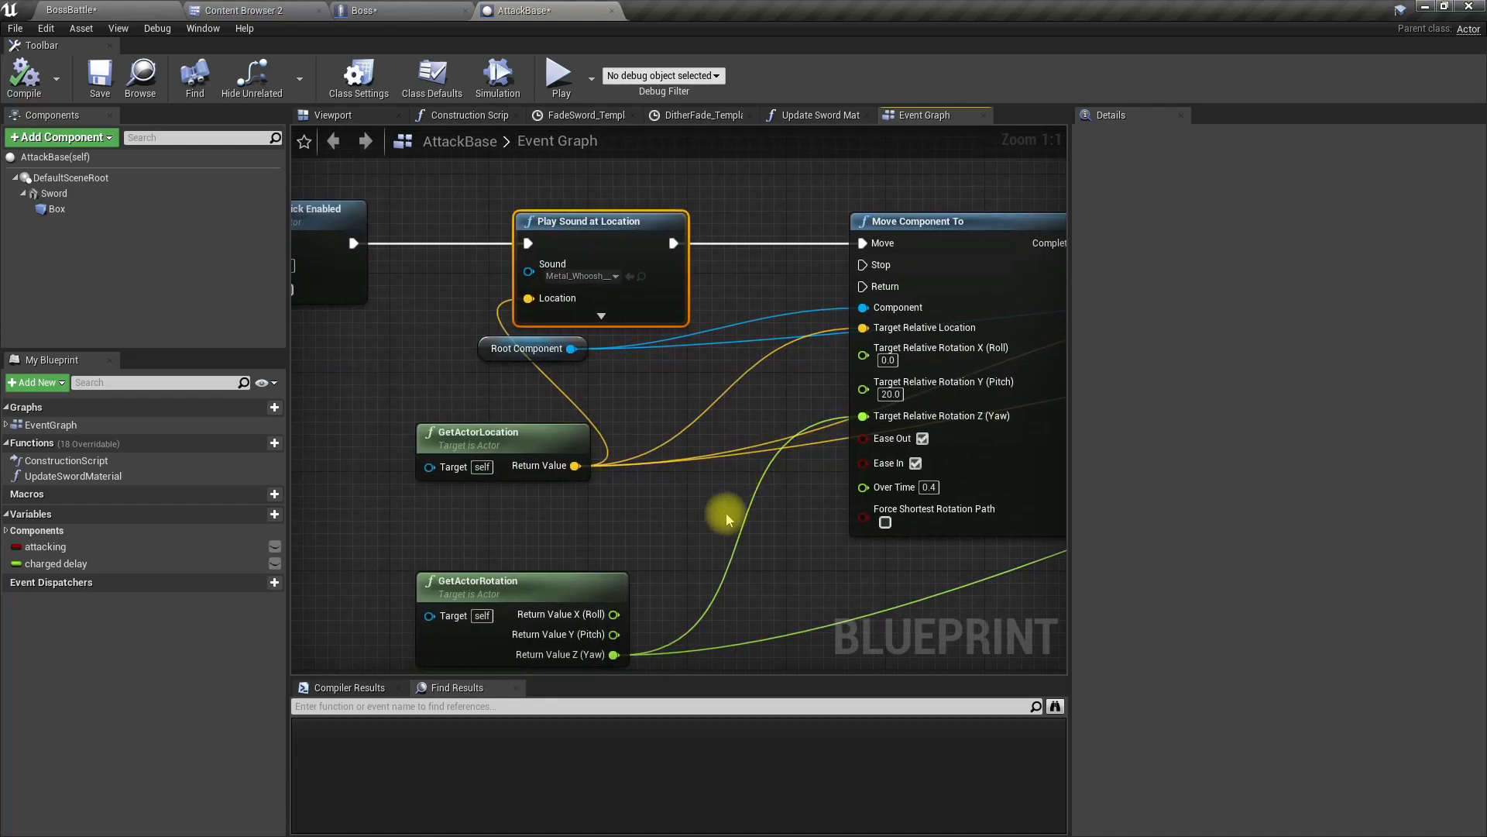
{"action": "right_click_drag", "start_coordinate": [864, 372], "coordinate": [730, 357]}
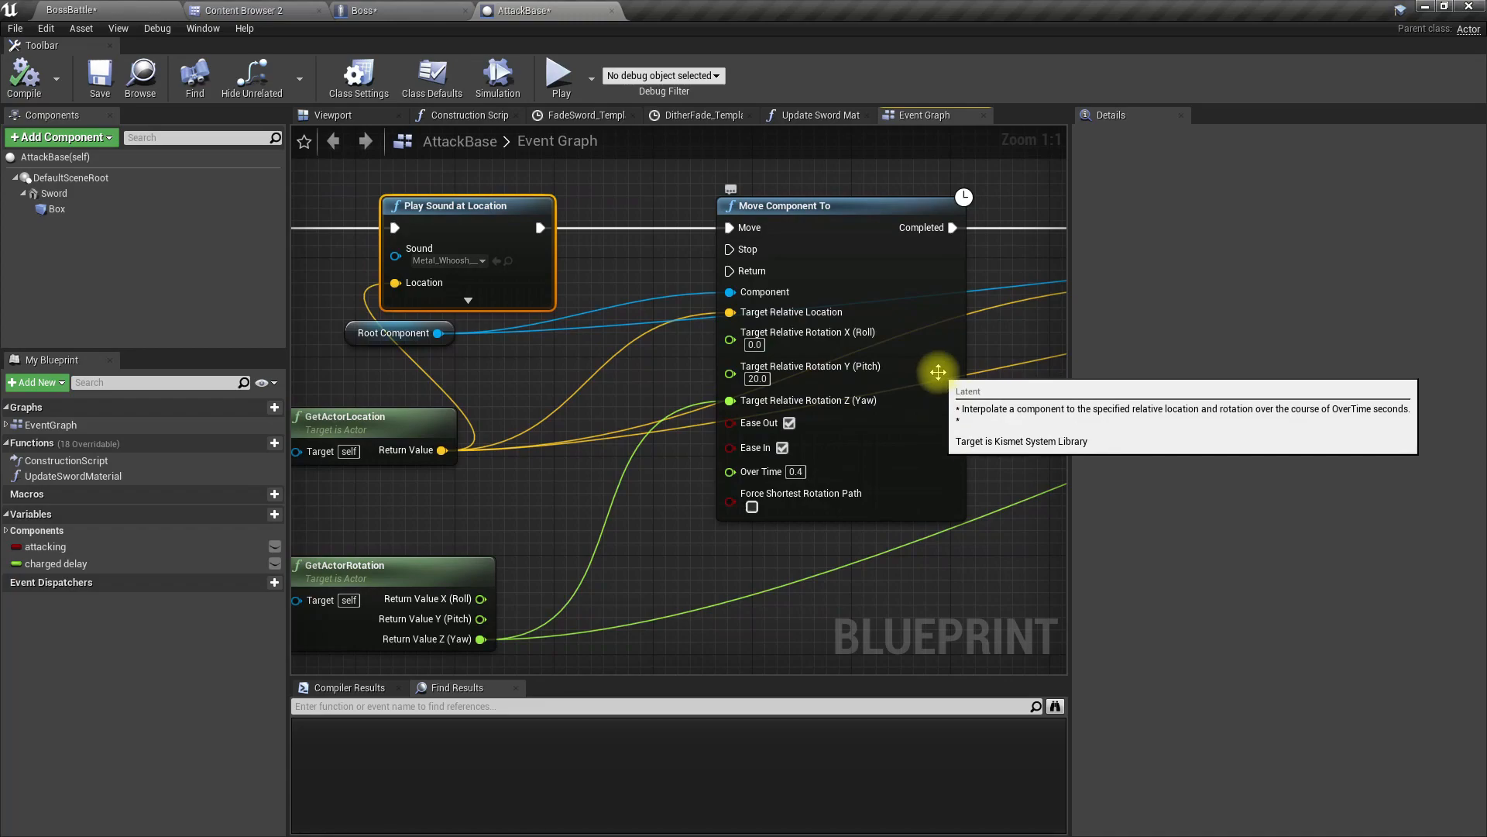
{"action": "right_click_drag", "start_coordinate": [1049, 342], "coordinate": [475, 420]}
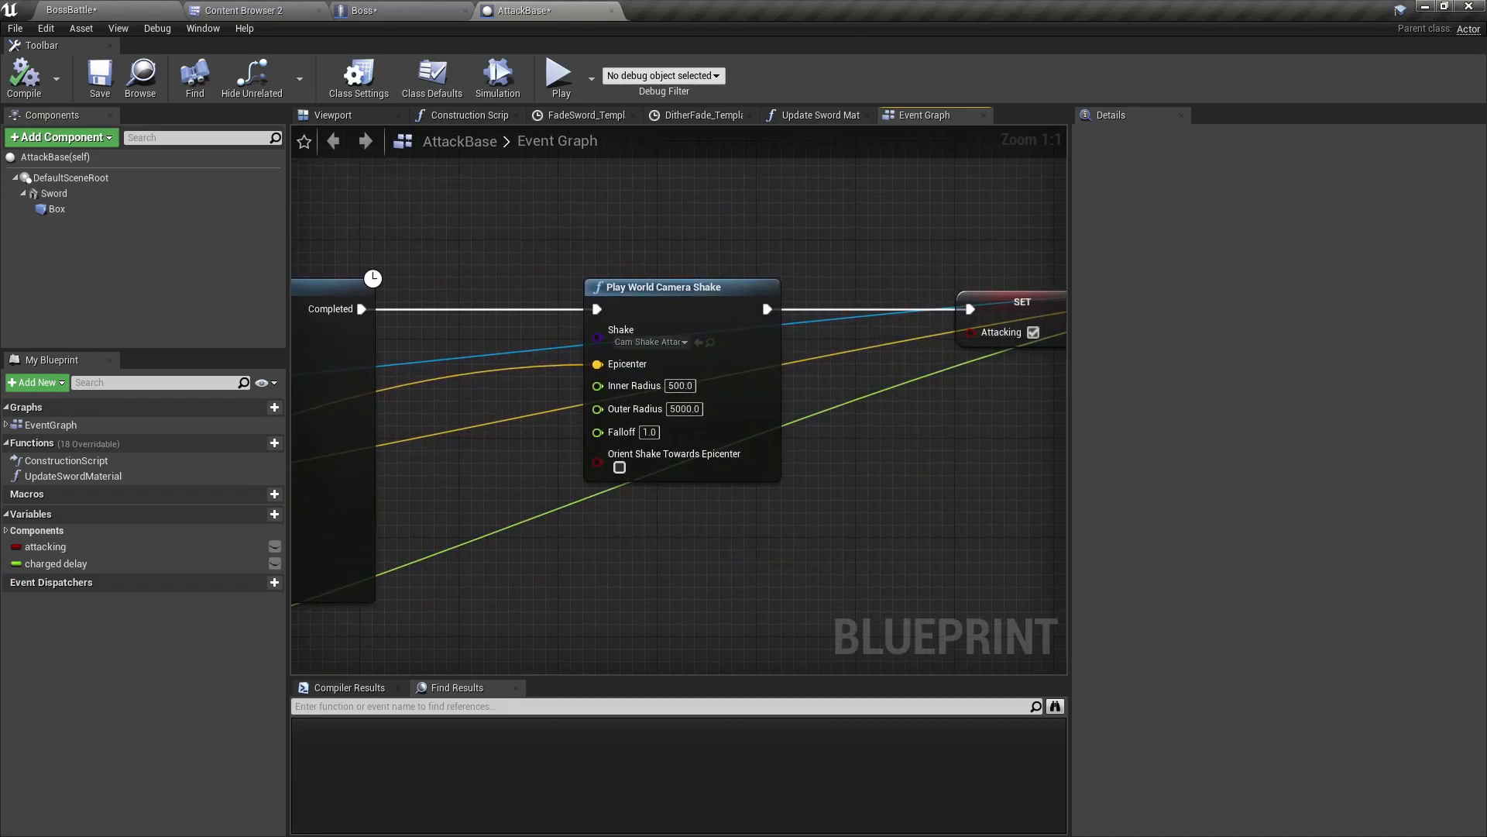
{"action": "right_click_drag", "start_coordinate": [1023, 388], "coordinate": [481, 364]}
{"action": "right_click_drag", "start_coordinate": [1057, 371], "coordinate": [725, 355]}
{"action": "right_click_drag", "start_coordinate": [908, 363], "coordinate": [555, 373]}
{"action": "scroll", "coordinate": [555, 373], "scroll_direction": "down", "scroll_amount": 1}
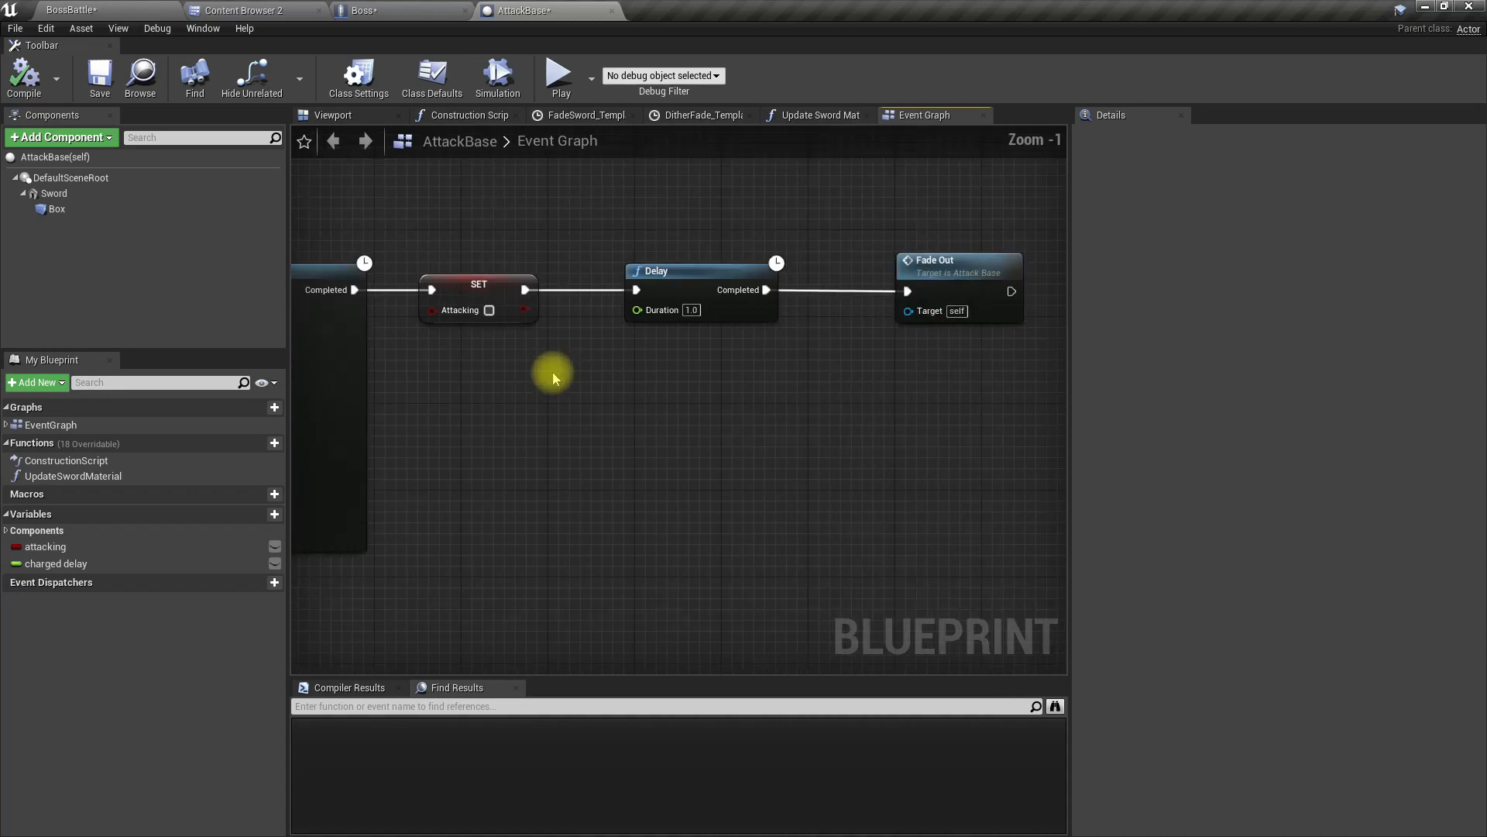
Step: Shift the final SET Attacking, Delay and Fade Out nodes away from the last Move Component To to make room for another node
{"action": "right_click_drag", "start_coordinate": [526, 213], "coordinate": [589, 242]}
{"action": "left_click_drag", "start_coordinate": [555, 243], "coordinate": [652, 412]}
{"action": "right_click_drag", "start_coordinate": [460, 435], "coordinate": [892, 441]}
{"action": "left_click_drag", "start_coordinate": [498, 313], "coordinate": [803, 319]}
{"action": "right_click_drag", "start_coordinate": [650, 424], "coordinate": [929, 424]}
Step: Insert a Niagara Spawn System at Location node between the last Move Component To and SET Attacking, aligned with the execution line
{"action": "left_click_drag", "start_coordinate": [635, 322], "coordinate": [714, 320]}
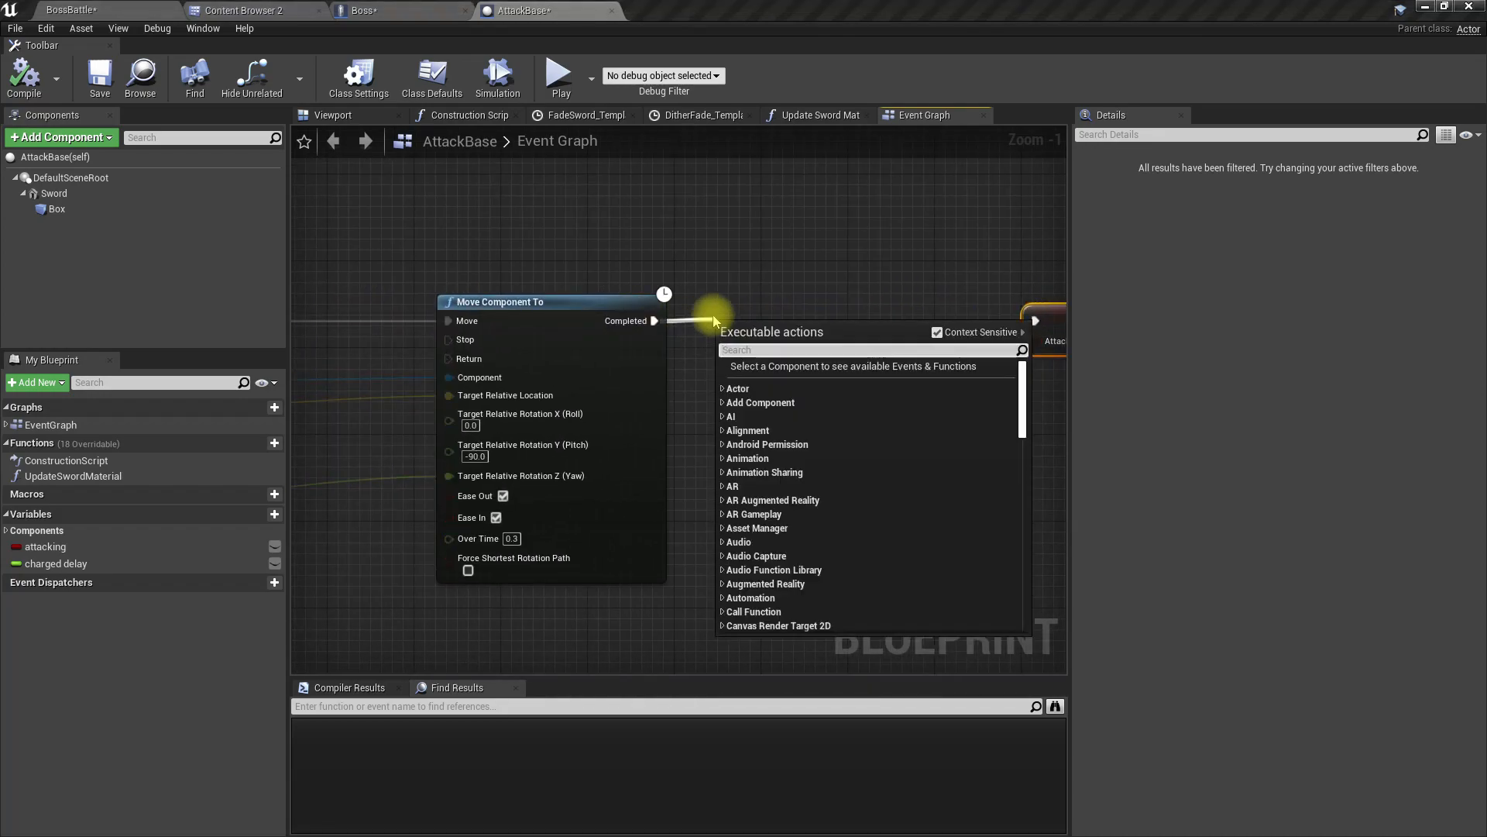
{"action": "type", "text": "s"}
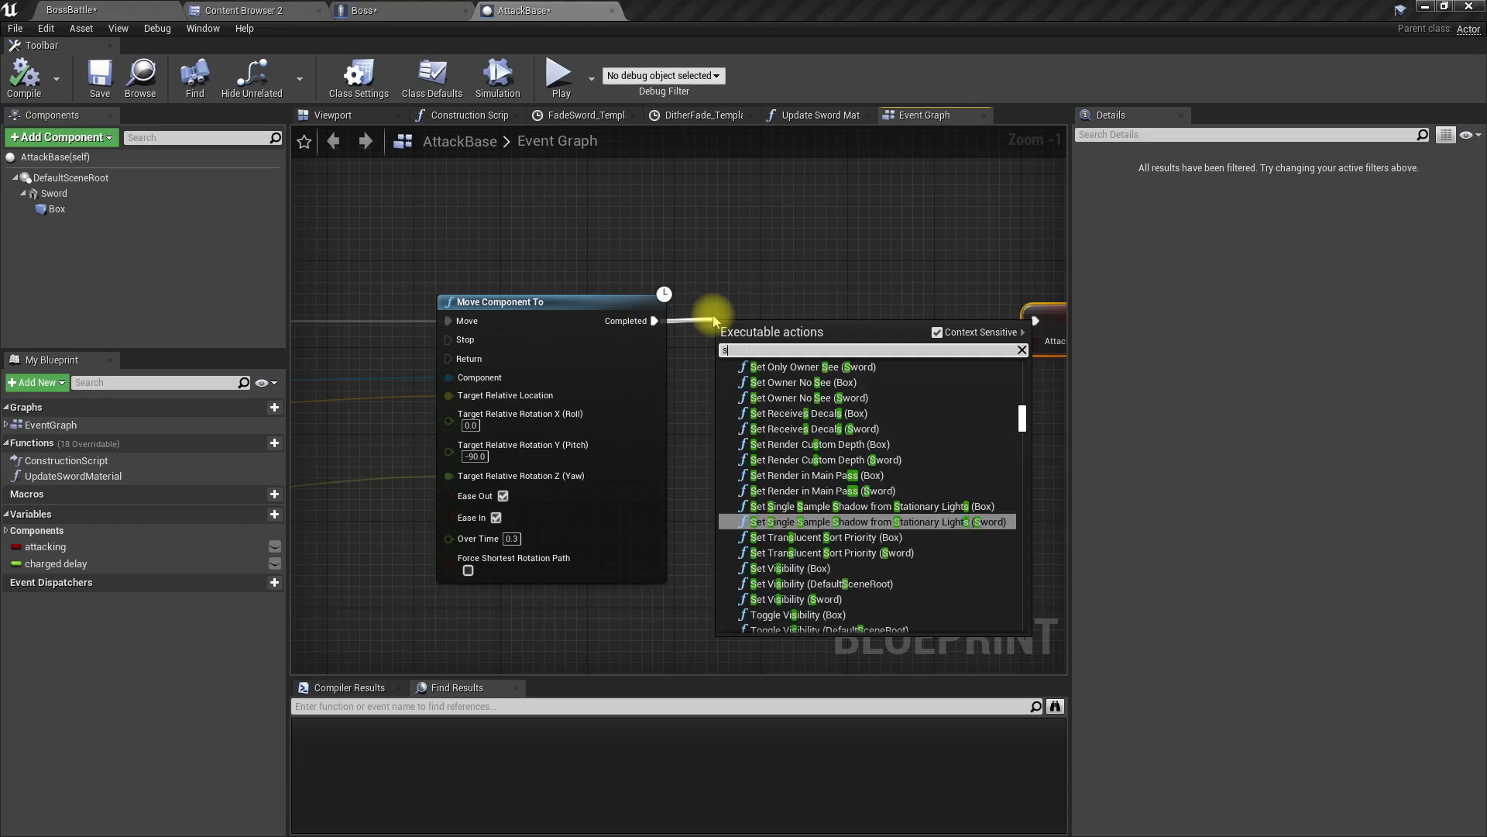
{"action": "type", "text": "pawn nia"}
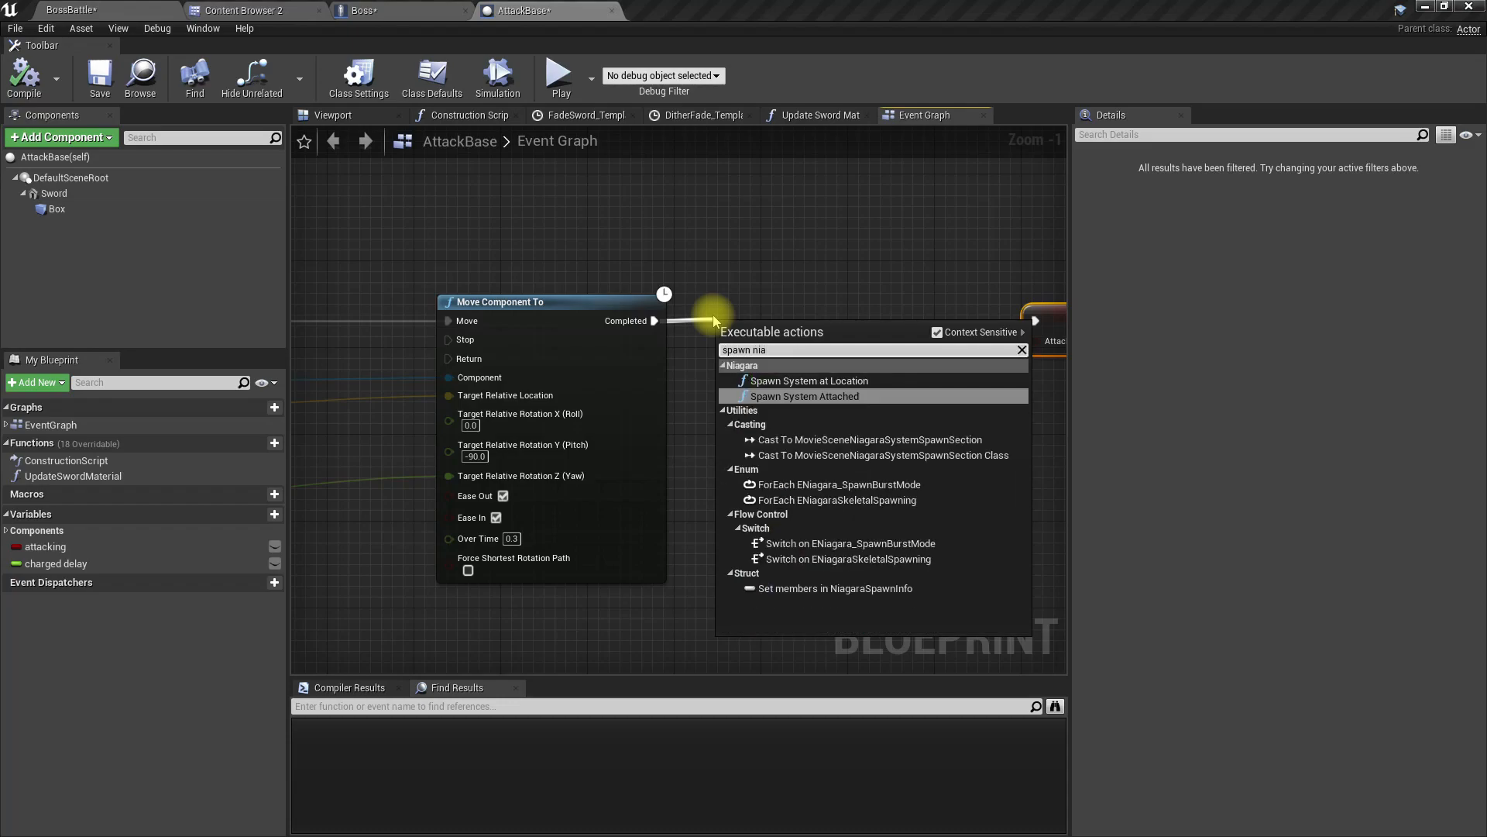
{"action": "key", "text": "Up"}
{"action": "key", "text": "Return"}
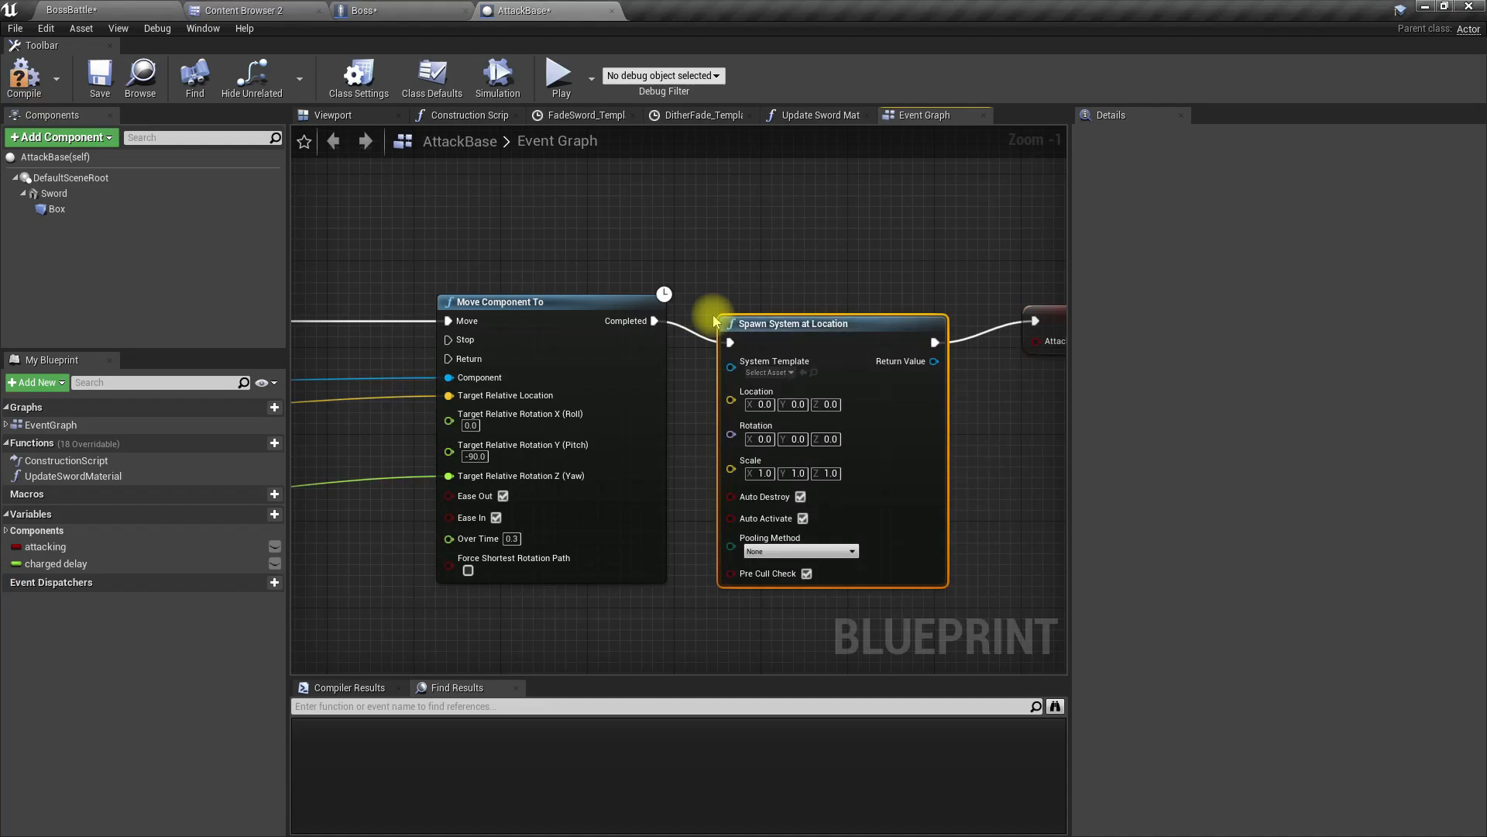
{"action": "left_click_drag", "start_coordinate": [839, 339], "coordinate": [850, 318]}
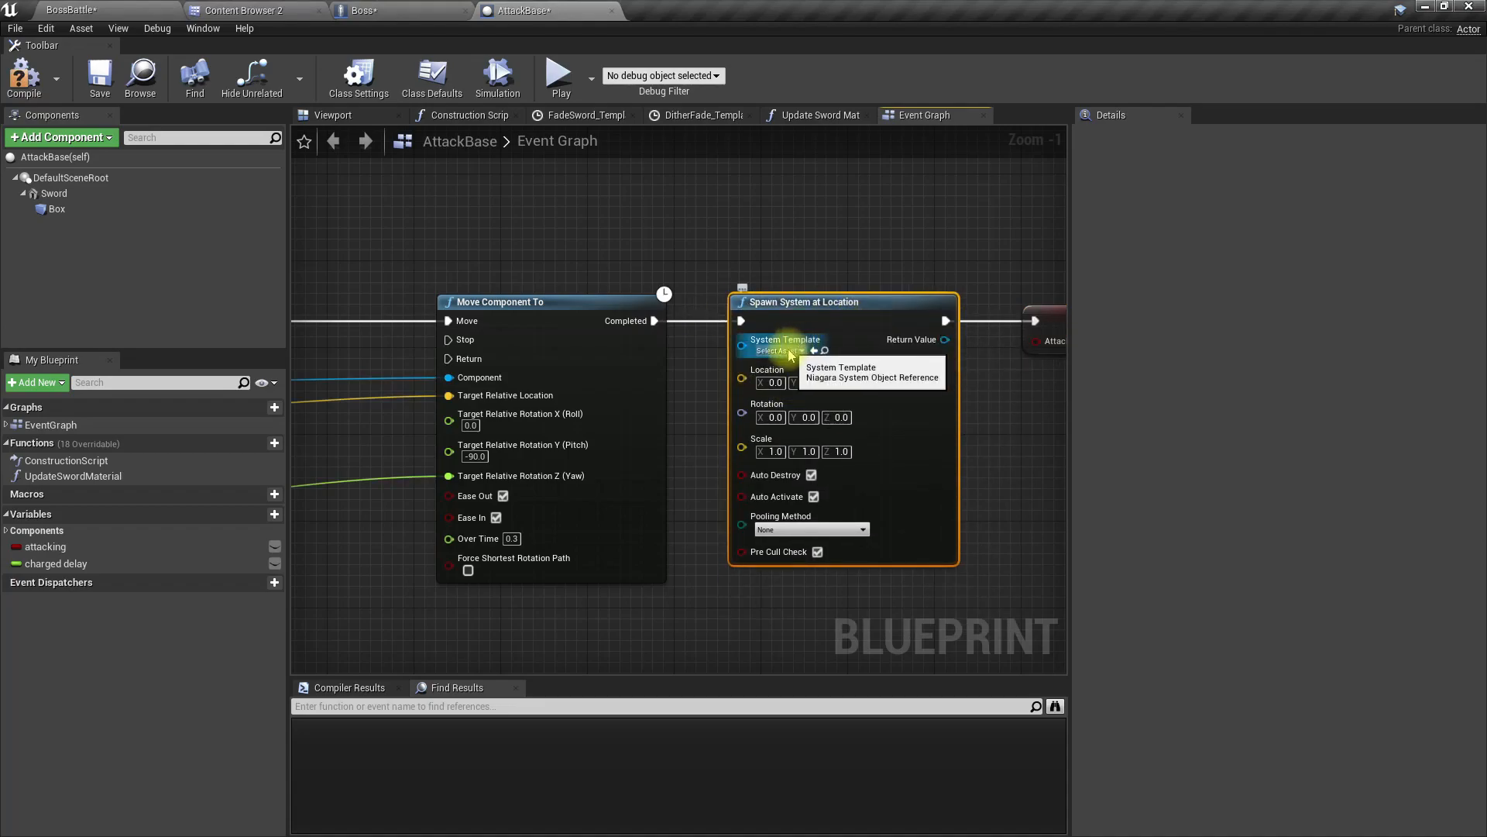
Step: Promote the System Template input of Spawn System at Location to a variable named attack vfx
{"action": "right_click", "coordinate": [745, 343]}
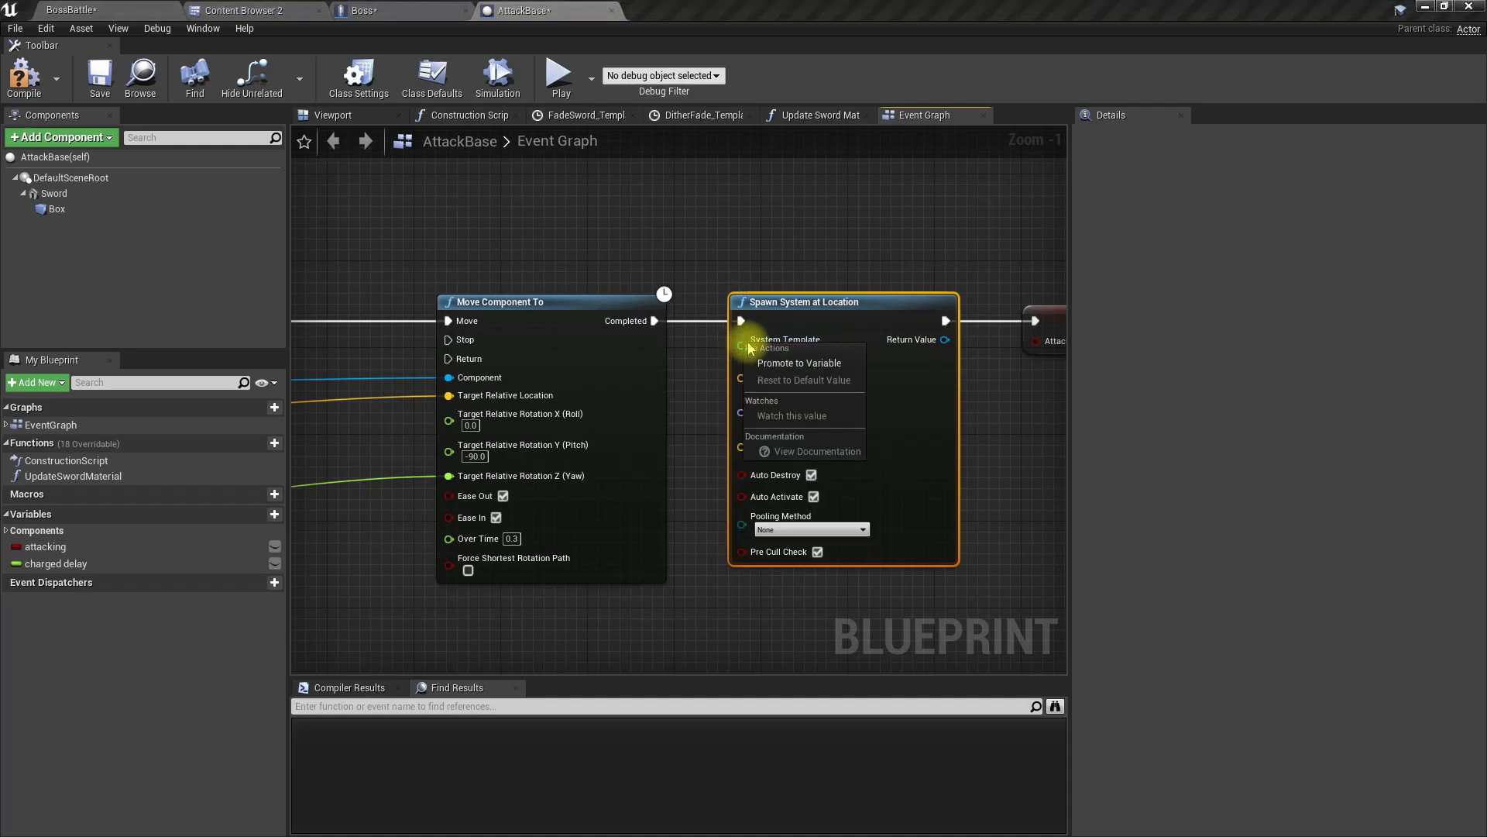
{"action": "left_click", "coordinate": [795, 369]}
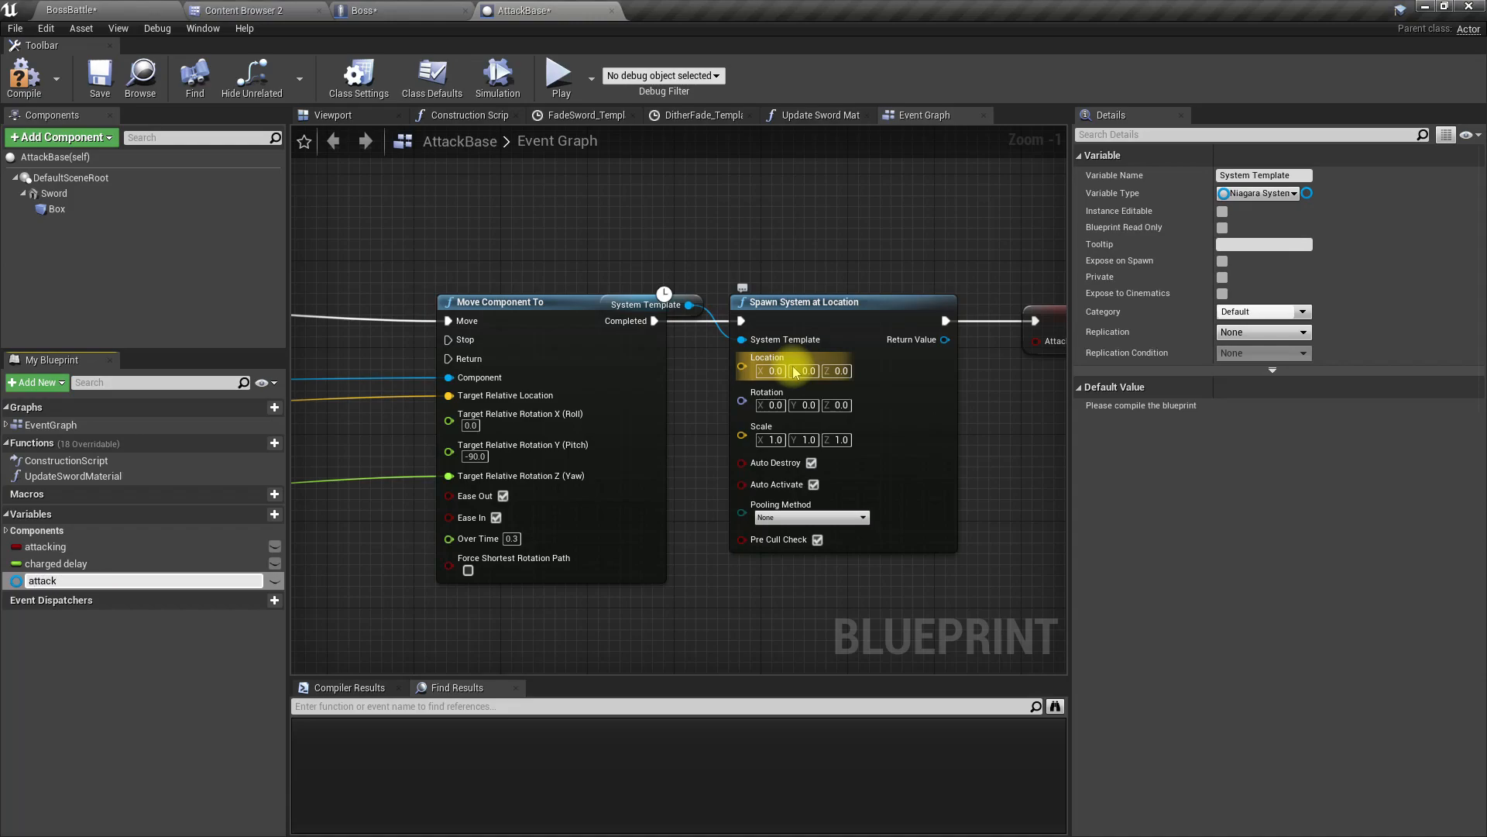
{"action": "key", "text": "Return"}
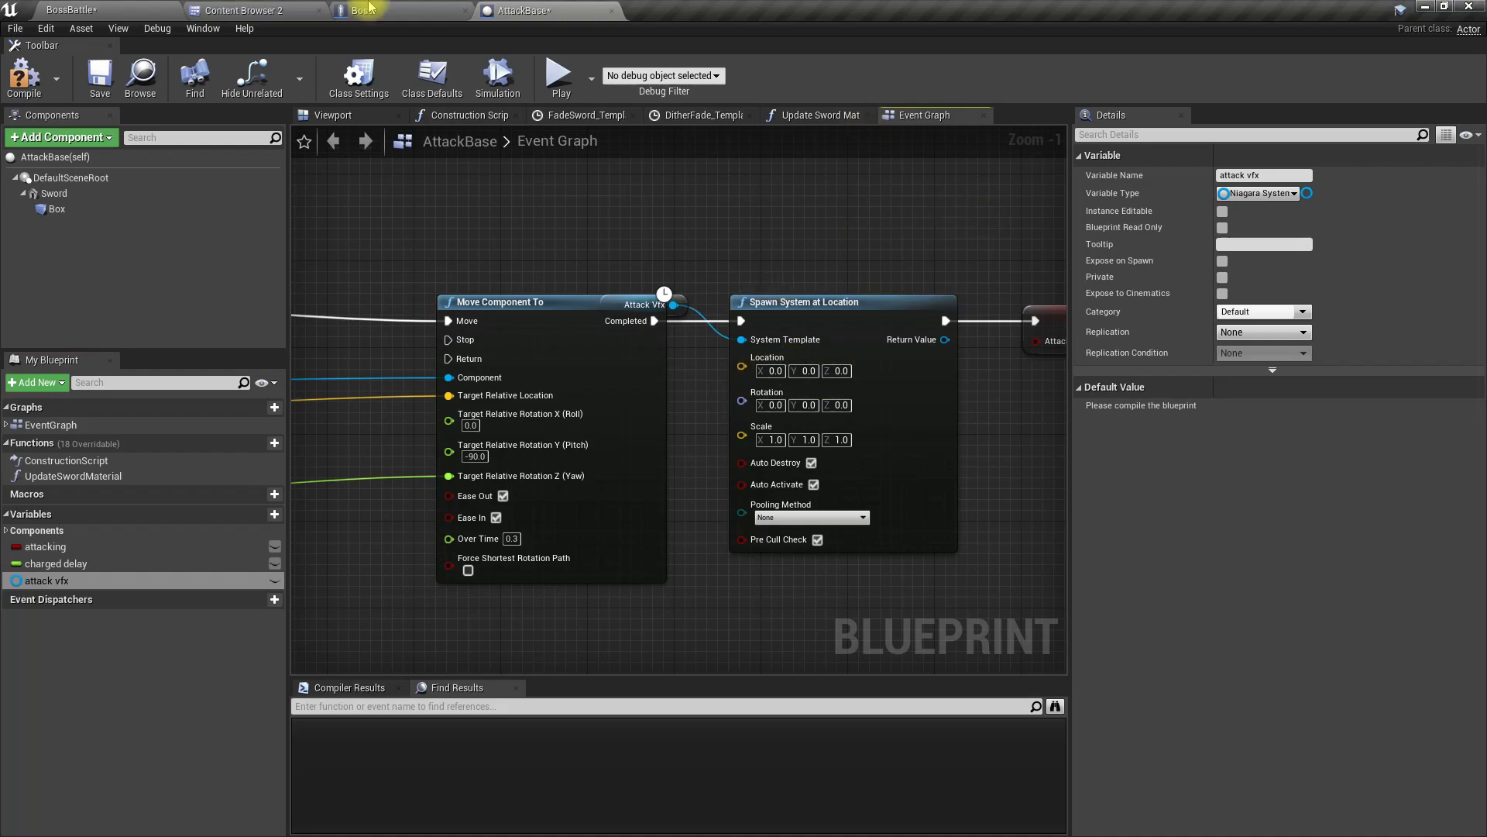
Step: Compile the blueprint and set the default value of attack vfx to NS_BaseAttack
{"action": "left_click", "coordinate": [19, 76]}
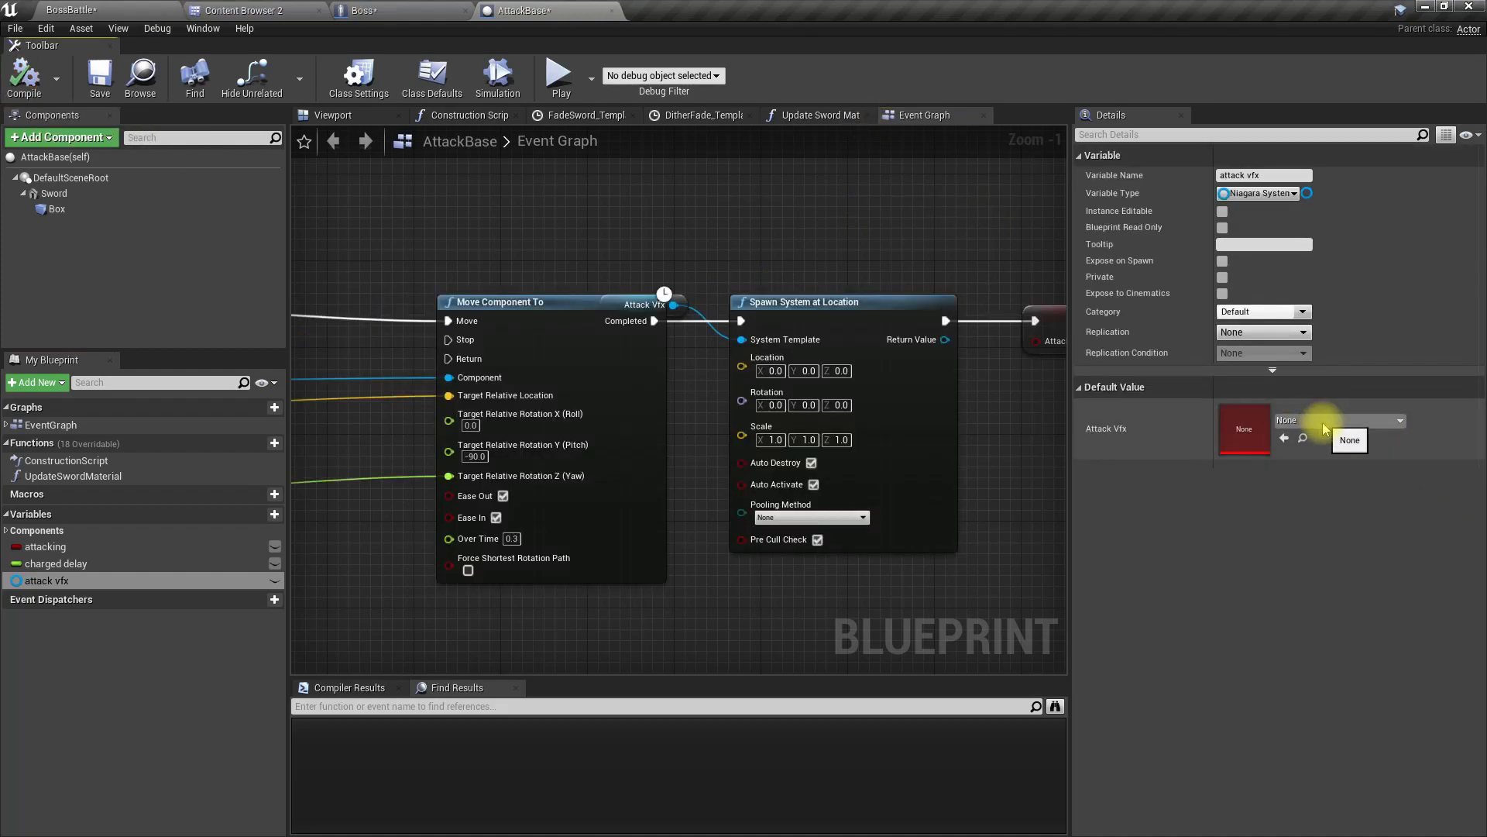
{"action": "left_click", "coordinate": [1325, 421]}
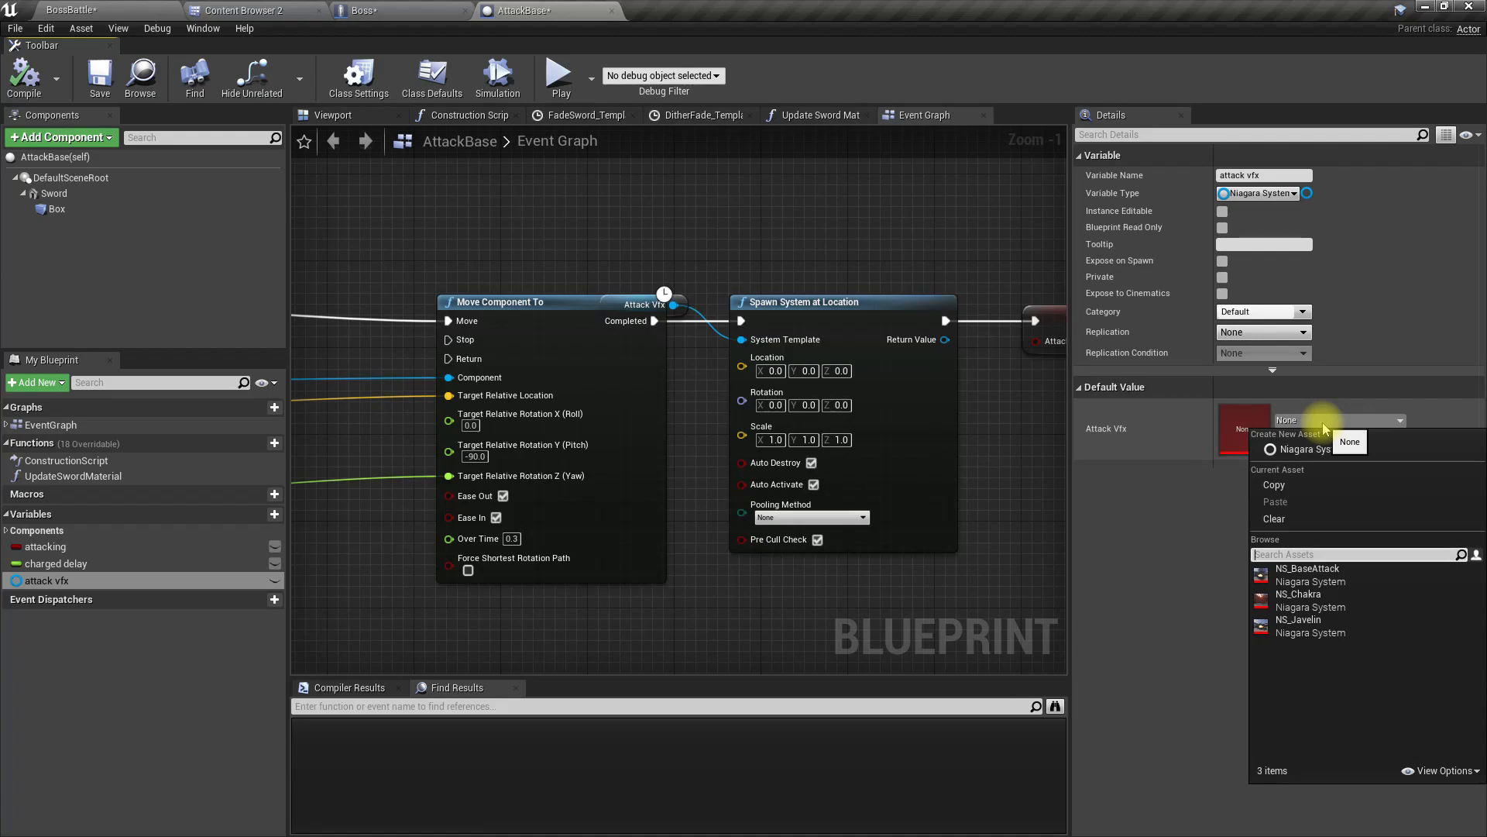
{"action": "left_click", "coordinate": [1301, 574]}
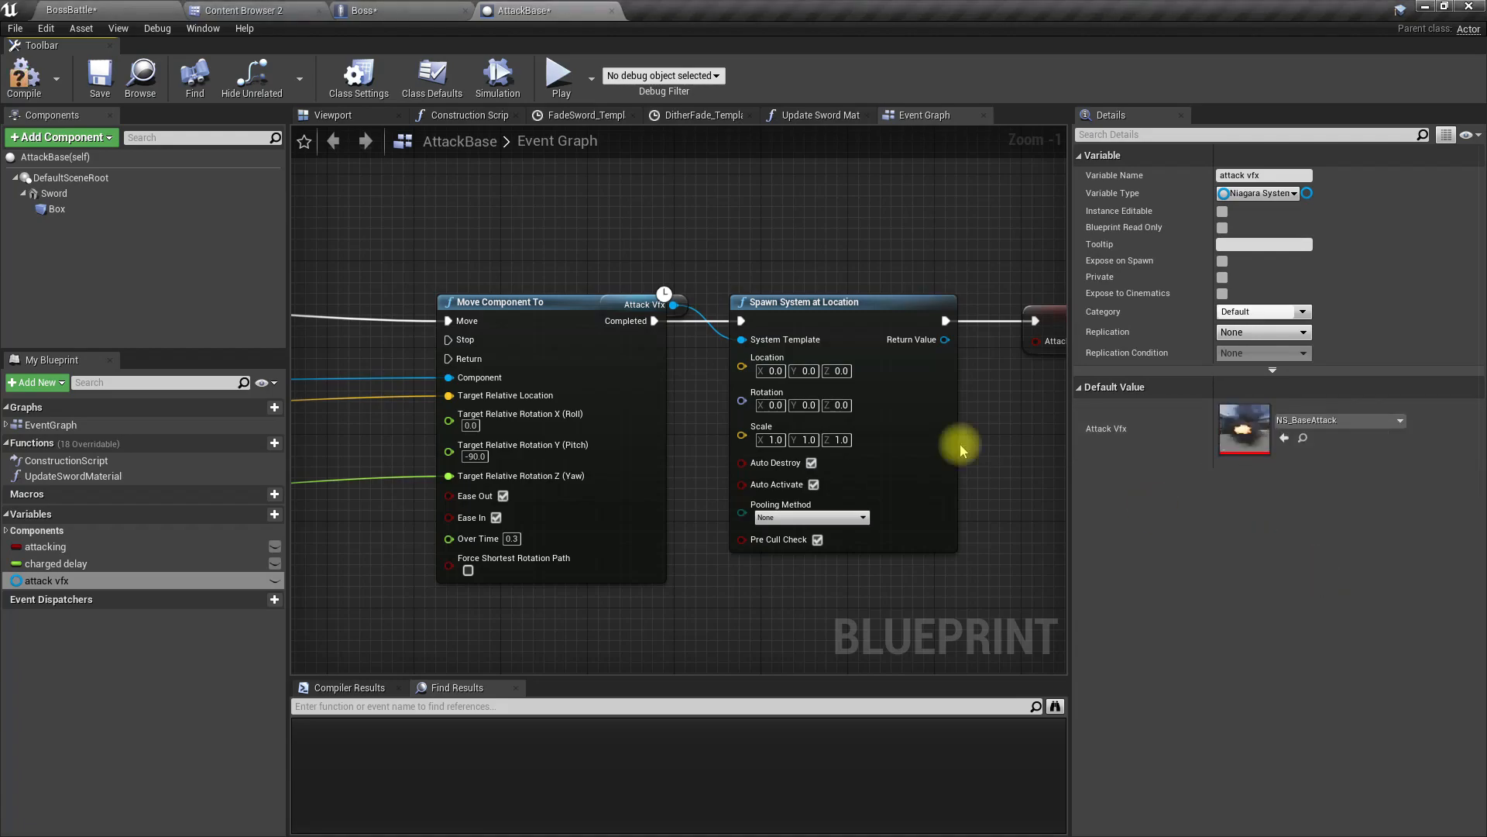
Step: Connect the GetActorLocation return value to the Location input of Spawn System at Location
{"action": "right_click_drag", "start_coordinate": [662, 182], "coordinate": [561, 195]}
{"action": "left_click_drag", "start_coordinate": [631, 341], "coordinate": [722, 325]}
{"action": "right_click_drag", "start_coordinate": [606, 484], "coordinate": [925, 454]}
{"action": "scroll", "coordinate": [830, 435], "scroll_direction": "down", "scroll_amount": 2}
{"action": "right_click_drag", "start_coordinate": [635, 428], "coordinate": [1486, 384]}
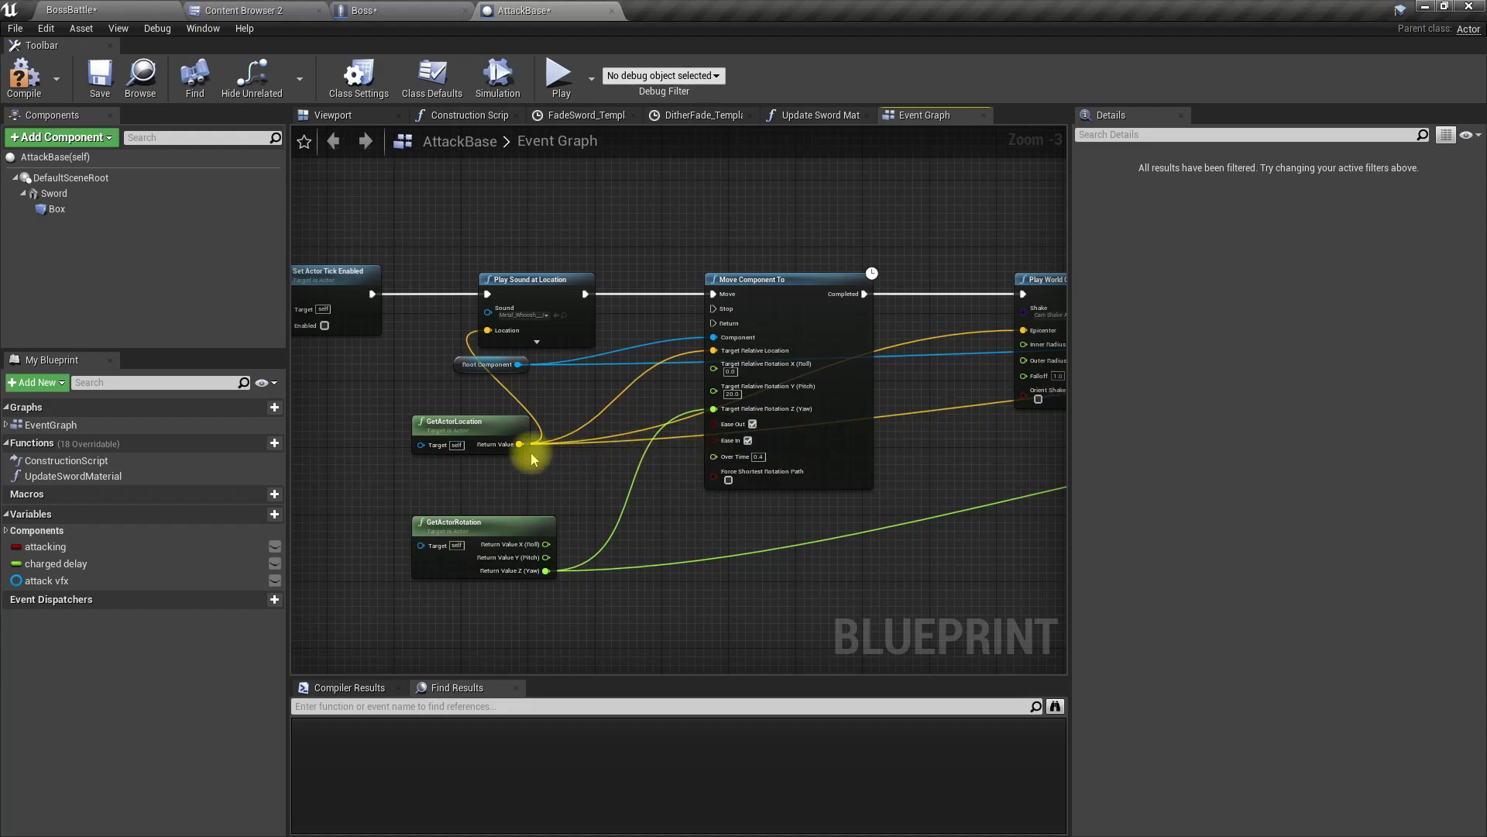
{"action": "left_click_drag", "start_coordinate": [520, 444], "coordinate": [655, 335]}
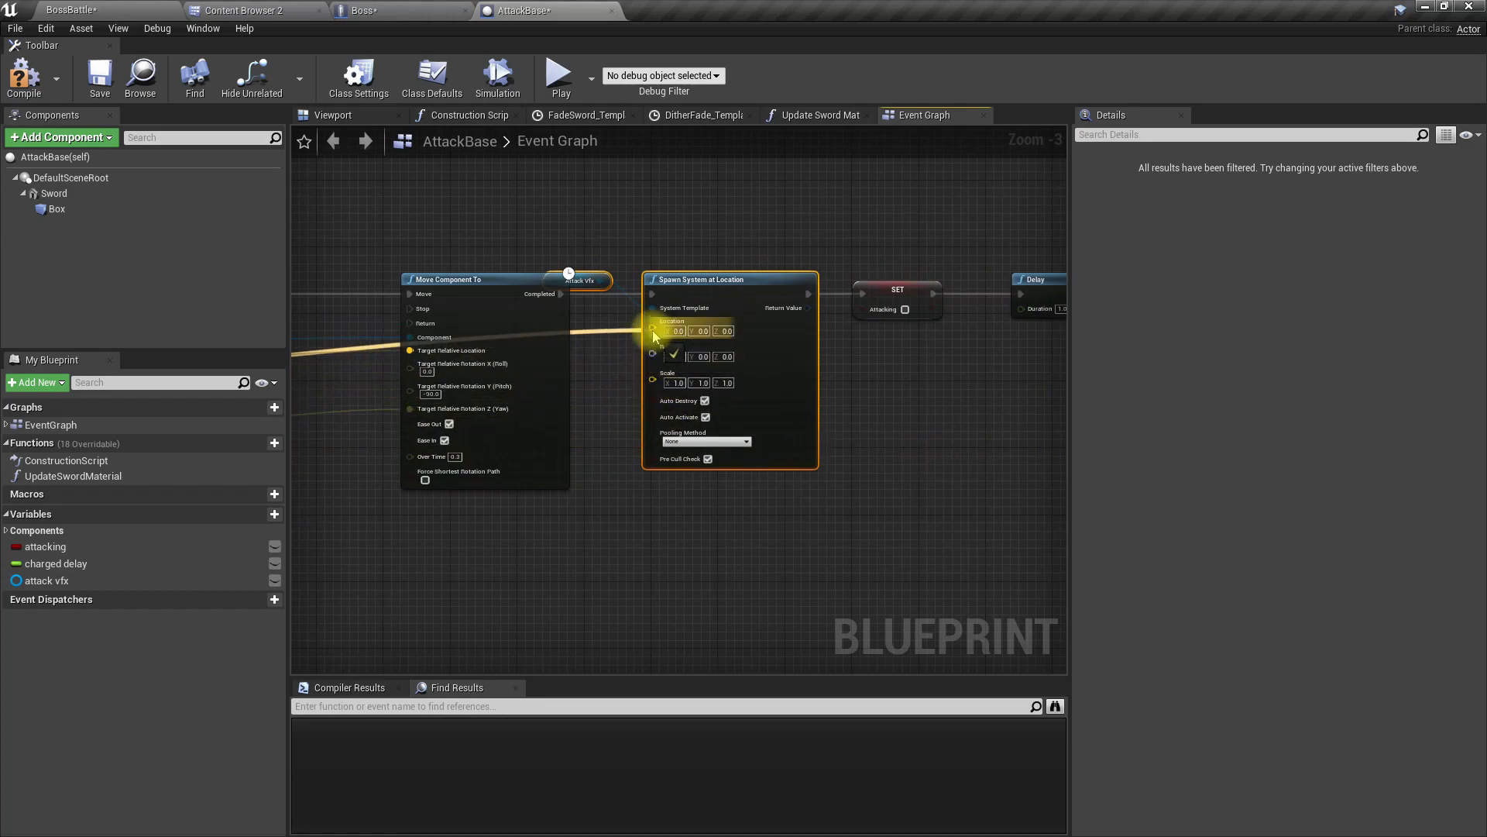
{"action": "left_click_drag", "start_coordinate": [653, 329], "coordinate": [653, 330]}
{"action": "right_click_drag", "start_coordinate": [598, 362], "coordinate": [798, 374]}
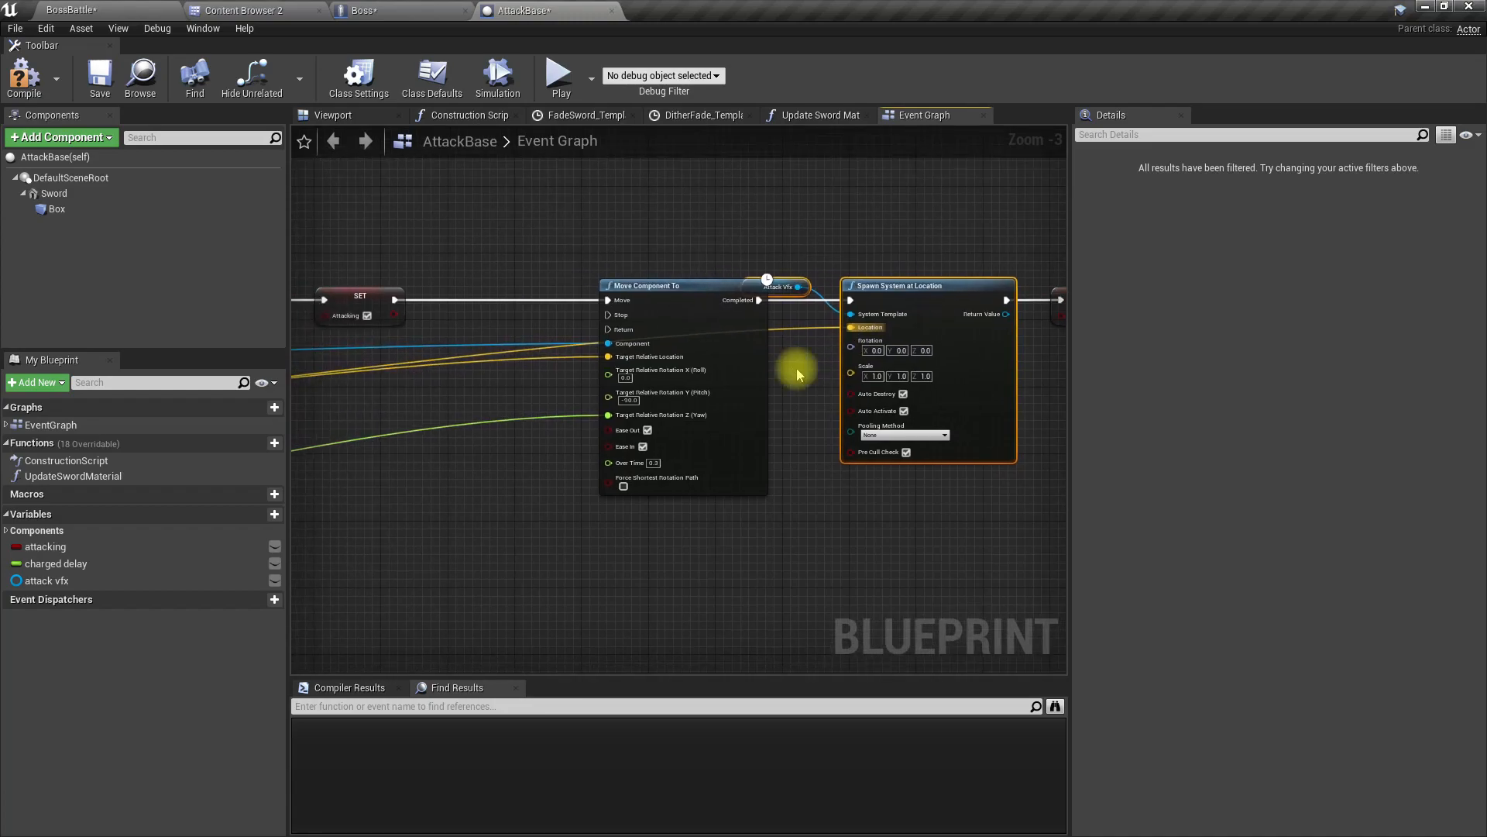
Step: Inspect the Sword component's position relative to the actor's root in the 3D preview, and return to the Event Graph
{"action": "left_click", "coordinate": [349, 122]}
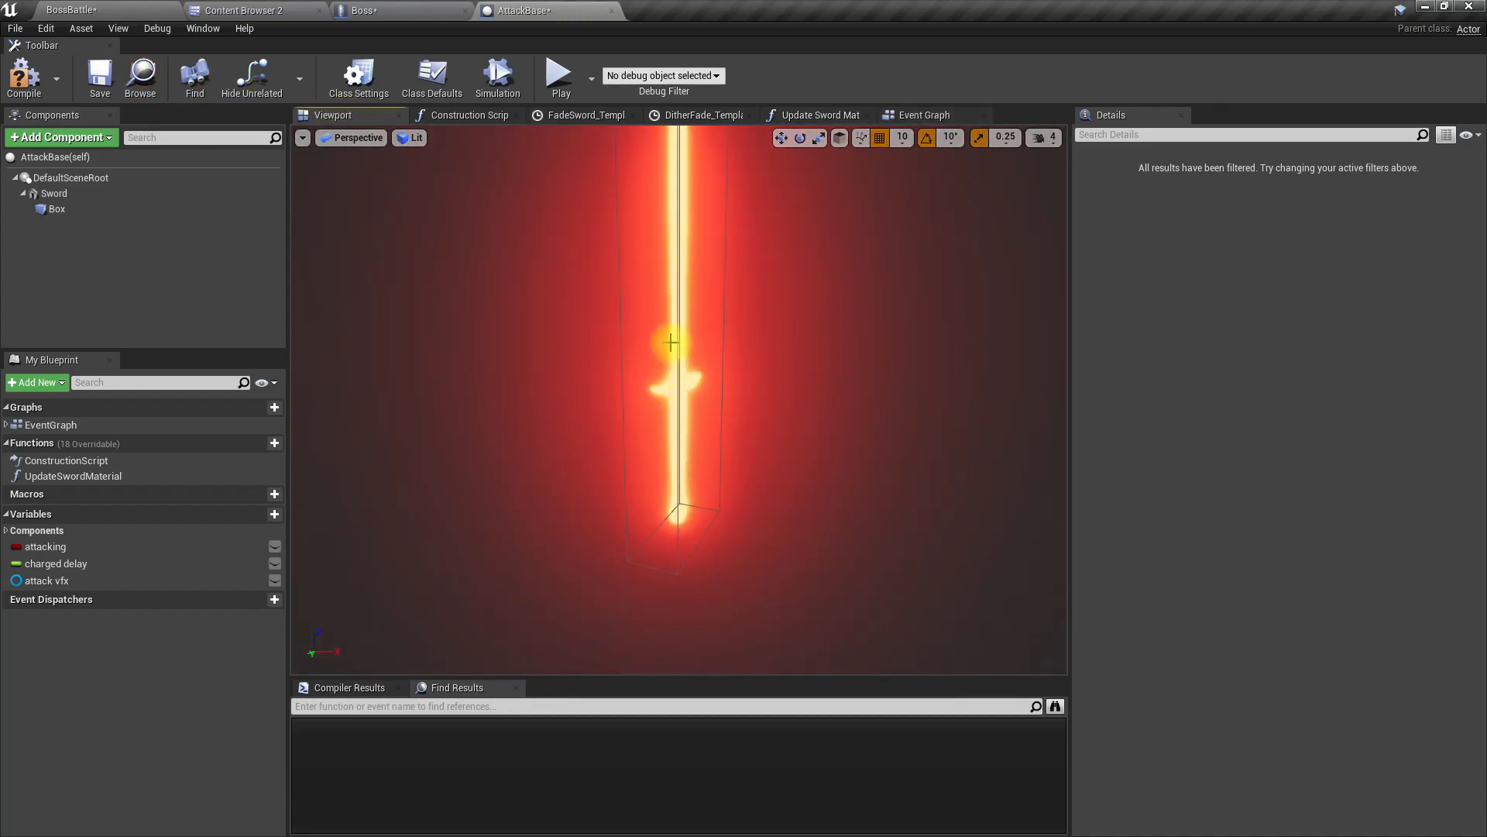
{"action": "left_click", "coordinate": [673, 372]}
{"action": "scroll", "coordinate": [667, 376], "scroll_direction": "down", "scroll_amount": 3}
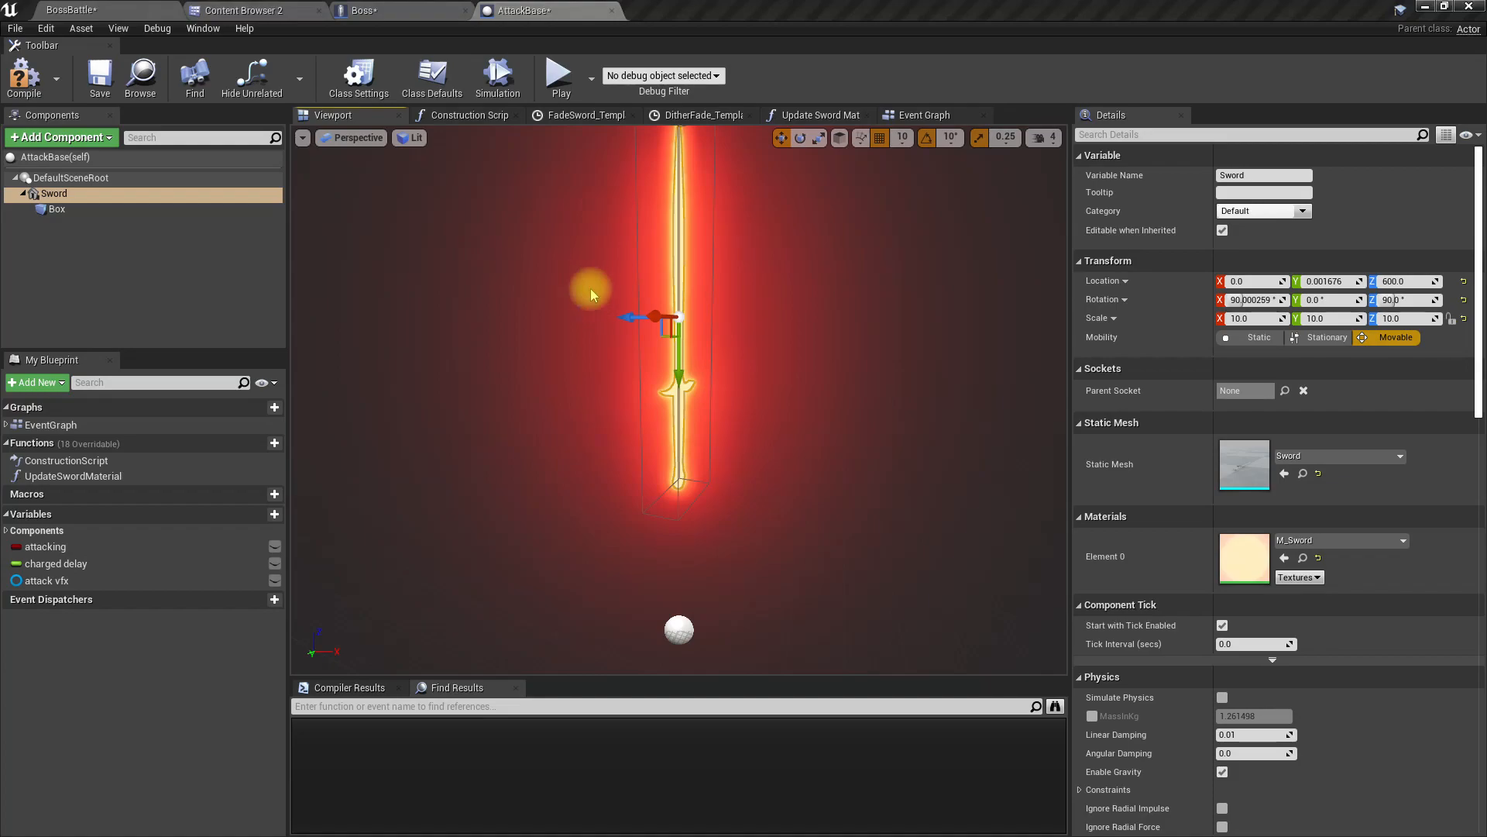
{"action": "left_click", "coordinate": [924, 116]}
{"action": "scroll", "coordinate": [797, 282], "scroll_direction": "down", "scroll_amount": 1}
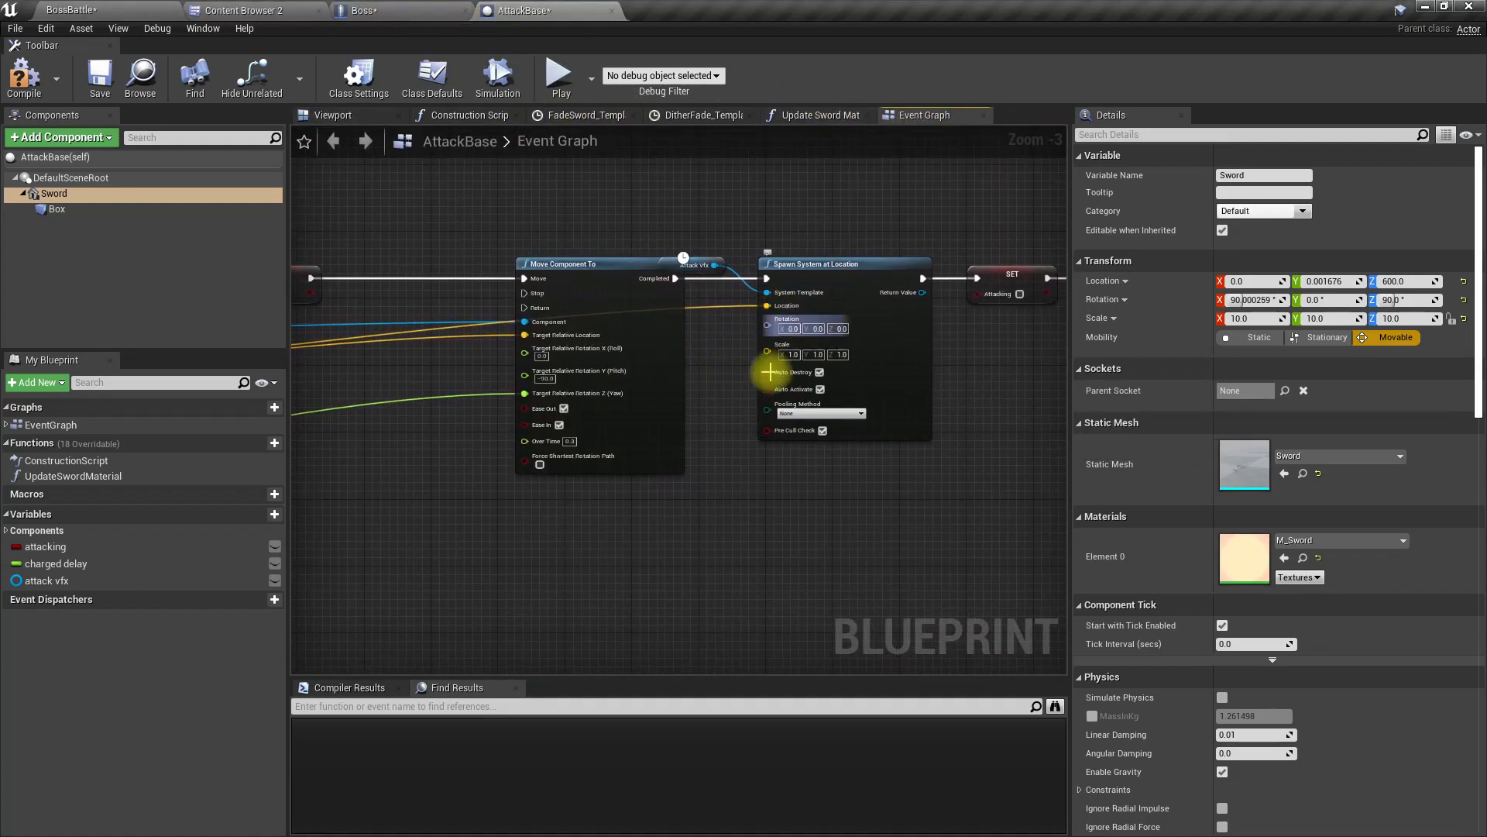
Step: Move the spawn node and those after it further along, and break the link into the spawn node's Location input
{"action": "scroll", "coordinate": [777, 372], "scroll_direction": "down", "scroll_amount": 2}
{"action": "right_click_drag", "start_coordinate": [856, 407], "coordinate": [596, 396]}
{"action": "left_click_drag", "start_coordinate": [505, 299], "coordinate": [852, 430]}
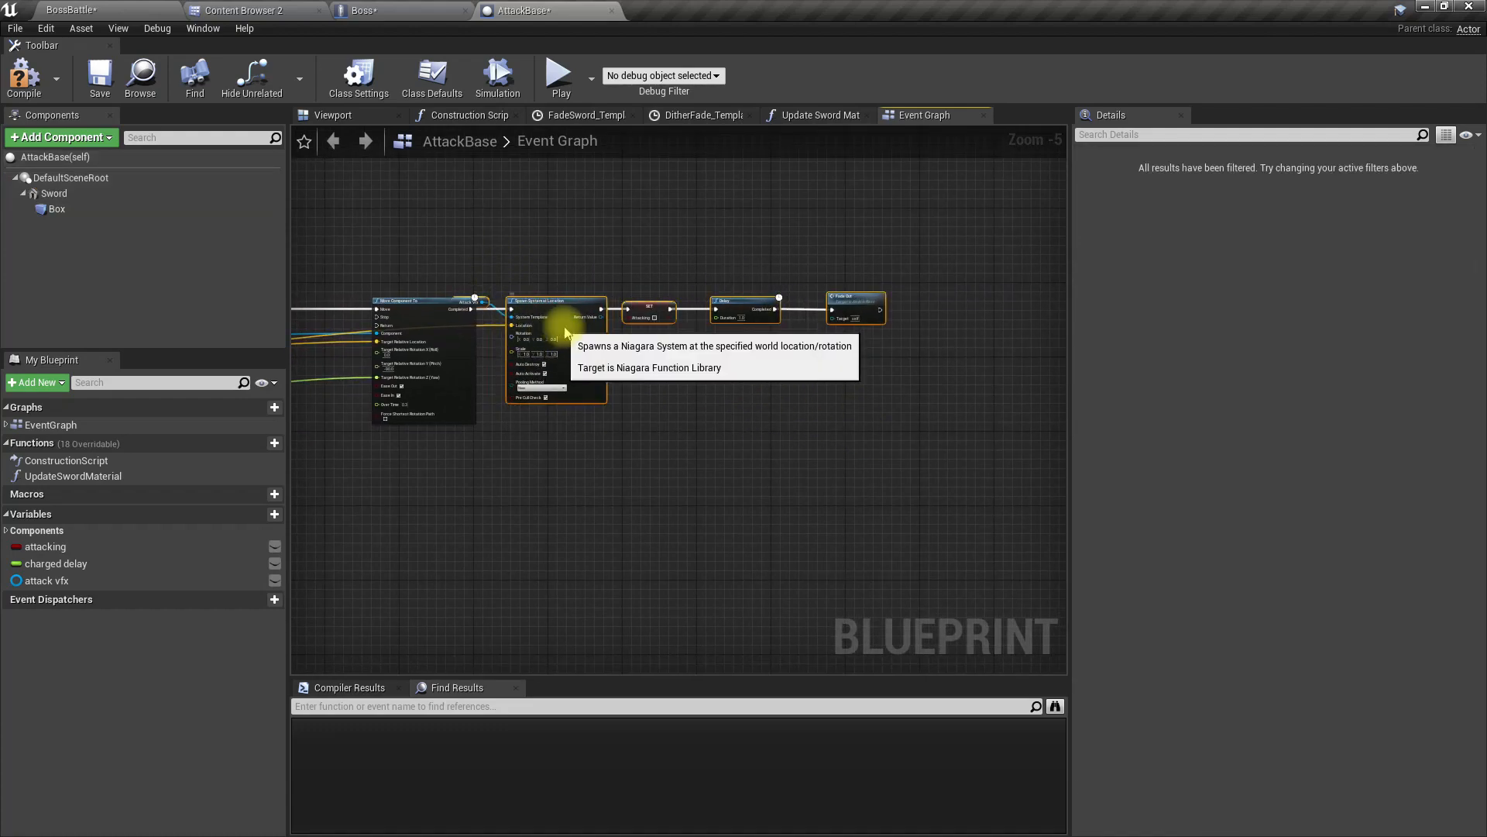
{"action": "scroll", "coordinate": [561, 339], "scroll_direction": "up", "scroll_amount": 5}
{"action": "left_click", "coordinate": [481, 365]}
{"action": "right_click", "coordinate": [604, 306]}
{"action": "left_click", "coordinate": [620, 323]}
Step: Add a Sword component reference to the graph and create a GetWorldLocation node from it
{"action": "left_click", "coordinate": [54, 193]}
{"action": "left_click_drag", "start_coordinate": [54, 194], "coordinate": [334, 377]}
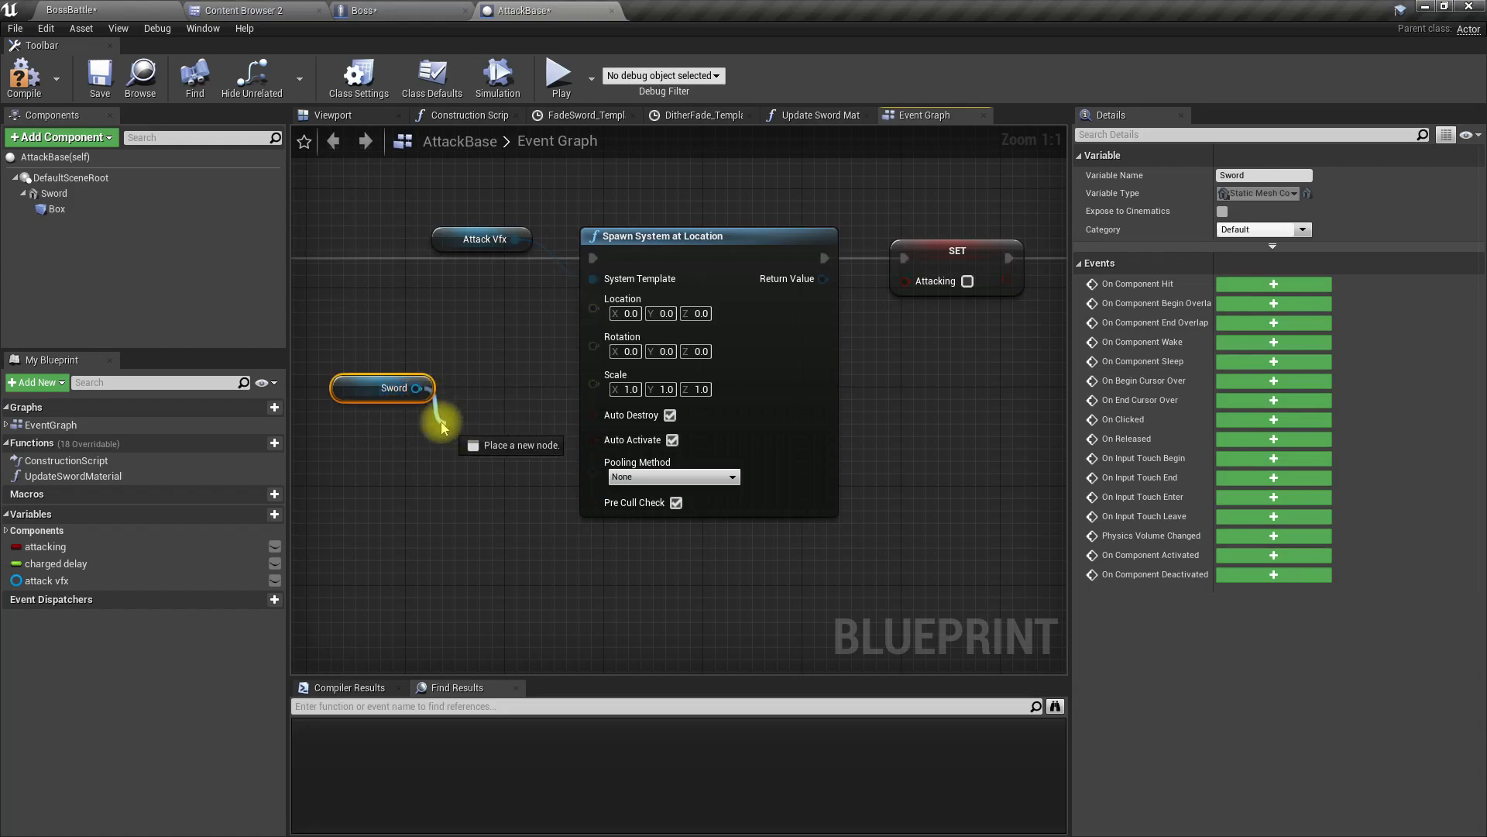
{"action": "left_click_drag", "start_coordinate": [417, 388], "coordinate": [455, 420]}
{"action": "type", "text": "get wir"}
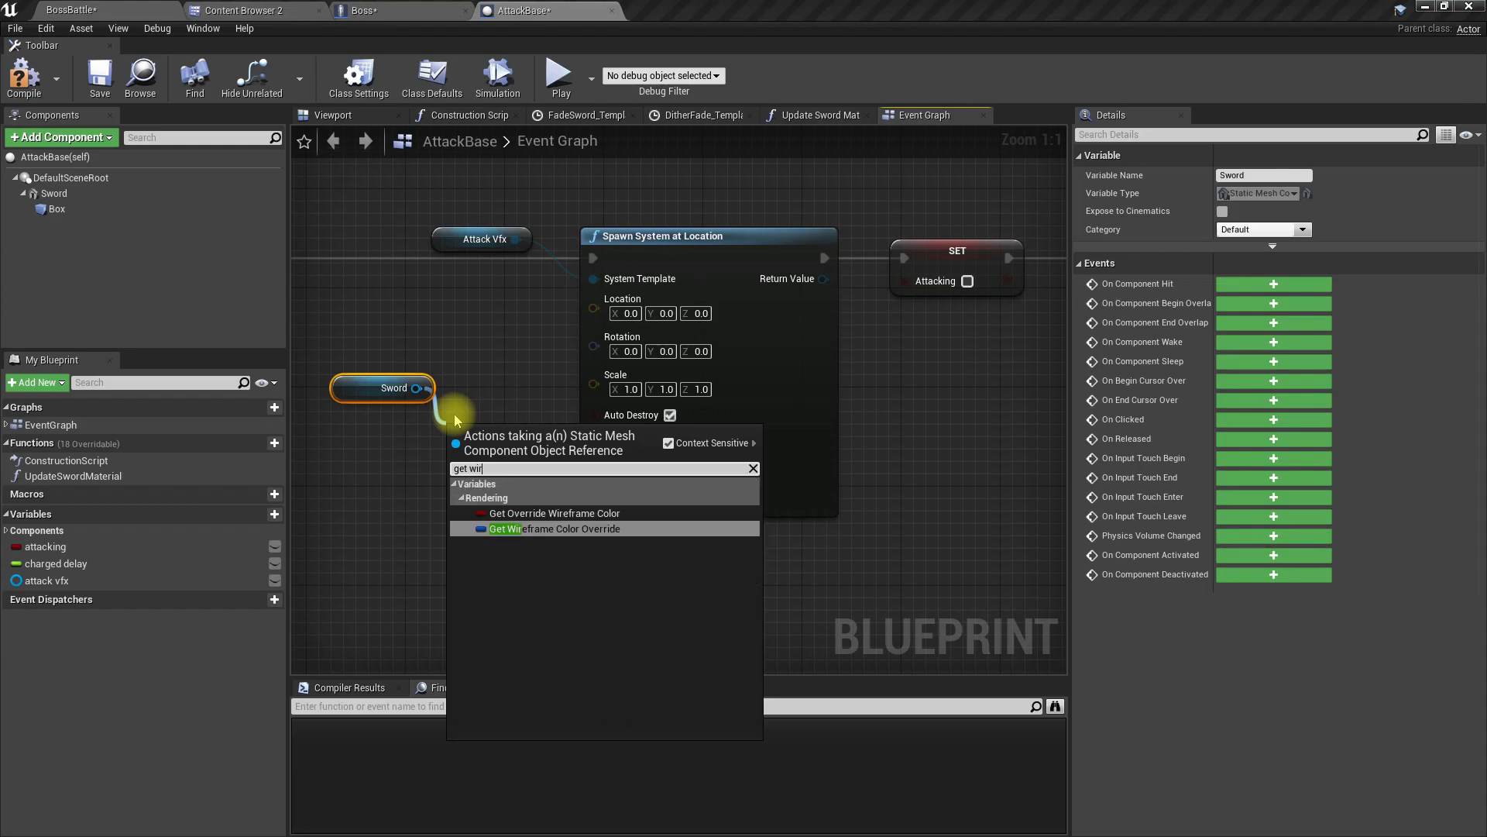
{"action": "key", "text": "BackSpace"}
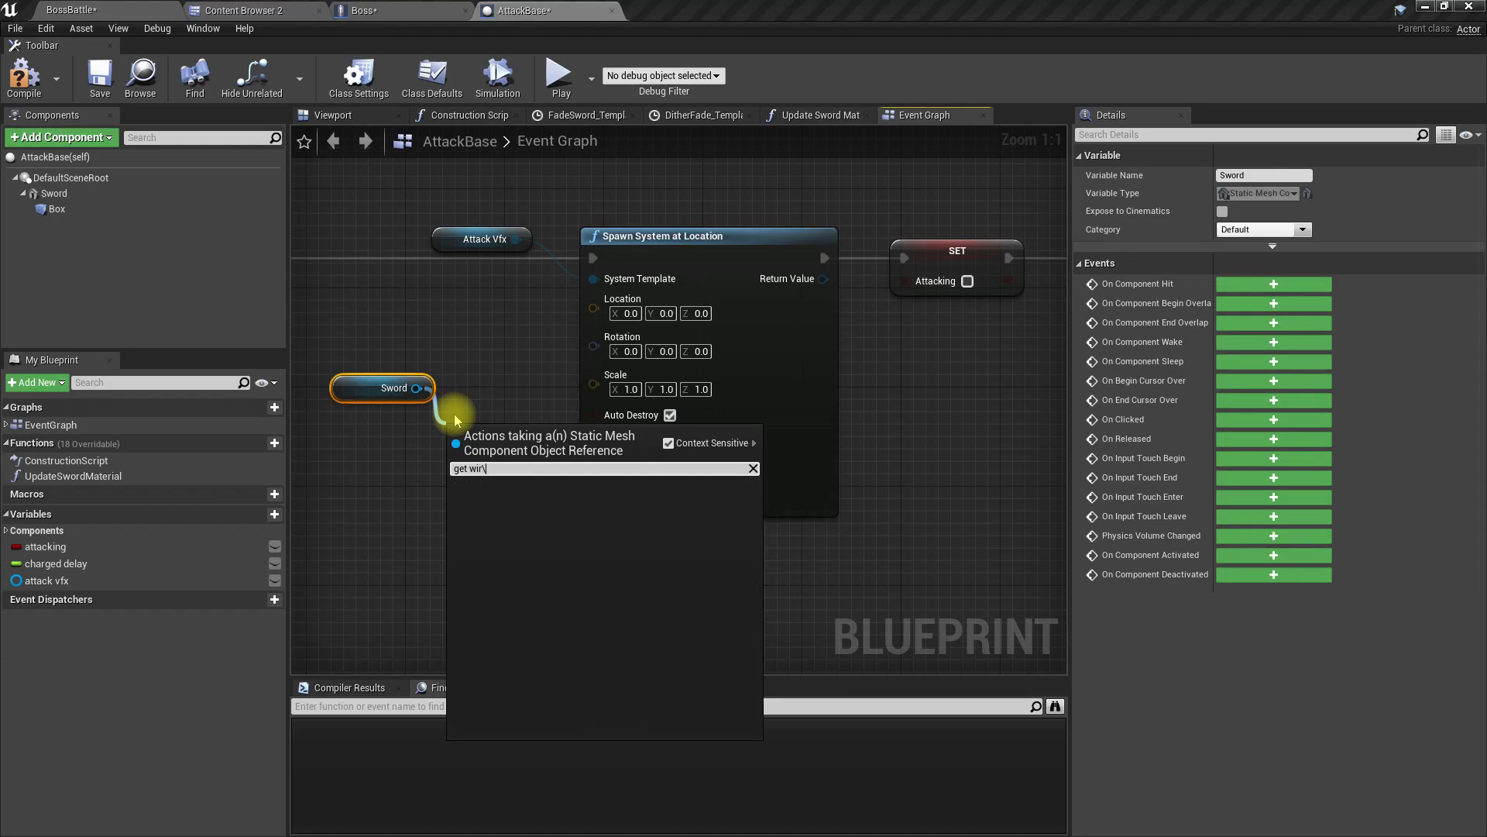
{"action": "key", "text": "BackSpace"}
{"action": "type", "text": "orld"}
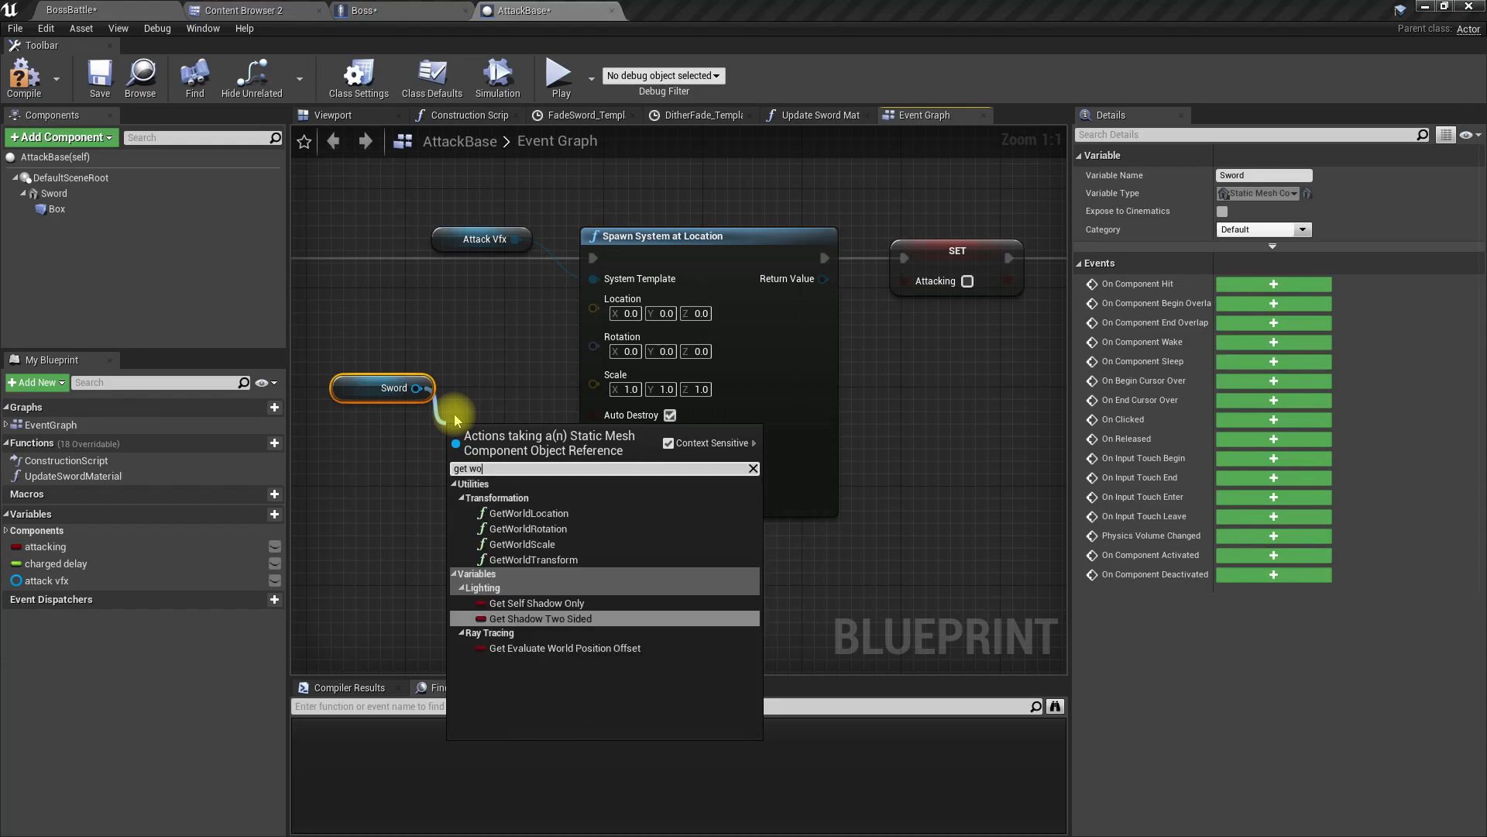
{"action": "key", "text": "BackSpace"}
{"action": "key", "text": "BackSpace"}
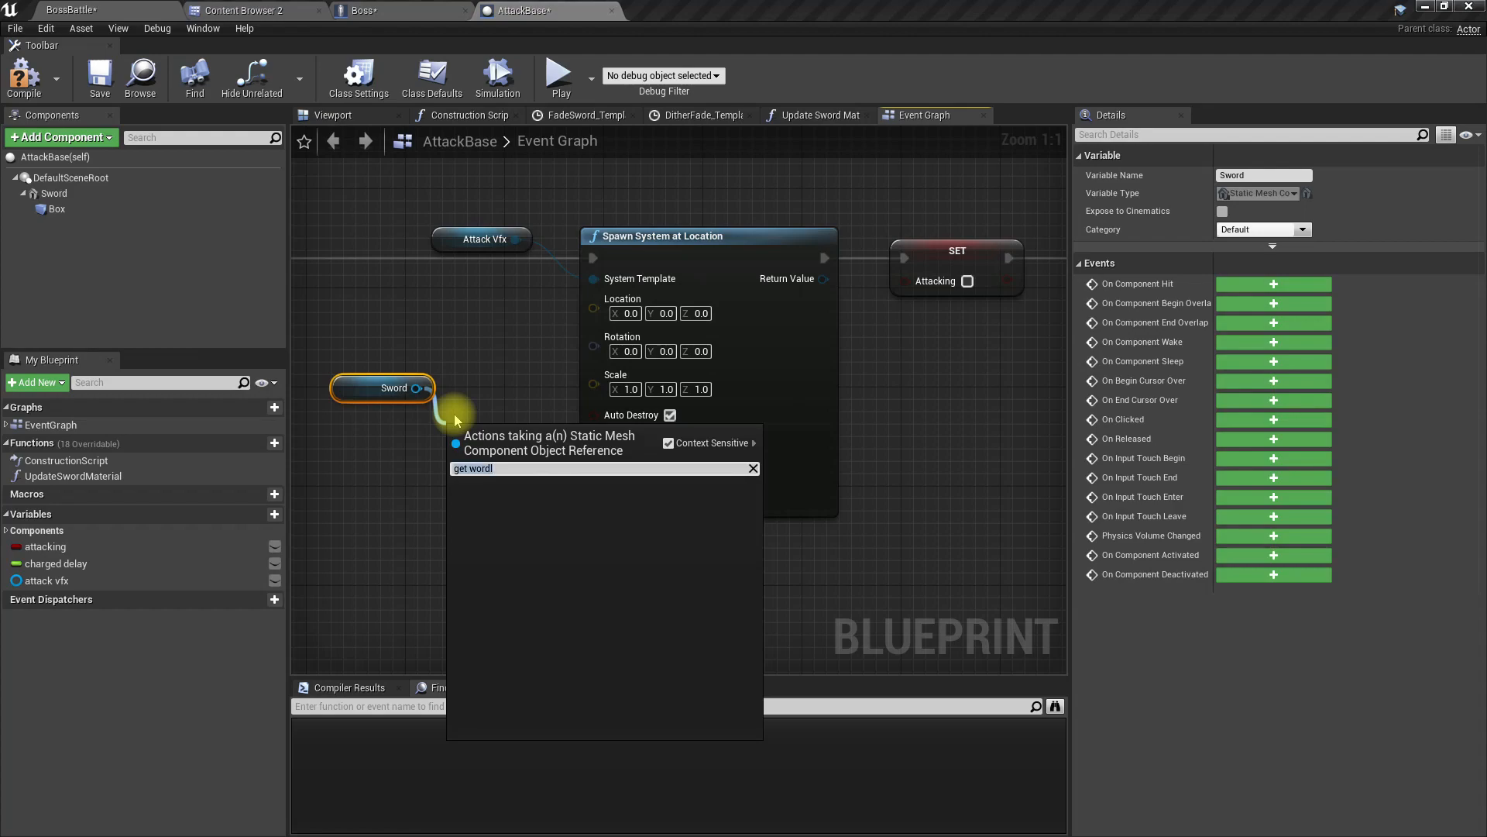
{"action": "type", "text": "ld"}
{"action": "key", "text": "Up"}
{"action": "key", "text": "Up"}
{"action": "key", "text": "Return"}
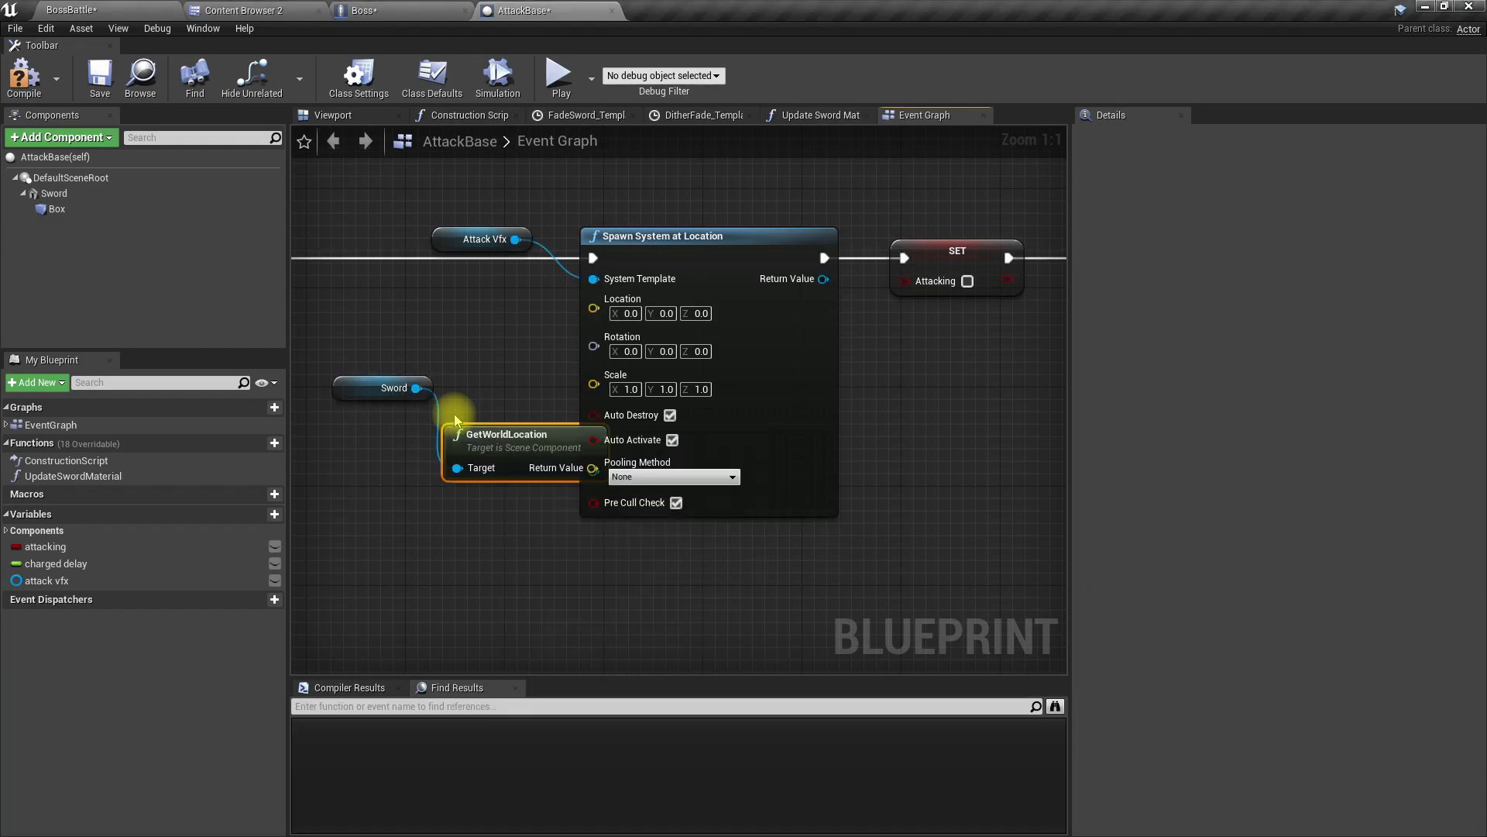
Step: Connect the Sword's GetWorldLocation to the Location input of Spawn System at Location, and tidy the Sword and Attack Vfx nodes around it
{"action": "scroll", "coordinate": [542, 609], "scroll_direction": "down", "scroll_amount": 3}
{"action": "right_click_drag", "start_coordinate": [449, 562], "coordinate": [429, 448]}
{"action": "left_click_drag", "start_coordinate": [392, 326], "coordinate": [482, 401]}
{"action": "left_click_drag", "start_coordinate": [485, 396], "coordinate": [548, 284]}
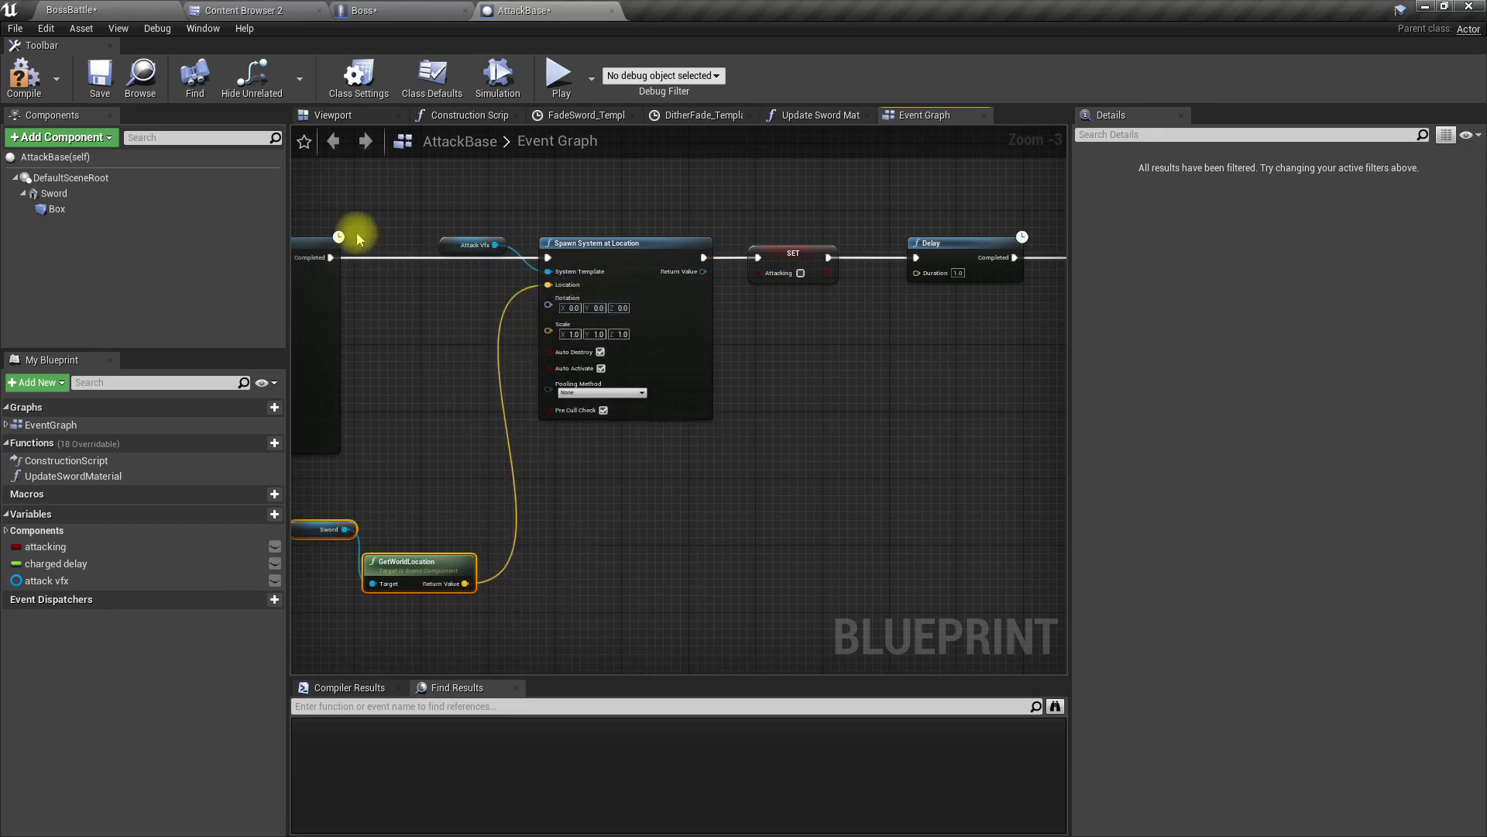
{"action": "left_click_drag", "start_coordinate": [446, 245], "coordinate": [403, 305]}
{"action": "right_click_drag", "start_coordinate": [465, 491], "coordinate": [553, 491]}
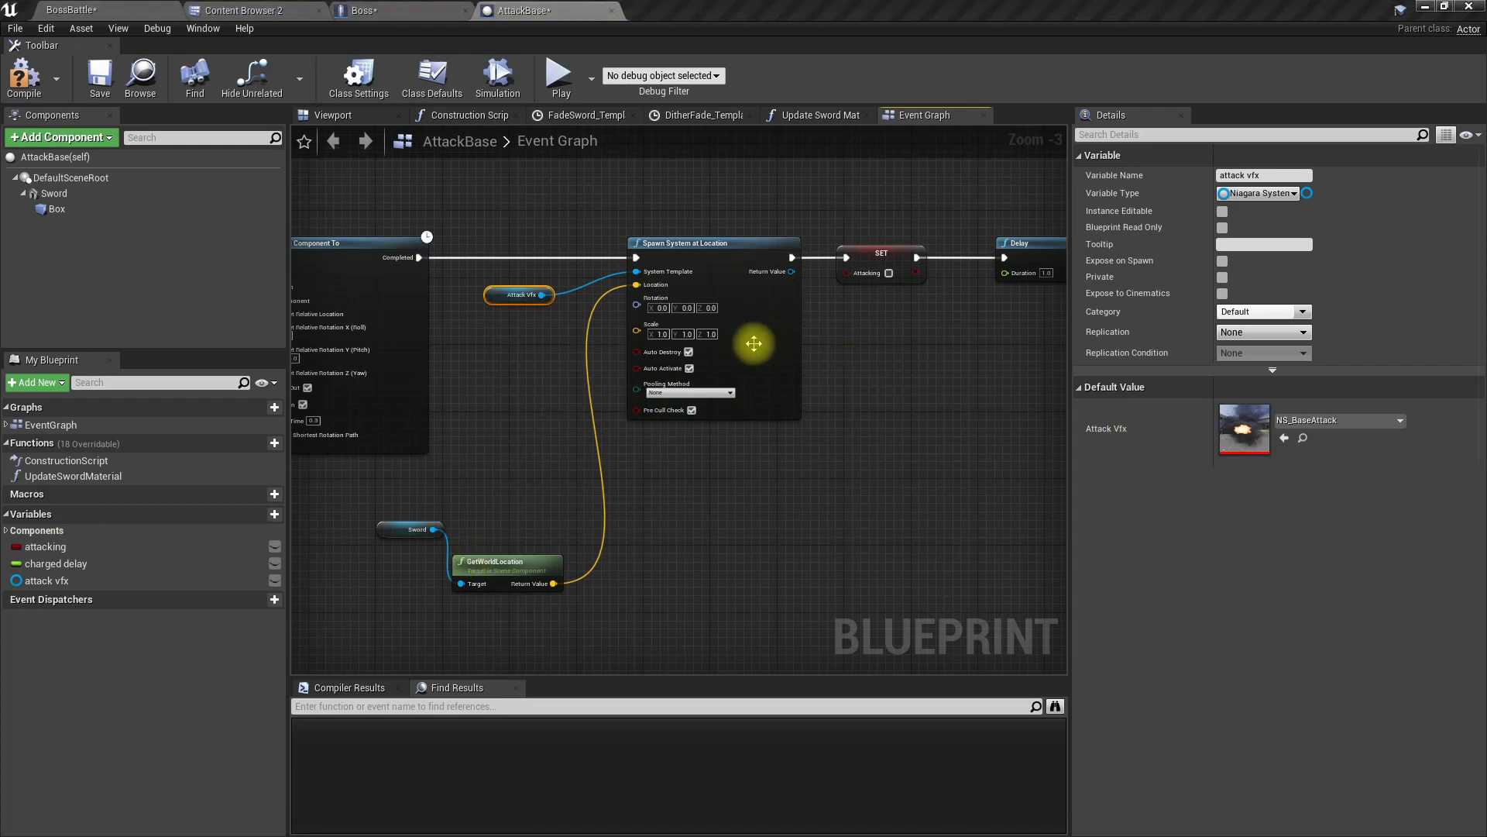
{"action": "scroll", "coordinate": [688, 402], "scroll_direction": "up", "scroll_amount": 3}
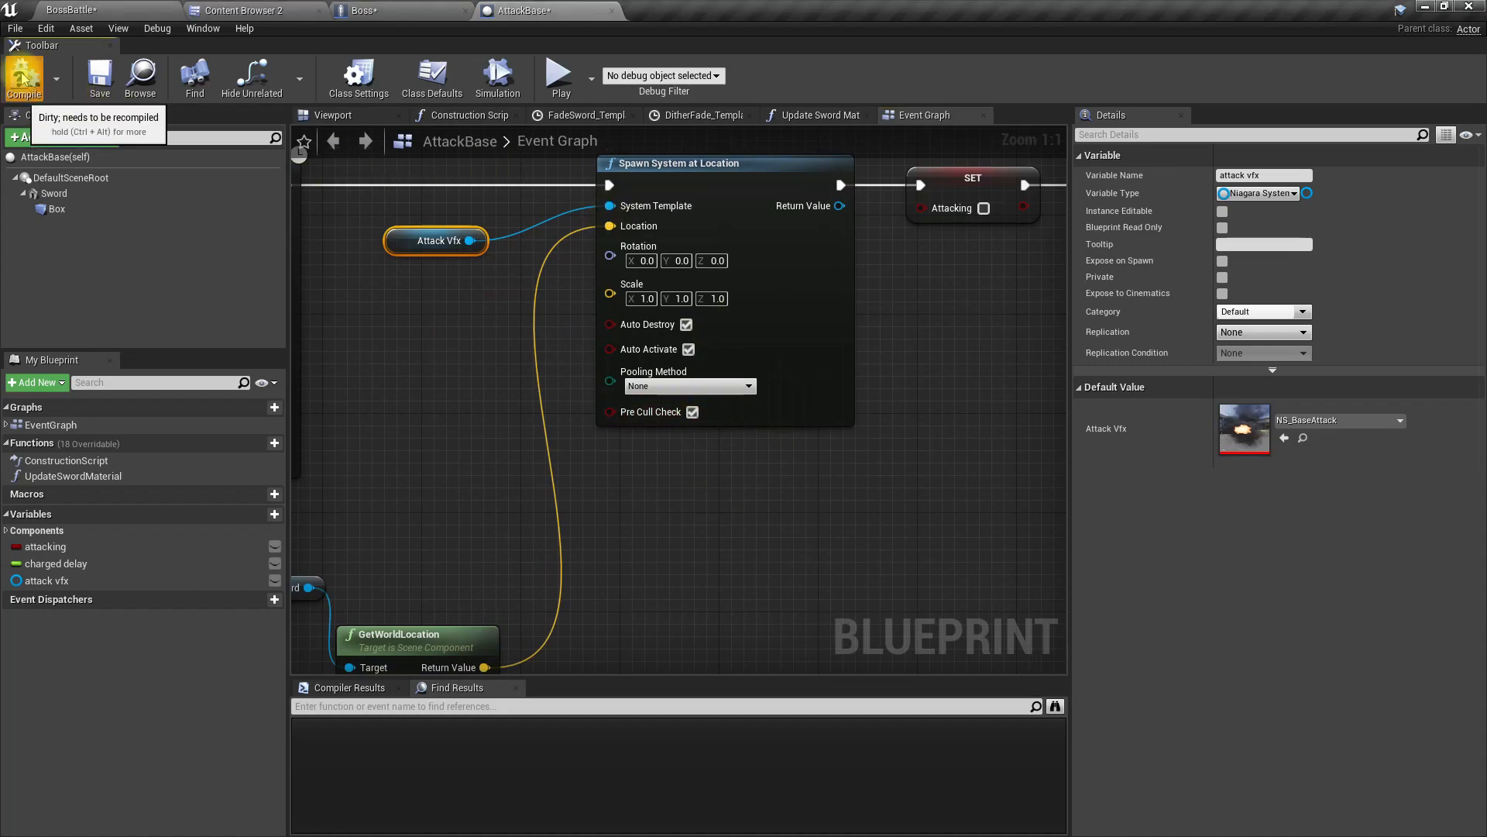
{"action": "left_click", "coordinate": [113, 9]}
{"action": "key", "text": "F11"}
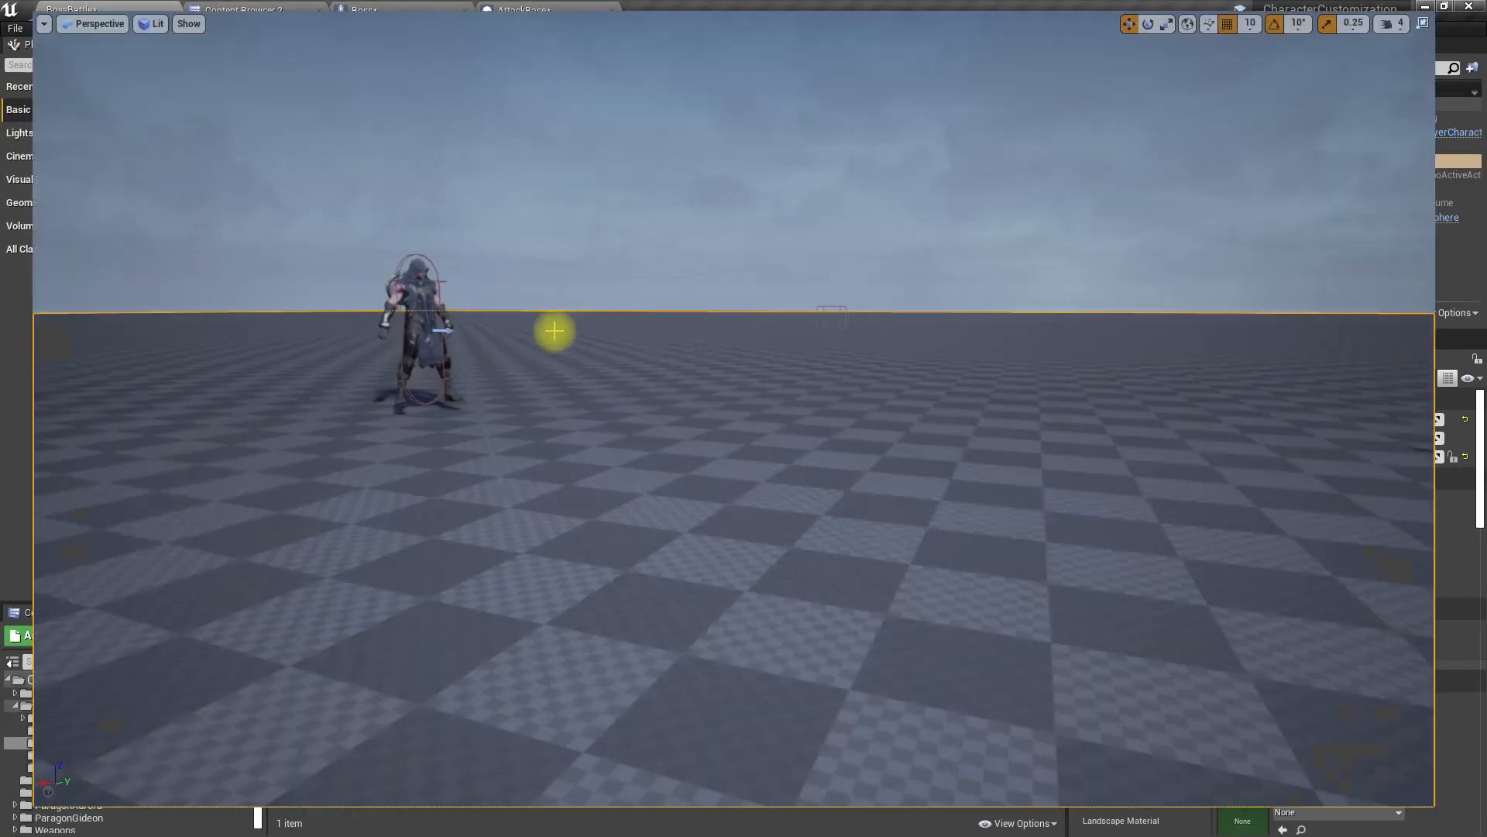
{"action": "key", "text": "F11"}
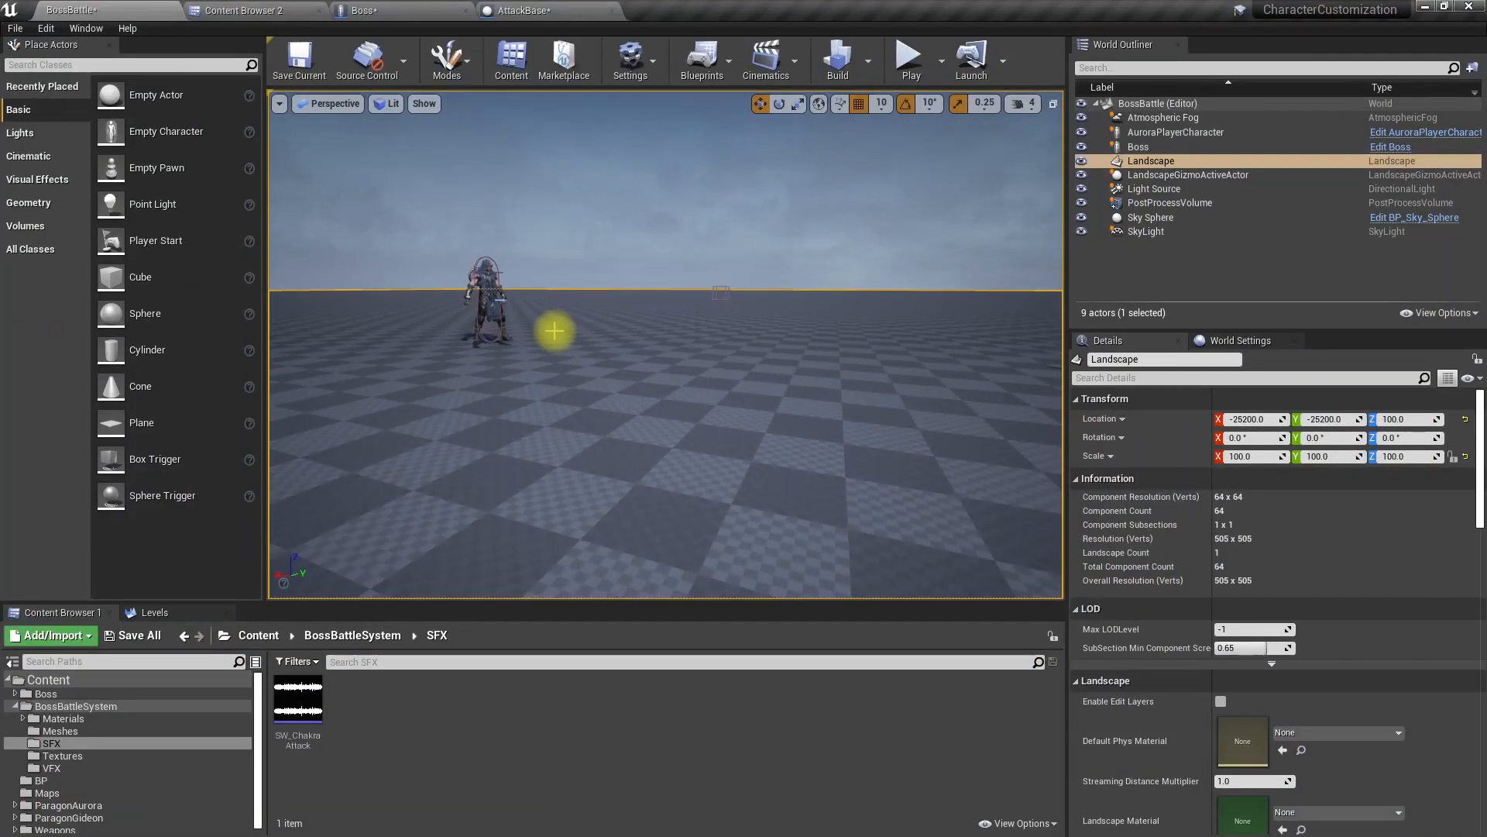
{"action": "key", "text": "F11"}
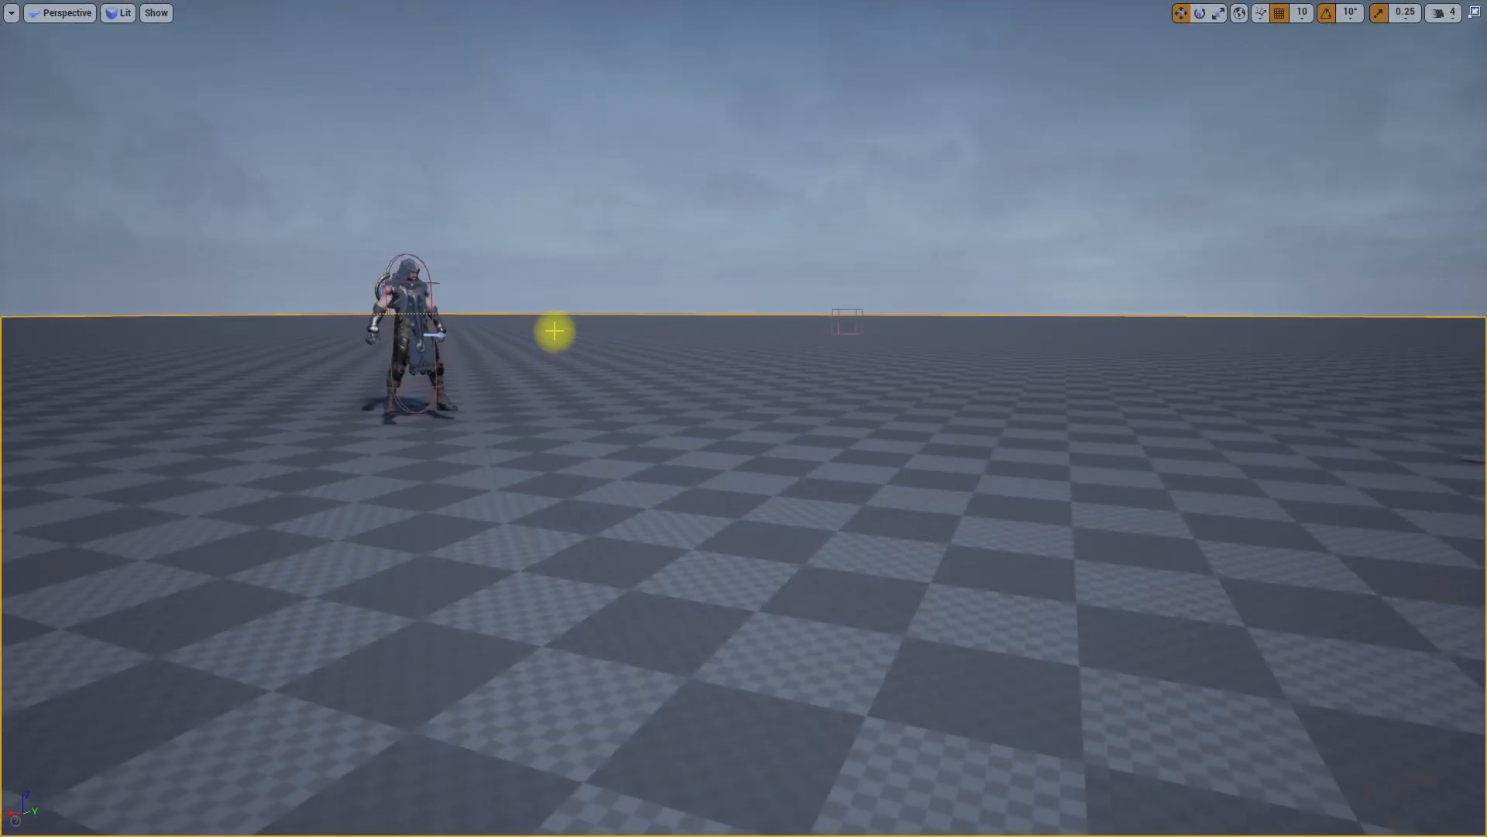
{"action": "key", "text": "F11"}
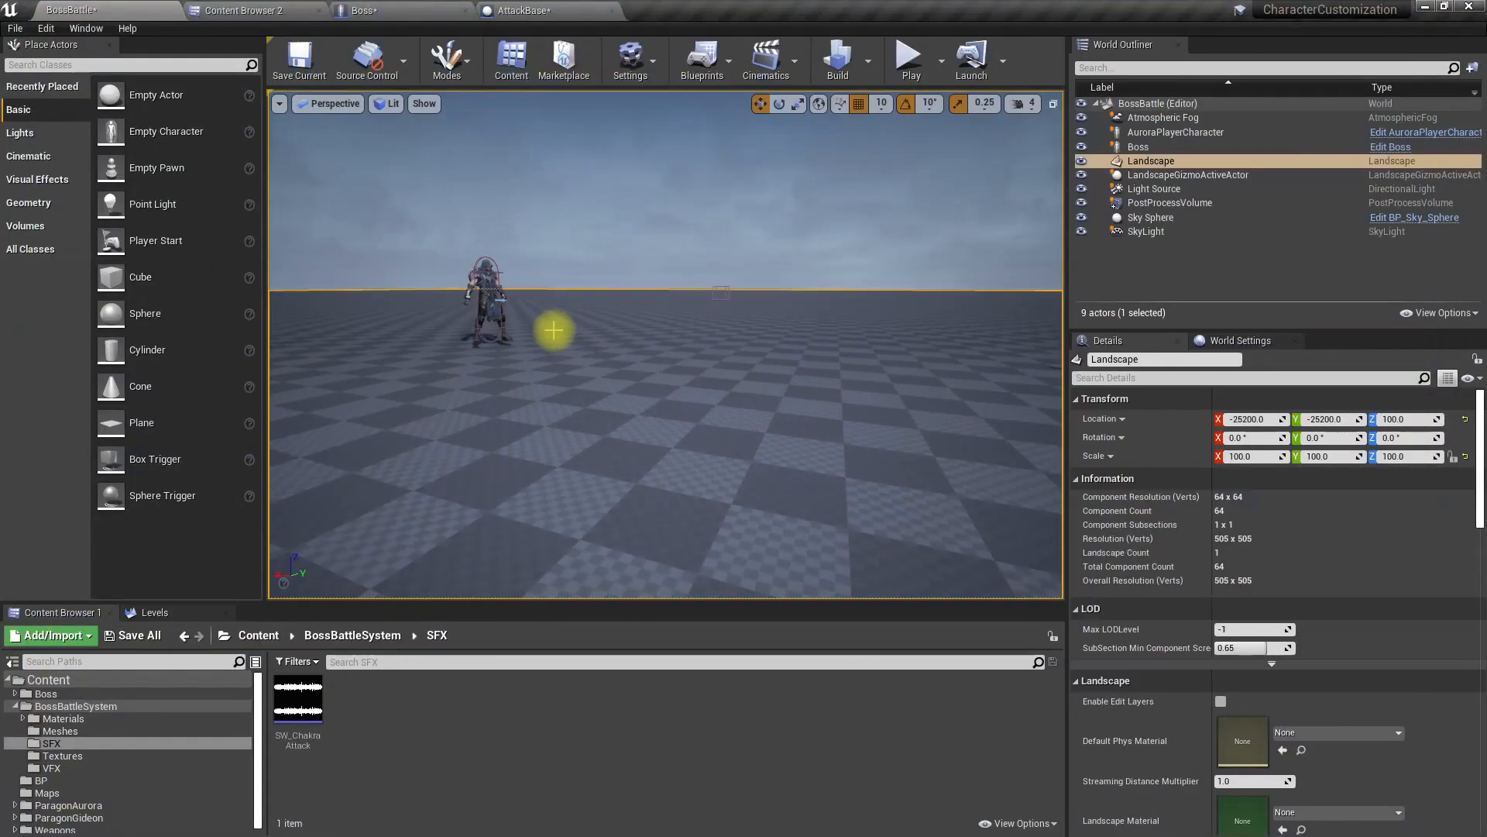
Step: Open the Attack_Javelin blueprint from the Boss folder
{"action": "left_click", "coordinate": [210, 8]}
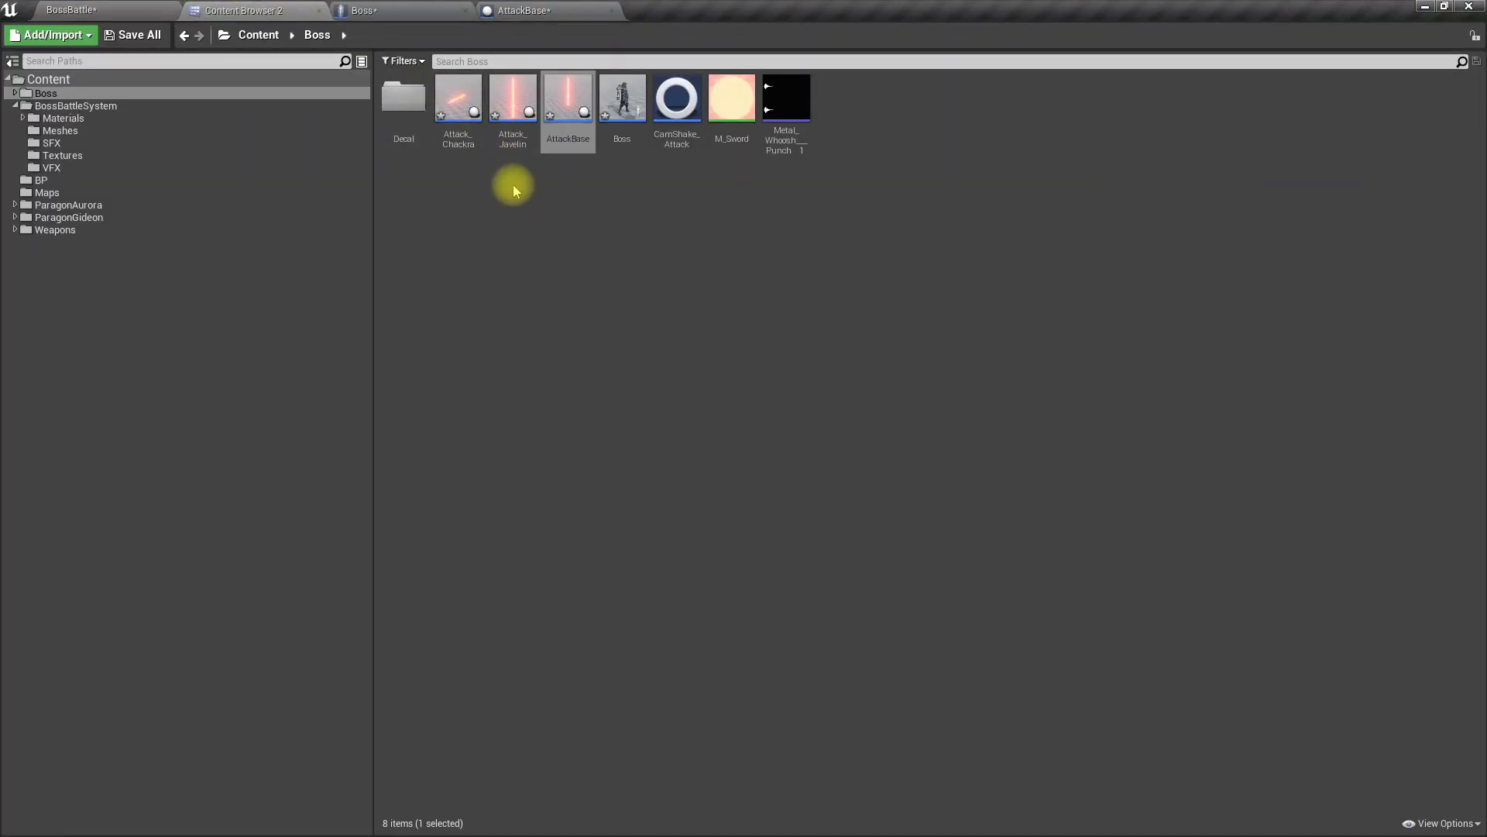
{"action": "double_click", "coordinate": [512, 147]}
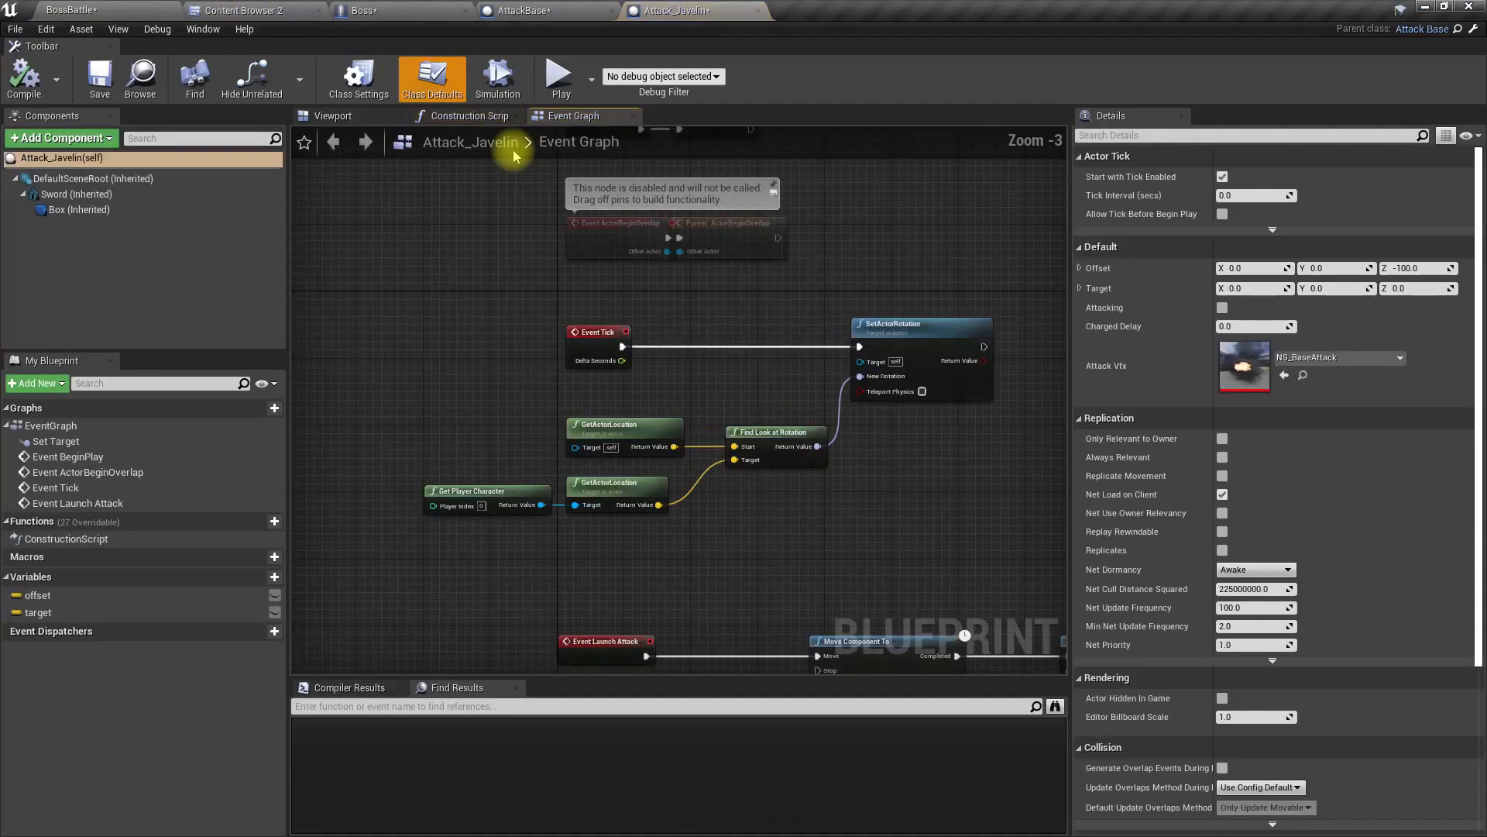
Step: Play-test the BossBattle level in full screen, running the character around while the boss throws its sword volley
{"action": "left_click", "coordinate": [146, 9]}
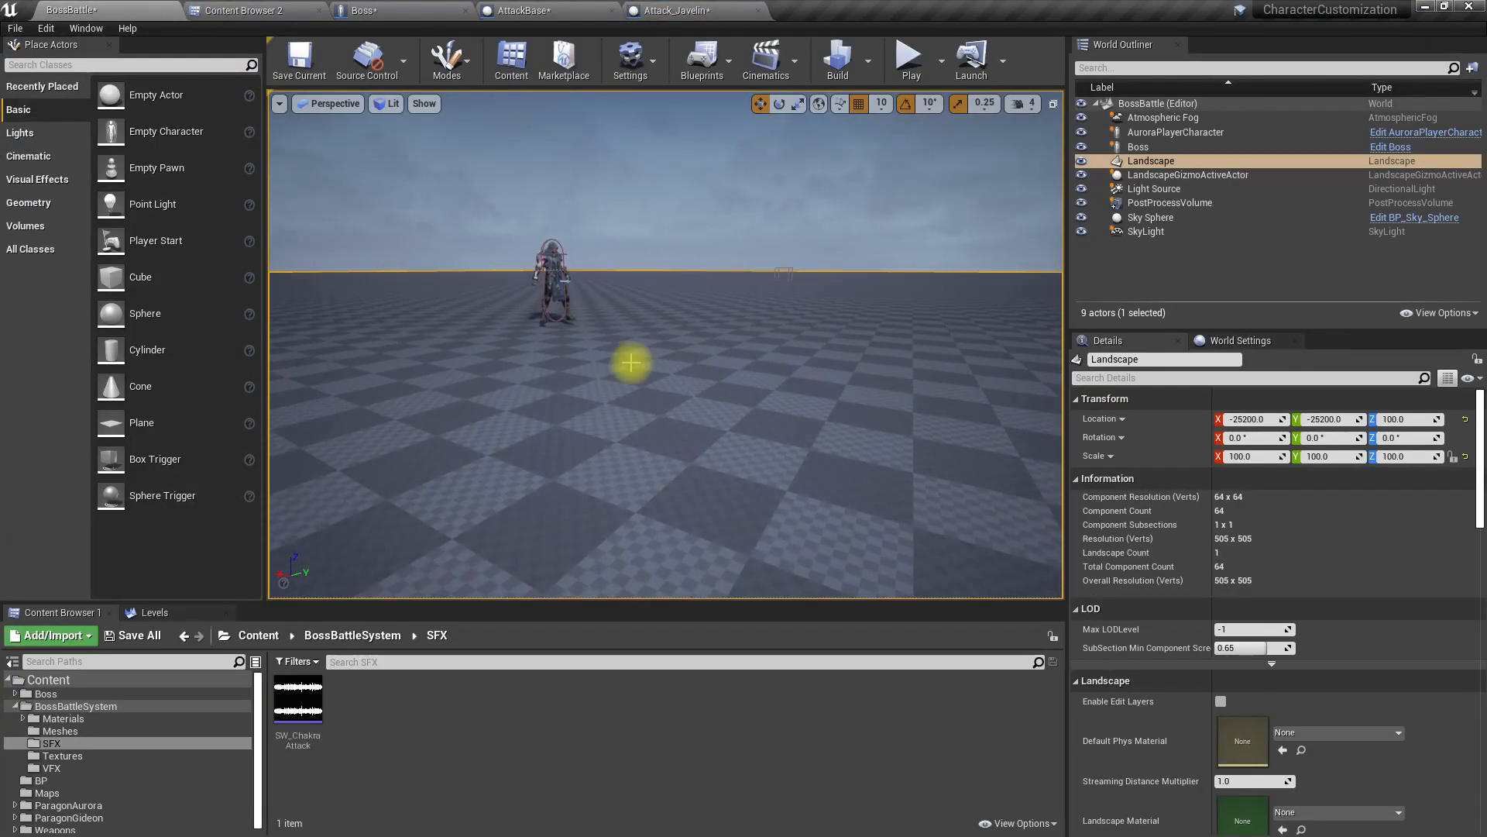
{"action": "key", "text": "F11"}
{"action": "key", "text": "alt+p"}
{"action": "left_click", "coordinate": [631, 362]}
{"action": "key", "text": "w"}
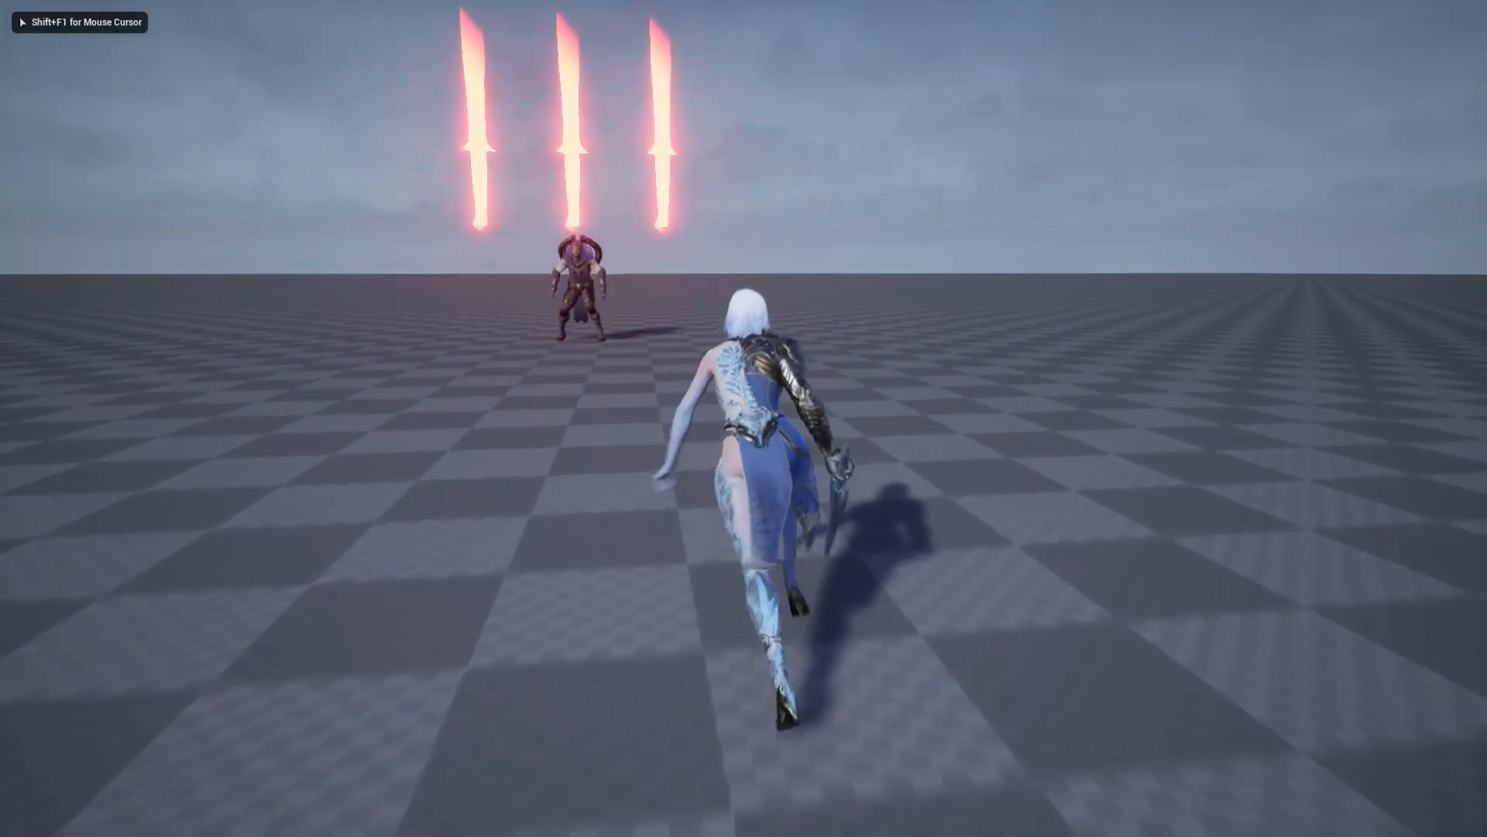
{"action": "key", "text": "d"}
{"action": "key", "text": "s"}
{"action": "key", "text": "a"}
{"action": "key", "text": "w"}
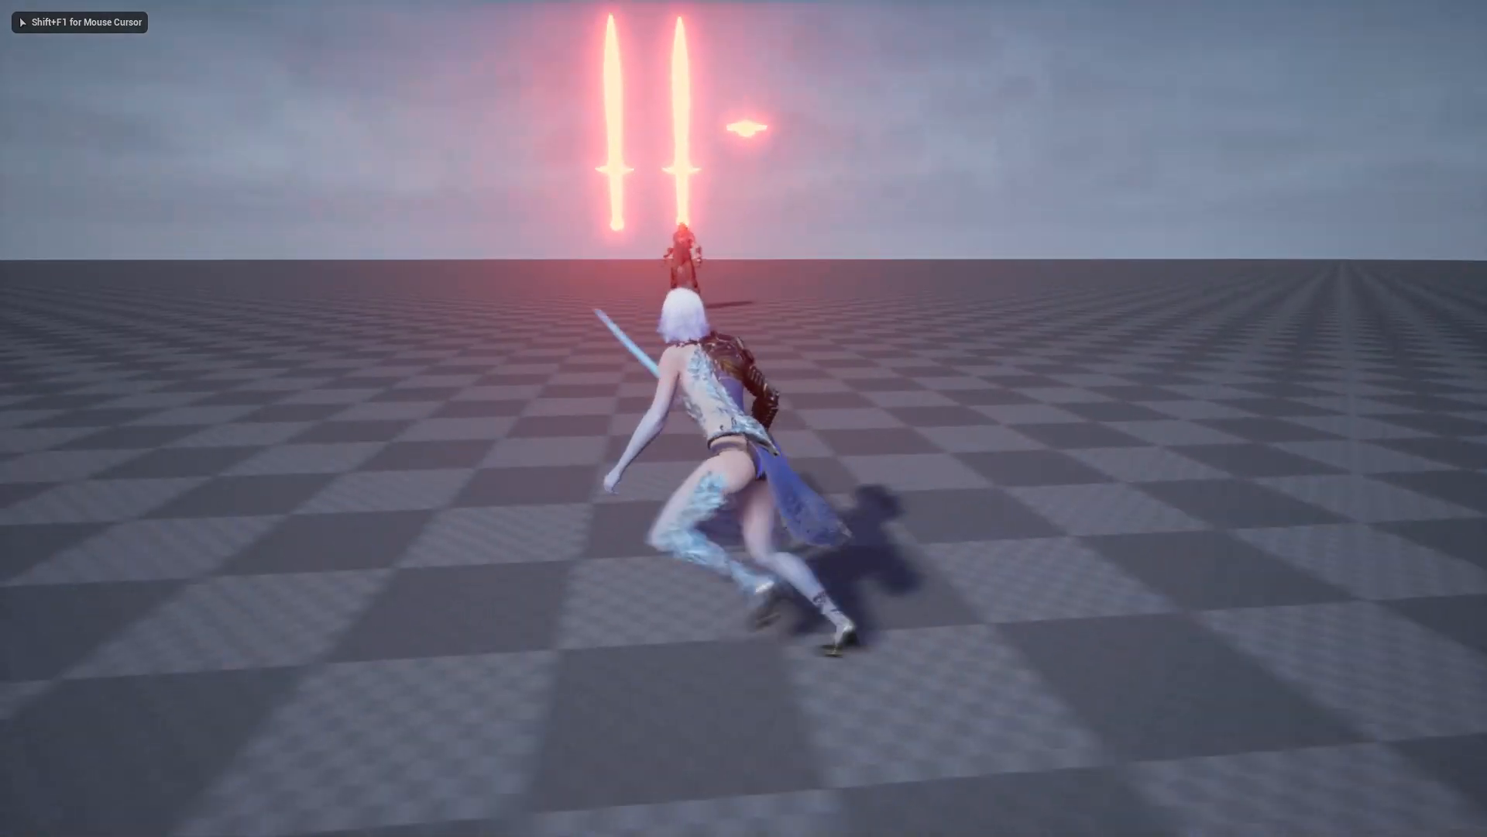
{"action": "key", "text": "a"}
{"action": "key", "text": "w"}
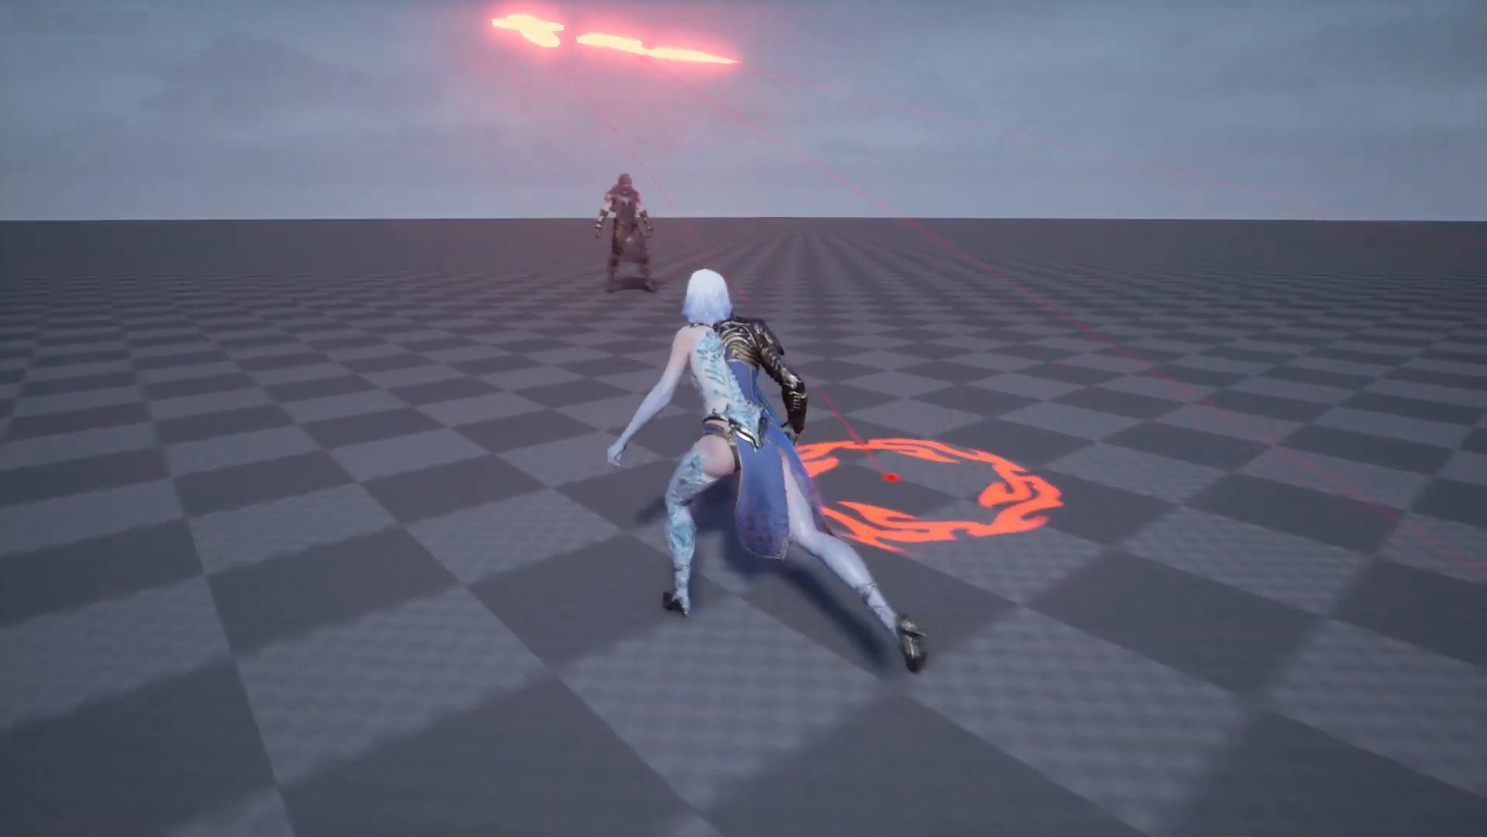
{"action": "key", "text": "w"}
{"action": "key", "text": "a"}
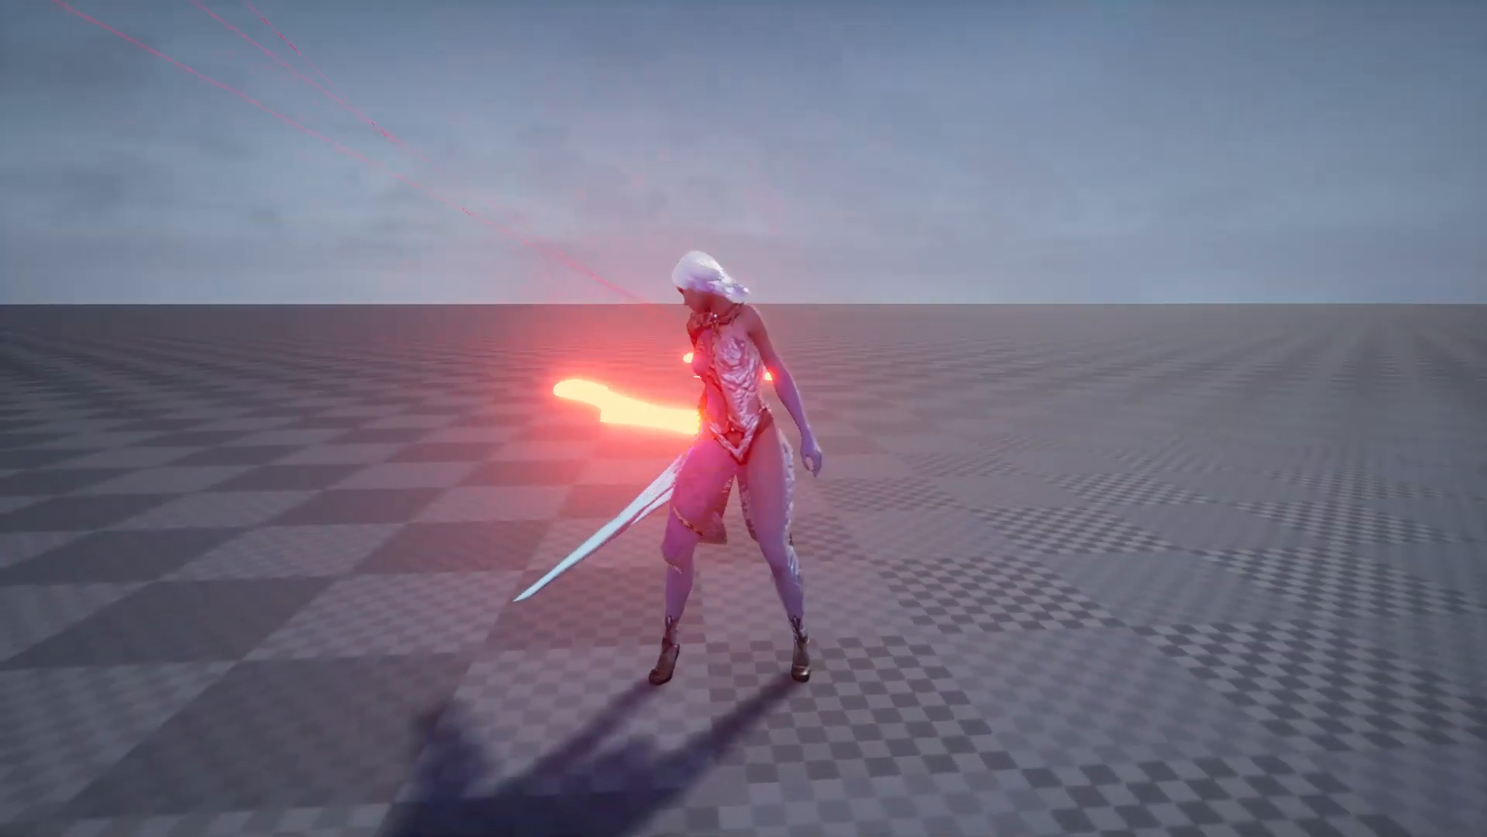
Step: Move close to the boss to check the visual effect of its single-sword attack, and end the play test
{"action": "key", "text": "w"}
{"action": "key", "text": "d"}
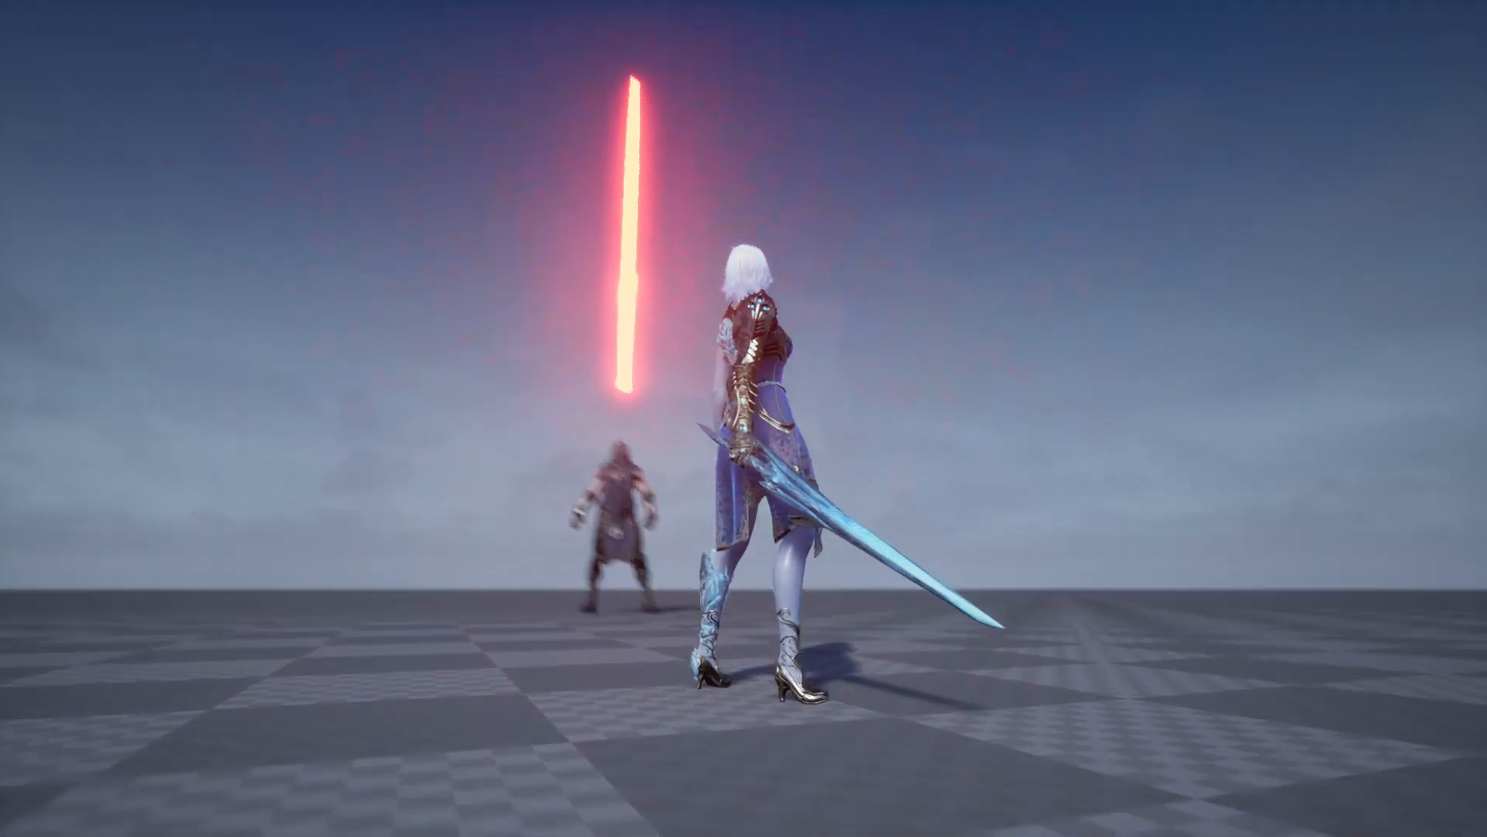
{"action": "key", "text": "space"}
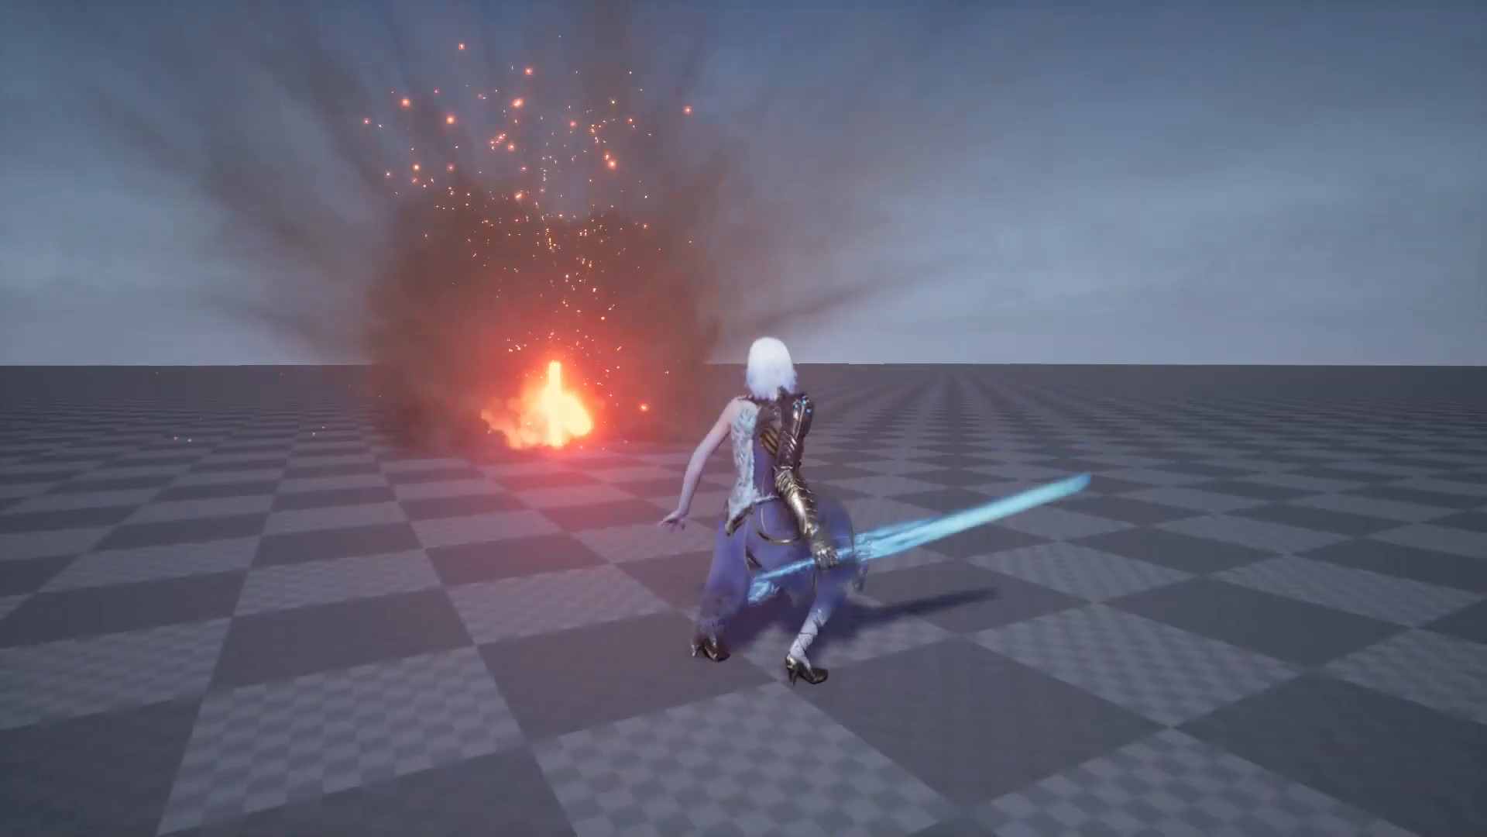
{"action": "key", "text": "w"}
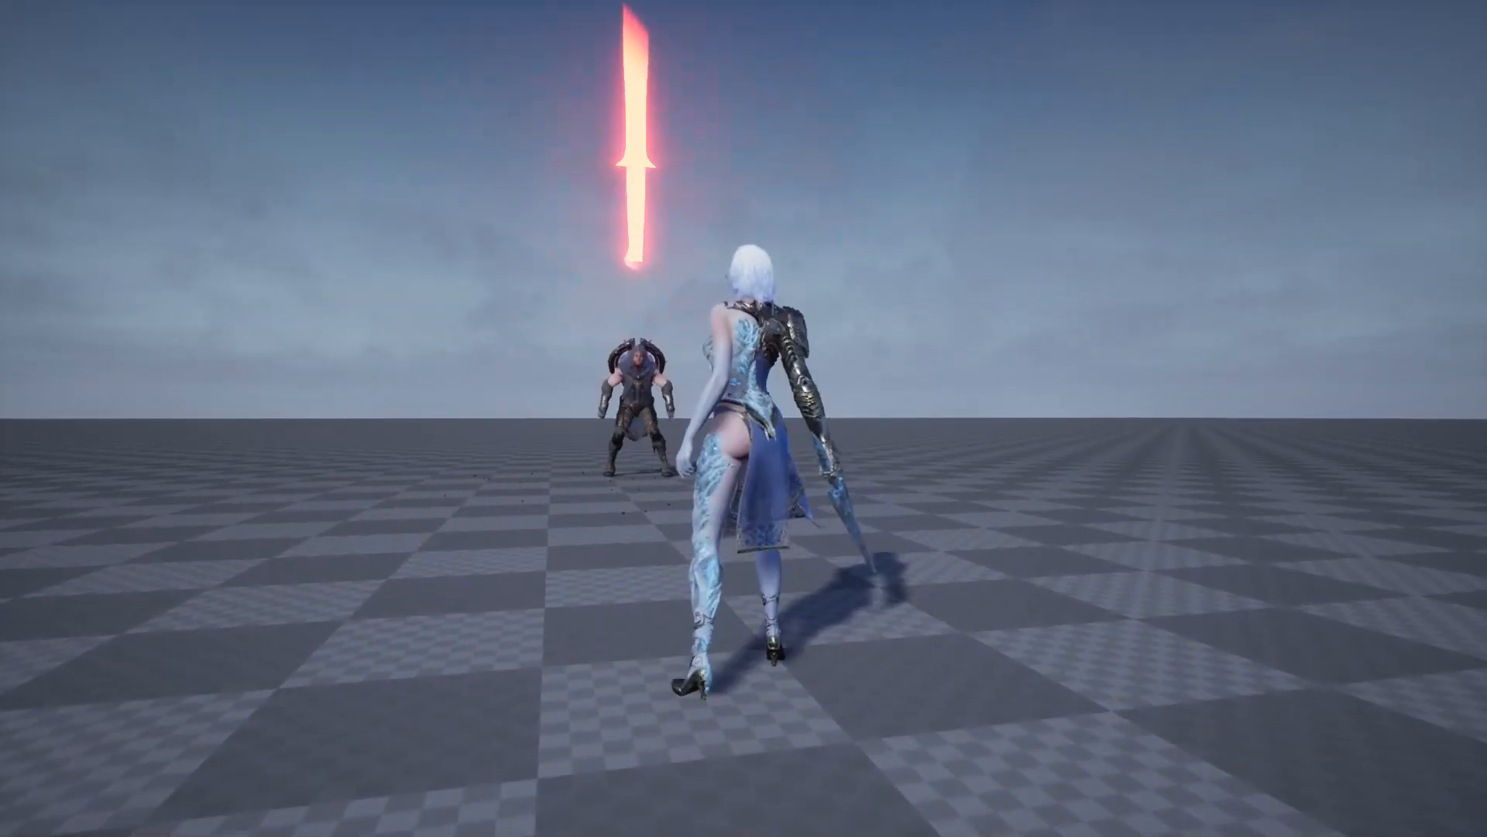
{"action": "key", "text": "space"}
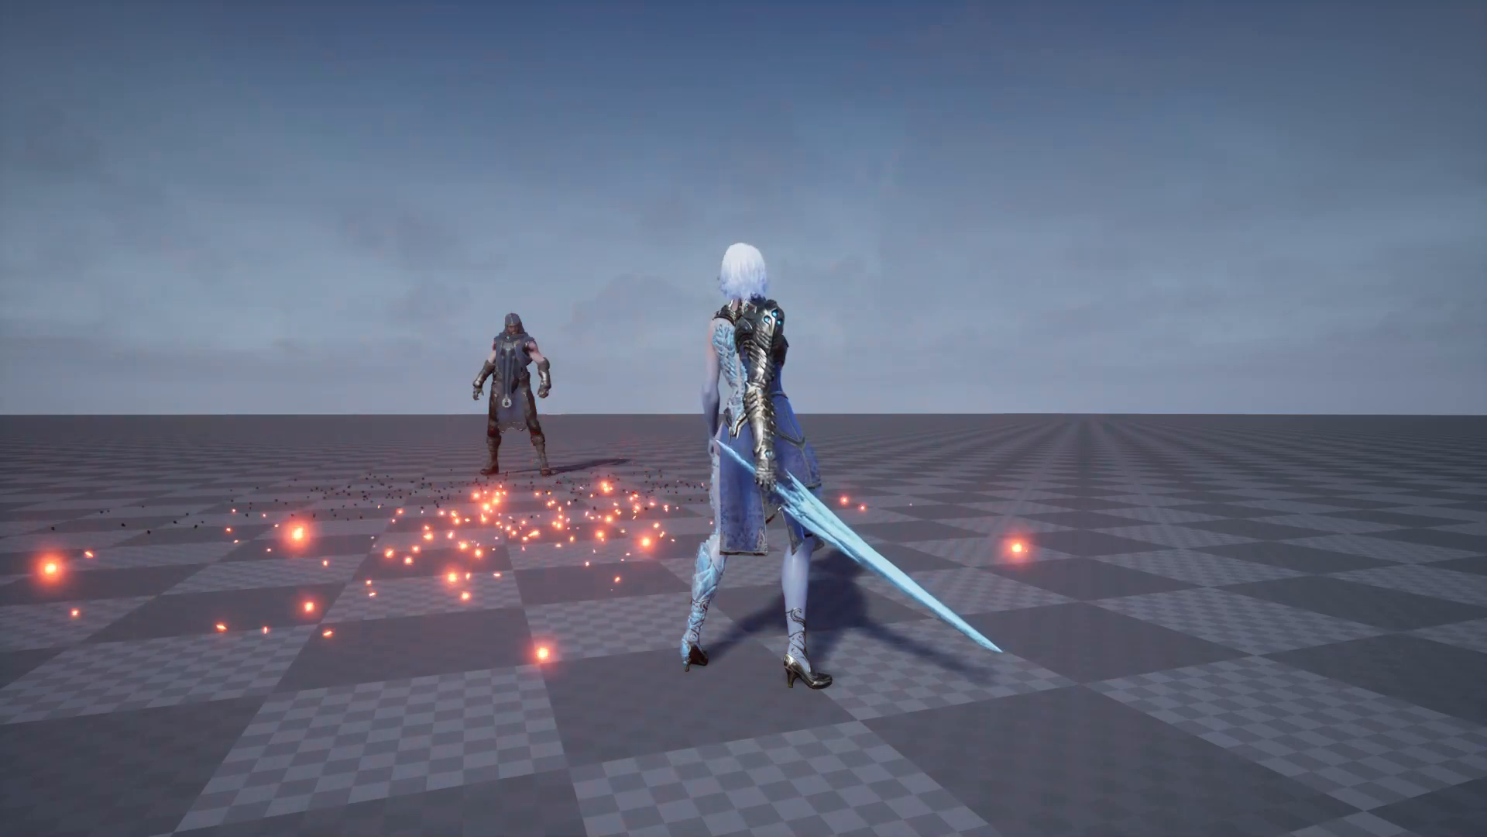
{"action": "key", "text": "Escape"}
{"action": "mouse_move", "coordinate": [424, 316]}
{"action": "right_mouse_down"}
{"action": "mouse_move", "coordinate": [460, 326]}
{"action": "mouse_move", "coordinate": [434, 323]}
{"action": "right_mouse_up"}
{"action": "key", "text": "F11"}
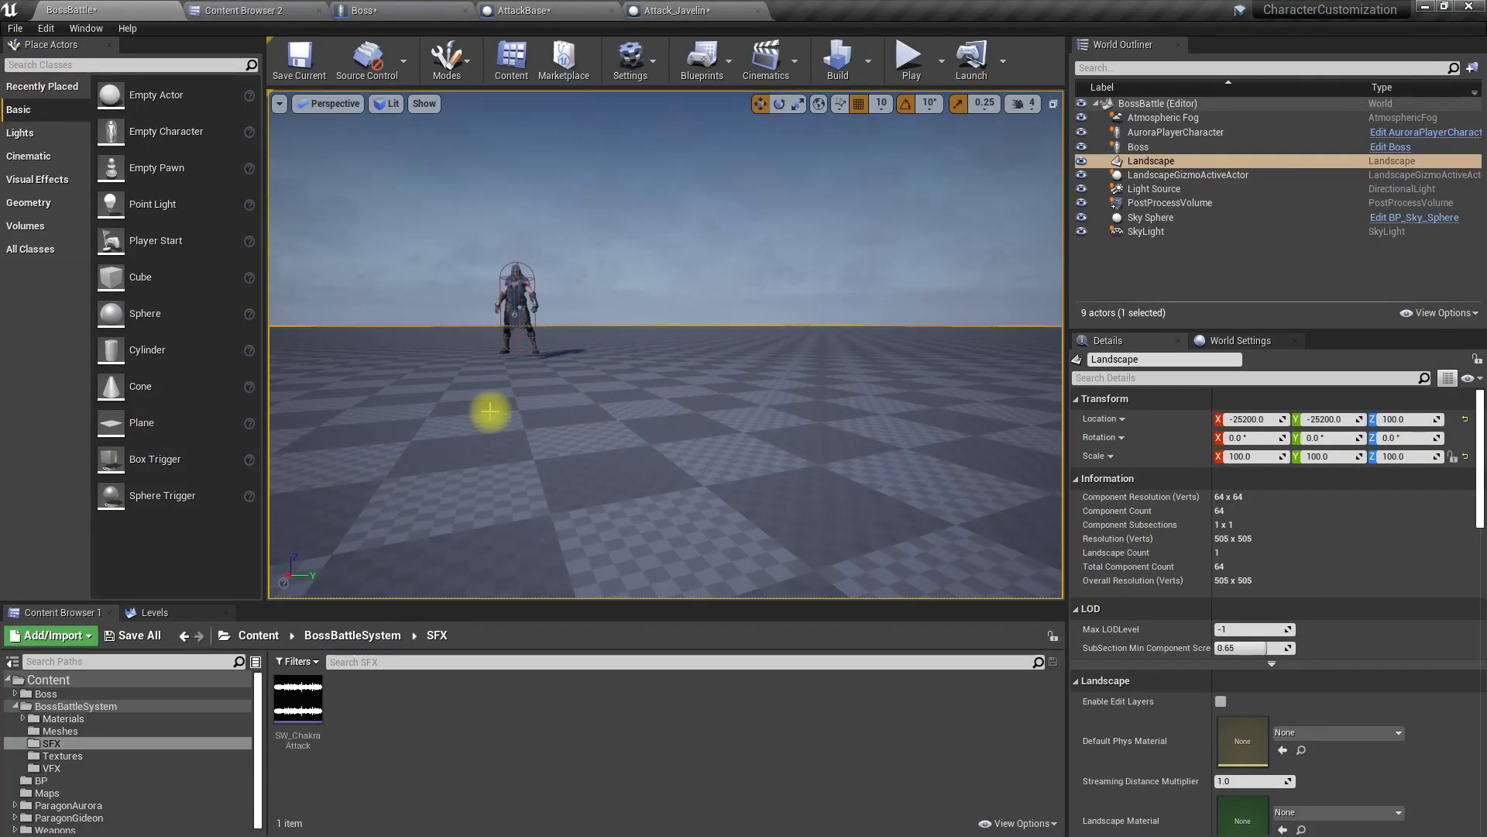
Step: Assign the NS_Javelin Niagara system as the Attack Vfx default of the Attack_Javelin blueprint
{"action": "left_click", "coordinate": [686, 11]}
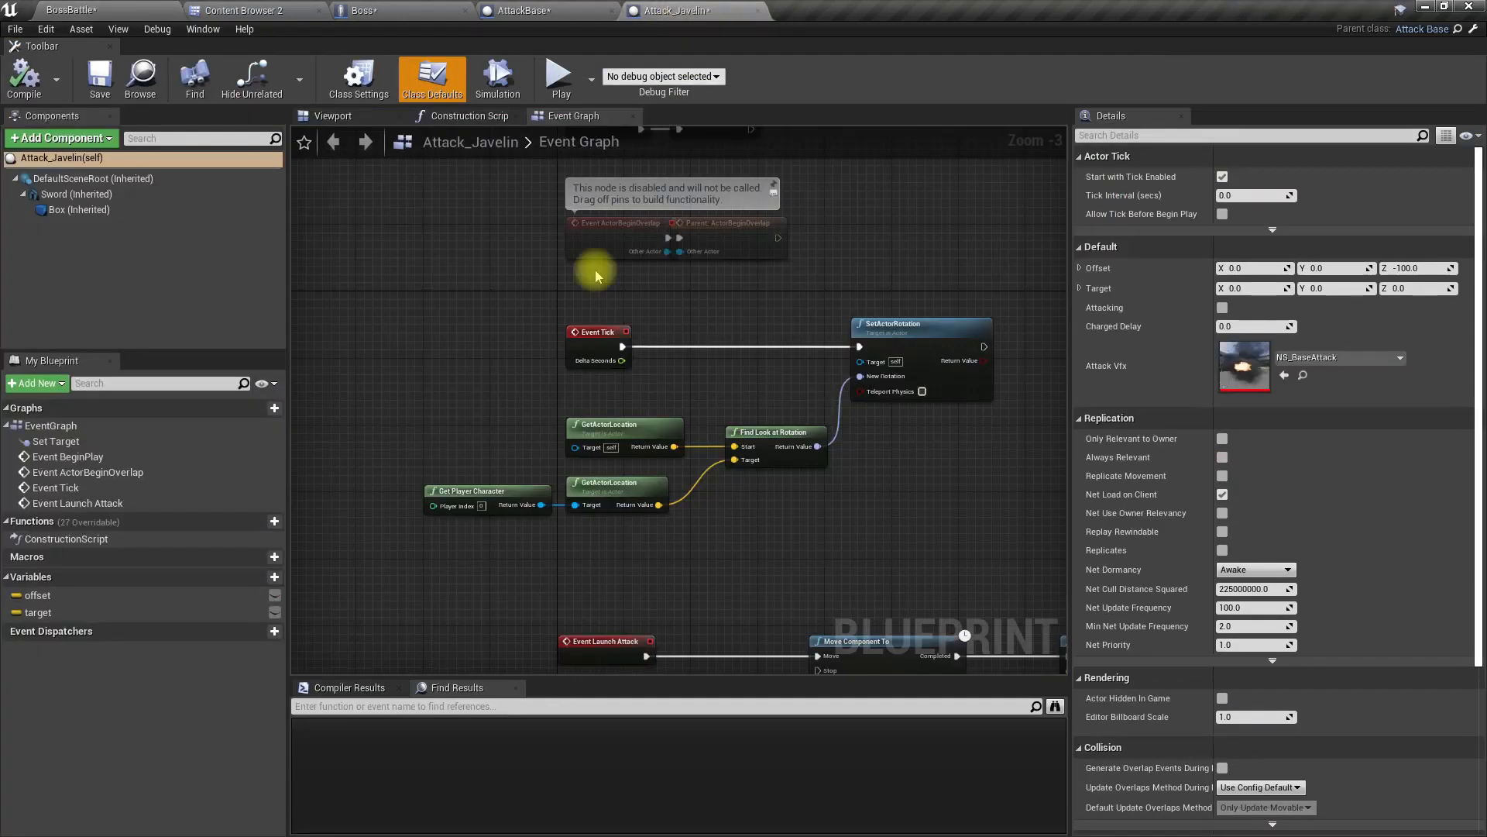
{"action": "left_click", "coordinate": [341, 115]}
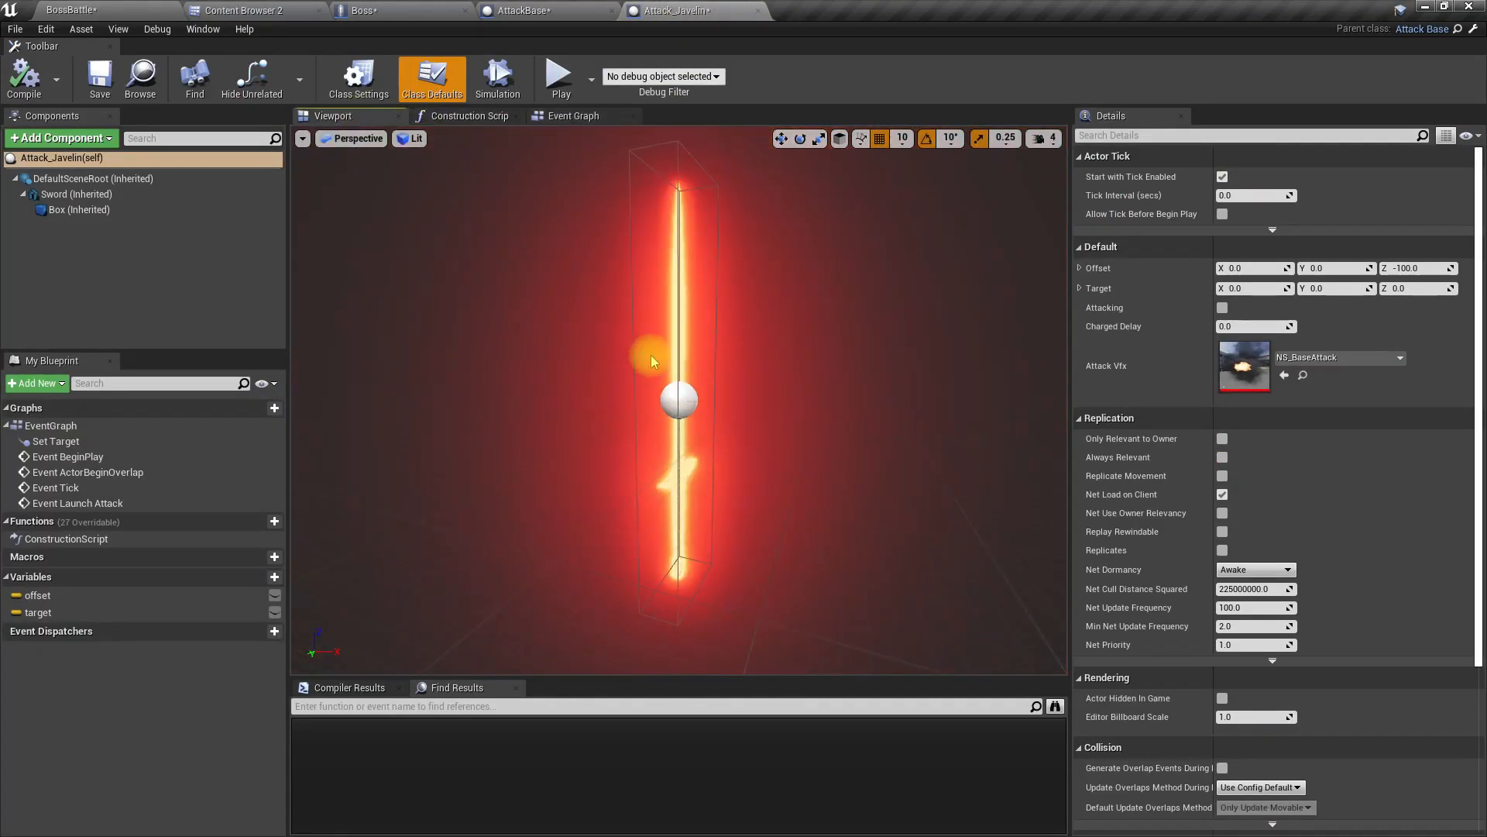
{"action": "left_click", "coordinate": [120, 9]}
{"action": "left_click", "coordinate": [236, 10]}
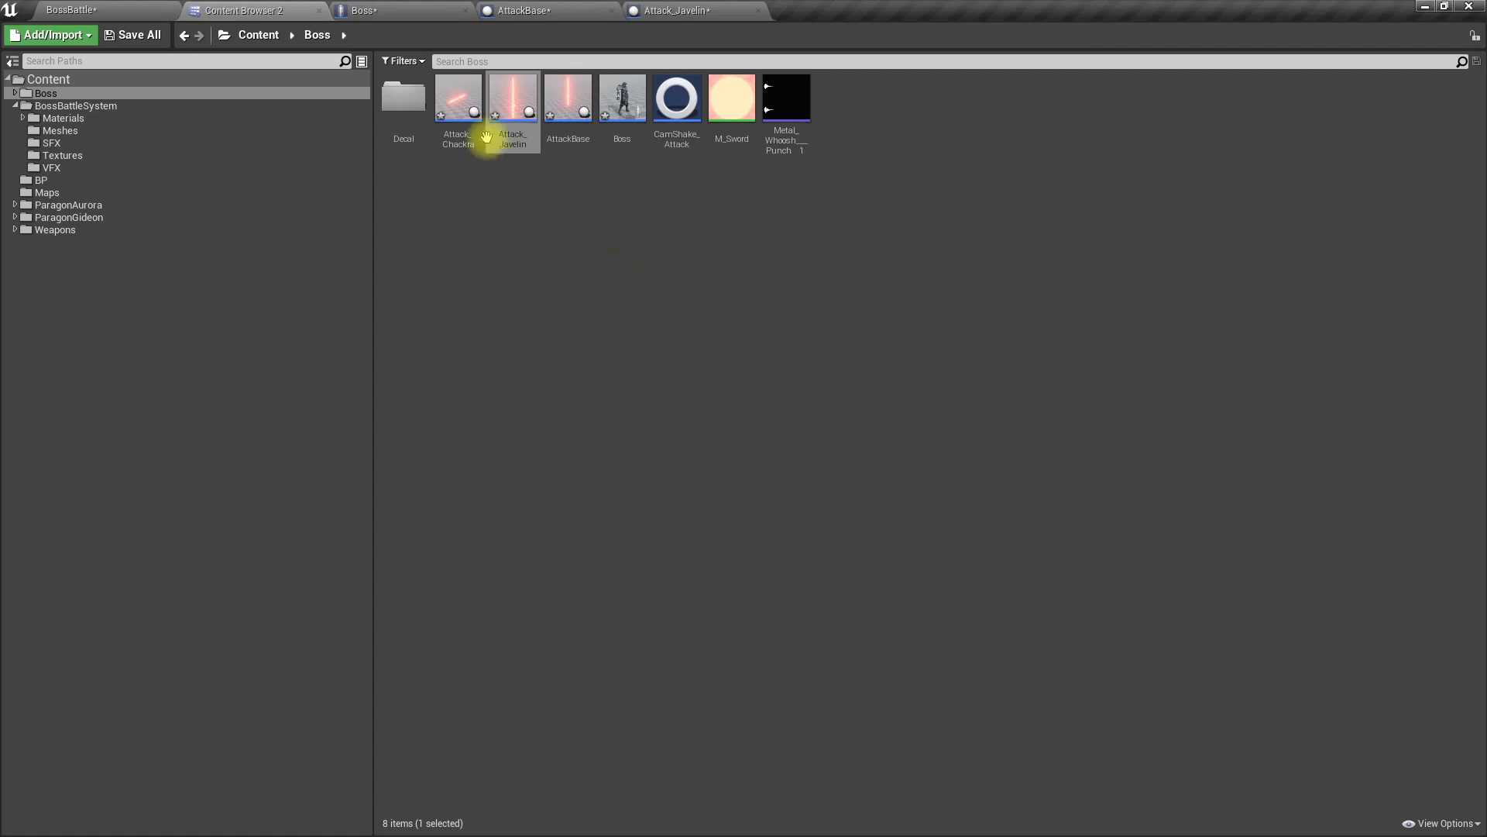
{"action": "double_click", "coordinate": [514, 109]}
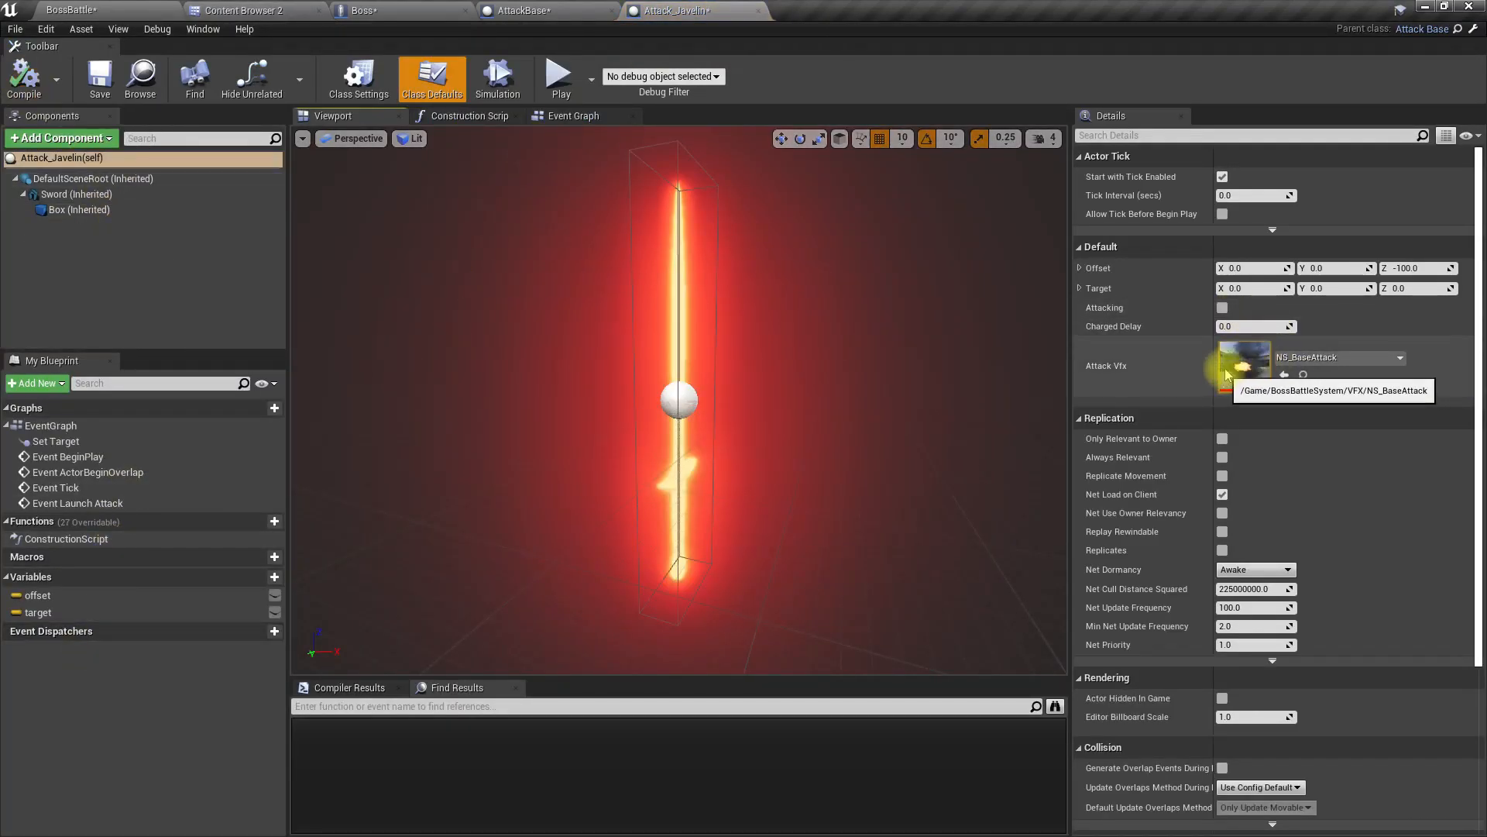
{"action": "left_click", "coordinate": [1311, 358]}
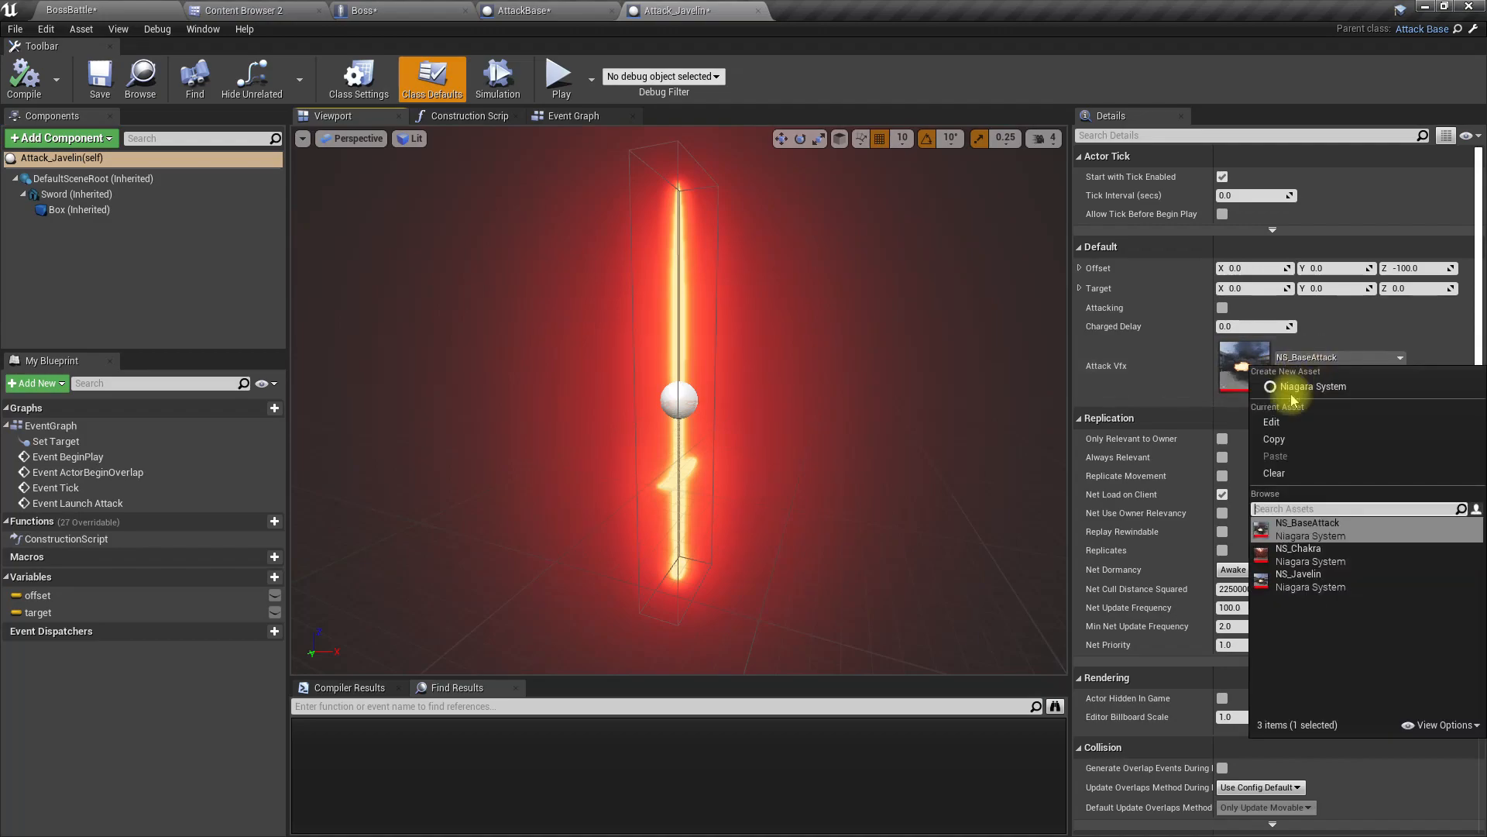
{"action": "left_click", "coordinate": [1309, 579]}
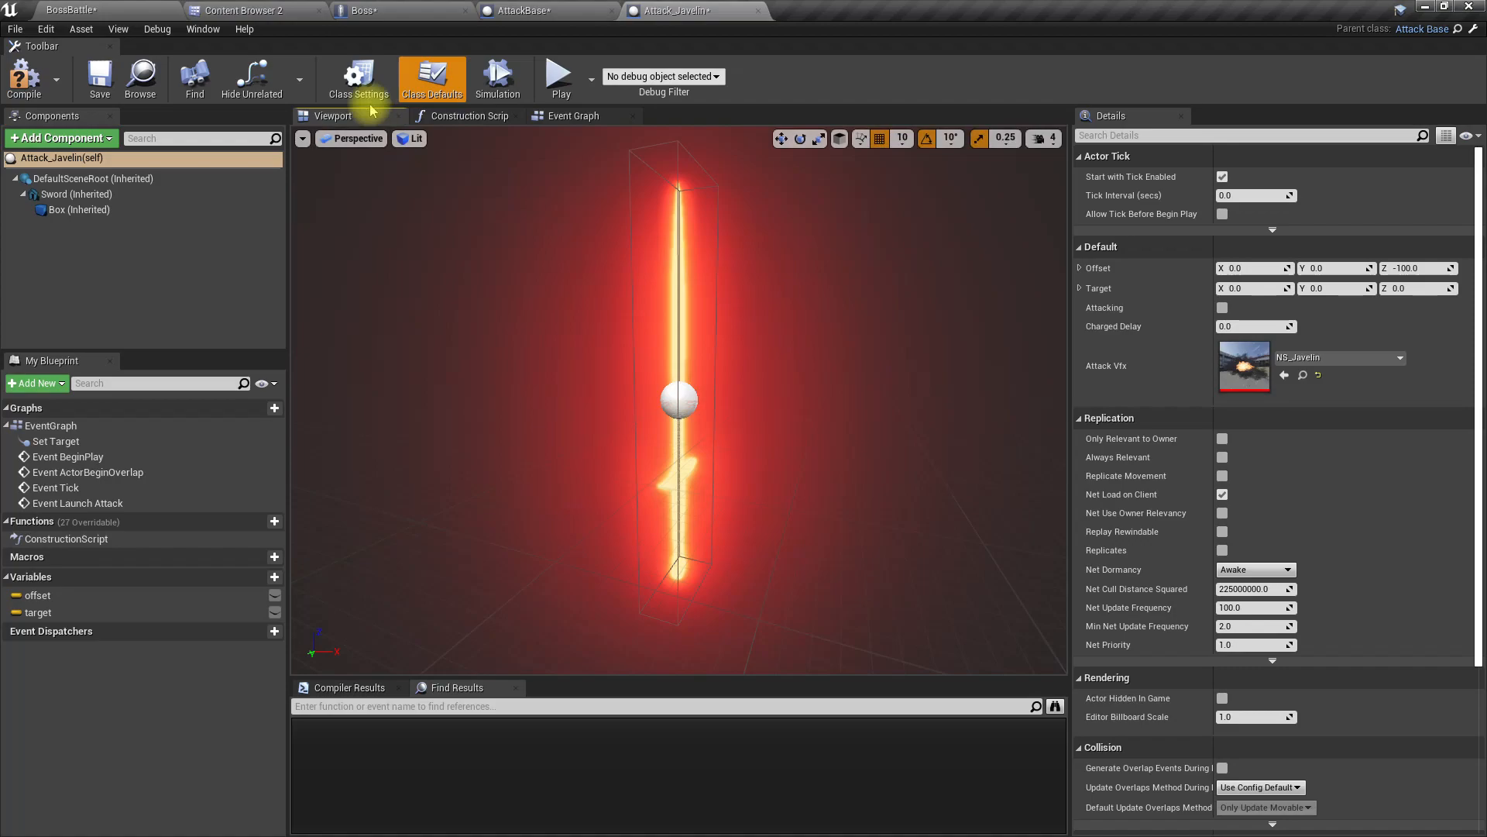
Step: Examine the node chain in Attack_Javelin's Event Graph from Set Actor Tick Enabled through Move Component To up to Fade Out
{"action": "left_click", "coordinate": [551, 120]}
{"action": "right_click_drag", "start_coordinate": [736, 504], "coordinate": [714, 385]}
{"action": "right_click_drag", "start_coordinate": [911, 464], "coordinate": [257, 525]}
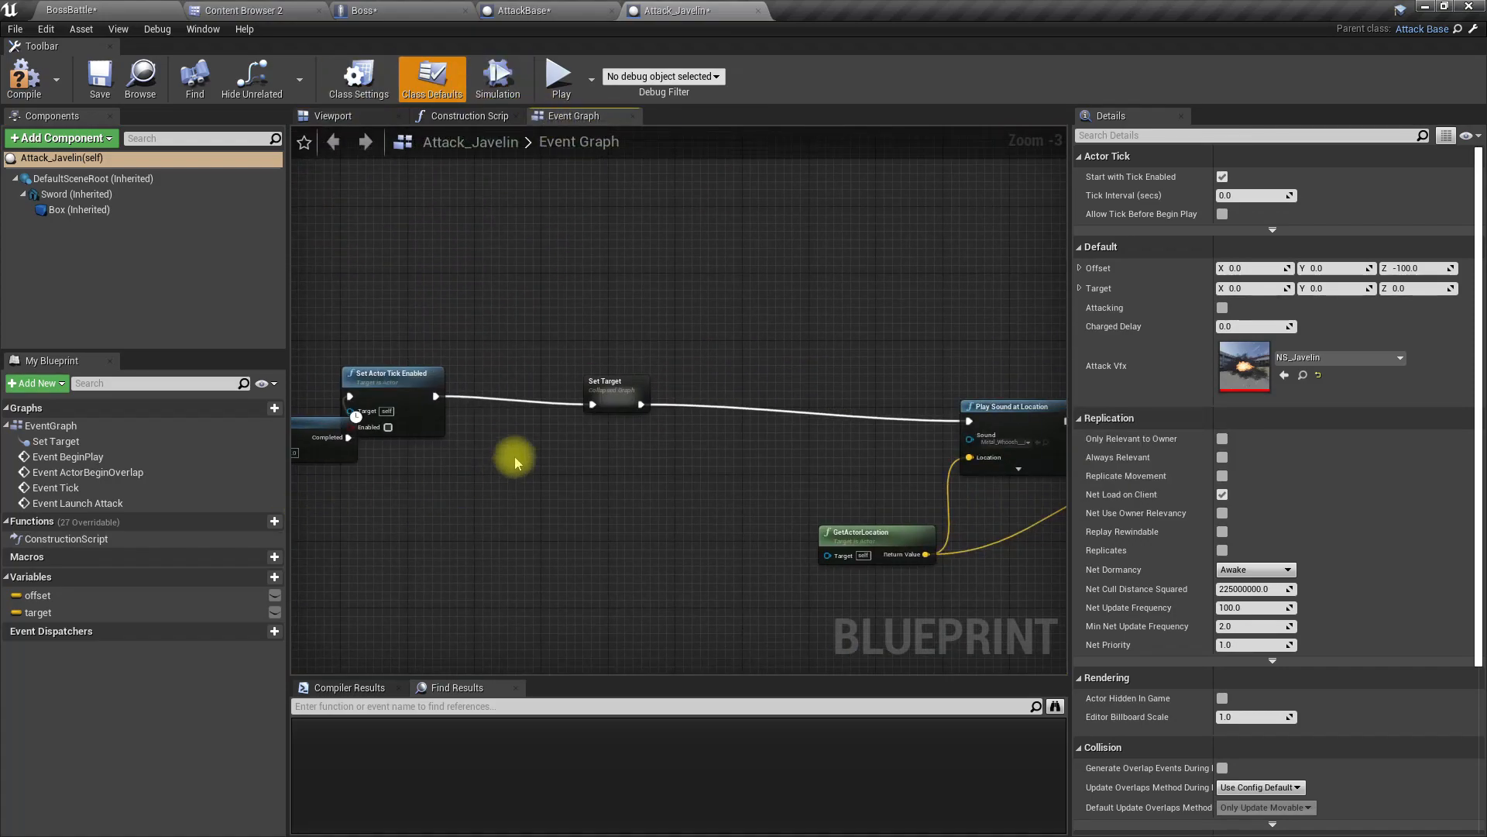
{"action": "left_click_drag", "start_coordinate": [583, 466], "coordinate": [502, 429]}
{"action": "right_click_drag", "start_coordinate": [645, 358], "coordinate": [229, 328]}
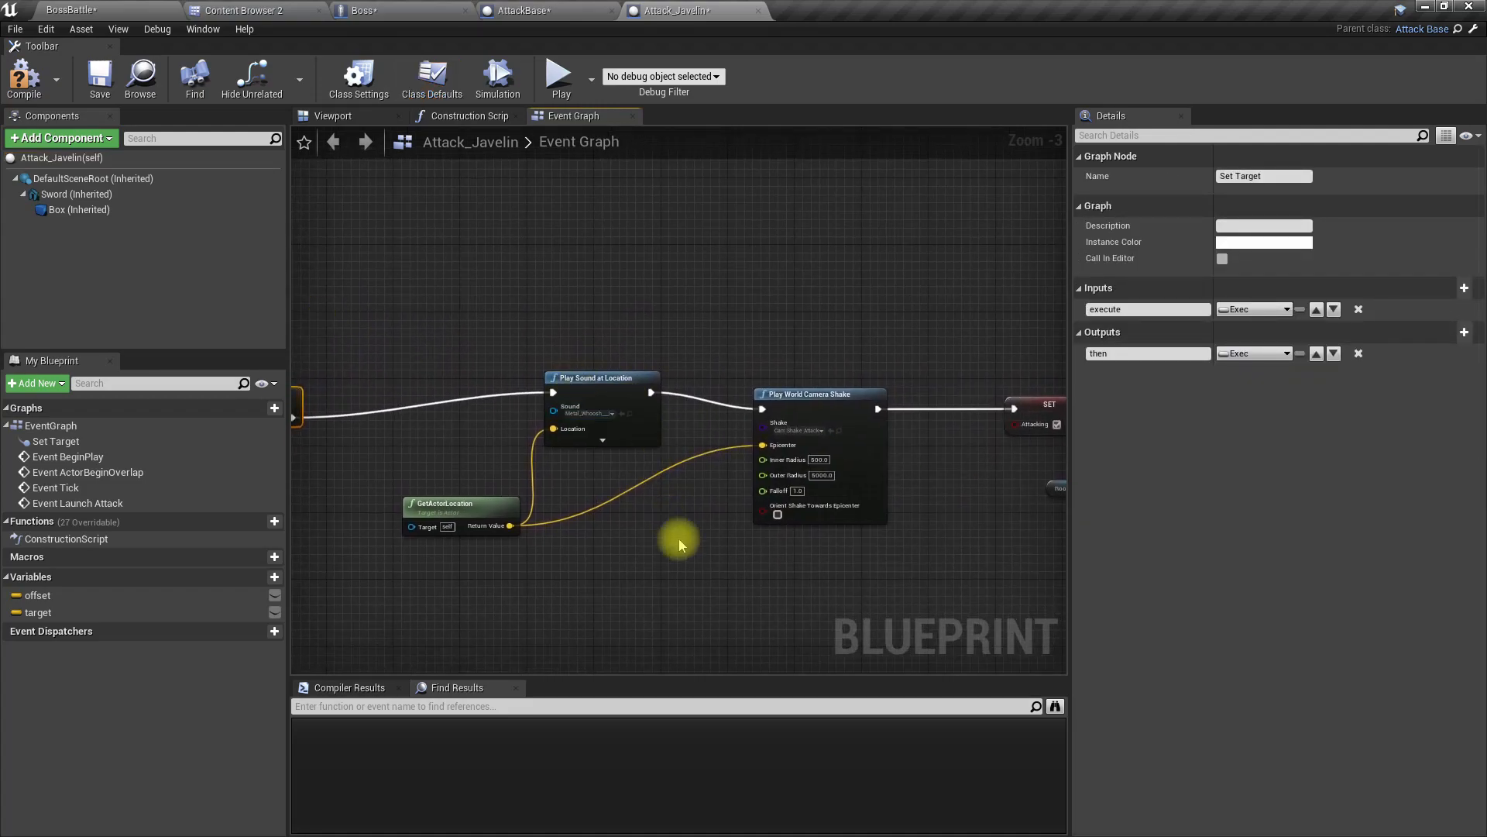
{"action": "right_click_drag", "start_coordinate": [679, 539], "coordinate": [217, 538]}
{"action": "right_click_drag", "start_coordinate": [773, 541], "coordinate": [335, 525]}
{"action": "scroll", "coordinate": [620, 462], "scroll_direction": "up", "scroll_amount": 2}
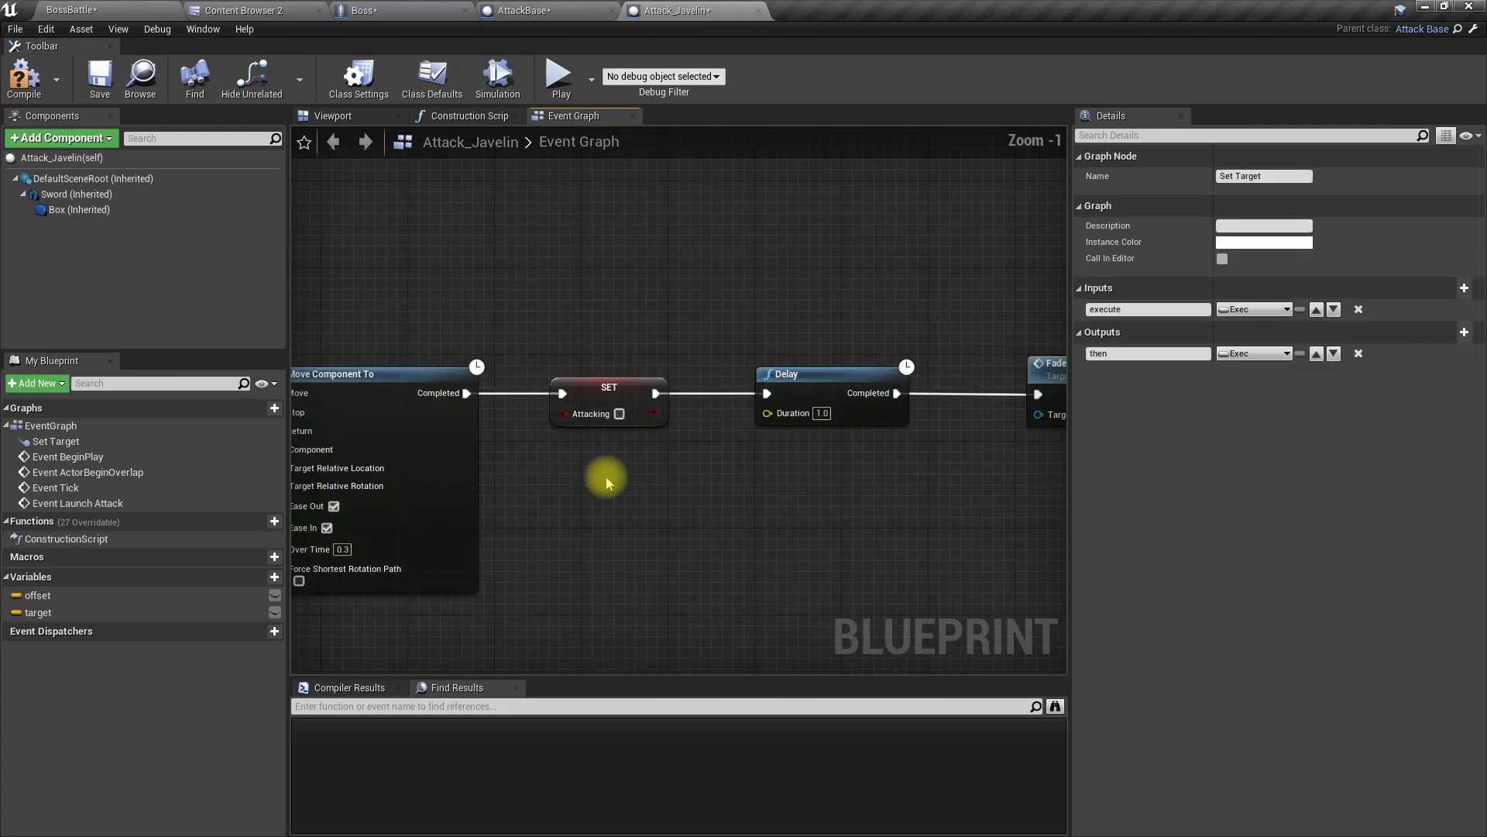
{"action": "right_click_drag", "start_coordinate": [620, 463], "coordinate": [1037, 471]}
{"action": "left_click_drag", "start_coordinate": [460, 476], "coordinate": [757, 613]}
{"action": "right_click_drag", "start_coordinate": [985, 459], "coordinate": [309, 395]}
{"action": "scroll", "coordinate": [475, 407], "scroll_direction": "down", "scroll_amount": 2}
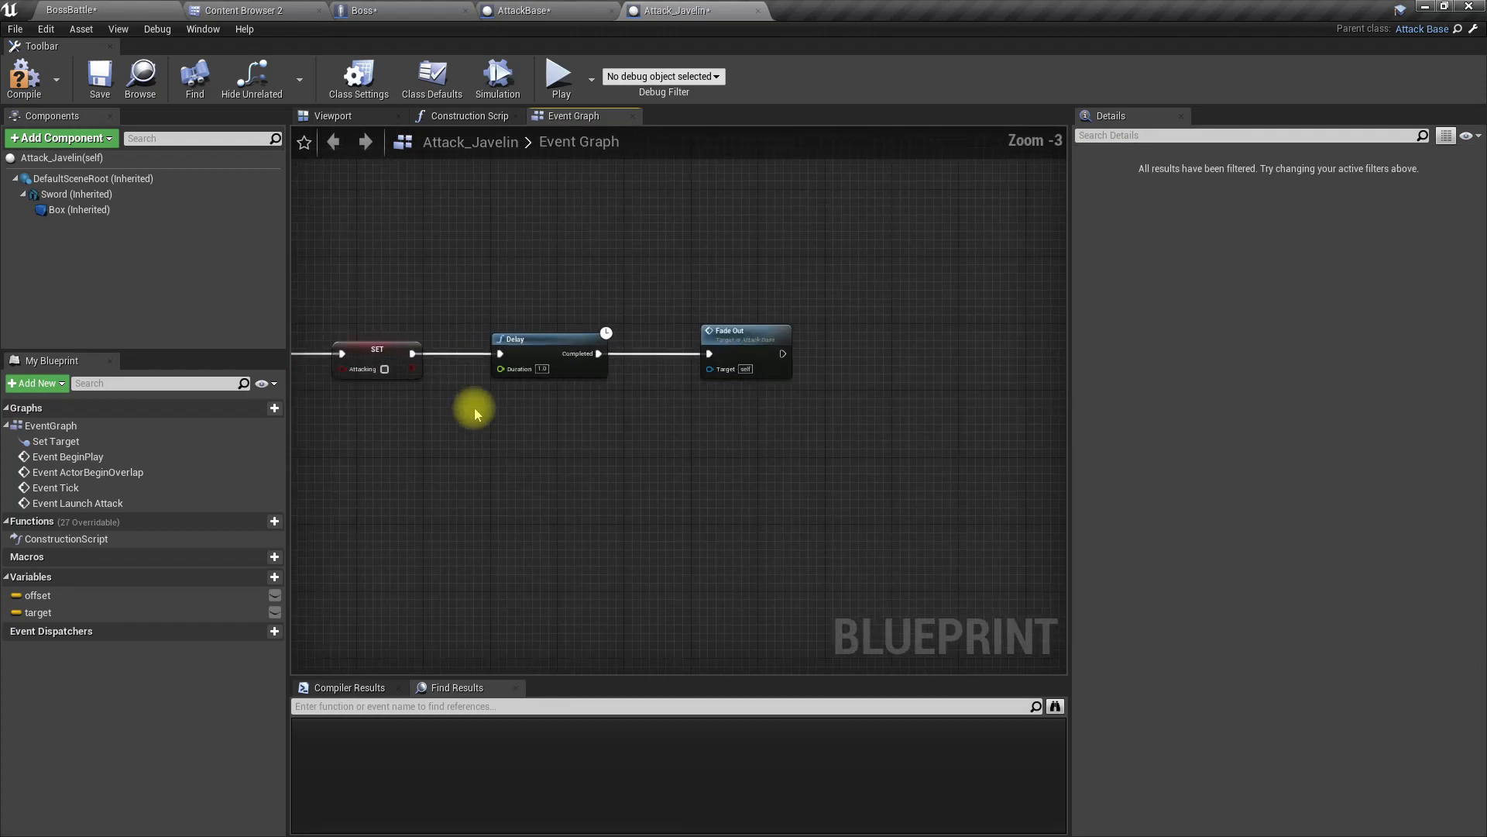
Step: Move the SET Attacking, Delay and Fade Out nodes further along to make room after Move Component To
{"action": "scroll", "coordinate": [474, 410], "scroll_direction": "down", "scroll_amount": 2}
{"action": "right_click_drag", "start_coordinate": [468, 413], "coordinate": [557, 412]}
{"action": "scroll", "coordinate": [453, 394], "scroll_direction": "up", "scroll_amount": 4}
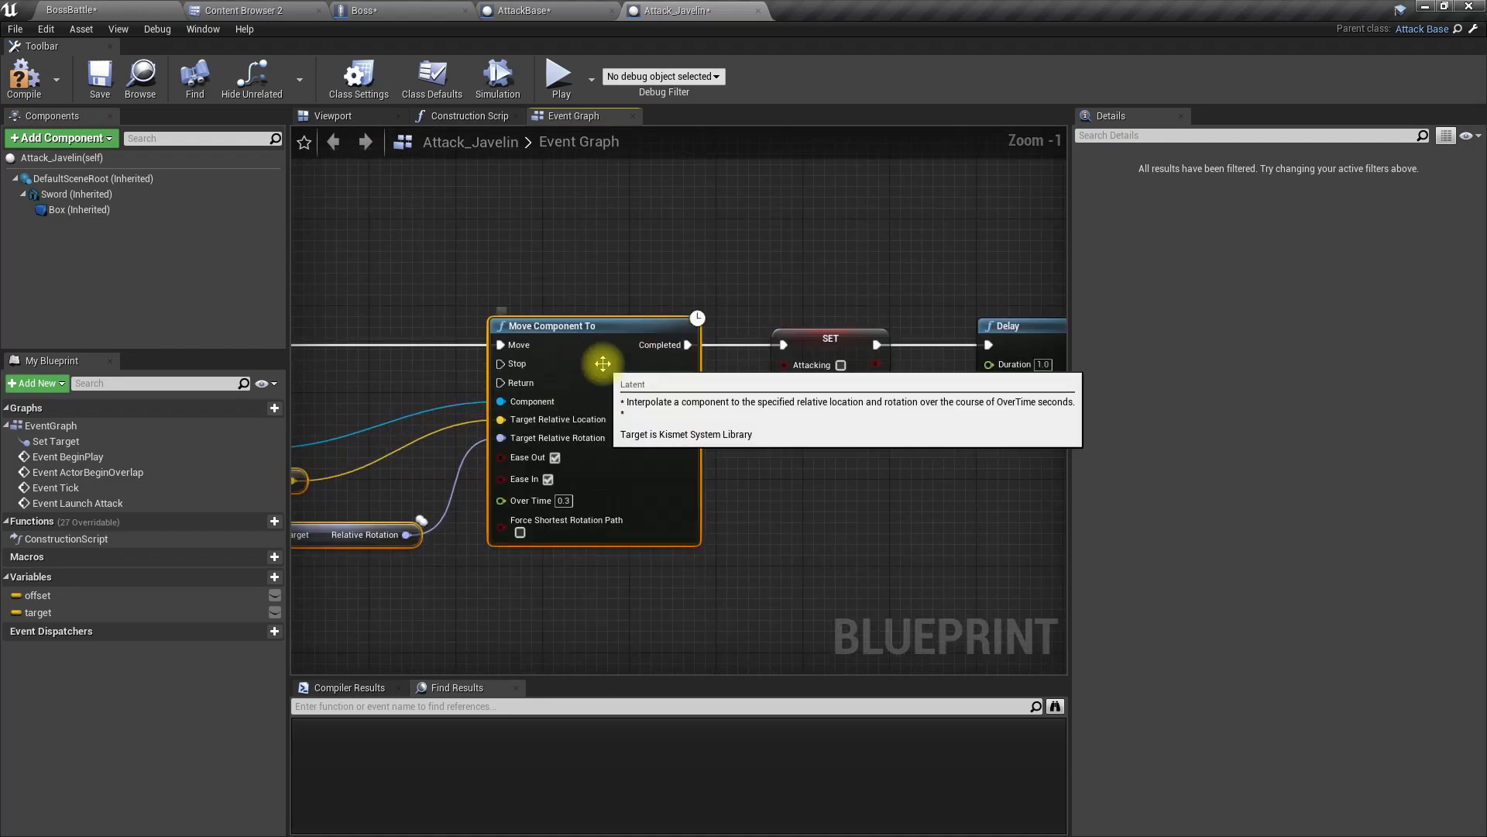
{"action": "right_click_drag", "start_coordinate": [810, 405], "coordinate": [517, 432]}
{"action": "left_click_drag", "start_coordinate": [516, 293], "coordinate": [969, 457]}
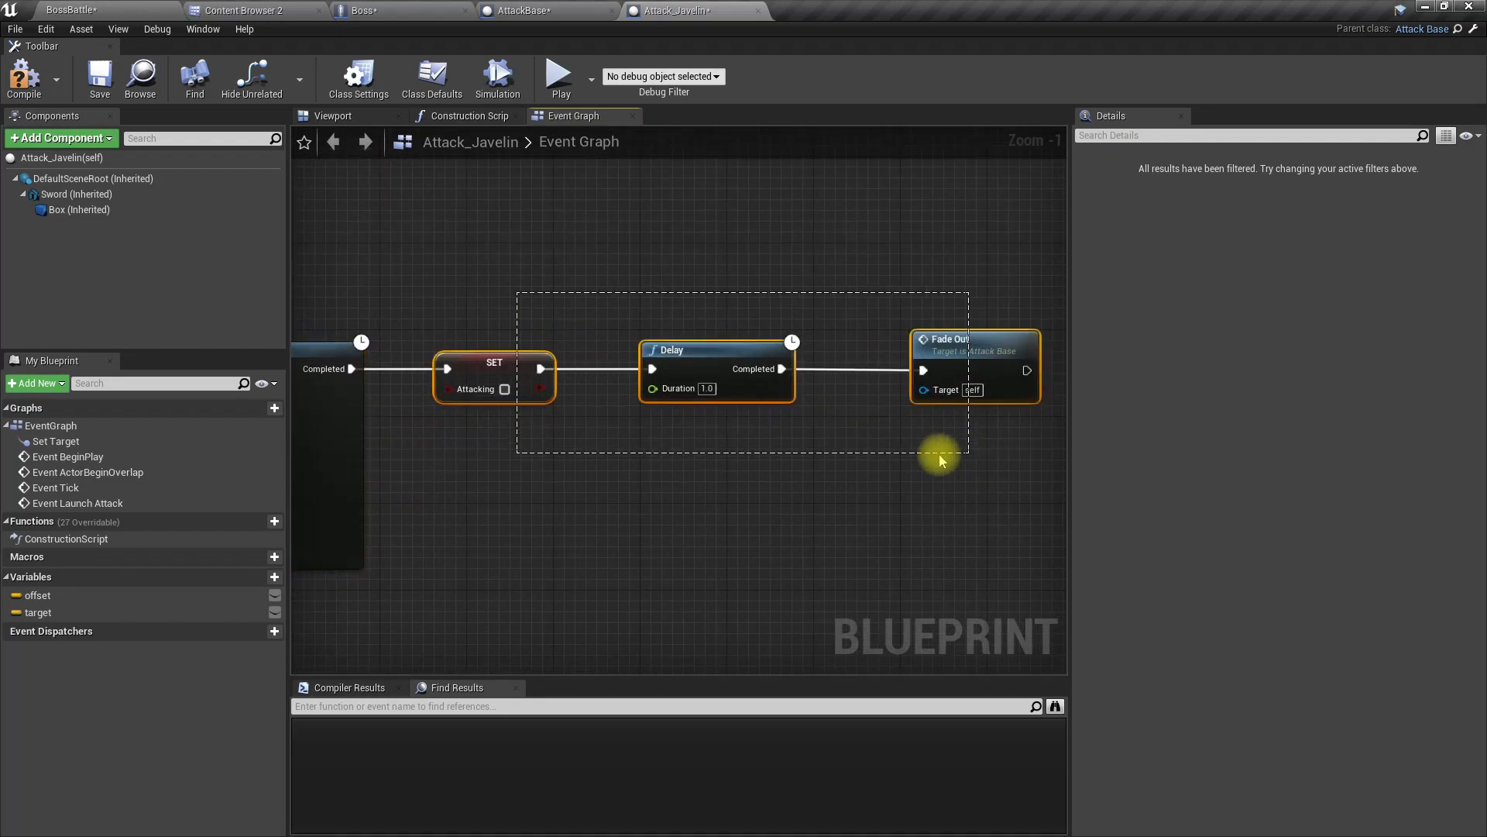
{"action": "left_click_drag", "start_coordinate": [502, 378], "coordinate": [914, 381]}
Step: Copy the Spawn System at Location, Attack Vfx, Sword and GetWorldLocation nodes from AttackBase into Attack_Javelin's Event Graph
{"action": "left_click", "coordinate": [593, 9]}
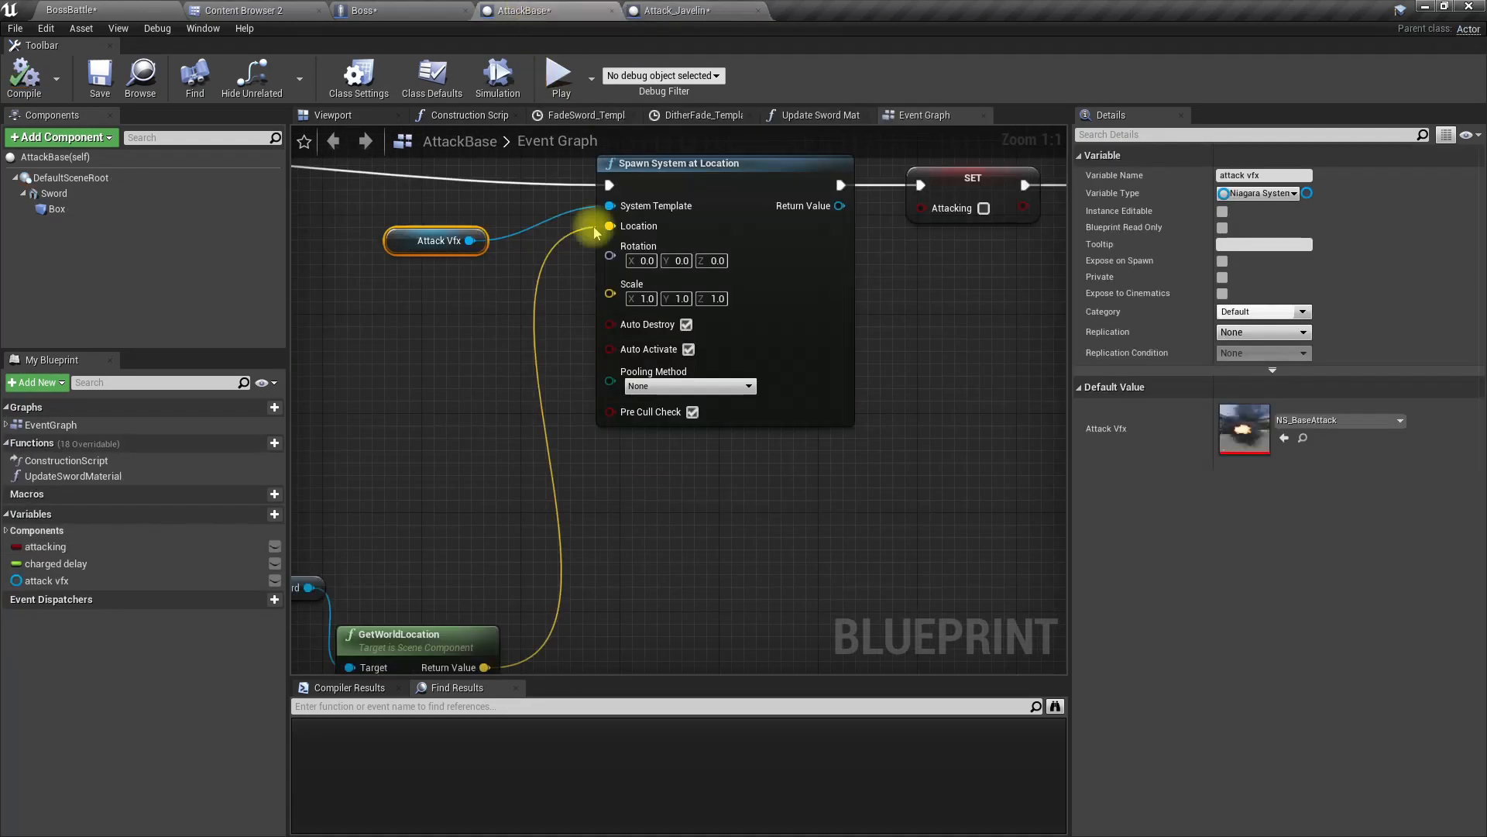
{"action": "scroll", "coordinate": [666, 508], "scroll_direction": "down", "scroll_amount": 2}
{"action": "left_click_drag", "start_coordinate": [650, 379], "coordinate": [668, 626]}
{"action": "left_click", "coordinate": [468, 533], "text": "ctrl"}
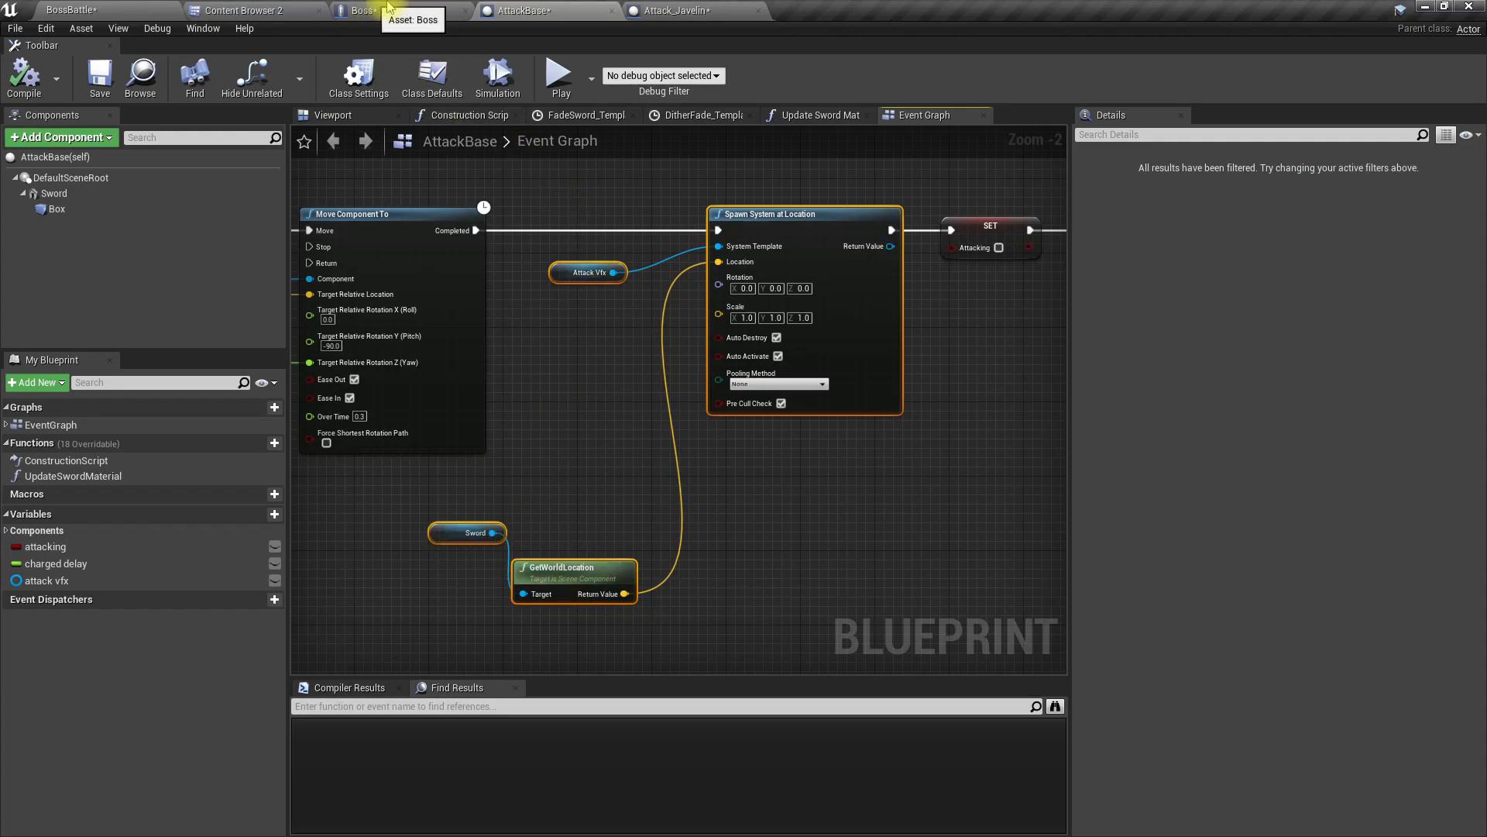
{"action": "left_click", "coordinate": [675, 10]}
{"action": "right_click_drag", "start_coordinate": [673, 498], "coordinate": [666, 414]}
{"action": "key", "text": "ctrl+v"}
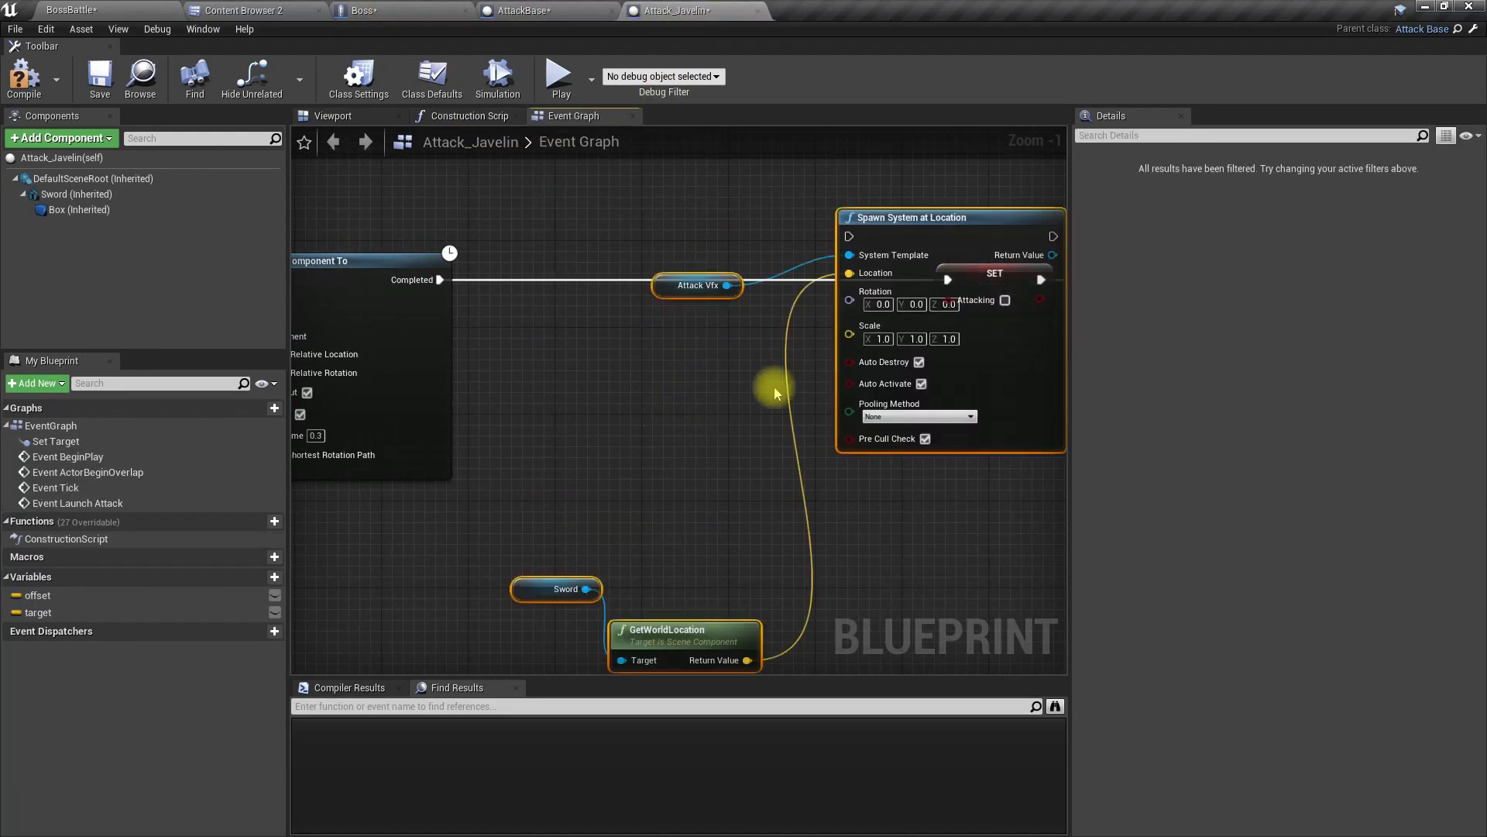
Step: Wire Spawn System at Location between Move Component To's Completed output and SET Attacking, align the pasted nodes, and return to the BossBattle level
{"action": "left_click_drag", "start_coordinate": [886, 219], "coordinate": [713, 295]}
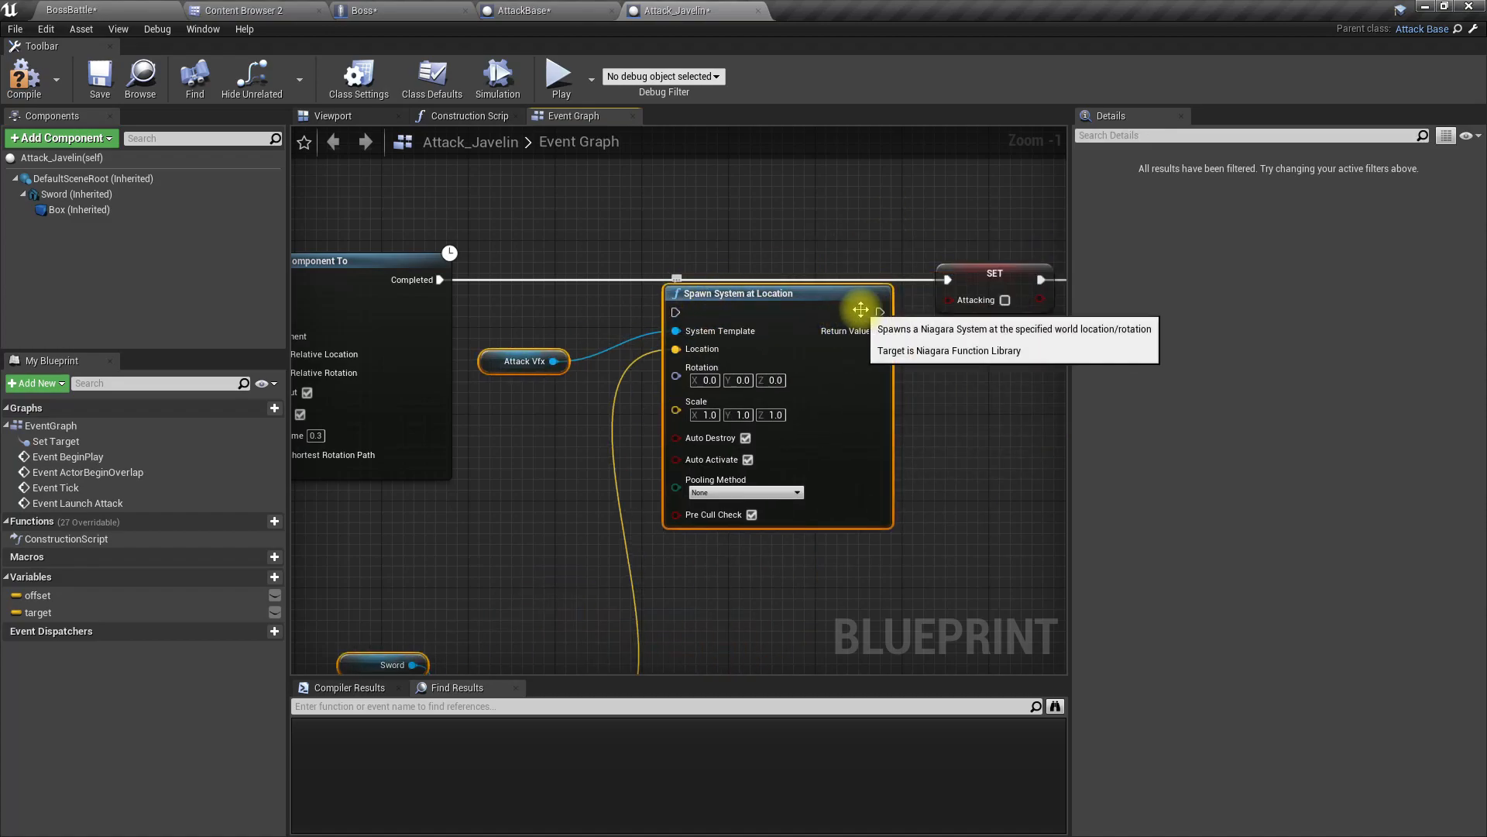
{"action": "left_click_drag", "start_coordinate": [879, 312], "coordinate": [946, 280]}
{"action": "left_click_drag", "start_coordinate": [676, 312], "coordinate": [446, 287]}
{"action": "left_click_drag", "start_coordinate": [701, 293], "coordinate": [701, 271]}
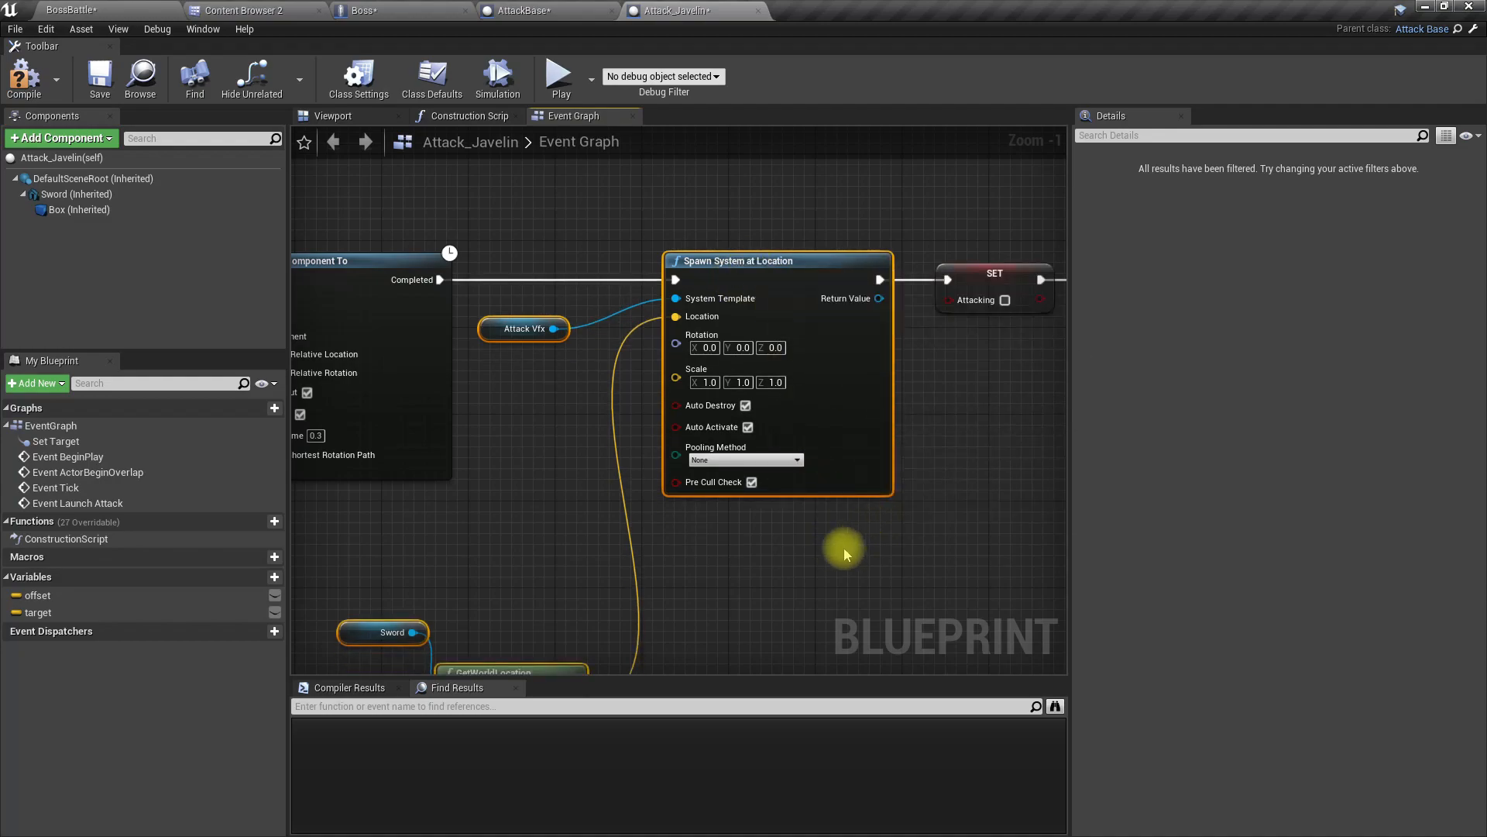
{"action": "right_click_drag", "start_coordinate": [848, 549], "coordinate": [824, 533]}
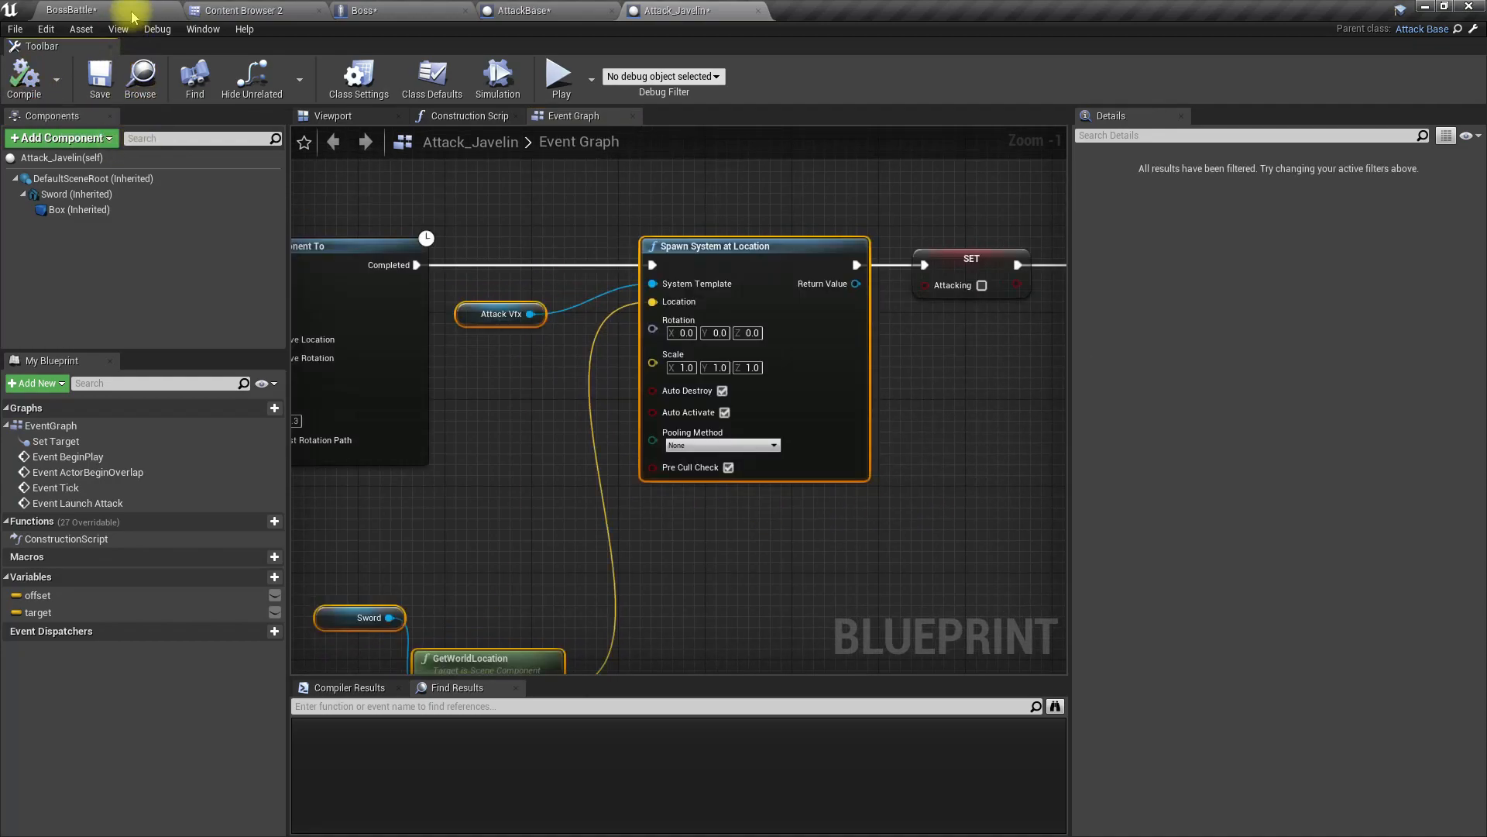
{"action": "left_click", "coordinate": [130, 9]}
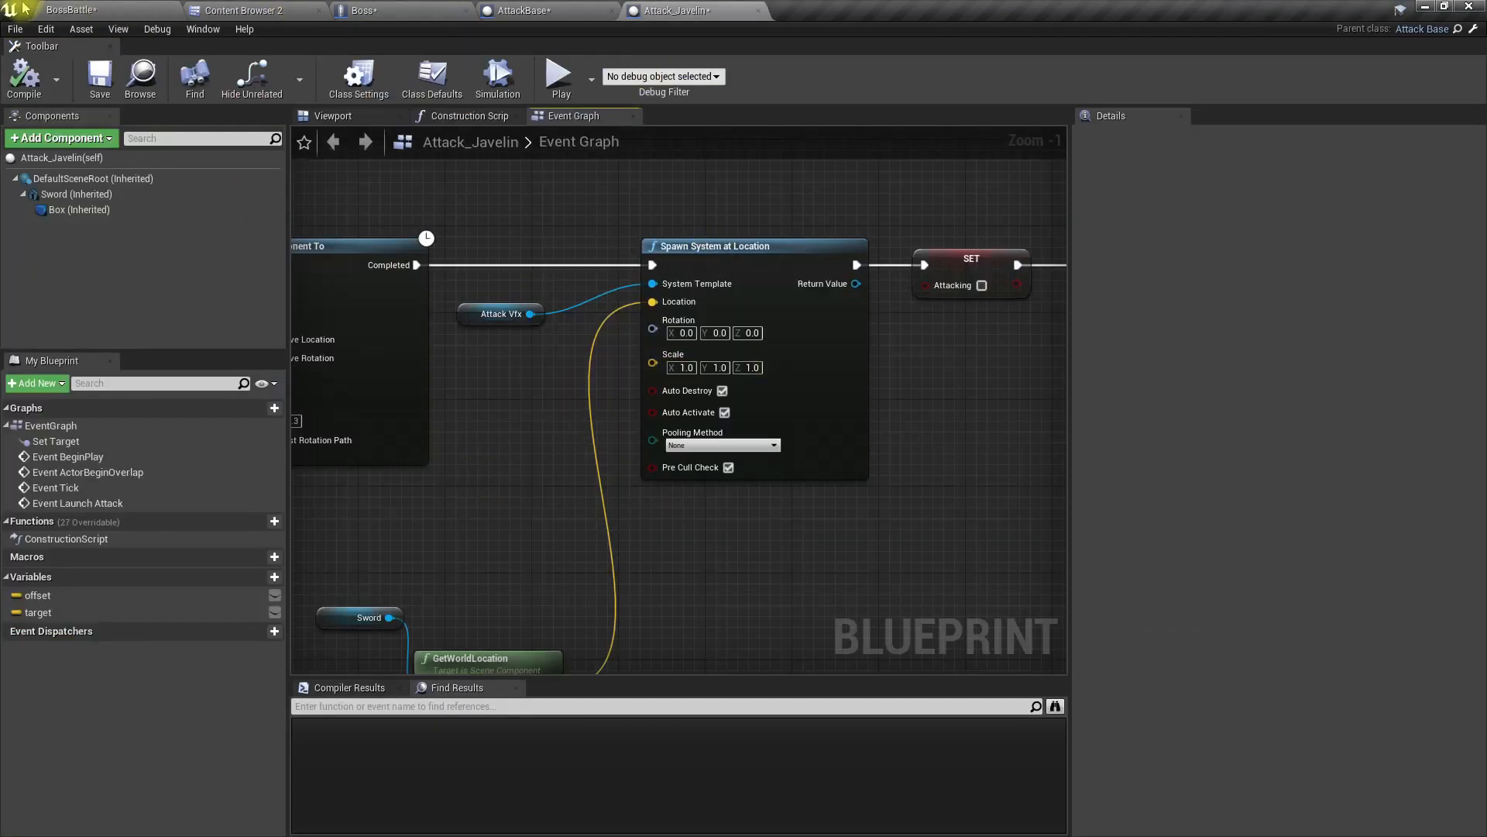
Step: Play-test the BossBattle level full screen, moving the character around to check the javelin attack's visual effect, and stop the session
{"action": "left_click", "coordinate": [120, 9]}
{"action": "left_click_drag", "start_coordinate": [542, 422], "coordinate": [558, 422]}
{"action": "key", "text": "F11"}
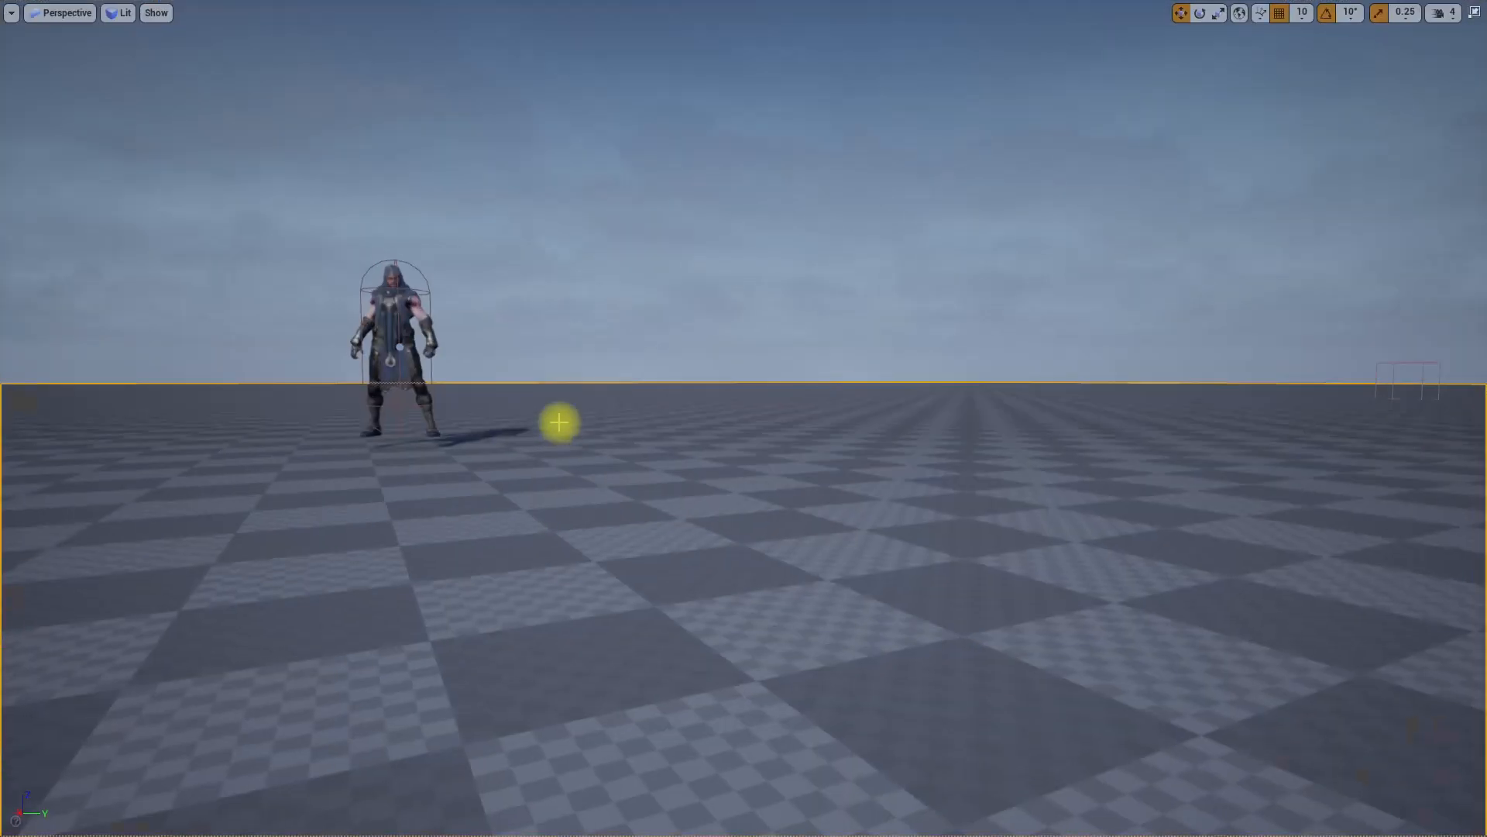
{"action": "key", "text": "alt+p"}
{"action": "key", "text": "a"}
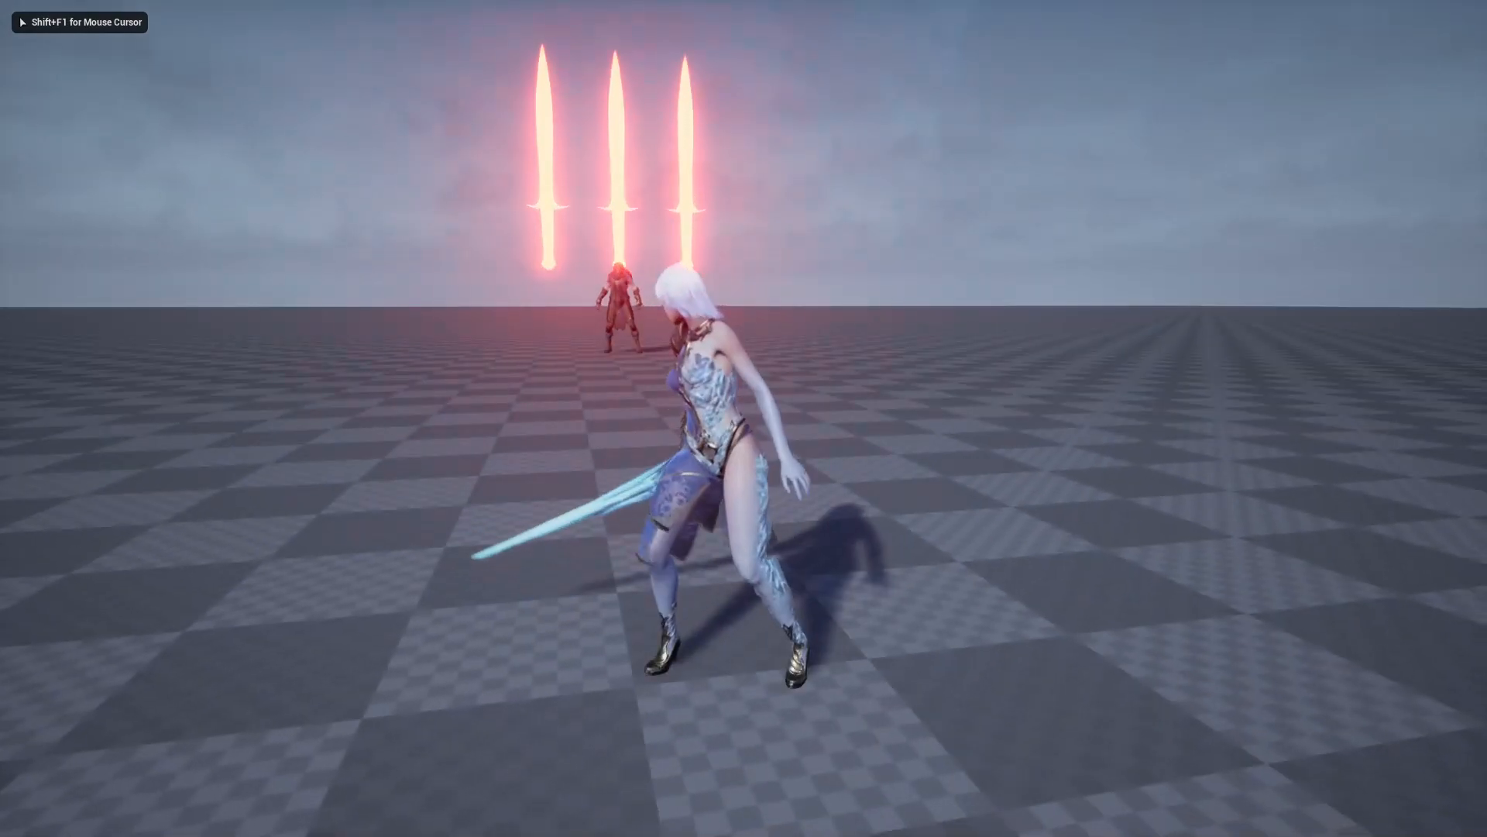
{"action": "key", "text": "s"}
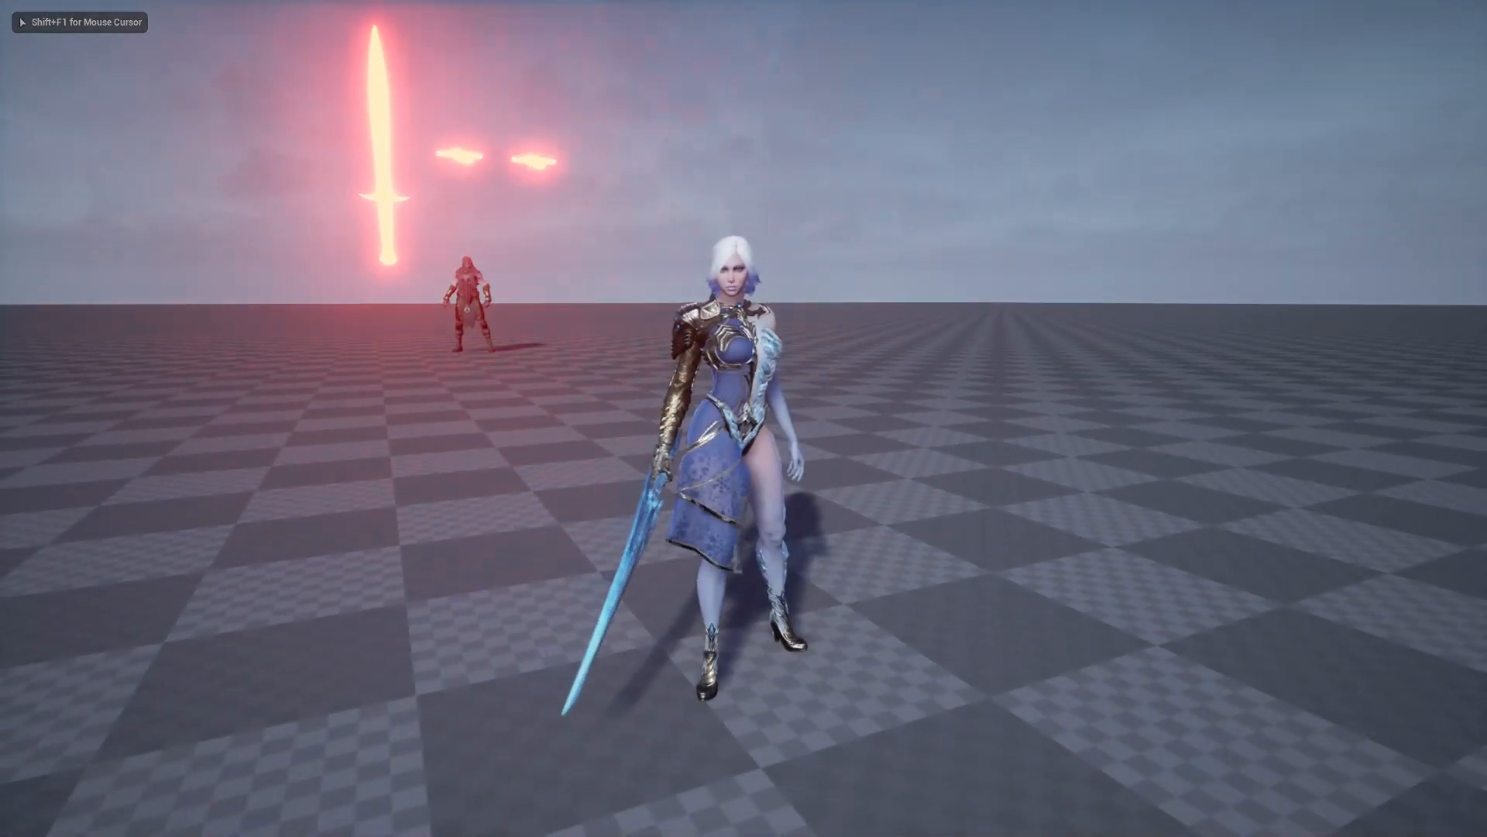
{"action": "key", "text": "d"}
{"action": "key", "text": "s"}
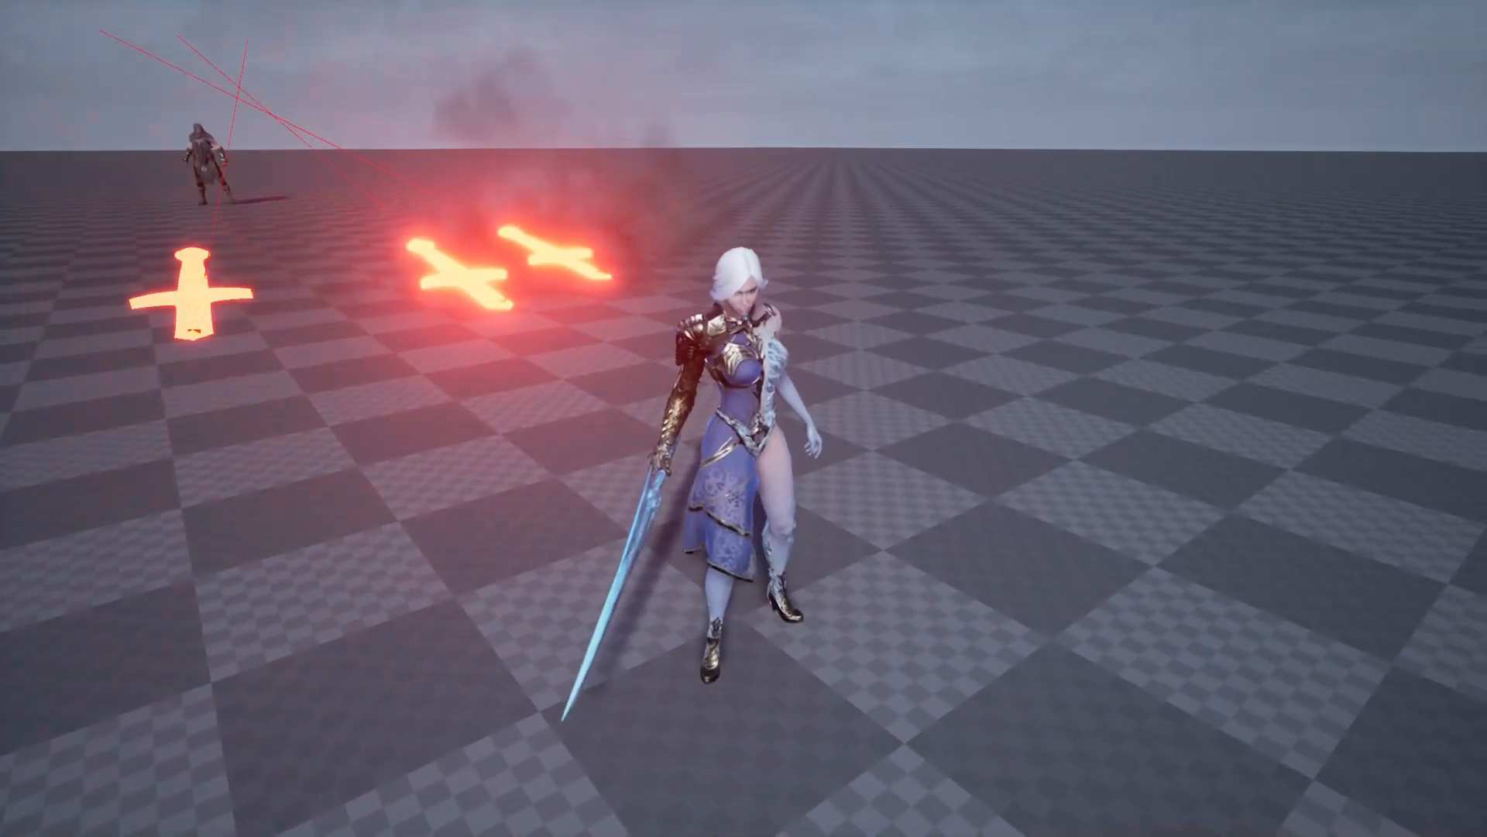
{"action": "key", "text": "Escape"}
{"action": "right_click_drag", "start_coordinate": [861, 341], "coordinate": [774, 286]}
{"action": "key", "text": "w"}
{"action": "key", "text": "F11"}
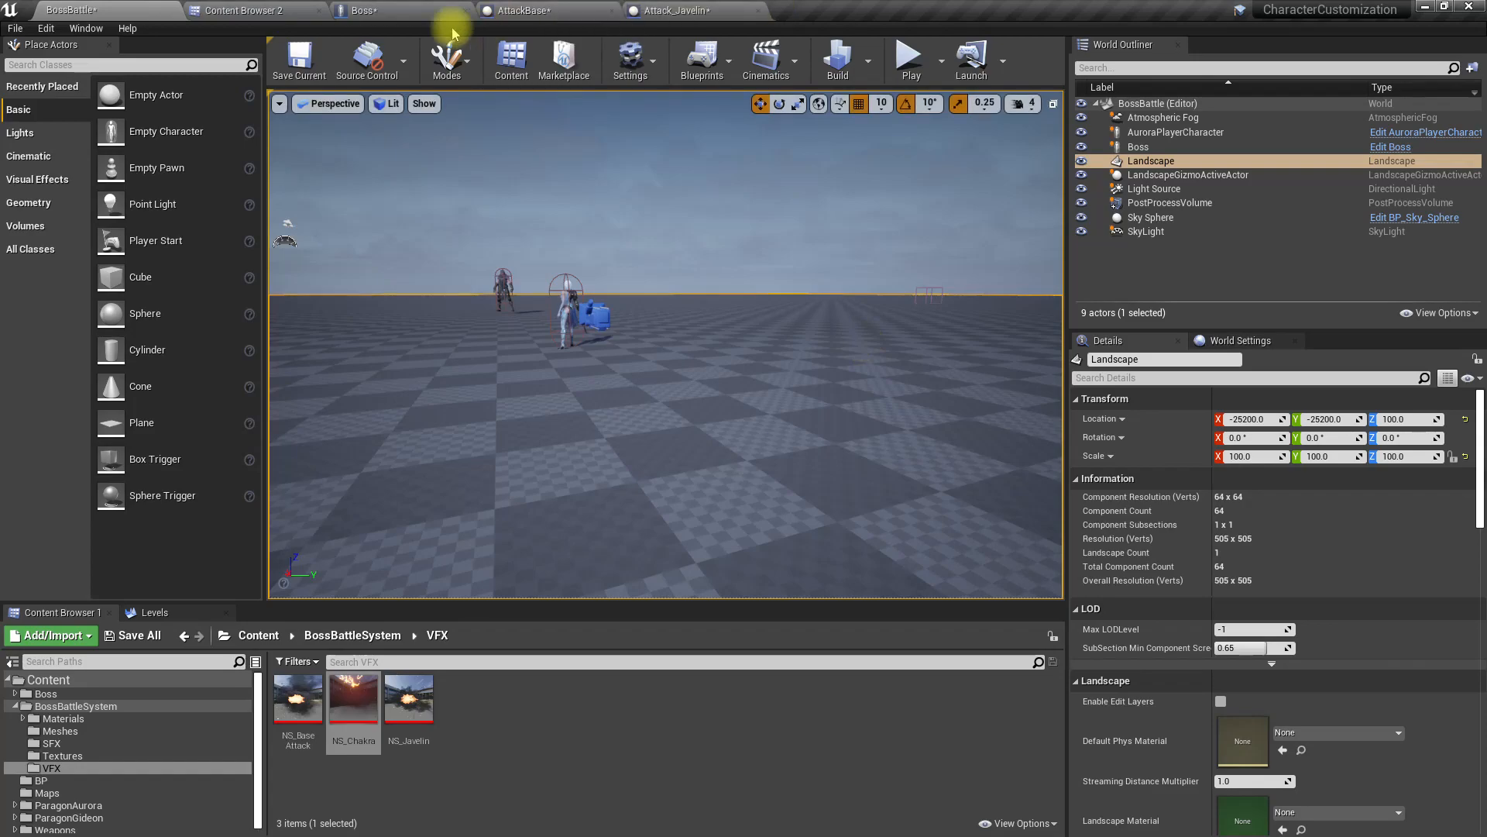
Step: Open the Attack_Chackra blueprint from the Boss folder and show the Move Component To nodes in its Event Graph
{"action": "left_click", "coordinate": [300, 14]}
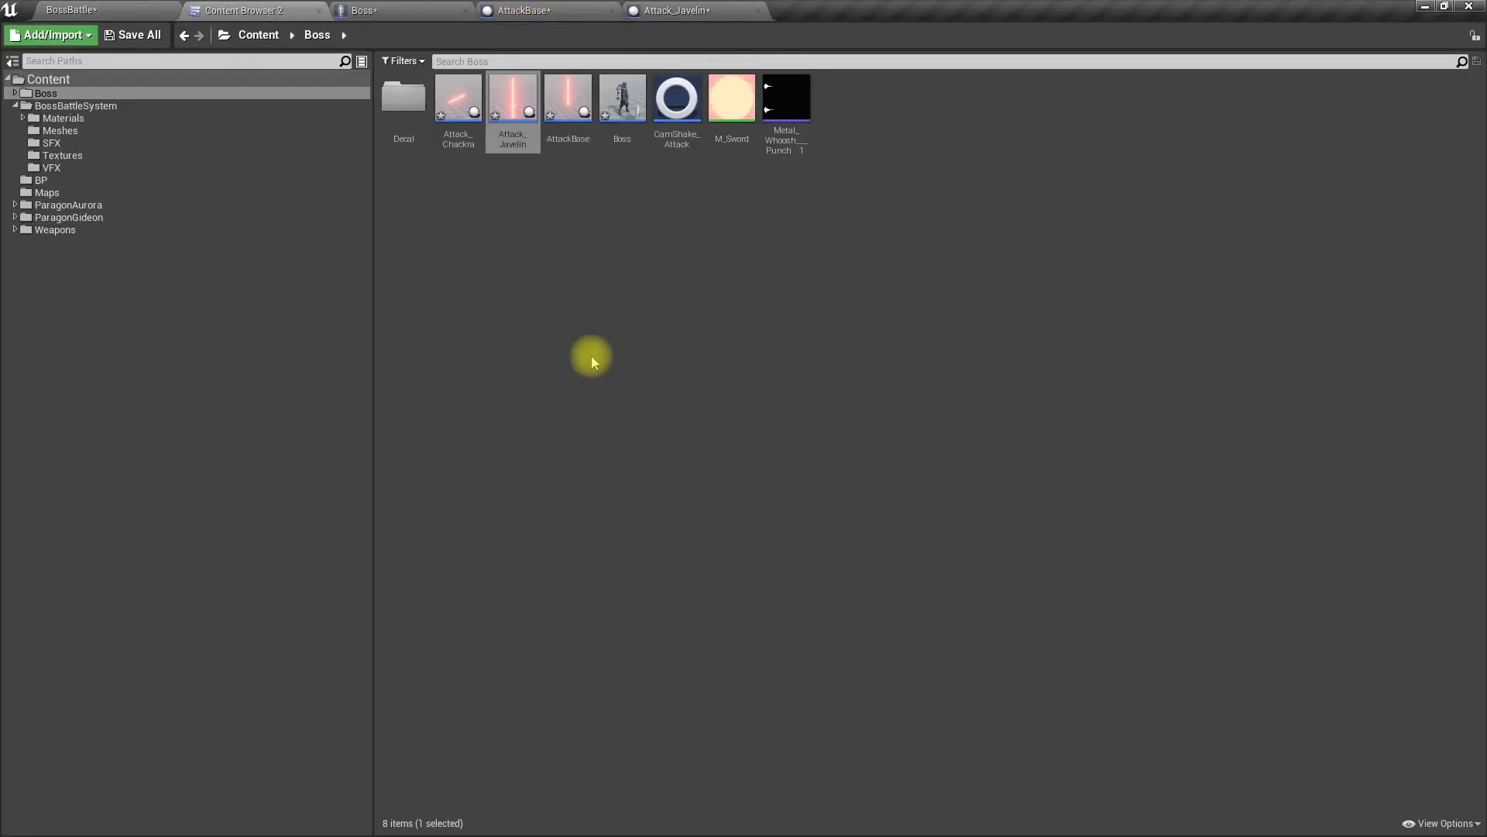
{"action": "double_click", "coordinate": [462, 136]}
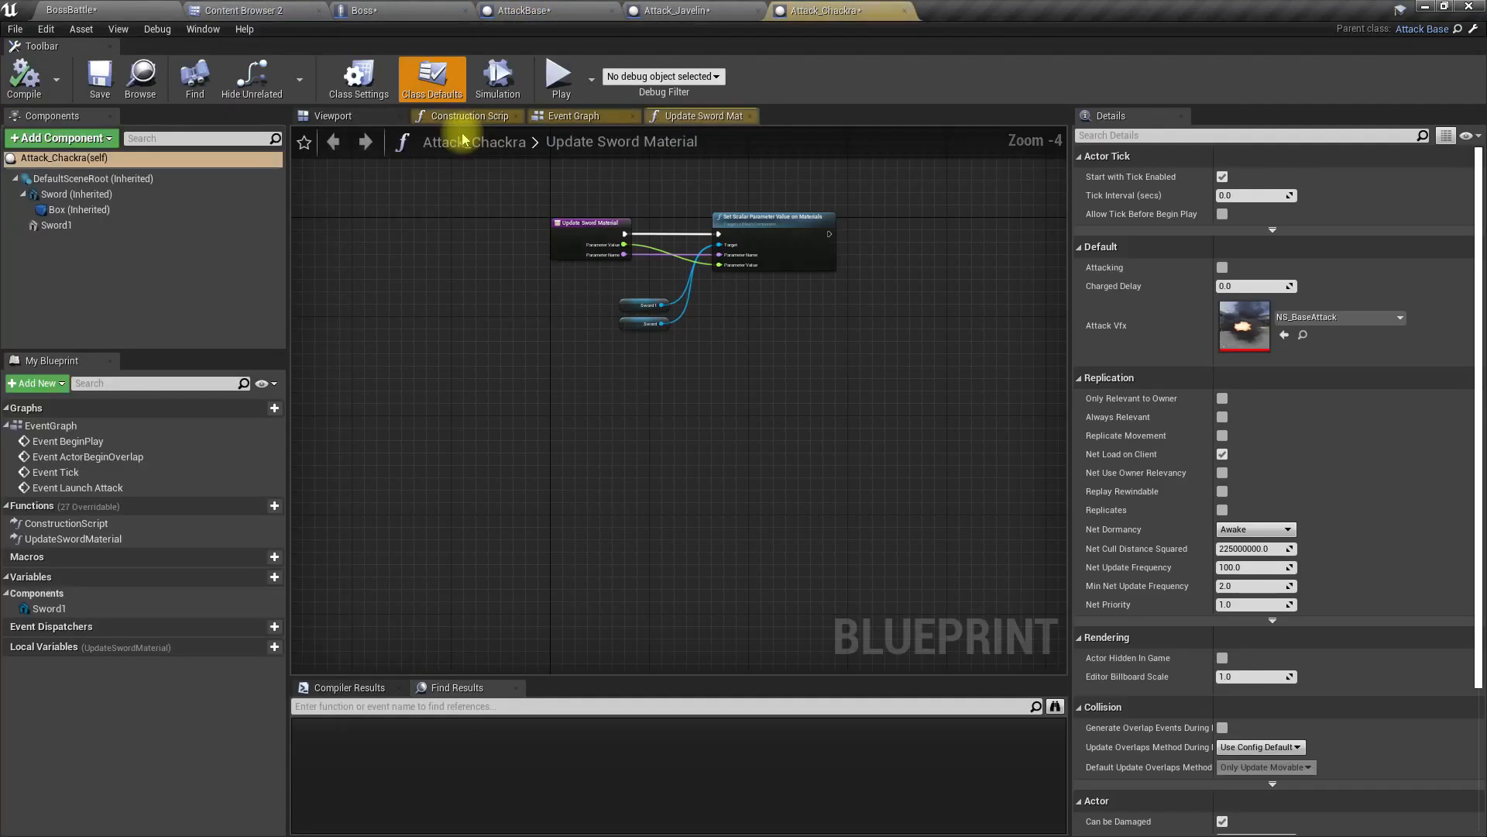
{"action": "right_click_drag", "start_coordinate": [449, 186], "coordinate": [430, 412]}
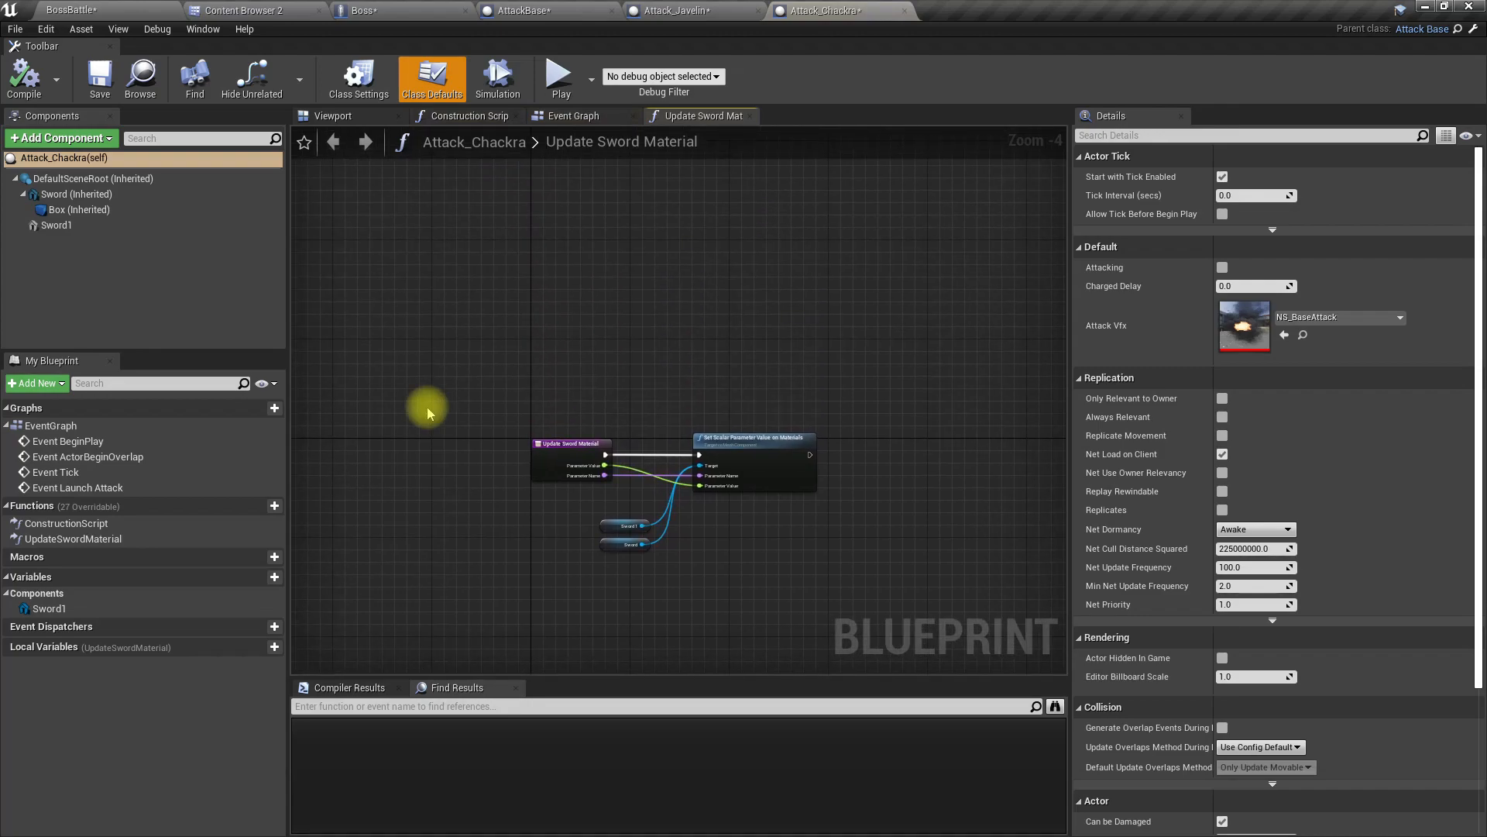
{"action": "left_click", "coordinate": [563, 118]}
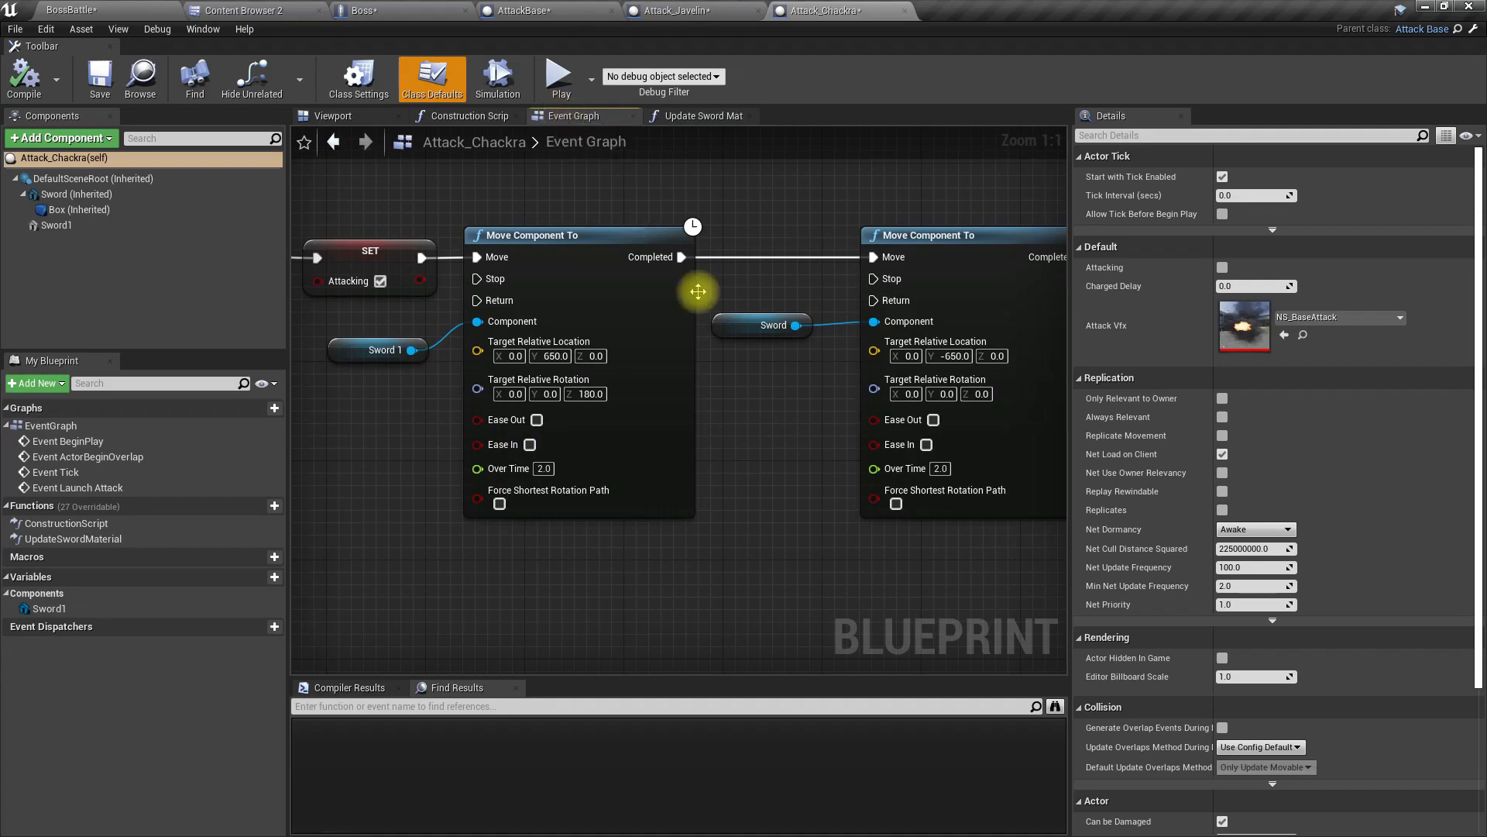
{"action": "scroll", "coordinate": [806, 533], "scroll_direction": "down", "scroll_amount": 5}
{"action": "scroll", "coordinate": [847, 474], "scroll_direction": "up", "scroll_amount": 4}
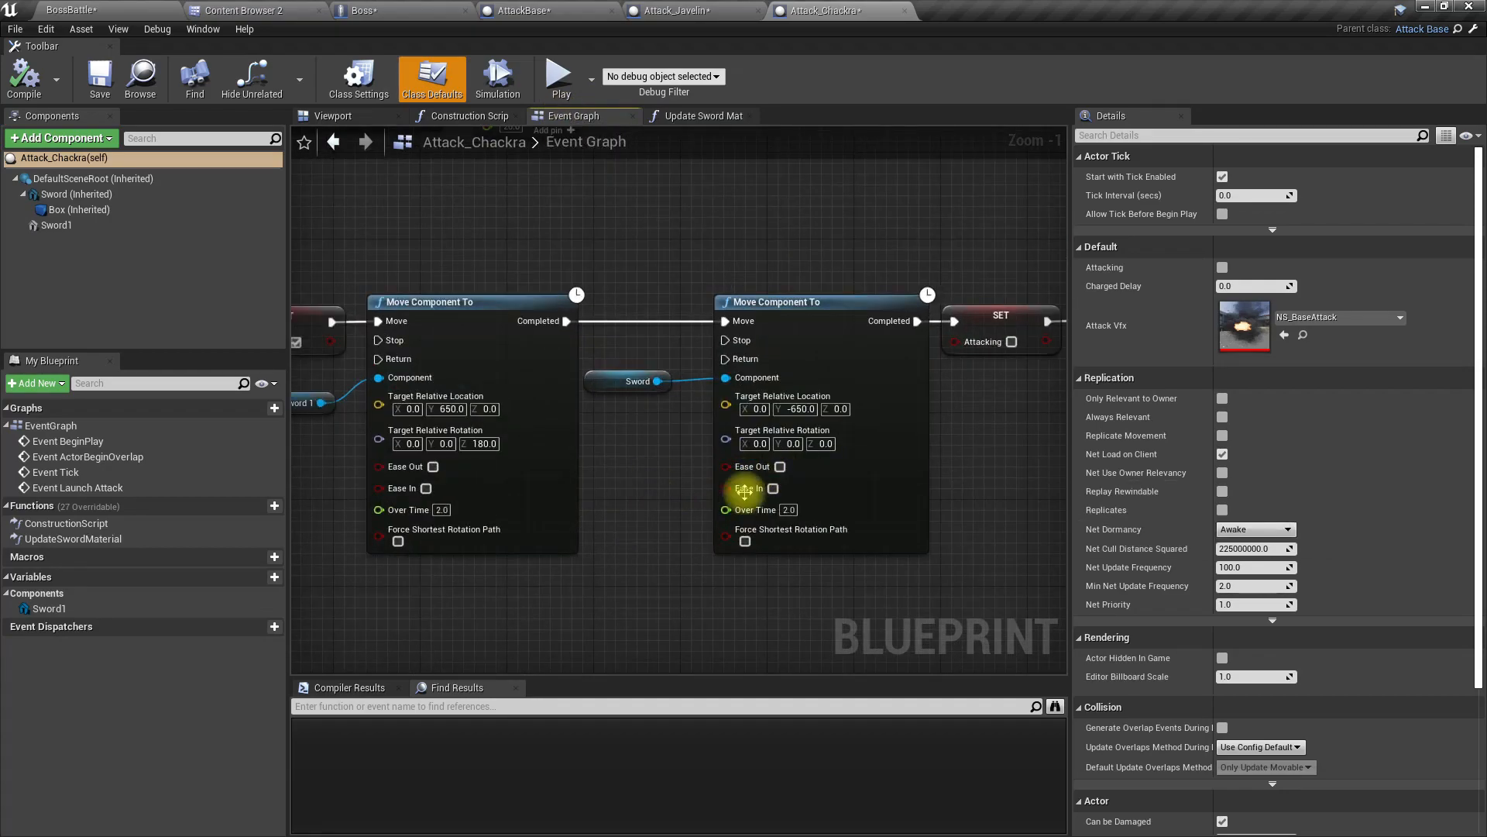
Step: Open NS_Chakra from the VFX folder to preview its particle effect, and return to Attack_Chackra
{"action": "left_click", "coordinate": [225, 9]}
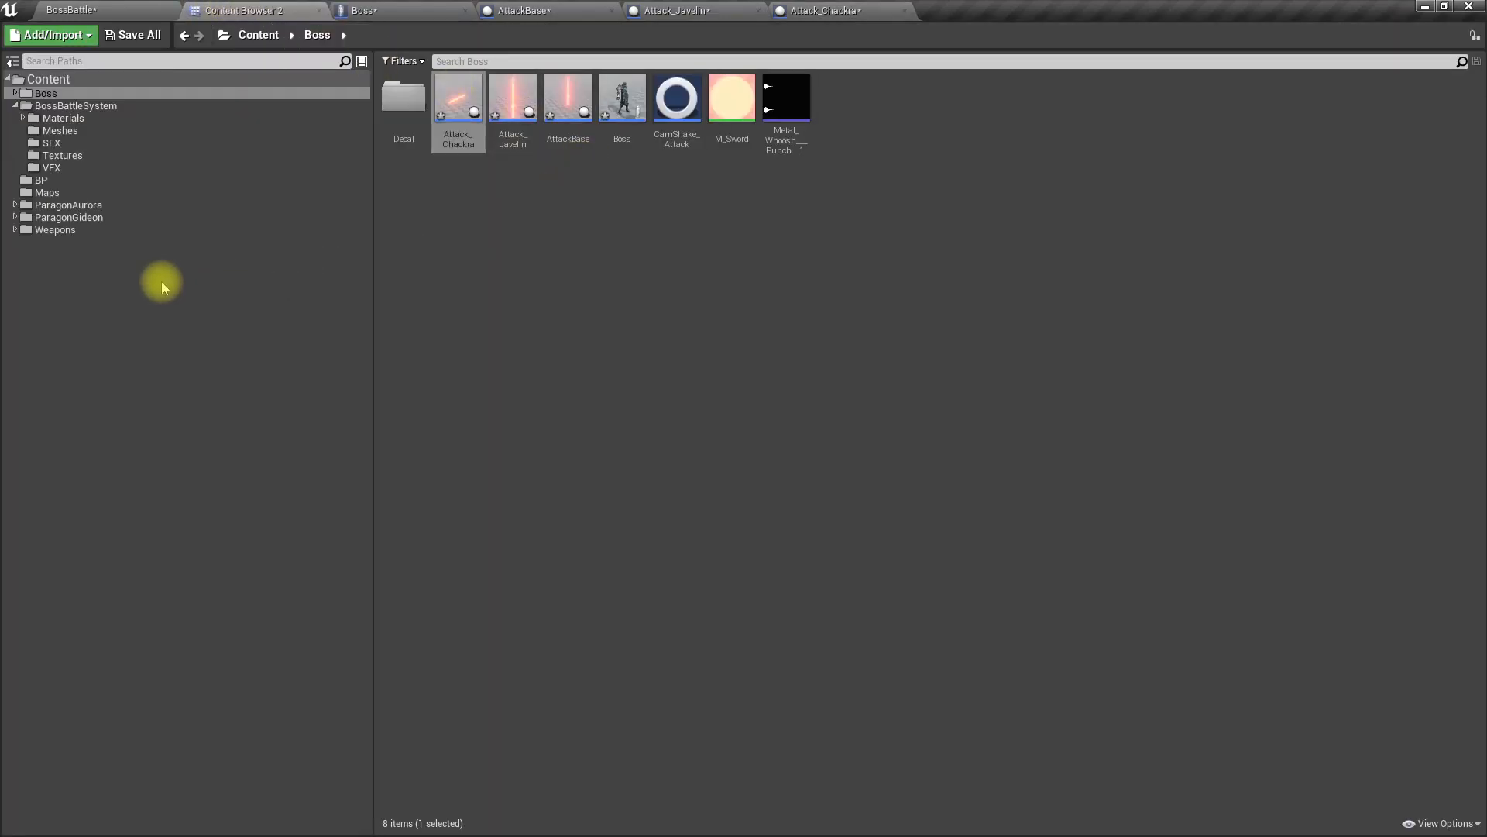
{"action": "left_click", "coordinate": [65, 170]}
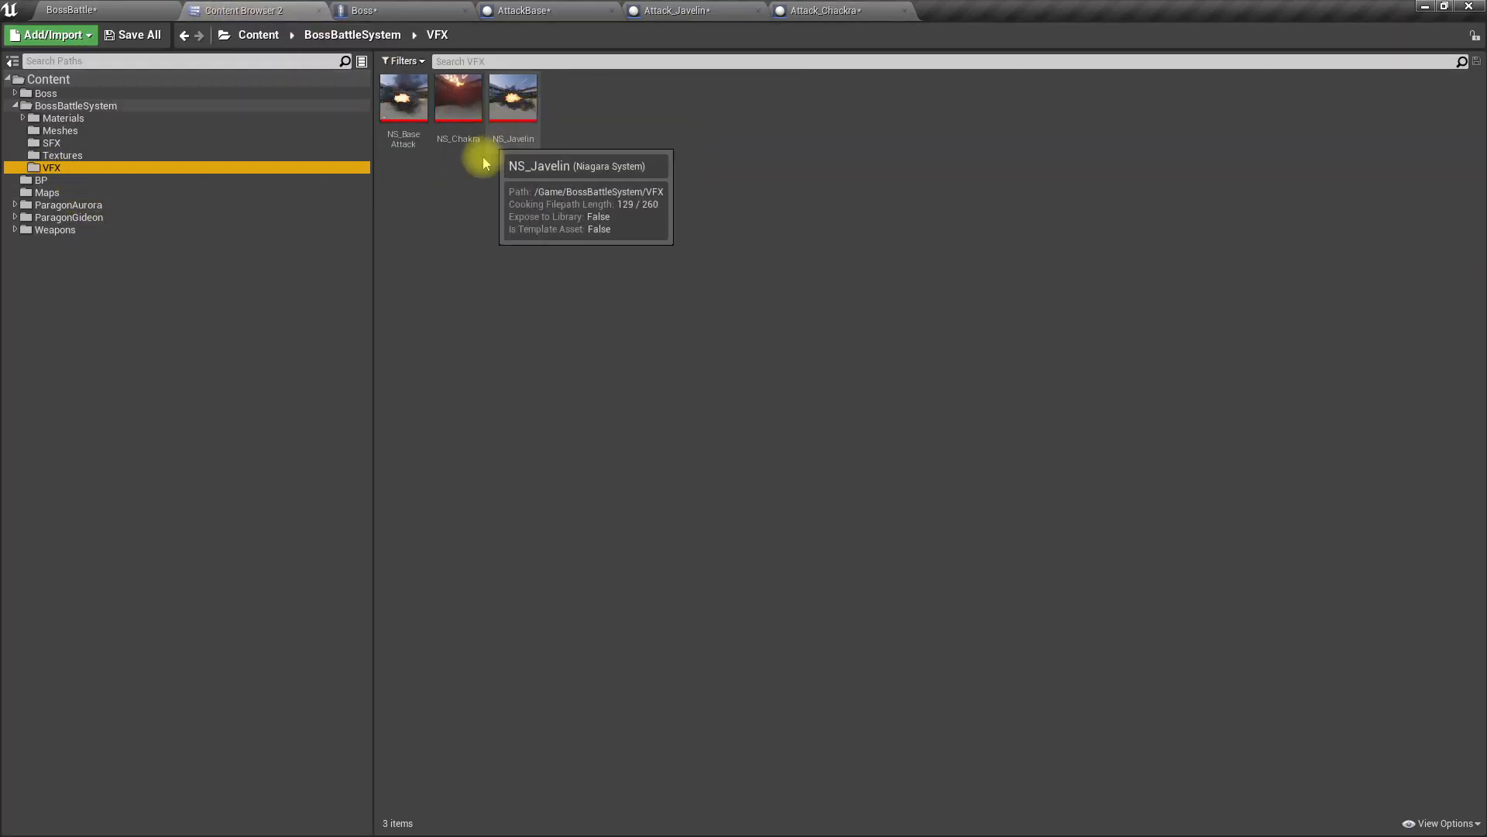
{"action": "double_click", "coordinate": [448, 128]}
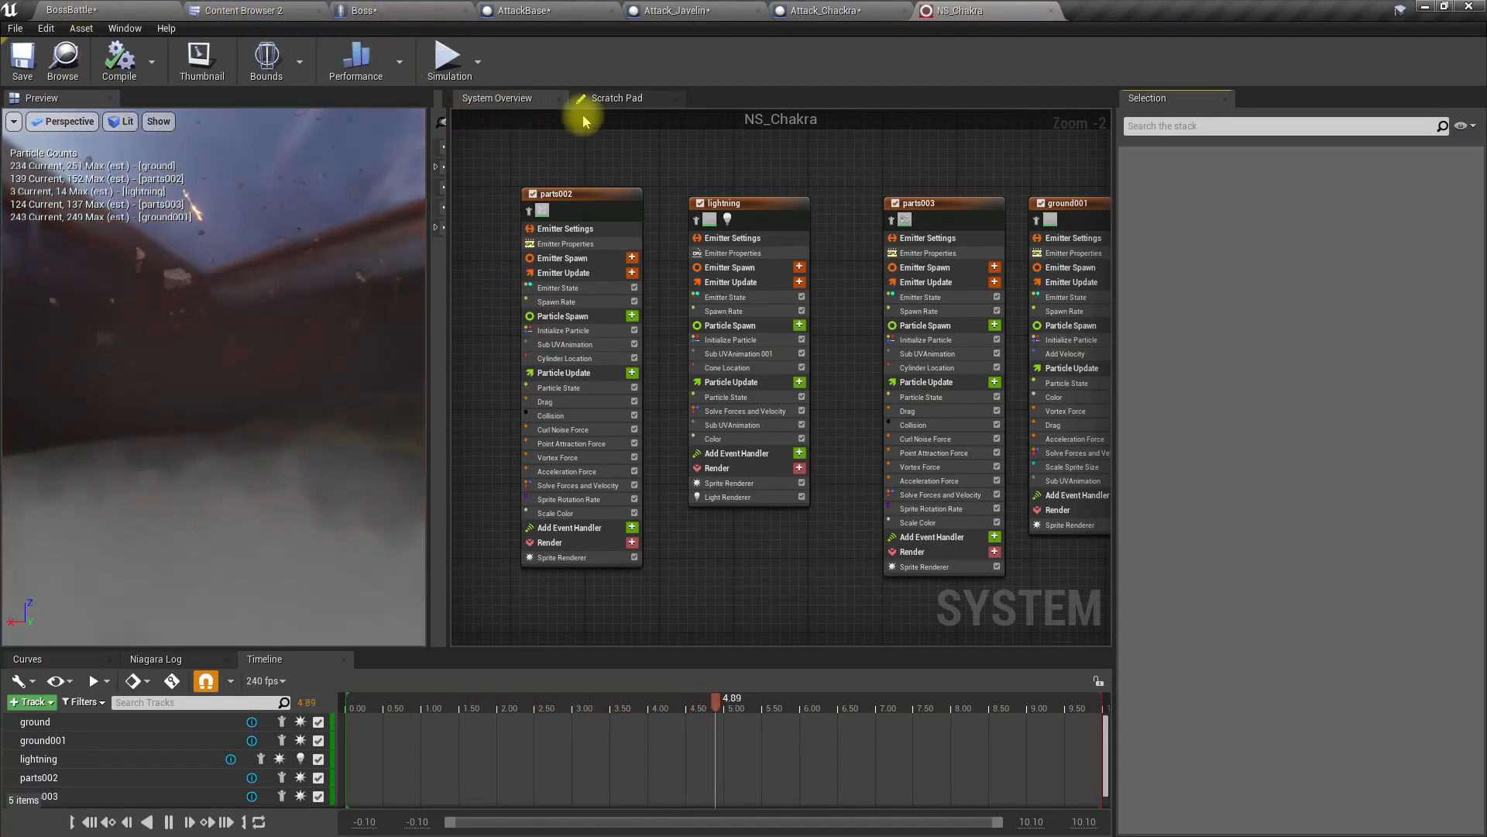
{"action": "left_click", "coordinate": [542, 10]}
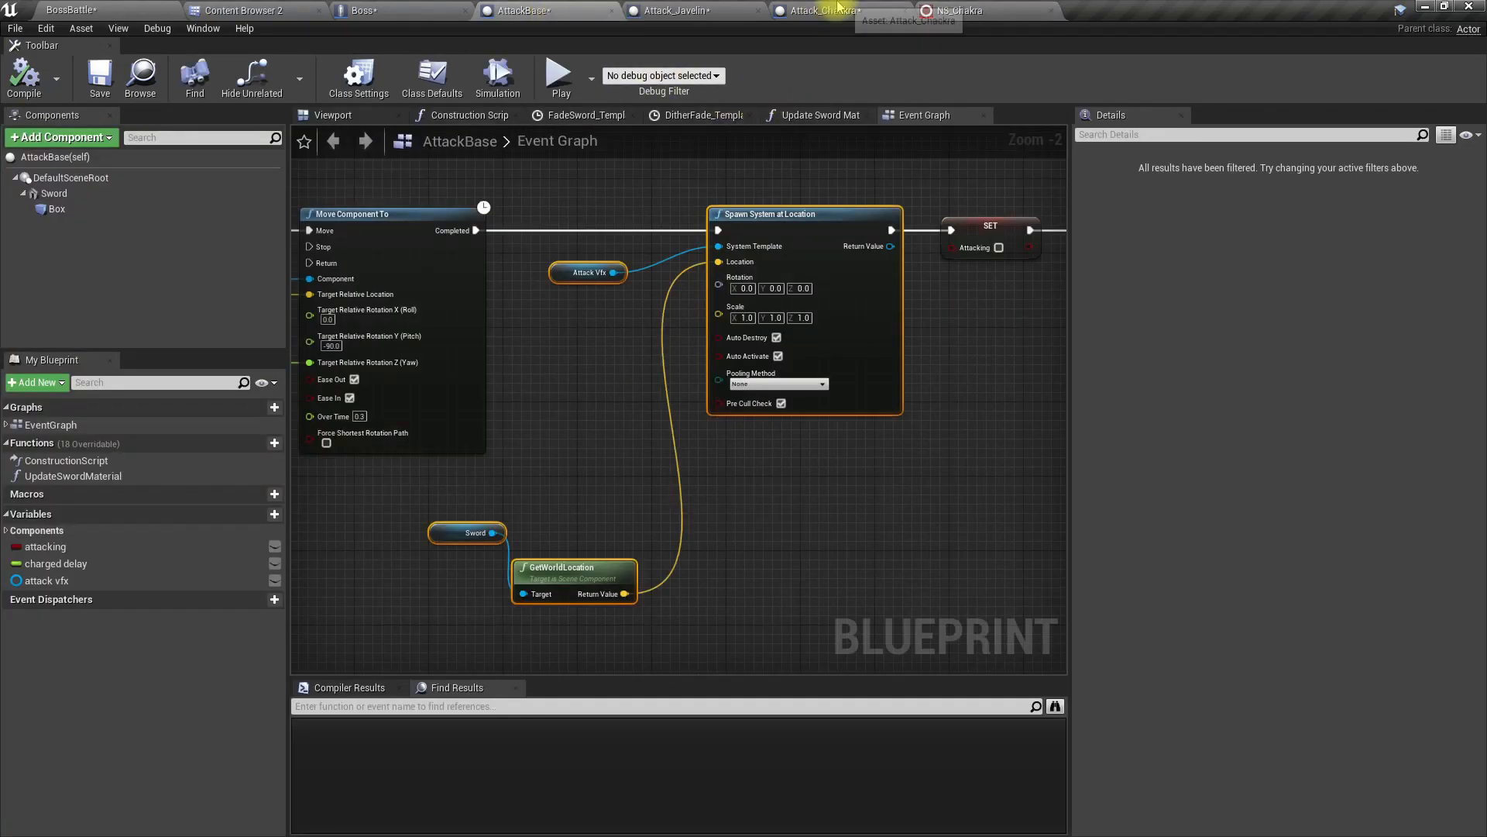
{"action": "left_click", "coordinate": [827, 10]}
Step: Move both Move Component To nodes and the nodes following them, plus the sword references, further along to make room after SET Attacking
{"action": "right_click_drag", "start_coordinate": [654, 306], "coordinate": [637, 249]}
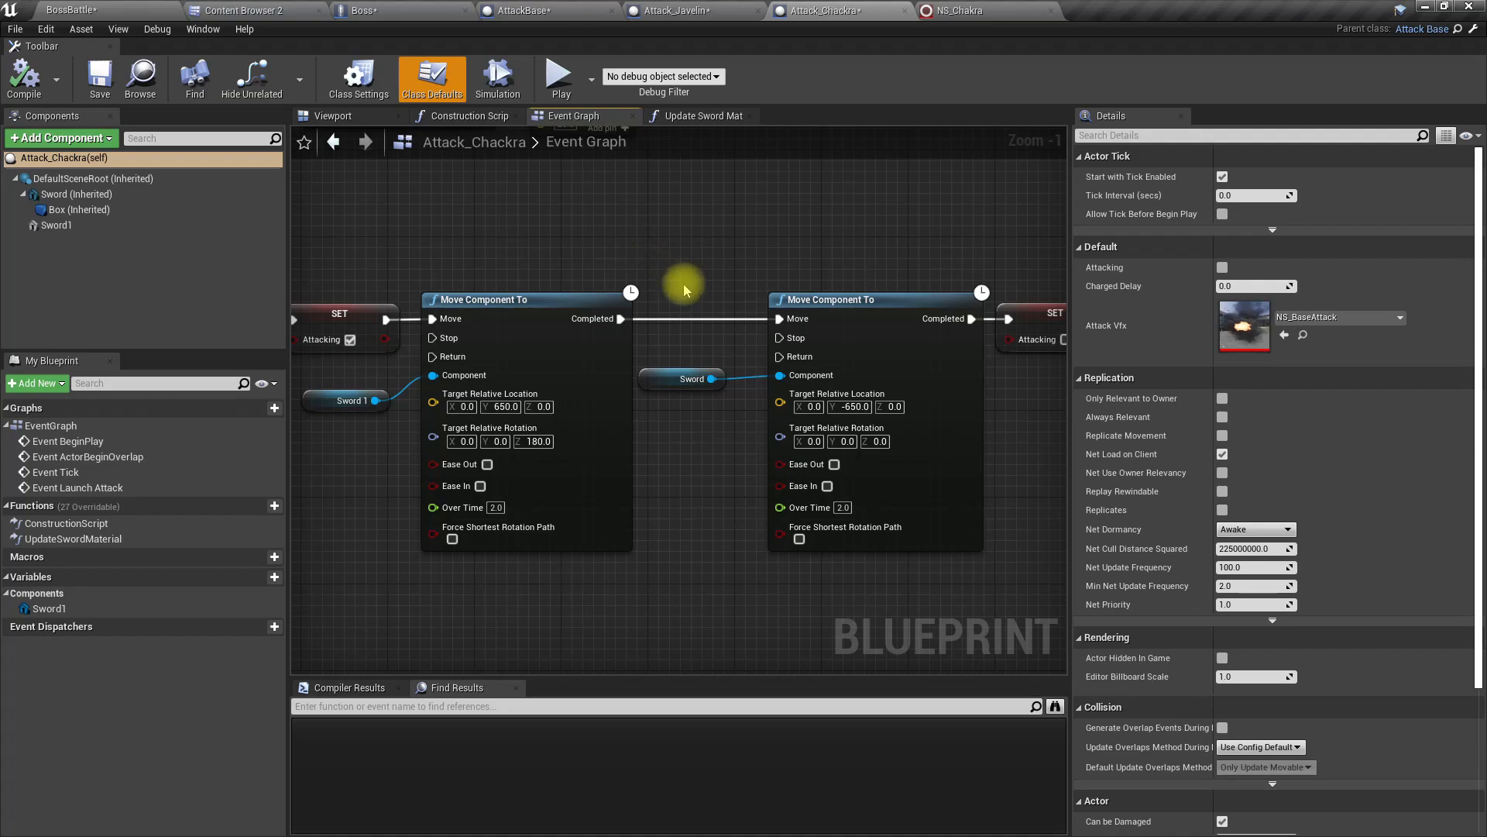
{"action": "scroll", "coordinate": [671, 251], "scroll_direction": "down", "scroll_amount": 4}
{"action": "left_click_drag", "start_coordinate": [581, 236], "coordinate": [958, 426]}
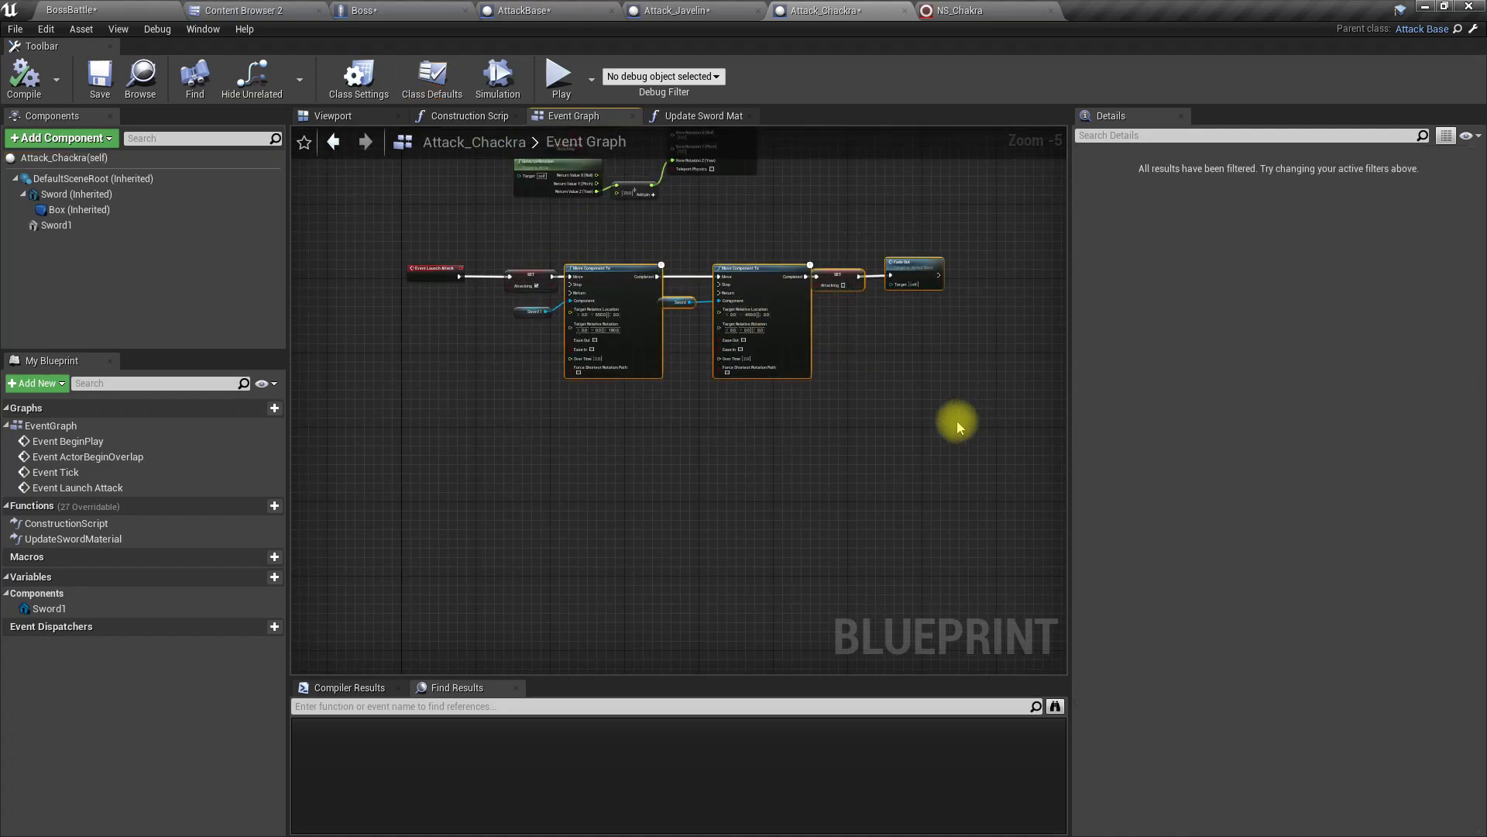
{"action": "left_click", "coordinate": [521, 310], "text": "ctrl"}
{"action": "left_click_drag", "start_coordinate": [617, 275], "coordinate": [829, 282]}
{"action": "scroll", "coordinate": [626, 289], "scroll_direction": "up", "scroll_amount": 4}
{"action": "right_click_drag", "start_coordinate": [626, 288], "coordinate": [597, 357]}
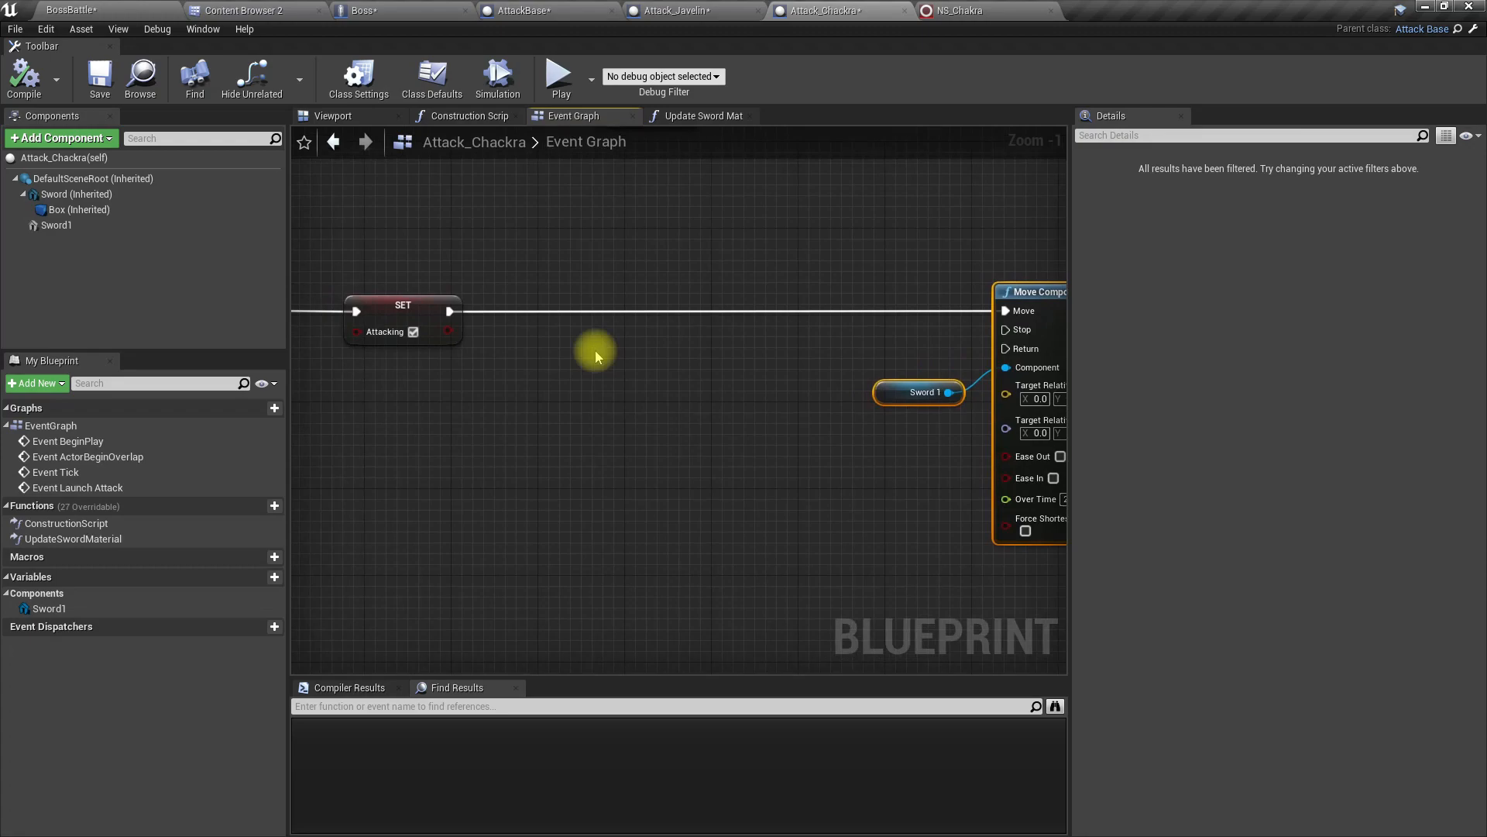
Step: Insert a Niagara Spawn System Attached node between SET Attacking and the first Move Component To, aligned with the execution line
{"action": "left_click", "coordinate": [477, 333]}
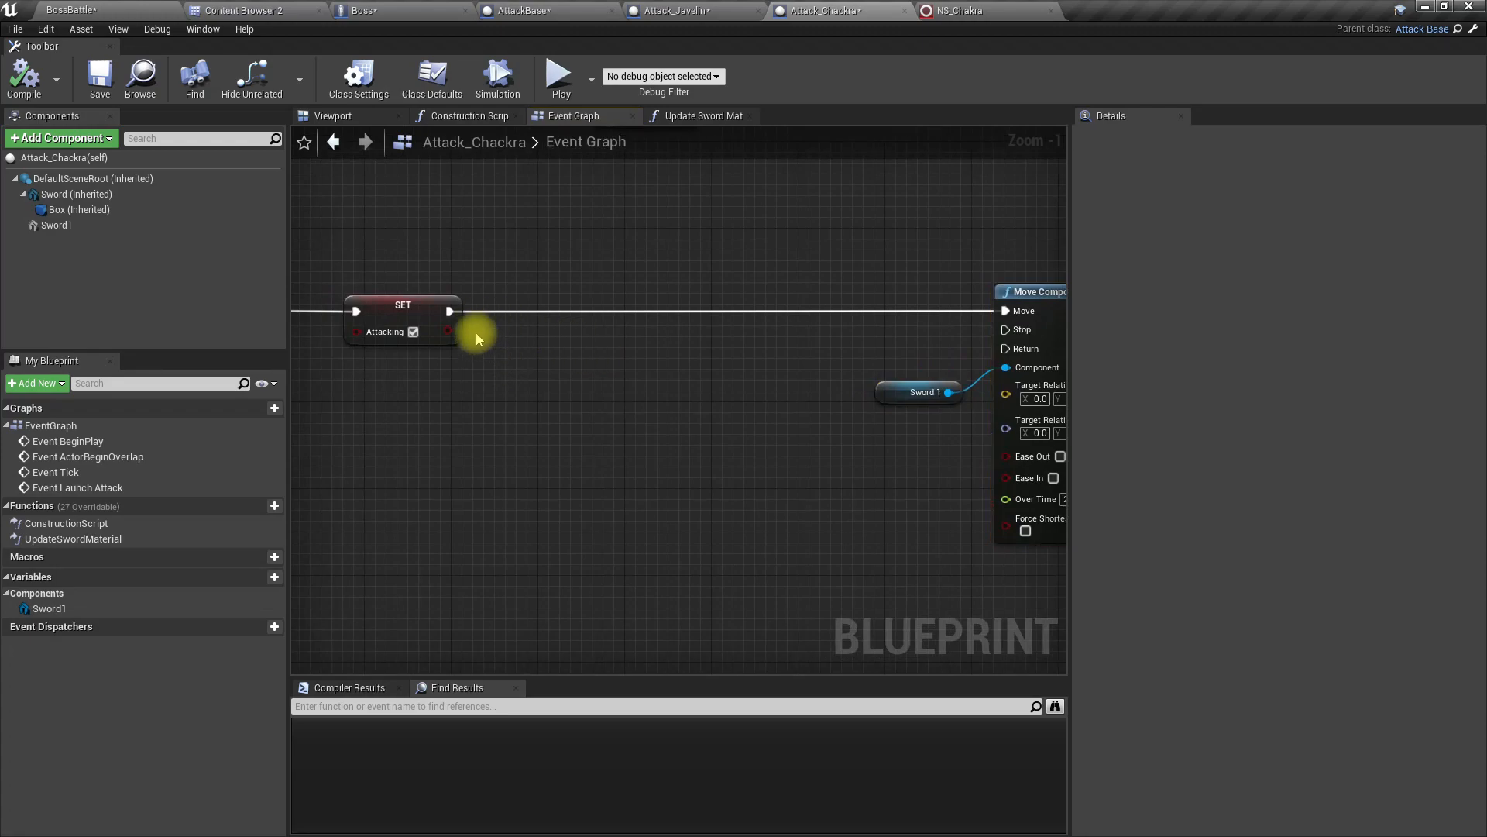
{"action": "left_click_drag", "start_coordinate": [450, 312], "coordinate": [535, 326]}
{"action": "type", "text": "spawn"}
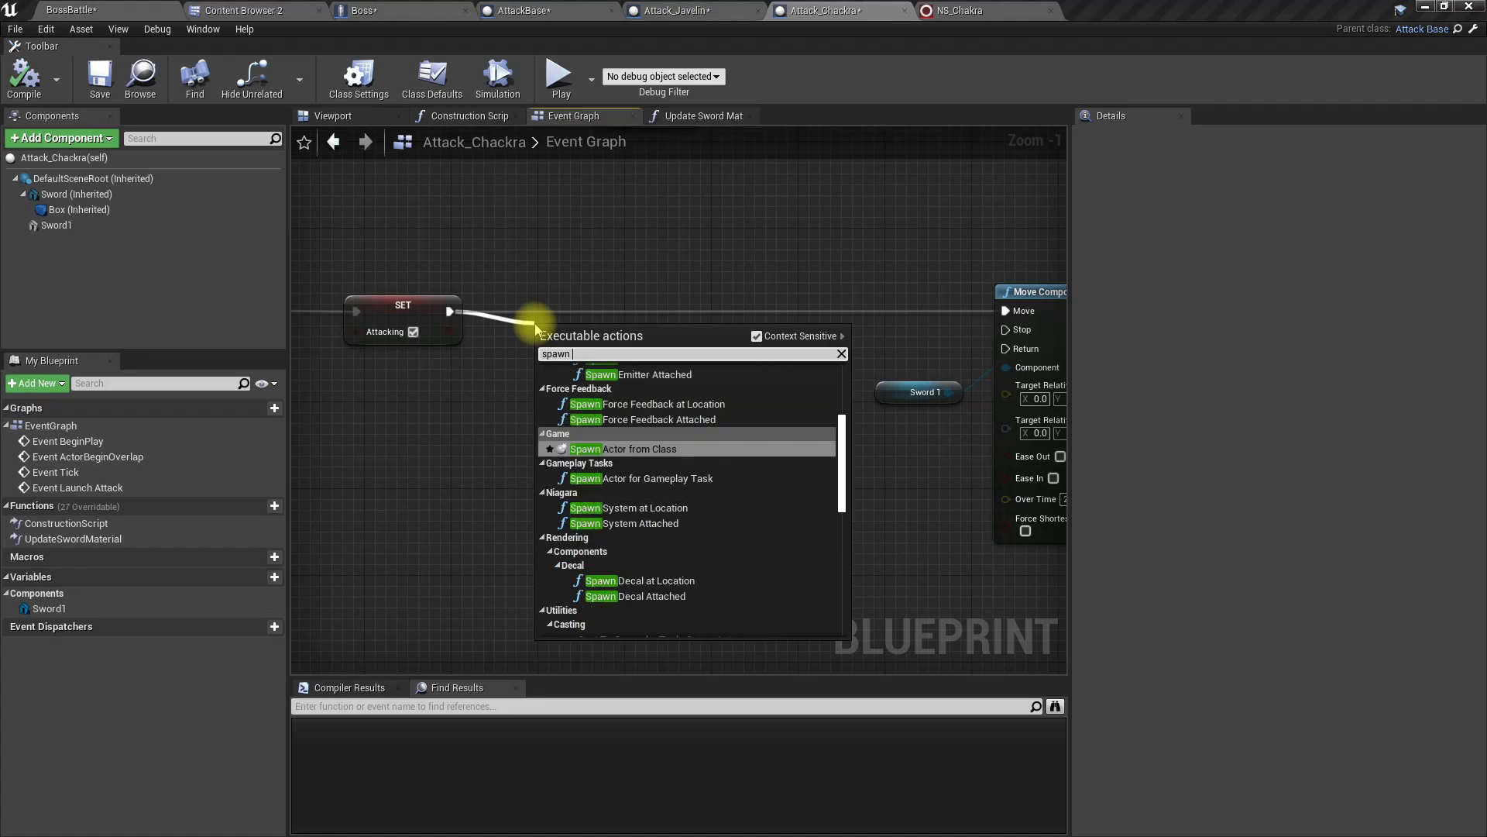
{"action": "type", "text": "nia"}
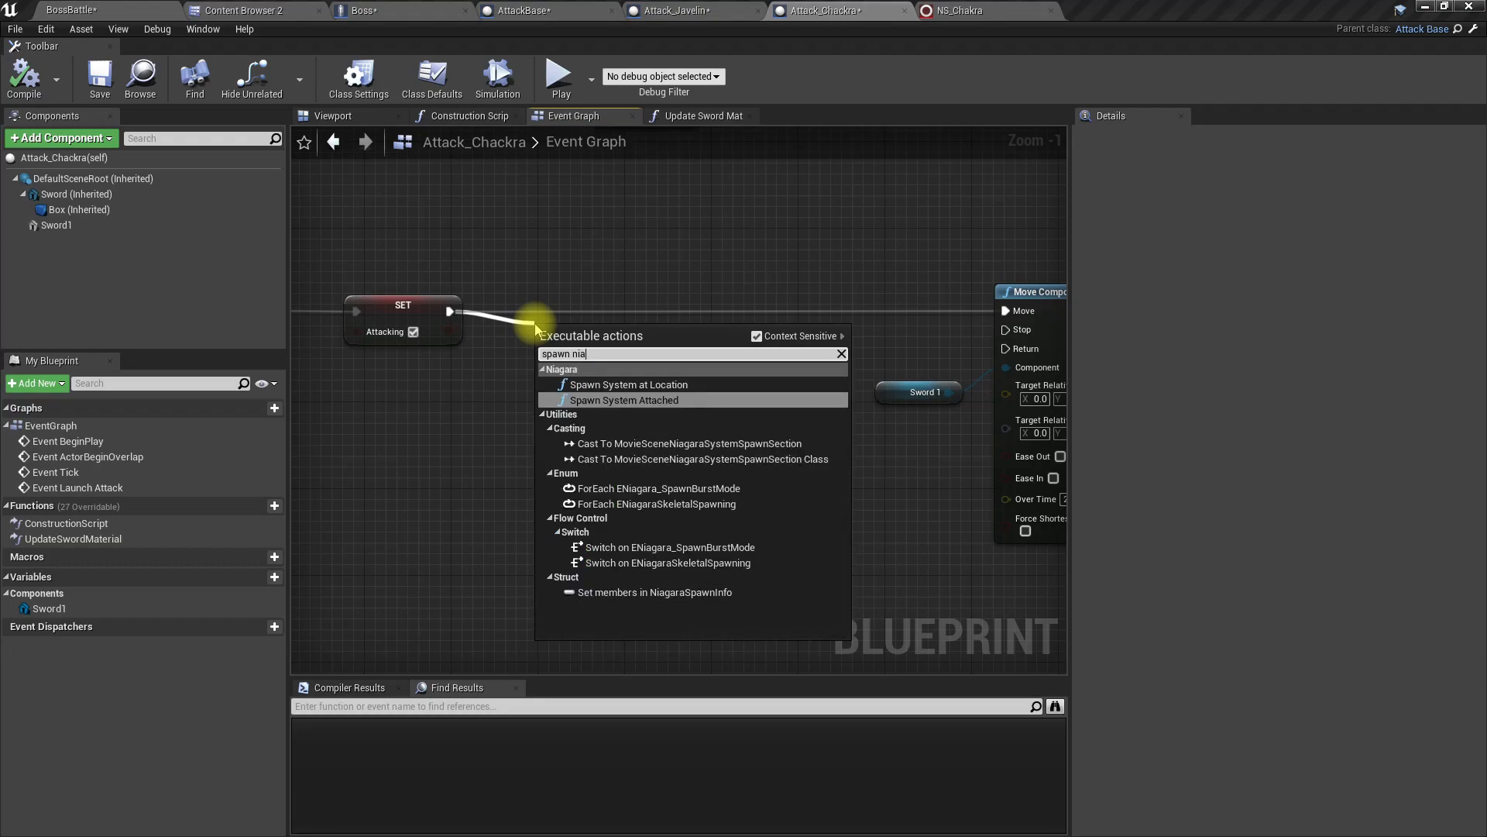
{"action": "key", "text": "Return"}
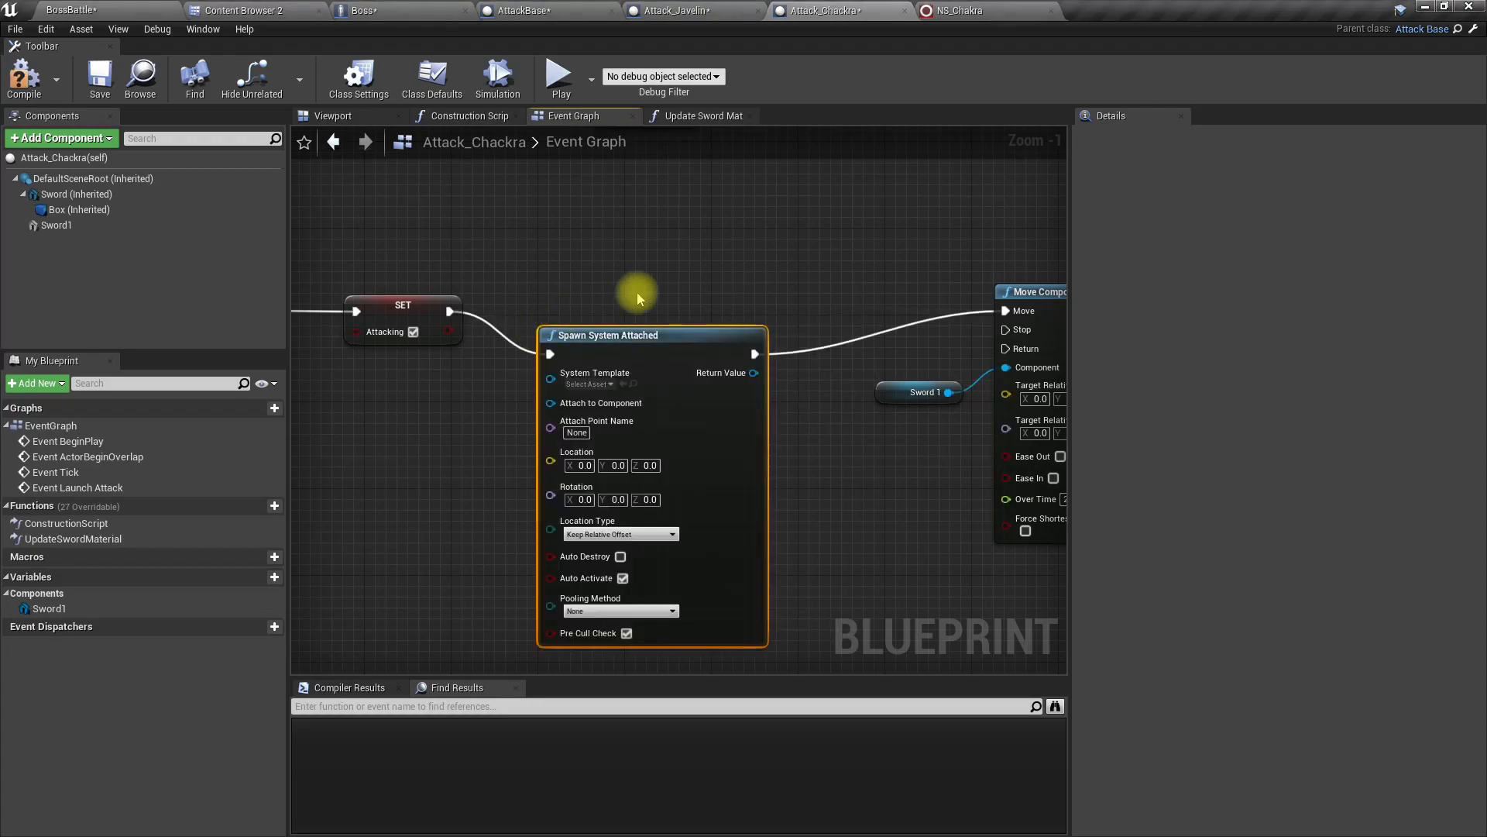
{"action": "left_click_drag", "start_coordinate": [641, 339], "coordinate": [663, 295]}
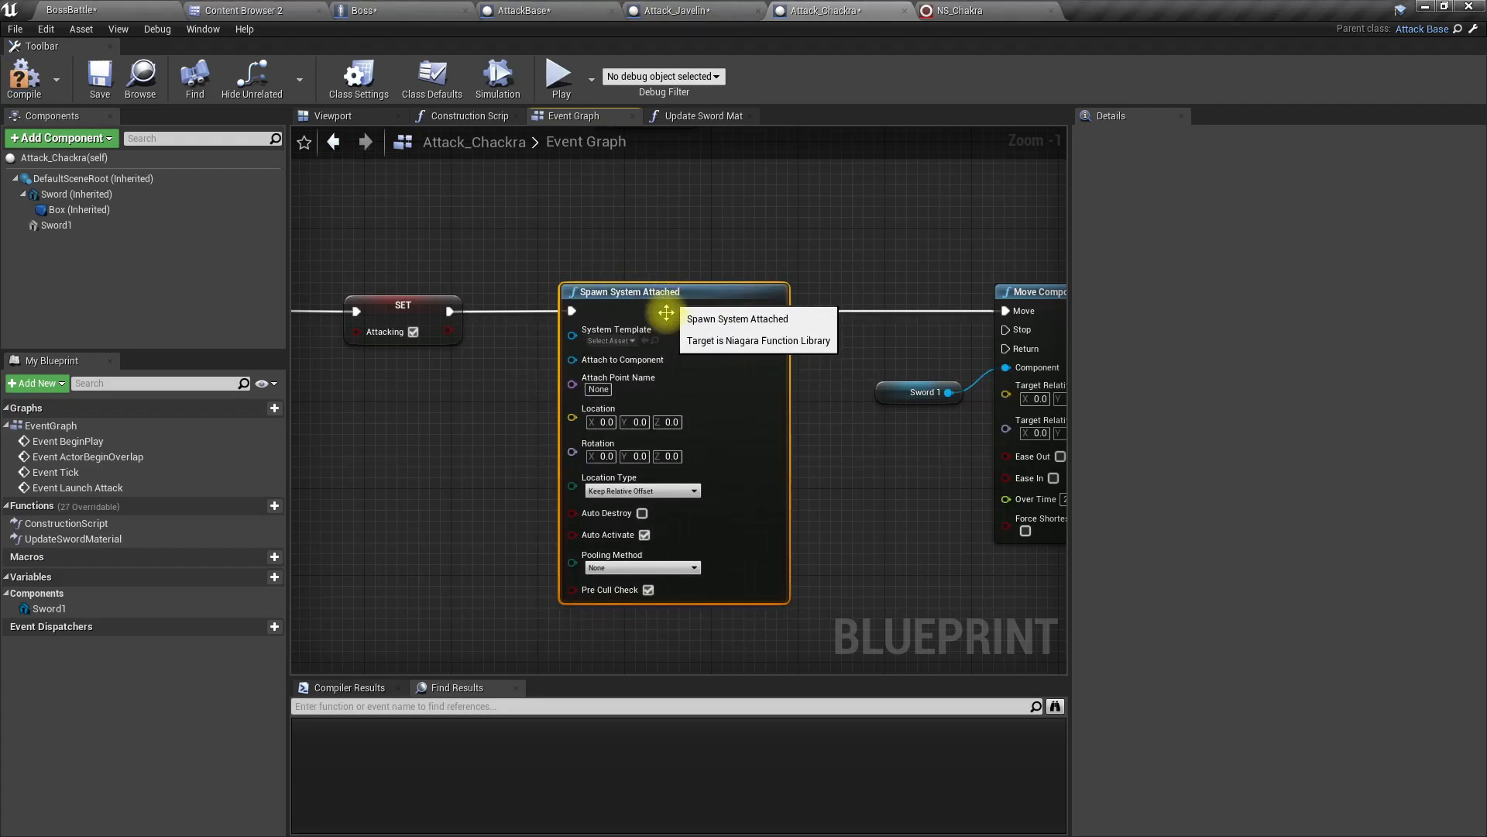
Step: Connect an Attack Vfx getter to the System Template input of Spawn System Attached and place it below SET Attacking
{"action": "right_click_drag", "start_coordinate": [460, 458], "coordinate": [527, 440]}
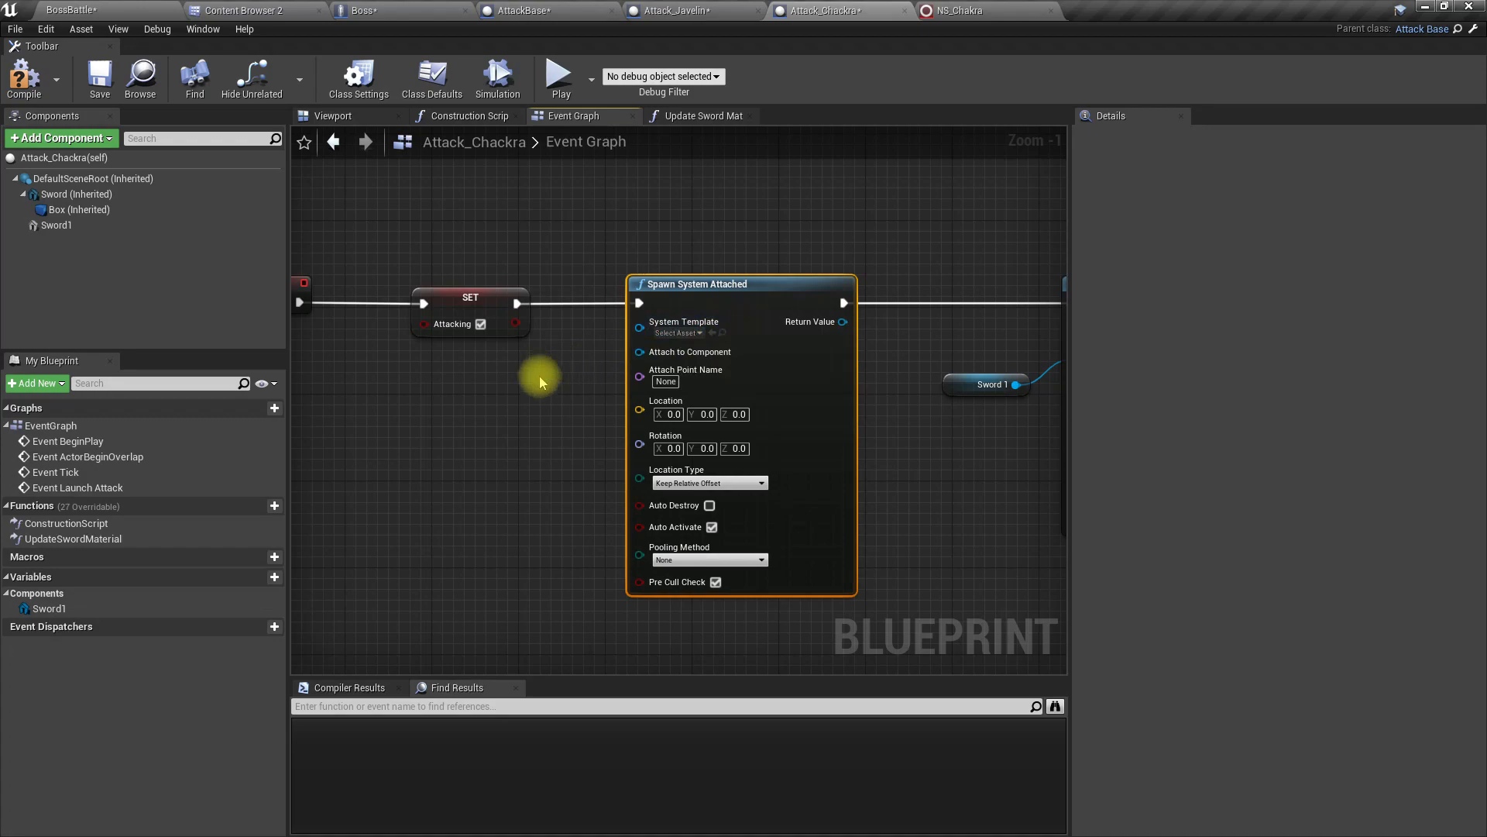
{"action": "scroll", "coordinate": [593, 338], "scroll_direction": "up", "scroll_amount": 1}
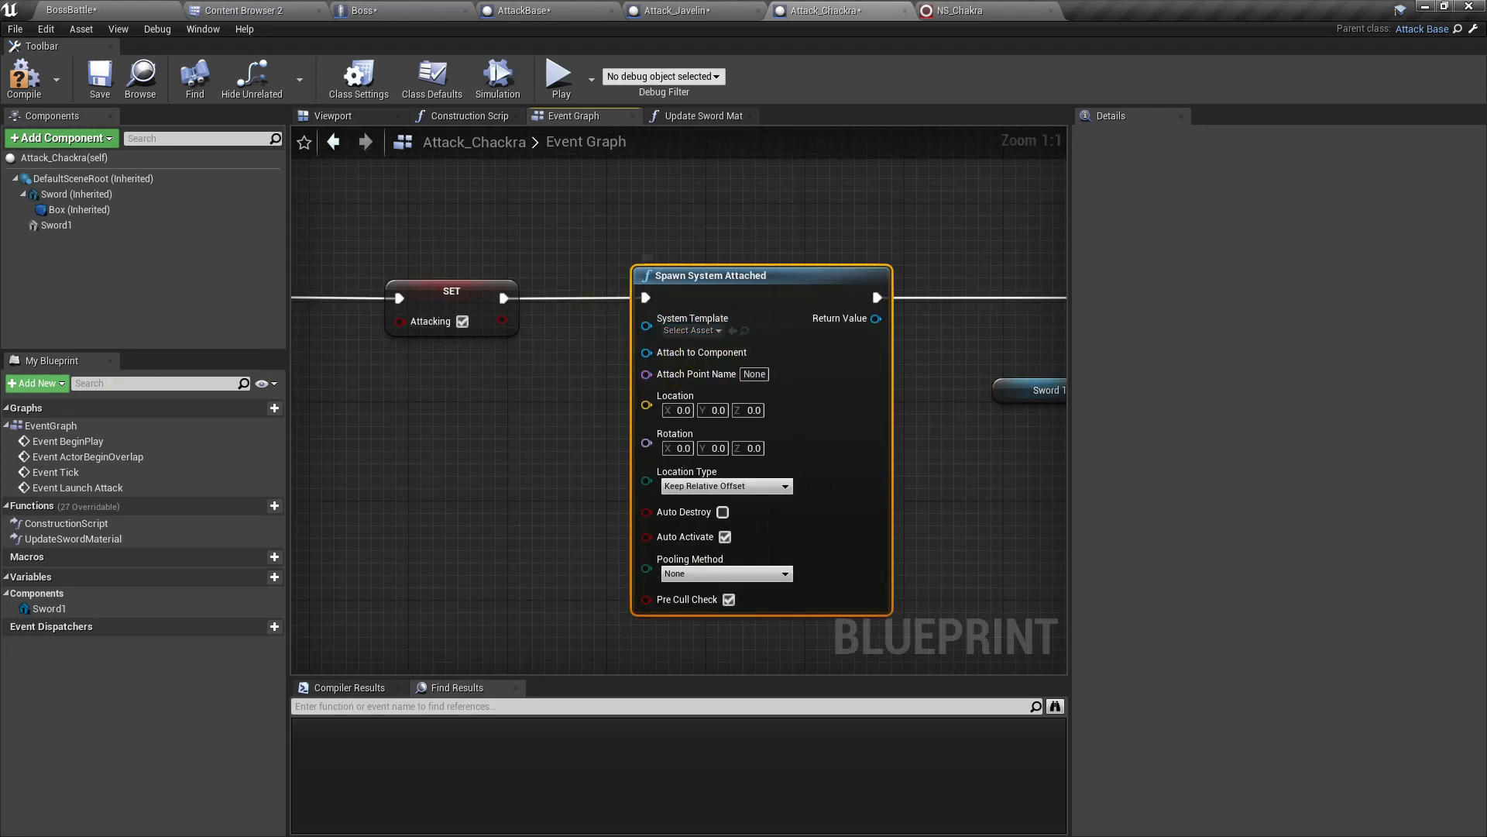
{"action": "left_click_drag", "start_coordinate": [646, 326], "coordinate": [550, 403]}
{"action": "type", "text": "vfx"}
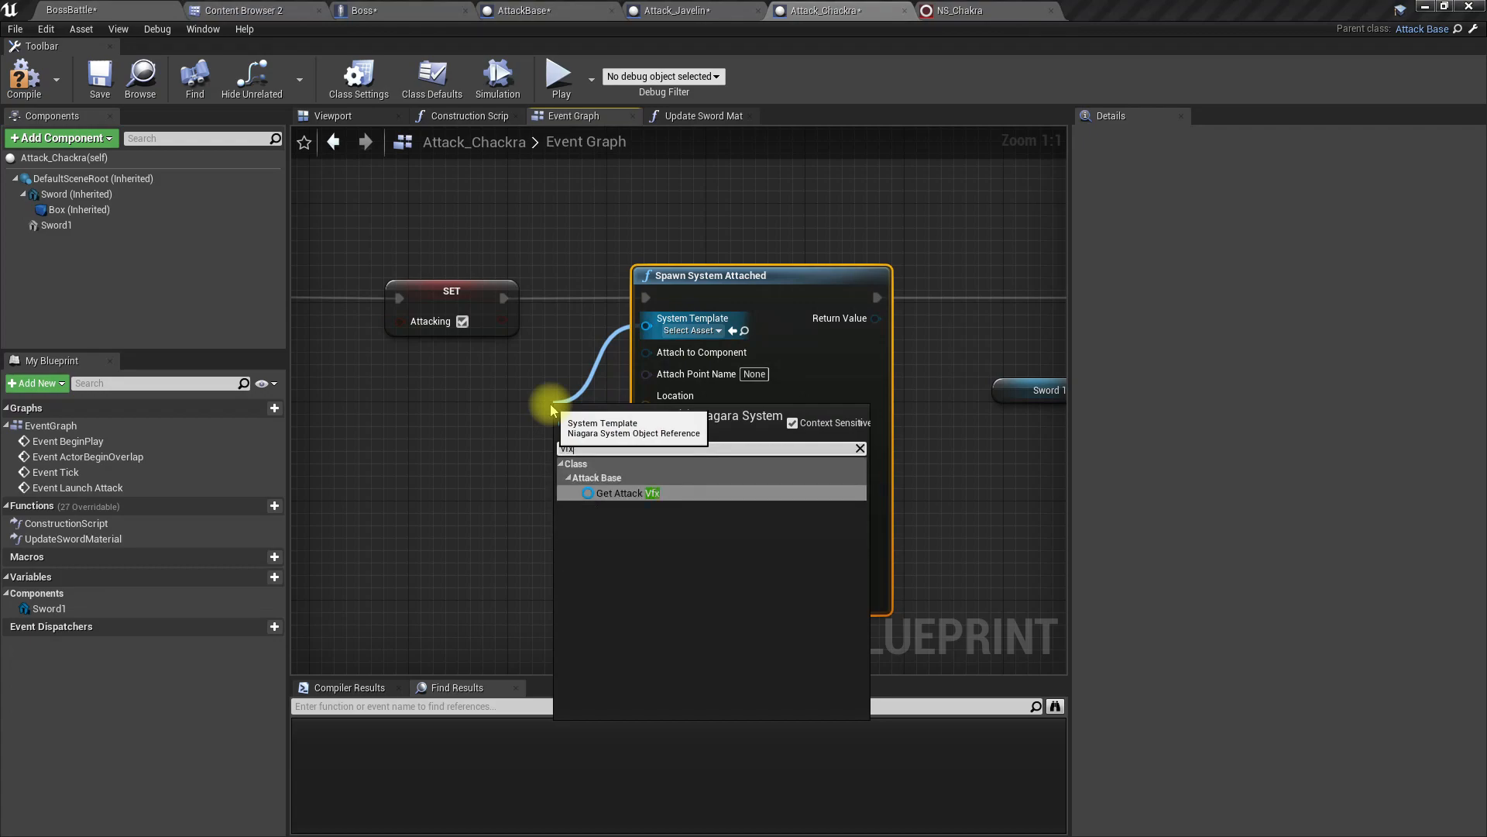
{"action": "key", "text": "Return"}
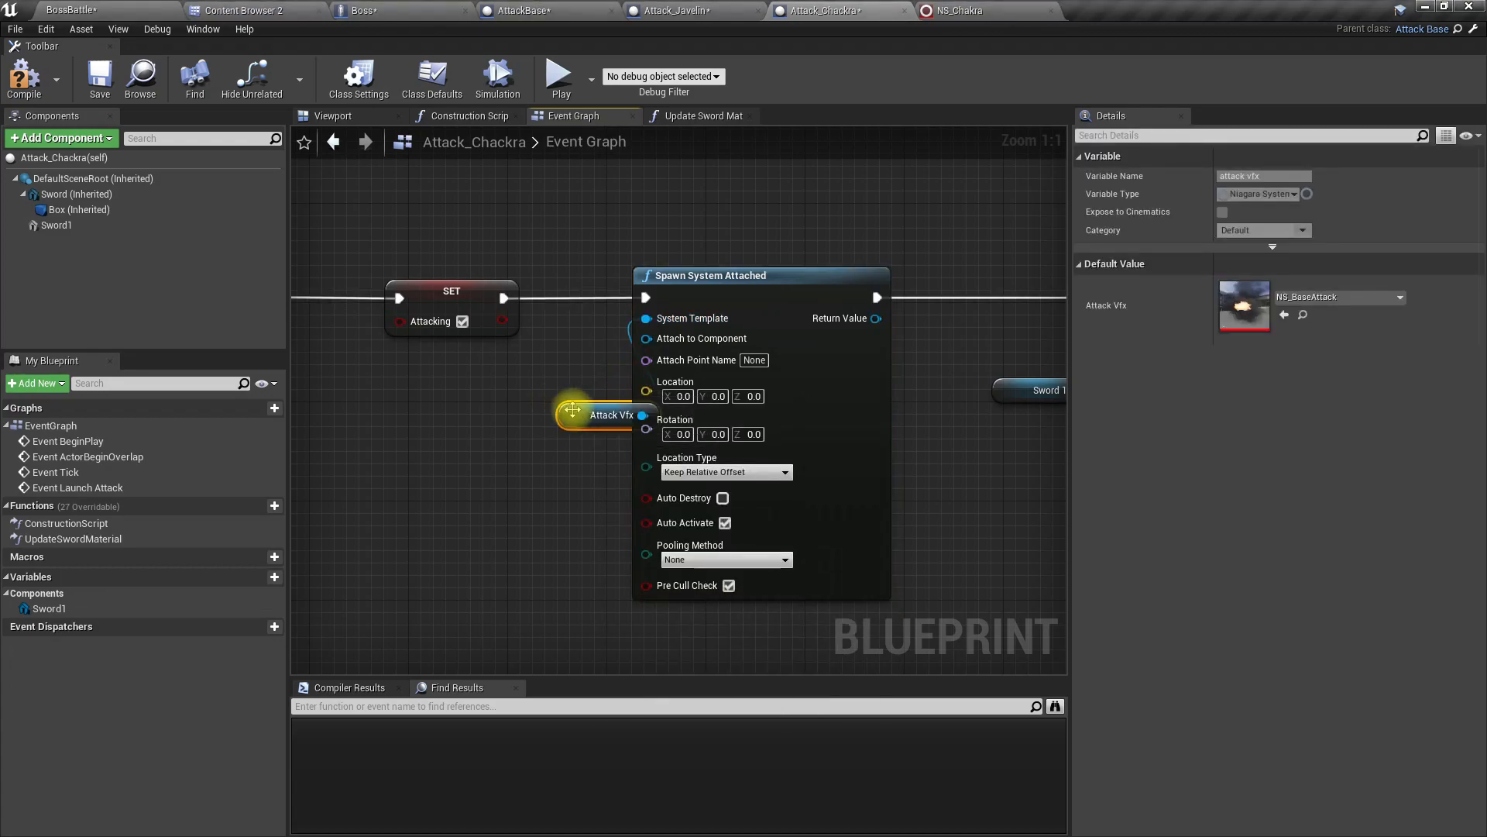
{"action": "left_click_drag", "start_coordinate": [557, 412], "coordinate": [428, 362]}
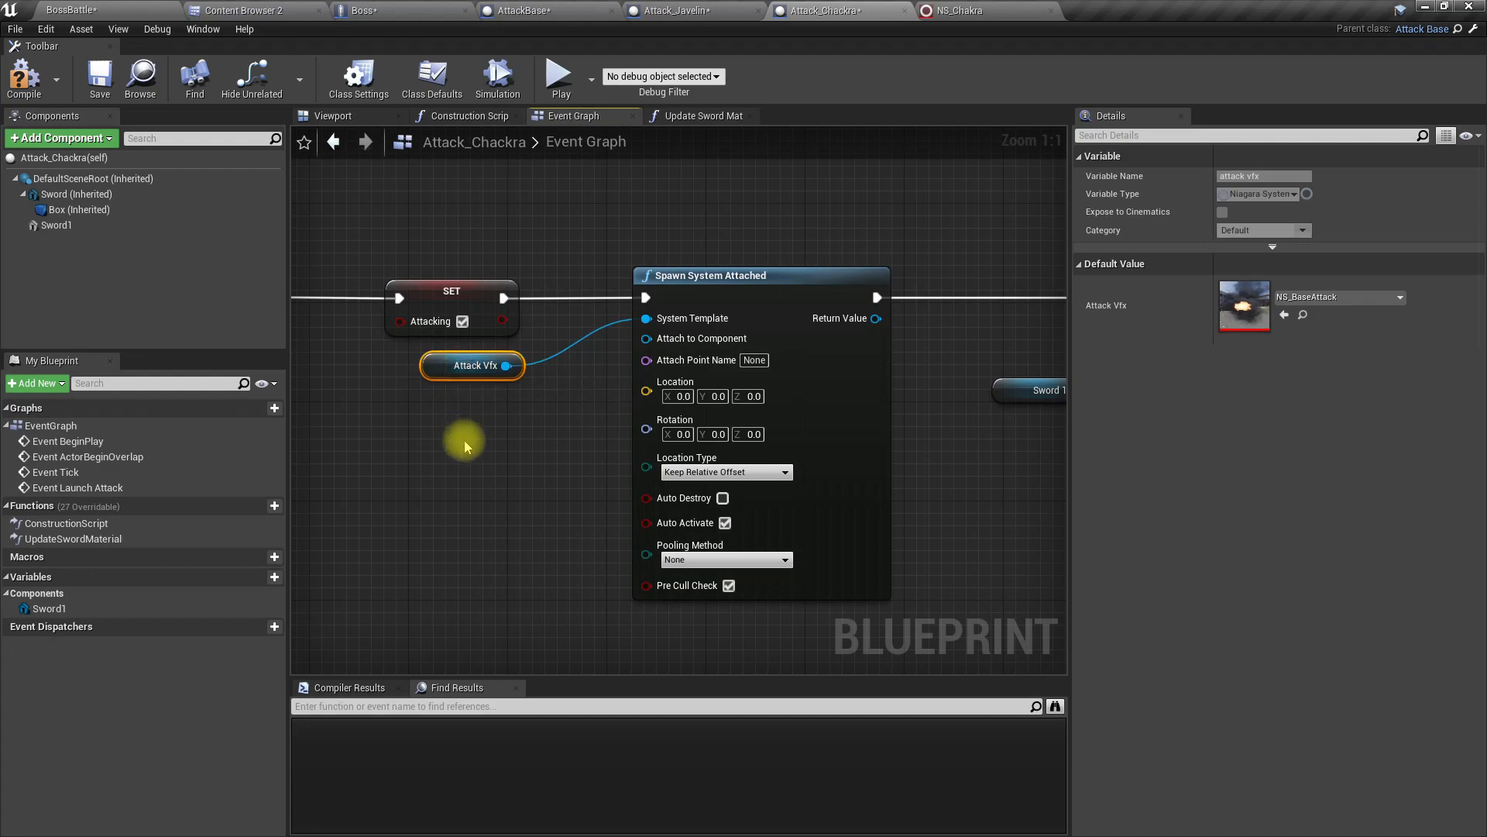
Step: Inspect the arrangement of the two swords around the scene root in Attack_Chackra's 3D view
{"action": "right_click_drag", "start_coordinate": [505, 457], "coordinate": [525, 461]}
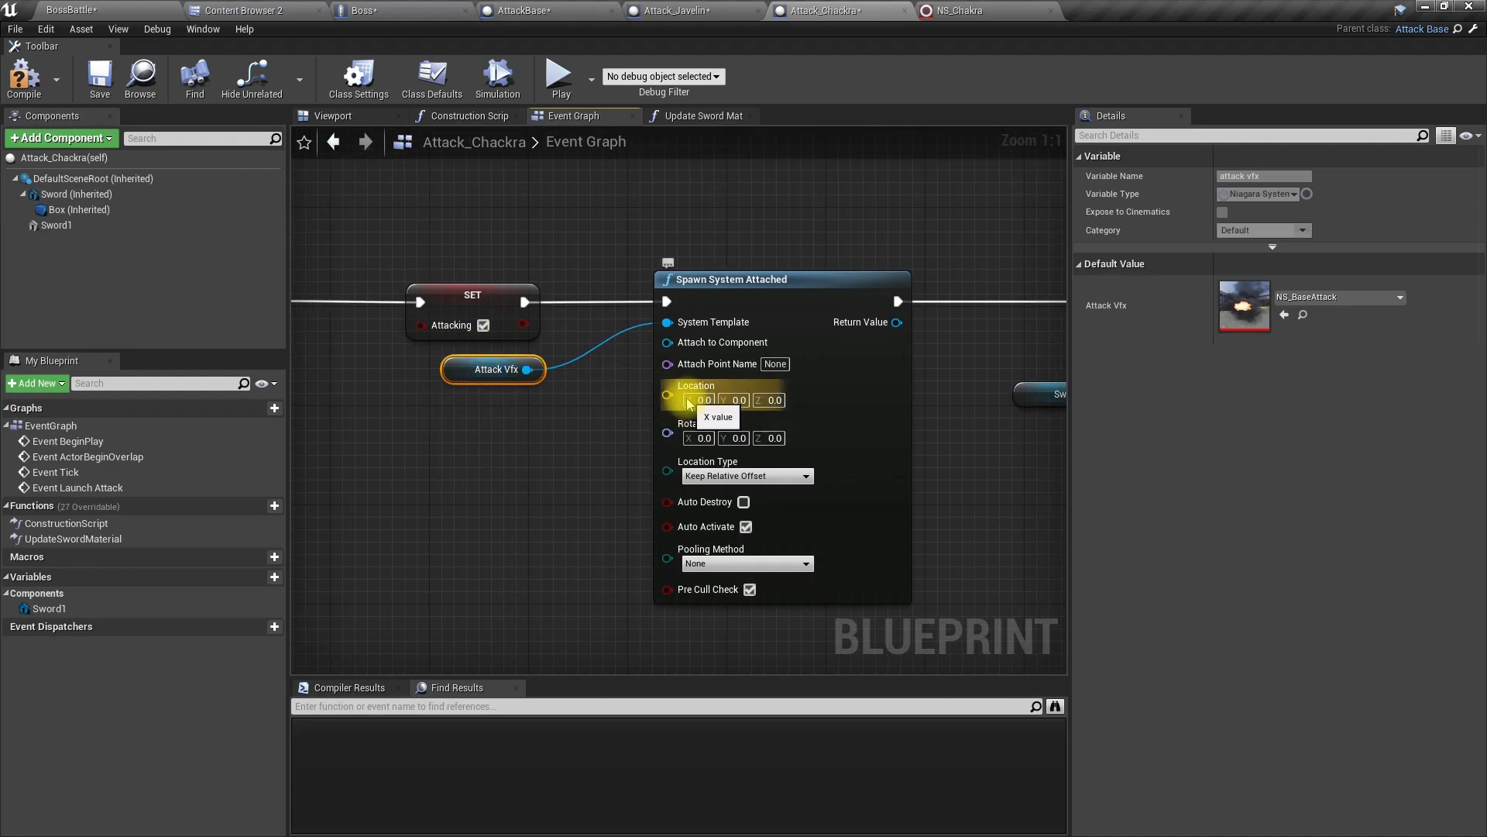
{"action": "left_click", "coordinate": [367, 121]}
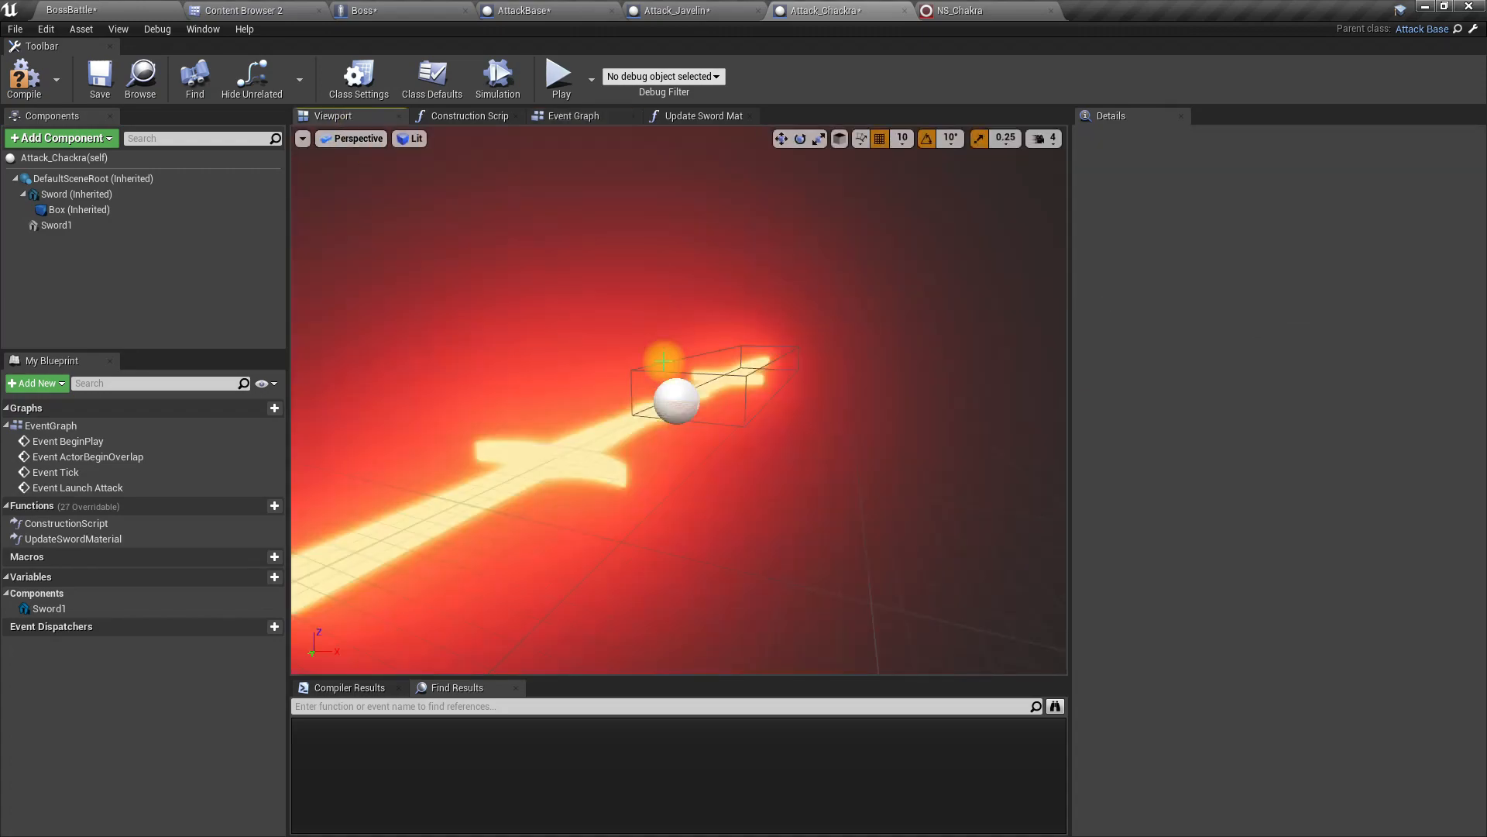
{"action": "key", "text": "d"}
{"action": "right_click_drag", "start_coordinate": [850, 405], "coordinate": [604, 405]}
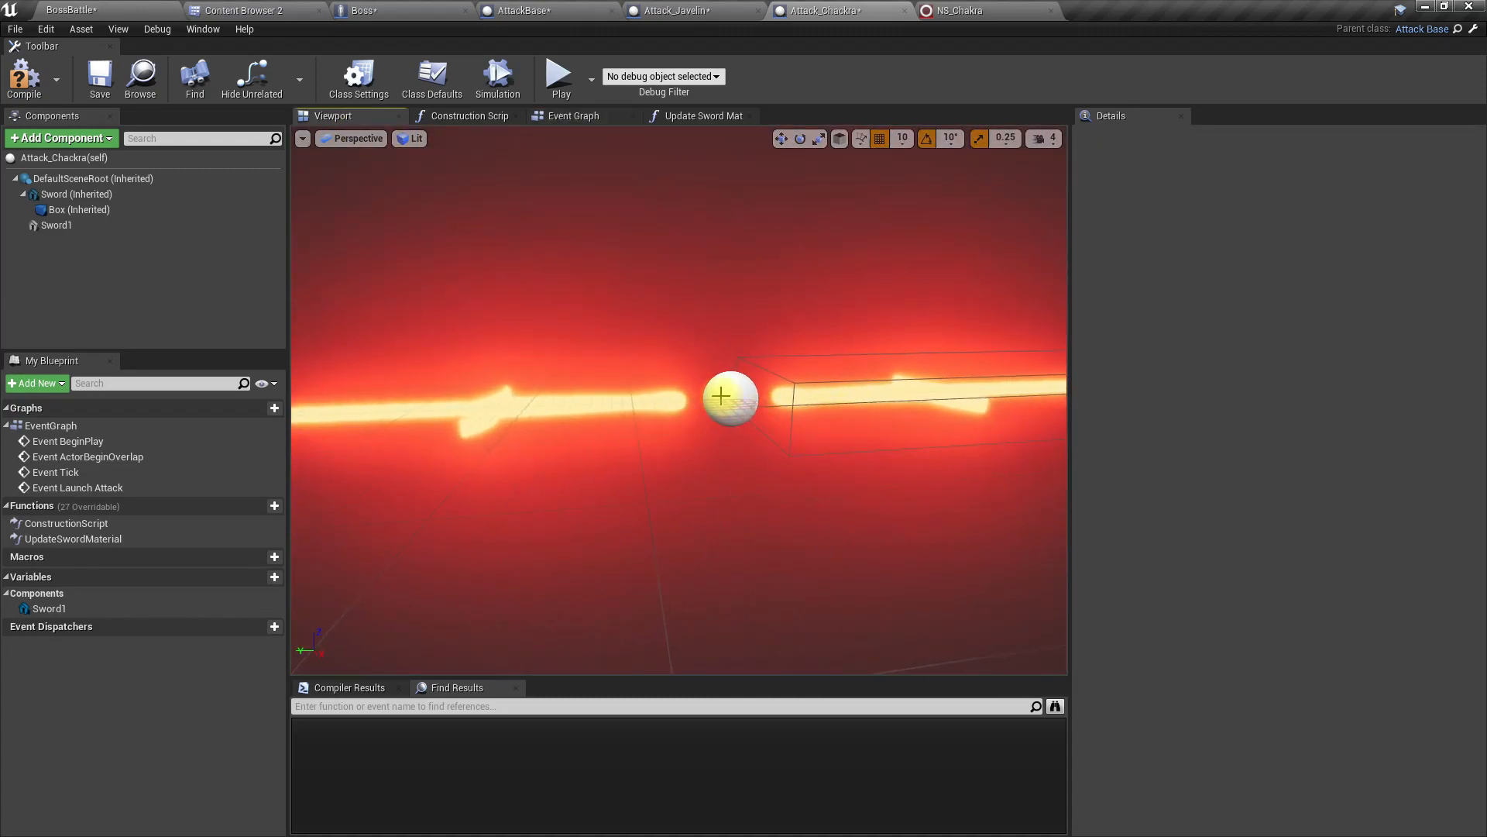
{"action": "left_click", "coordinate": [576, 120]}
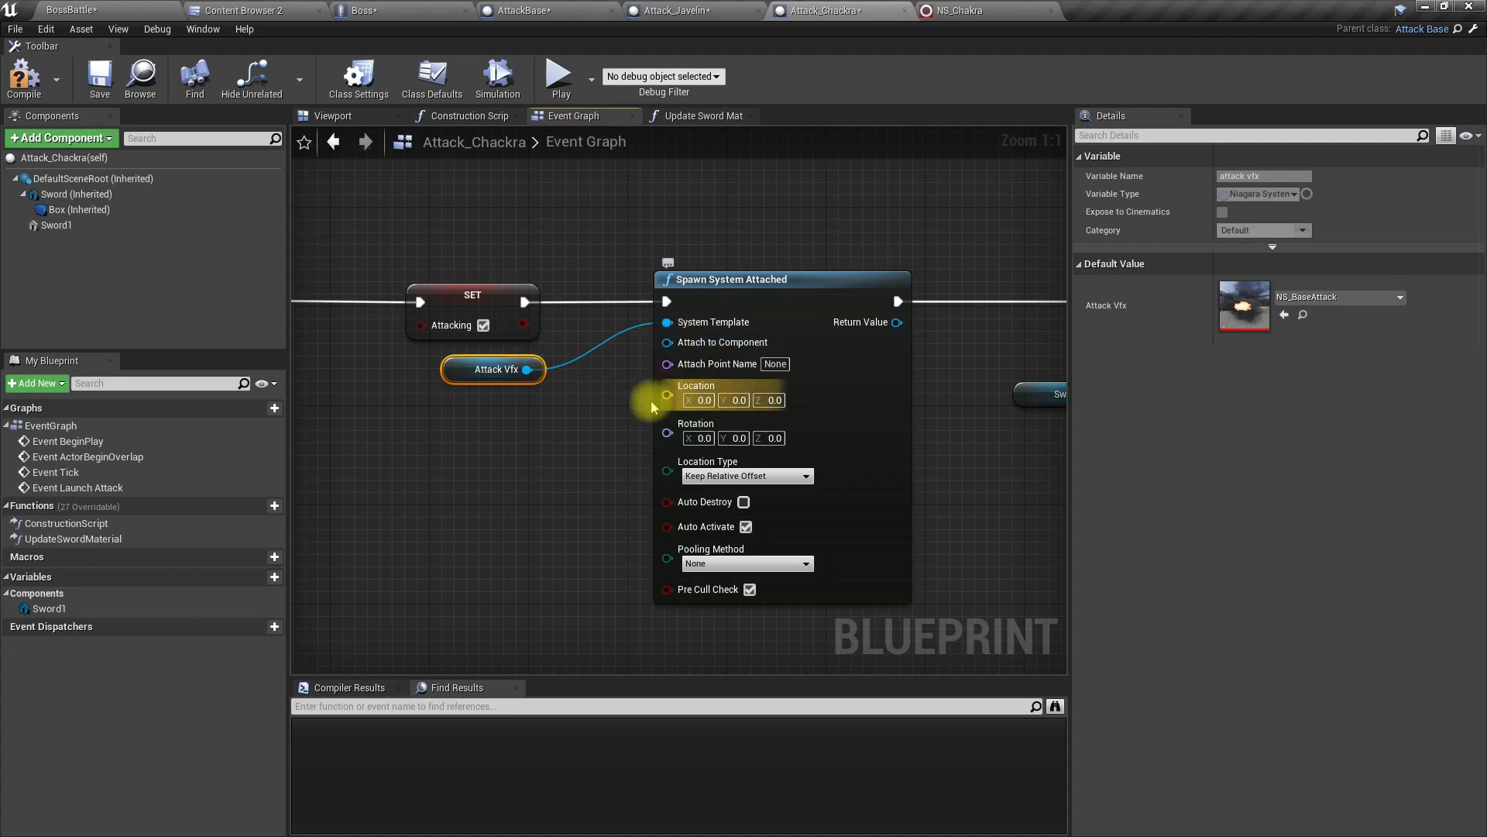
{"action": "left_click_drag", "start_coordinate": [654, 396], "coordinate": [545, 453]}
{"action": "type", "text": "get actor loca"}
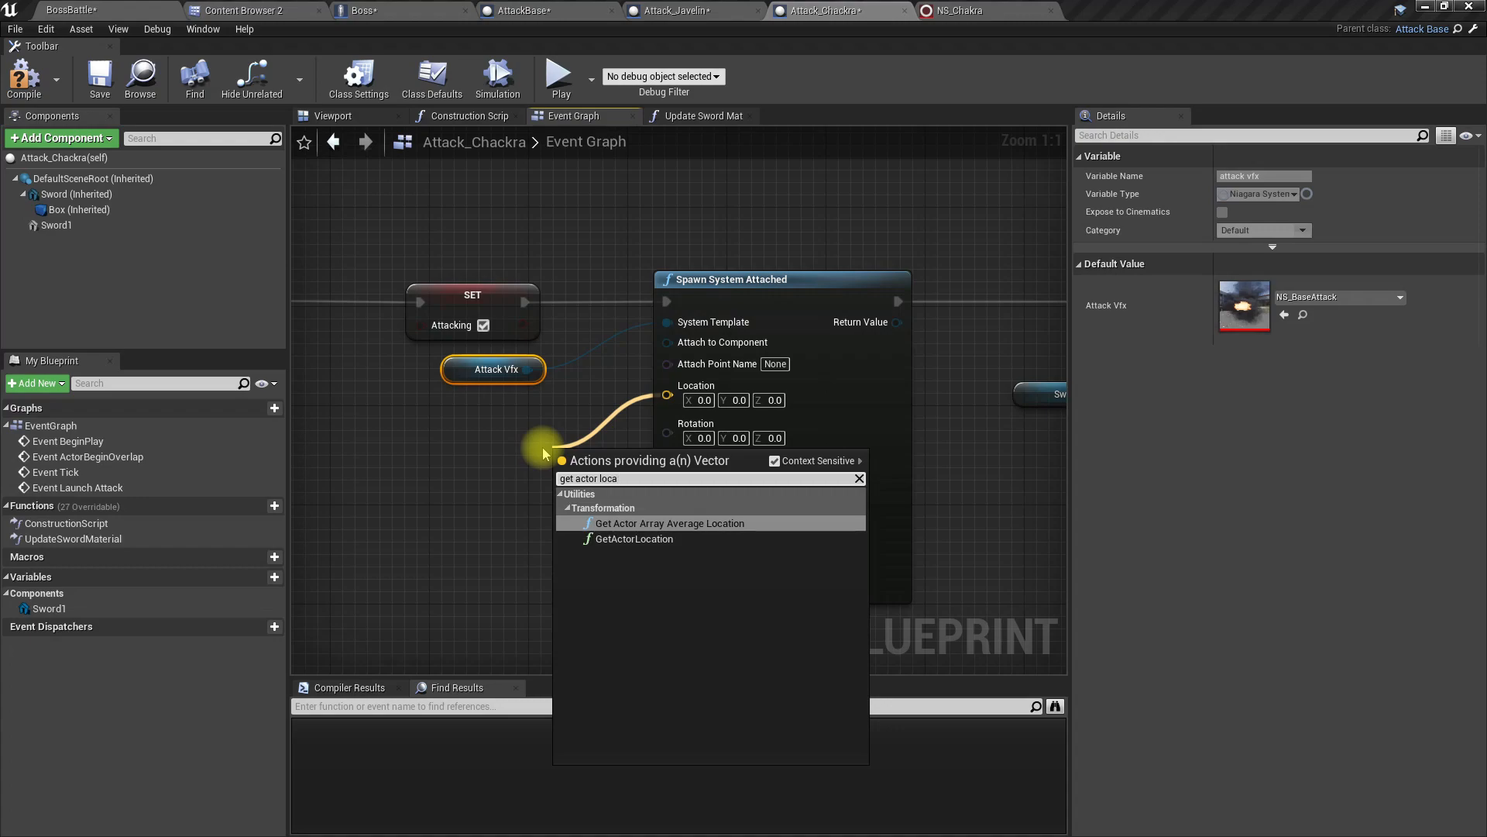
{"action": "key", "text": "Escape"}
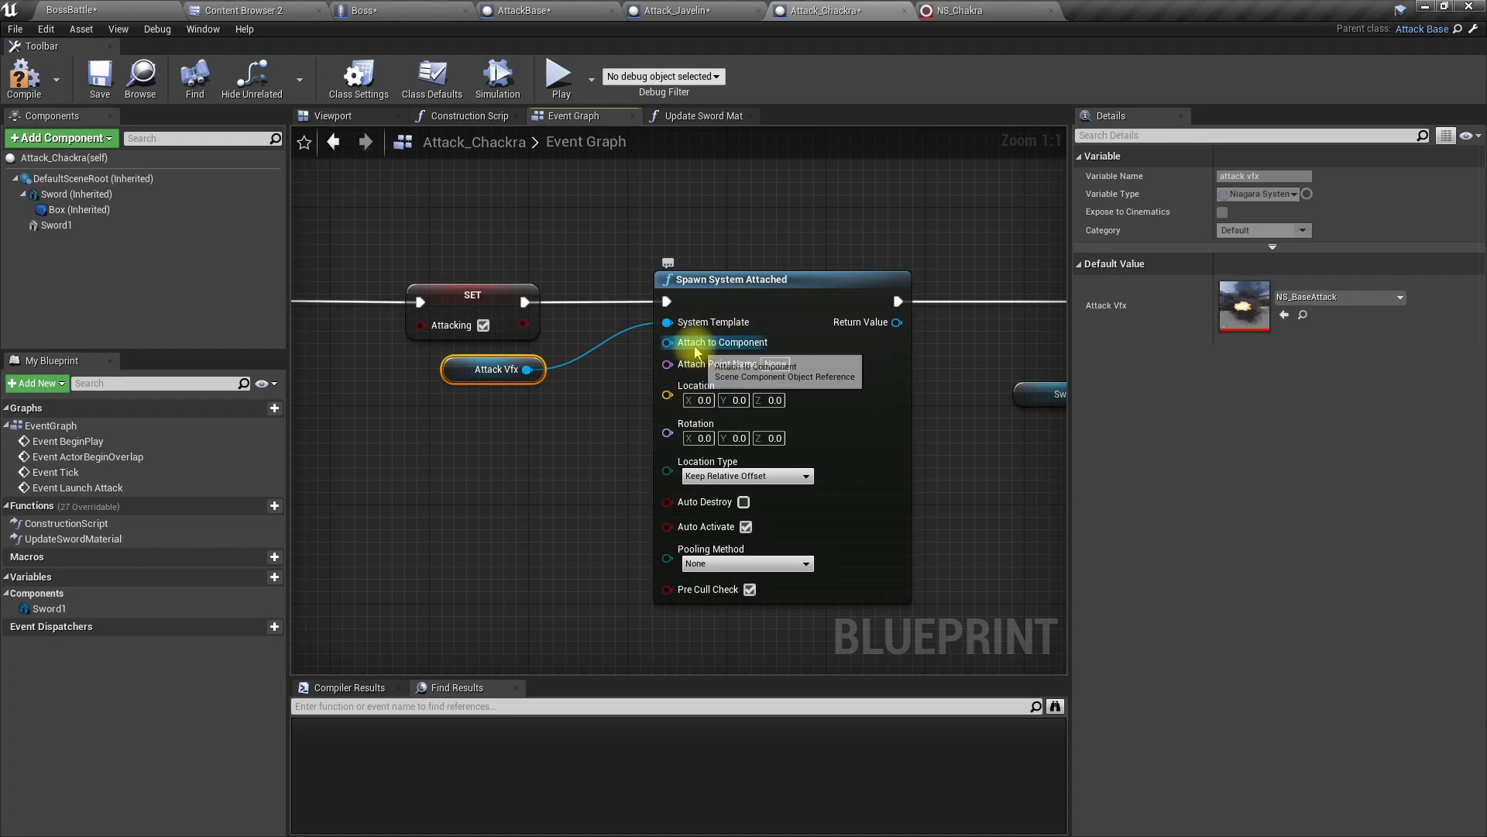
Step: Connect DefaultSceneRoot to the Attach to Component input of Spawn System Attached and place its node below Attack Vfx
{"action": "left_click_drag", "start_coordinate": [62, 179], "coordinate": [704, 342]}
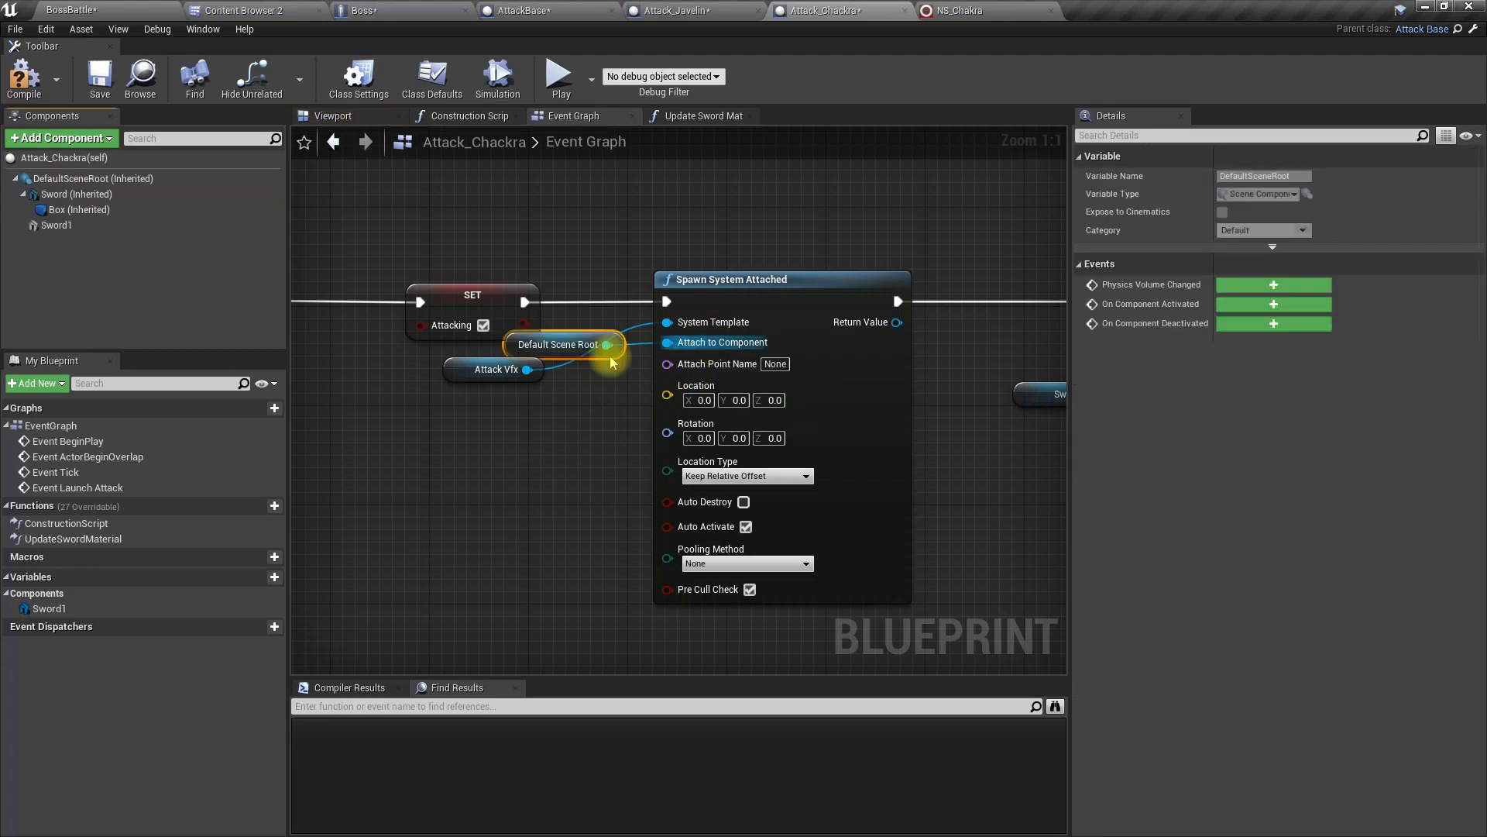
{"action": "left_click_drag", "start_coordinate": [513, 355], "coordinate": [451, 417]}
{"action": "right_click_drag", "start_coordinate": [502, 545], "coordinate": [416, 514]}
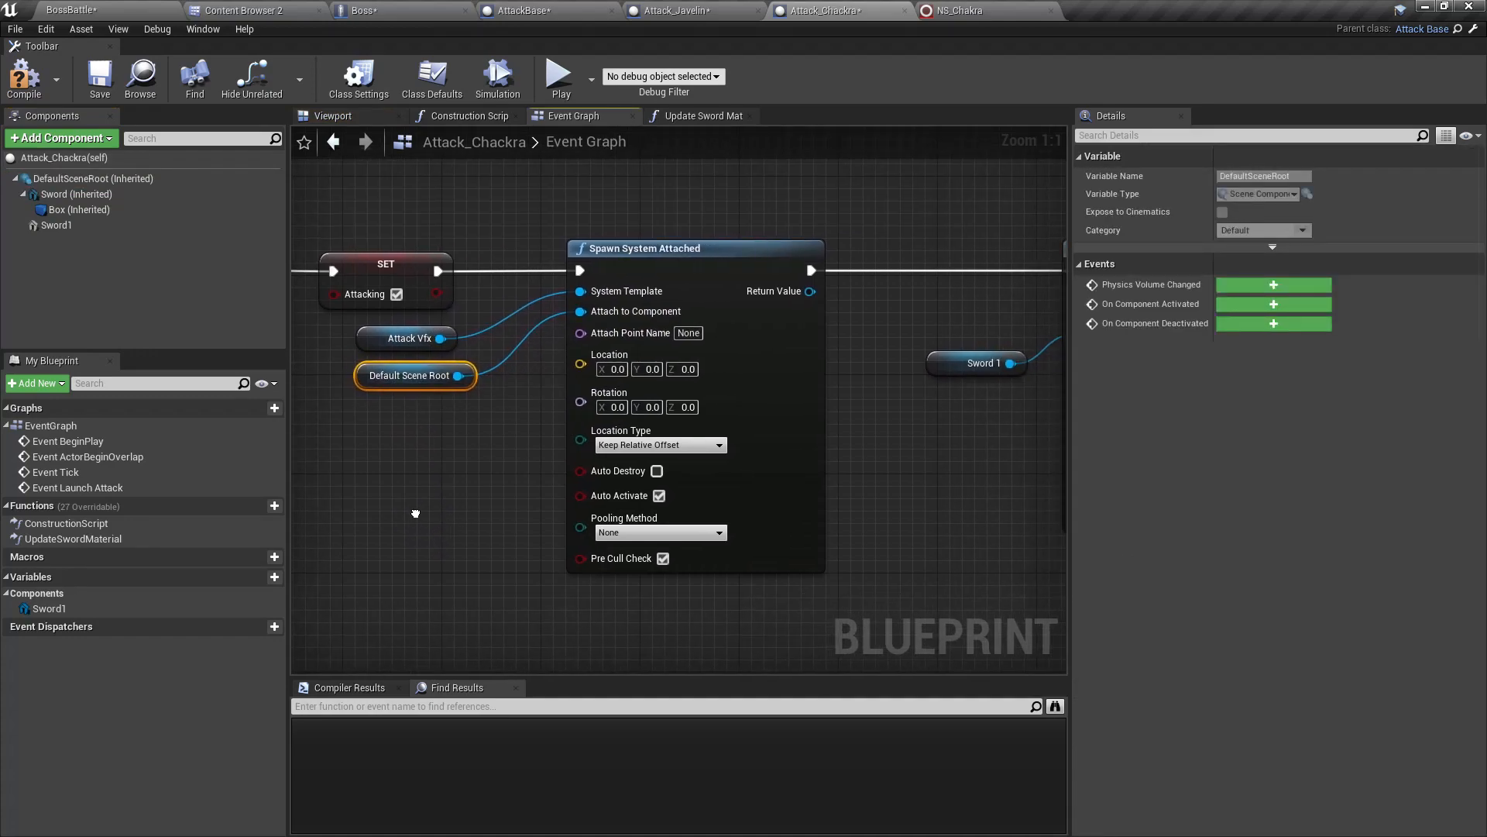
Step: Set the Location Type of Spawn System Attached to Snap to Target, Keep World Scale
{"action": "left_click", "coordinate": [655, 445]}
{"action": "left_click", "coordinate": [651, 448]}
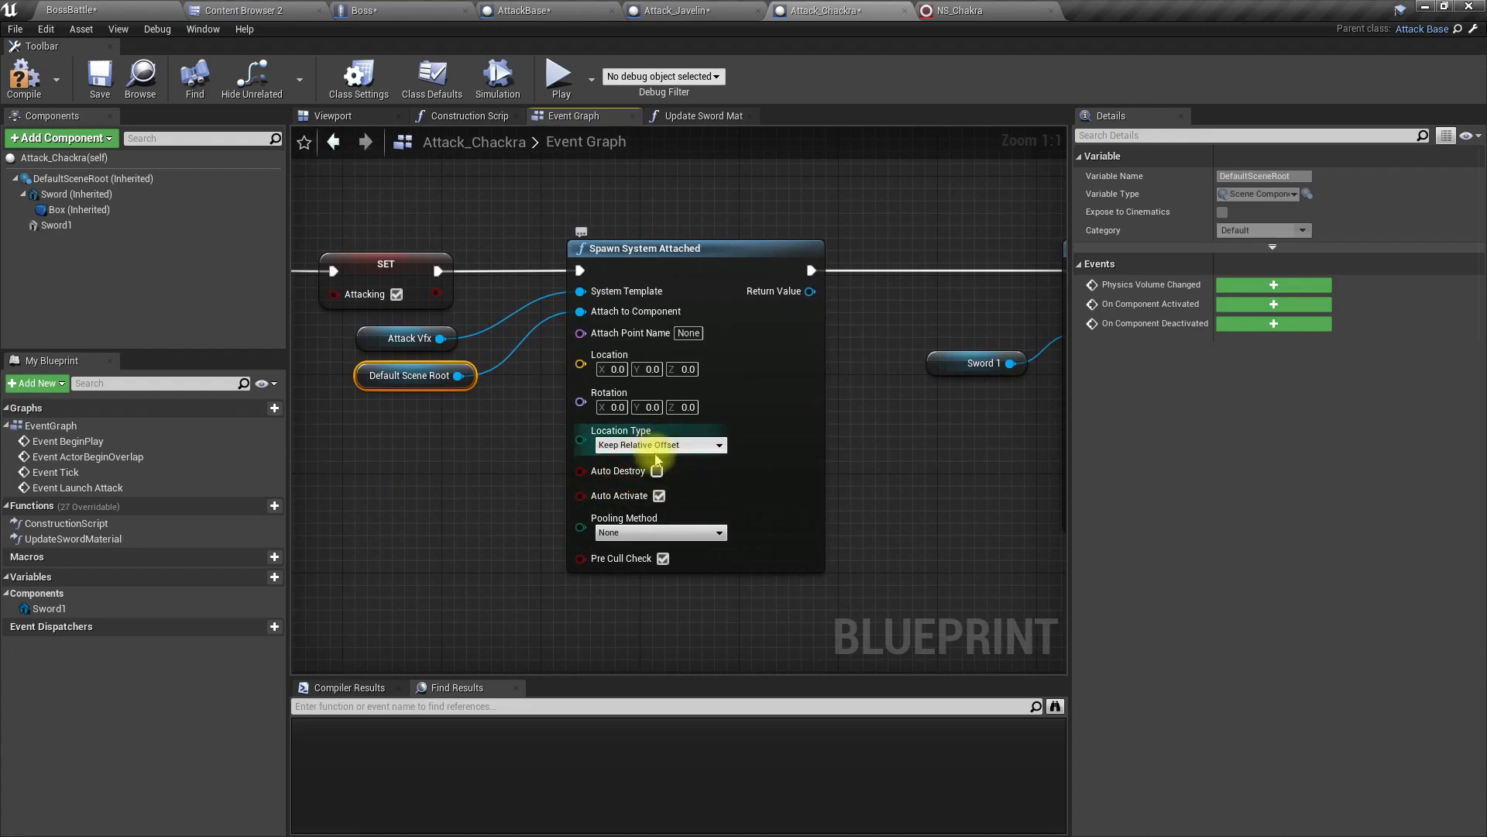
{"action": "left_click", "coordinate": [655, 446]}
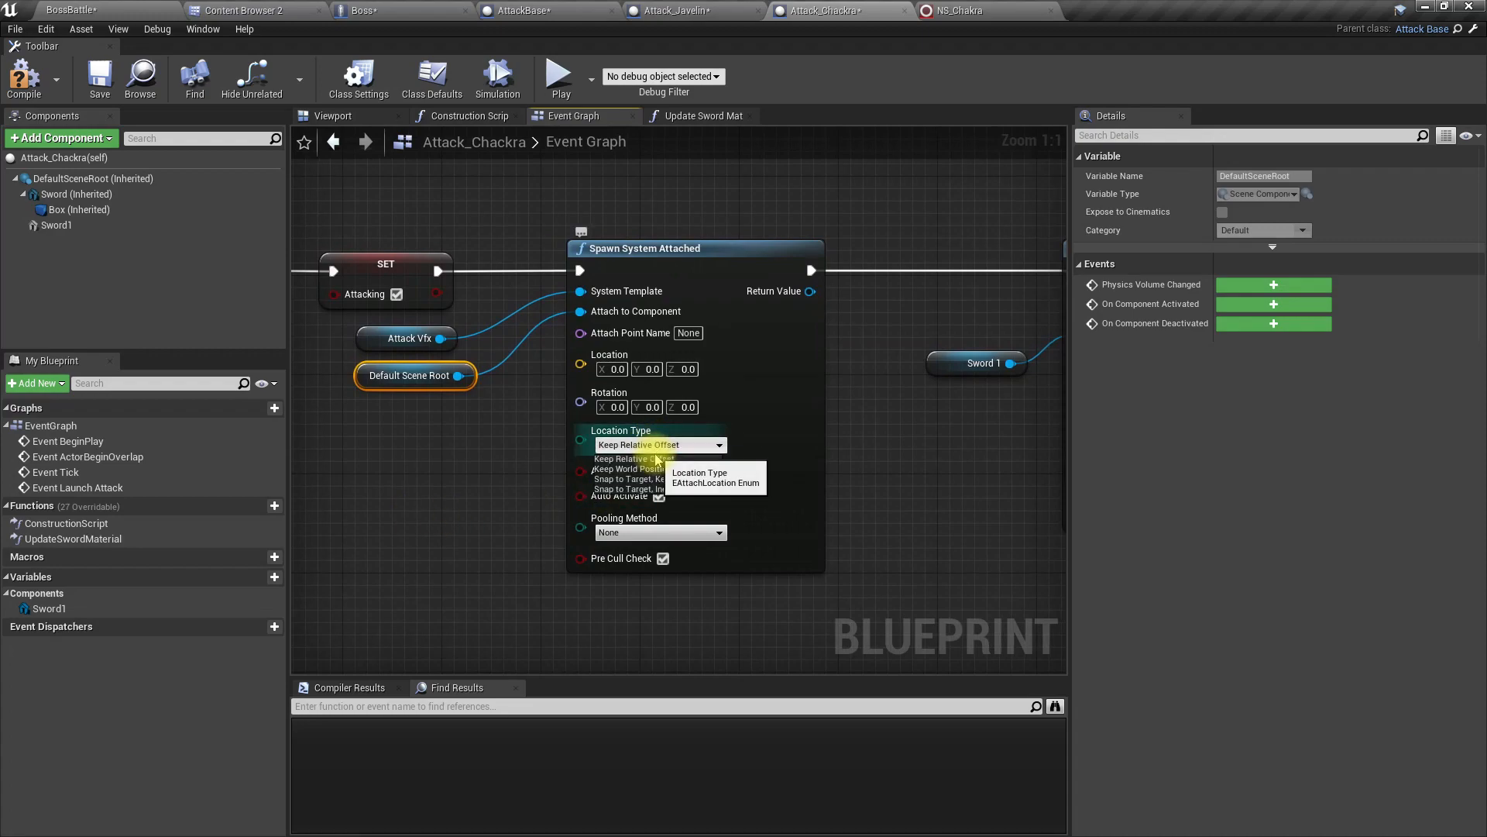
{"action": "left_click", "coordinate": [638, 479]}
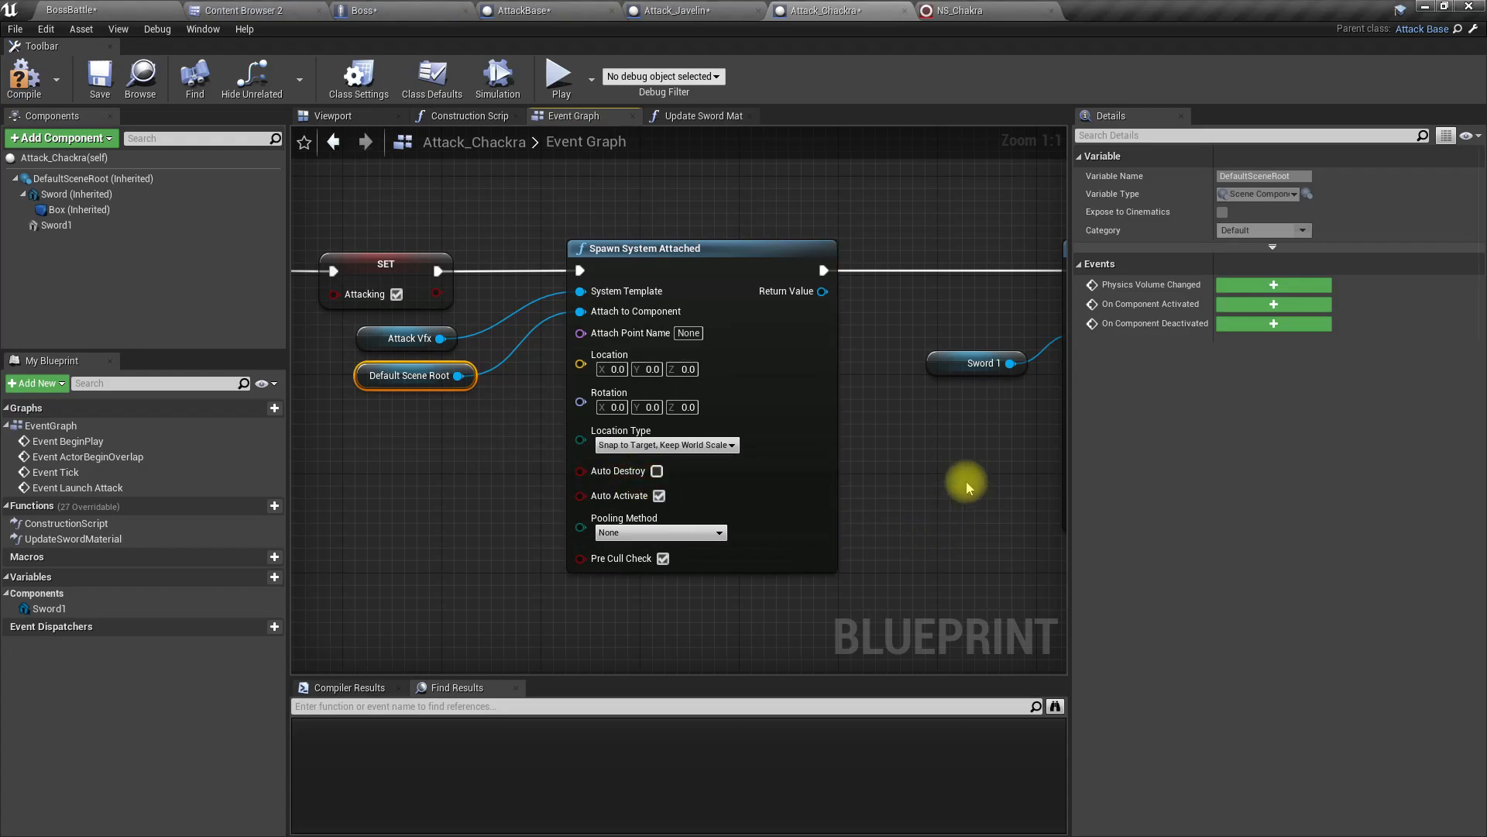
Step: Play-test the BossBattle level full screen, moving around the boss to check the attached attack effect
{"action": "left_click", "coordinate": [95, 10]}
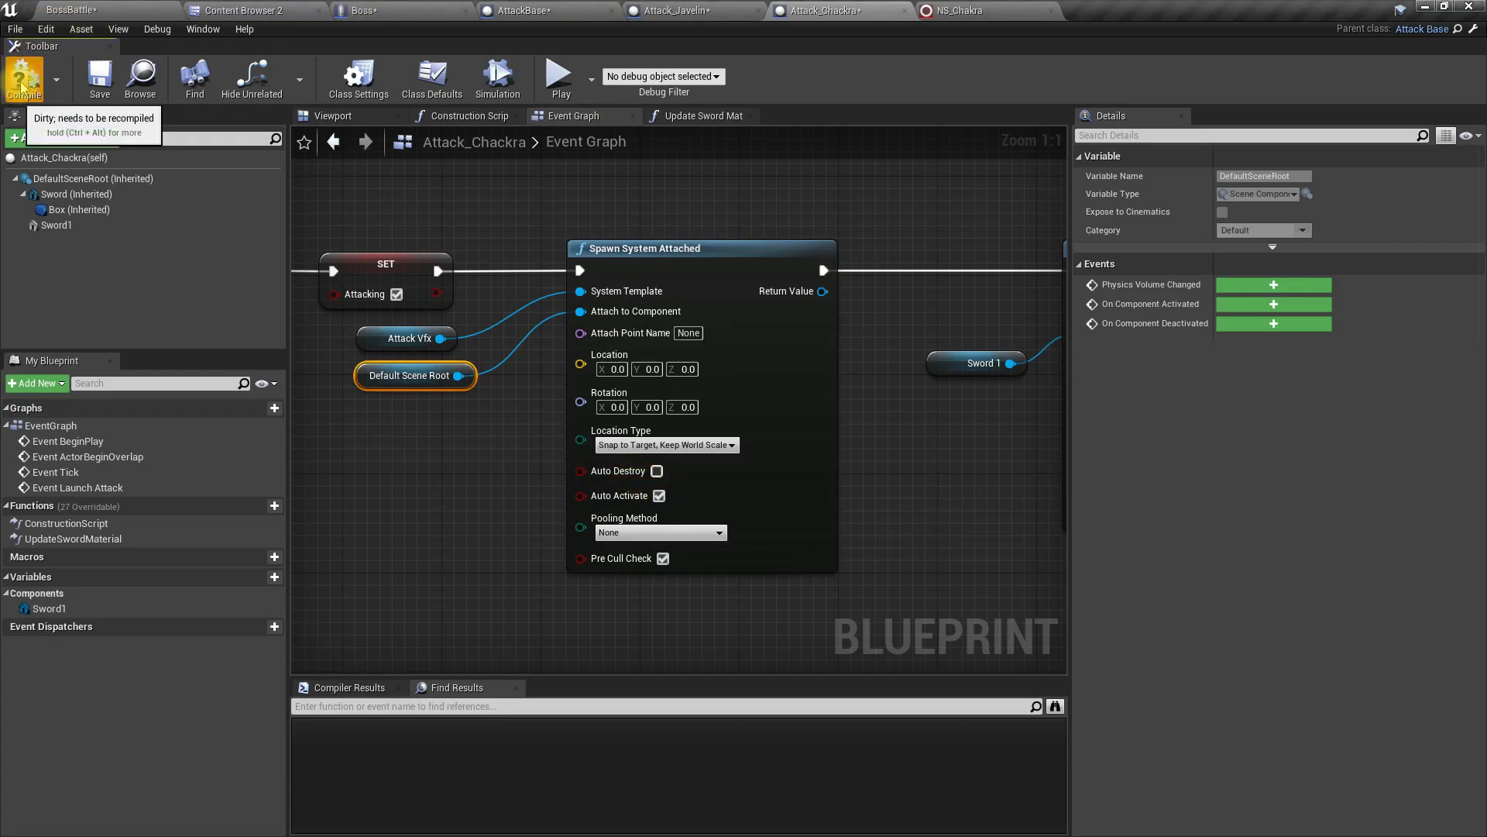
{"action": "key", "text": "F11"}
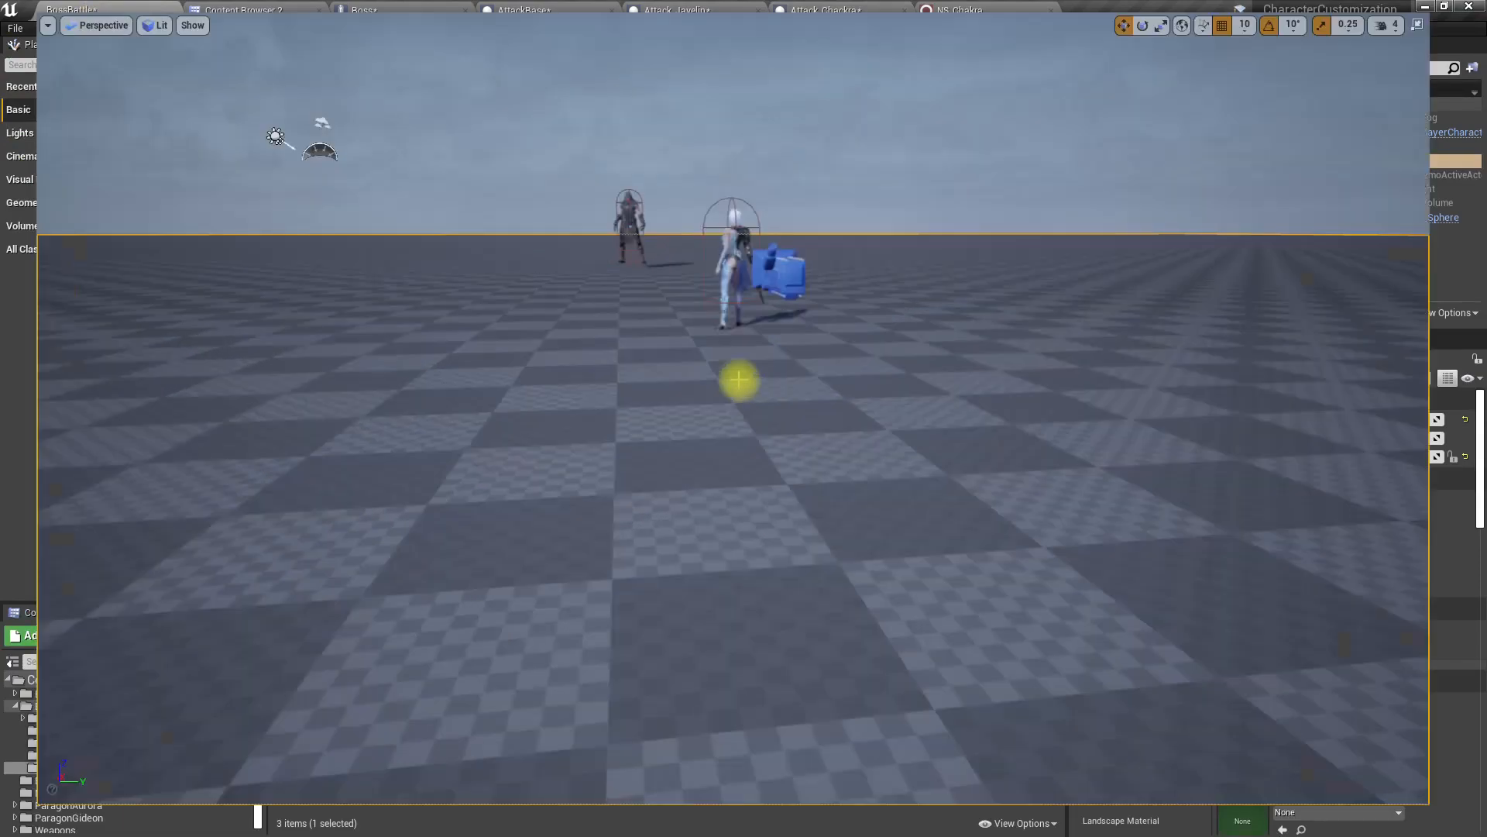
{"action": "key", "text": "alt+p"}
{"action": "key", "text": "a"}
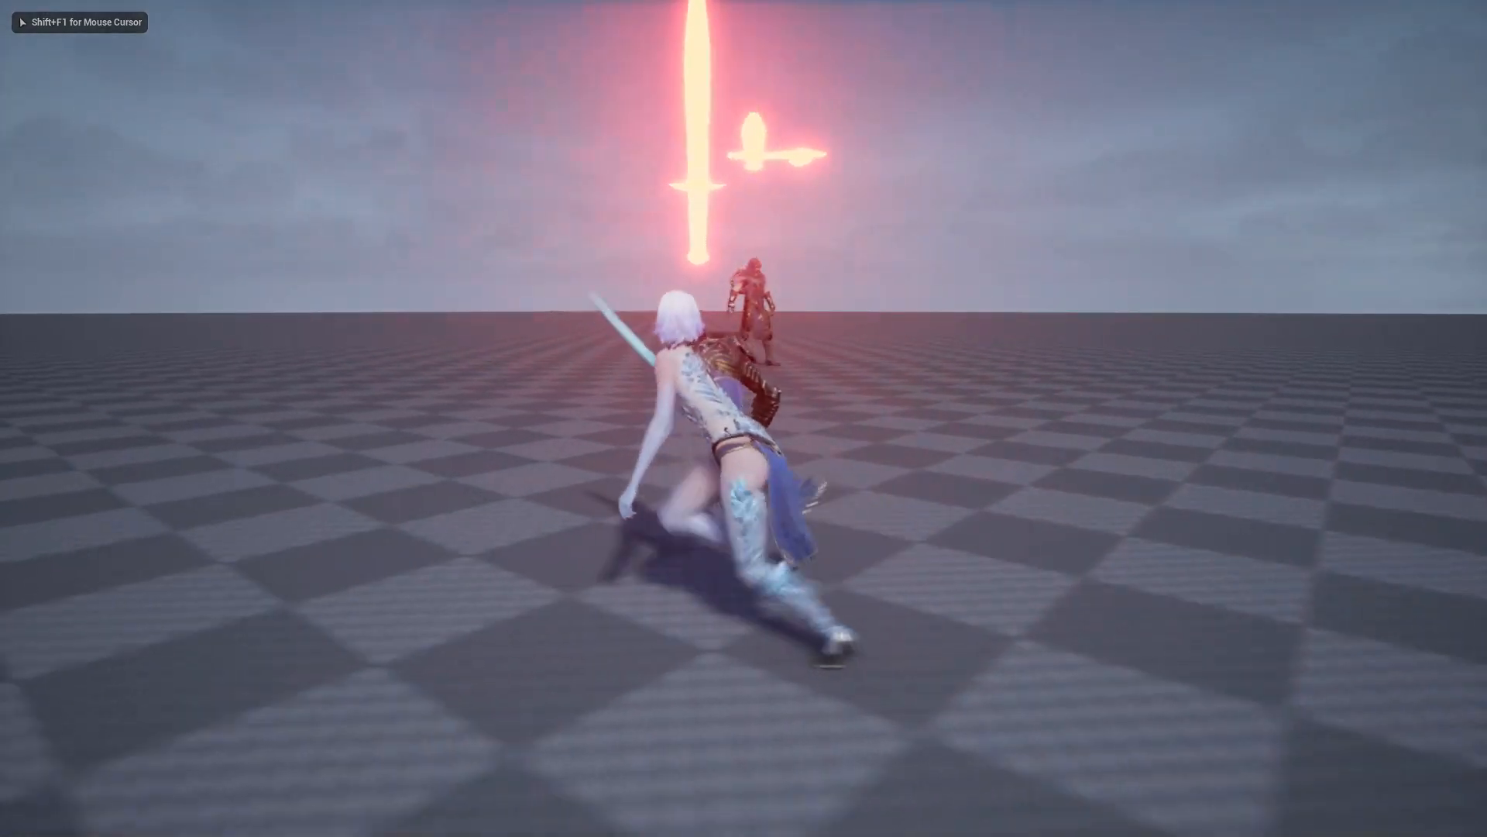
{"action": "key", "text": "space"}
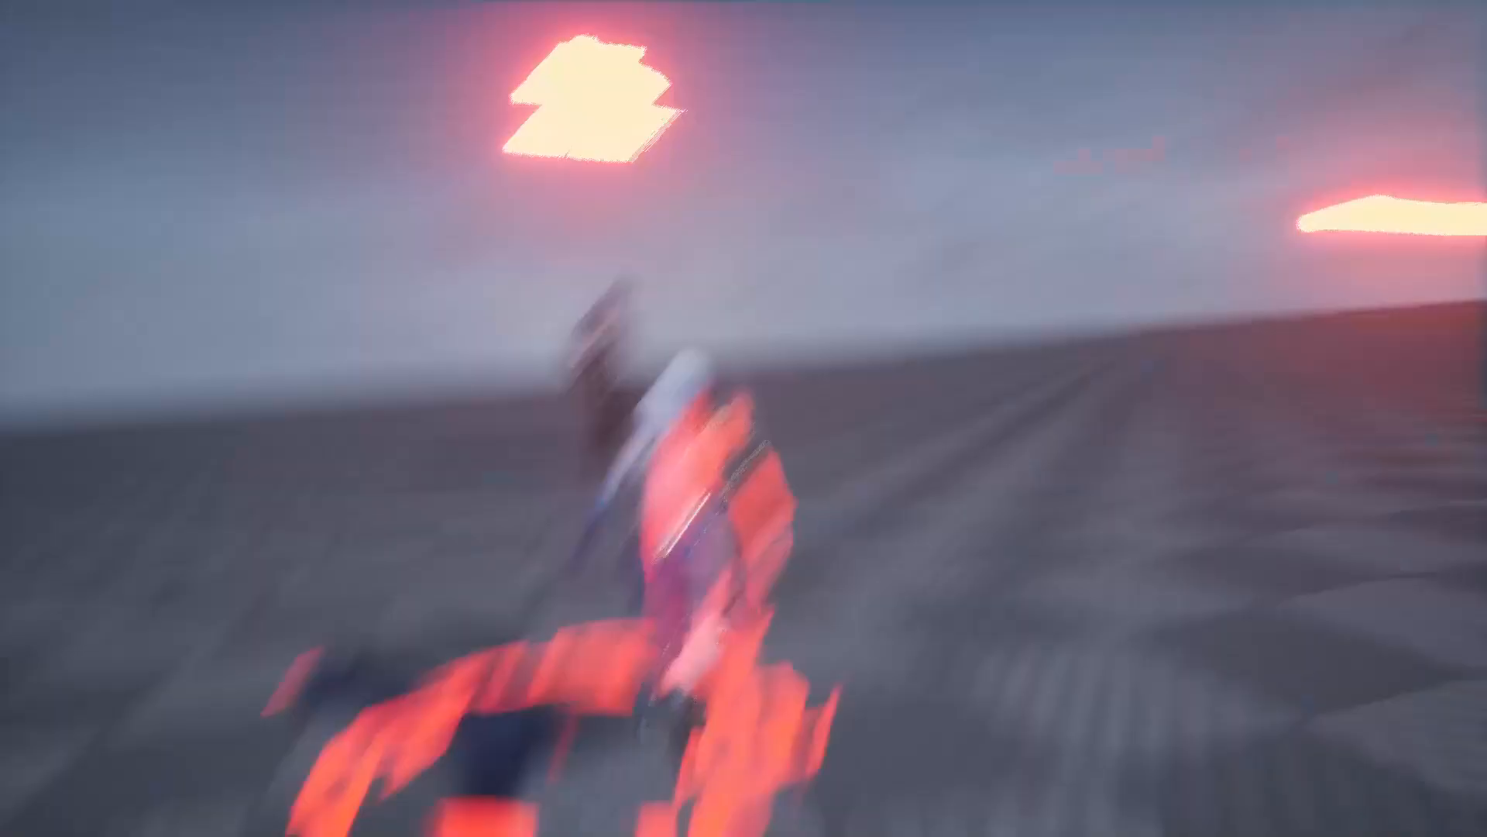
{"action": "key", "text": "d"}
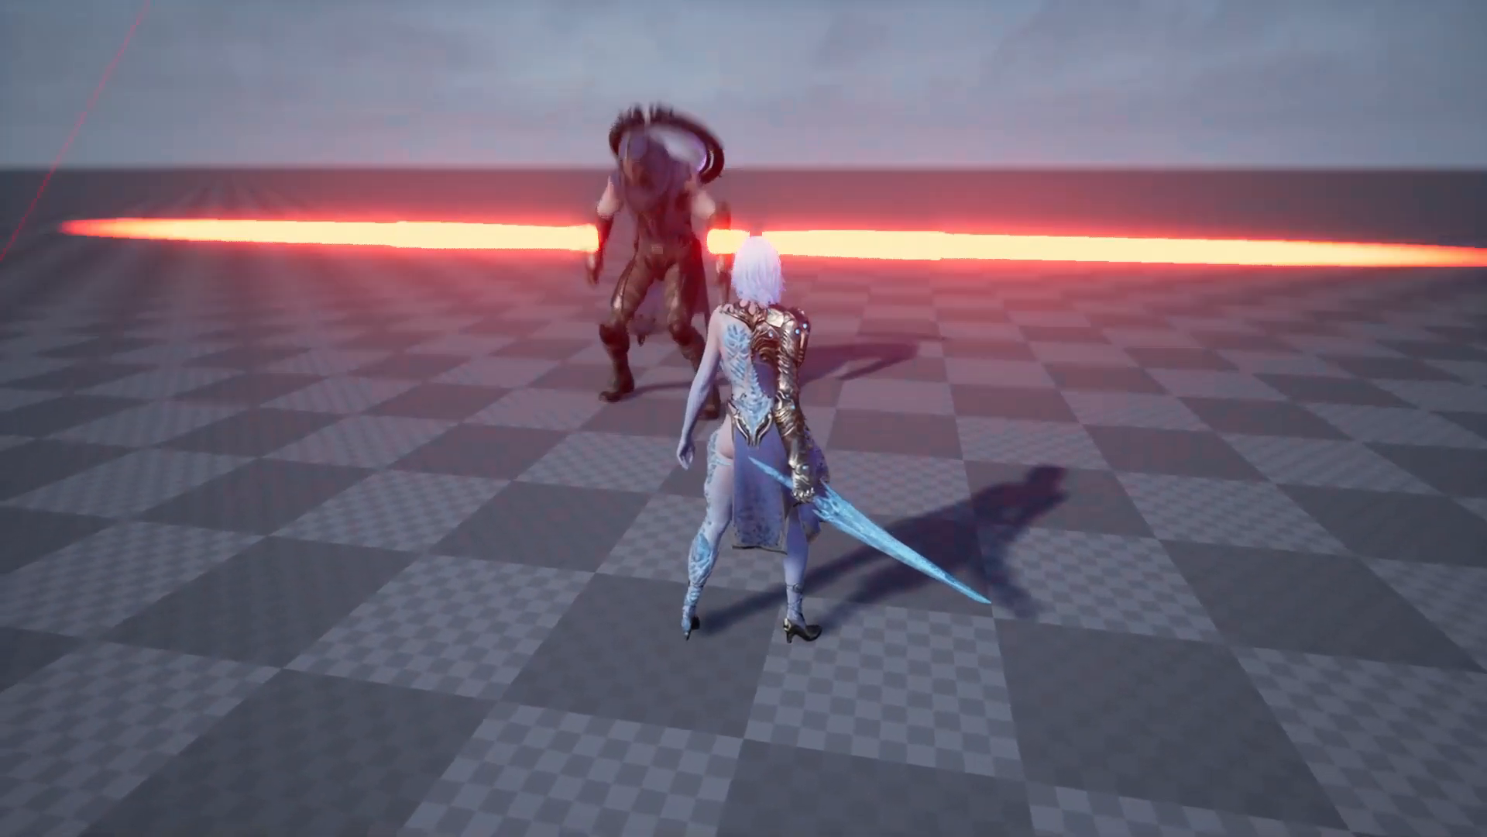
{"action": "key", "text": "s"}
{"action": "key", "text": "space"}
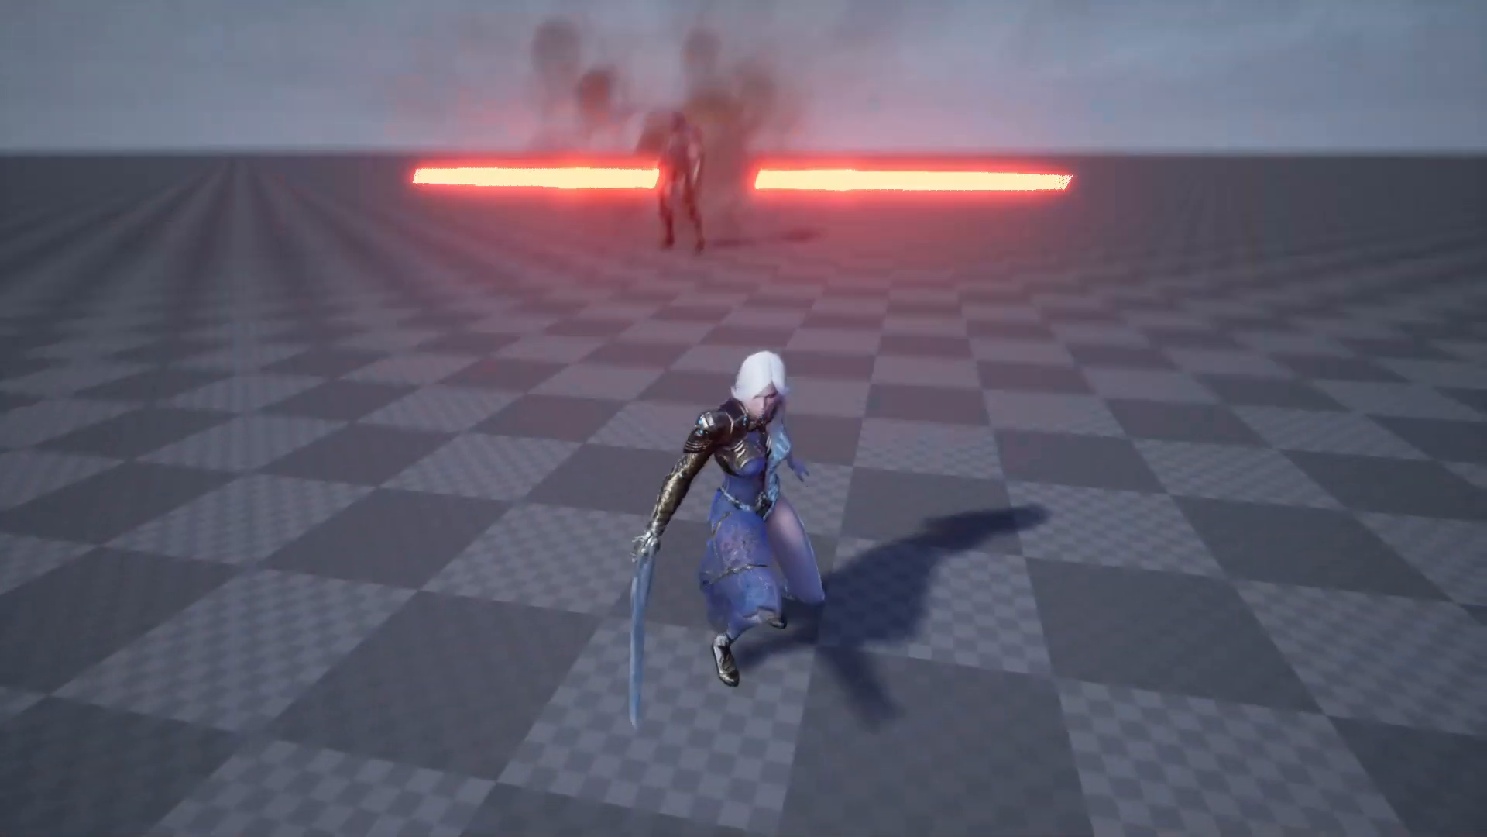
{"action": "key", "text": "w"}
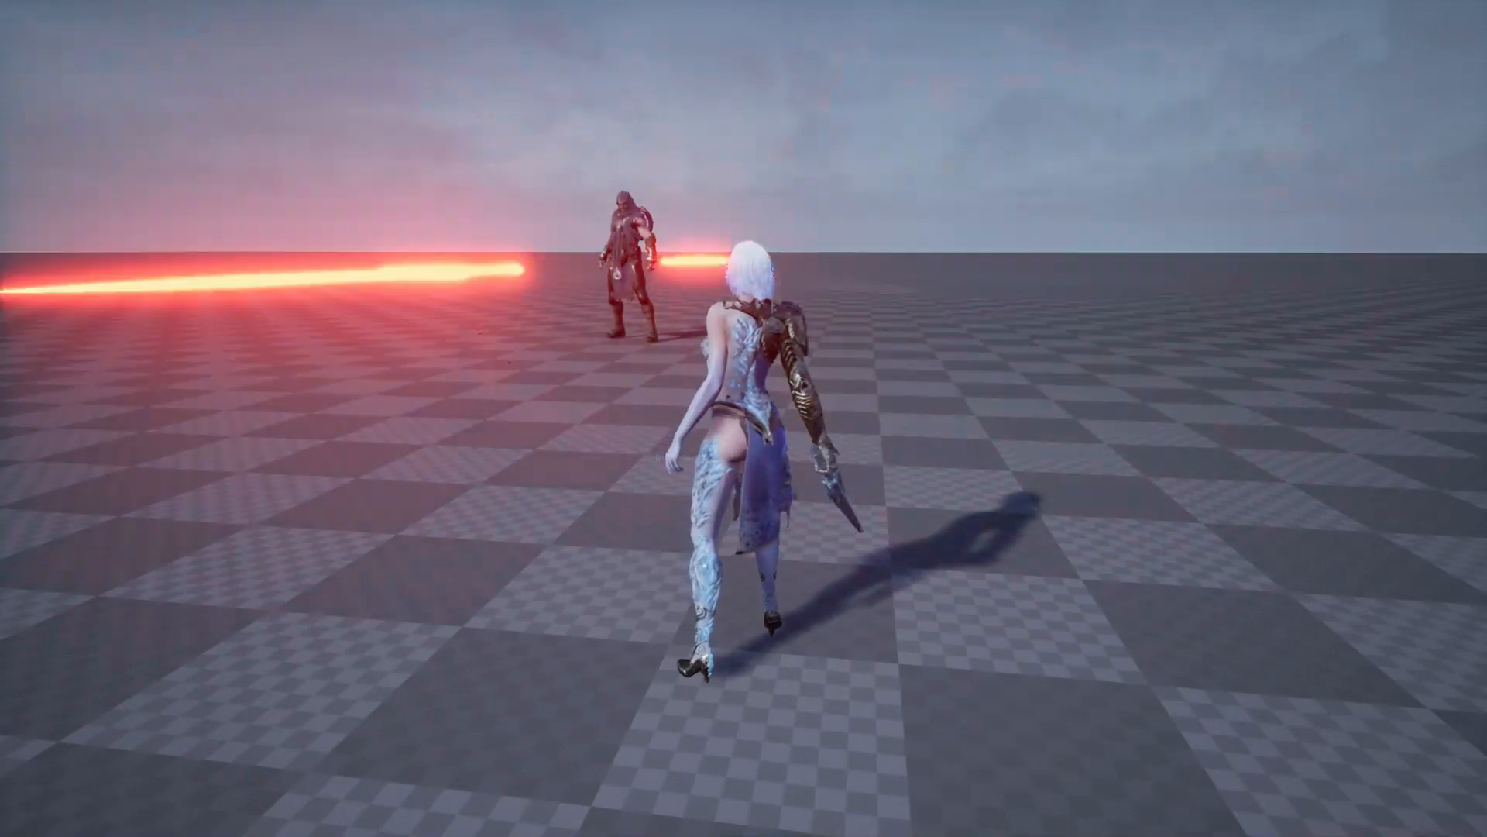
{"action": "key", "text": "Escape"}
{"action": "key", "text": "F11"}
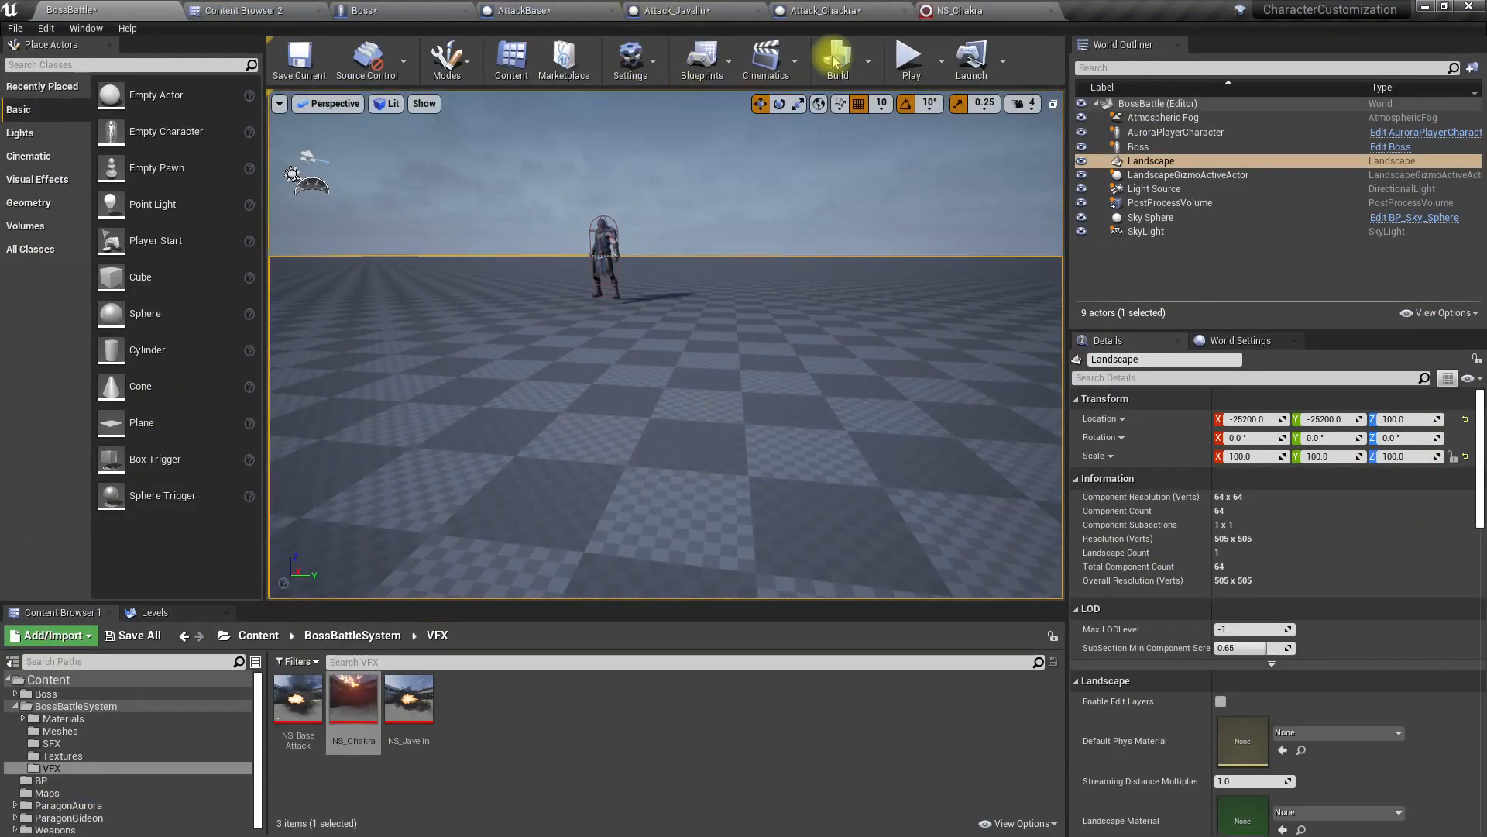
Step: Set the default value of the Attack Vfx variable in Attack_Chackra to NS_Chakra
{"action": "left_click", "coordinate": [781, 15]}
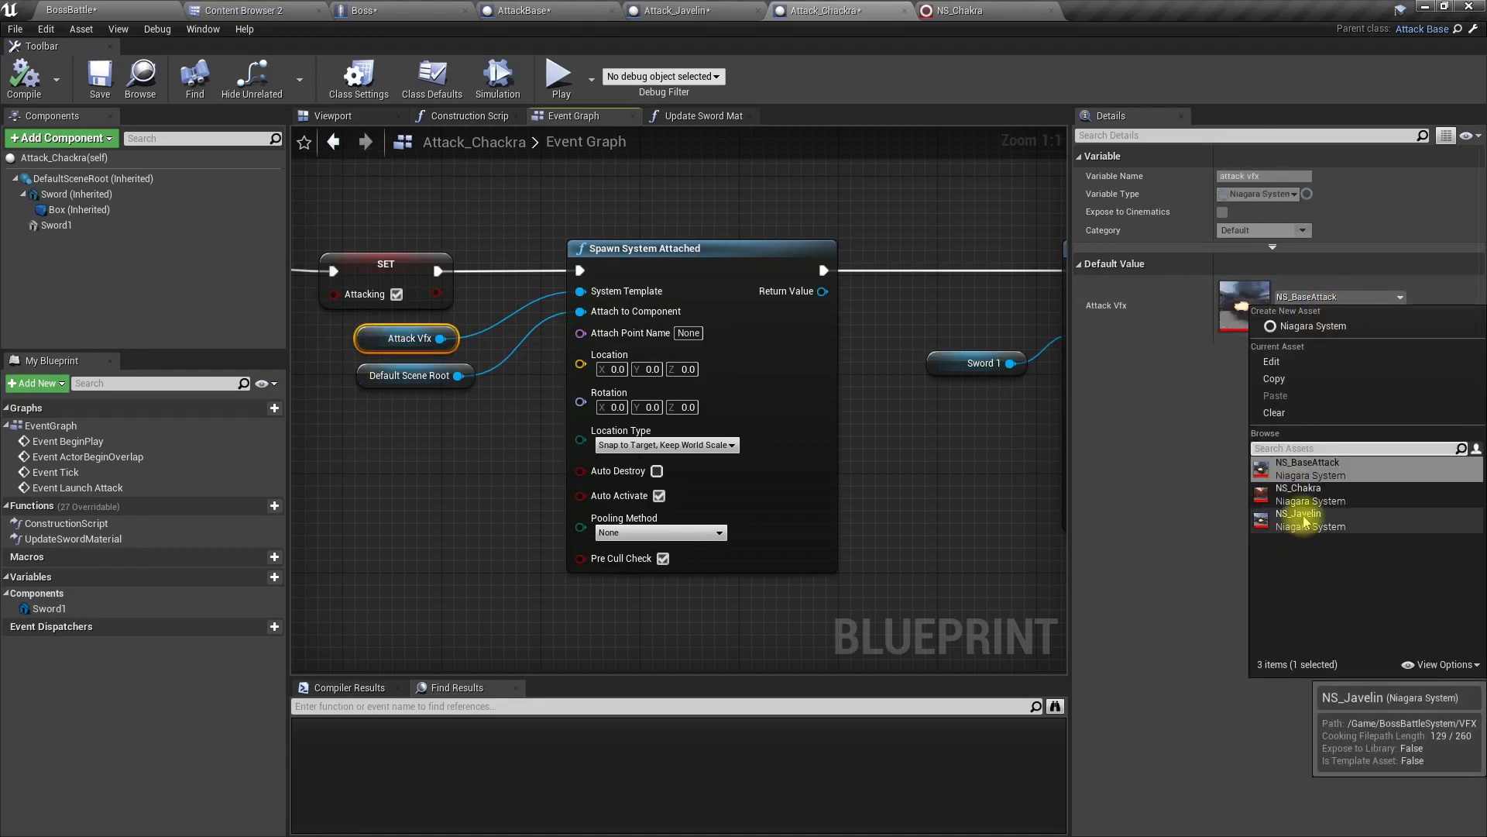
{"action": "left_click", "coordinate": [1299, 494]}
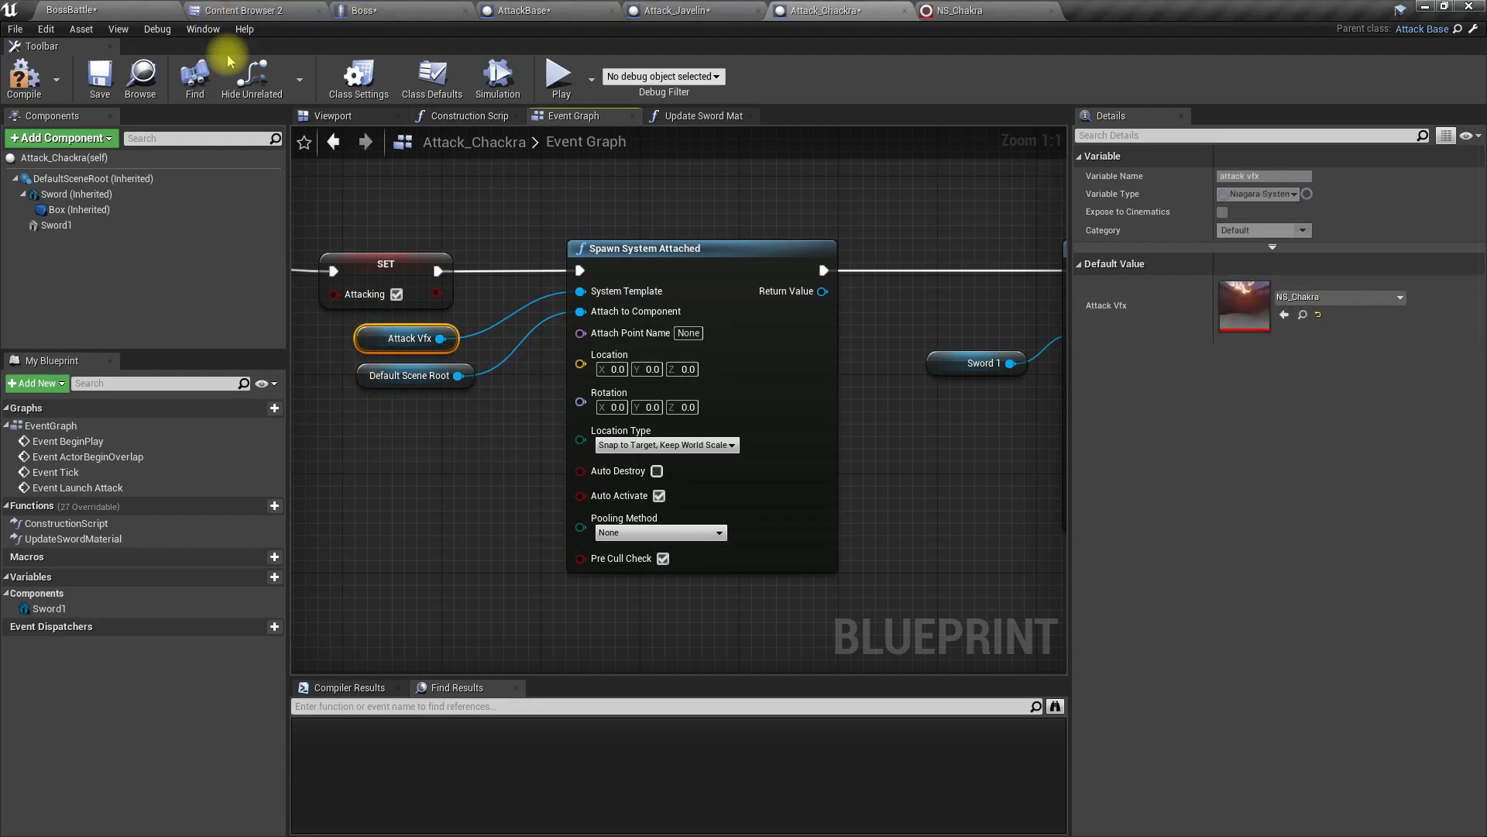
Step: Play-test the BossBattle level full screen again, approaching and retreating from the boss to check the NS_Chakra effect
{"action": "left_click", "coordinate": [93, 10]}
{"action": "key", "text": "F11"}
{"action": "key", "text": "alt+p"}
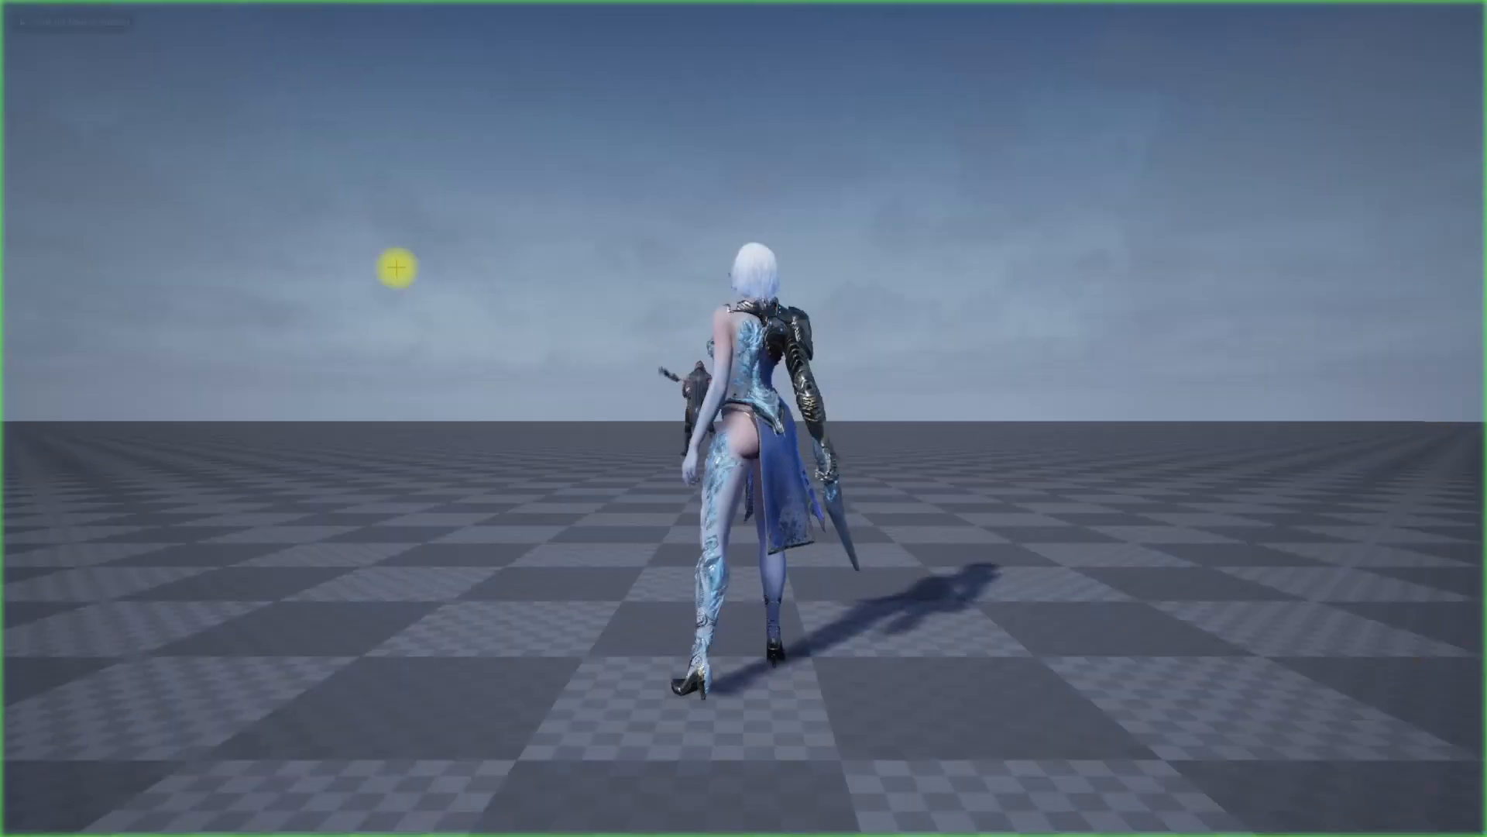
{"action": "left_click", "coordinate": [397, 268]}
{"action": "key", "text": "w"}
{"action": "key", "text": "a"}
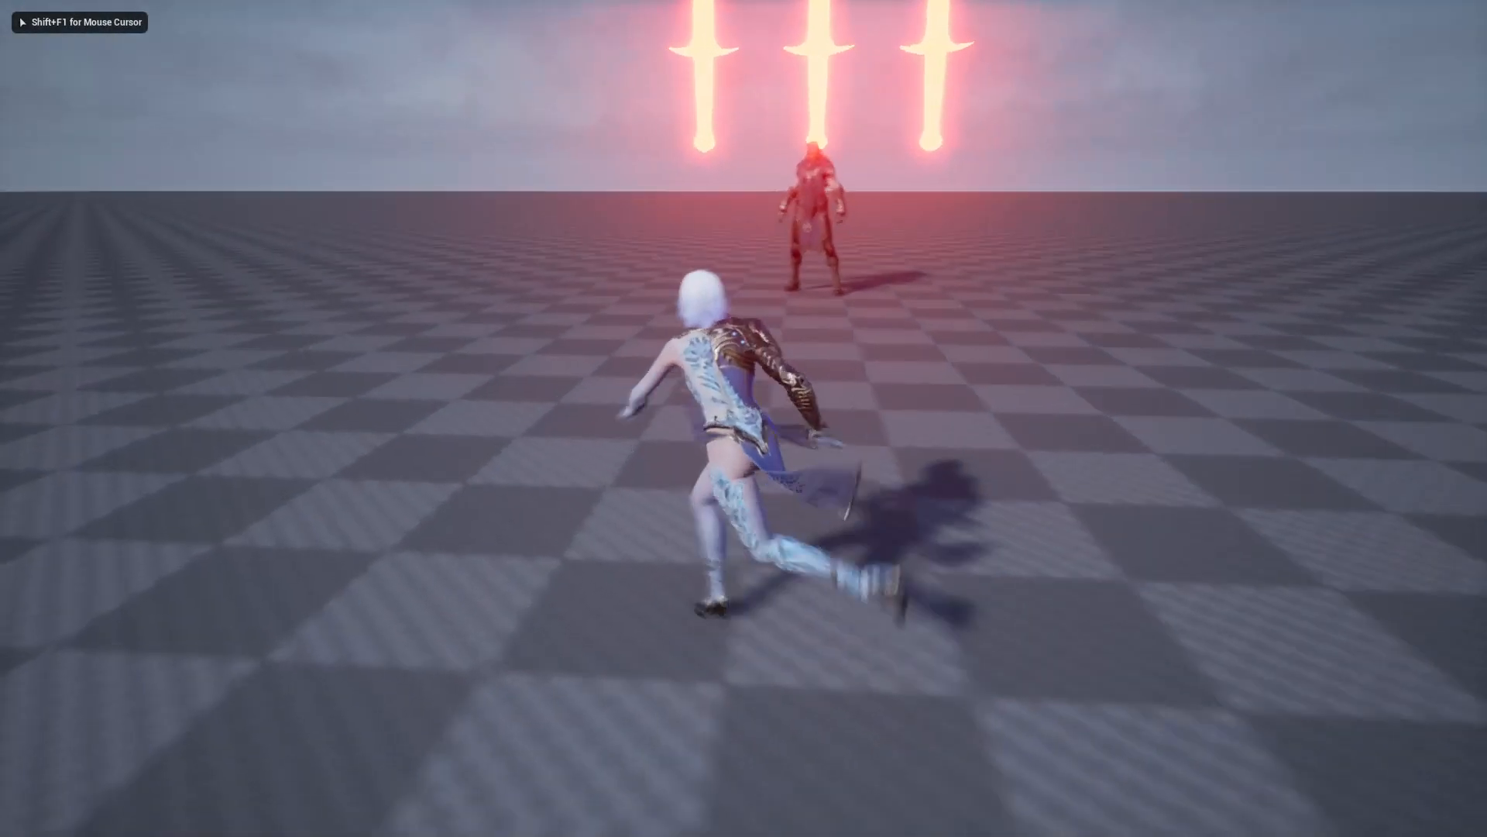
{"action": "key", "text": "d"}
{"action": "key", "text": "space"}
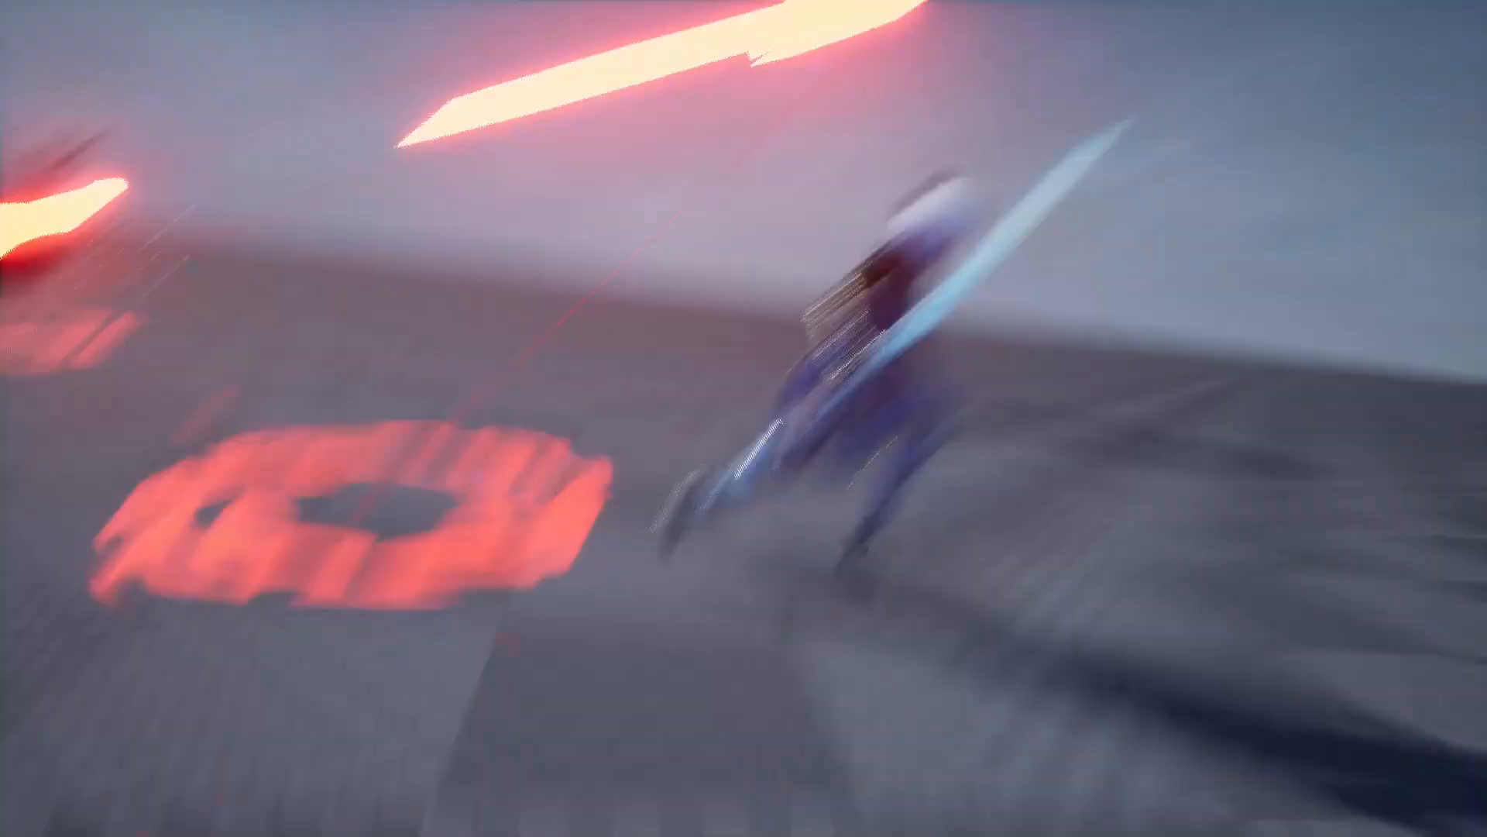
{"action": "key", "text": "w"}
{"action": "key", "text": "w"}
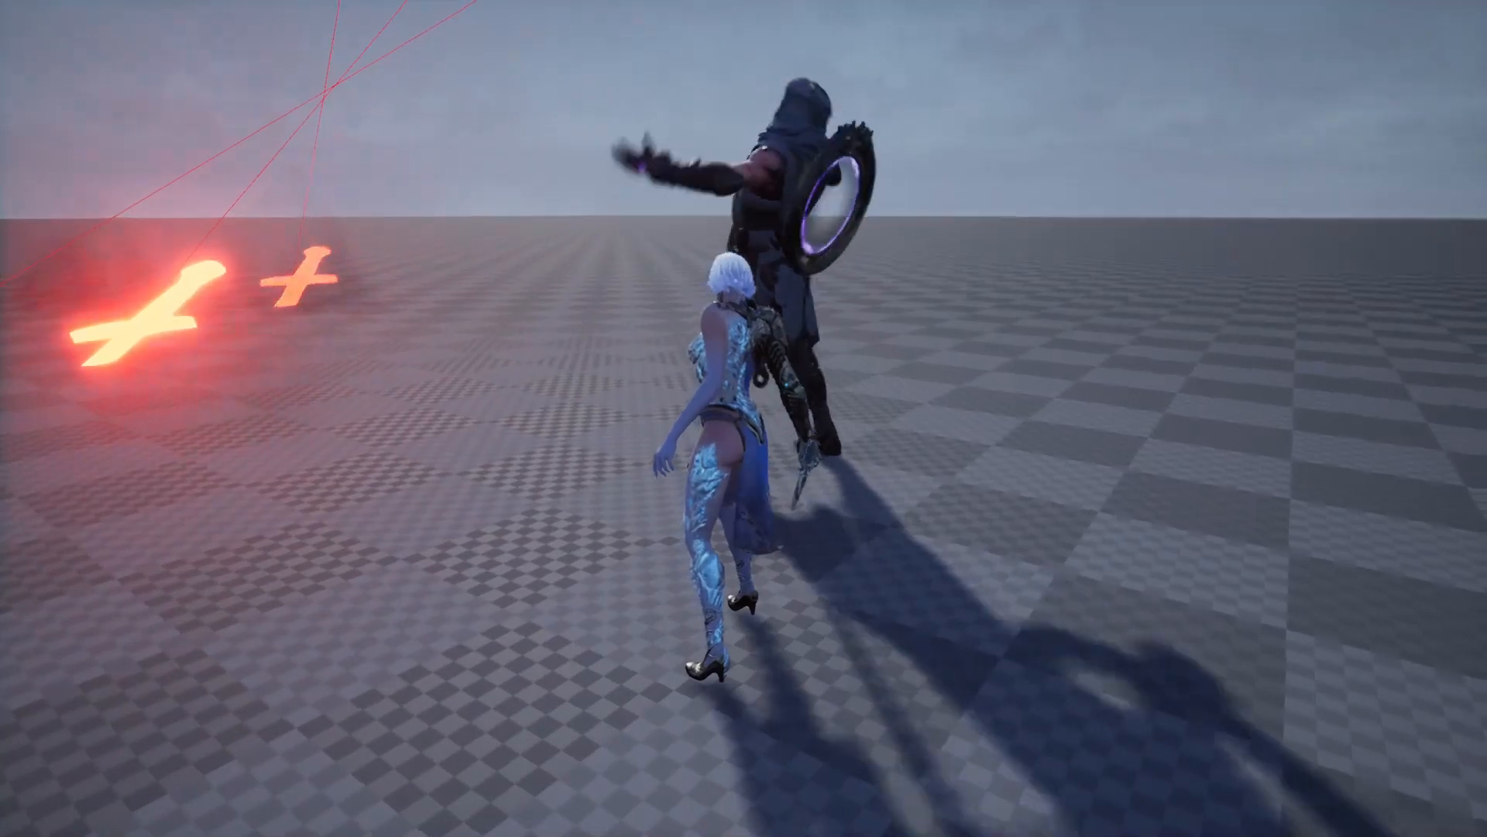
{"action": "key", "text": "s"}
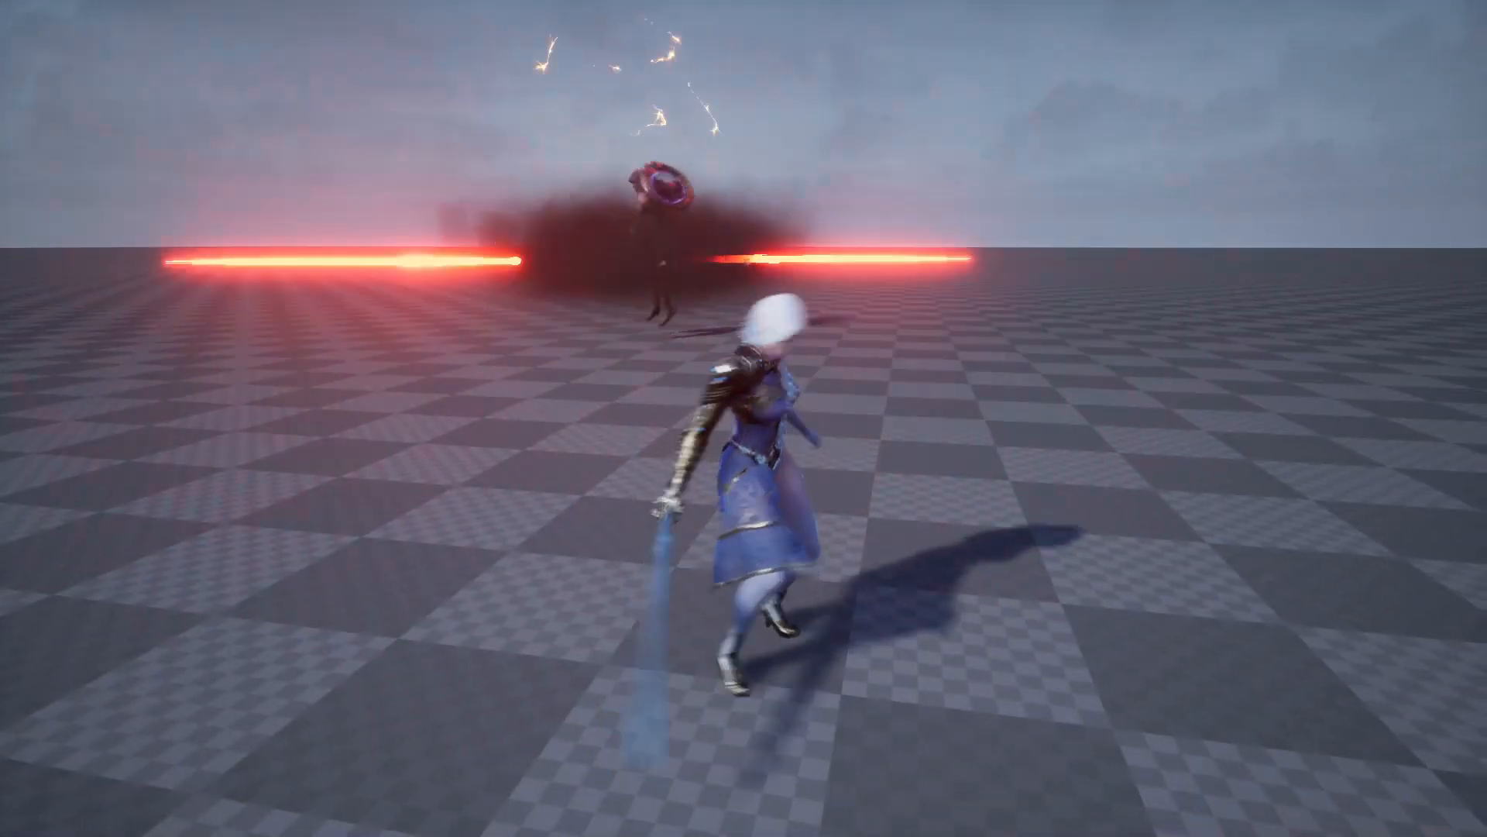
{"action": "key", "text": "w"}
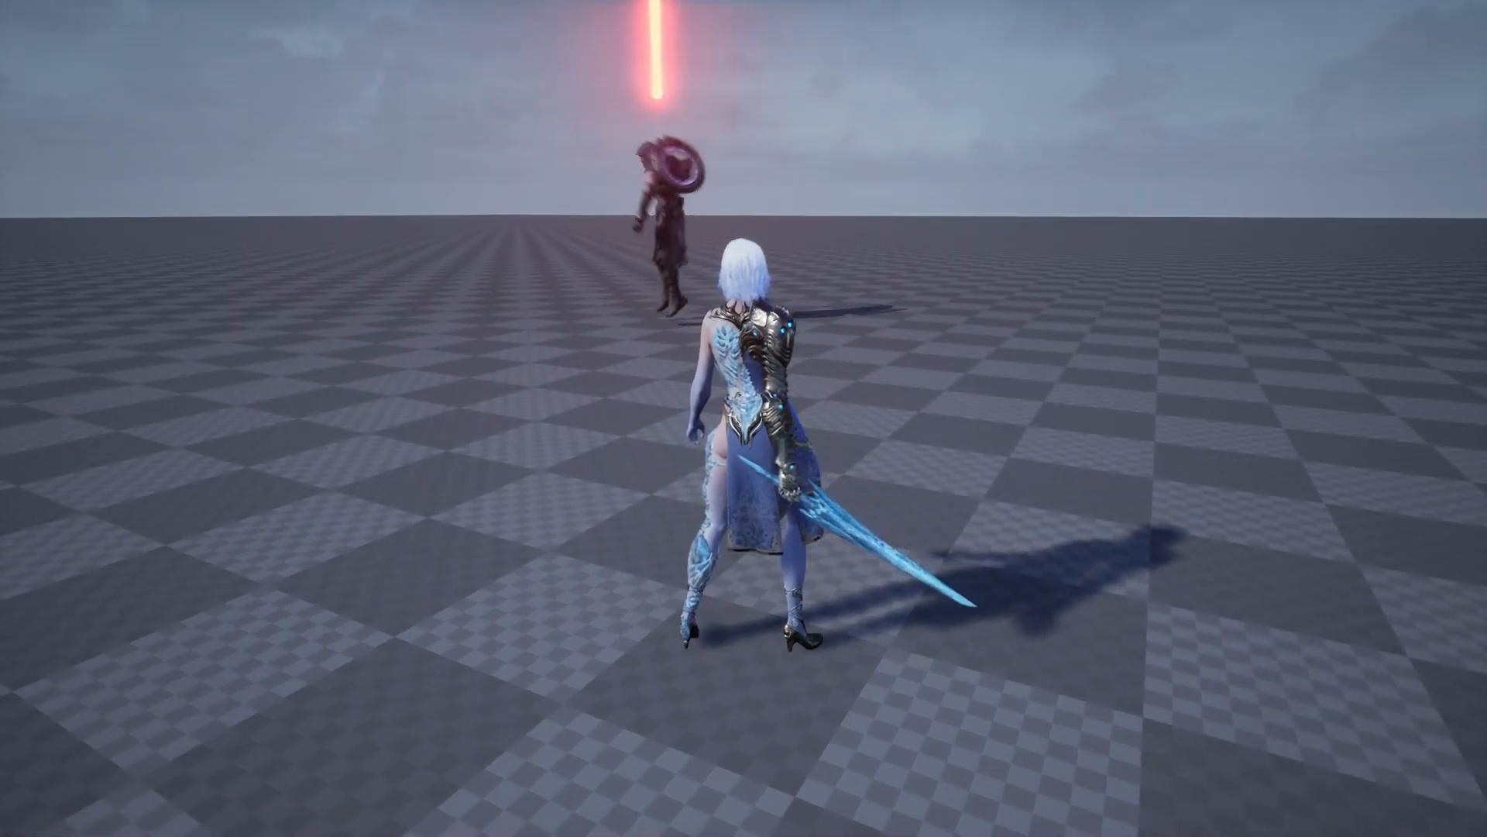
{"action": "key", "text": "Escape"}
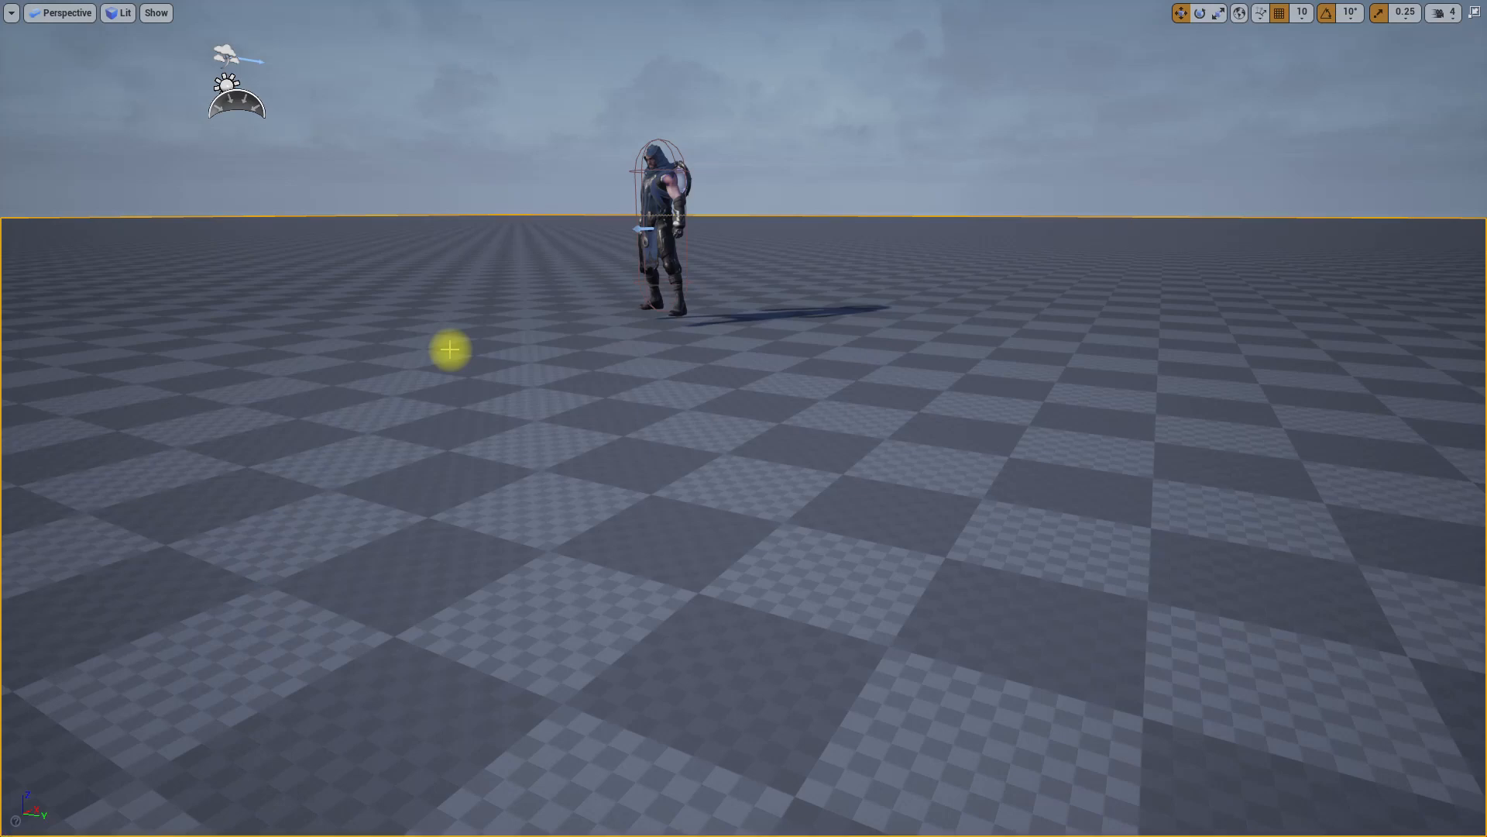
{"action": "right_click_drag", "start_coordinate": [451, 345], "coordinate": [598, 425]}
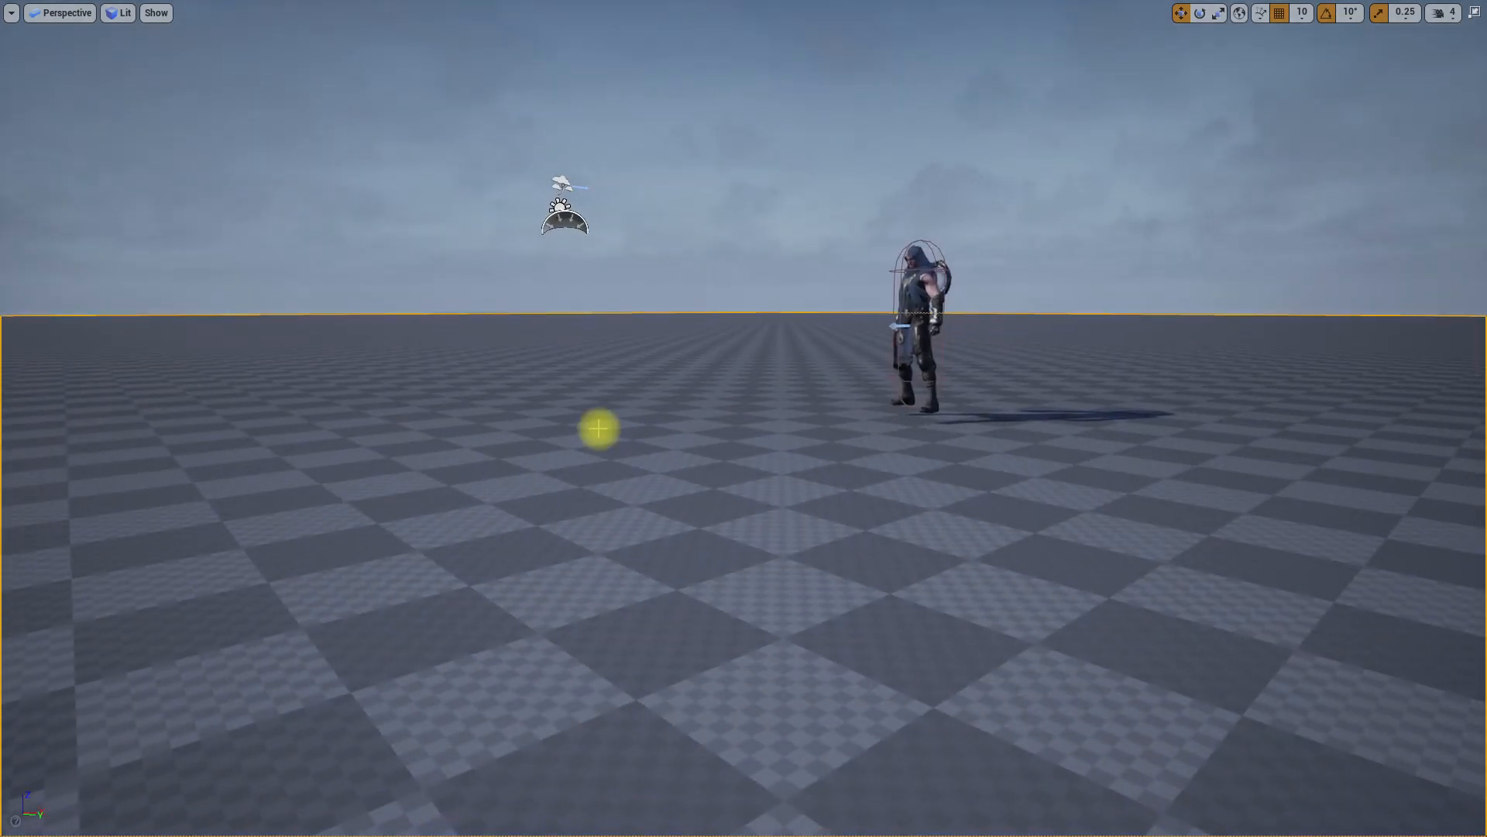
{"action": "key", "text": "F11"}
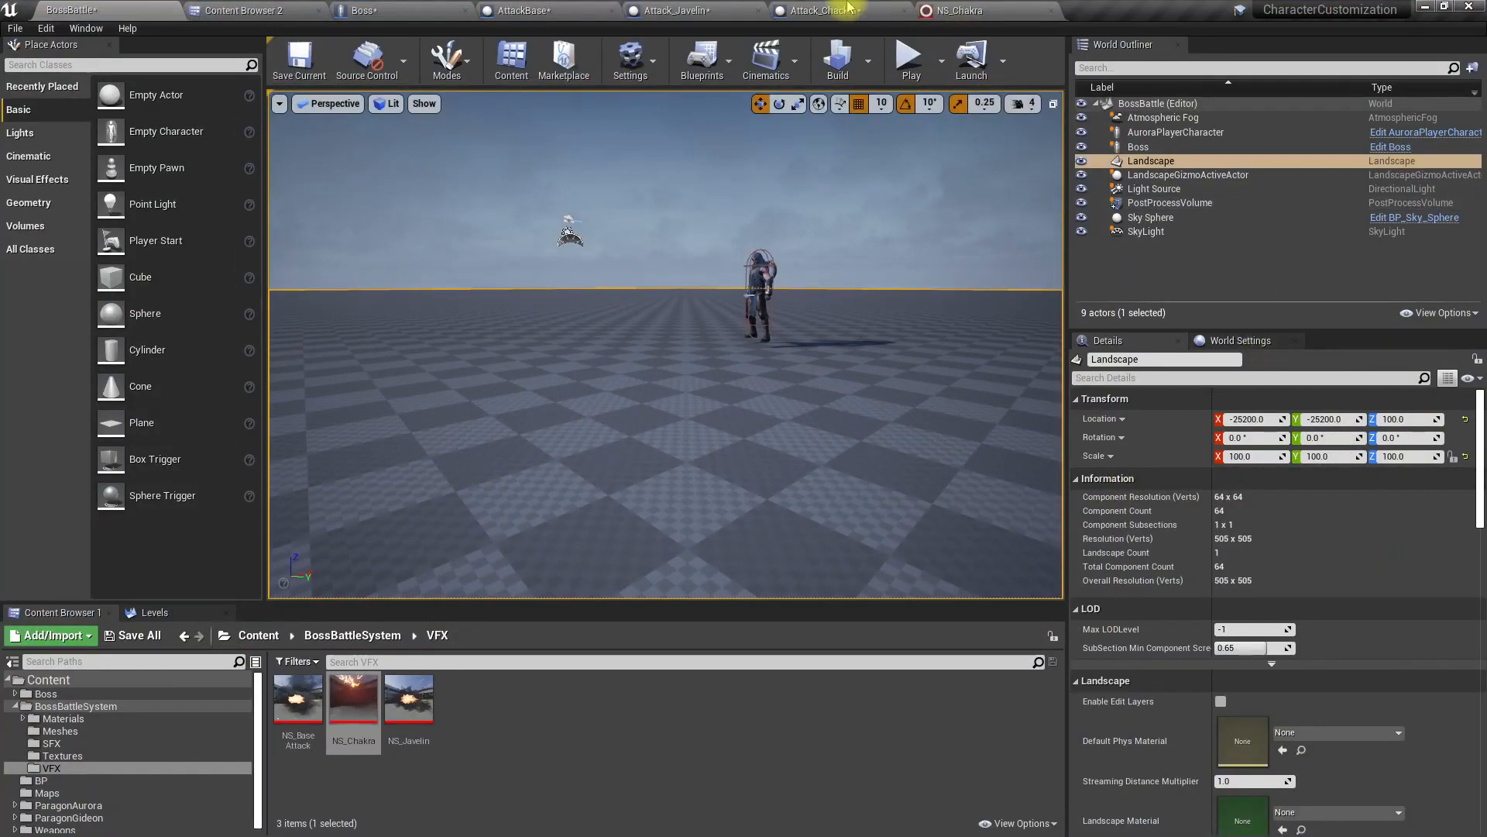
Step: In Attack_Chackra, place the final SET Attacking node just after the last Move Component To, with a gap before Fade Out
{"action": "left_click", "coordinate": [831, 9]}
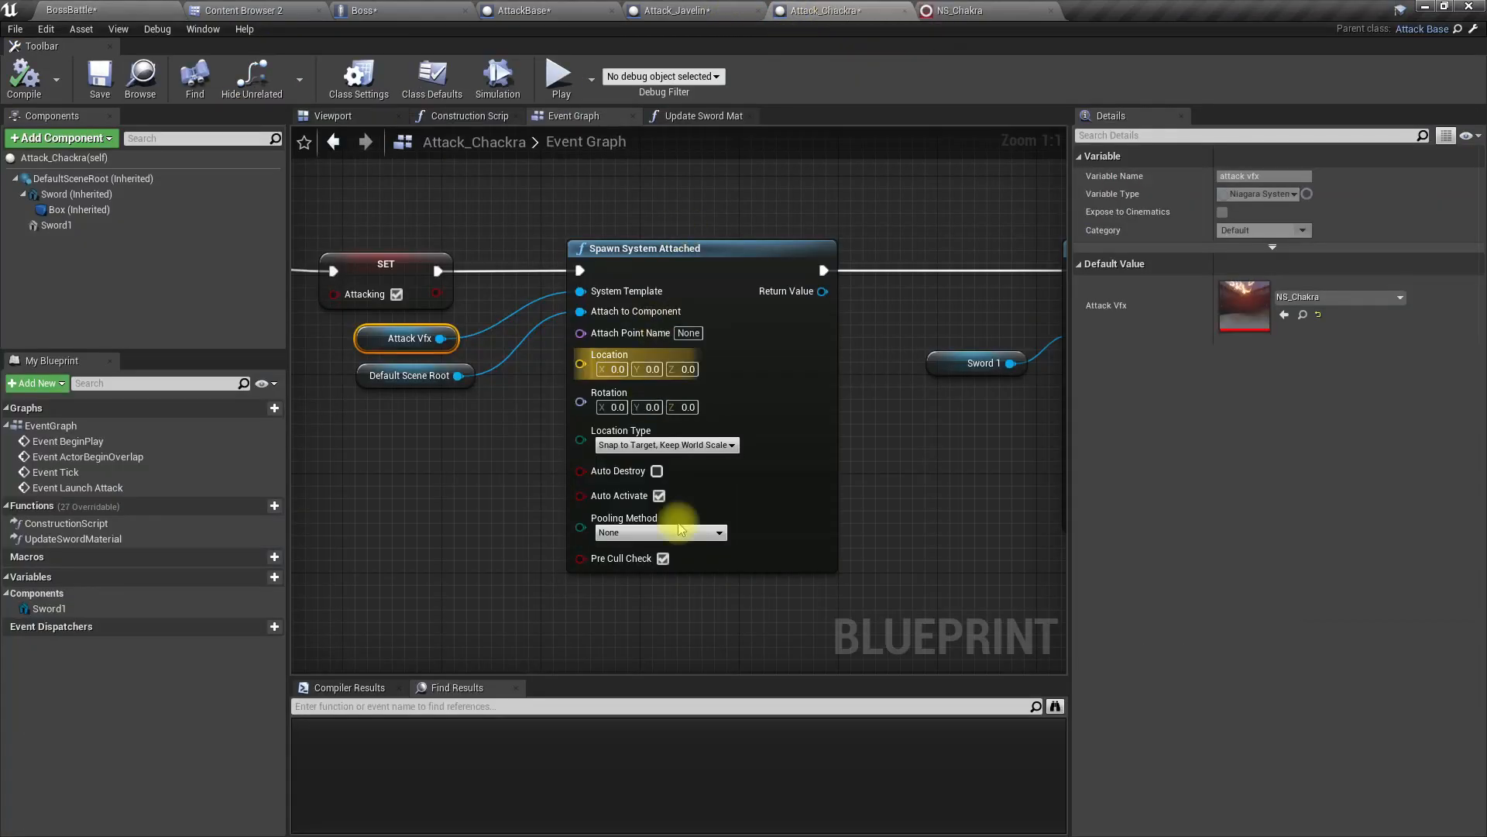
{"action": "right_click_drag", "start_coordinate": [891, 463], "coordinate": [292, 458]}
{"action": "scroll", "coordinate": [455, 483], "scroll_direction": "down", "scroll_amount": 3}
{"action": "right_click_drag", "start_coordinate": [511, 484], "coordinate": [318, 476]}
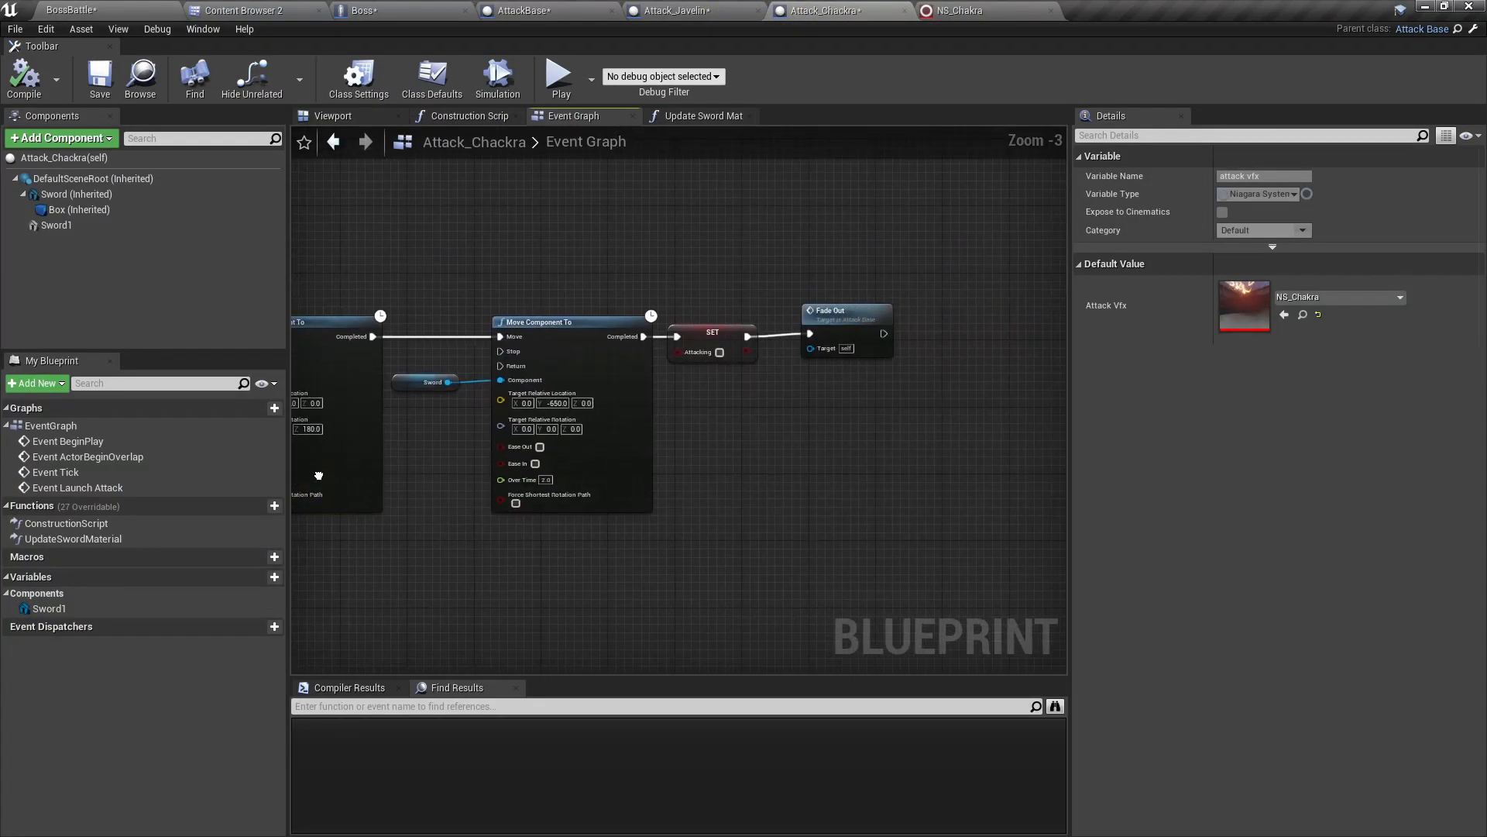
{"action": "left_click_drag", "start_coordinate": [899, 457], "coordinate": [725, 303]}
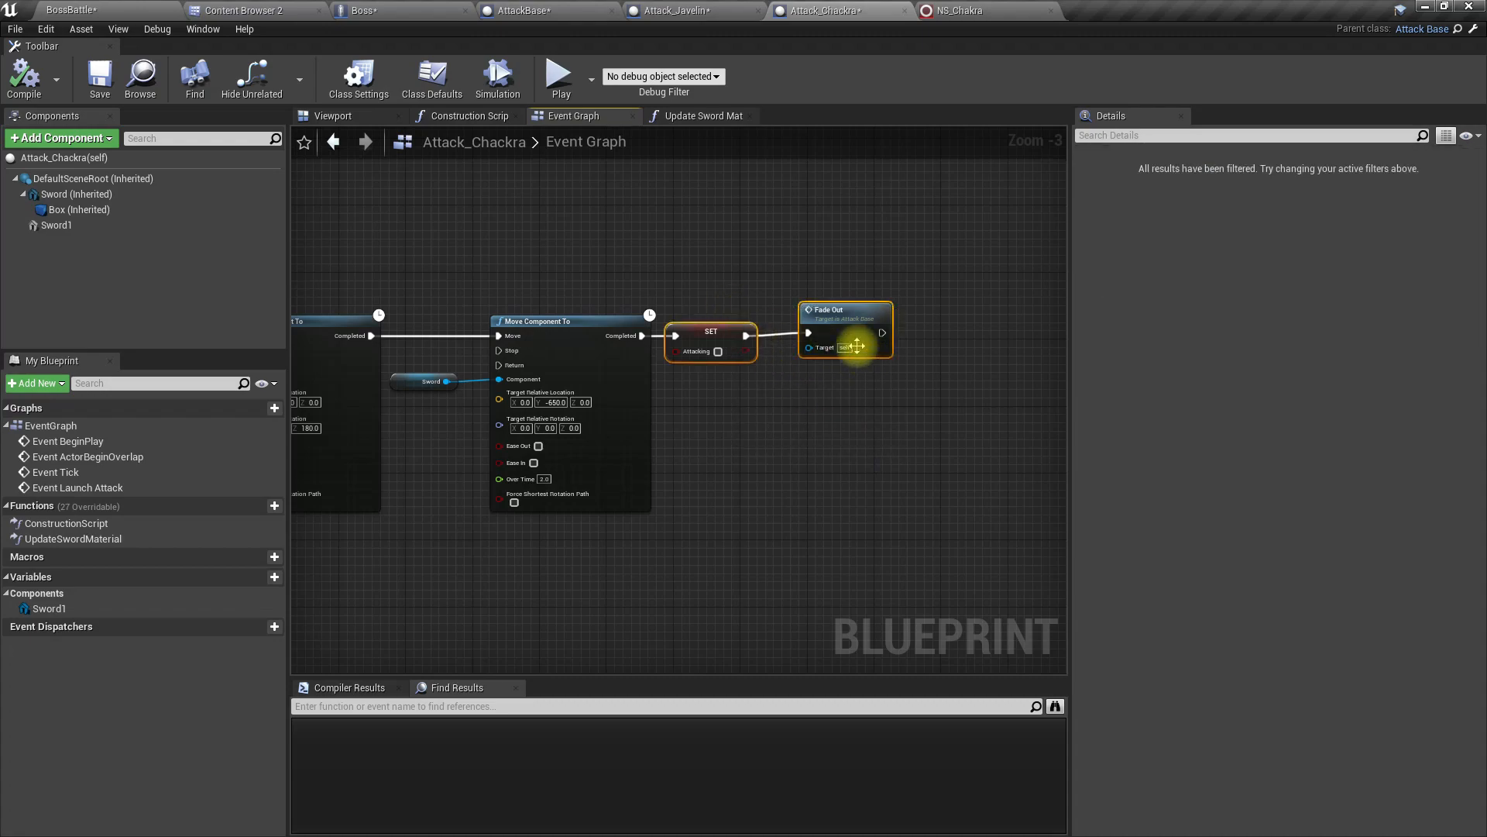
{"action": "left_click_drag", "start_coordinate": [855, 344], "coordinate": [989, 341]}
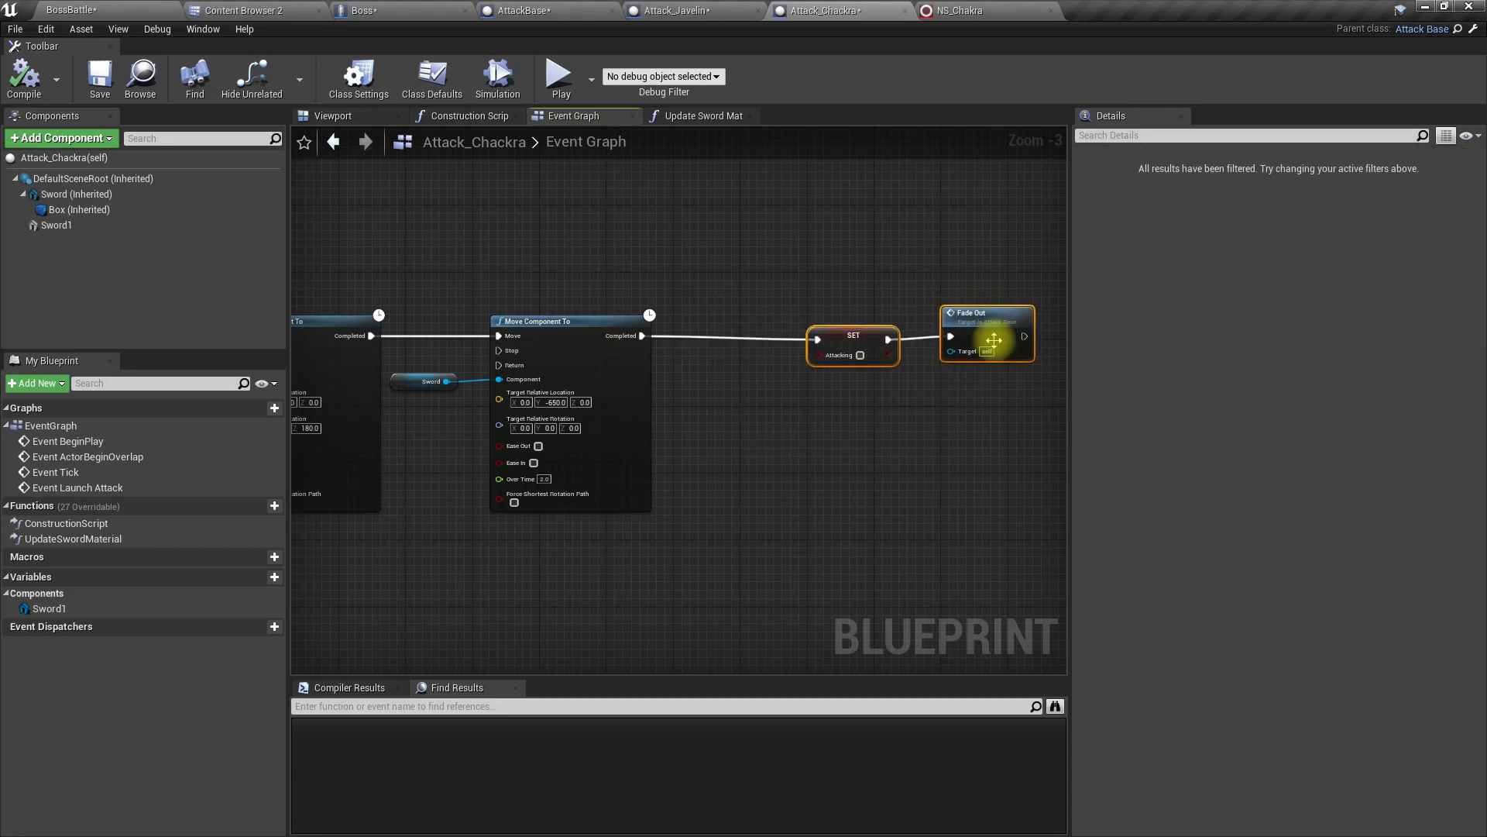
{"action": "right_click_drag", "start_coordinate": [953, 419], "coordinate": [773, 414]}
{"action": "left_click", "coordinate": [811, 394]}
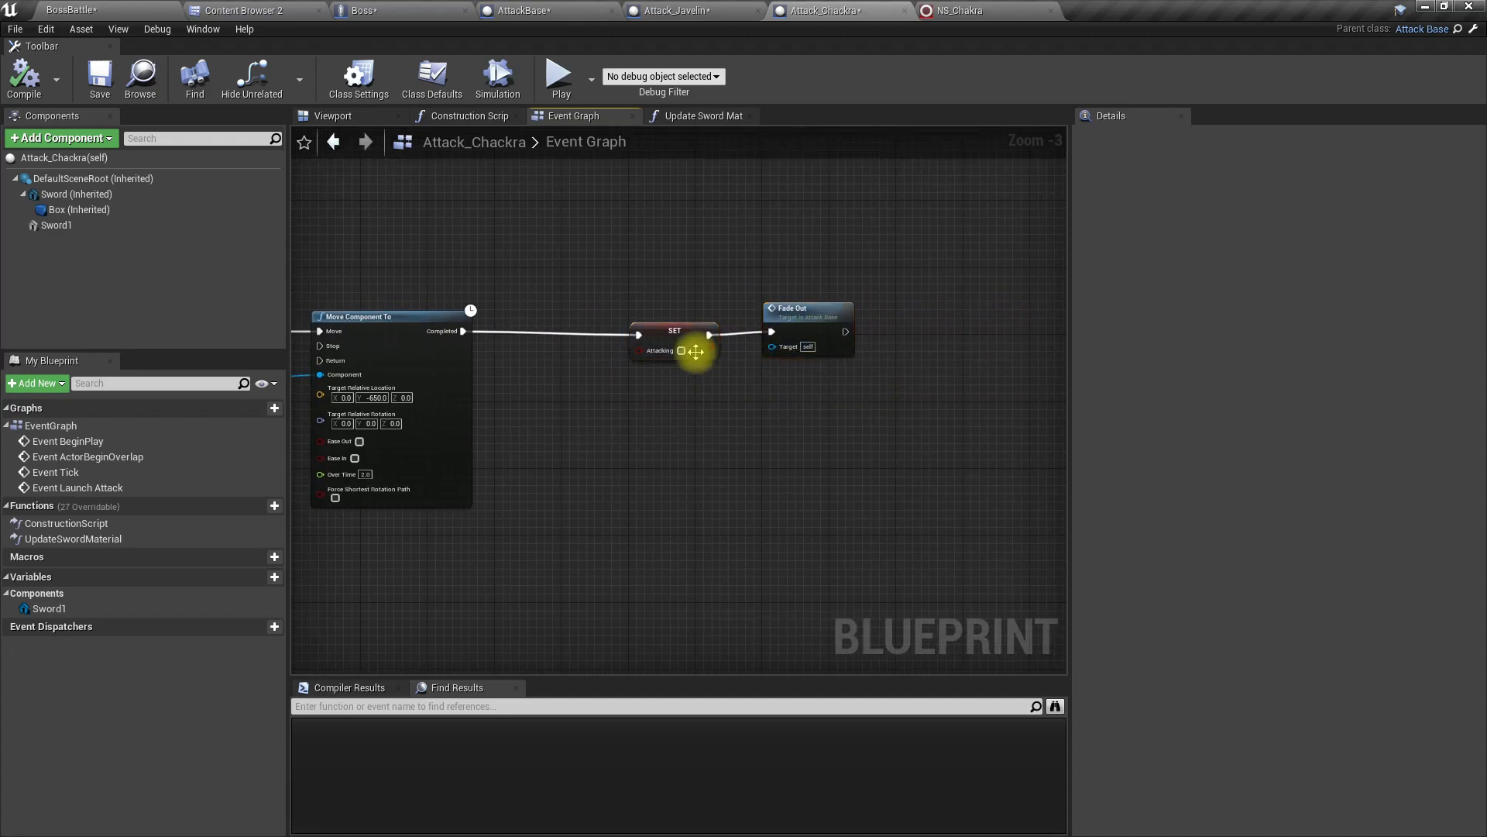
{"action": "left_click", "coordinate": [669, 338]}
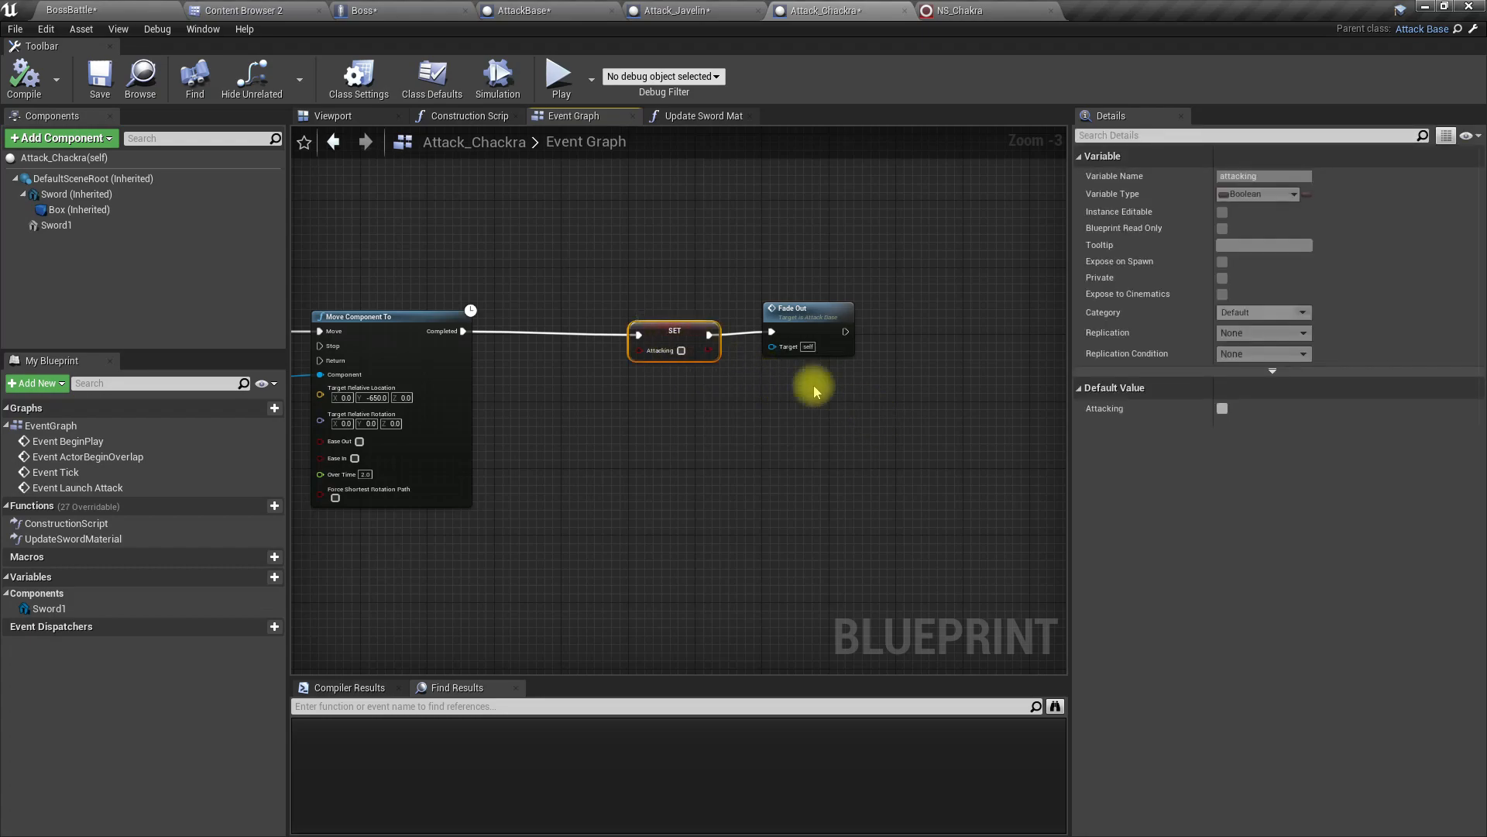
{"action": "left_click", "coordinate": [661, 405]}
{"action": "left_click_drag", "start_coordinate": [668, 346], "coordinate": [573, 343]}
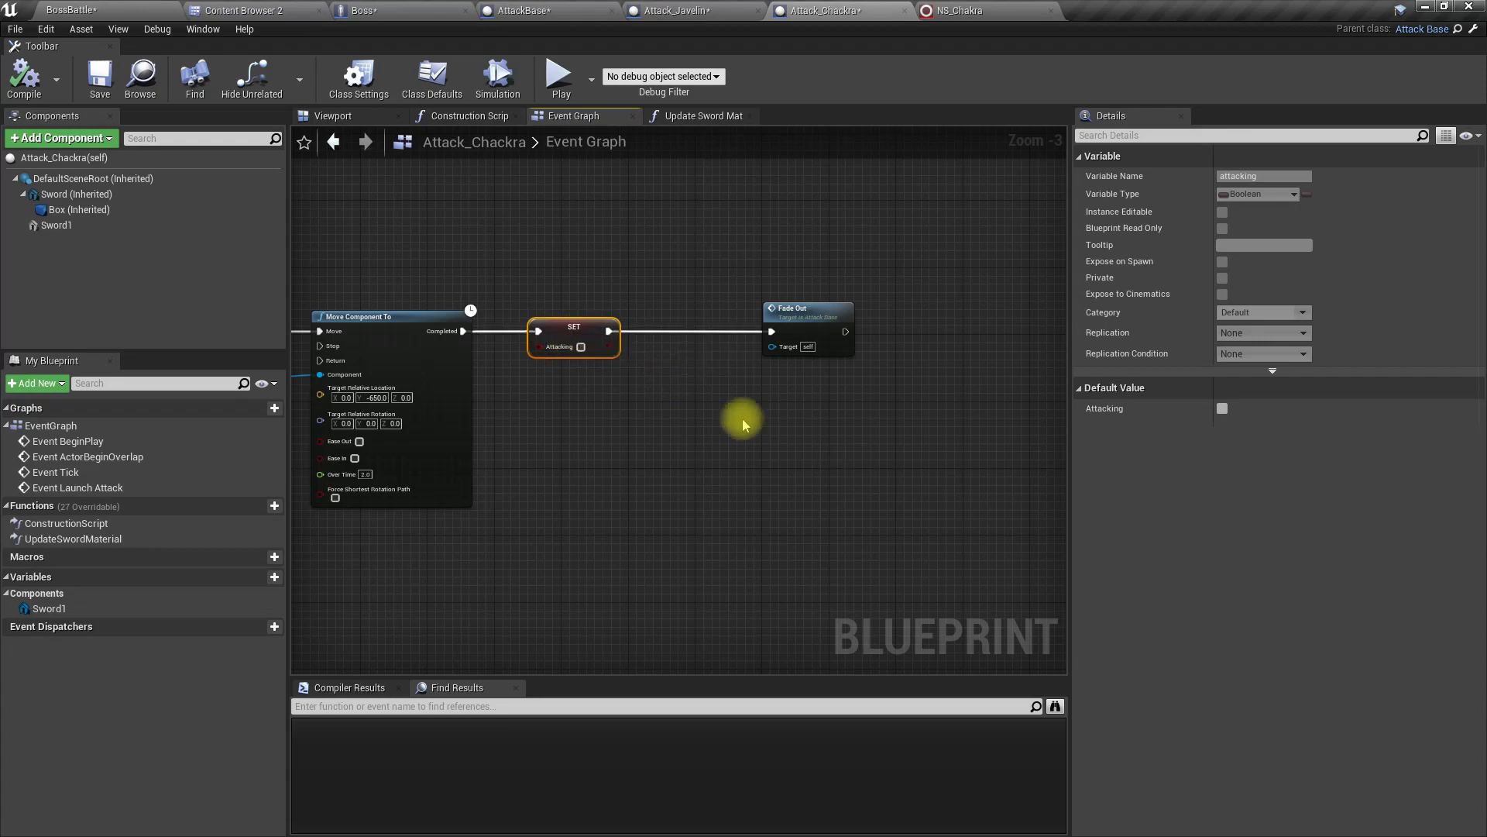
Step: Reposition the Fade Out node so it sits a short distance after the final SET Attacking node
{"action": "right_click_drag", "start_coordinate": [744, 415], "coordinate": [590, 358]}
{"action": "left_click_drag", "start_coordinate": [581, 329], "coordinate": [896, 332]}
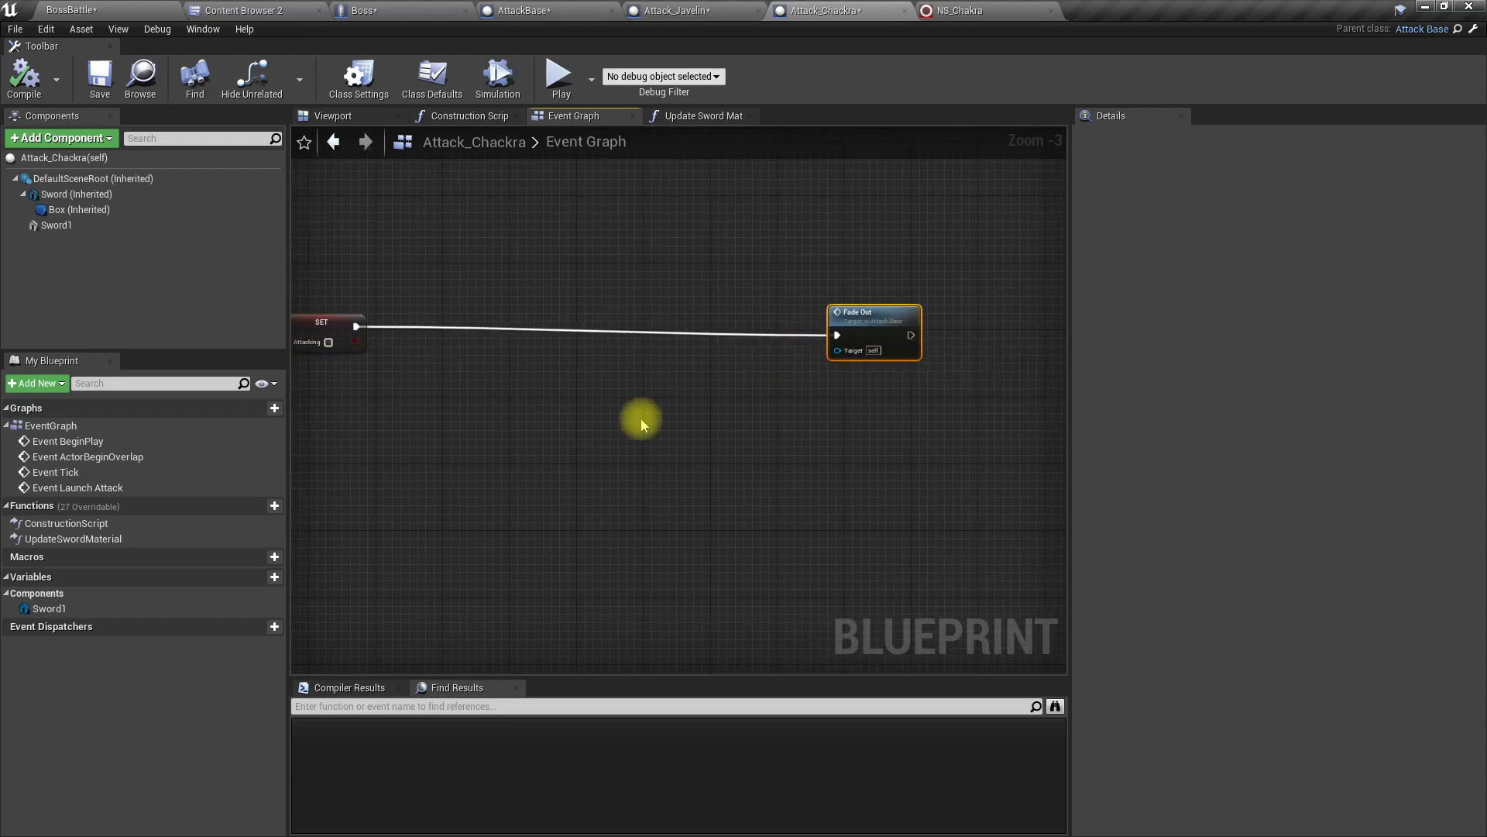
{"action": "right_click_drag", "start_coordinate": [603, 443], "coordinate": [786, 424]}
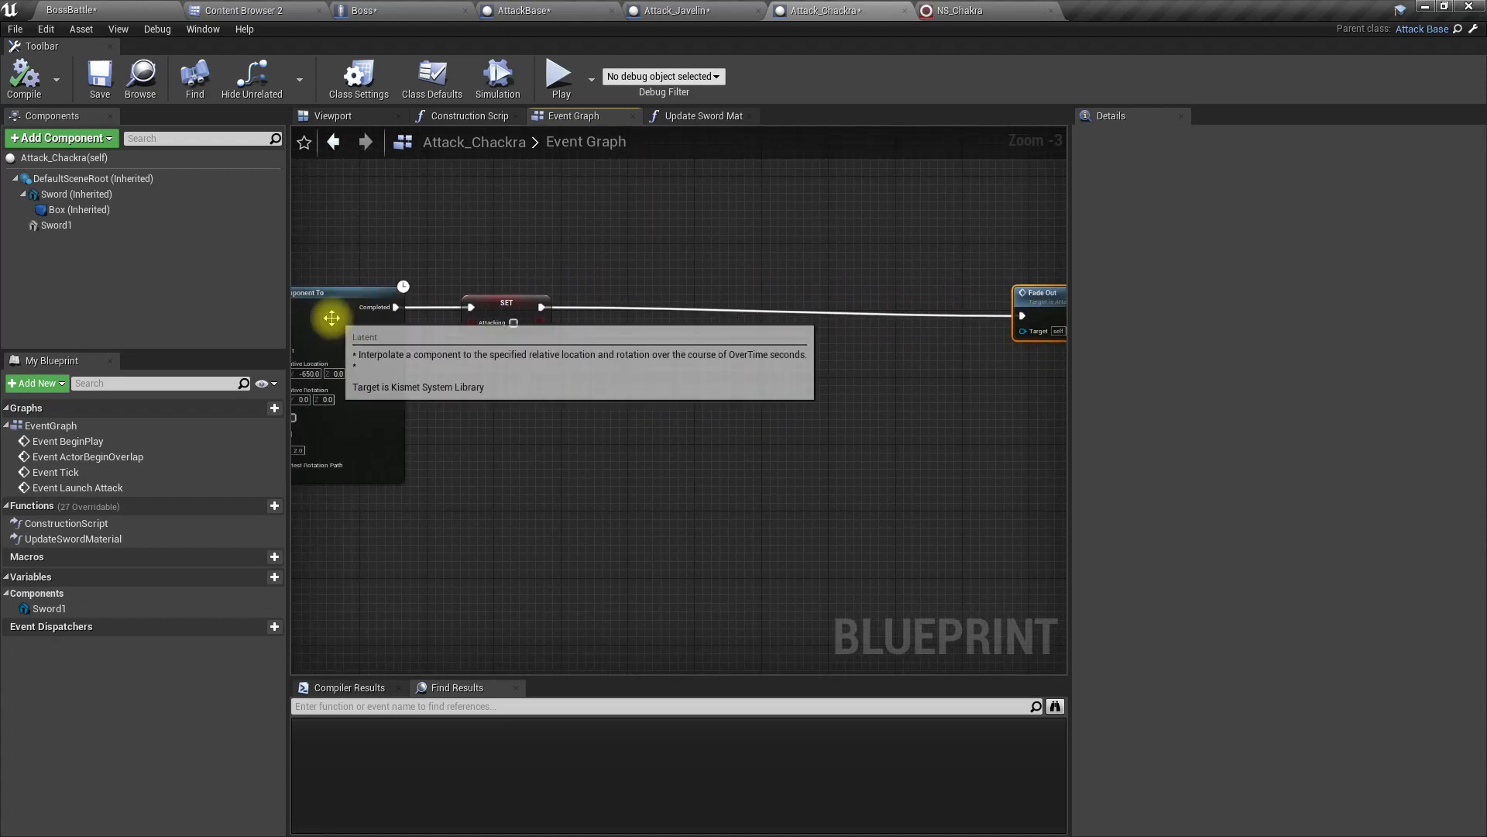
{"action": "right_click_drag", "start_coordinate": [551, 390], "coordinate": [597, 395]}
{"action": "right_click_drag", "start_coordinate": [996, 398], "coordinate": [803, 384]}
{"action": "left_click_drag", "start_coordinate": [921, 302], "coordinate": [528, 294]}
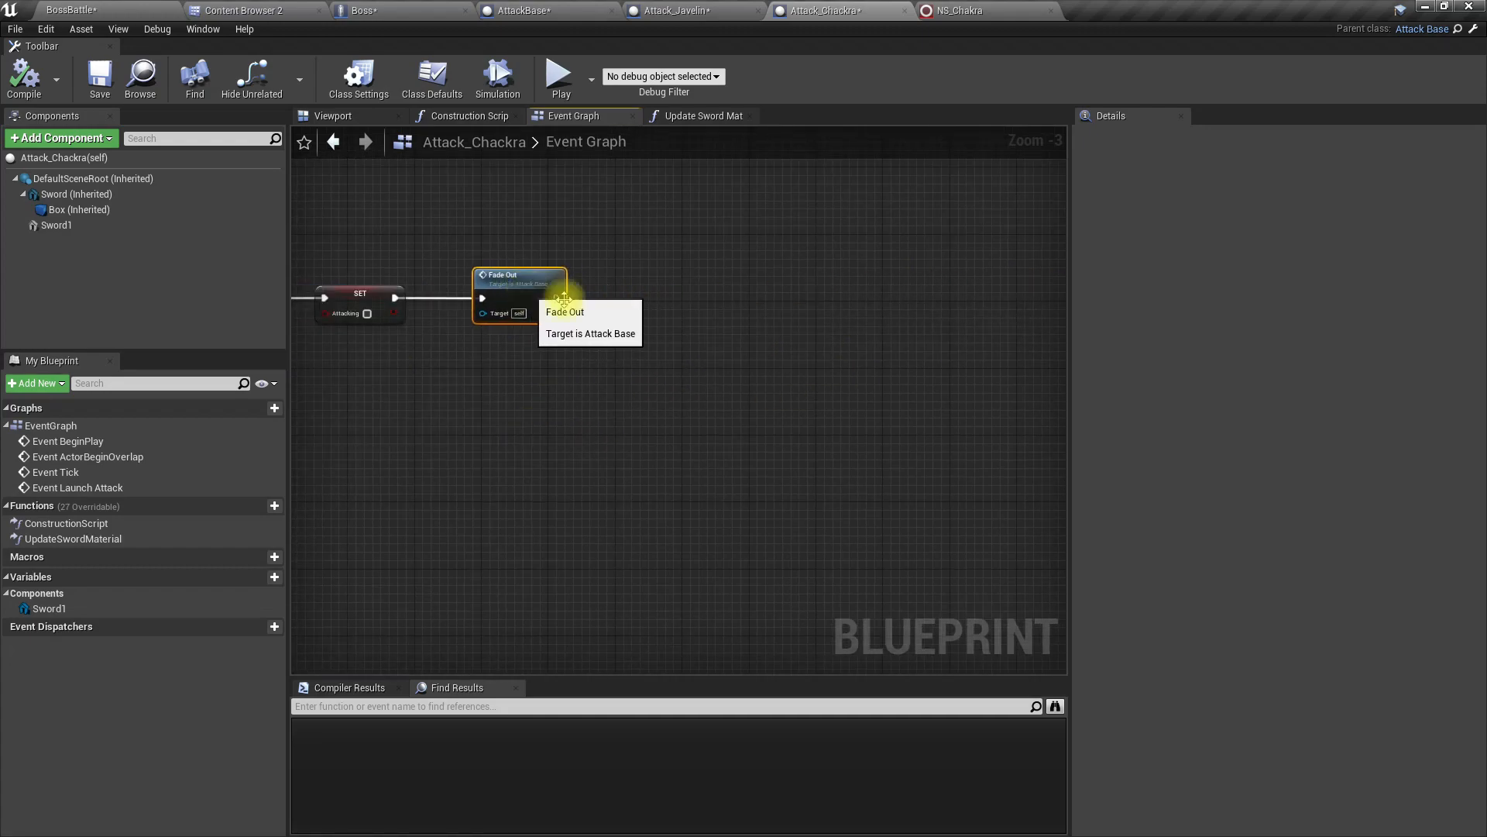
Step: Promote the Return Value of Spawn System Attached to a variable named "vfx component"
{"action": "right_click_drag", "start_coordinate": [399, 461], "coordinate": [1066, 510]}
{"action": "right_click_drag", "start_coordinate": [813, 381], "coordinate": [594, 399]}
{"action": "right_click", "coordinate": [566, 382]}
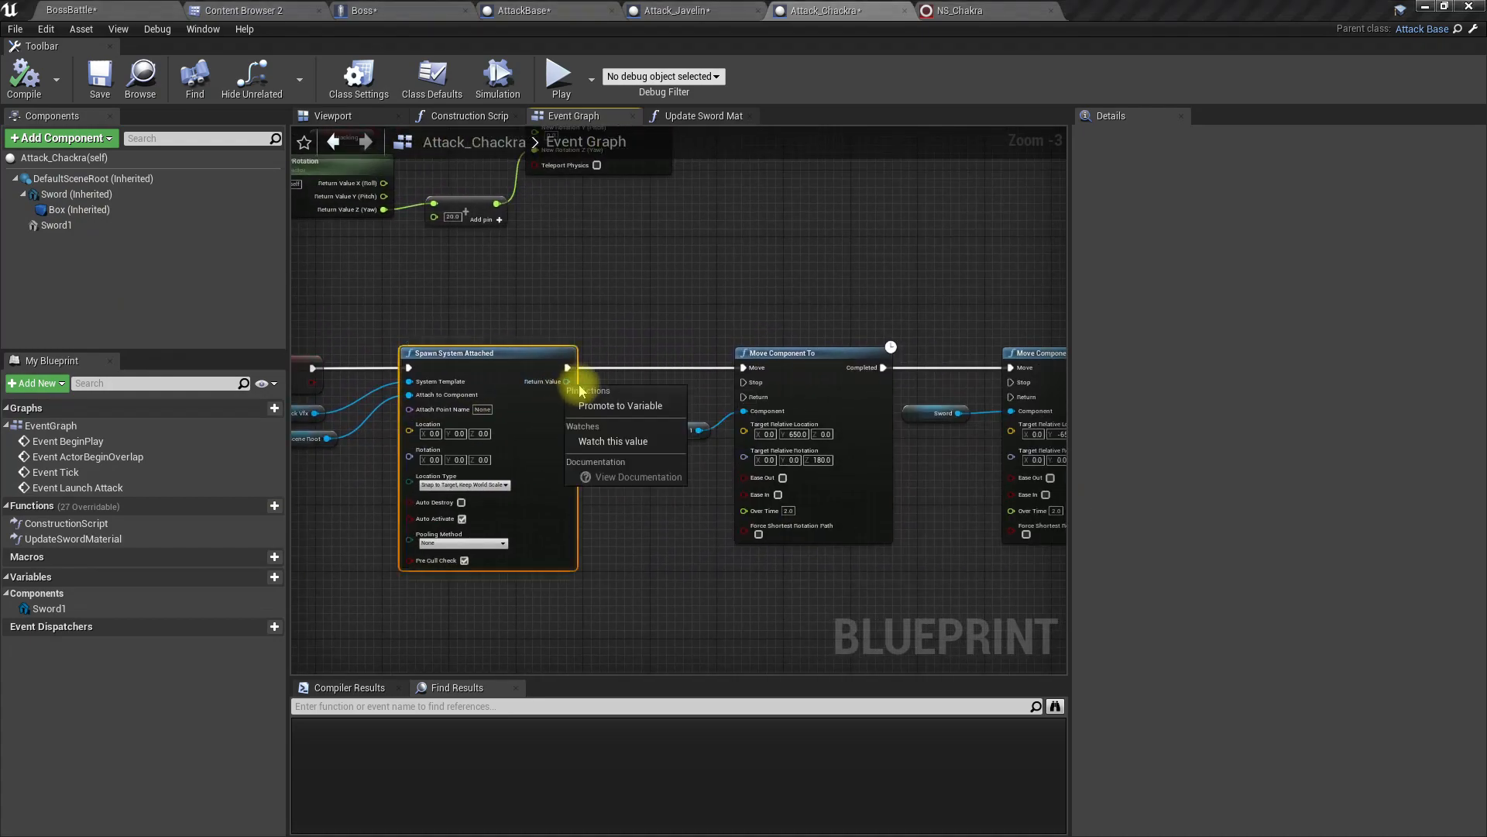
{"action": "left_click", "coordinate": [607, 406]}
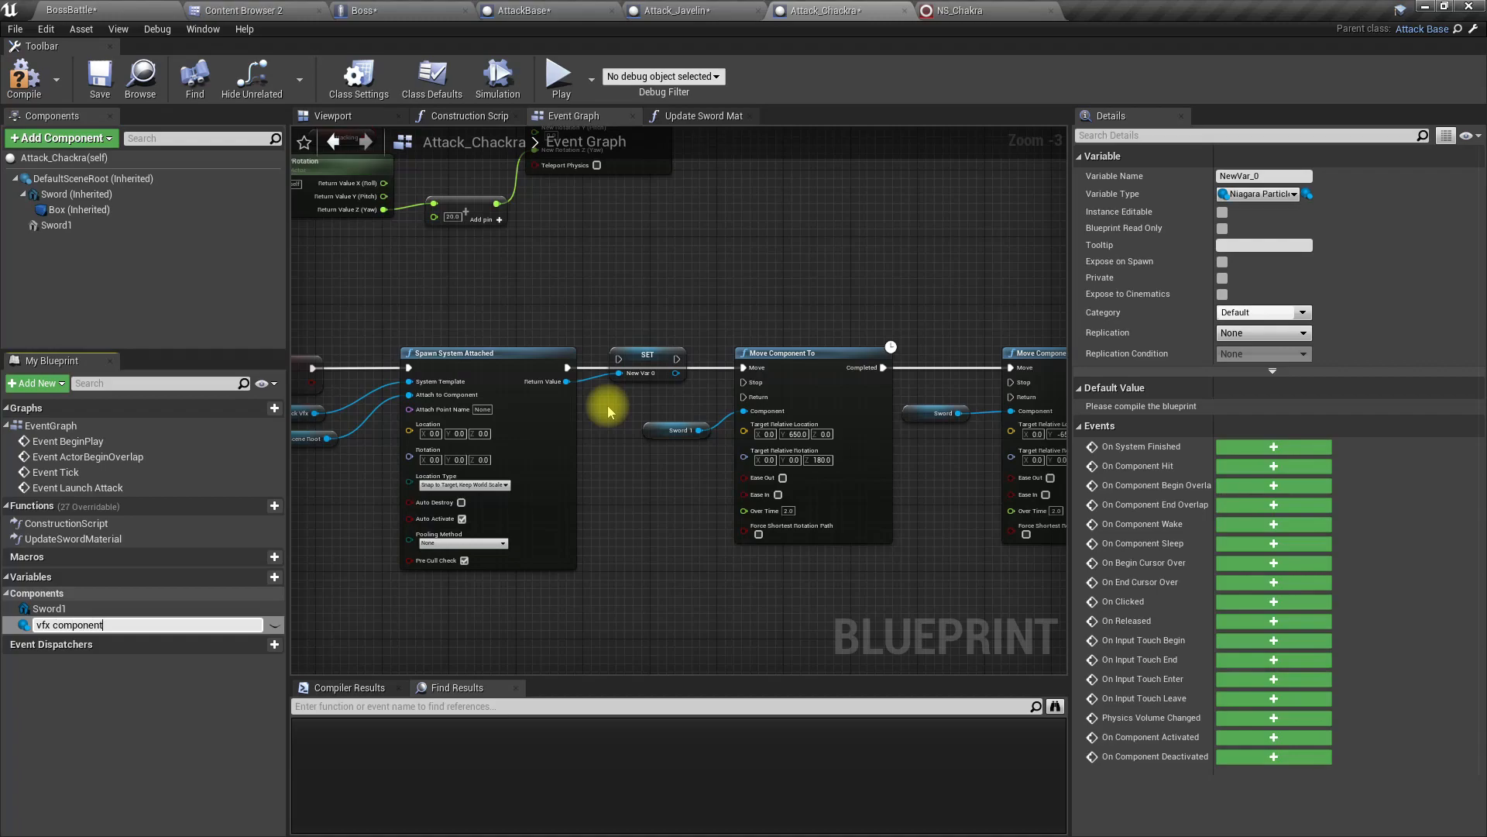
{"action": "type", "text": "vfx component"}
{"action": "key", "text": "Return"}
{"action": "scroll", "coordinate": [632, 402], "scroll_direction": "up", "scroll_amount": 3}
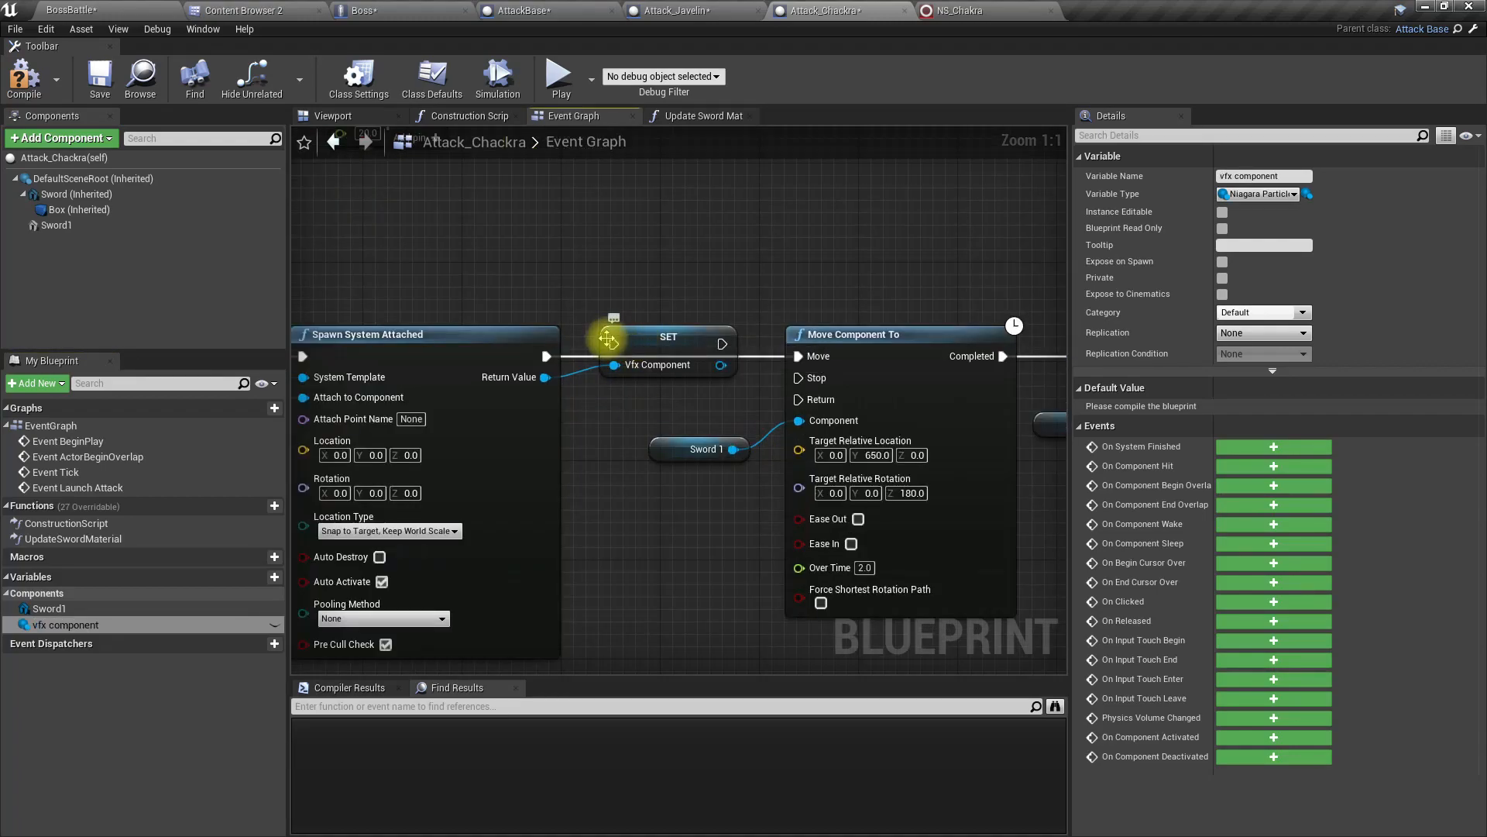
Step: Wire the SET Vfx Component node's execution between Spawn System Attached and the first Move Component To
{"action": "left_click", "coordinate": [606, 340]}
{"action": "left_click_drag", "start_coordinate": [611, 343], "coordinate": [547, 356]}
{"action": "left_click_drag", "start_coordinate": [731, 344], "coordinate": [807, 358]}
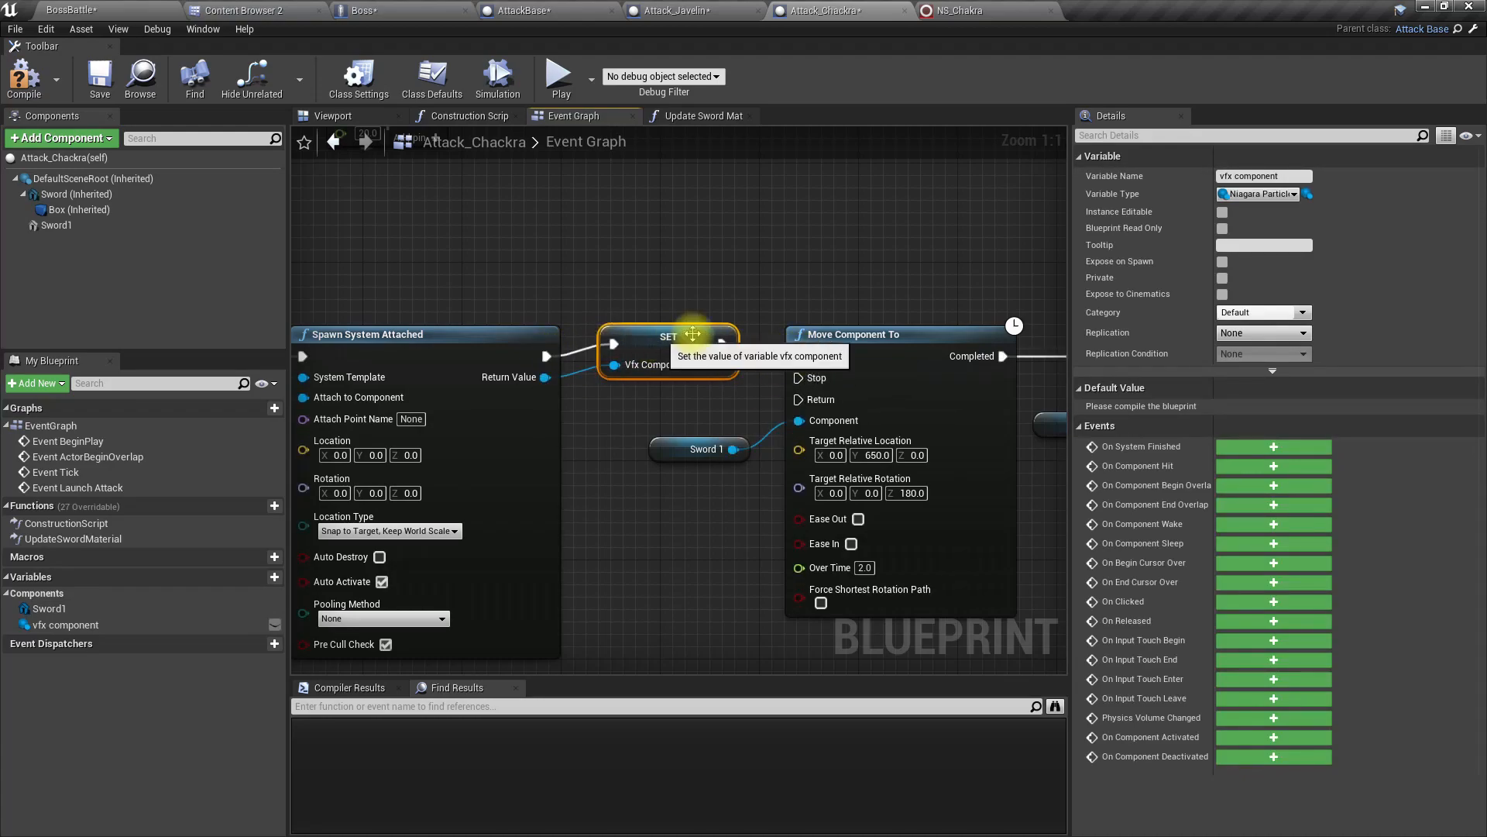
Step: Place a getter for the vfx component variable after Fade Out and add a Move Component To node that takes it as Component
{"action": "right_click_drag", "start_coordinate": [802, 269], "coordinate": [295, 289]}
{"action": "right_click_drag", "start_coordinate": [874, 493], "coordinate": [585, 485]}
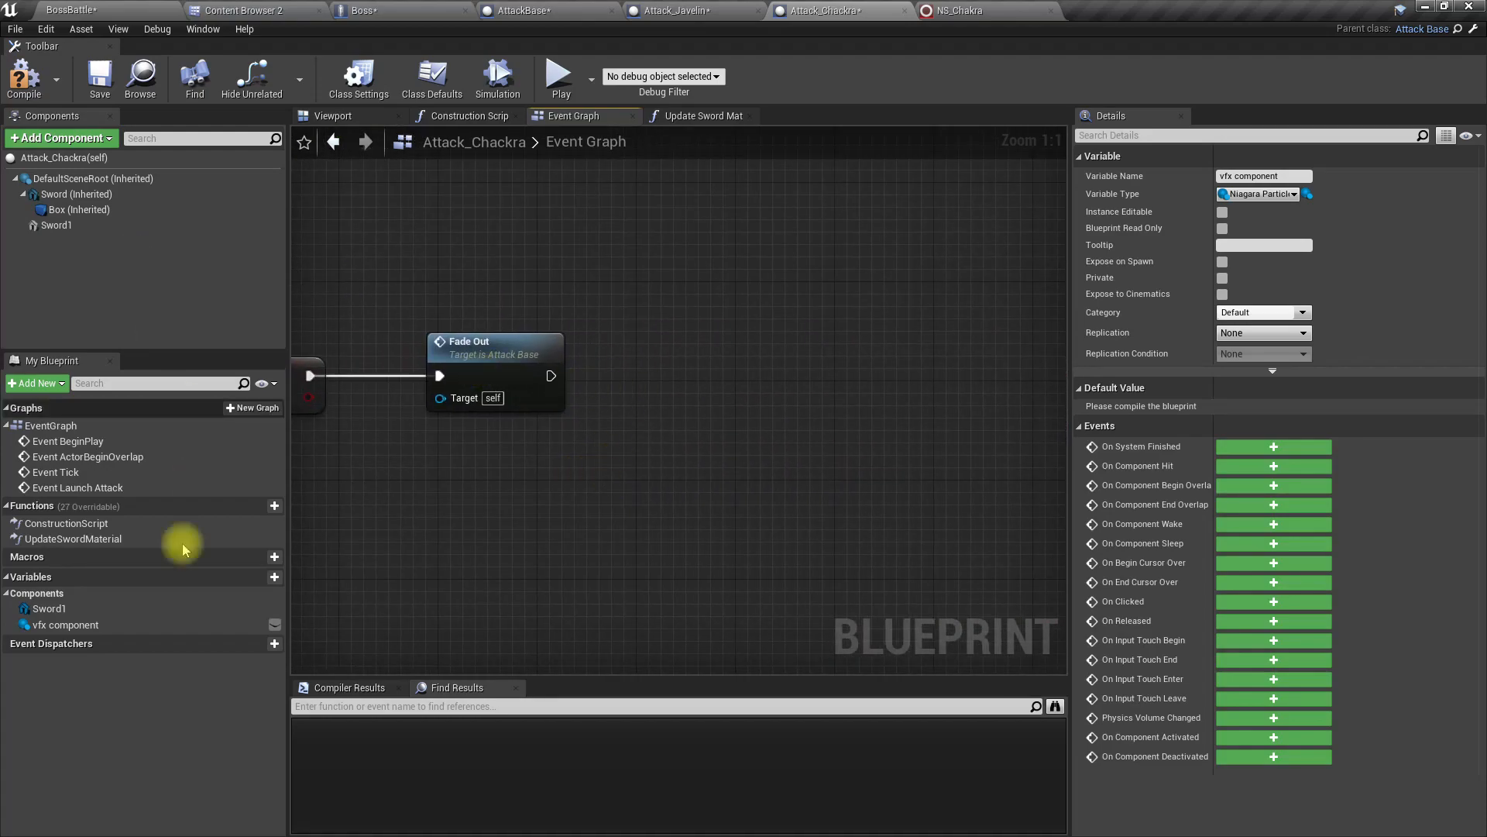
{"action": "left_click_drag", "start_coordinate": [260, 623], "coordinate": [799, 385]}
{"action": "type", "text": "move component"}
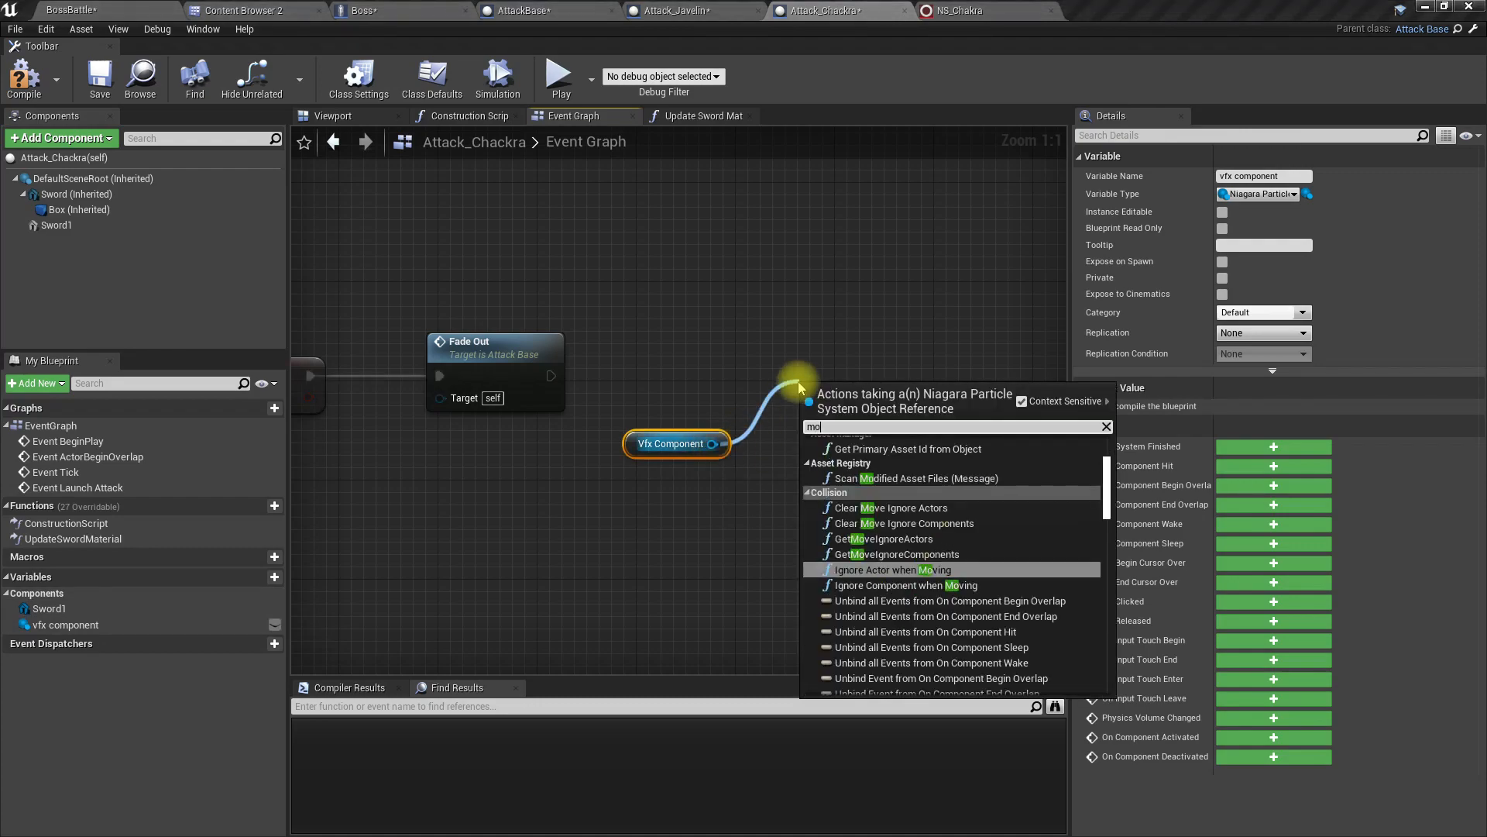
{"action": "key", "text": "Return"}
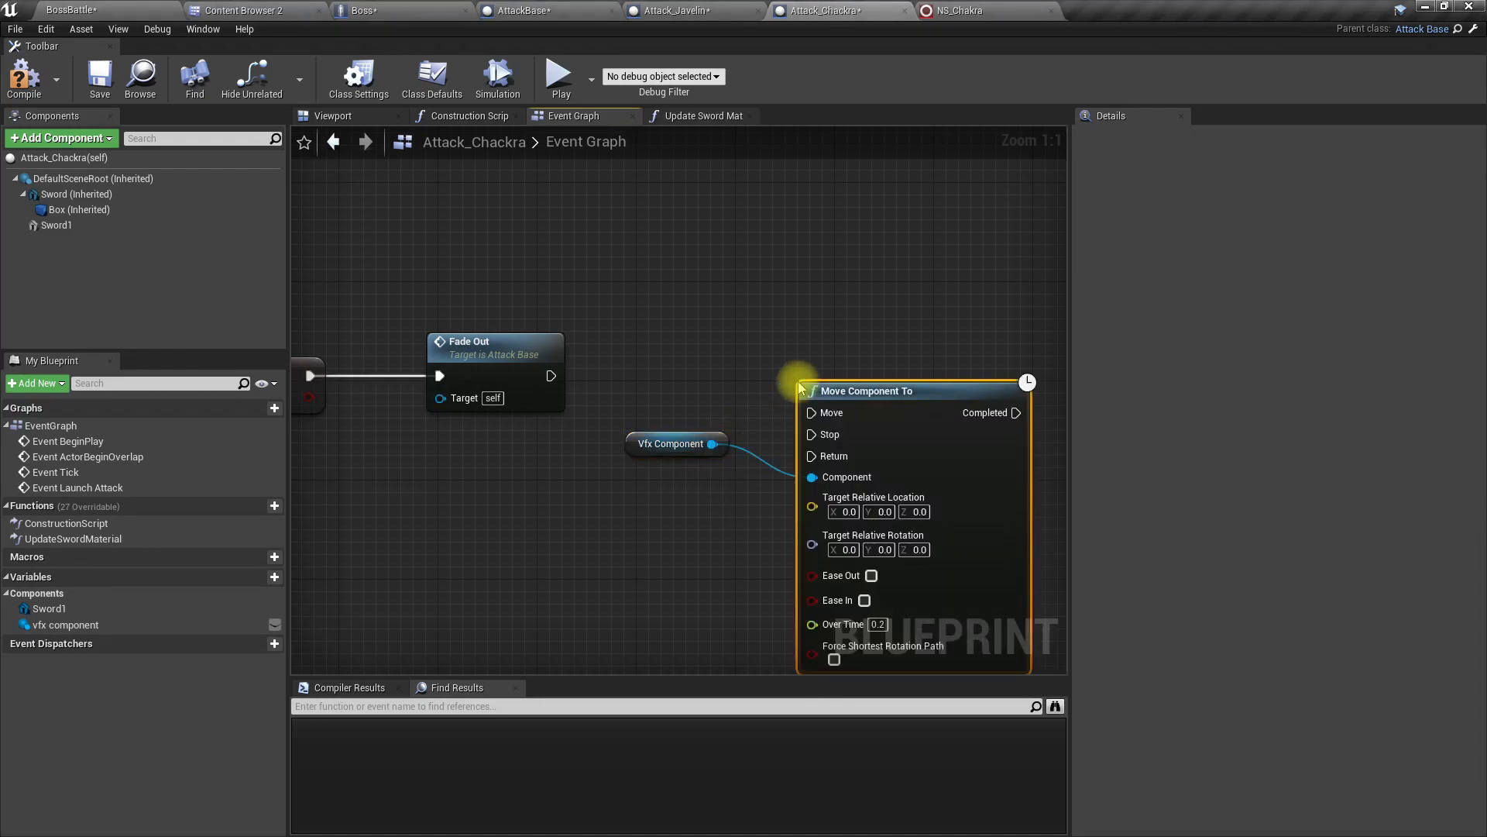
Step: Connect Fade Out's execution output to the new node's Move input and line that node up with Fade Out
{"action": "left_click_drag", "start_coordinate": [812, 412], "coordinate": [551, 376]}
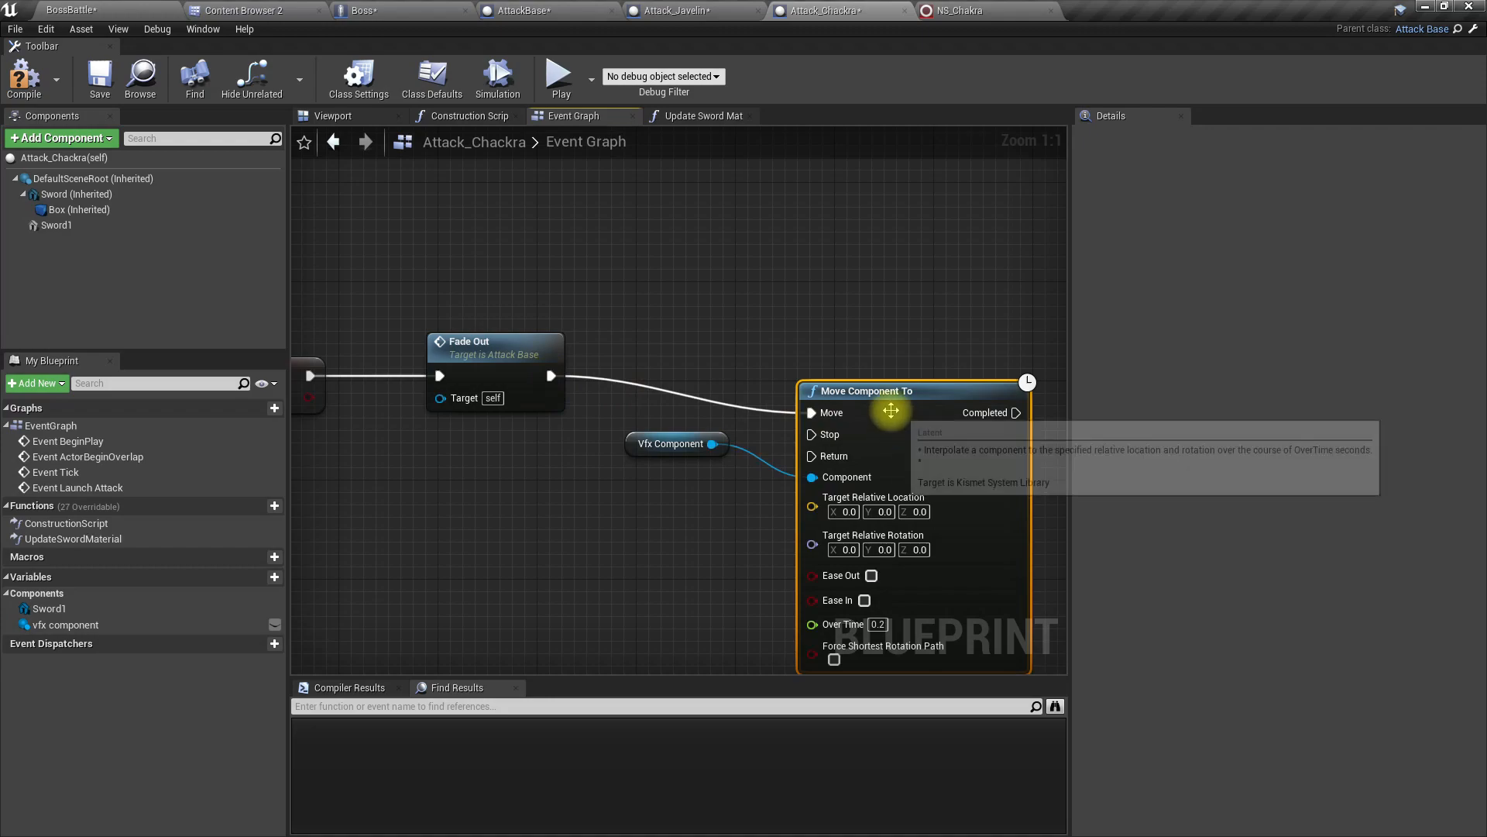
{"action": "left_click_drag", "start_coordinate": [890, 410], "coordinate": [904, 378]}
{"action": "right_click_drag", "start_coordinate": [667, 569], "coordinate": [487, 513]}
Step: Examine the swords in Attack_Chackra's viewport and the Boss in the BossBattle level to judge the needed Z offset
{"action": "left_click", "coordinate": [759, 418]}
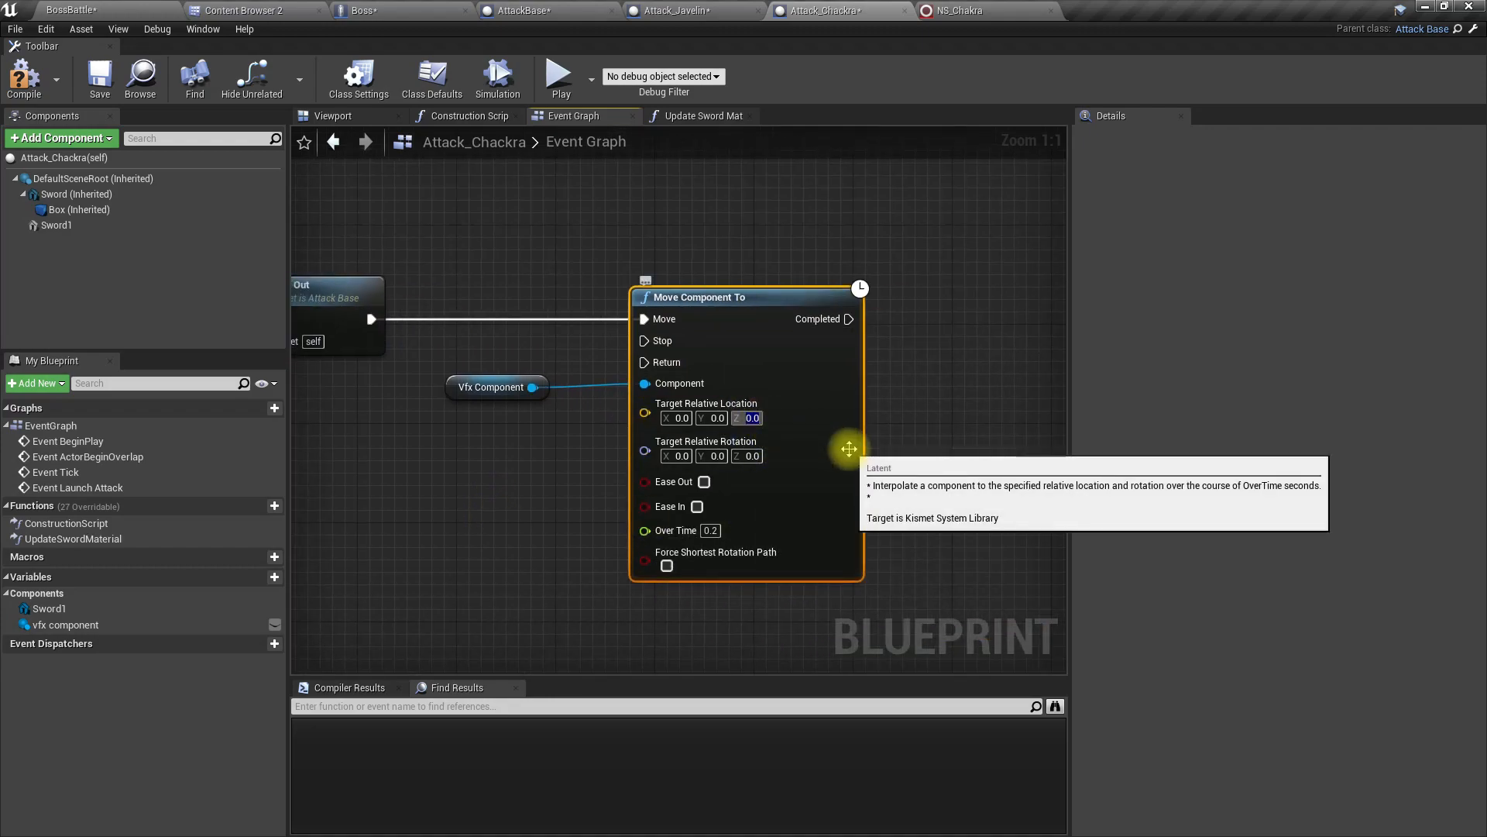
{"action": "left_click", "coordinate": [337, 118]}
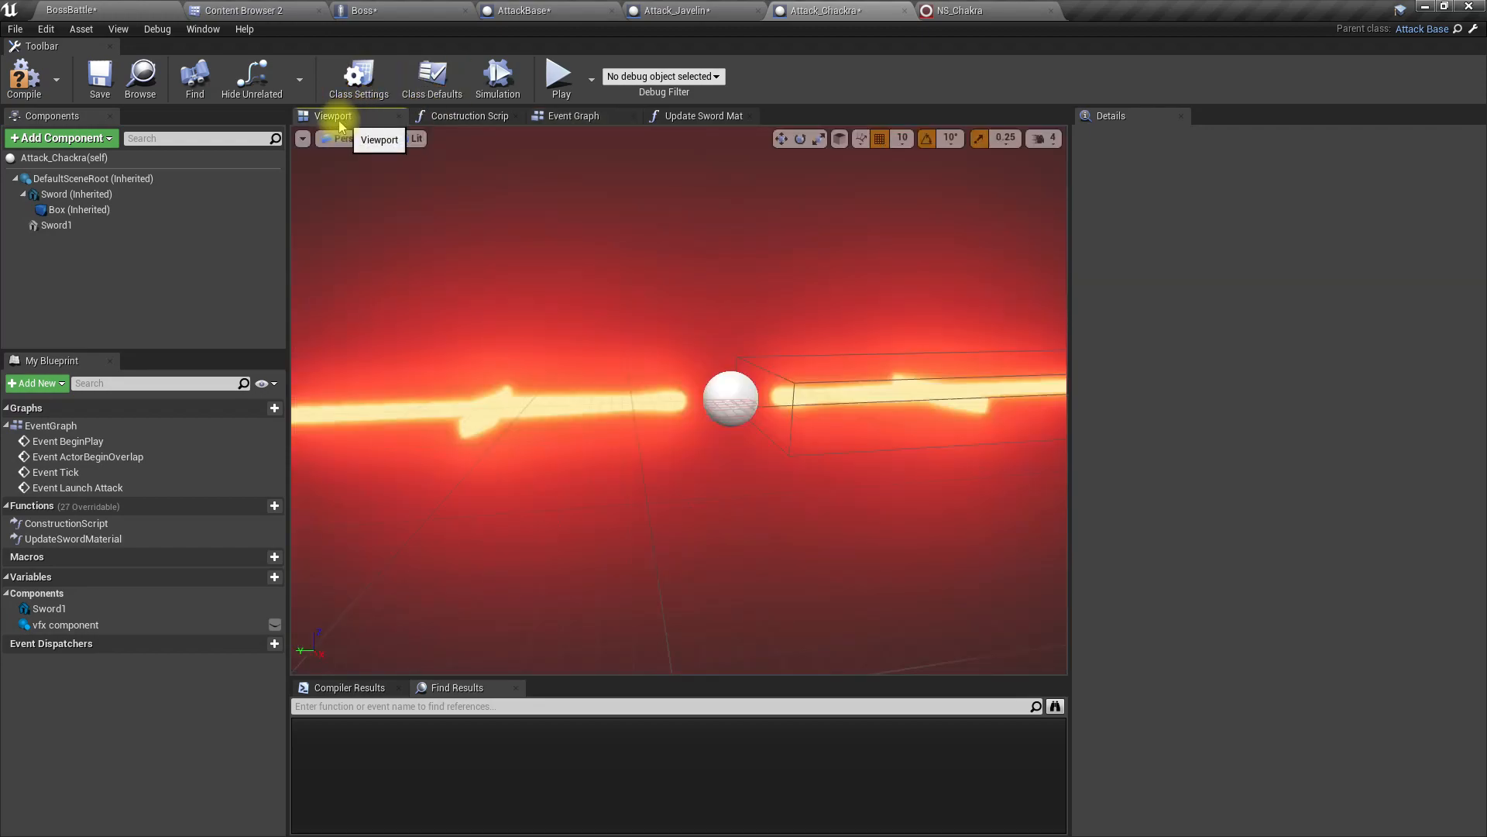
{"action": "left_click", "coordinate": [128, 10]}
{"action": "left_click", "coordinate": [756, 284]}
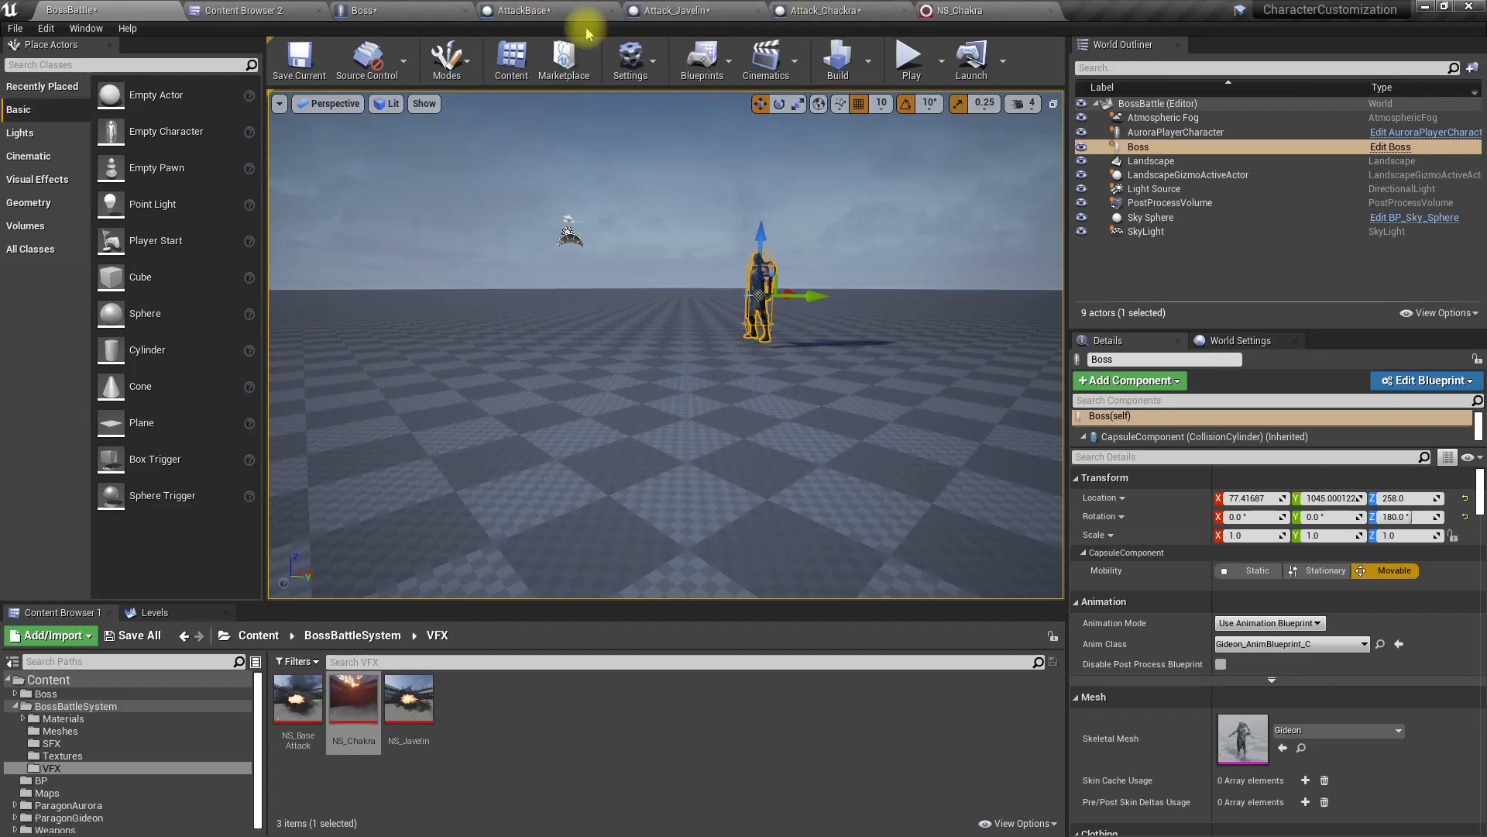
Step: Save all modified assets while reviewing Attack_Javelin's Move Component To and Spawn System at Location nodes
{"action": "left_click", "coordinate": [674, 10]}
{"action": "left_click", "coordinate": [752, 333]}
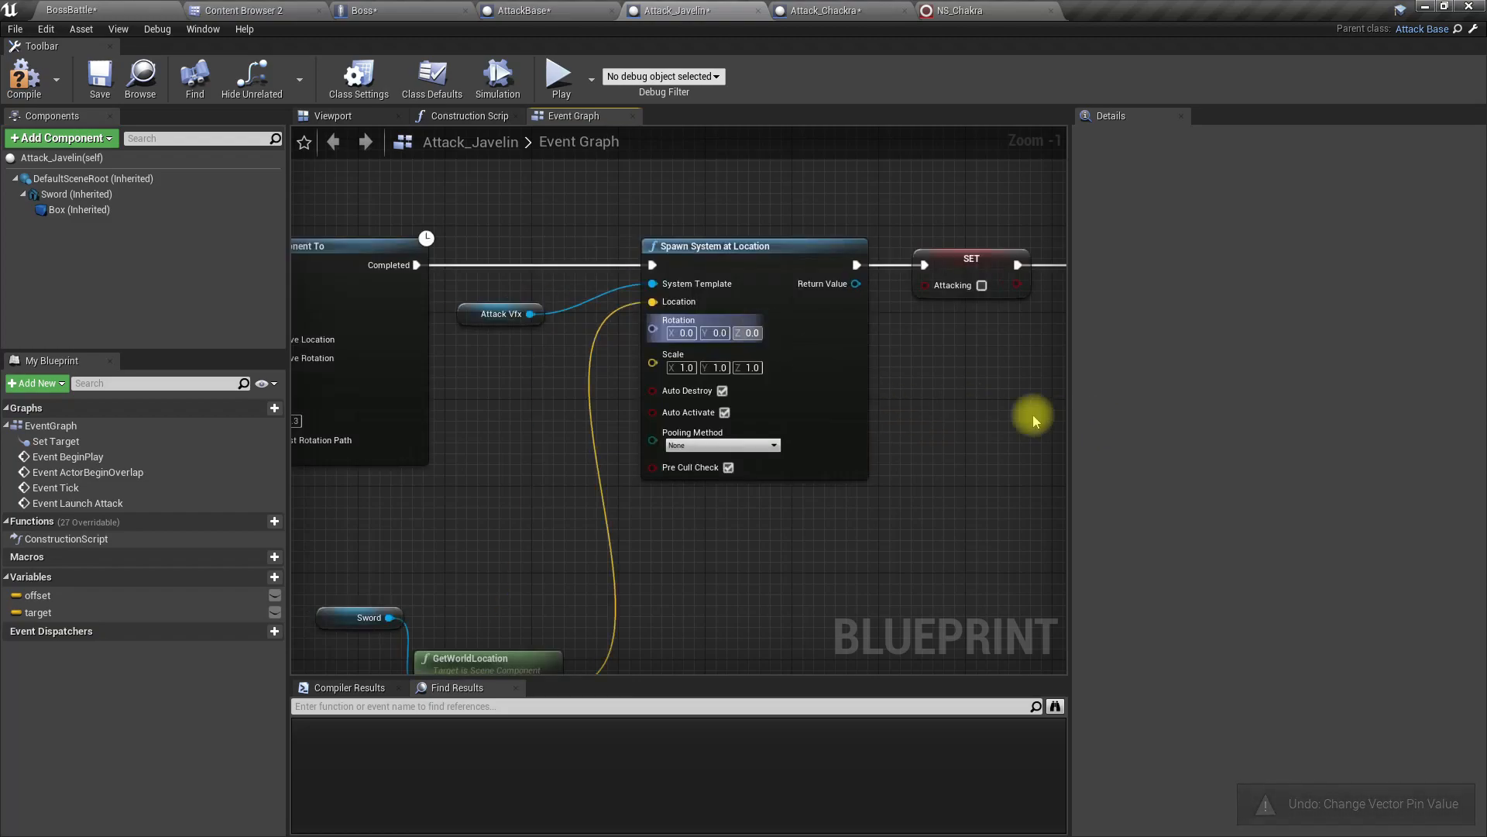
{"action": "right_click_drag", "start_coordinate": [1036, 415], "coordinate": [521, 508]}
{"action": "key", "text": "ctrl+s"}
{"action": "right_click_drag", "start_coordinate": [654, 554], "coordinate": [1061, 536]}
{"action": "right_click_drag", "start_coordinate": [591, 543], "coordinate": [1069, 519]}
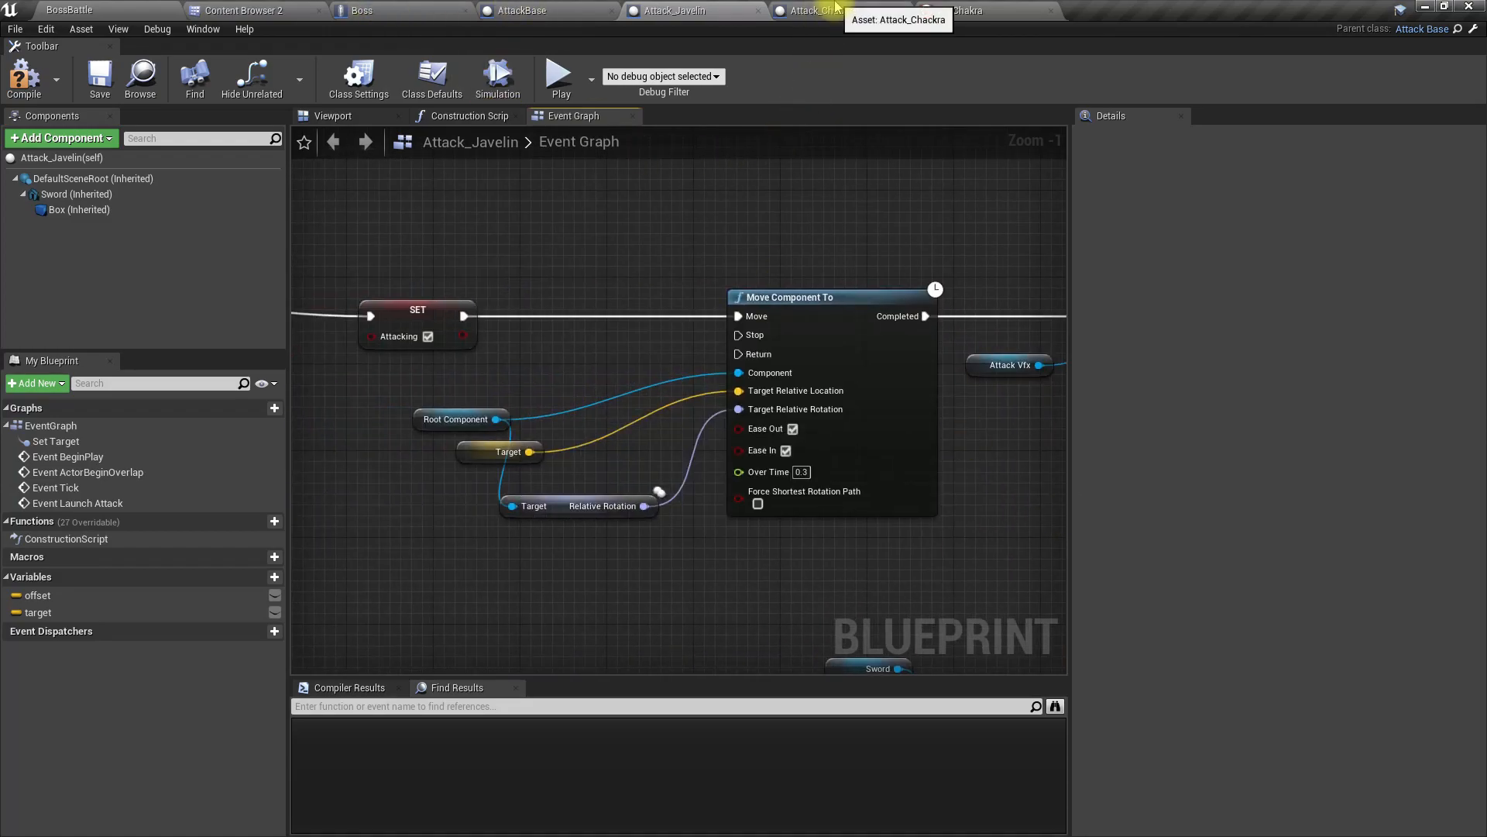
{"action": "right_click_drag", "start_coordinate": [872, 212], "coordinate": [436, 218]}
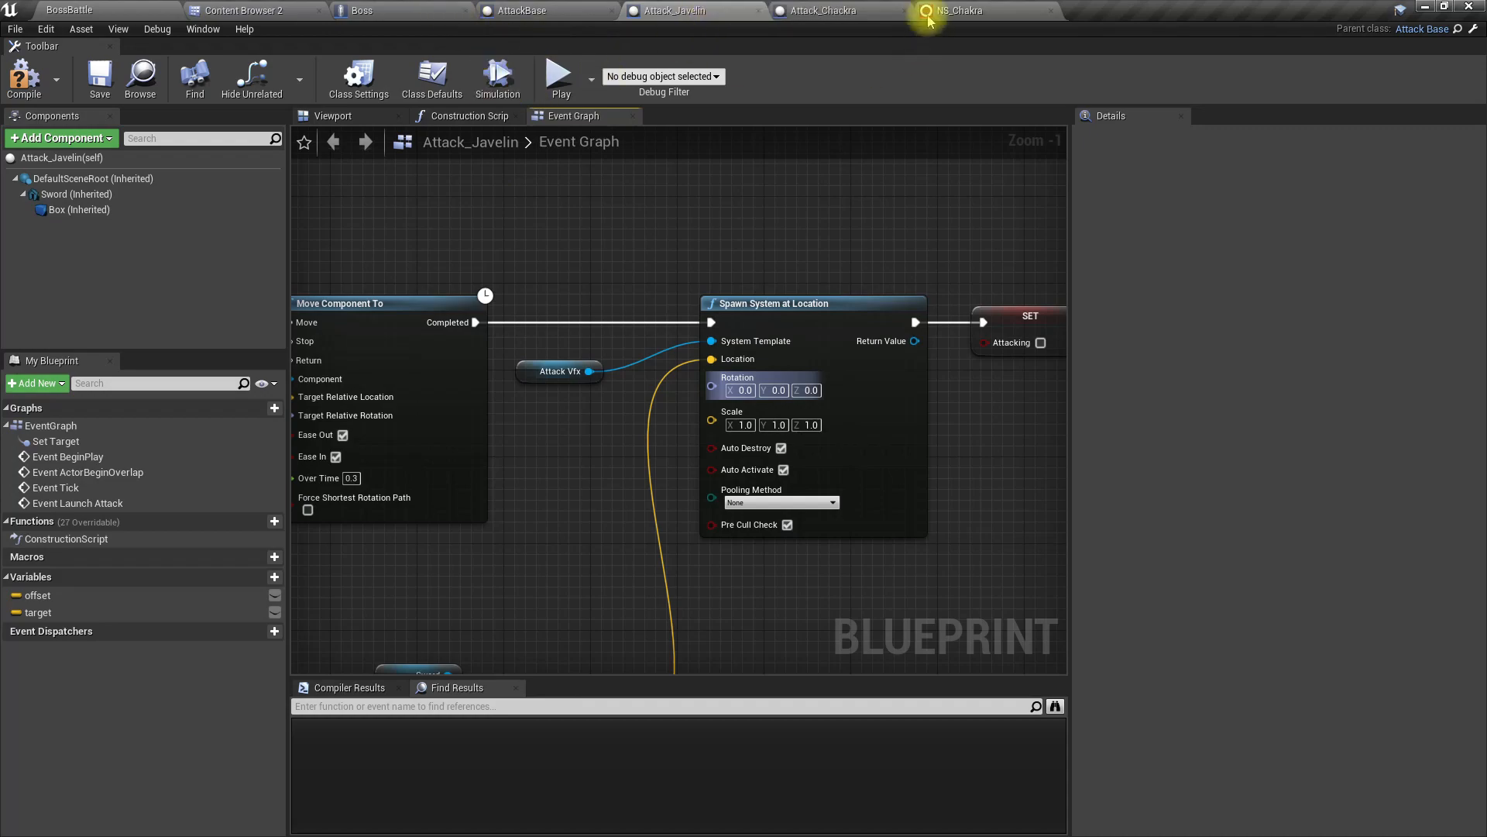
Step: In Attack_Chackra, set the last Move Component To's Target Relative Location Z to -250 and Over Time to 0.4, and compile
{"action": "left_click", "coordinate": [841, 12]}
{"action": "left_click", "coordinate": [577, 116]}
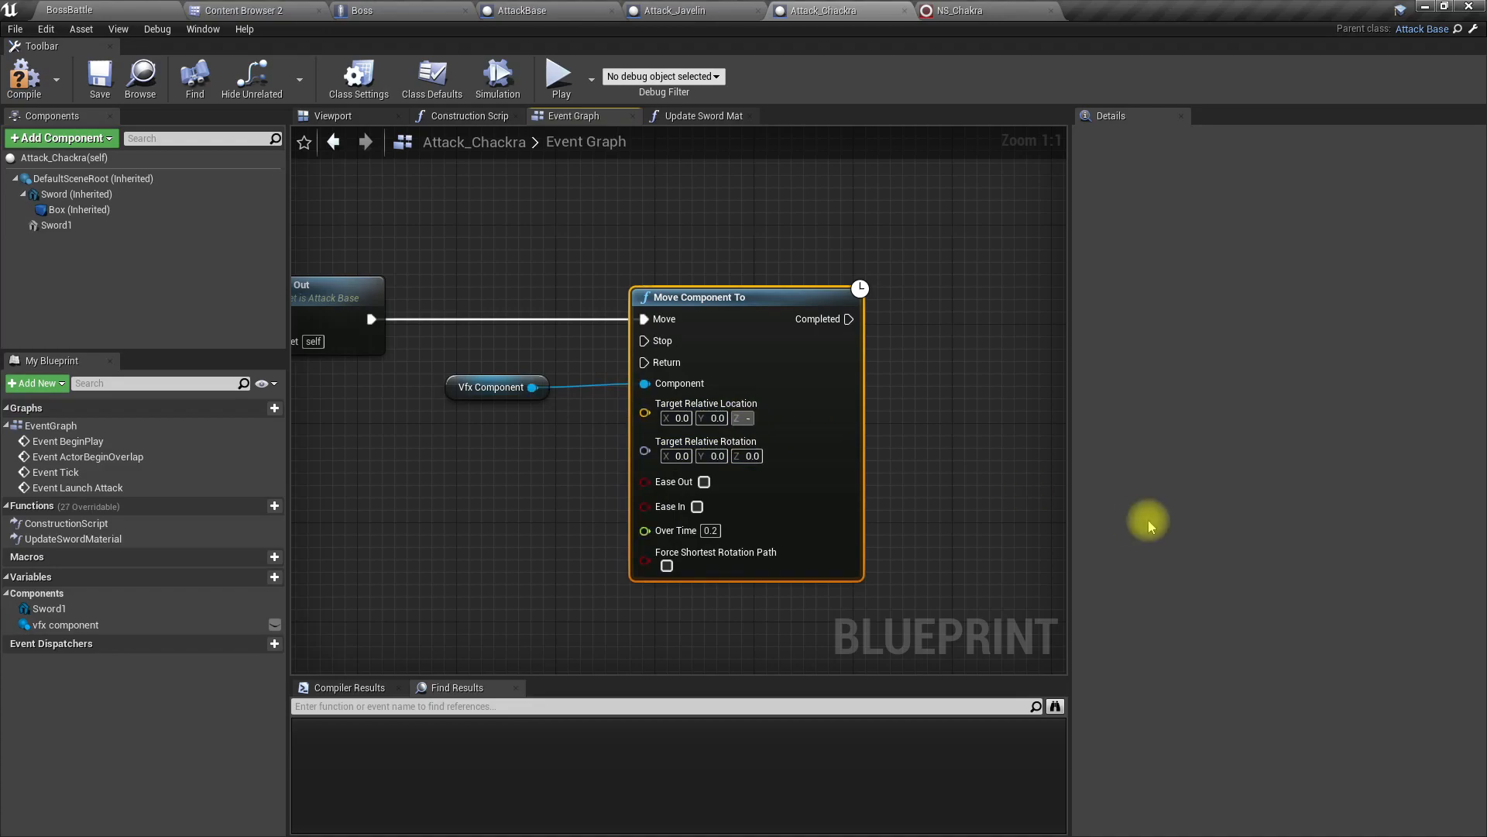
{"action": "left_click", "coordinate": [706, 531]}
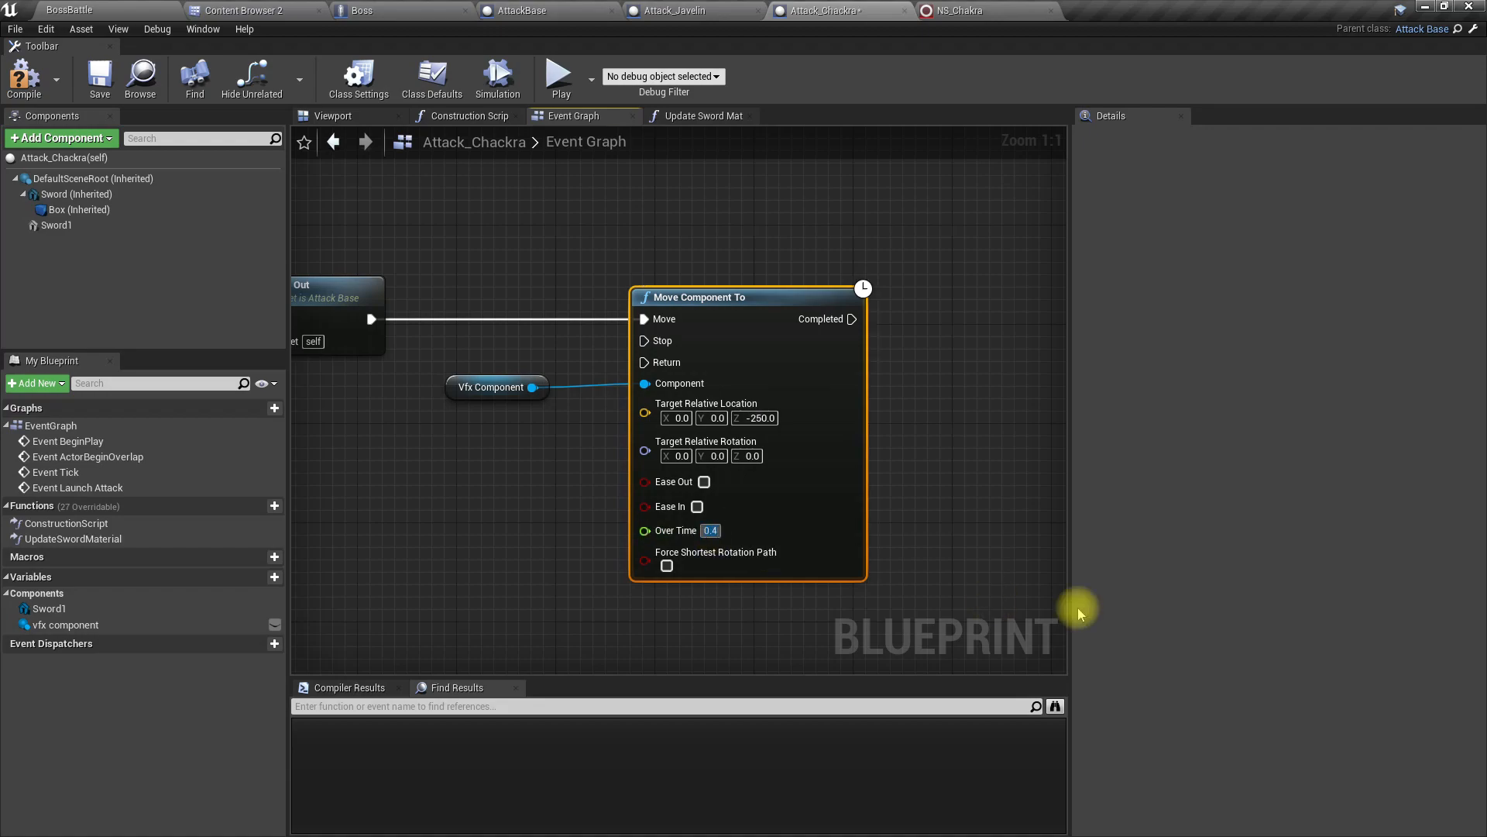
{"action": "left_click", "coordinate": [23, 75]}
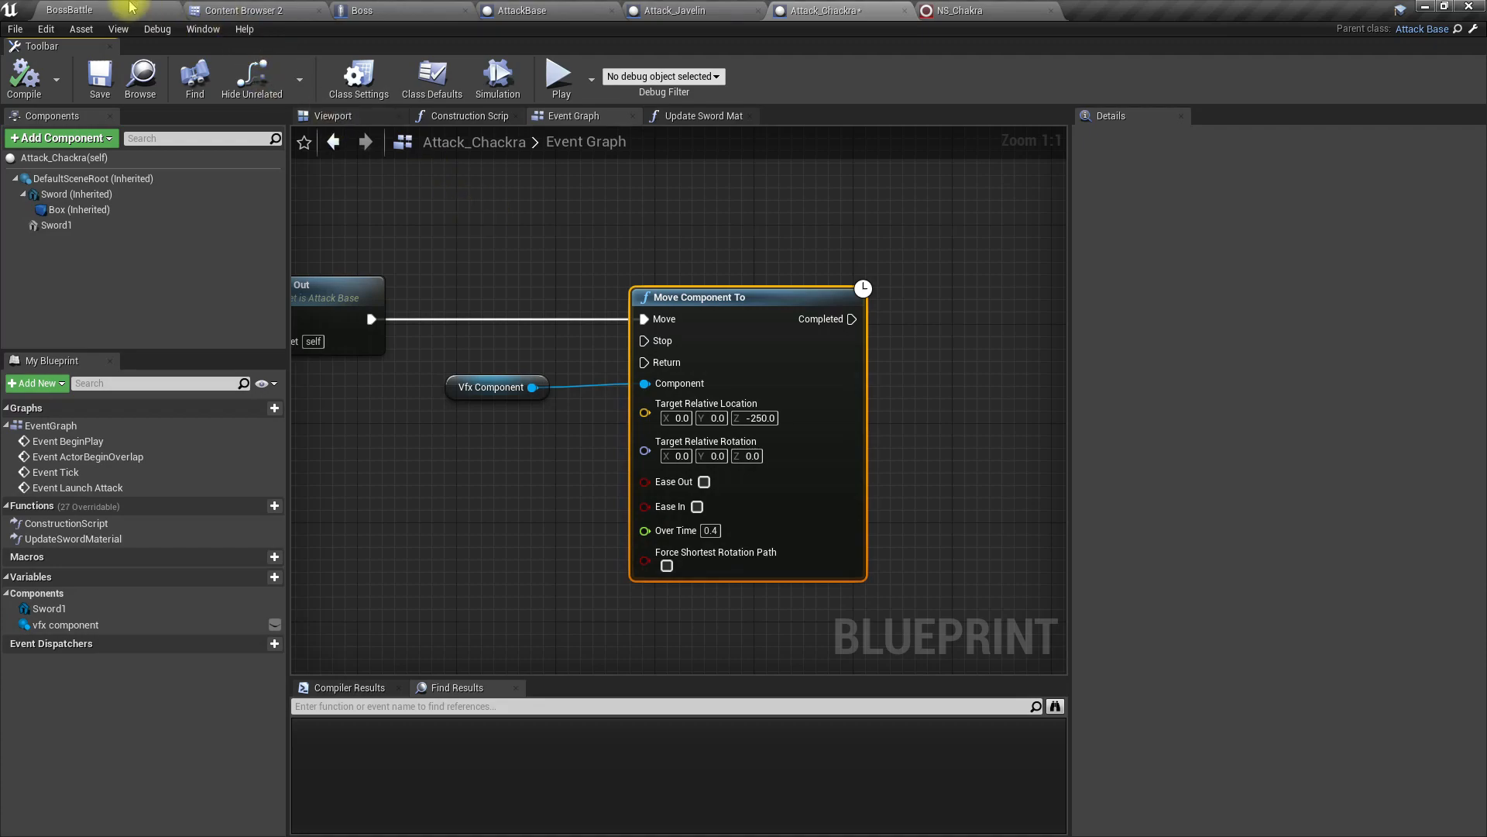
Step: Play-test the BossBattle level full screen, running the character toward the boss to check how the chakra effect disappears
{"action": "left_click", "coordinate": [124, 10]}
{"action": "right_click_drag", "start_coordinate": [732, 328], "coordinate": [685, 324]}
{"action": "key", "text": "F11"}
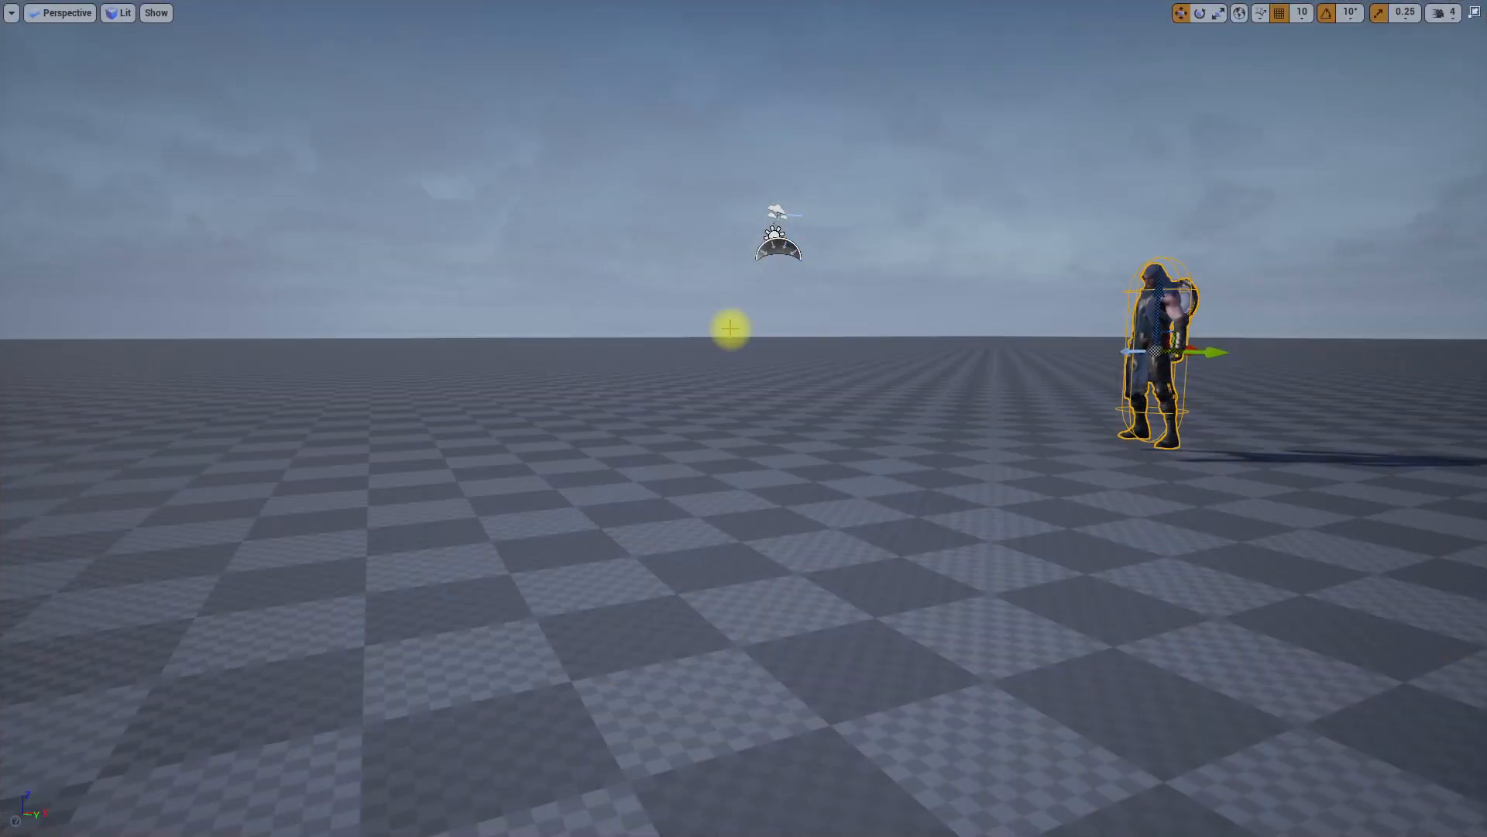
{"action": "key", "text": "alt+p"}
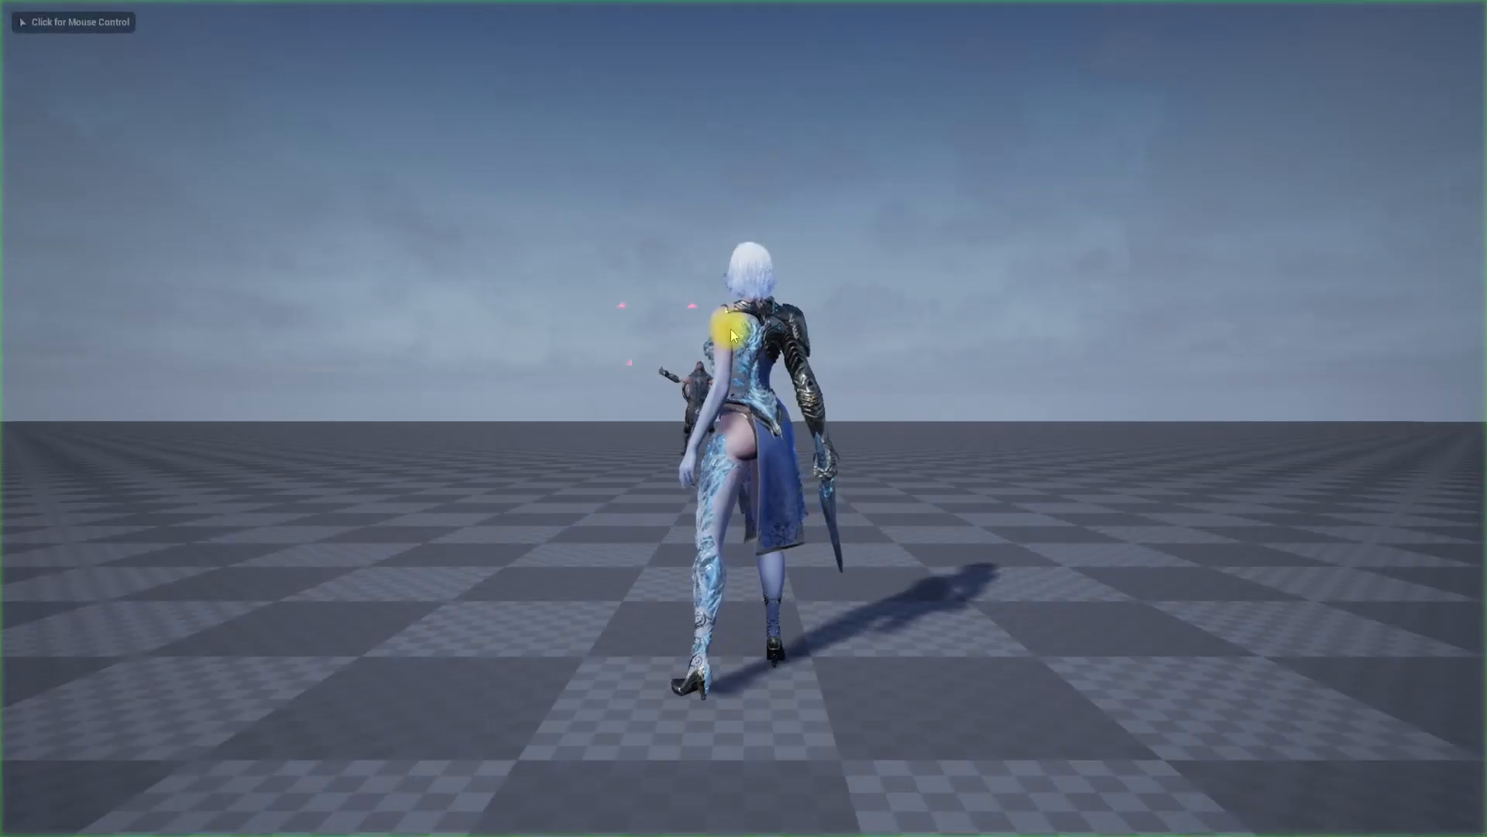
{"action": "left_click", "coordinate": [731, 328]}
{"action": "key", "text": "d"}
{"action": "key", "text": "w"}
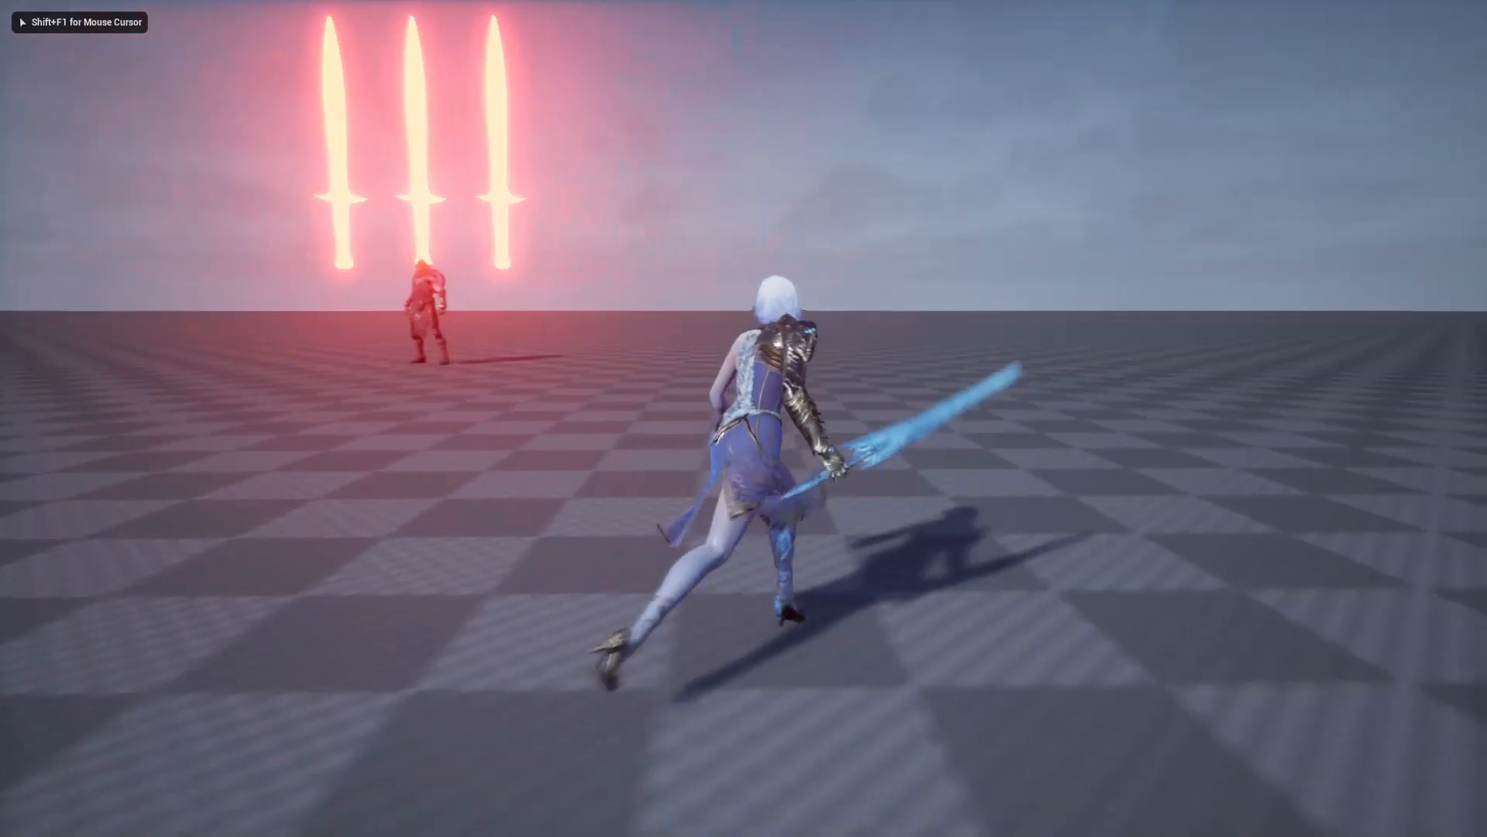
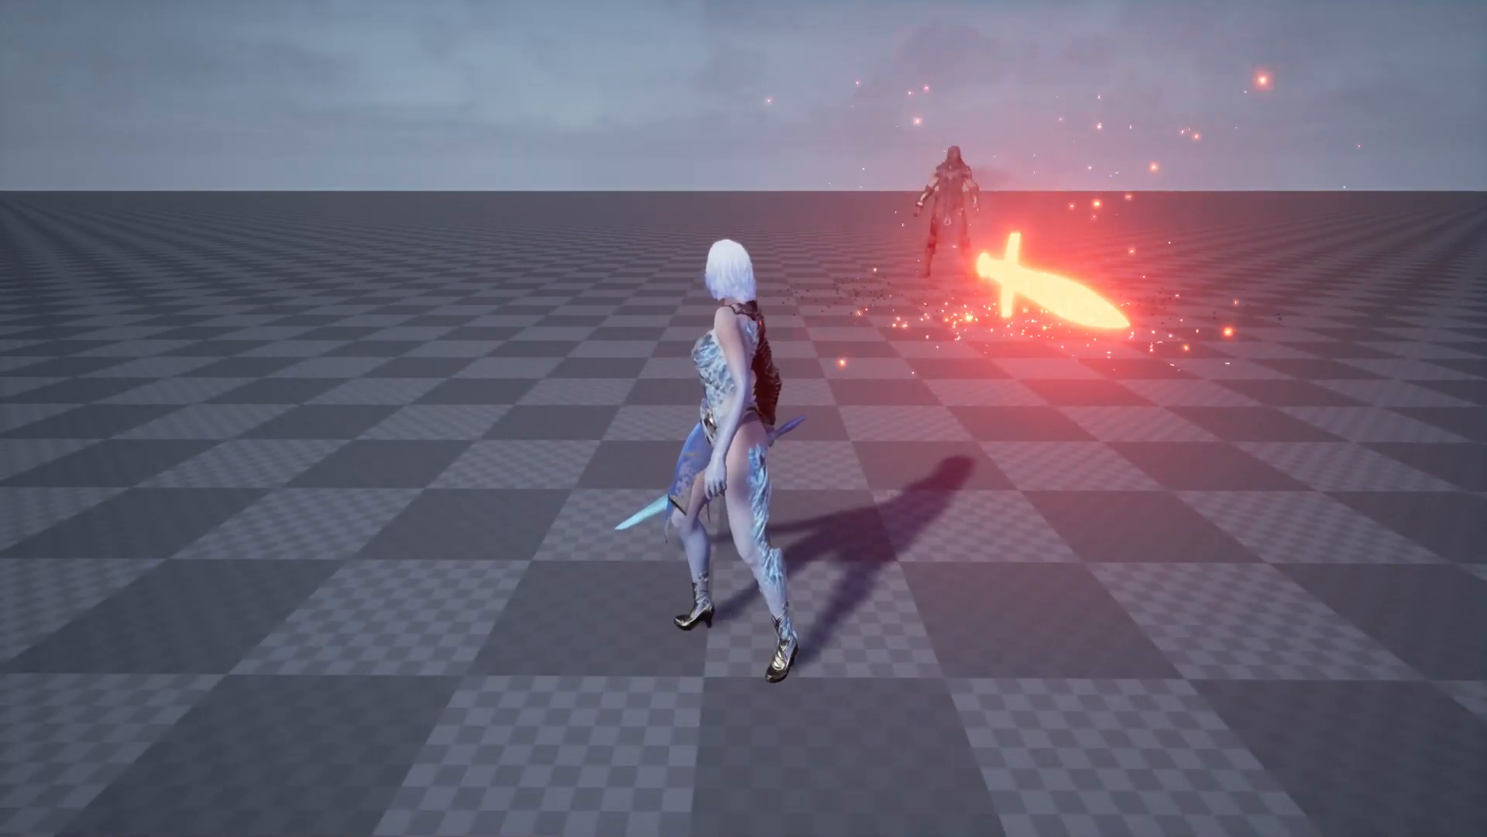
Step: Stop the play-test and preview the SW_ChakraAttack sound in the BossBattleSystem/SFX folder
{"action": "key", "text": "Escape"}
{"action": "key", "text": "F11"}
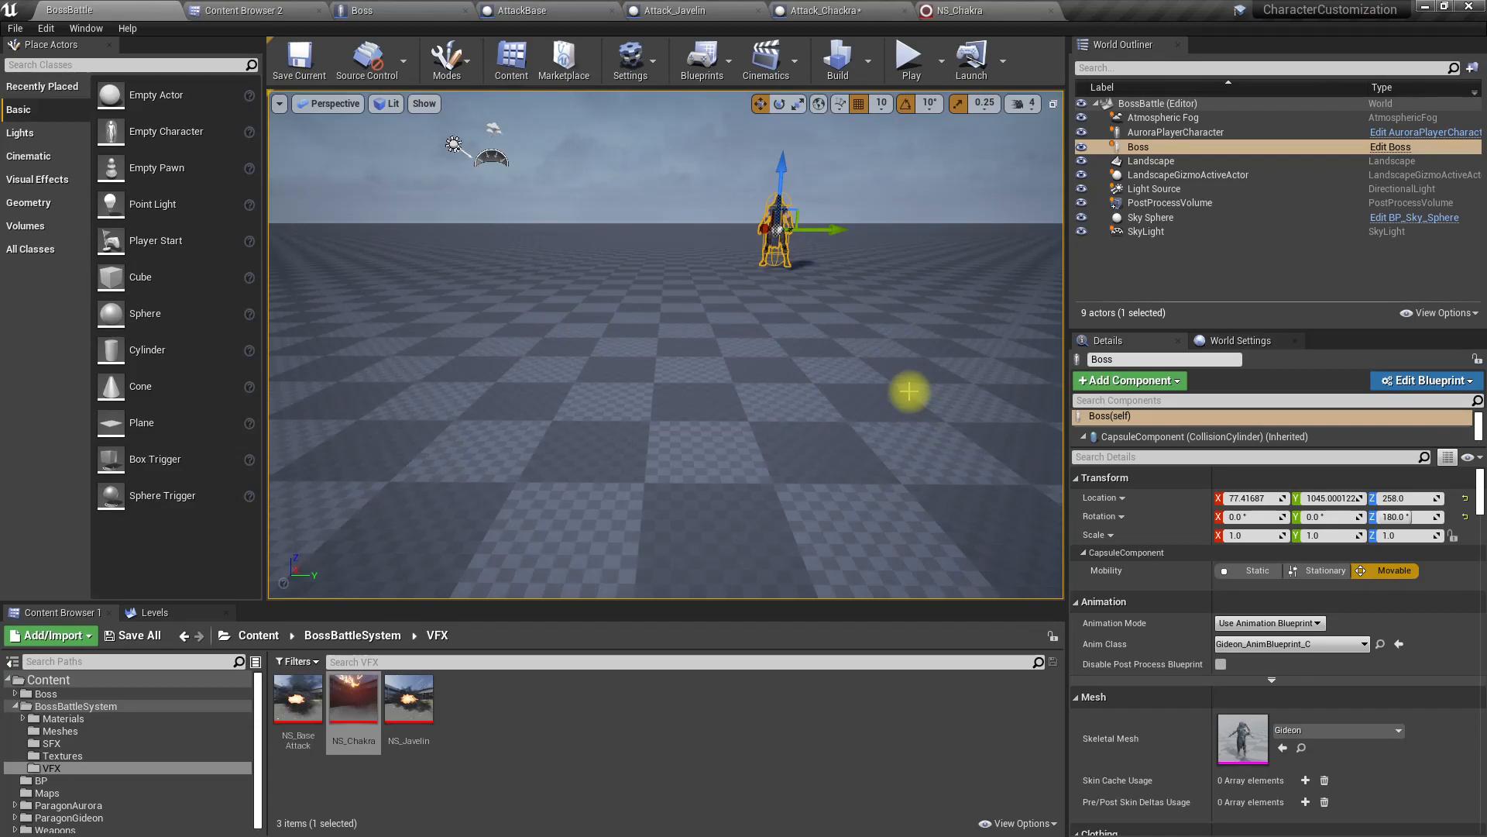
{"action": "left_click", "coordinate": [826, 10]}
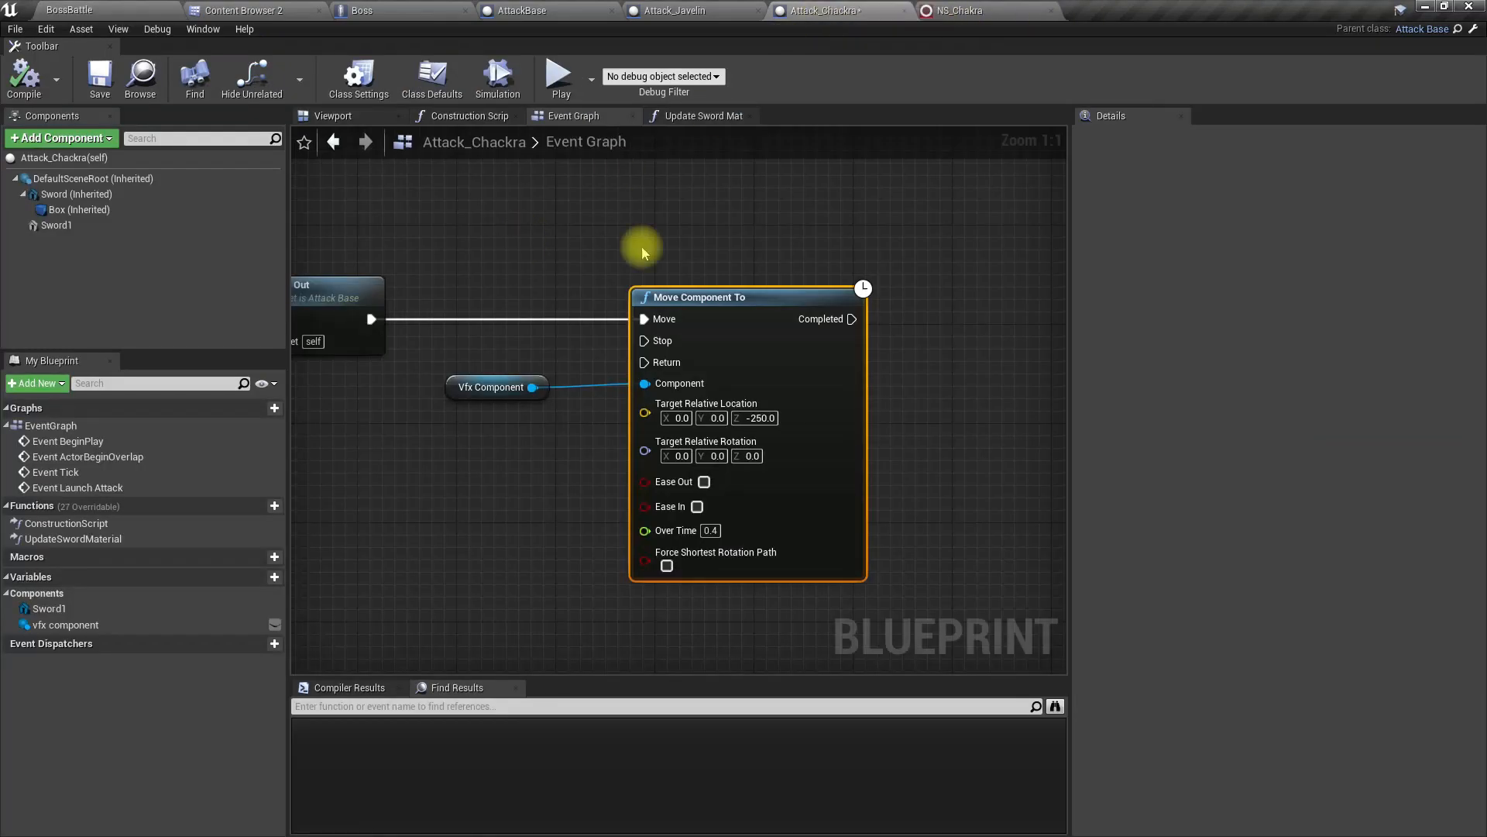
{"action": "left_click", "coordinate": [276, 9]}
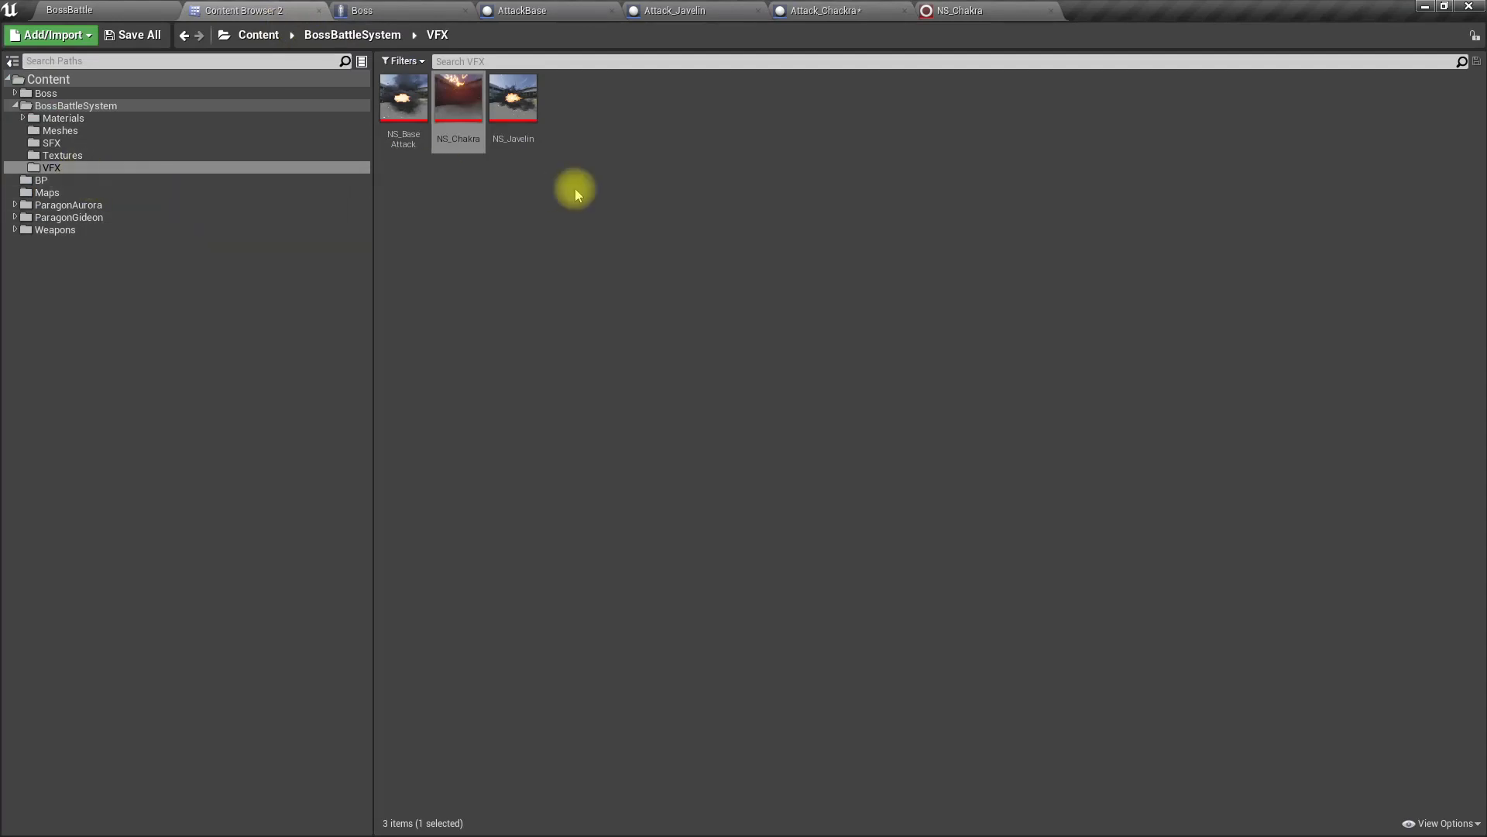
{"action": "left_click", "coordinate": [89, 143]}
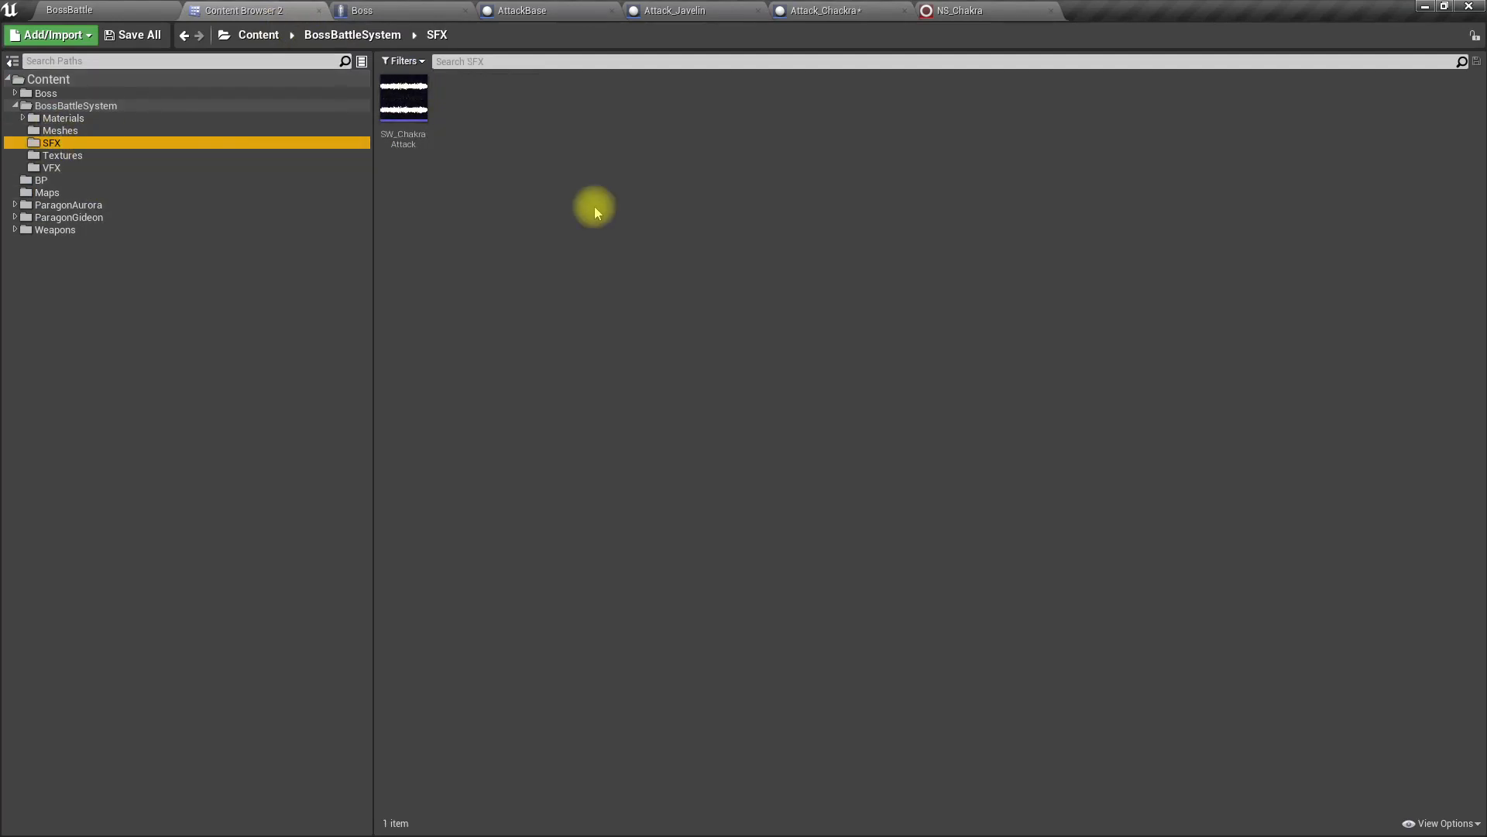
{"action": "left_click", "coordinate": [399, 100]}
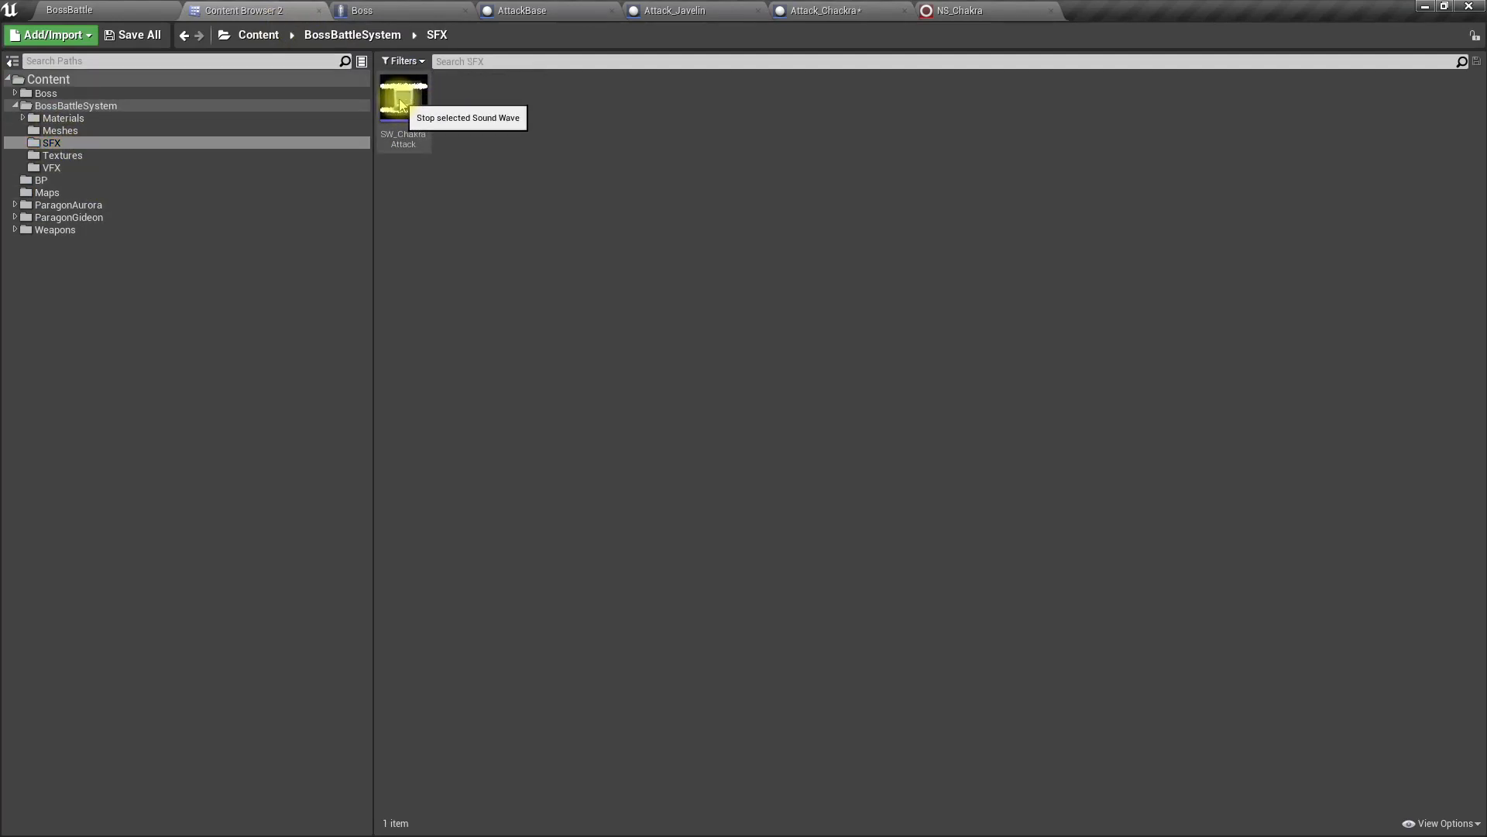
Step: Open the SW_ChakraAttack sound wave and enable Looping in its Sound settings
{"action": "left_click", "coordinate": [399, 139]}
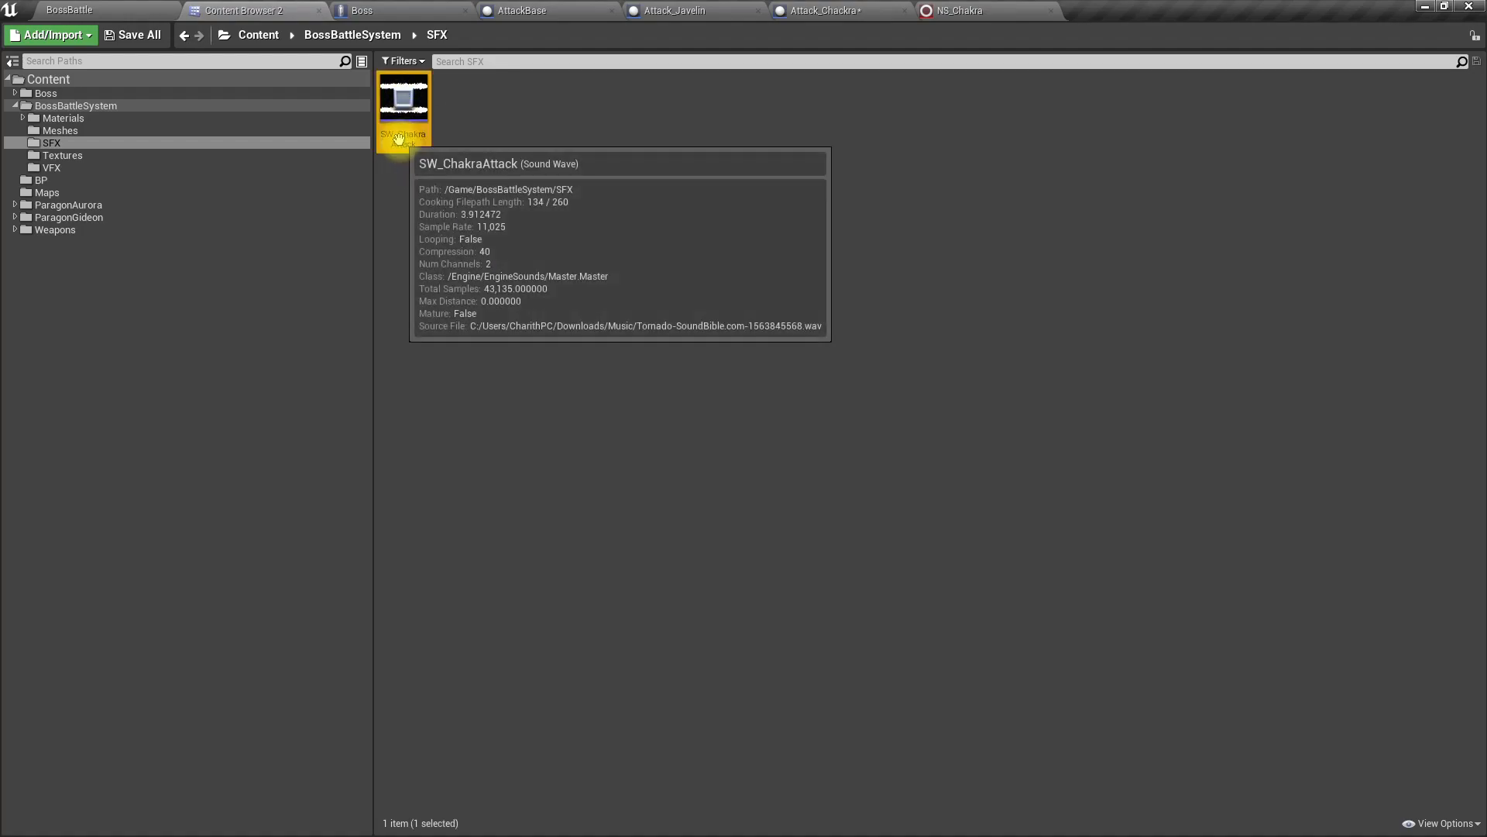
{"action": "double_click", "coordinate": [398, 139]}
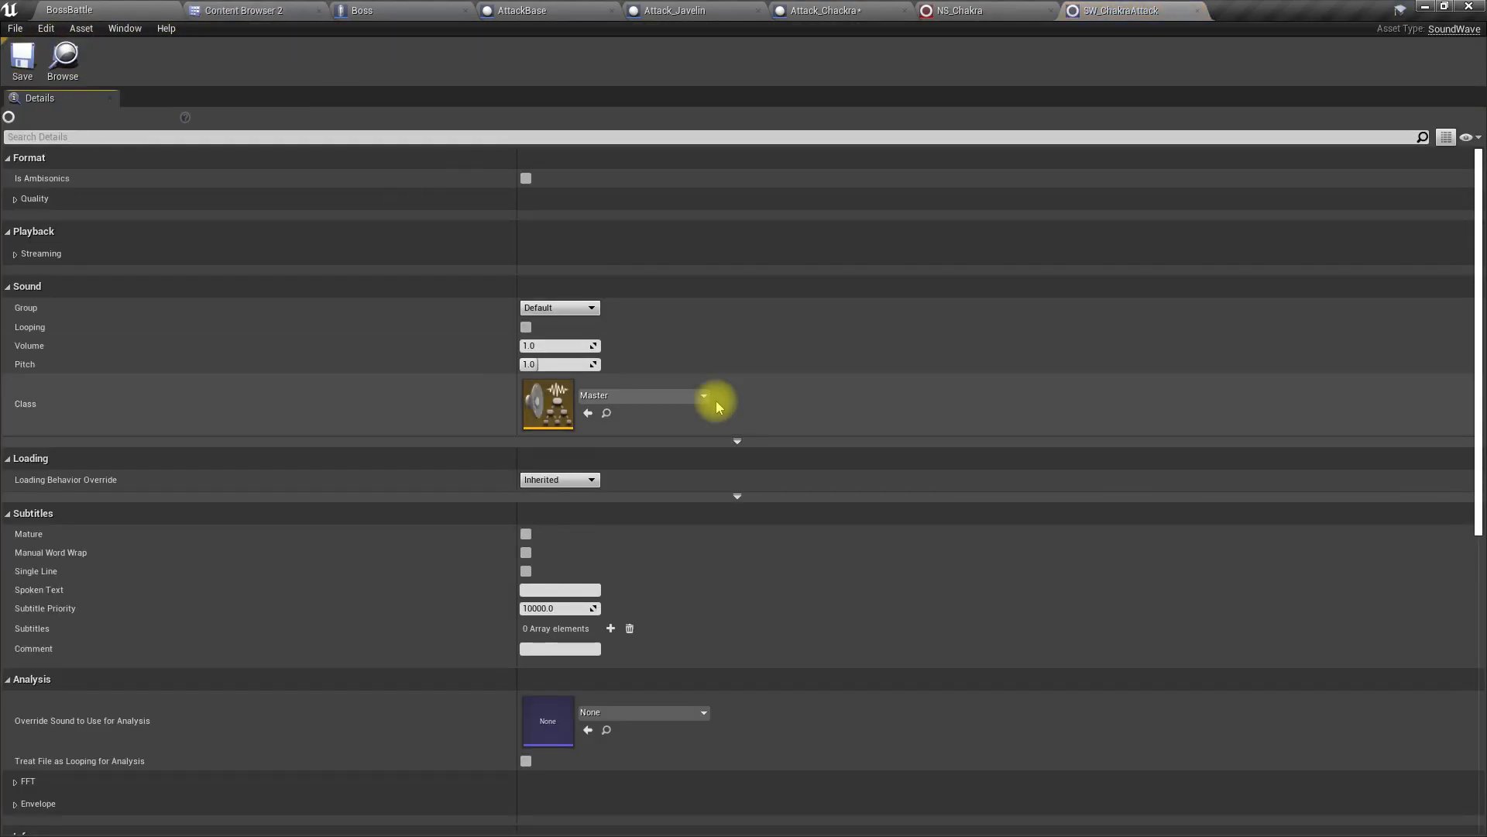
{"action": "scroll", "coordinate": [640, 353], "scroll_direction": "down", "scroll_amount": 1}
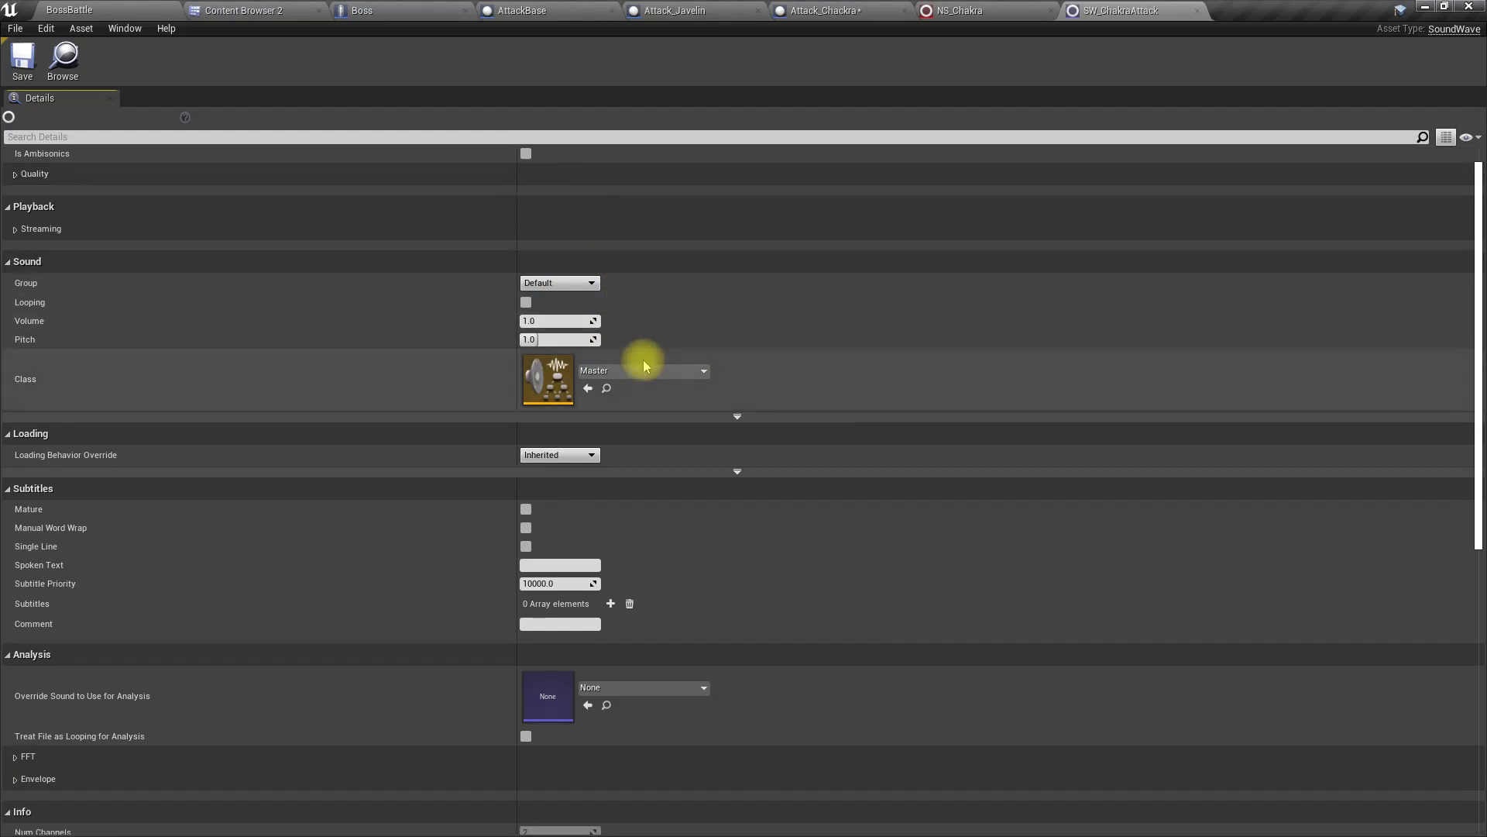
{"action": "scroll", "coordinate": [643, 360], "scroll_direction": "down", "scroll_amount": 10}
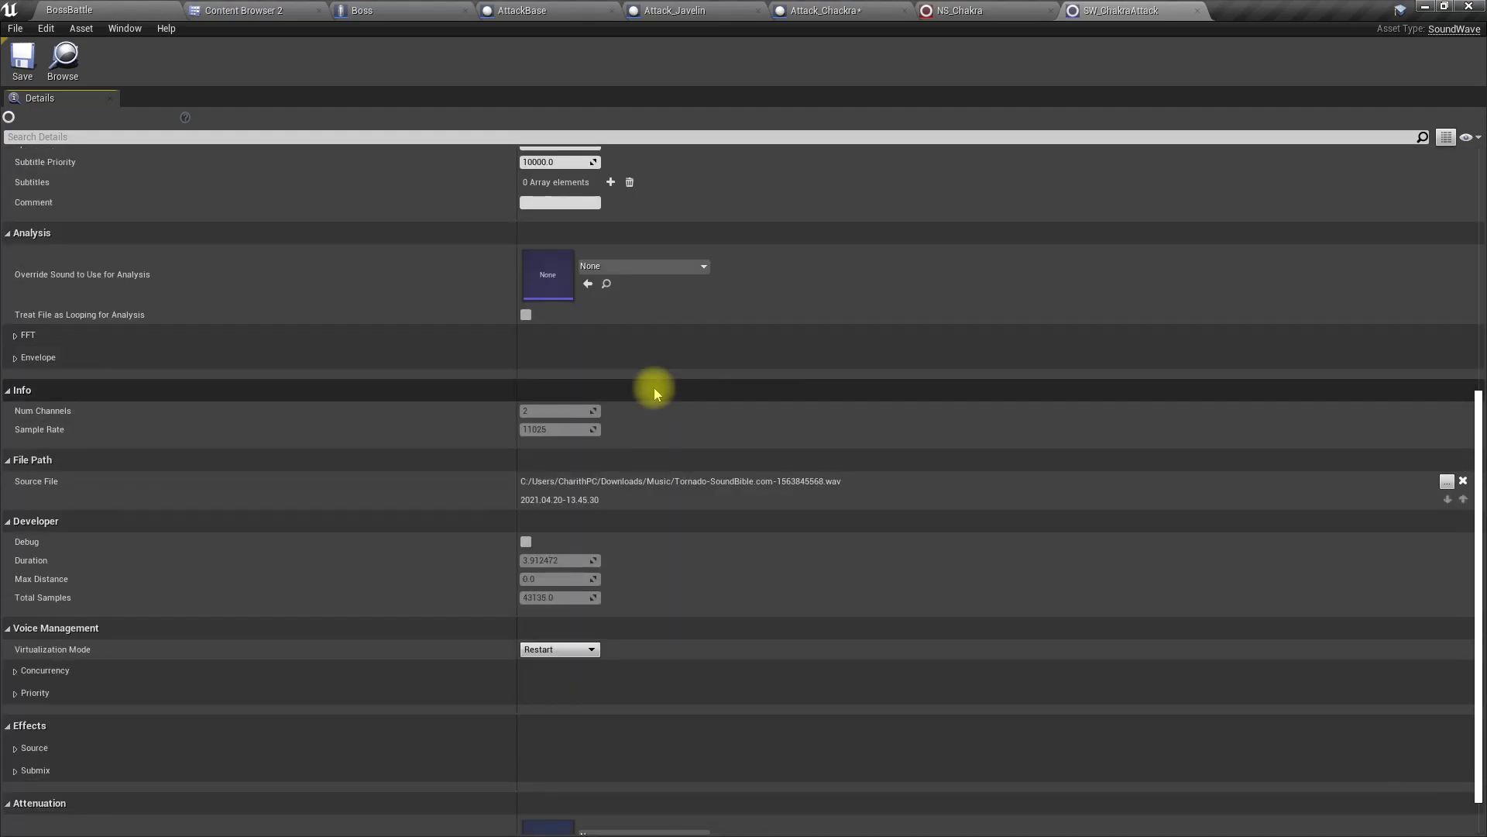
{"action": "scroll", "coordinate": [654, 388], "scroll_direction": "down", "scroll_amount": 2}
{"action": "scroll", "coordinate": [655, 390], "scroll_direction": "up", "scroll_amount": 11}
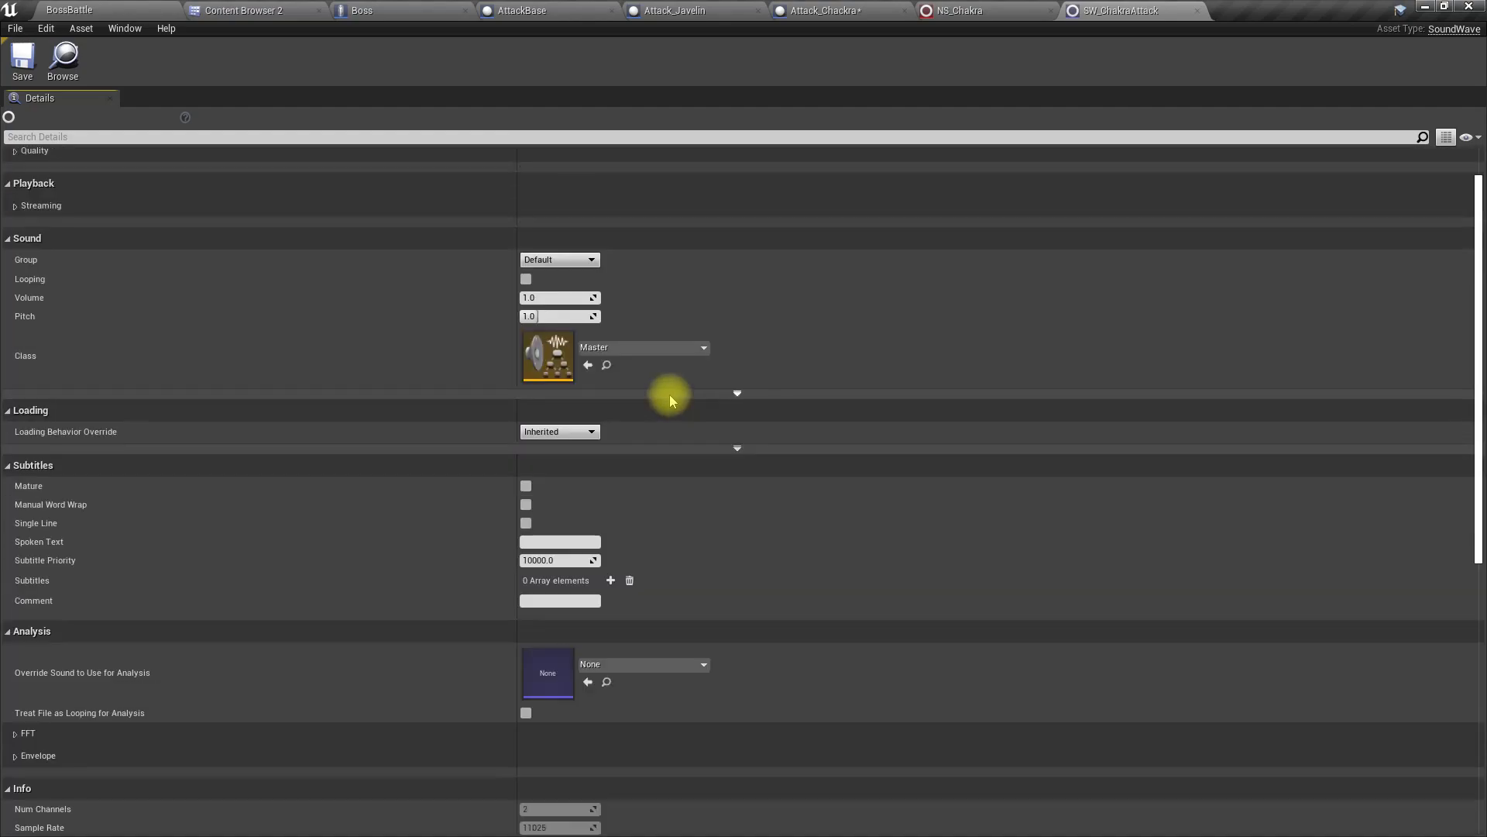
{"action": "scroll", "coordinate": [670, 394], "scroll_direction": "up", "scroll_amount": 2}
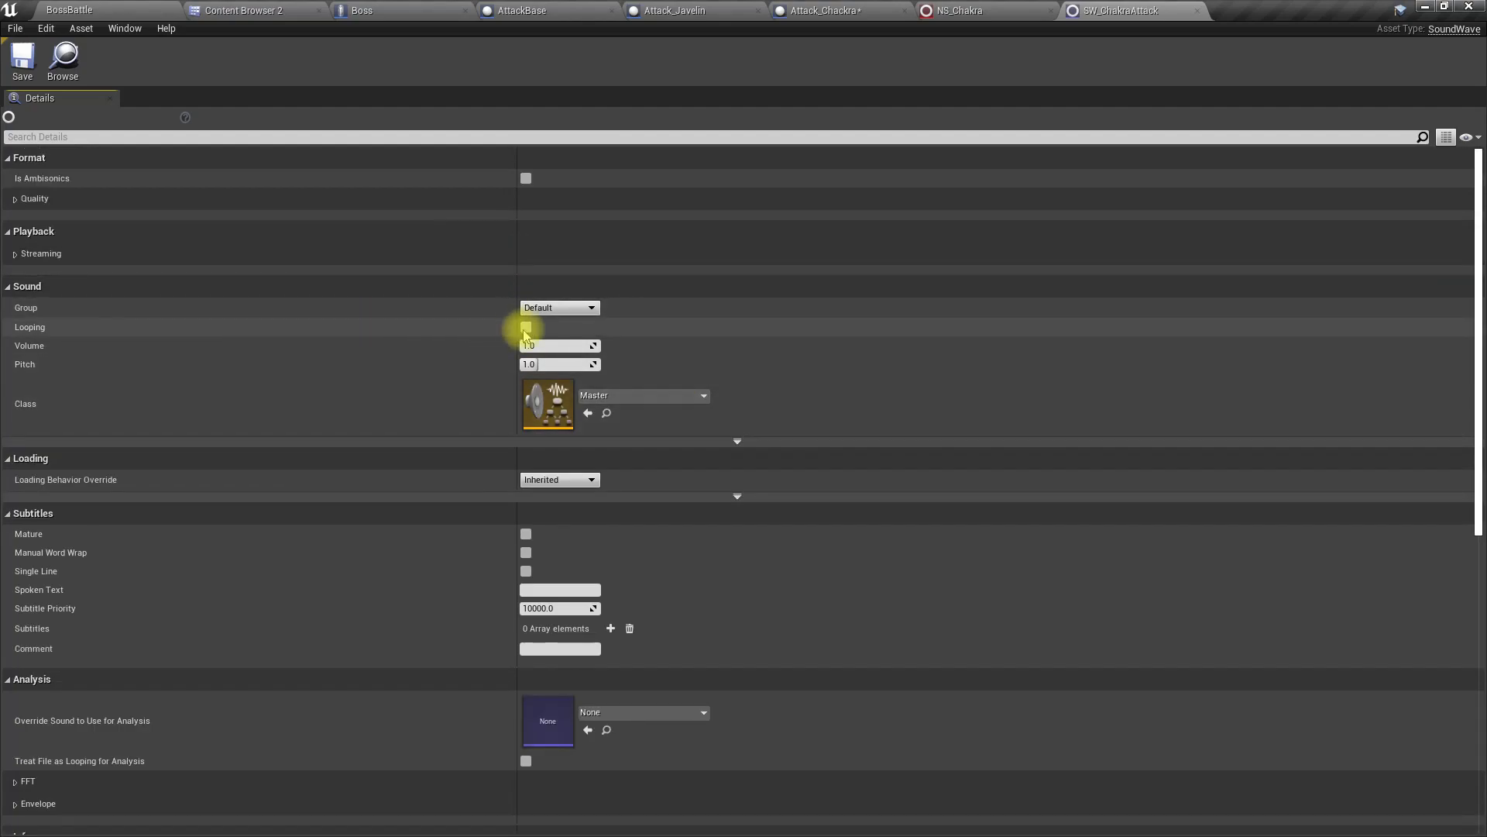
Step: Create a Sound Attenuation asset named AttackAttenuation in BossBattleSystem/SFX and assign it as SW_ChakraAttack's Attenuation Settings
{"action": "scroll", "coordinate": [604, 357], "scroll_direction": "down", "scroll_amount": 6}
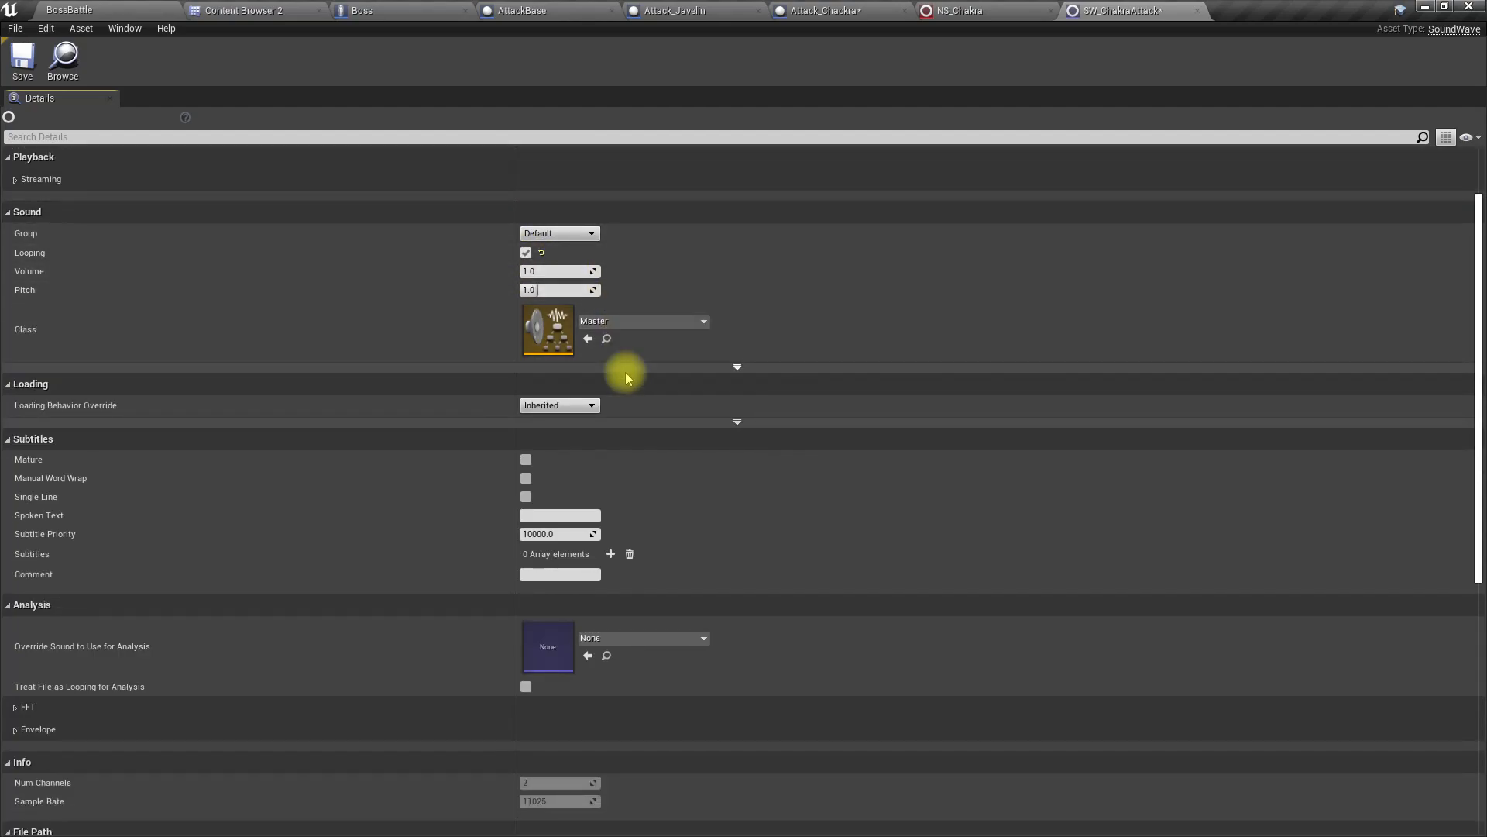
{"action": "scroll", "coordinate": [626, 403], "scroll_direction": "down", "scroll_amount": 5}
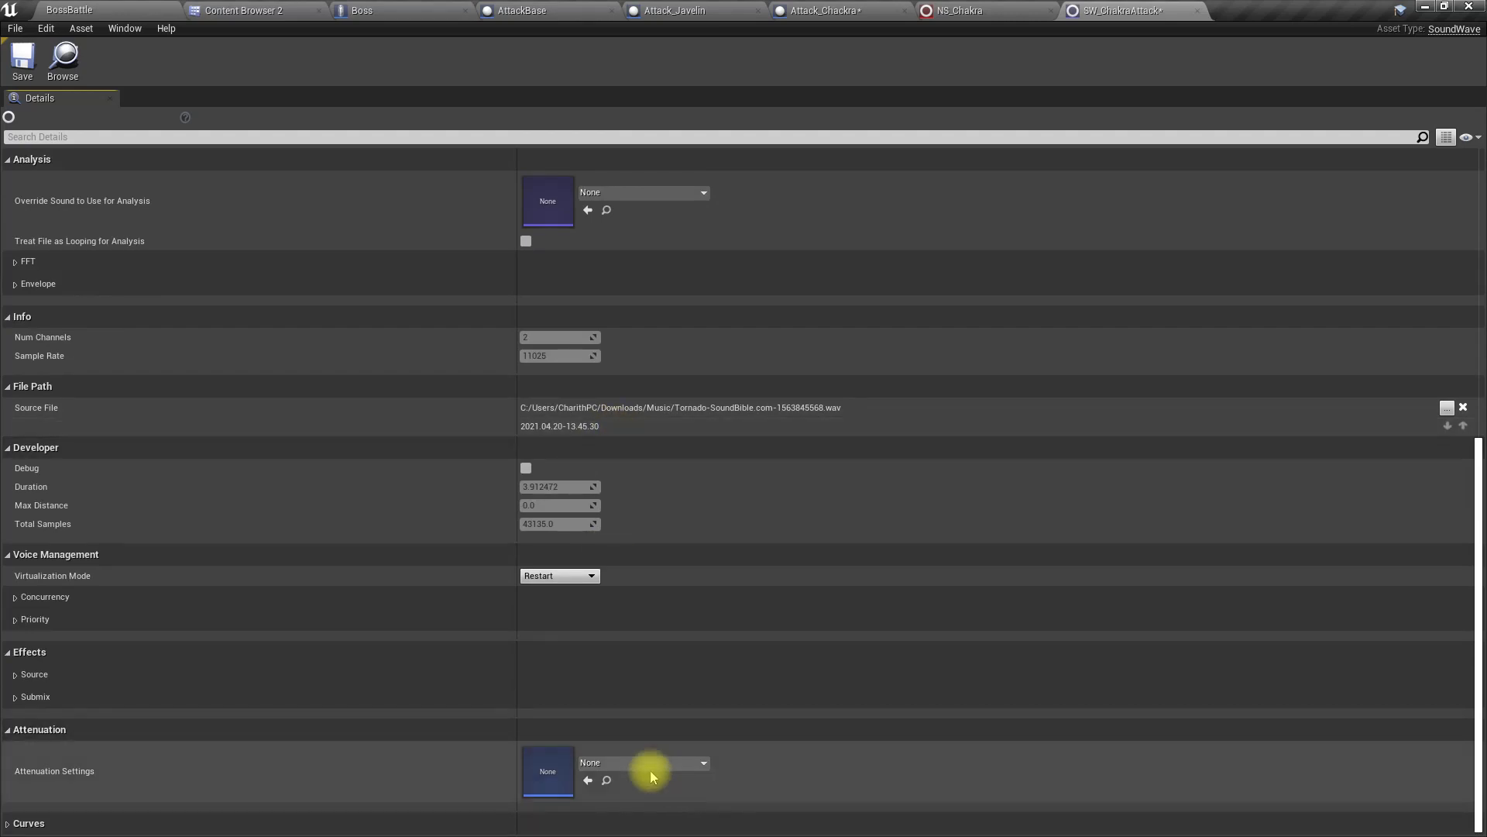
{"action": "left_click", "coordinate": [612, 763]}
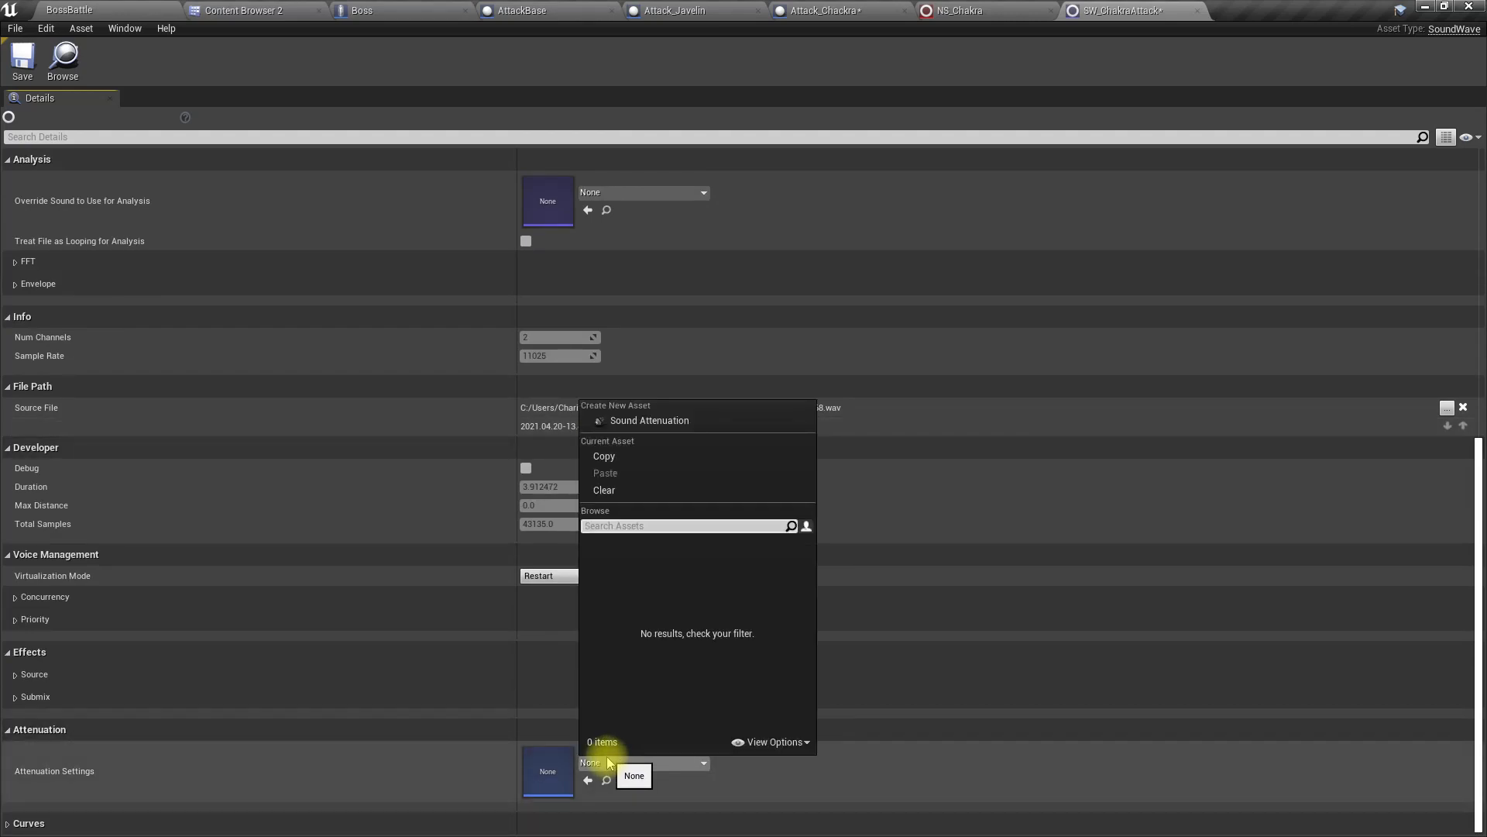
{"action": "left_click", "coordinate": [648, 419]}
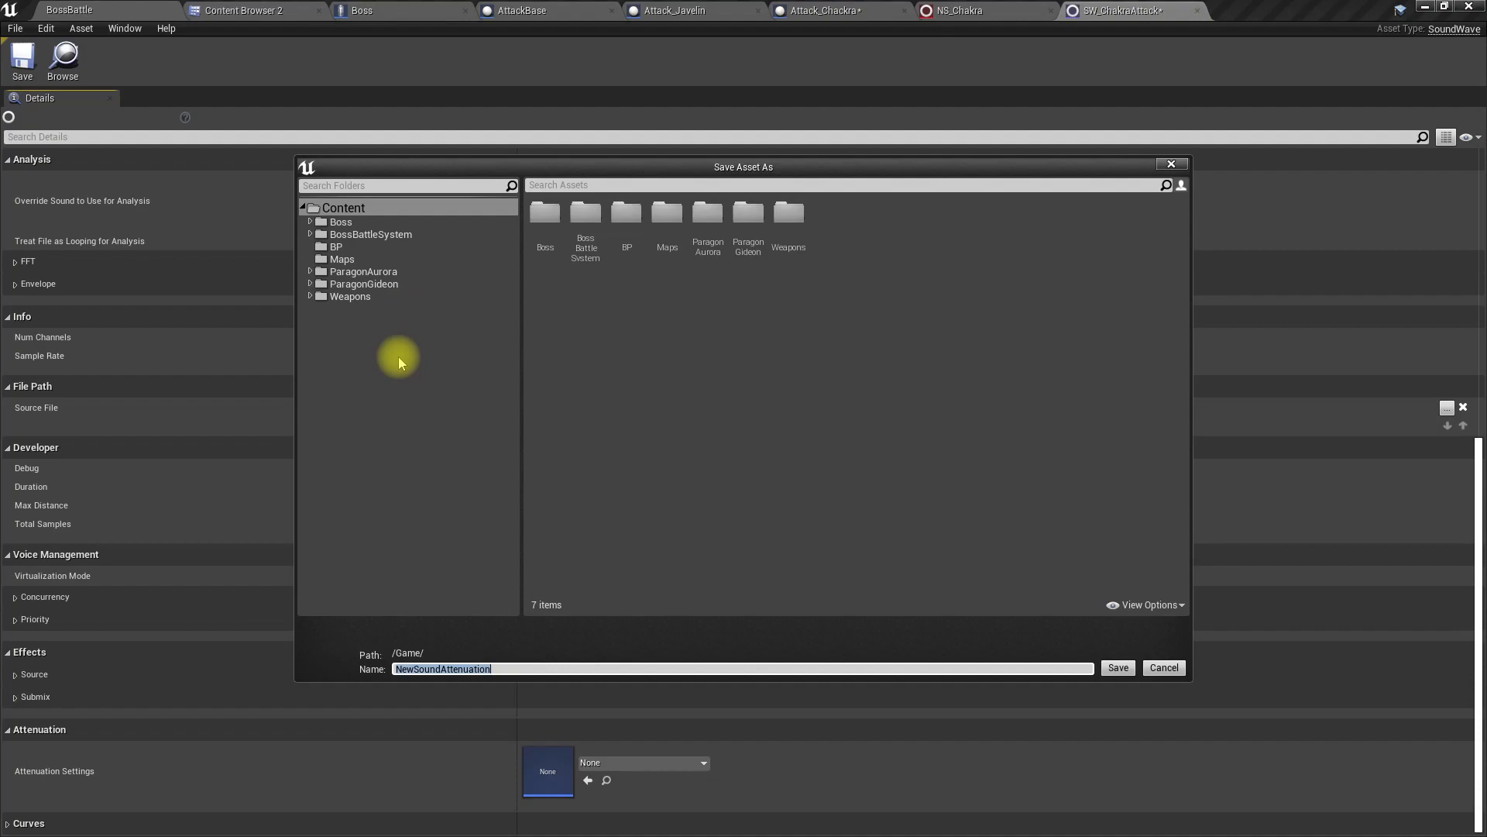
{"action": "left_click", "coordinate": [386, 234]}
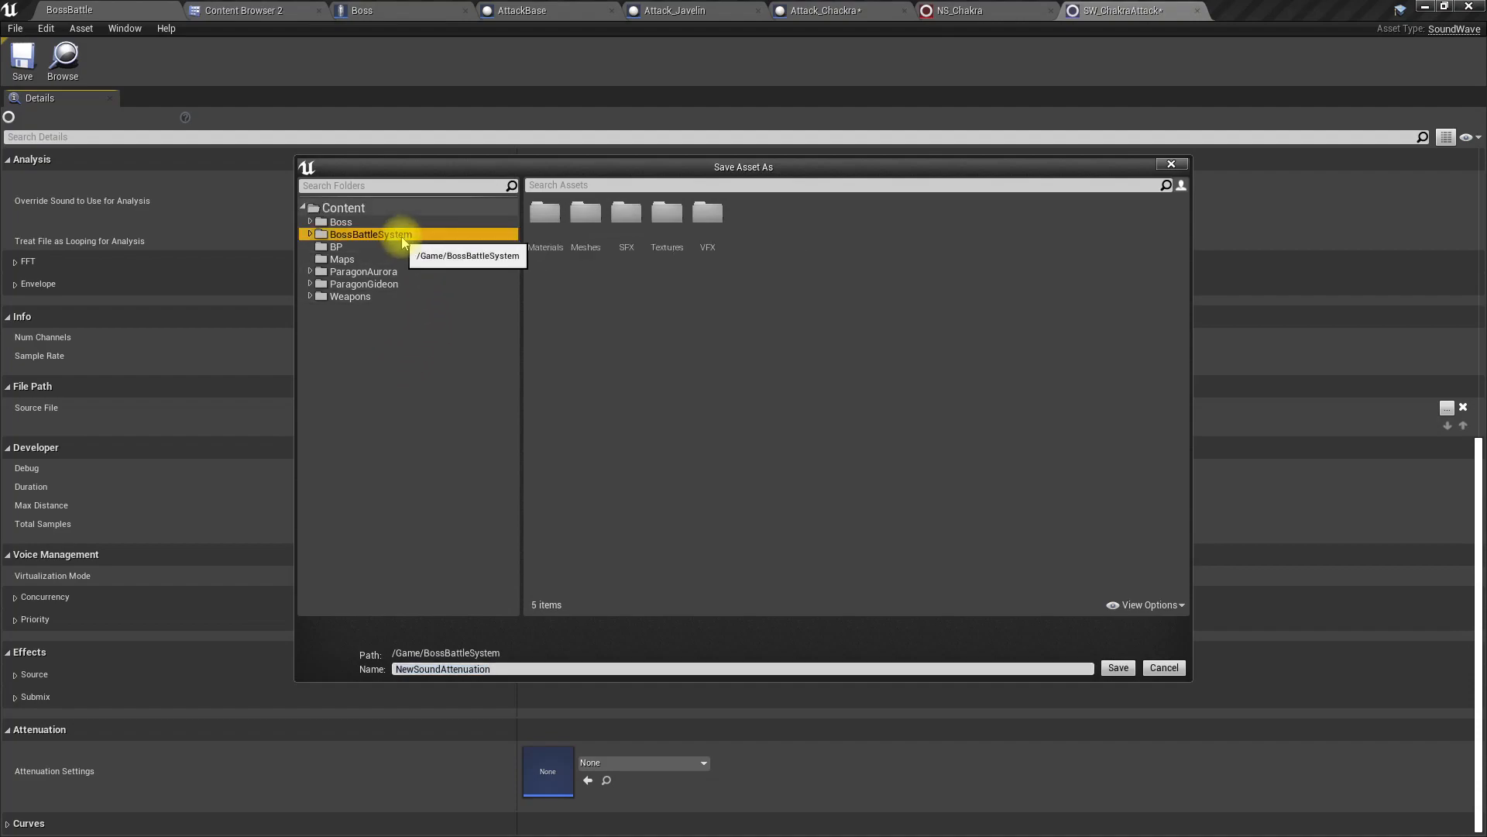
{"action": "double_click", "coordinate": [626, 214]}
{"action": "left_click", "coordinate": [546, 667]}
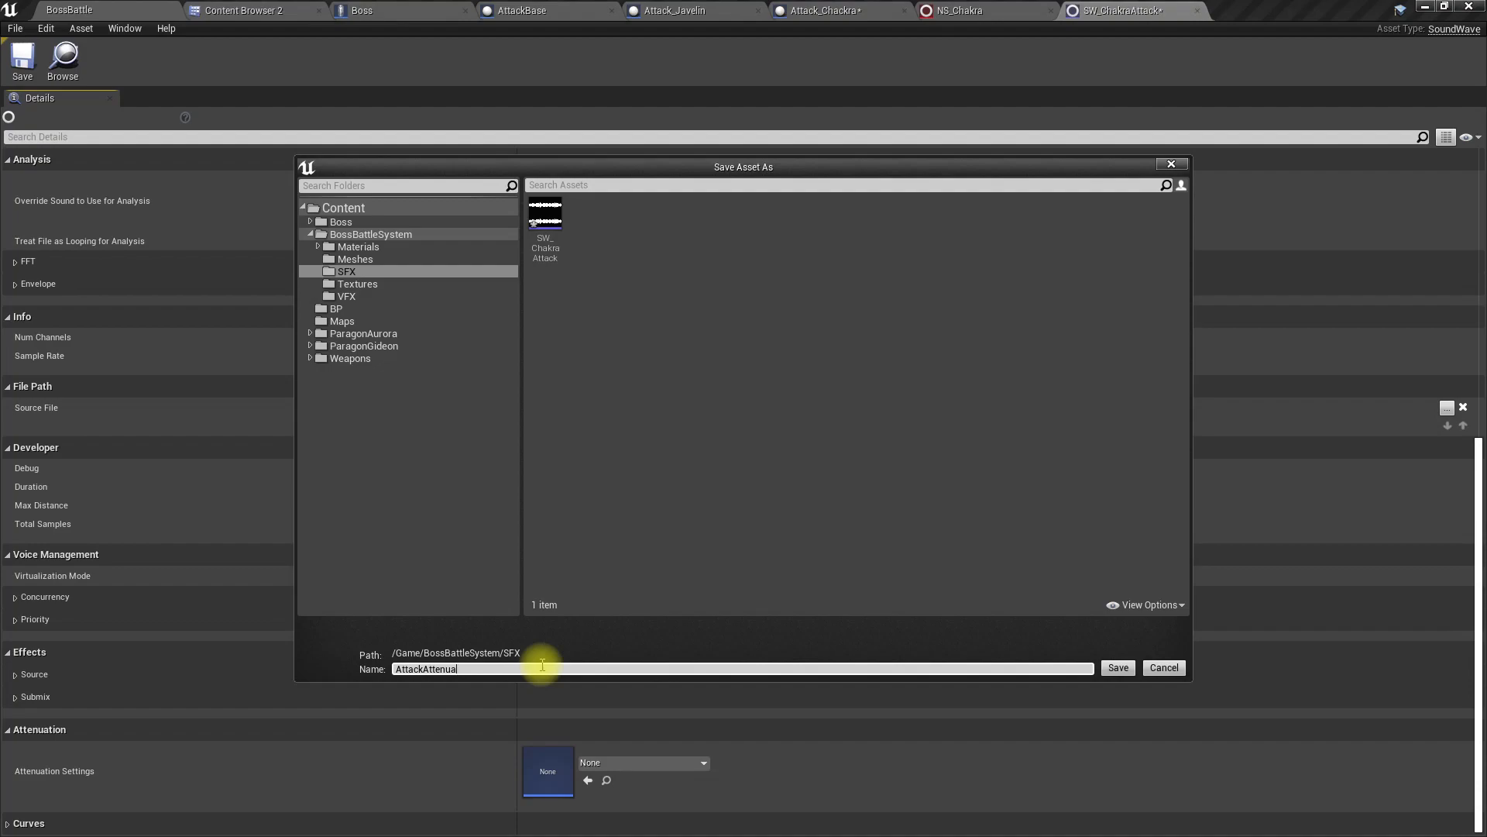
{"action": "key", "text": "Return"}
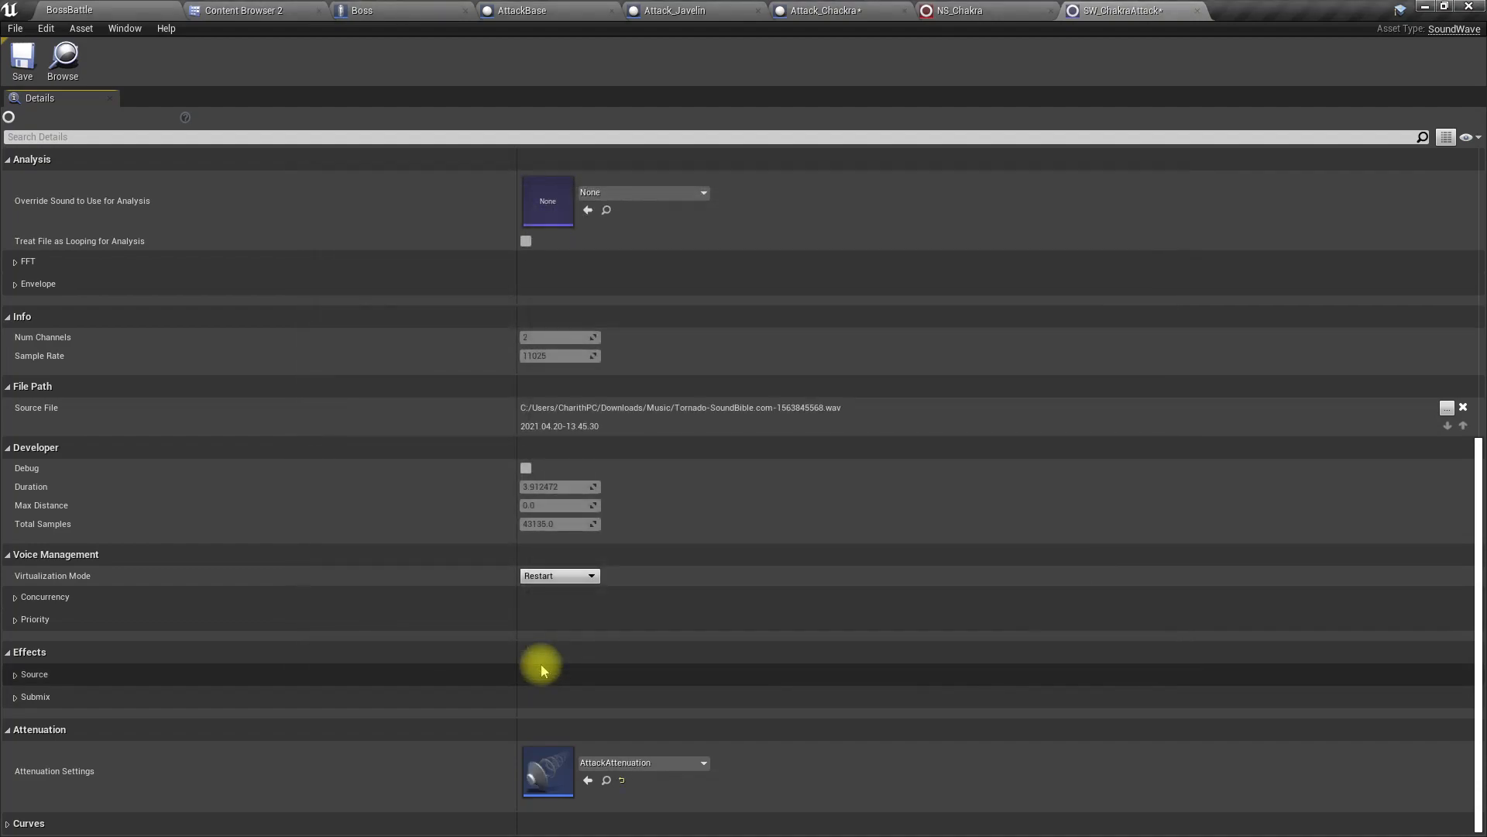
Step: Examine AttackAttenuation's Inner Radius and Falloff Distance against the distances around the Boss in the BossBattle level
{"action": "double_click", "coordinate": [540, 754]}
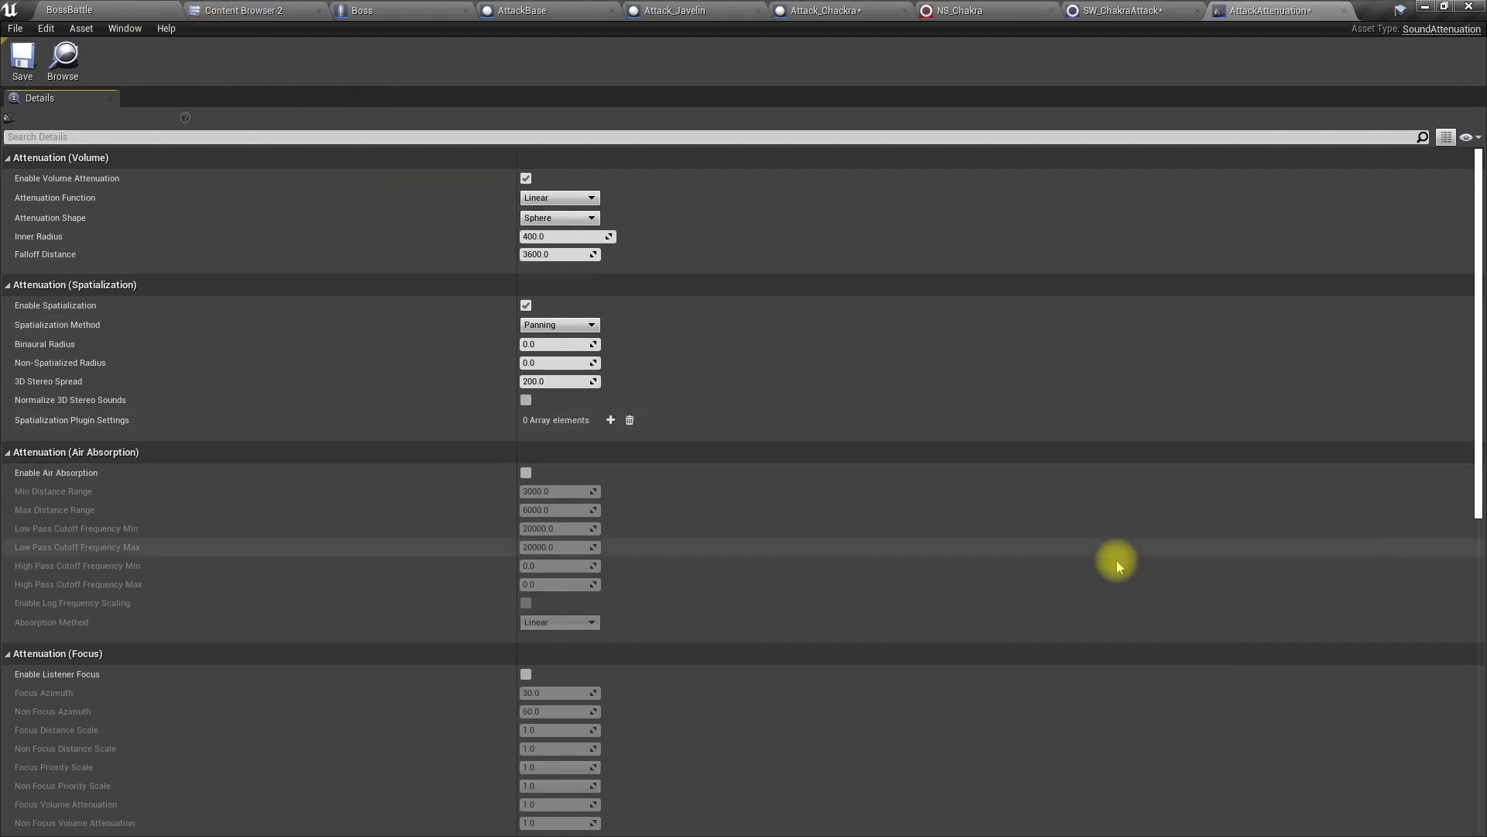
{"action": "left_click", "coordinate": [103, 10]}
{"action": "mouse_move", "coordinate": [784, 344]}
{"action": "right_mouse_down"}
{"action": "mouse_move", "coordinate": [845, 306]}
{"action": "mouse_move", "coordinate": [805, 308]}
{"action": "mouse_move", "coordinate": [783, 344]}
{"action": "right_mouse_up"}
{"action": "key", "text": "d"}
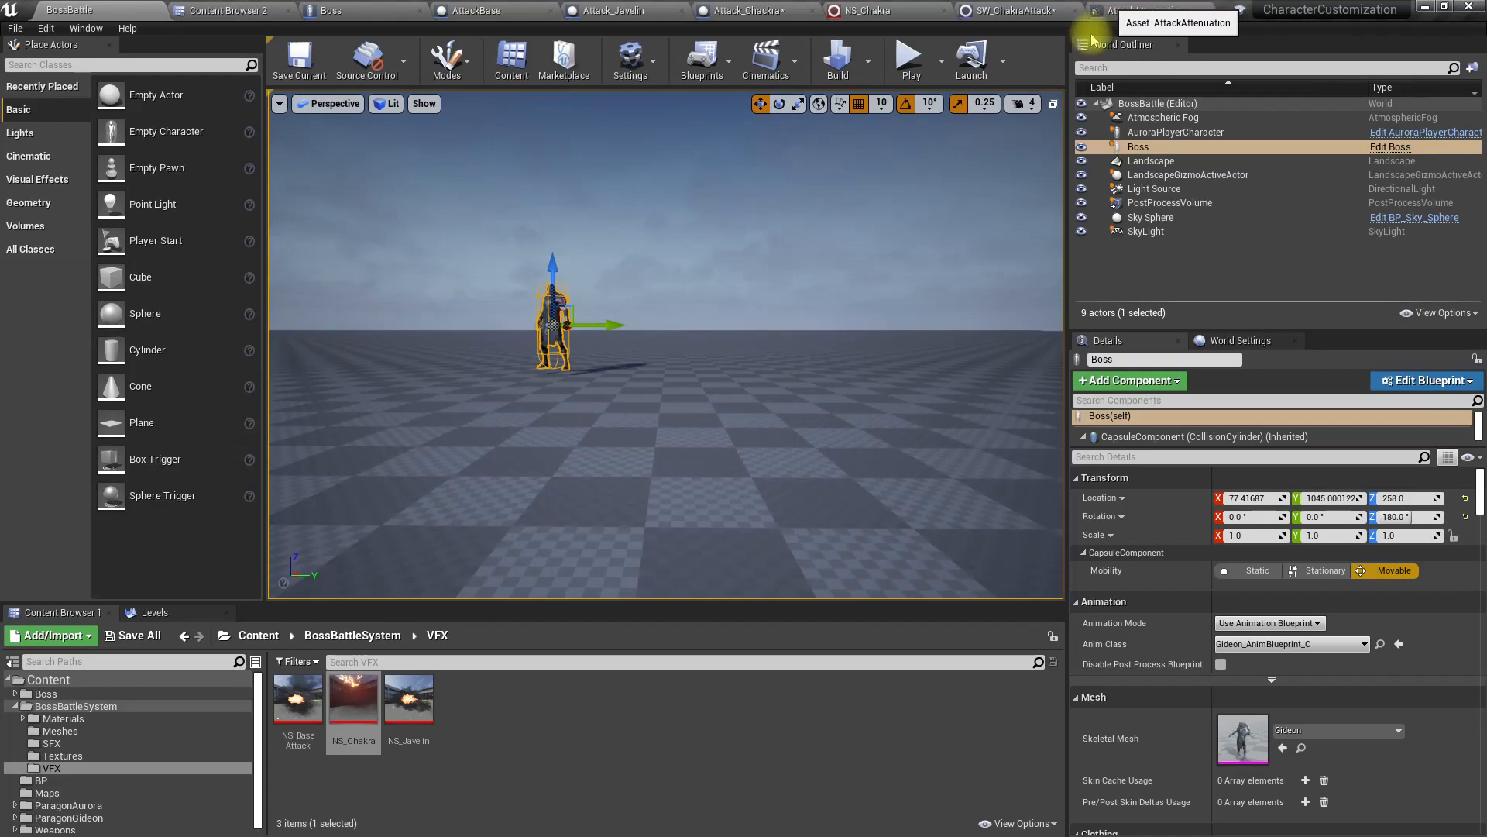
Step: Add the SW_ChakraAttack sound wave as an audio component to the Attack_Javelin blueprint
{"action": "left_click", "coordinate": [479, 10]}
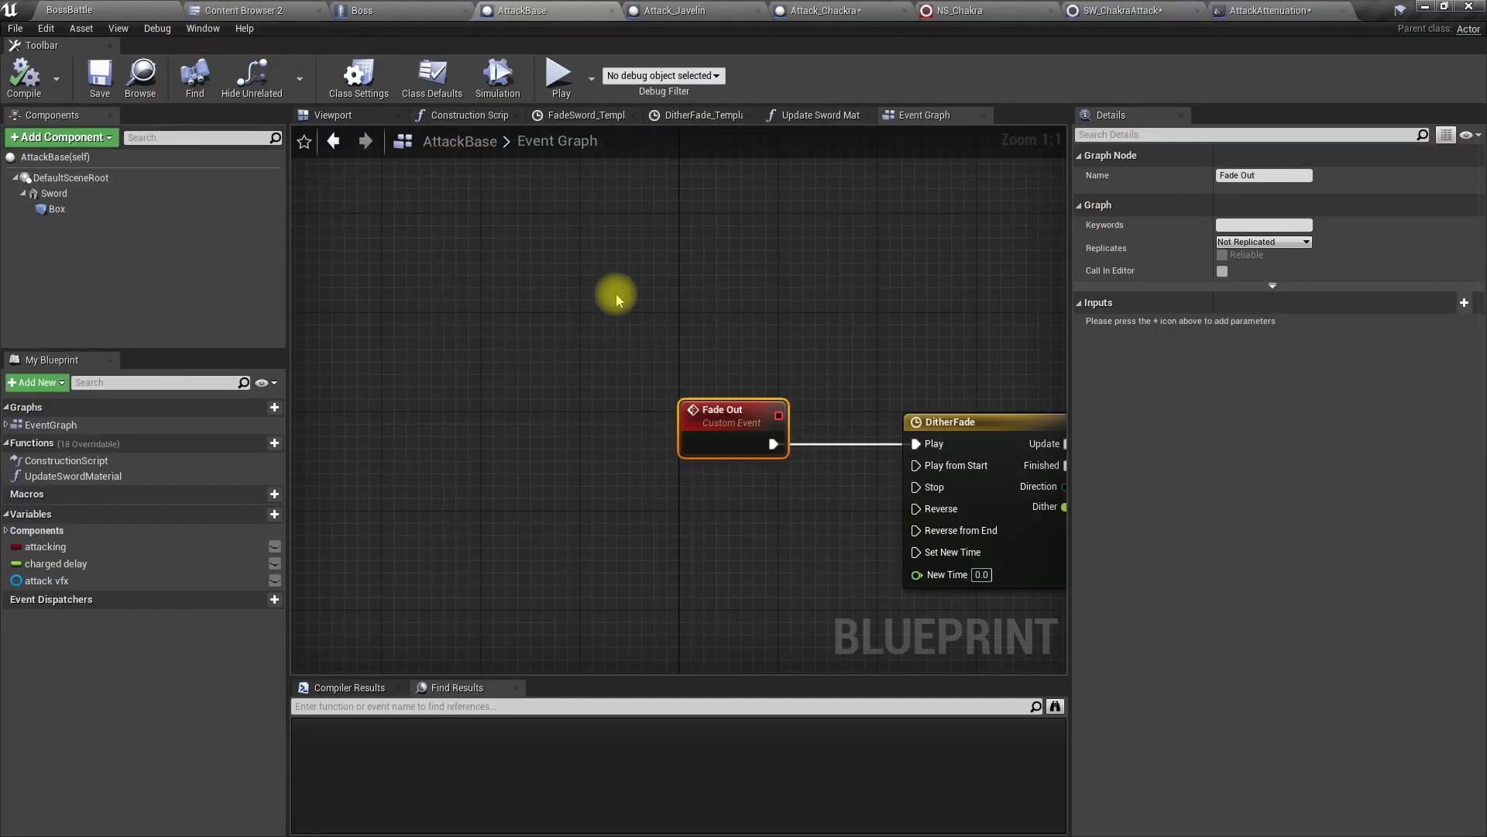
{"action": "left_click", "coordinate": [815, 9]}
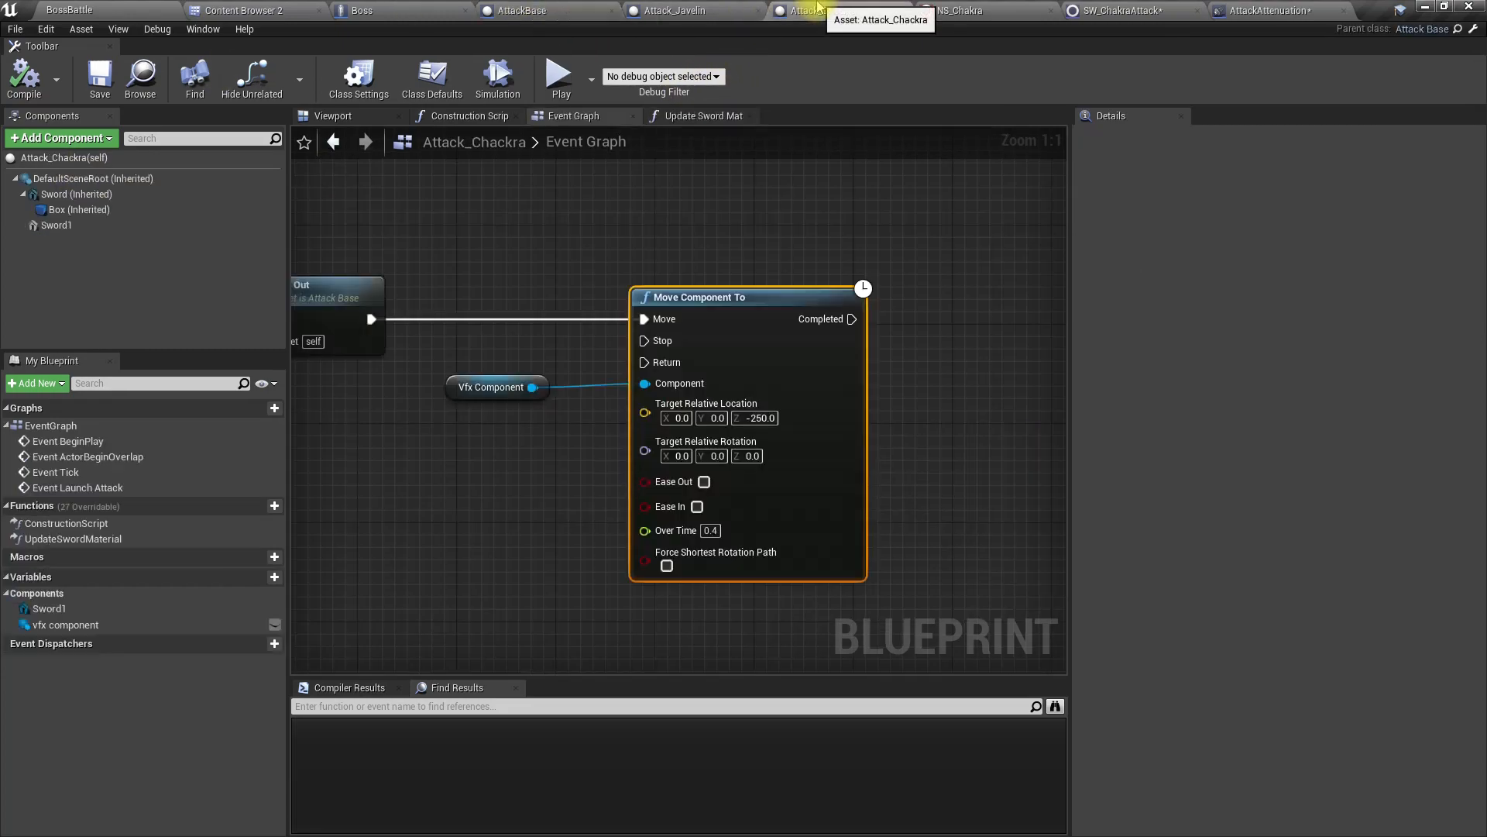
{"action": "left_click", "coordinate": [200, 157]}
{"action": "left_click", "coordinate": [232, 10]}
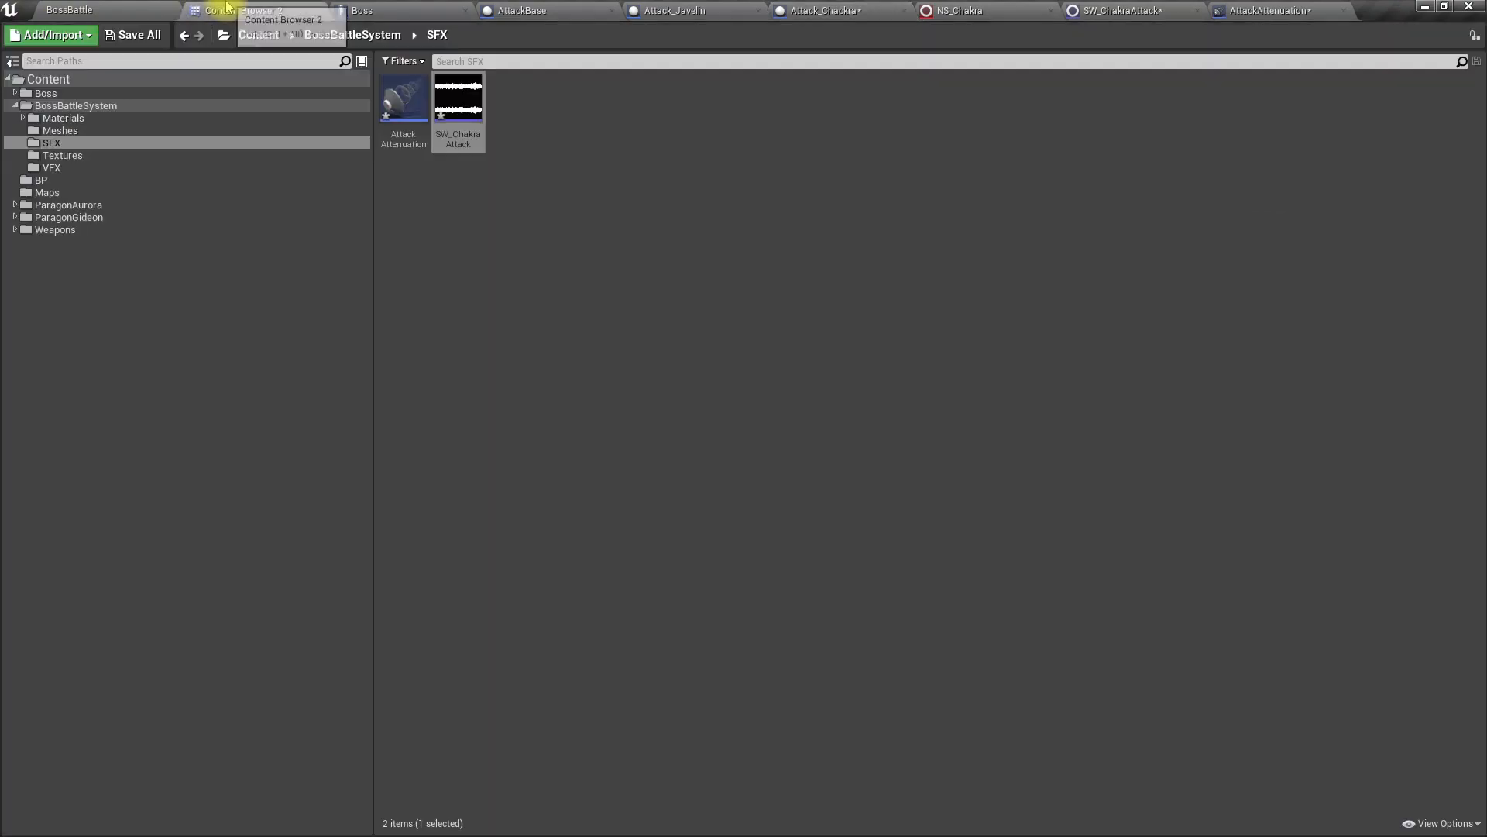
{"action": "left_click_drag", "start_coordinate": [469, 144], "coordinate": [58, 178]}
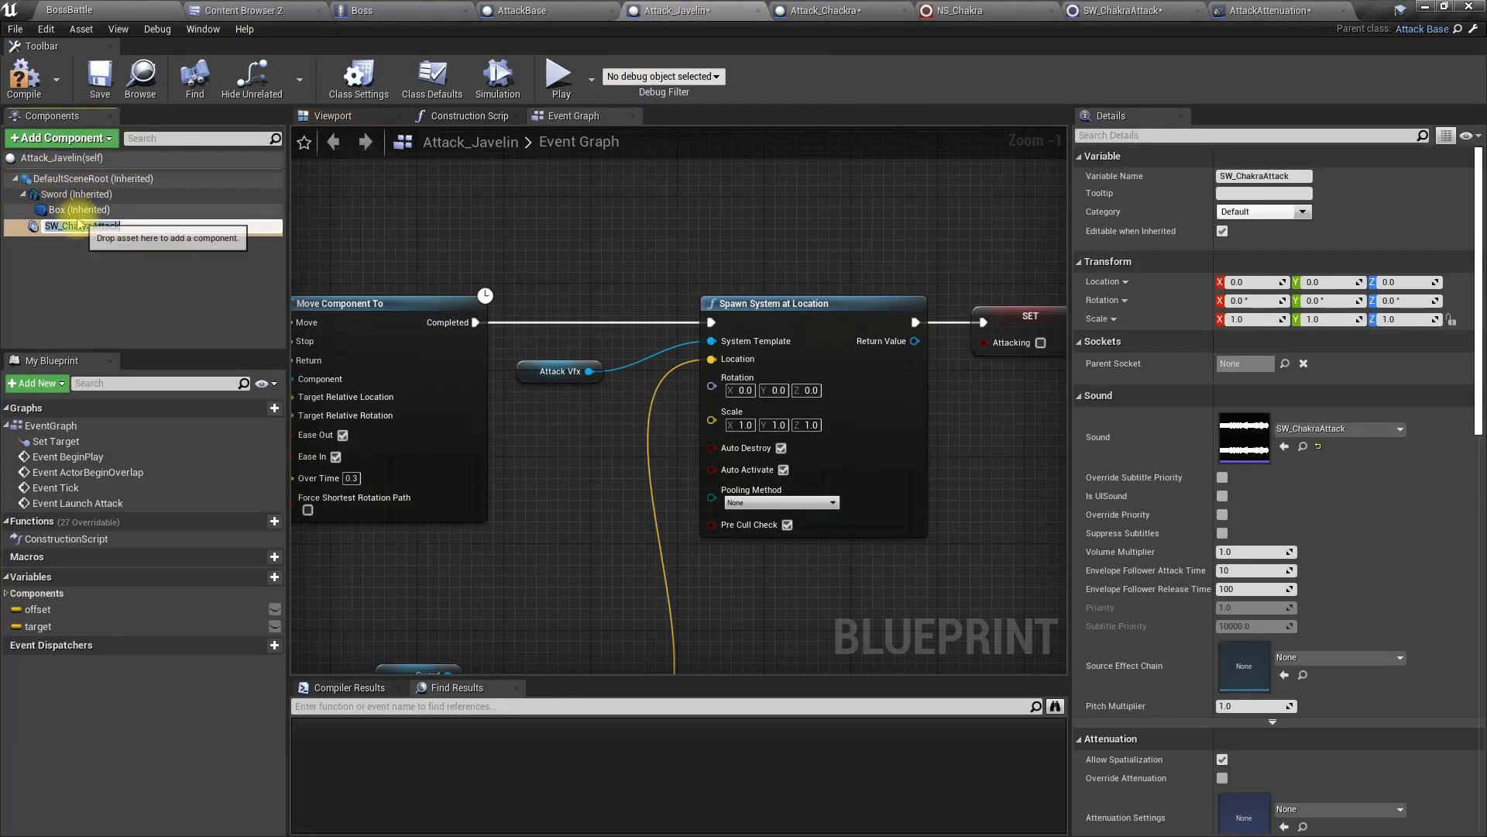
{"action": "left_click", "coordinate": [73, 209]}
{"action": "left_click", "coordinate": [78, 226]}
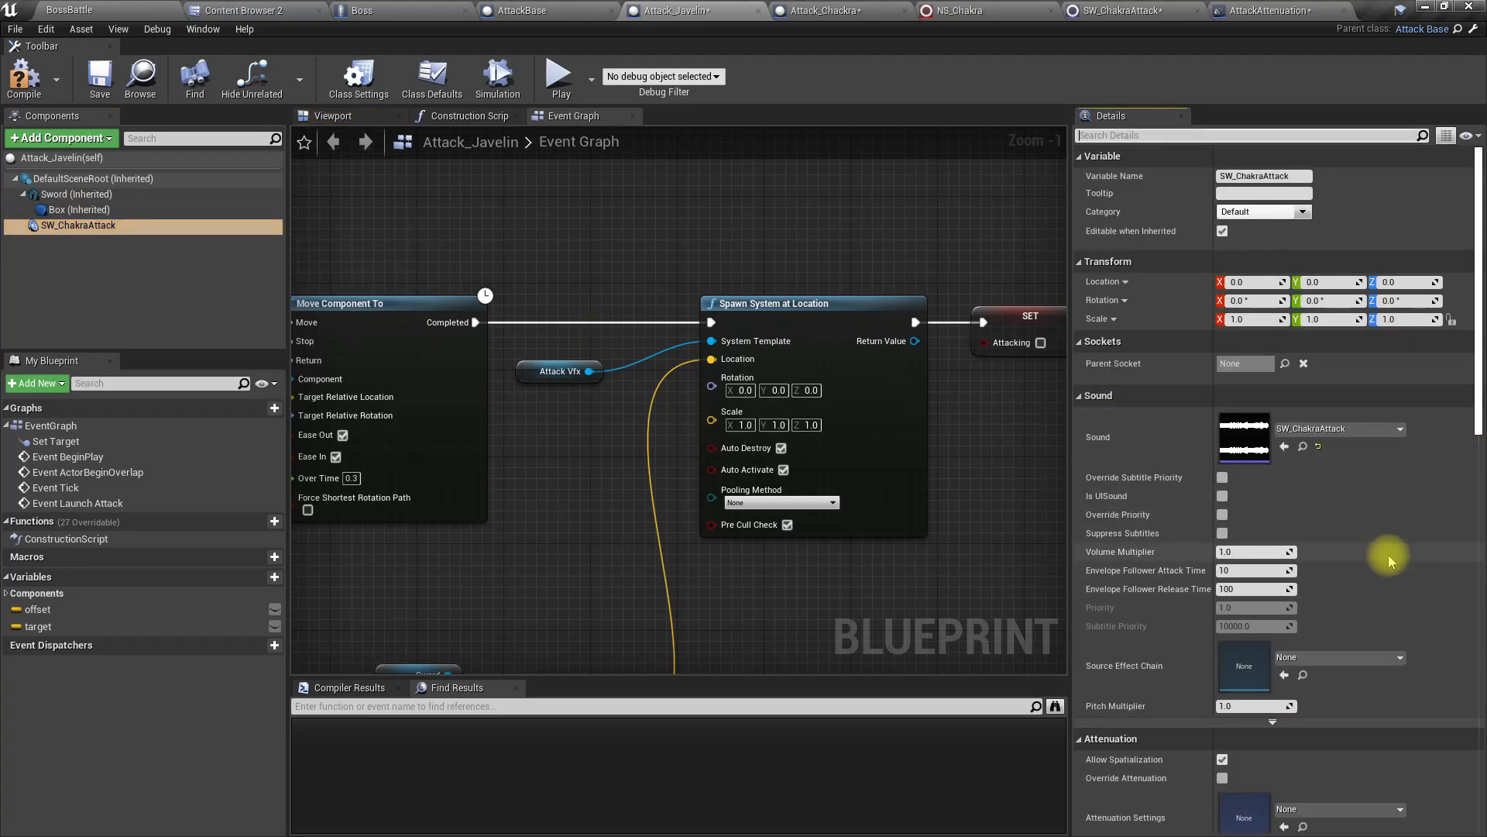
Step: Turn off Auto Activate for Attack_Javelin's SW_ChakraAttack audio component and compile the blueprint
{"action": "scroll", "coordinate": [1388, 555], "scroll_direction": "down", "scroll_amount": 4}
{"action": "scroll", "coordinate": [1384, 573], "scroll_direction": "down", "scroll_amount": 4}
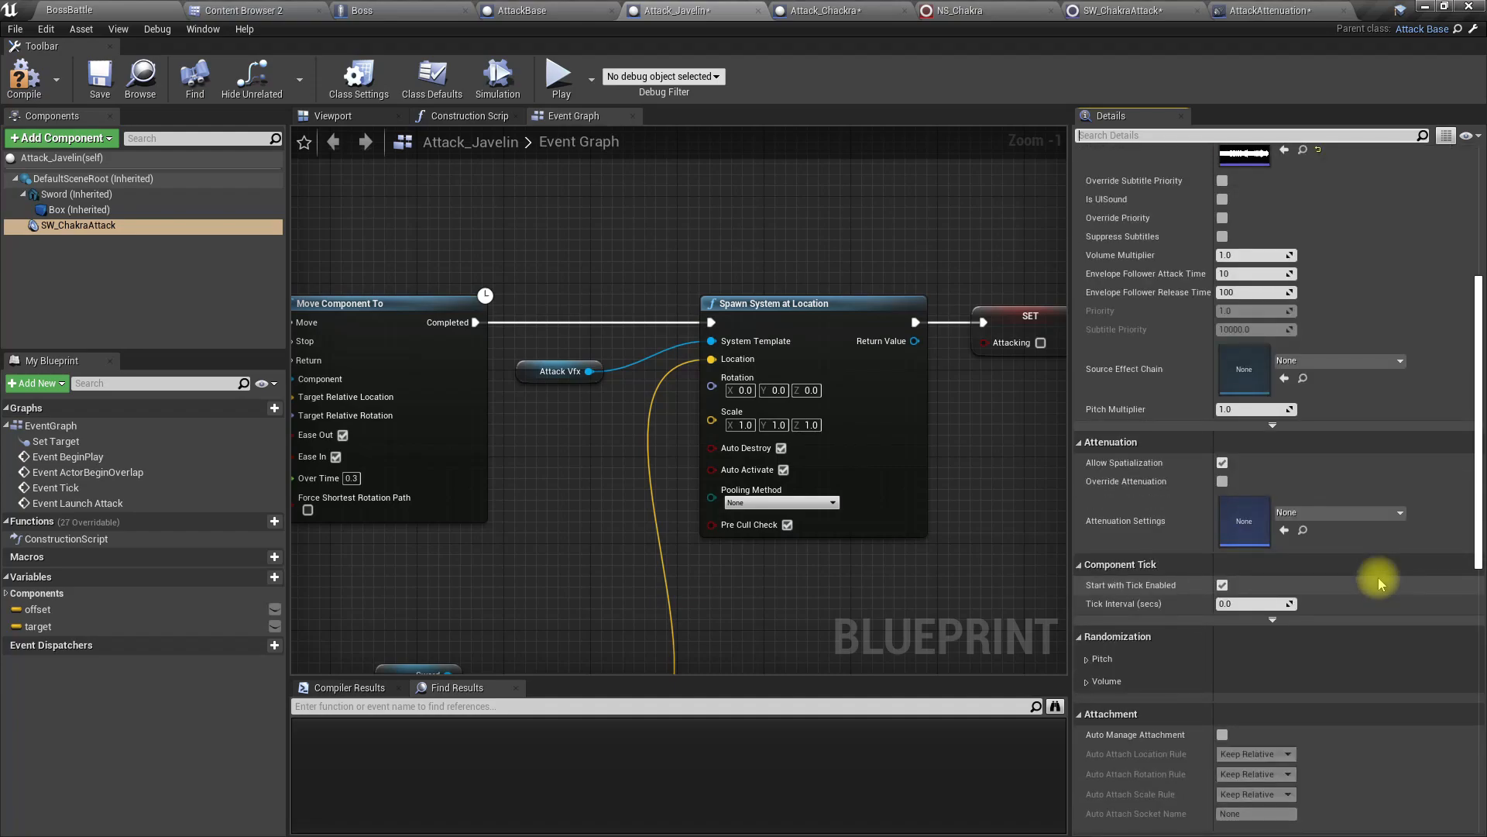
{"action": "left_click", "coordinate": [1099, 137]}
{"action": "type", "text": "auto"}
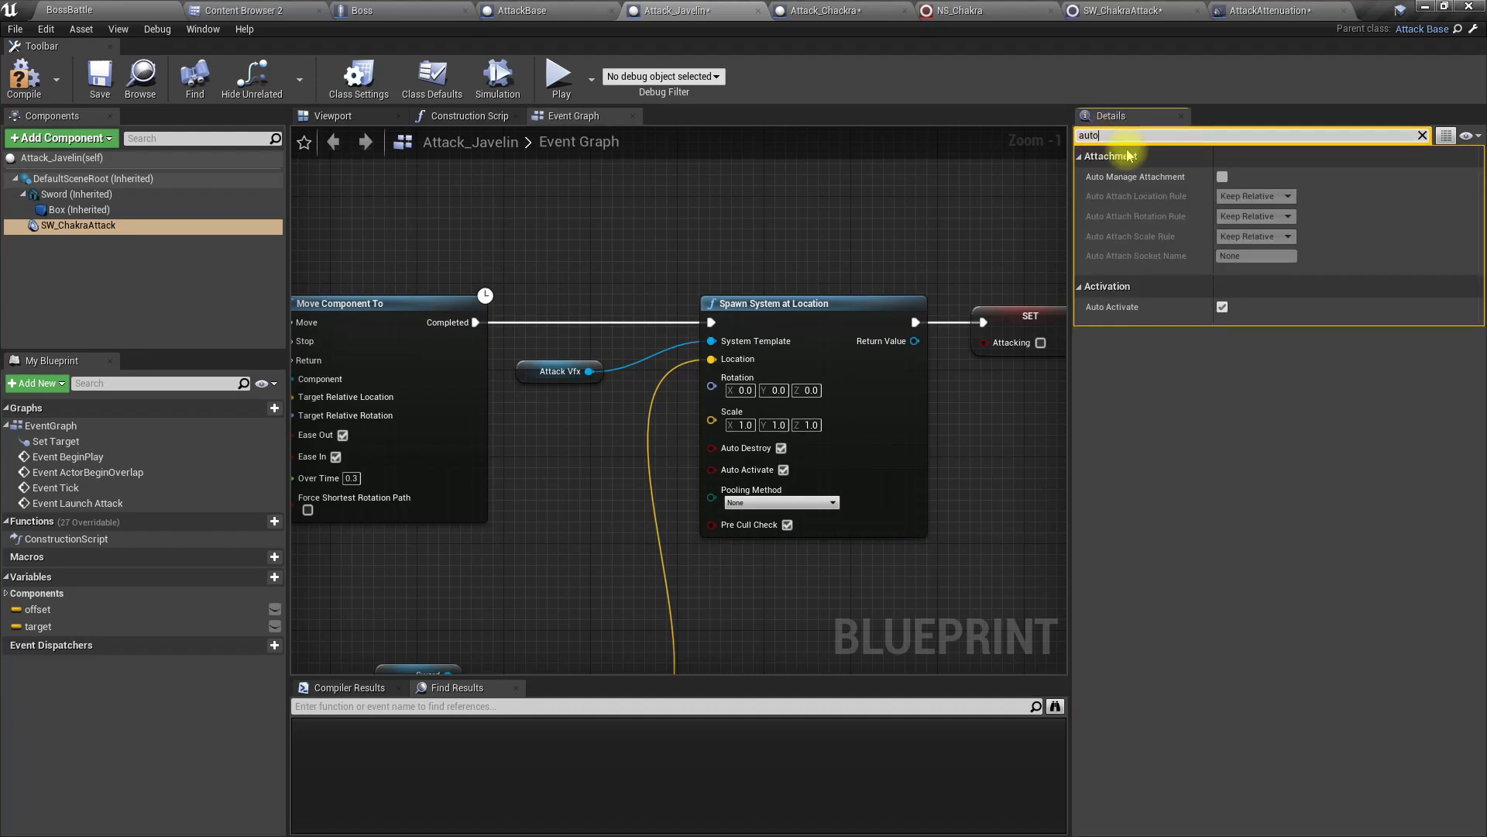
{"action": "left_click", "coordinate": [1223, 308]}
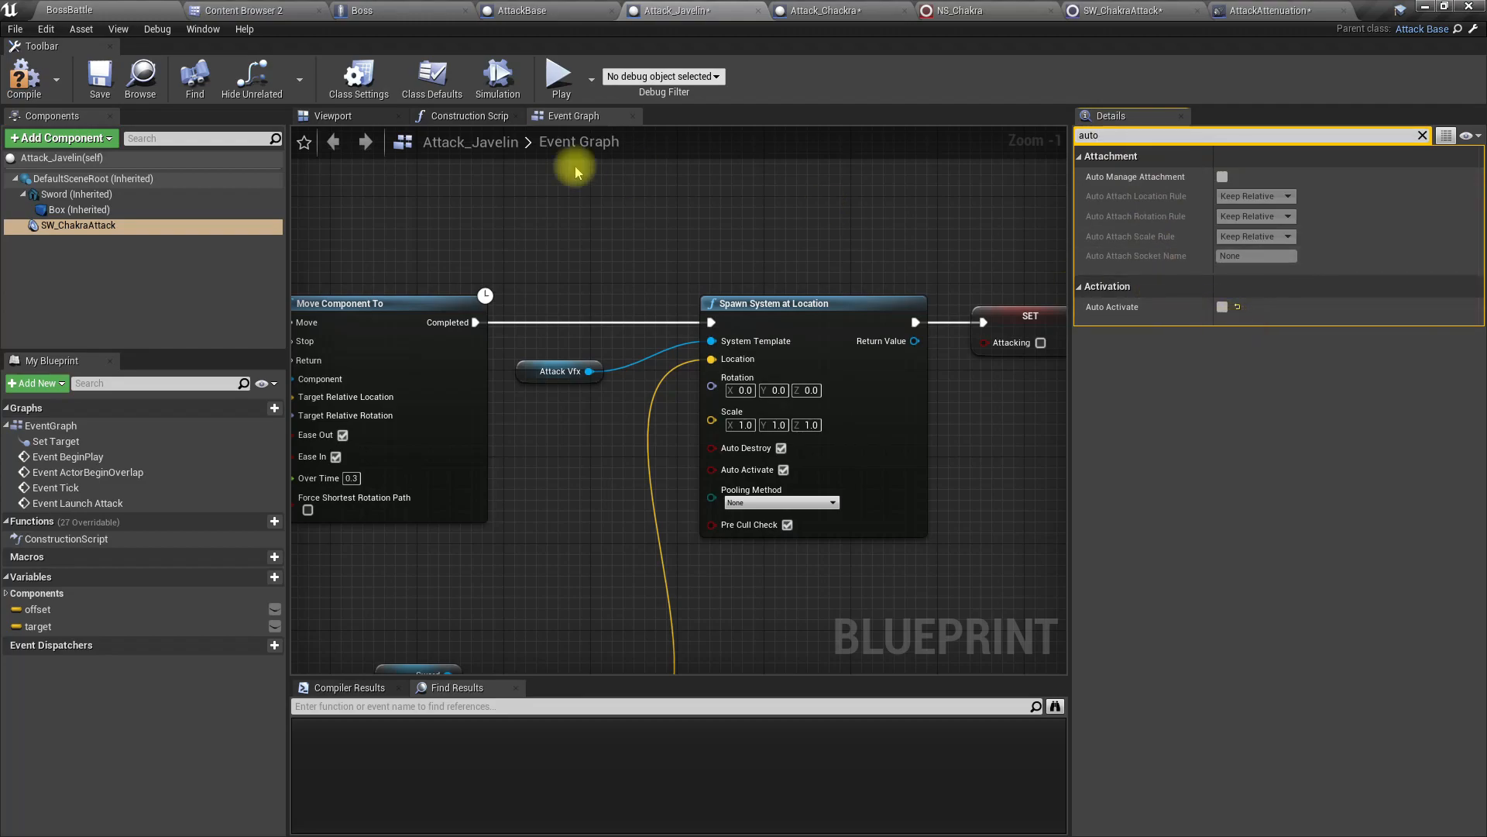
{"action": "left_click", "coordinate": [36, 77]}
Step: Review Attack_Javelin's event graph against Attack_Chackra, and delete the misplaced SW_ChakraAttack component from Attack_Javelin
{"action": "right_click_drag", "start_coordinate": [459, 206], "coordinate": [1331, 223]}
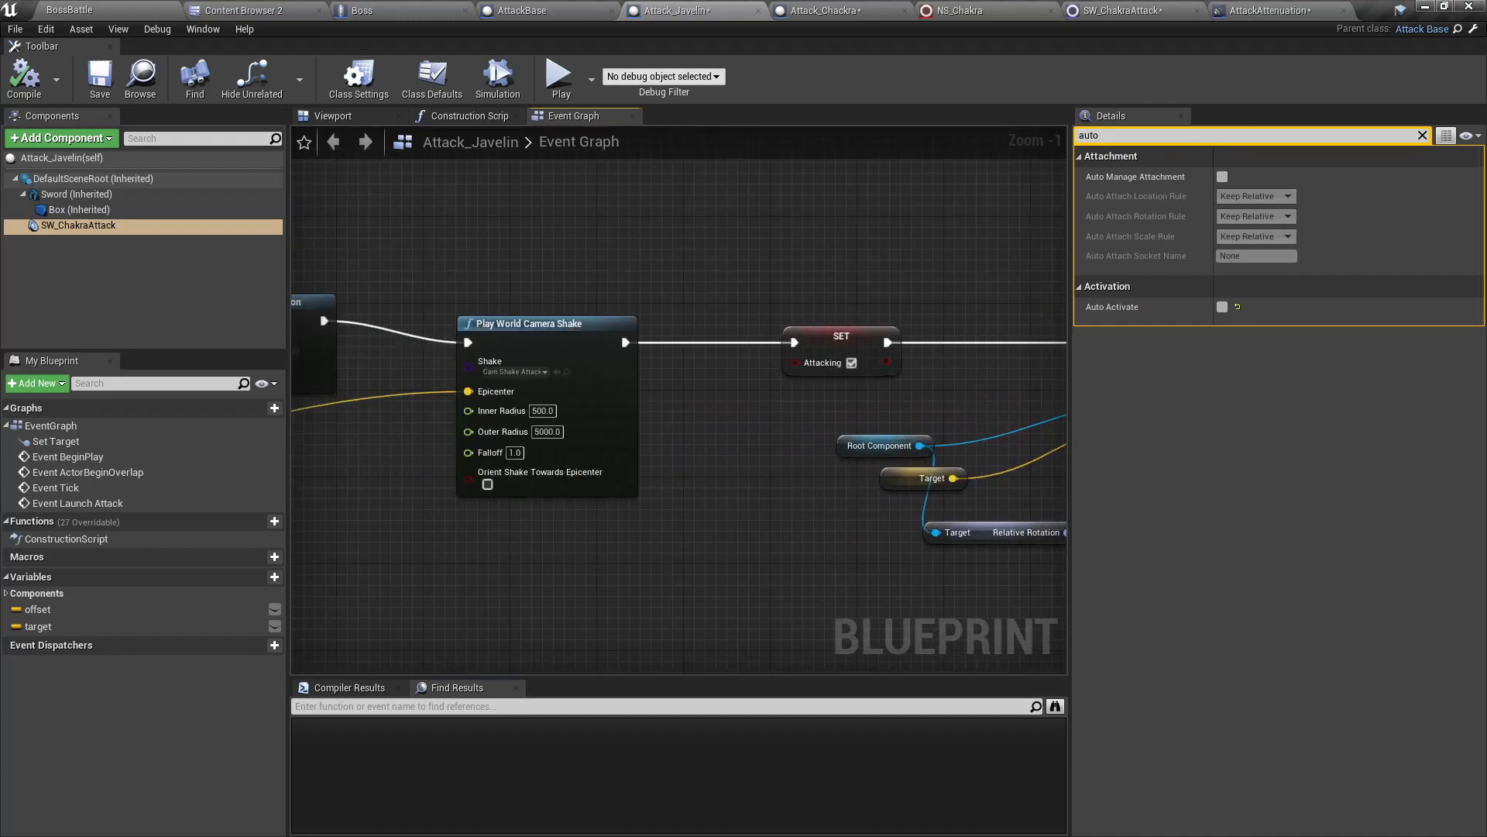
{"action": "right_click_drag", "start_coordinate": [412, 315], "coordinate": [711, 335]}
{"action": "scroll", "coordinate": [674, 403], "scroll_direction": "down", "scroll_amount": 5}
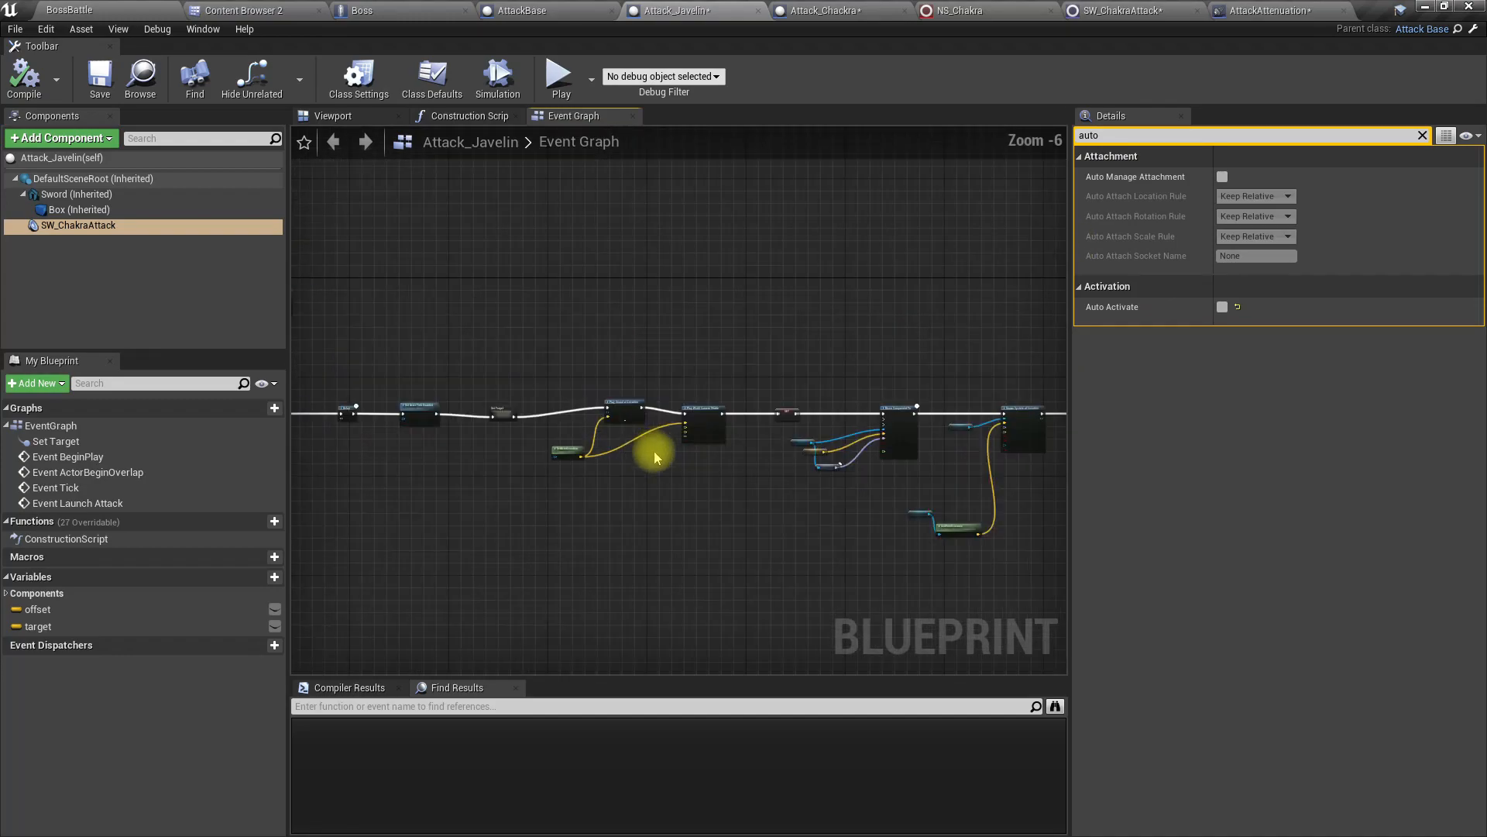
{"action": "mouse_move", "coordinate": [499, 408]}
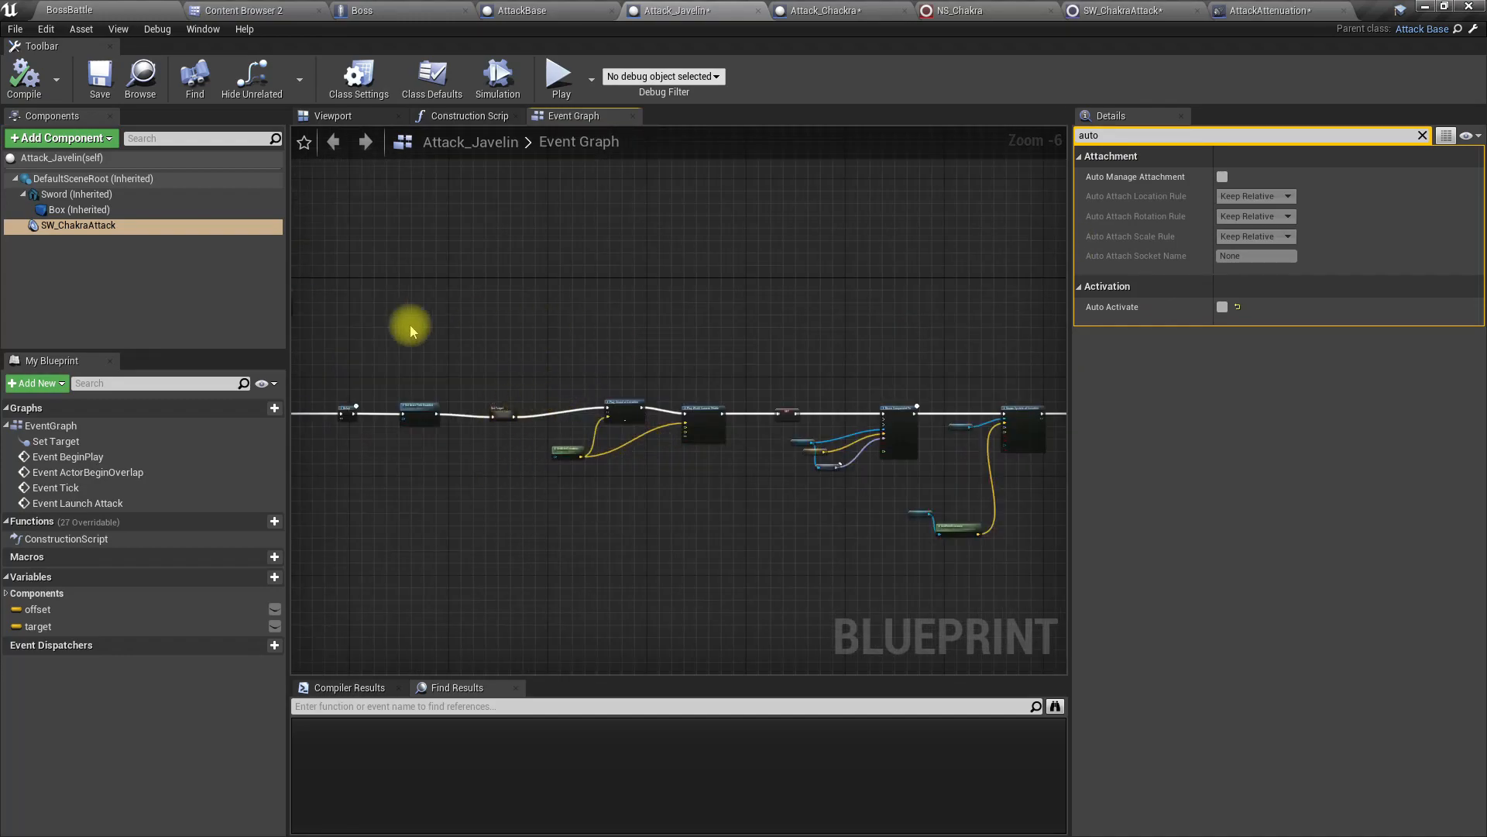
{"action": "left_click", "coordinate": [77, 225]}
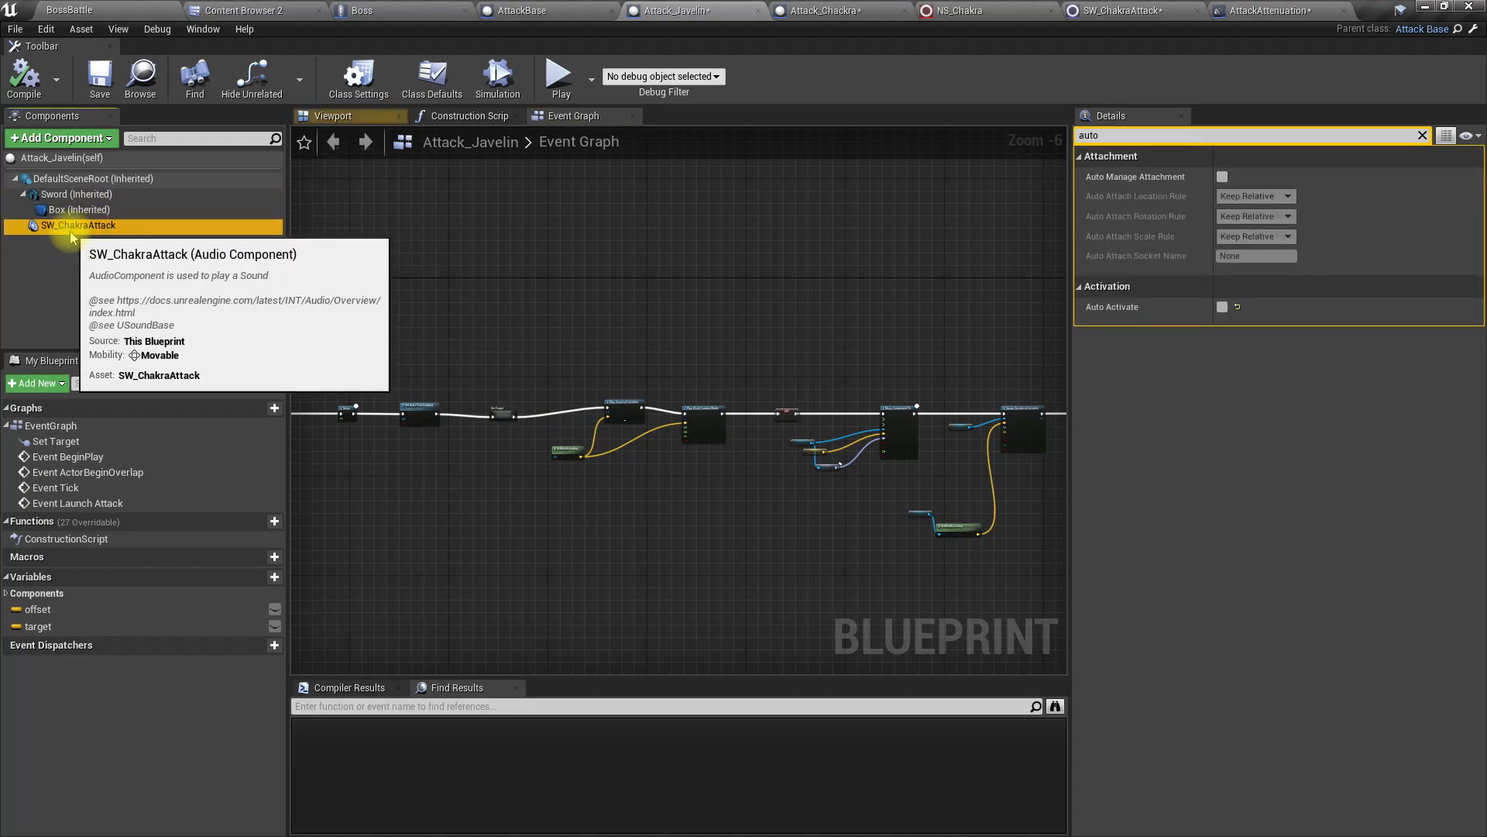
{"action": "left_click", "coordinate": [784, 17]}
{"action": "left_click", "coordinate": [688, 8]}
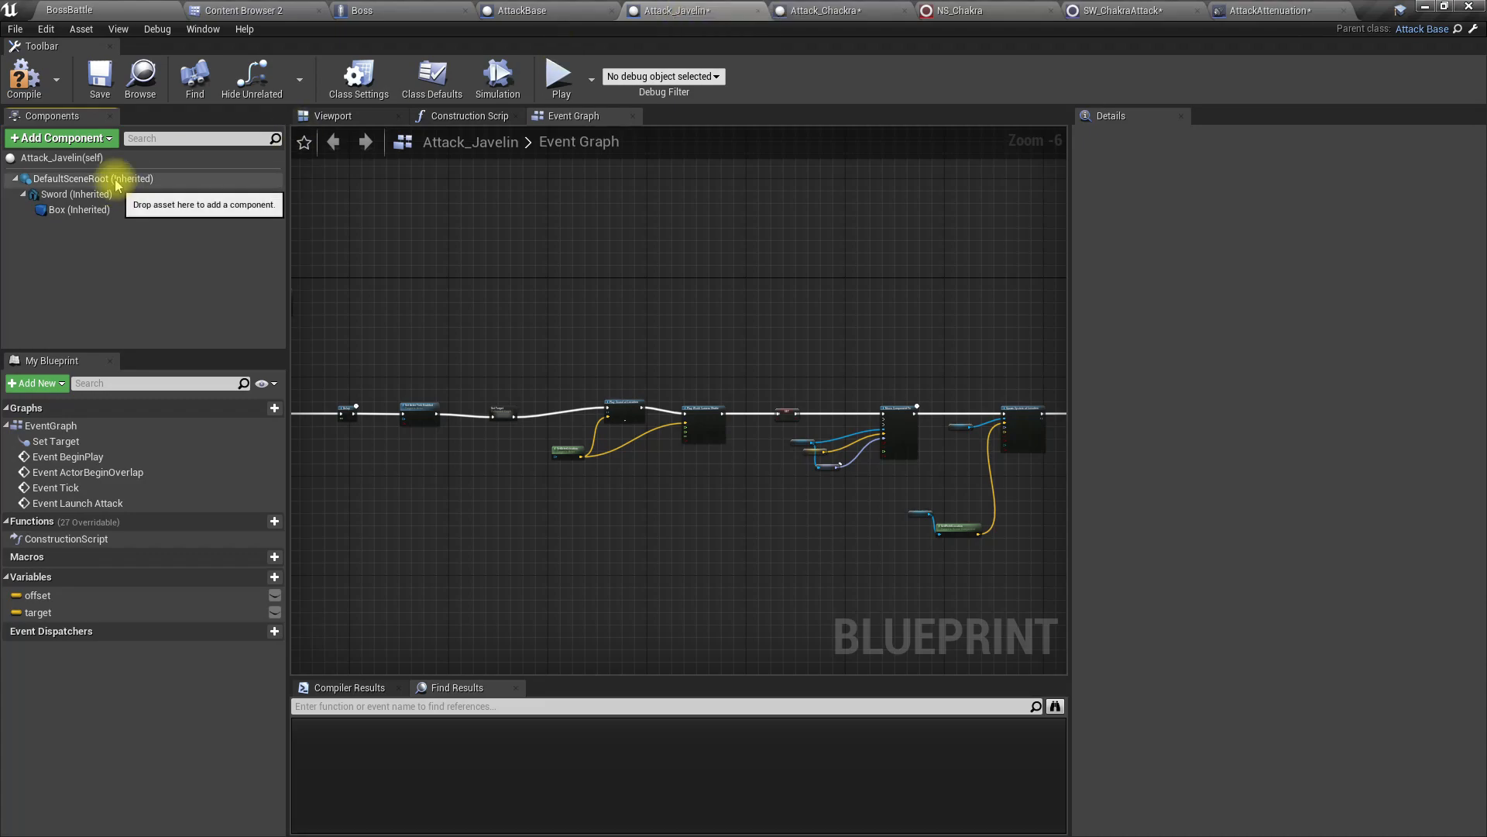
Step: Close the Attack_Javelin and AttackBase blueprints, keeping Attack_Chackra open
{"action": "left_click", "coordinate": [822, 10]}
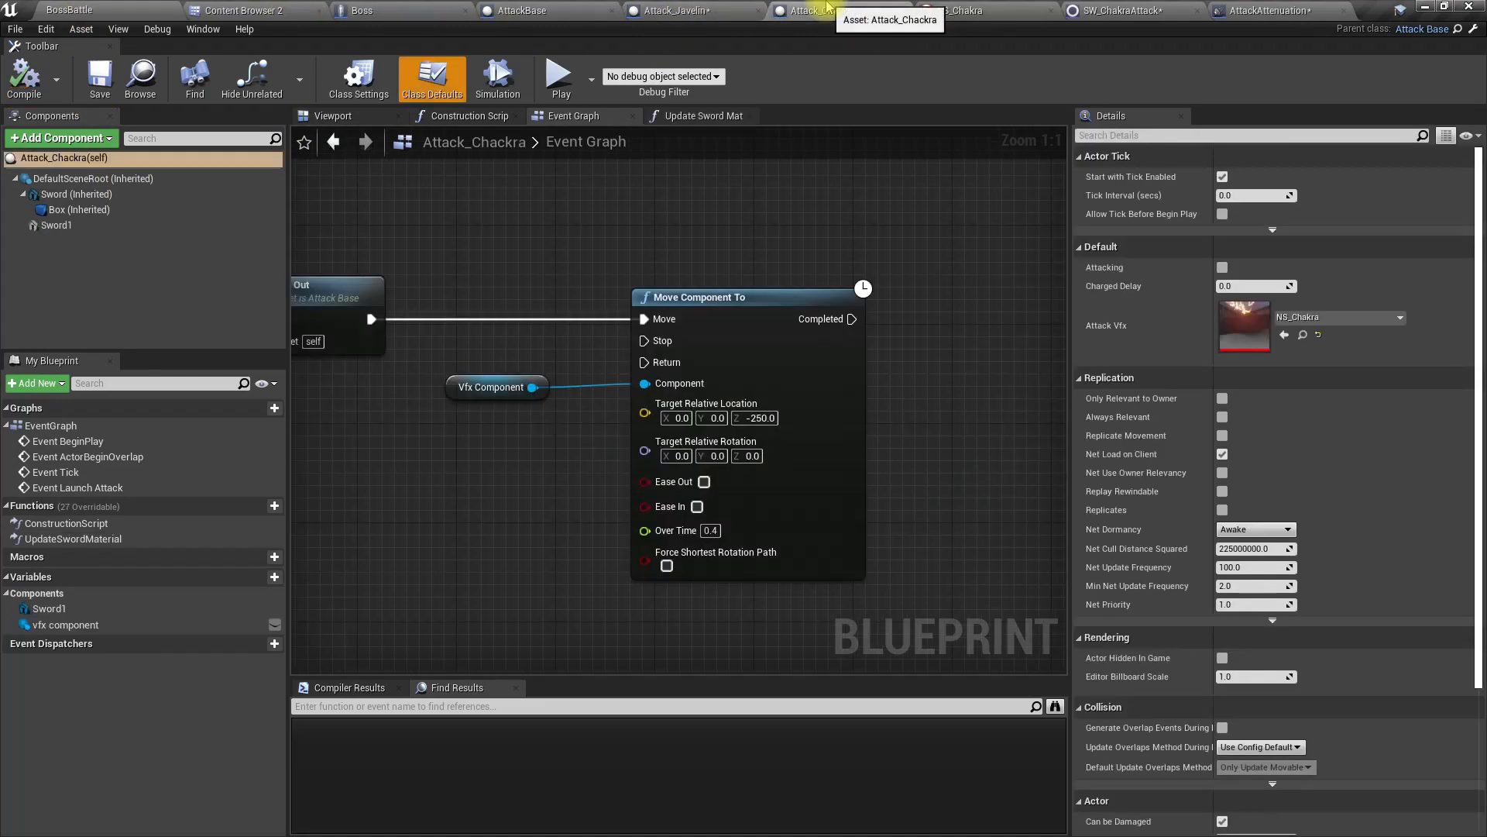
{"action": "left_click", "coordinate": [758, 11]}
{"action": "left_click", "coordinate": [611, 10]}
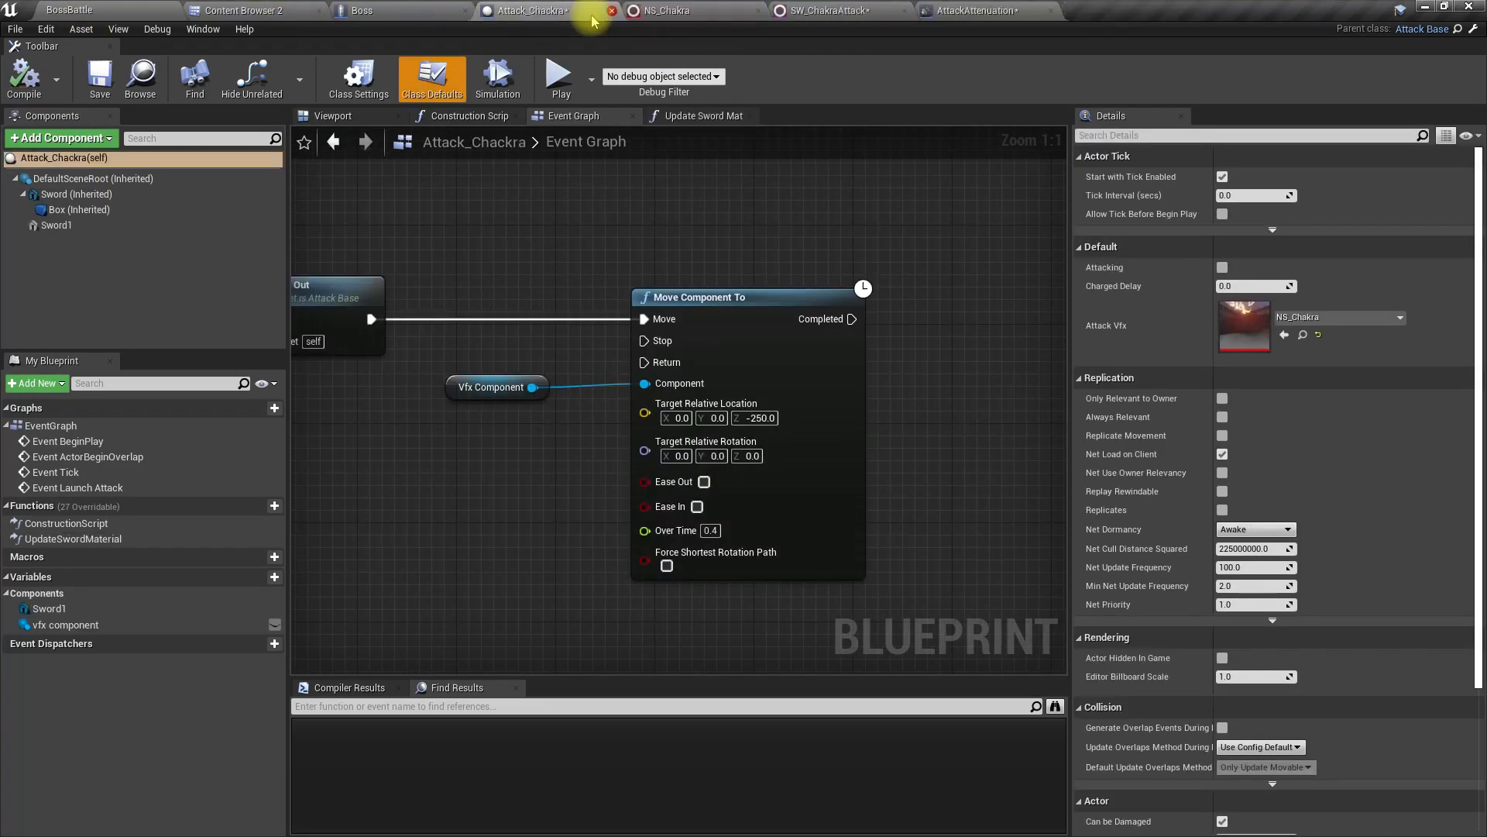
Step: Add the SW_ChakraAttack sound wave from the content browser as an audio component of the Attack_Chackra blueprint
{"action": "left_click", "coordinate": [288, 10]}
{"action": "left_click_drag", "start_coordinate": [477, 198], "coordinate": [103, 183]}
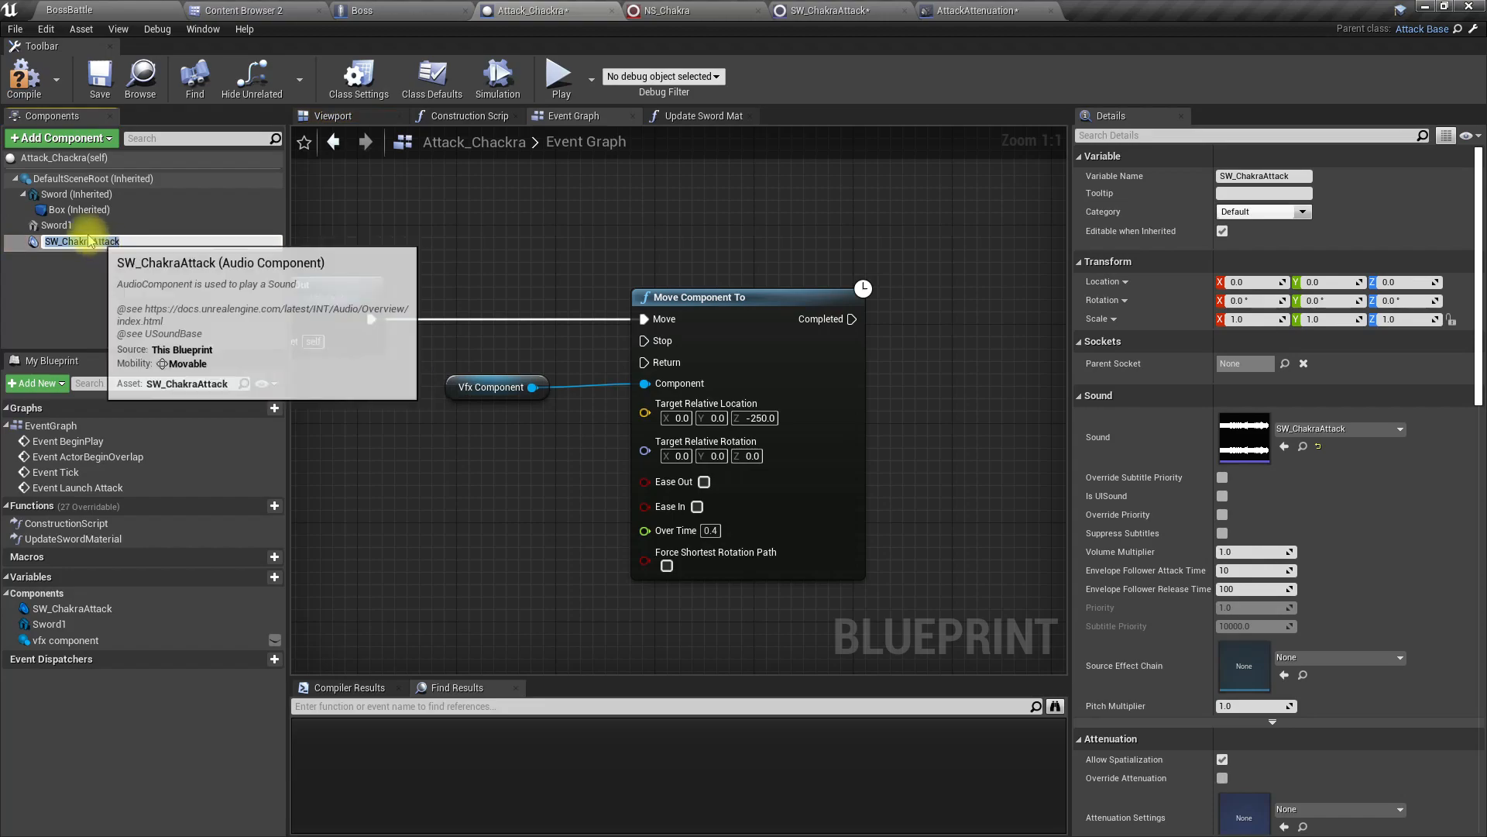
{"action": "left_click", "coordinate": [62, 225]}
{"action": "left_click", "coordinate": [81, 241]}
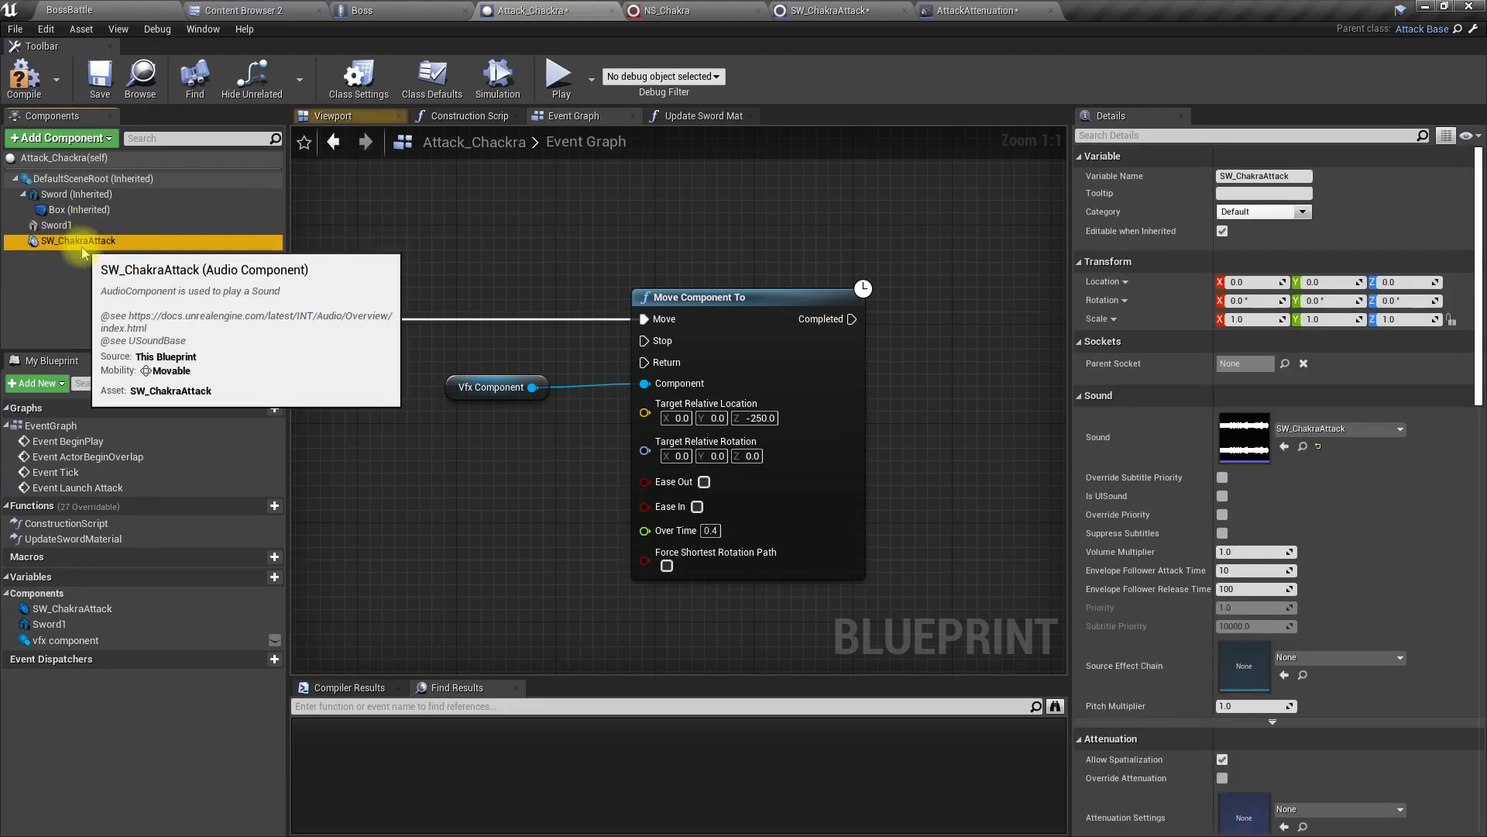
{"action": "left_click", "coordinate": [82, 270]}
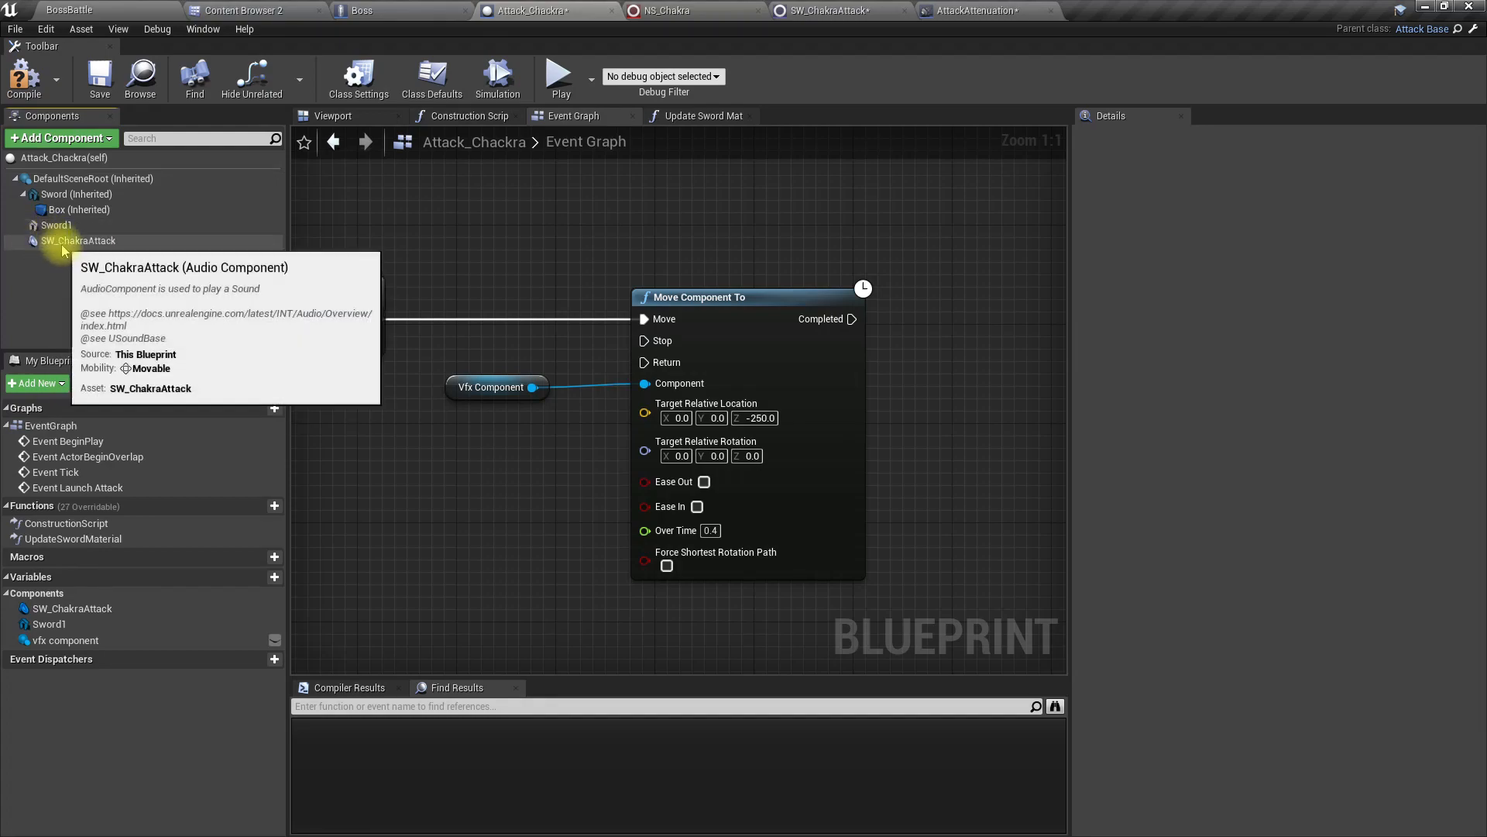
Step: Turn off Auto Activate for Attack_Chackra's SW_ChakraAttack audio component
{"action": "left_click", "coordinate": [62, 242]}
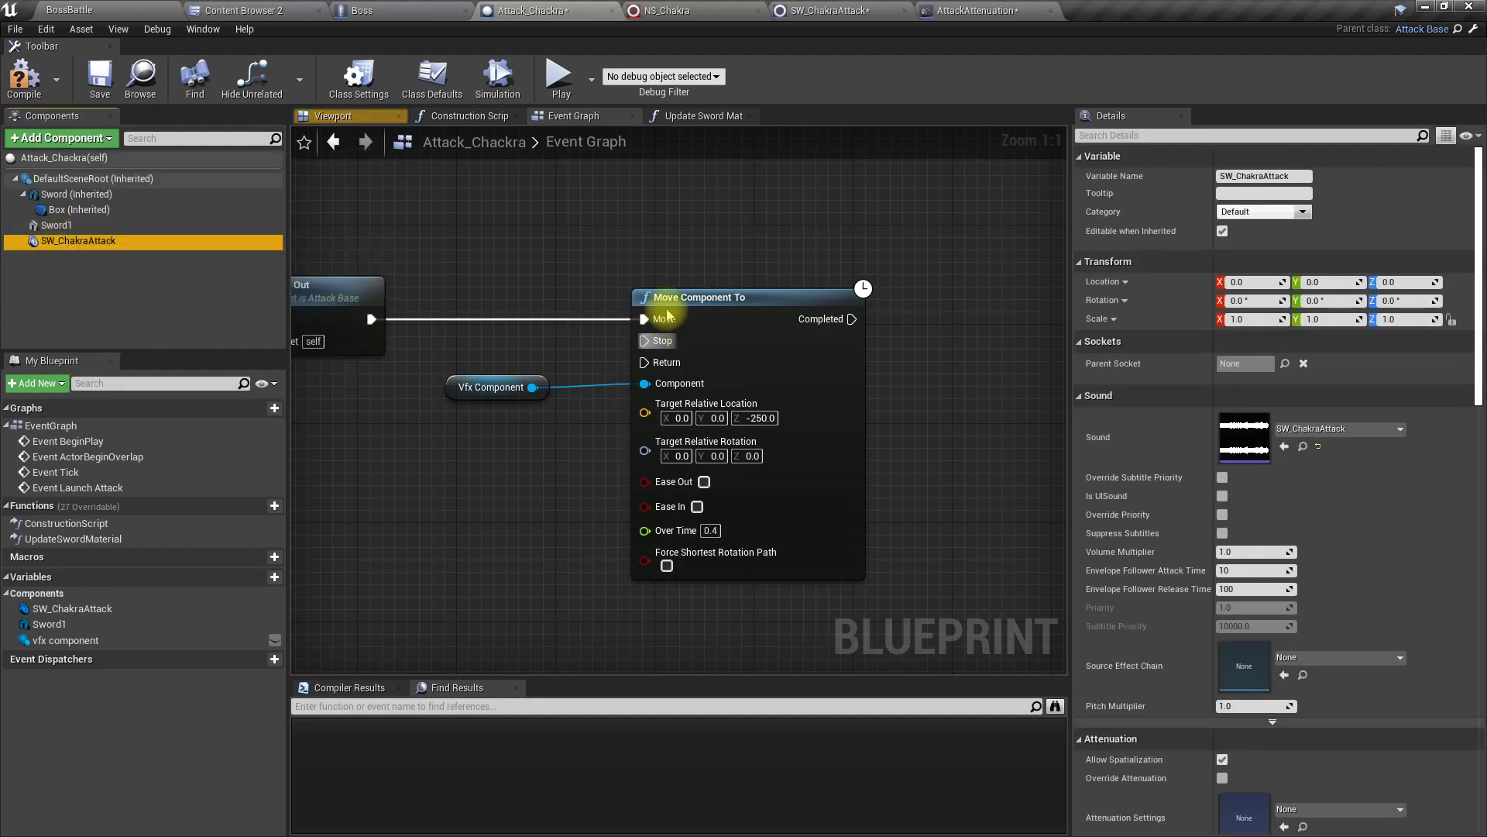
{"action": "scroll", "coordinate": [1272, 653], "scroll_direction": "down", "scroll_amount": 15}
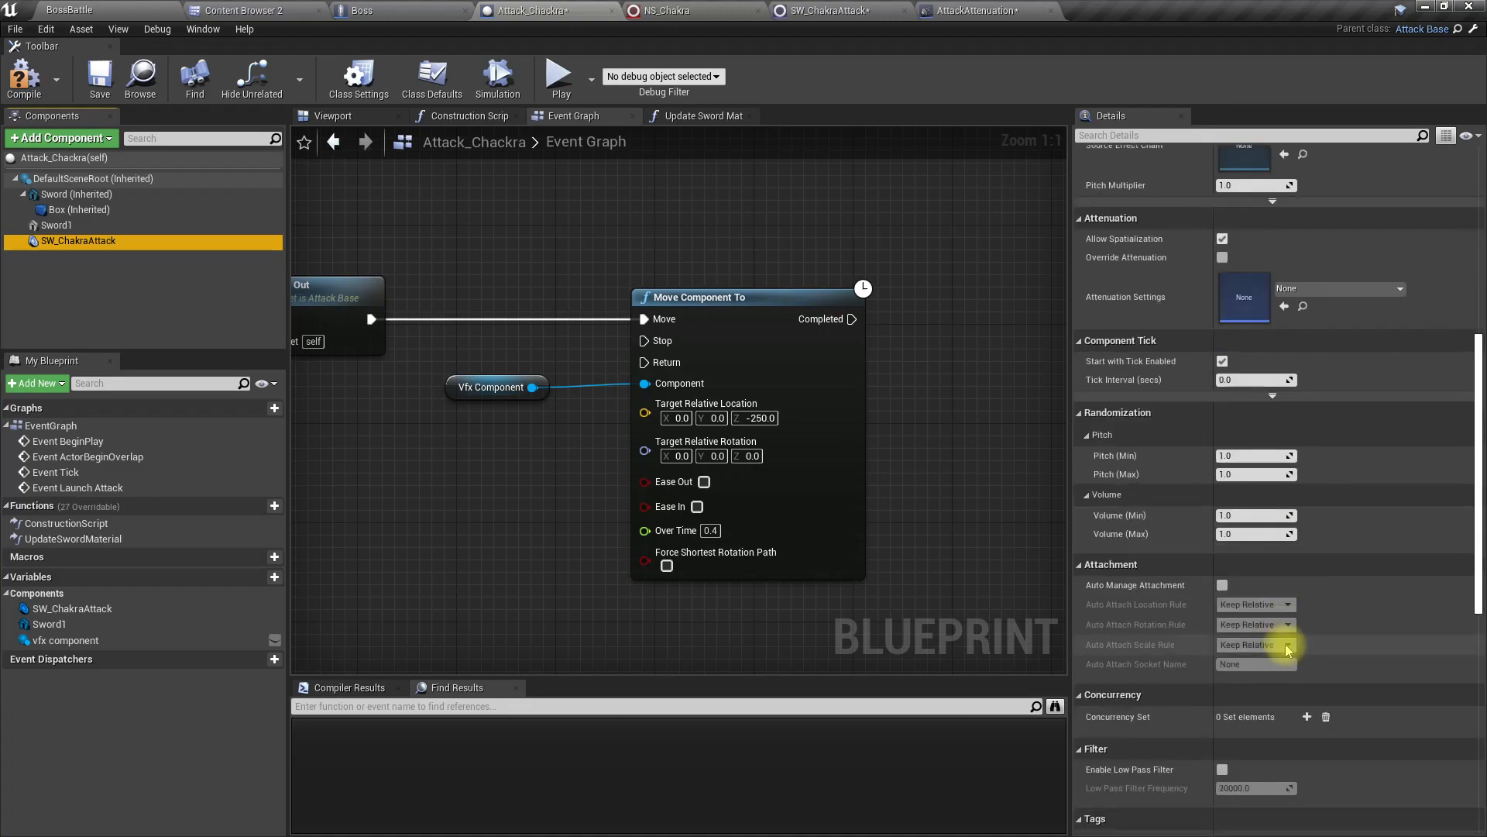
{"action": "scroll", "coordinate": [1286, 671], "scroll_direction": "down", "scroll_amount": 6}
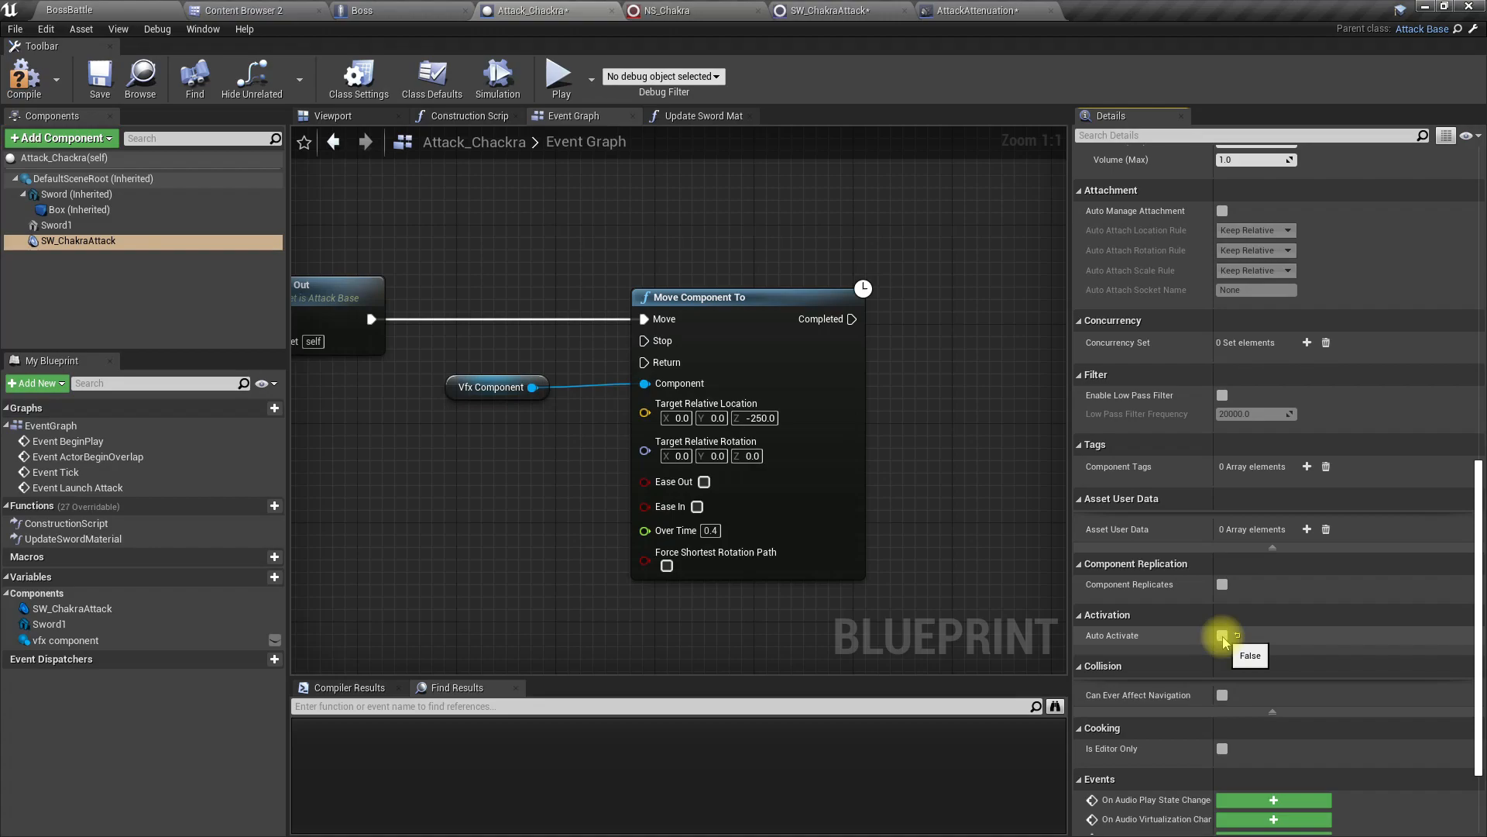
Step: Shift the Spawn System Attached node, its inputs and all following nodes away from the SET Attacking node to make room in the launch chain
{"action": "scroll", "coordinate": [617, 559], "scroll_direction": "down", "scroll_amount": 4}
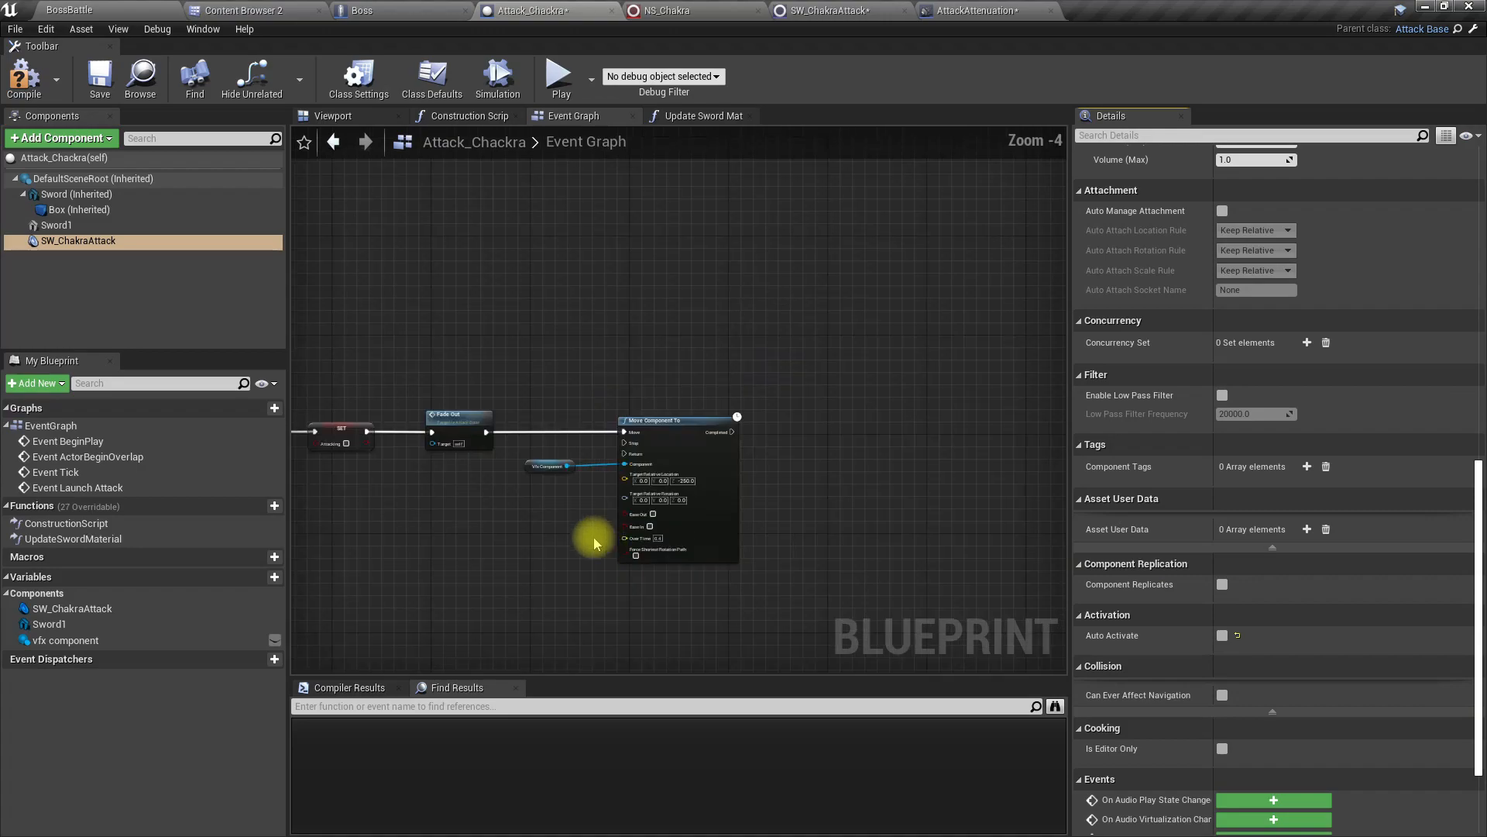
{"action": "right_click_drag", "start_coordinate": [379, 532], "coordinate": [447, 456]}
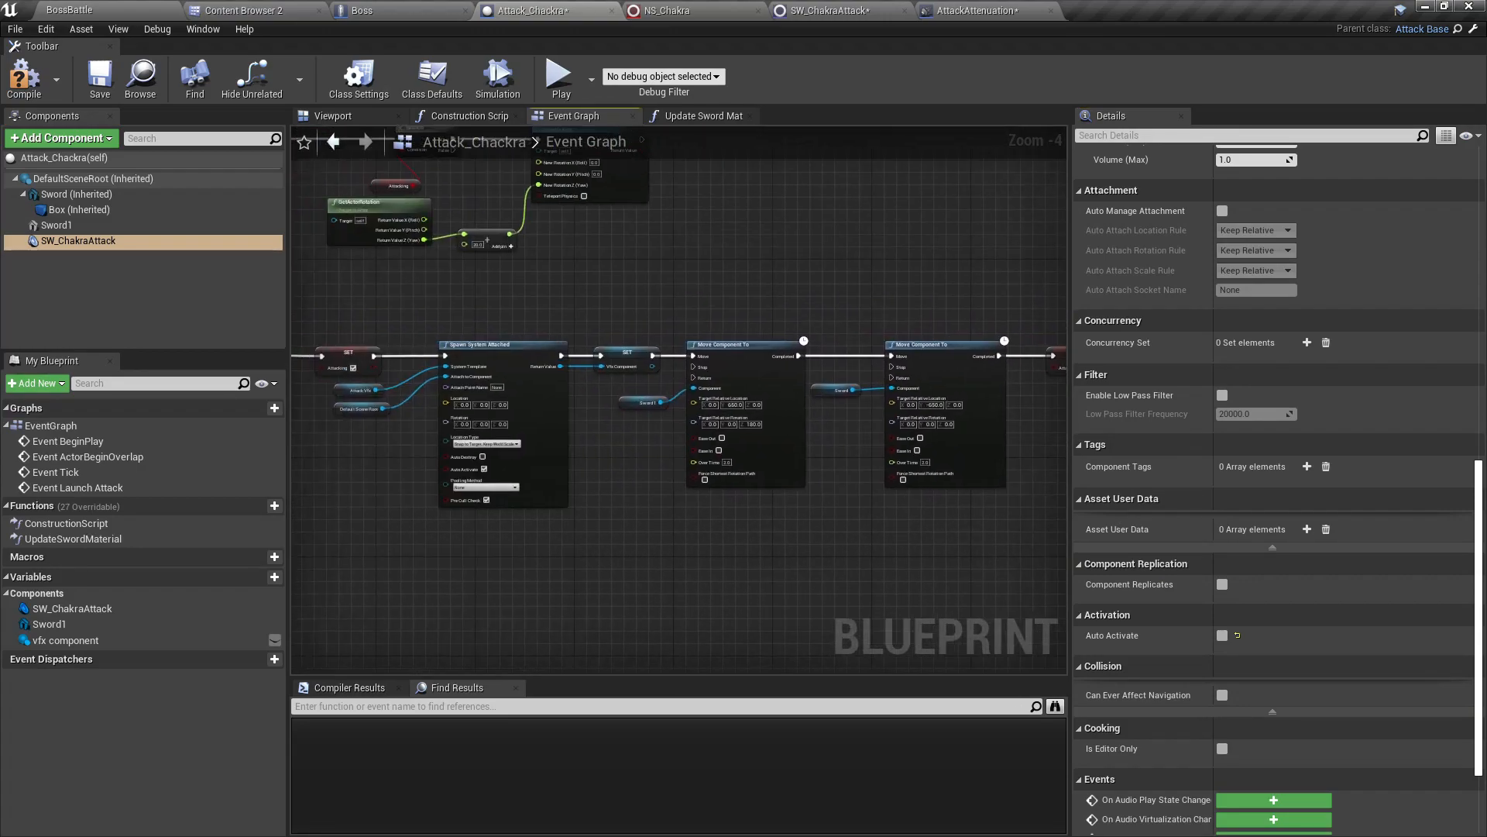
{"action": "scroll", "coordinate": [348, 392], "scroll_direction": "up", "scroll_amount": 4}
{"action": "scroll", "coordinate": [359, 398], "scroll_direction": "down", "scroll_amount": 6}
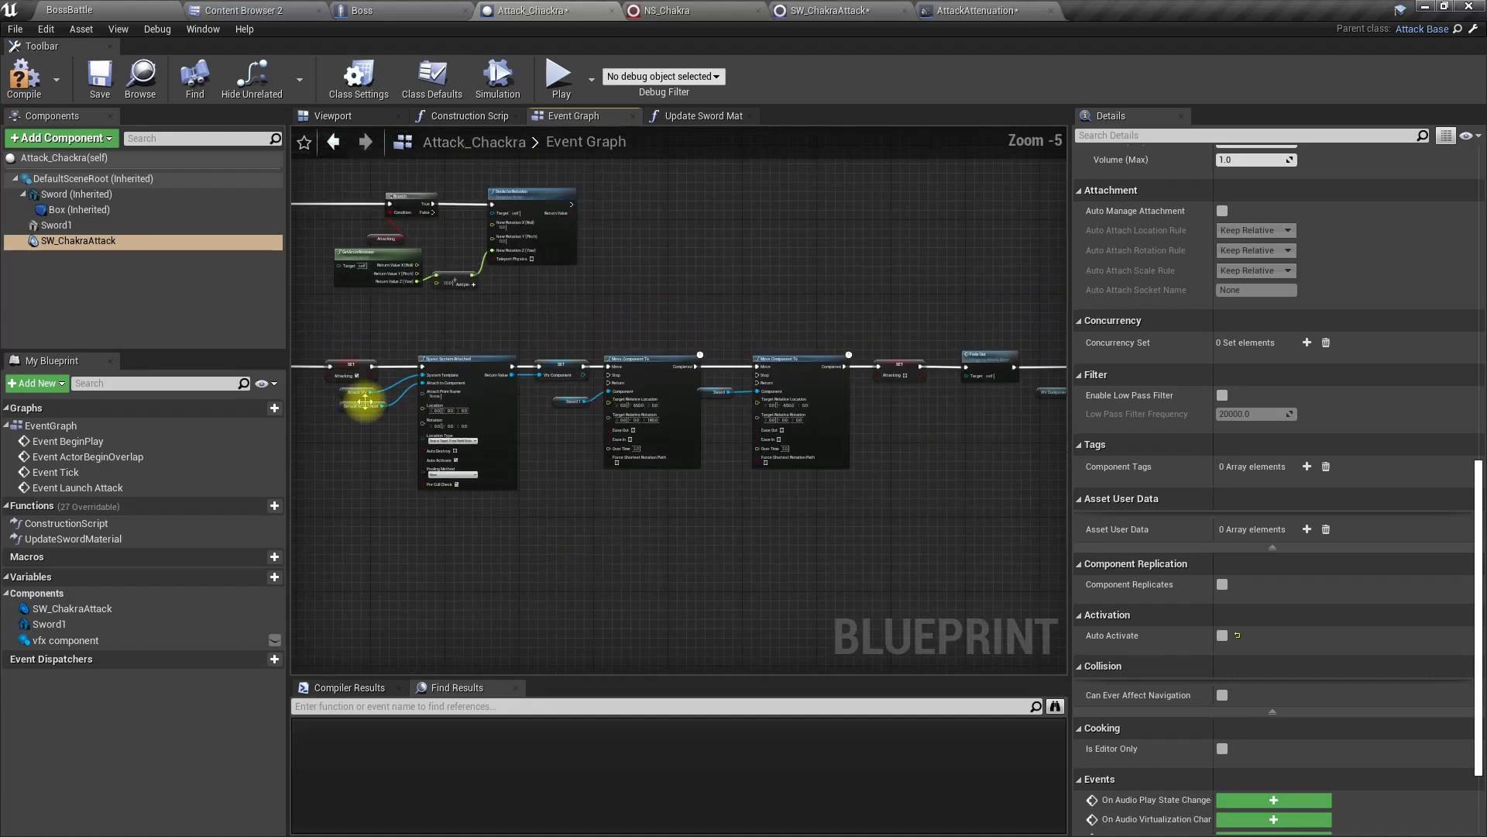
{"action": "left_click_drag", "start_coordinate": [526, 401], "coordinate": [910, 493]}
{"action": "scroll", "coordinate": [658, 465], "scroll_direction": "up", "scroll_amount": 4}
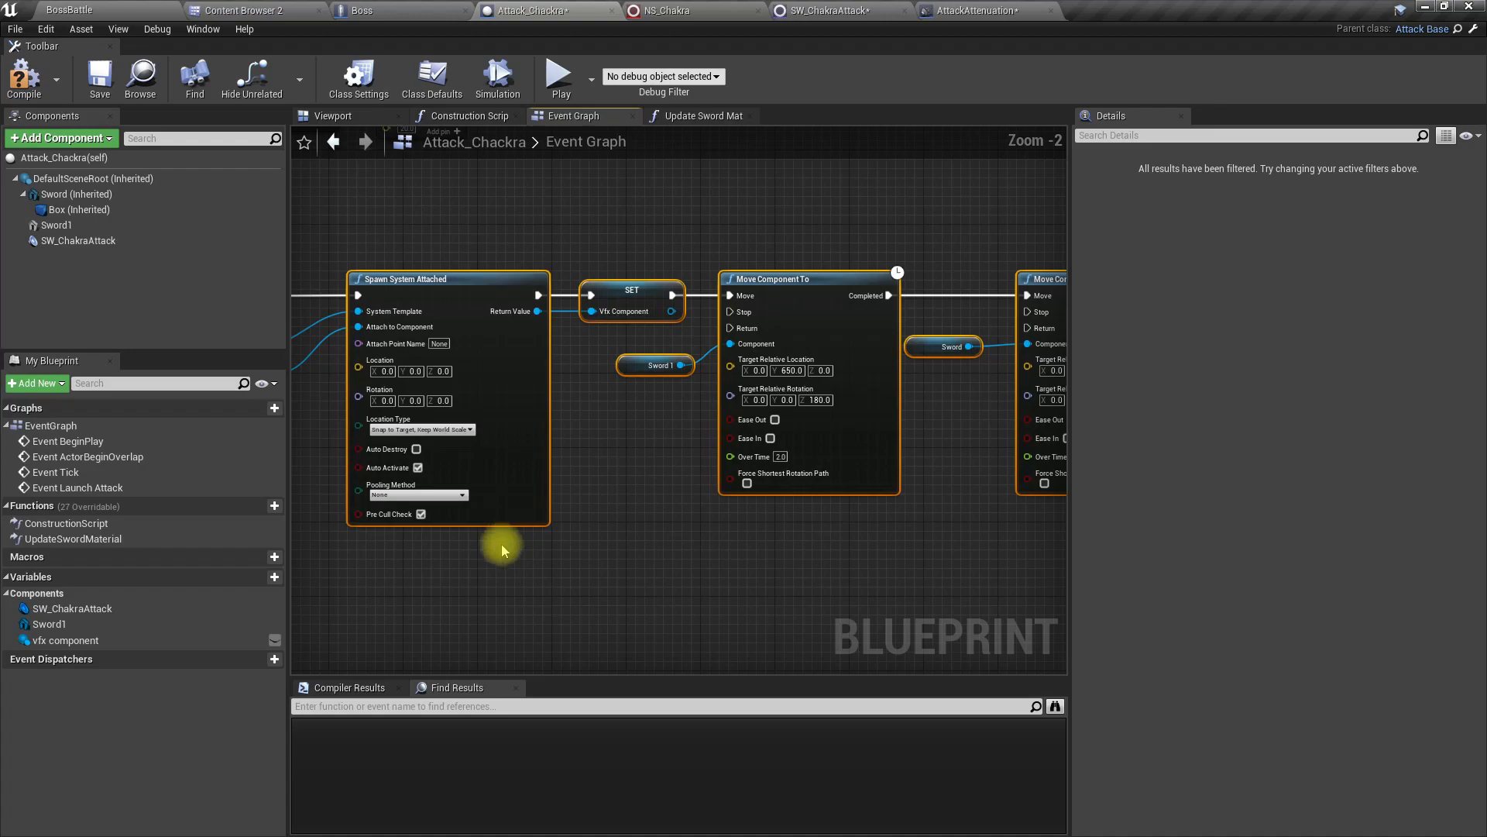
{"action": "right_click_drag", "start_coordinate": [501, 543], "coordinate": [853, 546]}
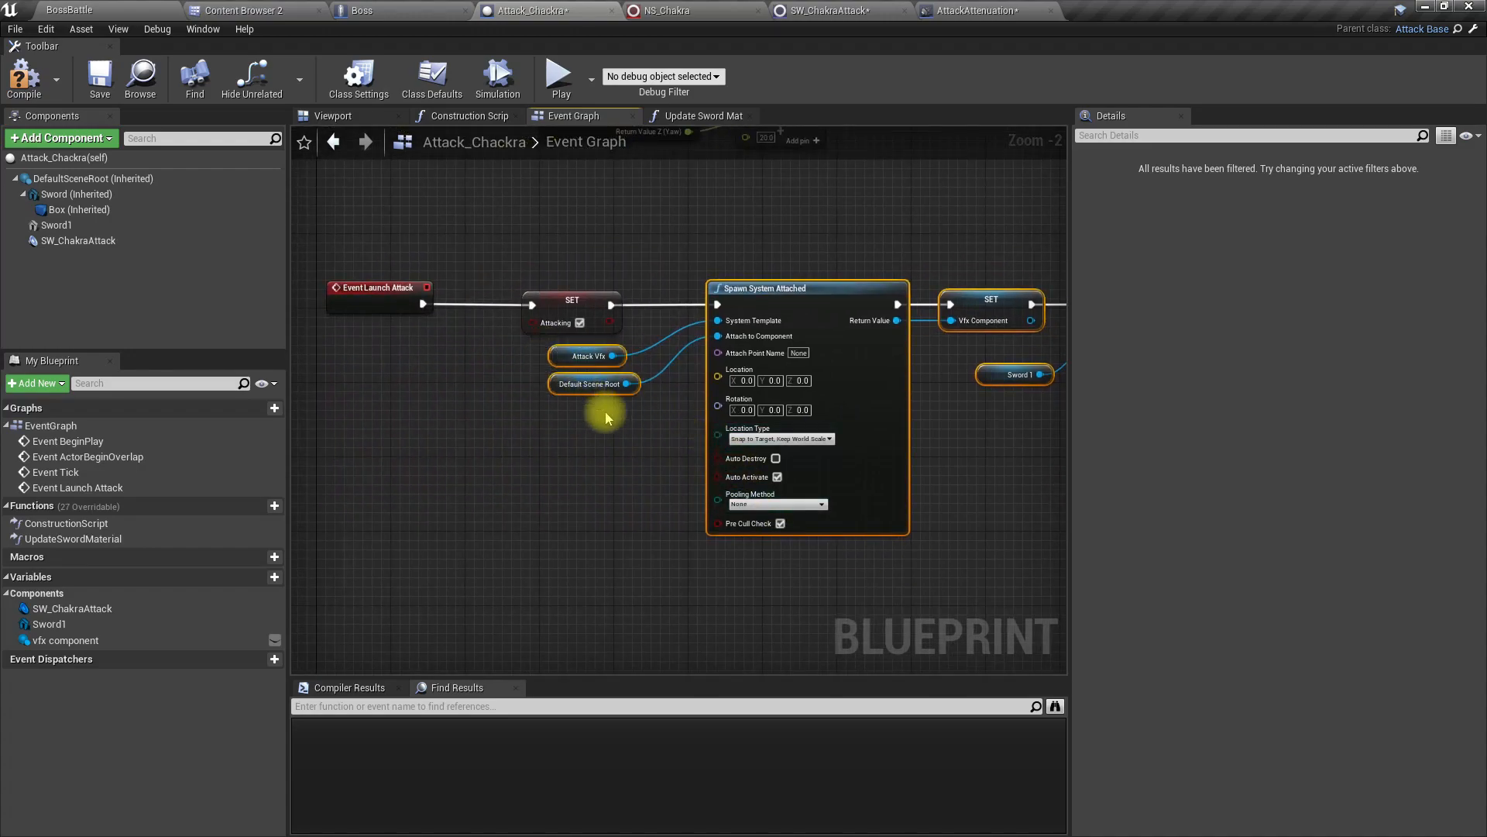
{"action": "key", "text": "Right"}
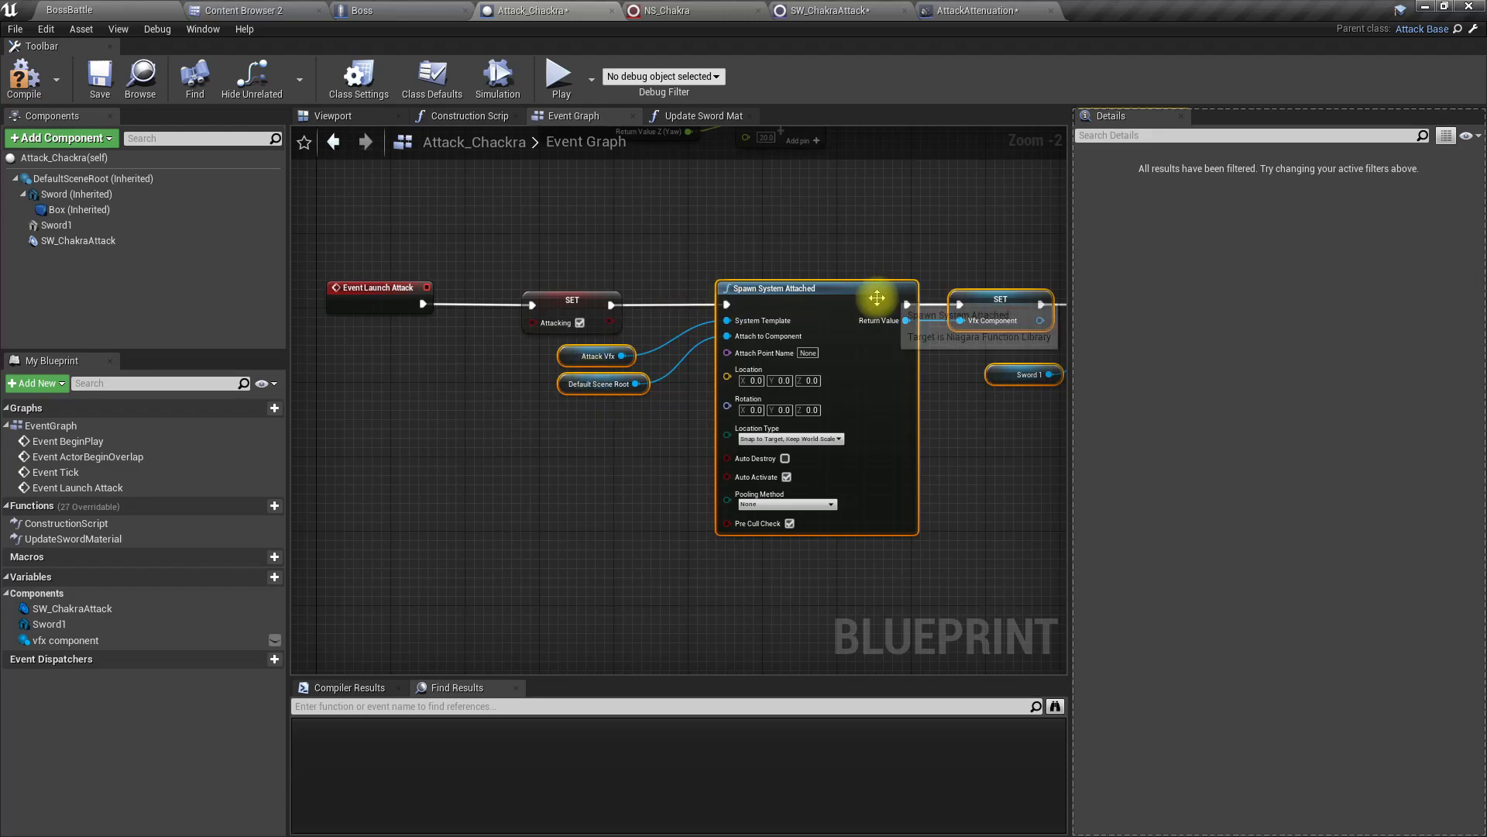
{"action": "left_click_drag", "start_coordinate": [871, 305], "coordinate": [718, 307]}
{"action": "right_click_drag", "start_coordinate": [397, 384], "coordinate": [771, 409]}
{"action": "scroll", "coordinate": [772, 409], "scroll_direction": "down", "scroll_amount": 1}
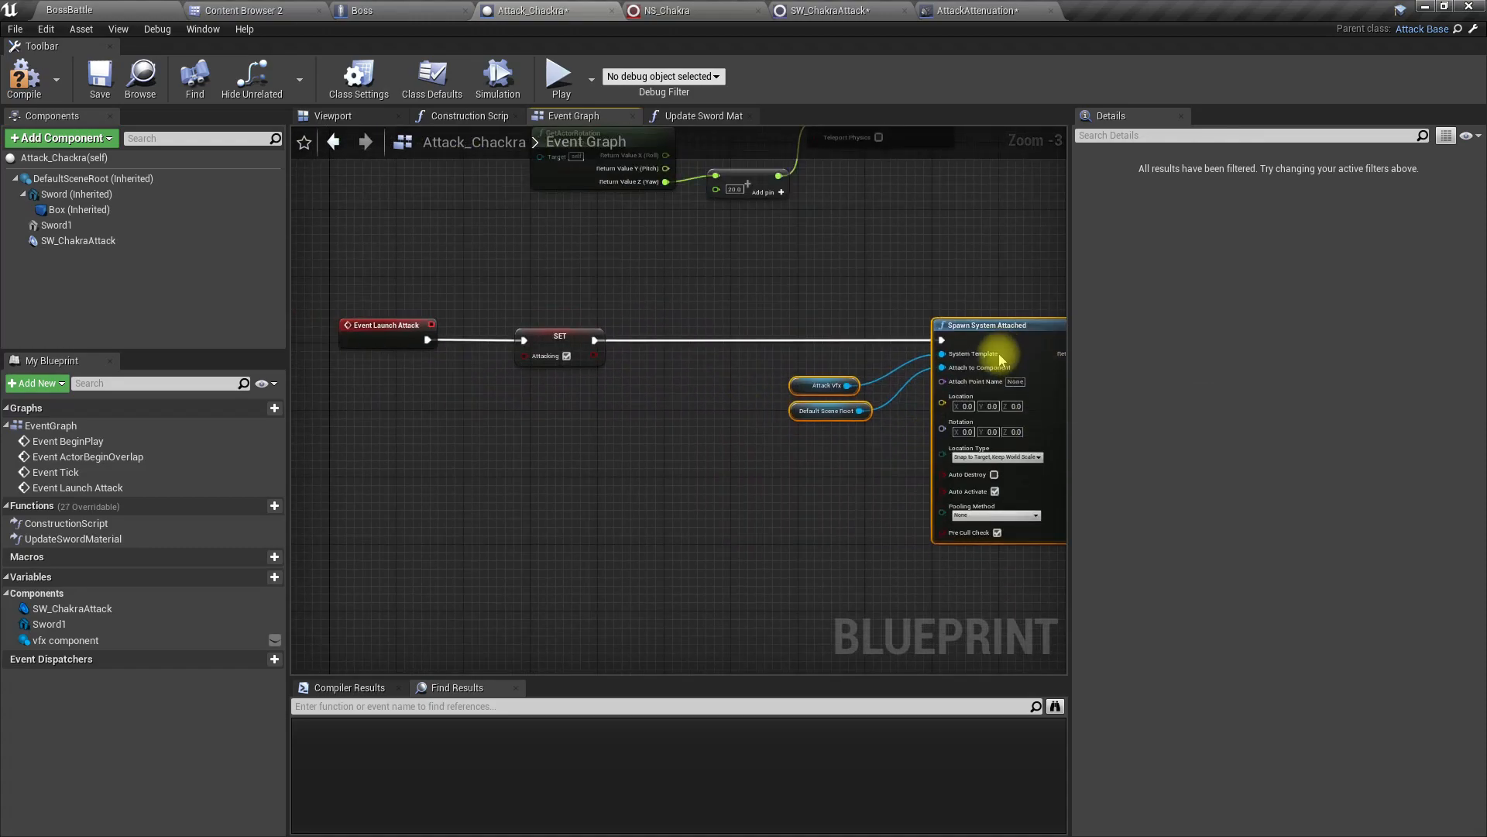
Step: Add a Fade In node for the SW_ChakraAttack component and wire it between SET Attacking and Spawn System Attached
{"action": "scroll", "coordinate": [660, 364], "scroll_direction": "up", "scroll_amount": 2}
{"action": "left_click_drag", "start_coordinate": [67, 241], "coordinate": [648, 445]}
{"action": "type", "text": "fade in"}
{"action": "key", "text": "Return"}
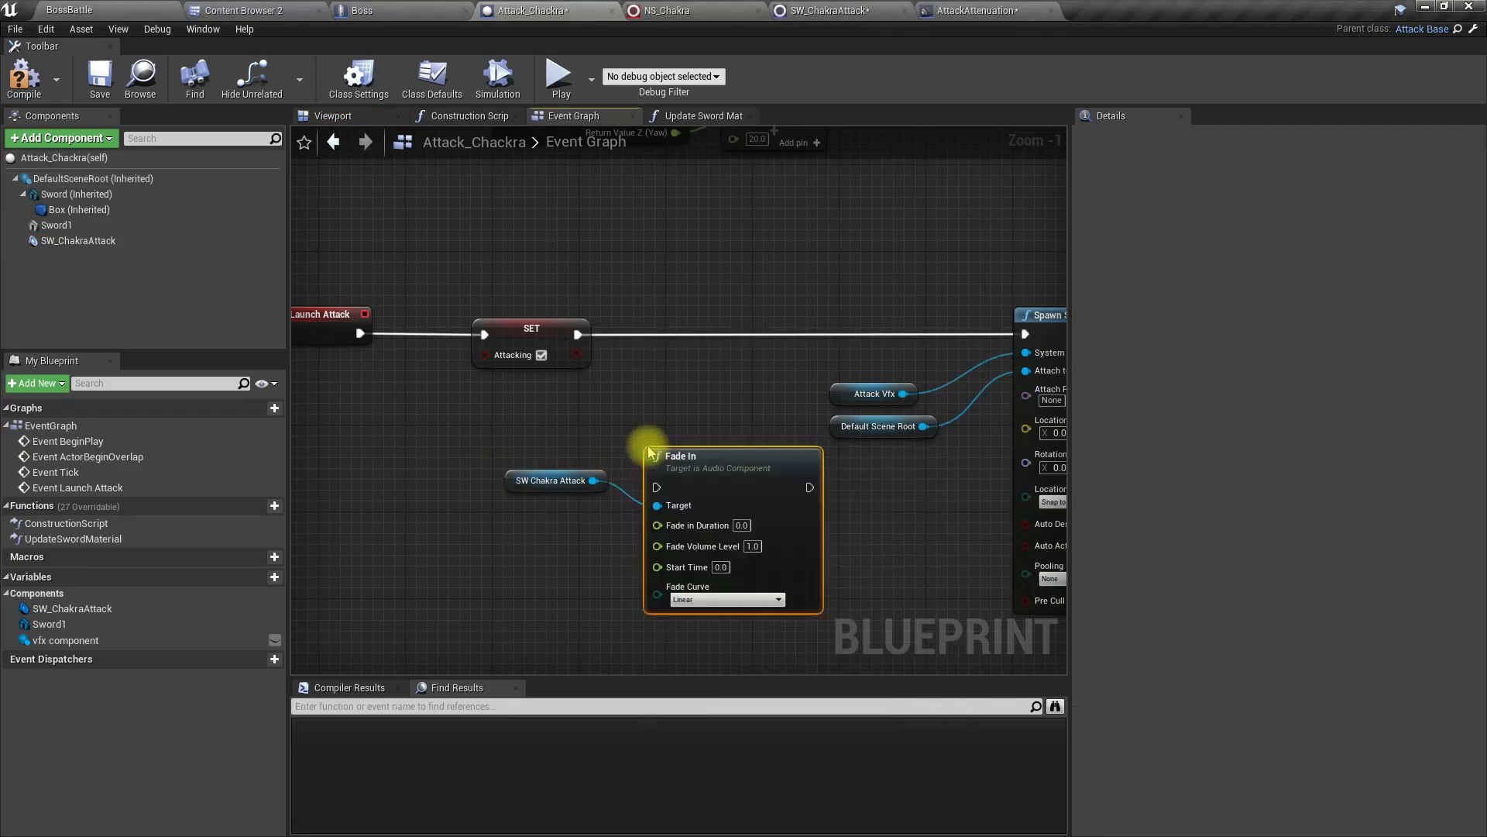
{"action": "left_click_drag", "start_coordinate": [674, 461], "coordinate": [578, 336]}
{"action": "left_click_drag", "start_coordinate": [809, 346], "coordinate": [1018, 337]}
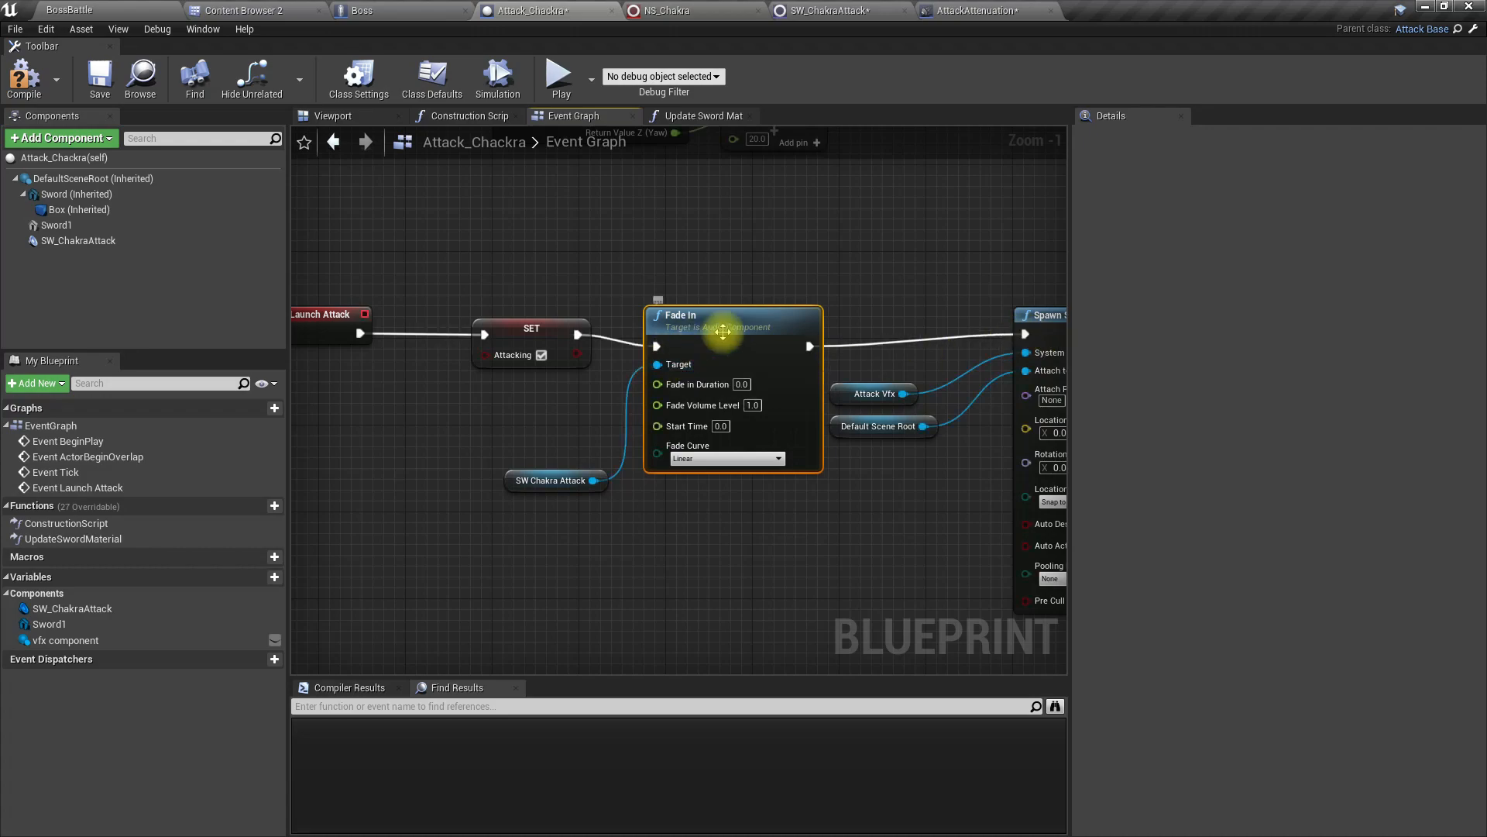
Step: Align the Fade In node and the variable nodes around it with the execution line, and compile Attack_Chackra
{"action": "left_click_drag", "start_coordinate": [723, 333], "coordinate": [734, 322]}
{"action": "right_click_drag", "start_coordinate": [681, 471], "coordinate": [679, 426]}
{"action": "scroll", "coordinate": [678, 427], "scroll_direction": "up", "scroll_amount": 1}
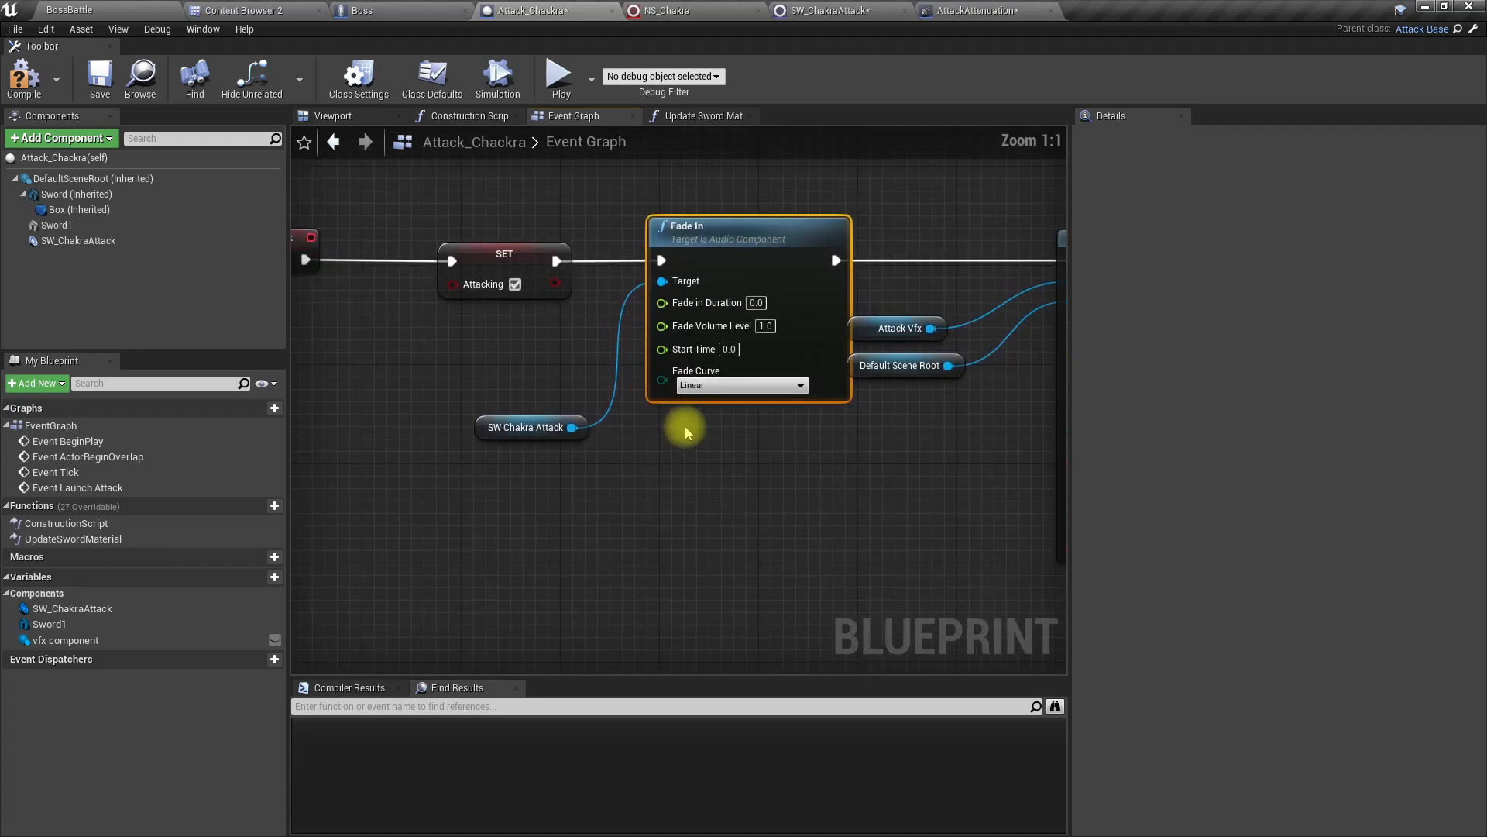
{"action": "right_click_drag", "start_coordinate": [783, 514], "coordinate": [657, 549]}
{"action": "left_click_drag", "start_coordinate": [808, 522], "coordinate": [792, 375]}
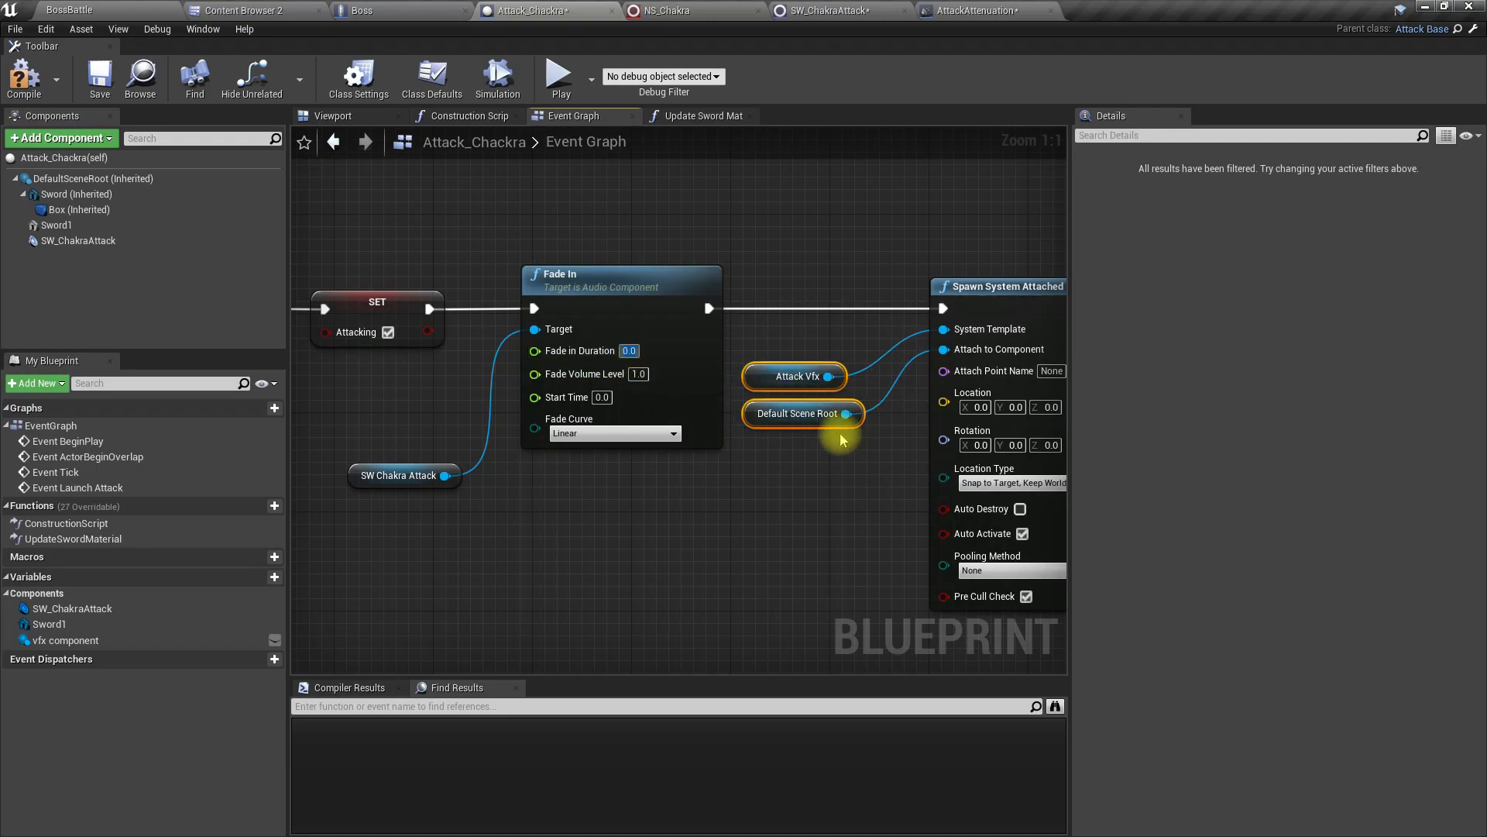
{"action": "left_click", "coordinate": [23, 77]}
Step: Play-test the BossBattle level full screen, moving the character around the boss to check the chakra attack sound
{"action": "left_click", "coordinate": [69, 9]}
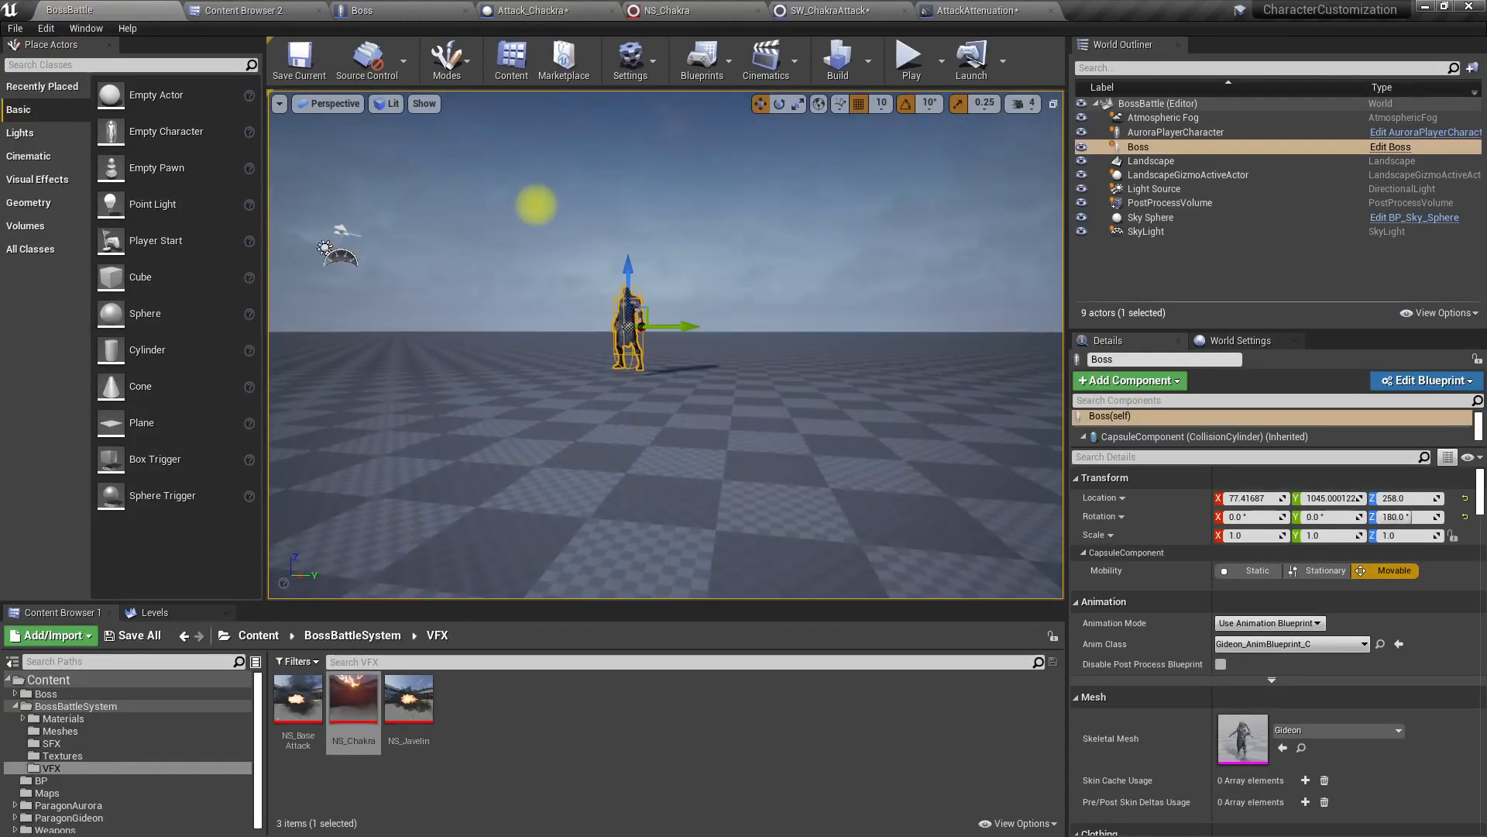
{"action": "key", "text": "F11"}
{"action": "key", "text": "alt+p"}
{"action": "key", "text": "w"}
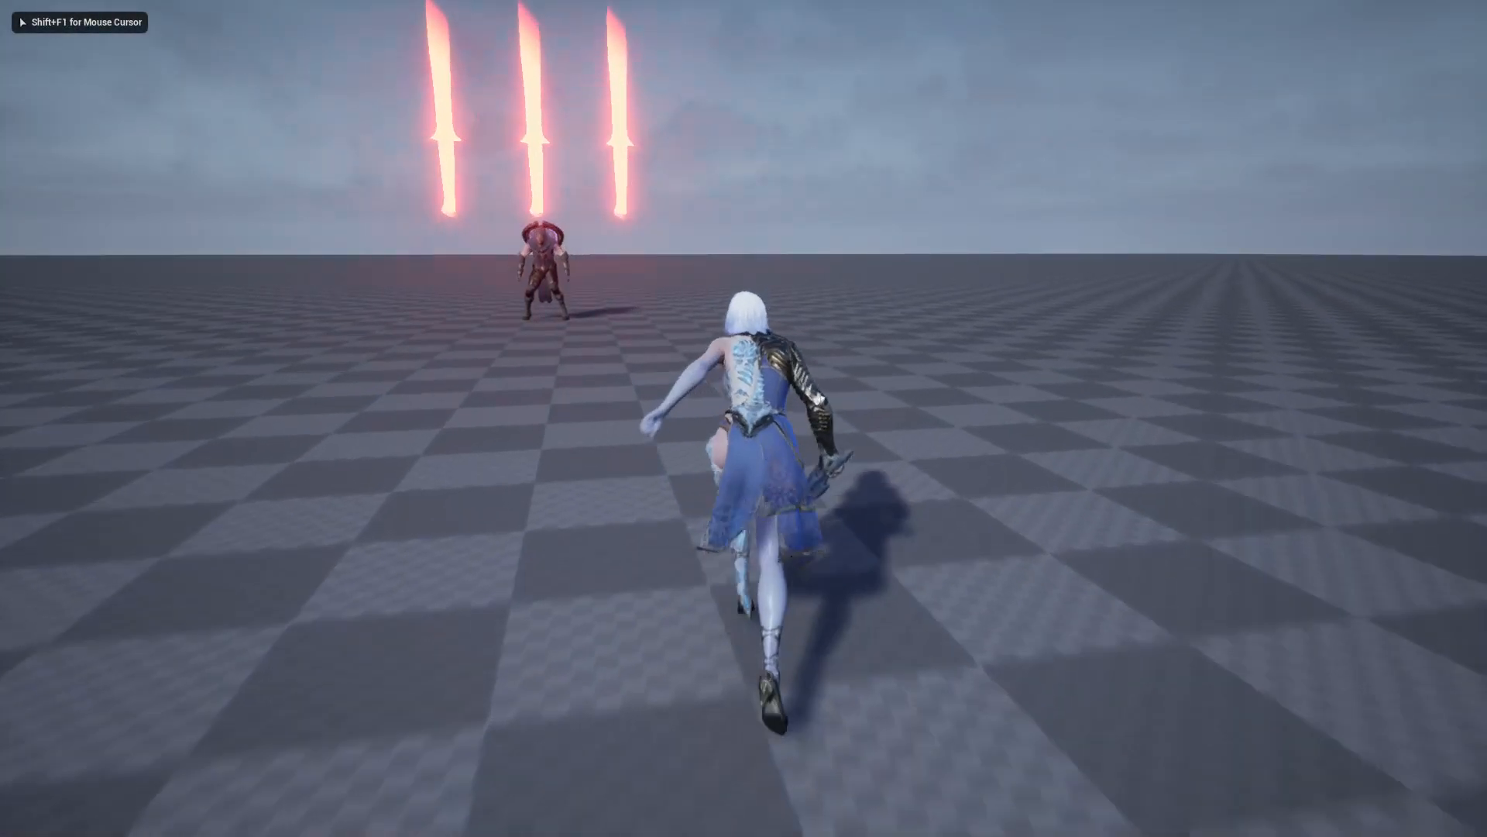
{"action": "key", "text": "d"}
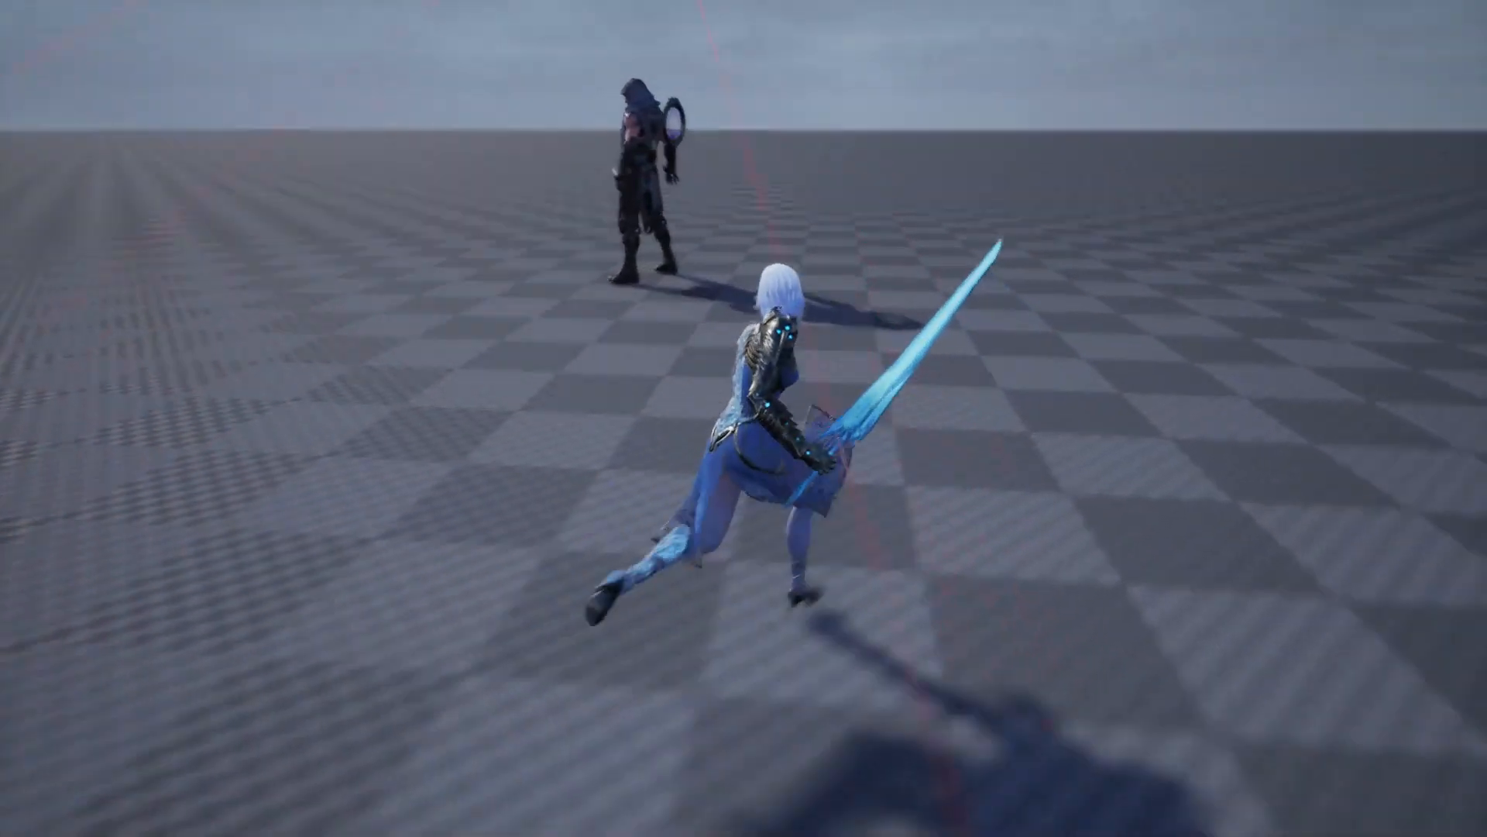
{"action": "key", "text": "a"}
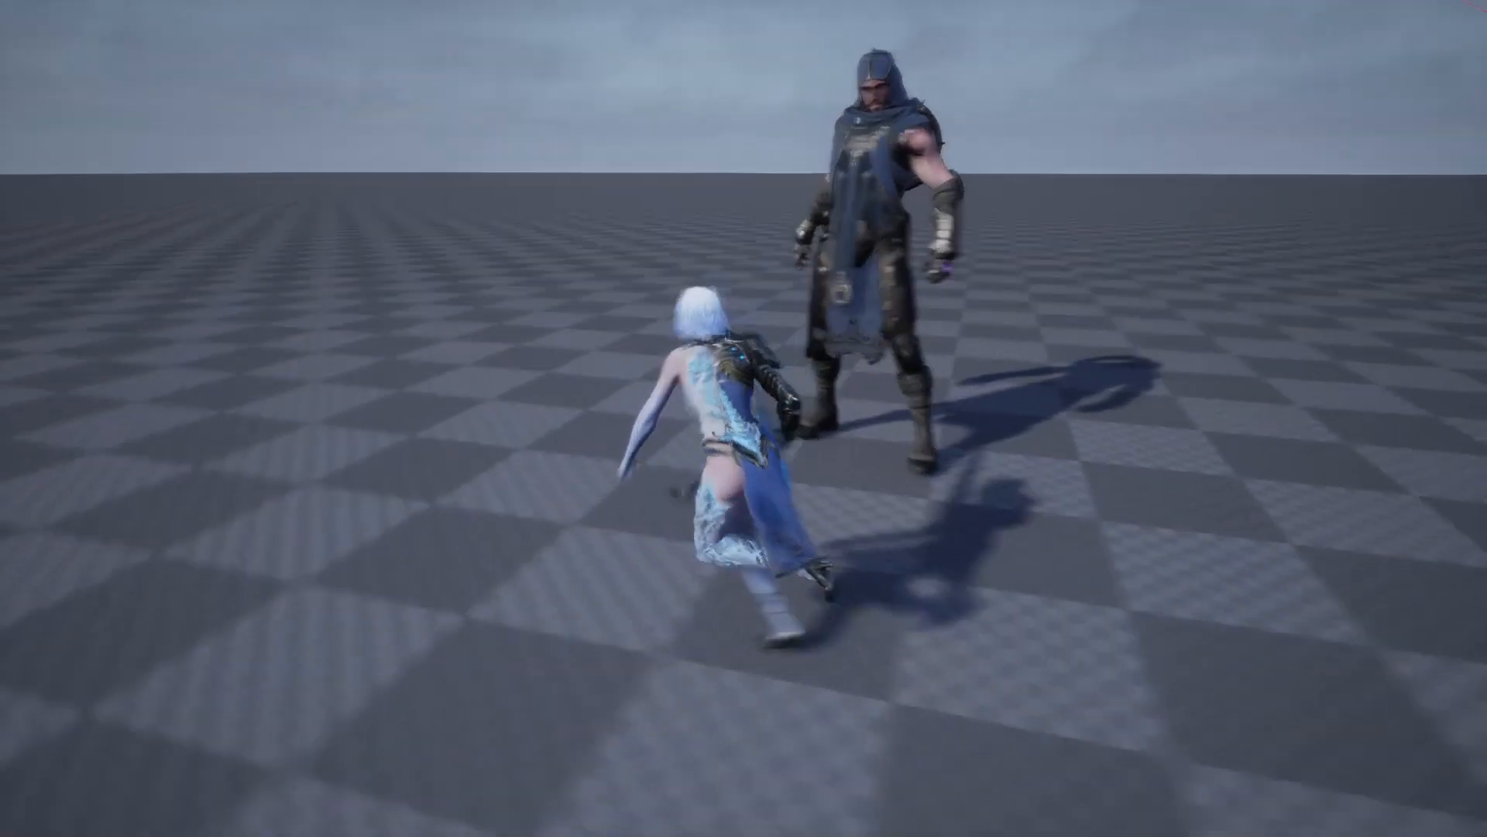
{"action": "key", "text": "s"}
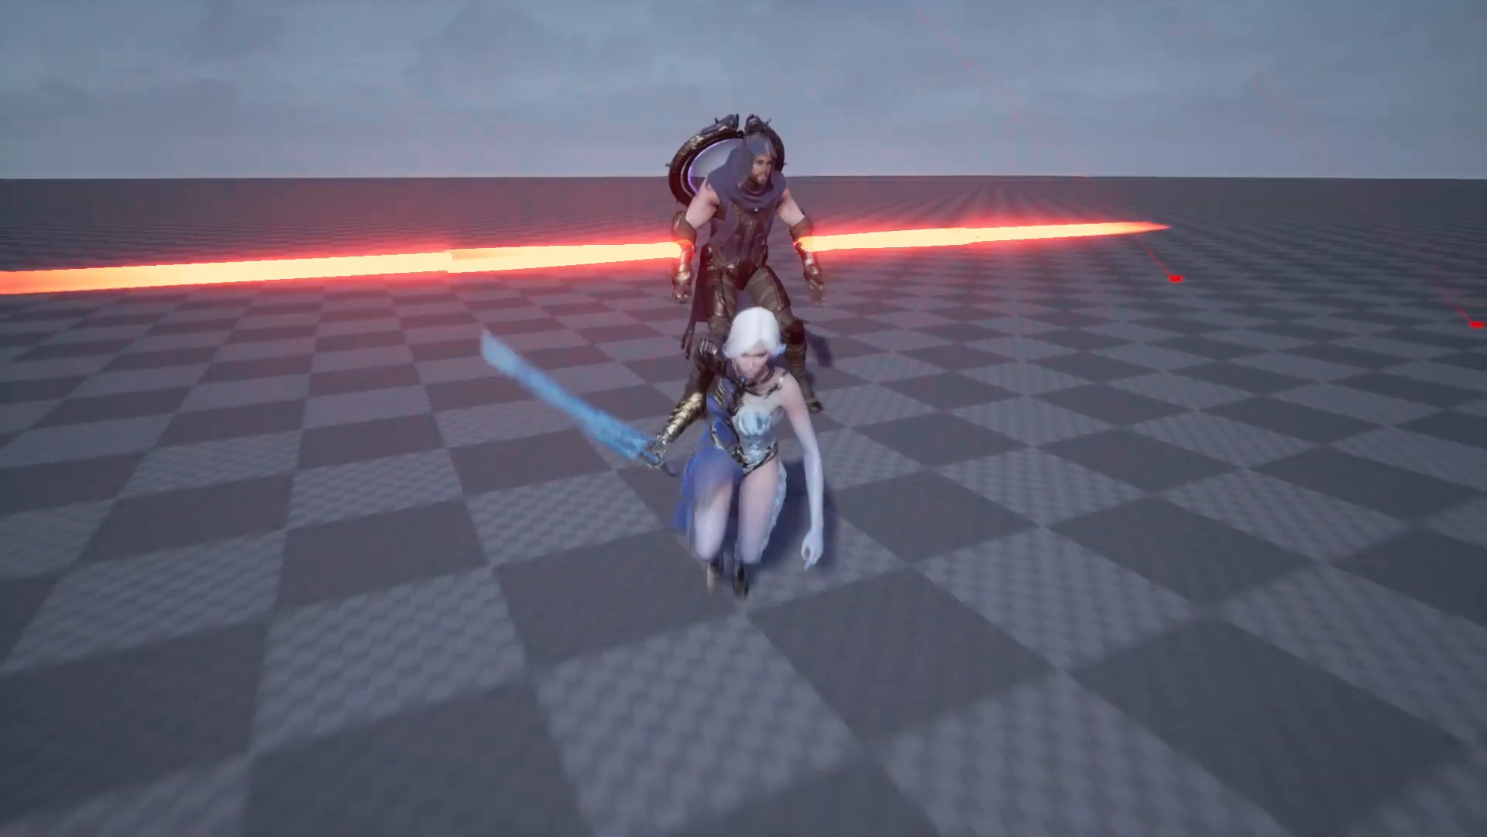
{"action": "key", "text": "s"}
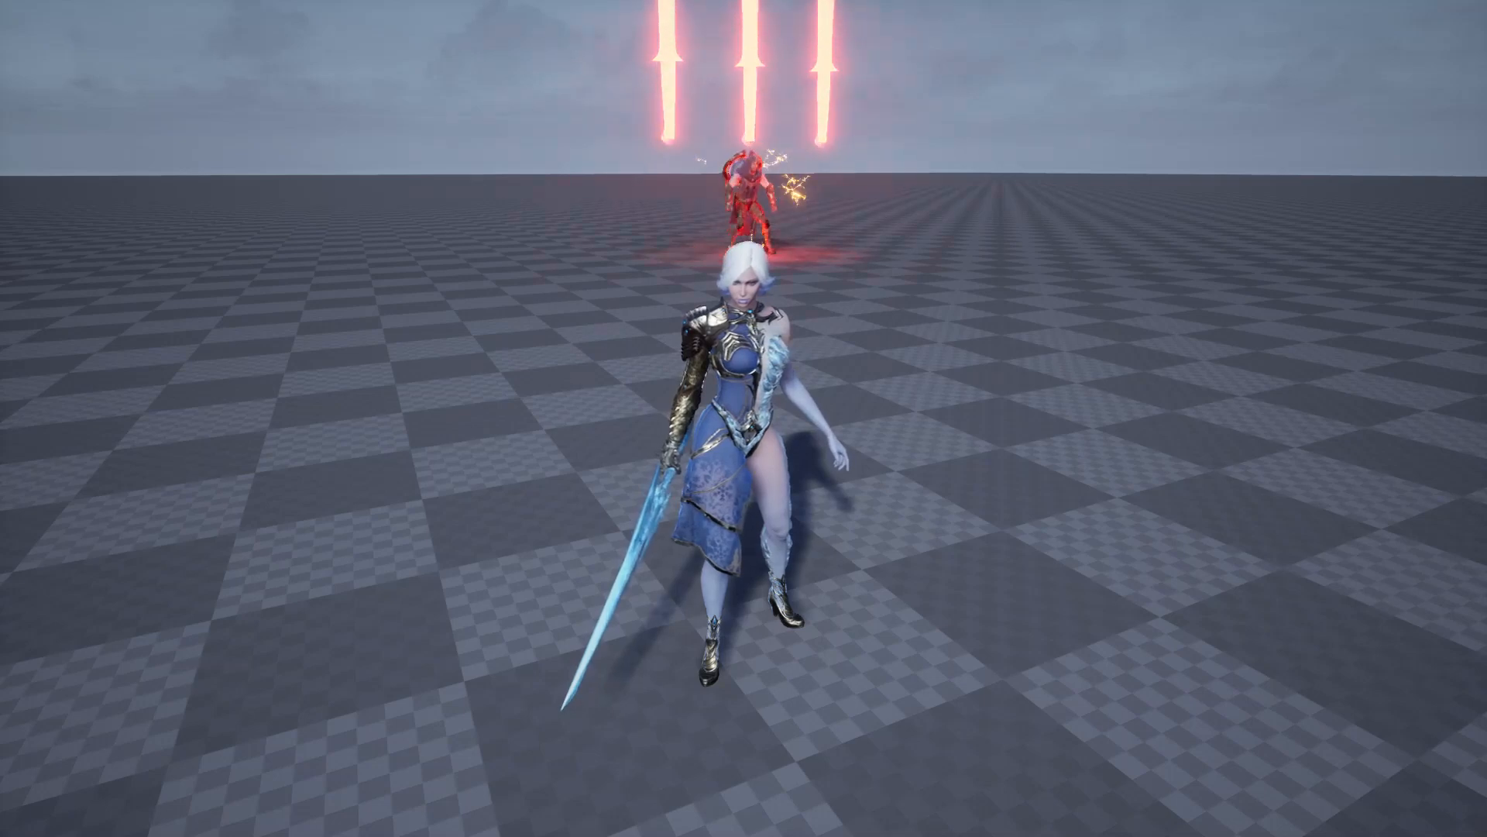
{"action": "key", "text": "Escape"}
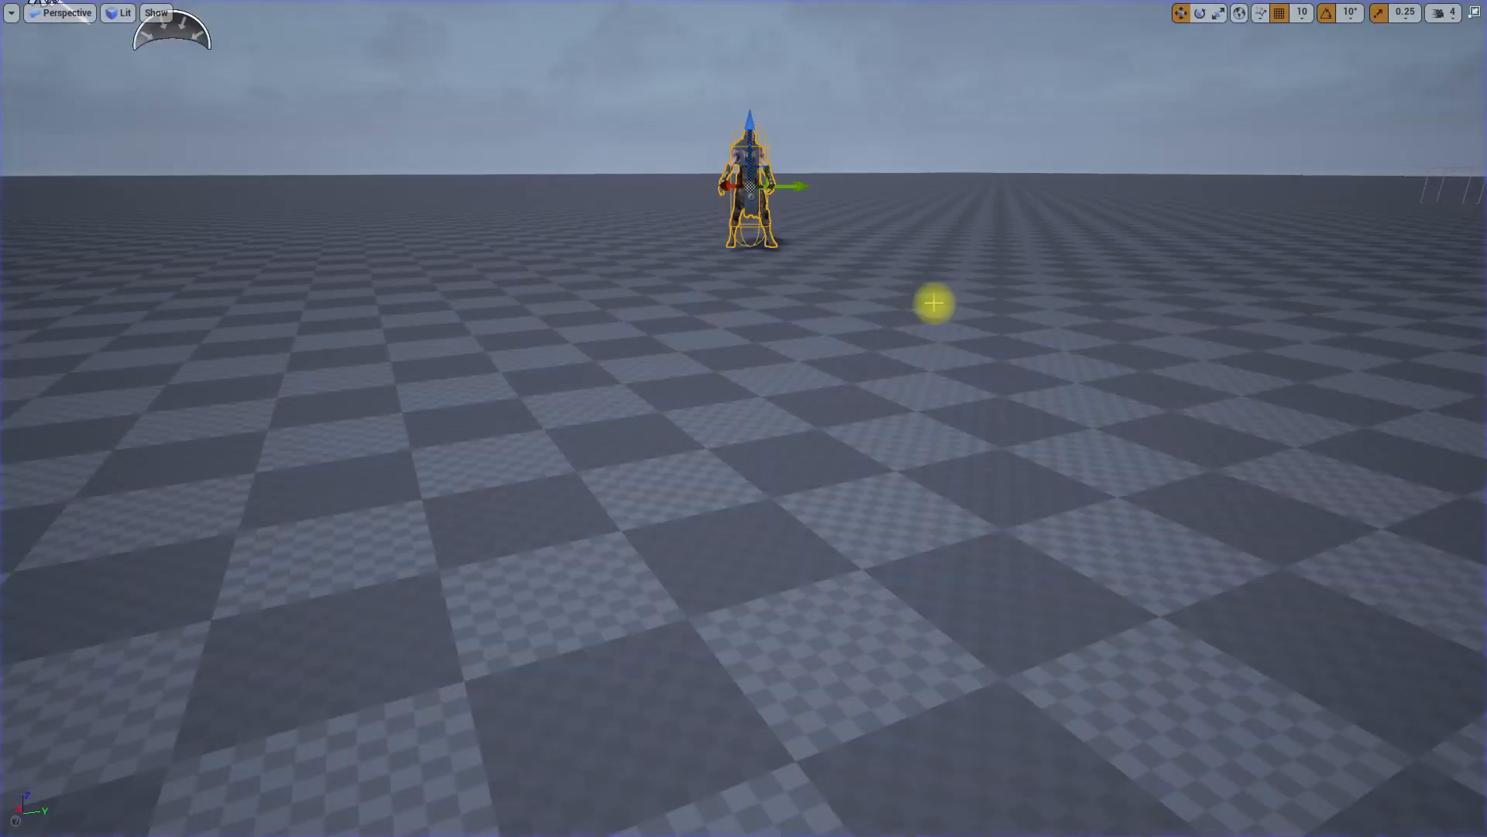
{"action": "key", "text": "F11"}
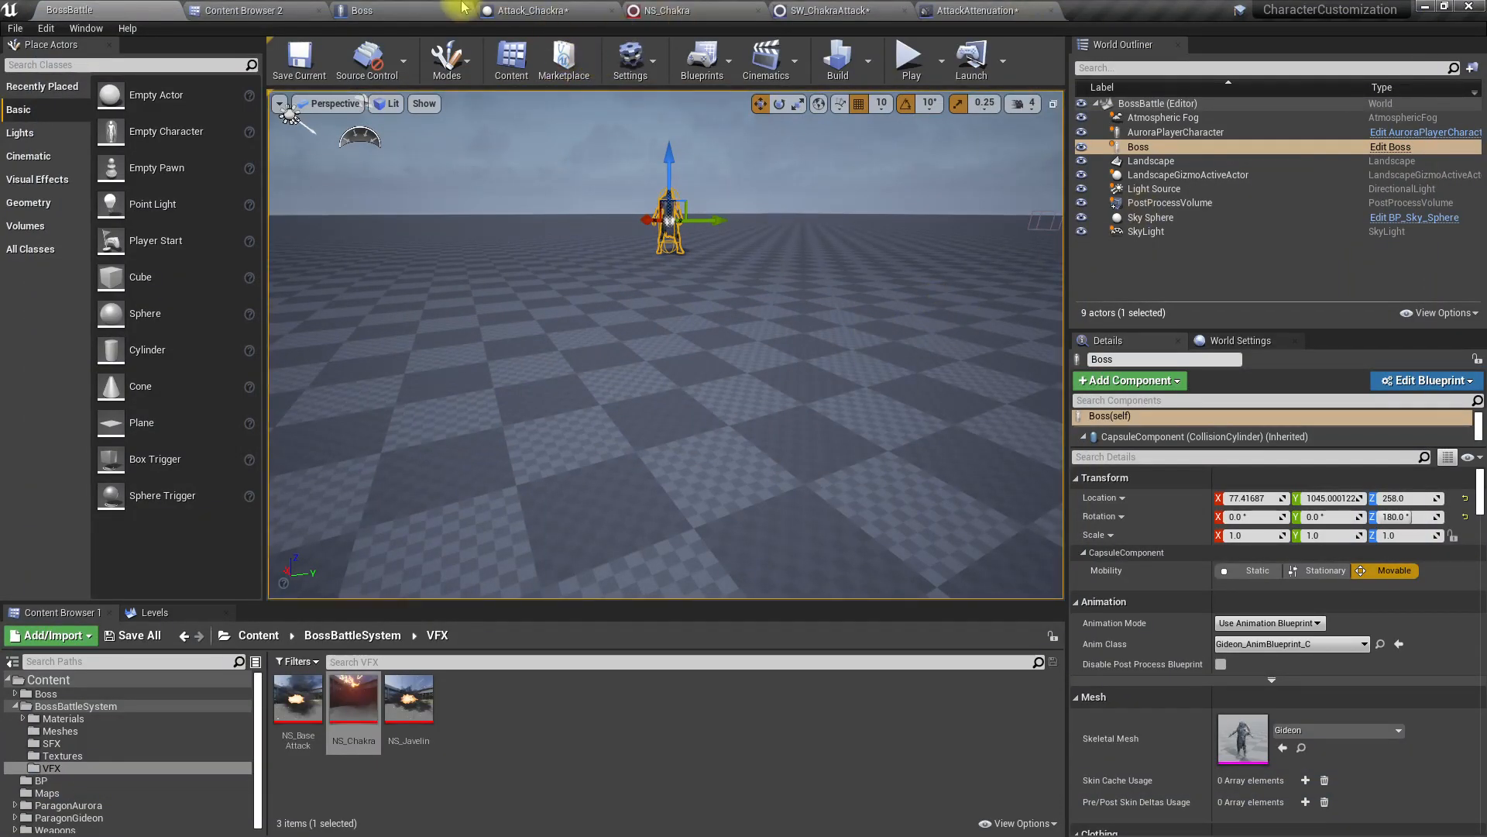
Step: In Attack_Chackra's event graph, move the last Move Component To node and its Vfx Component input away from the Fade Out node
{"action": "left_click", "coordinate": [376, 16]}
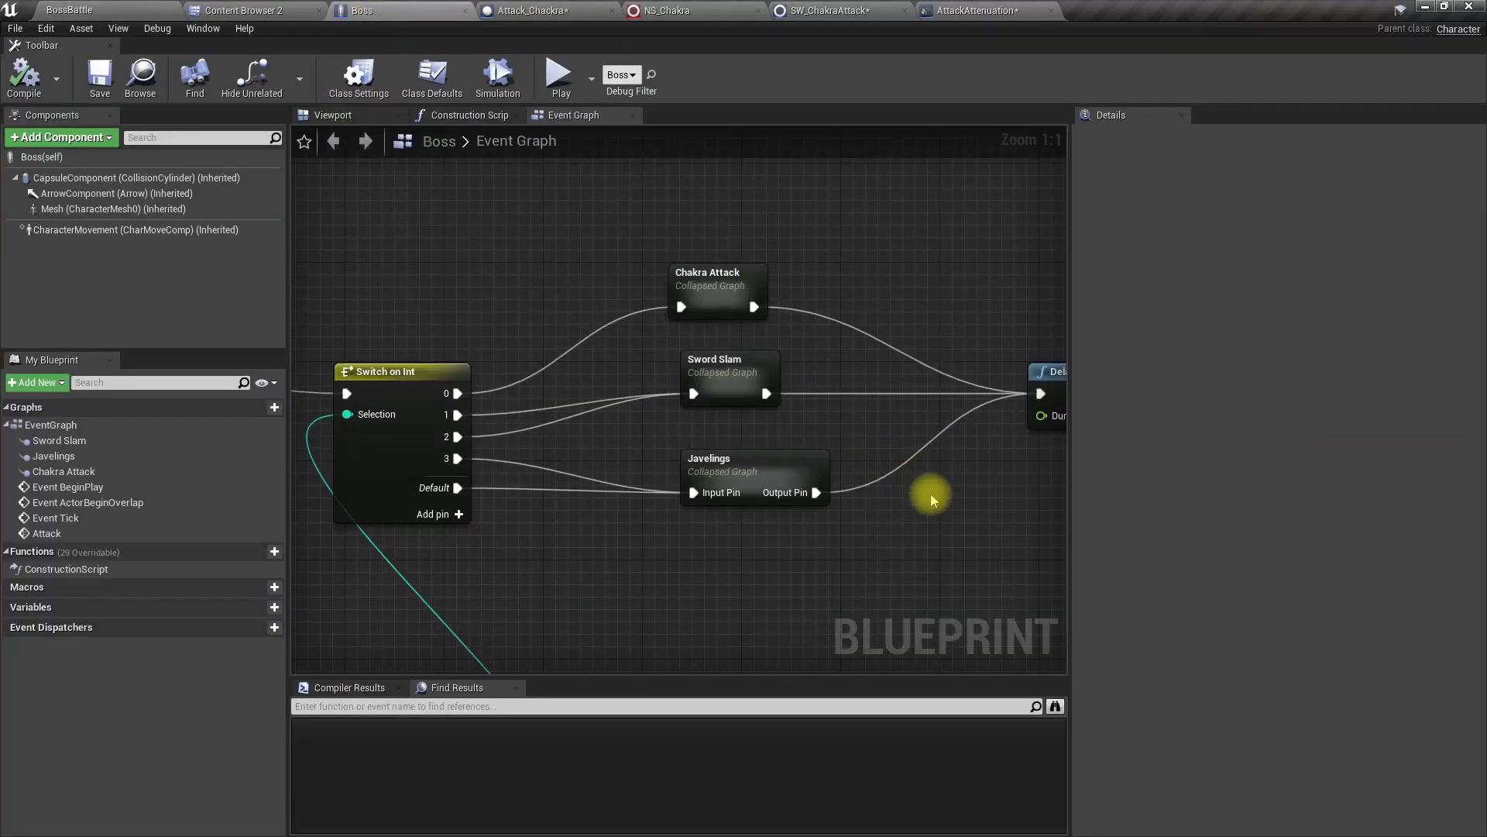
{"action": "left_click", "coordinate": [573, 8]}
{"action": "right_click_drag", "start_coordinate": [782, 365], "coordinate": [484, 339]}
{"action": "scroll", "coordinate": [620, 344], "scroll_direction": "down", "scroll_amount": 2}
{"action": "right_click_drag", "start_coordinate": [850, 411], "coordinate": [32, 381]}
{"action": "right_click_drag", "start_coordinate": [944, 403], "coordinate": [438, 412]}
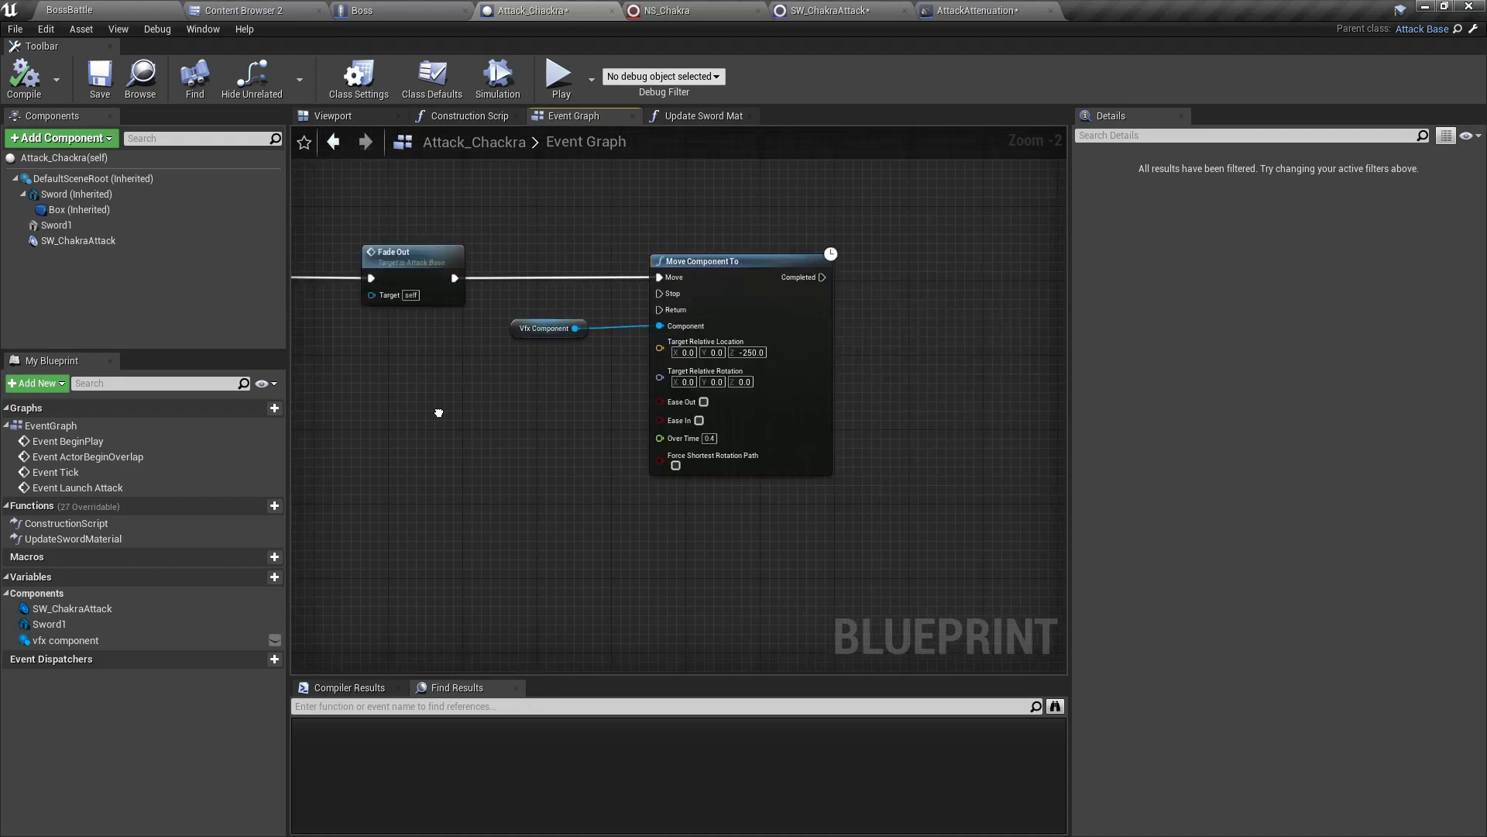
{"action": "left_click_drag", "start_coordinate": [579, 218], "coordinate": [793, 417]}
{"action": "left_click_drag", "start_coordinate": [739, 264], "coordinate": [922, 268]}
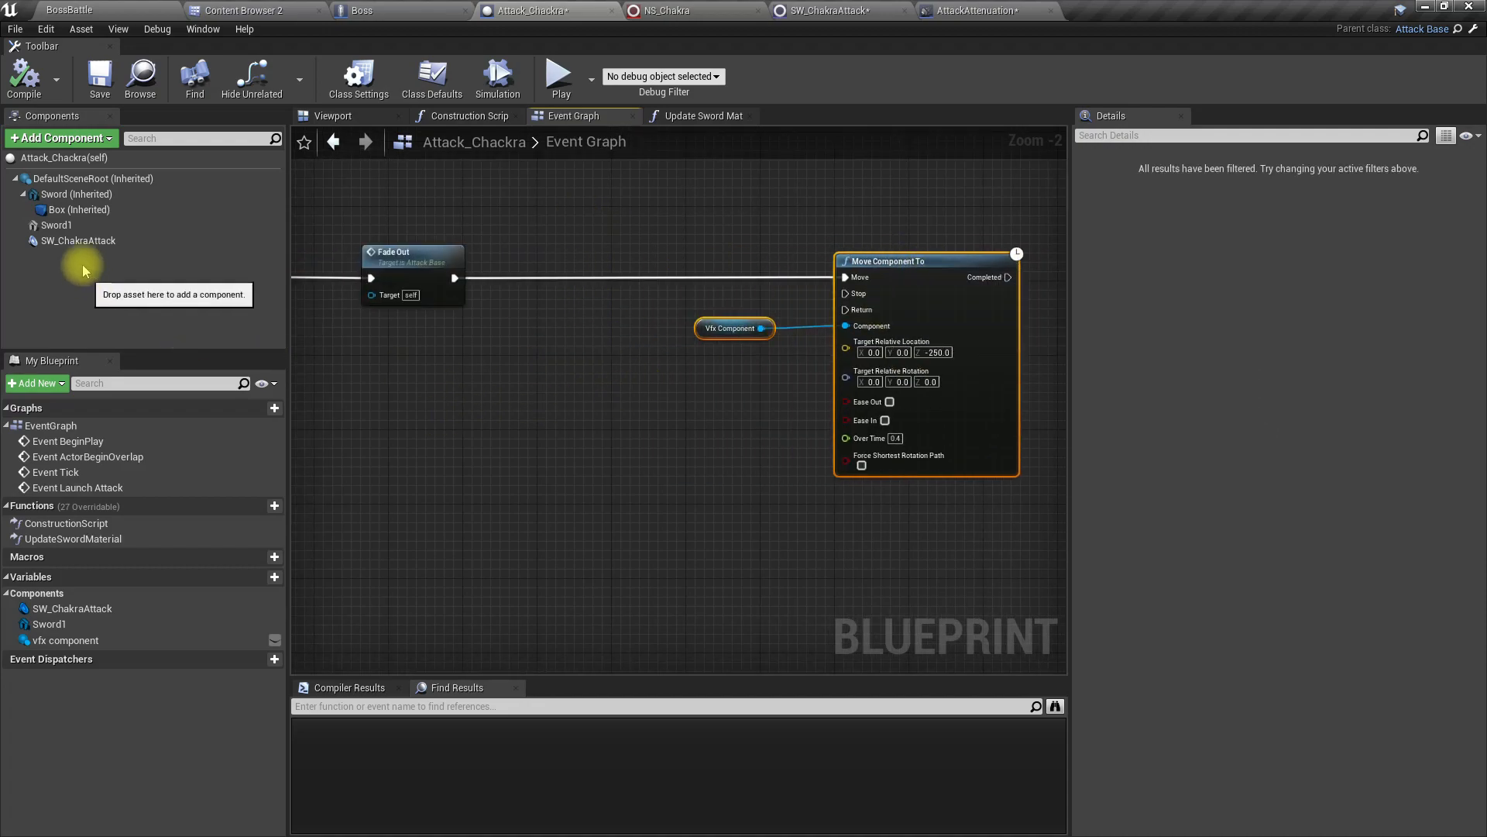
Step: Wire an audio Fade Out node for SW_ChakraAttack between the existing Fade Out and Move Component To, with a Fade Out Duration of 1.0
{"action": "left_click", "coordinate": [77, 240]}
{"action": "left_click_drag", "start_coordinate": [437, 355], "coordinate": [624, 304]}
{"action": "type", "text": "fade out"}
{"action": "key", "text": "Return"}
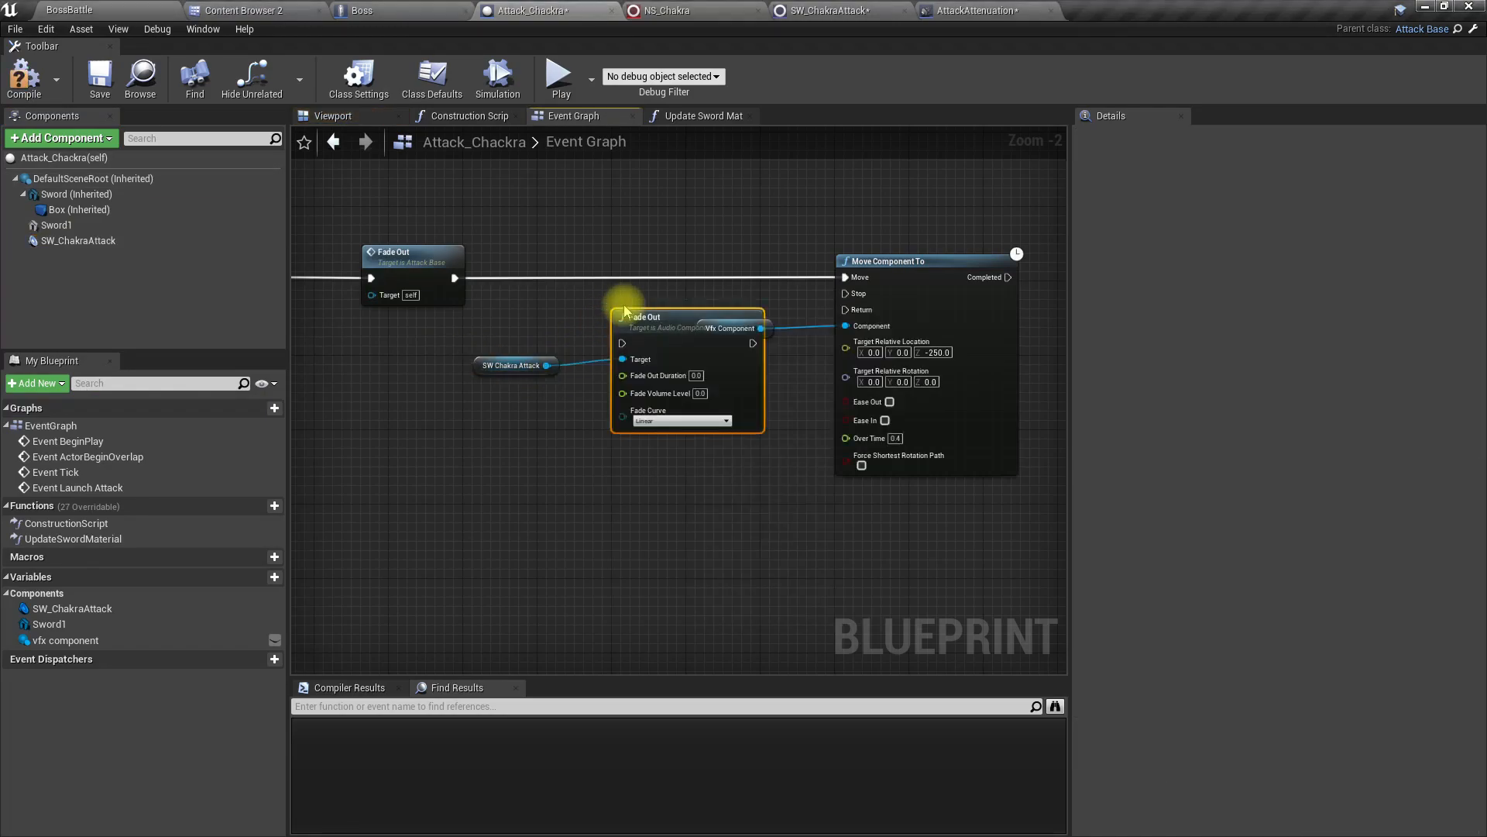
{"action": "left_click_drag", "start_coordinate": [629, 318], "coordinate": [628, 253]}
{"action": "left_click_drag", "start_coordinate": [748, 278], "coordinate": [845, 277]}
{"action": "left_click_drag", "start_coordinate": [575, 278], "coordinate": [453, 281]}
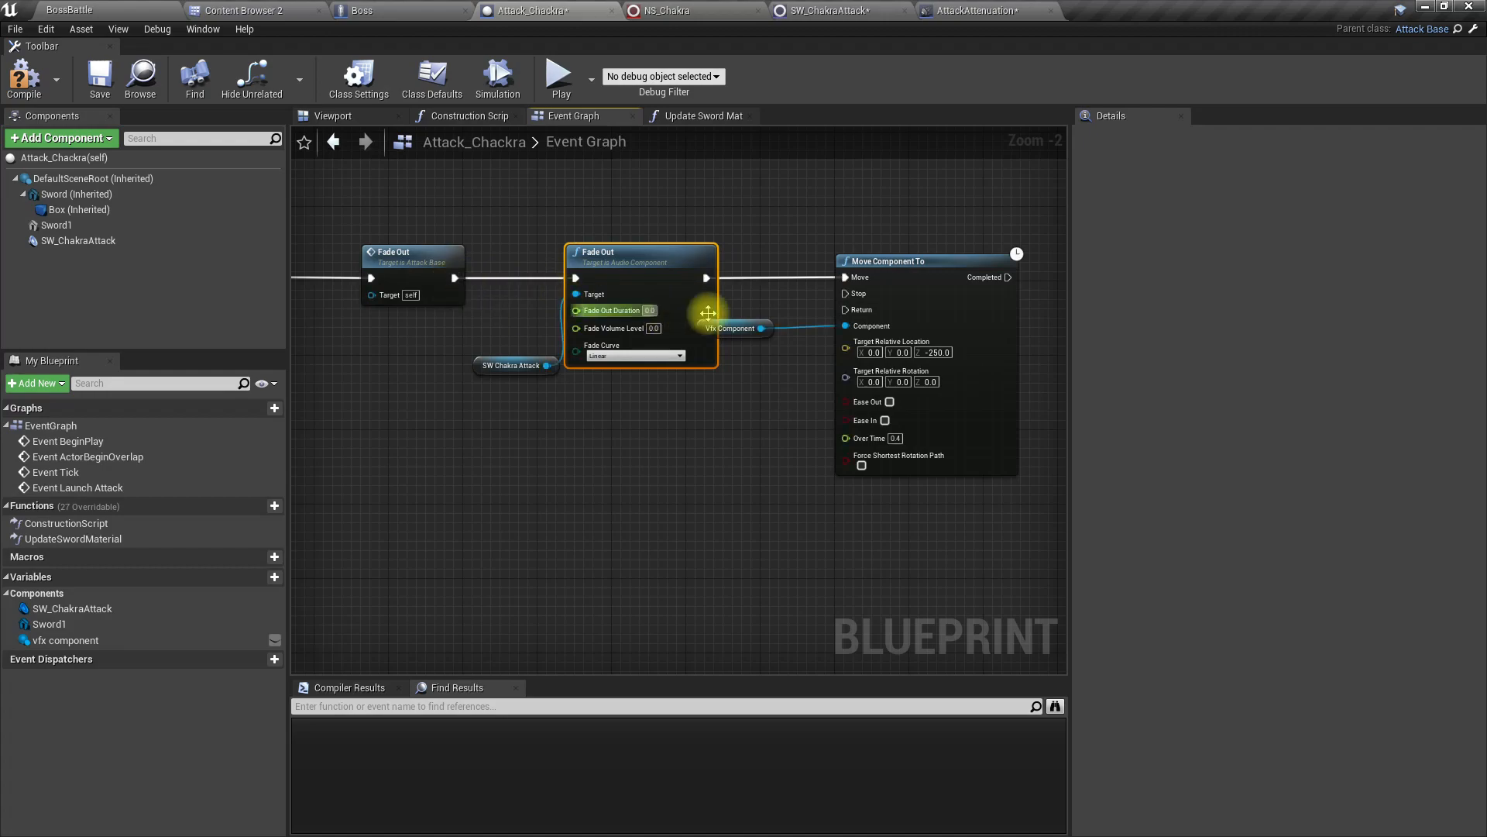
{"action": "scroll", "coordinate": [634, 354], "scroll_direction": "up", "scroll_amount": 2}
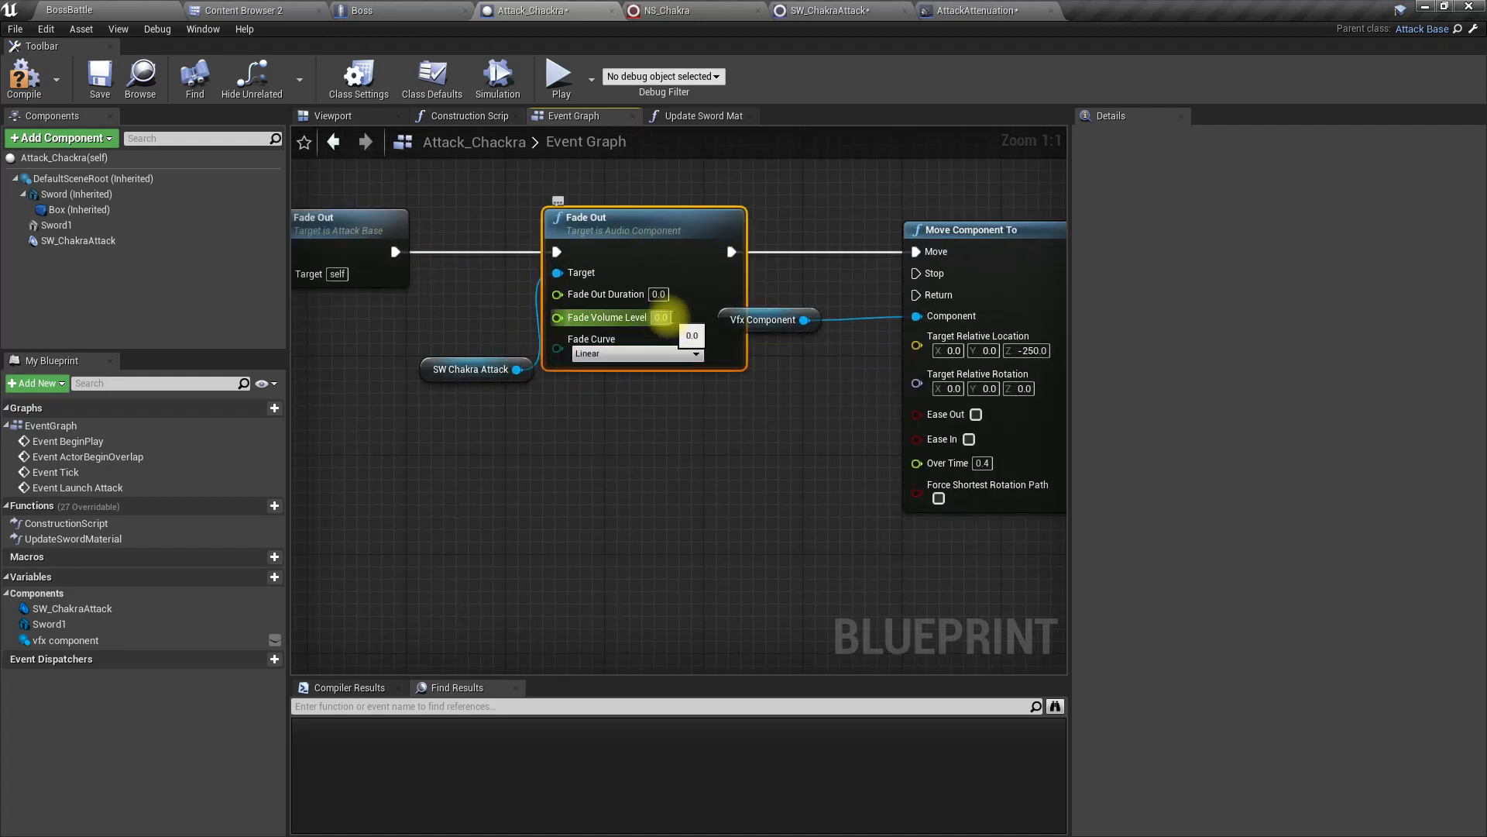
{"action": "left_click", "coordinate": [658, 295]}
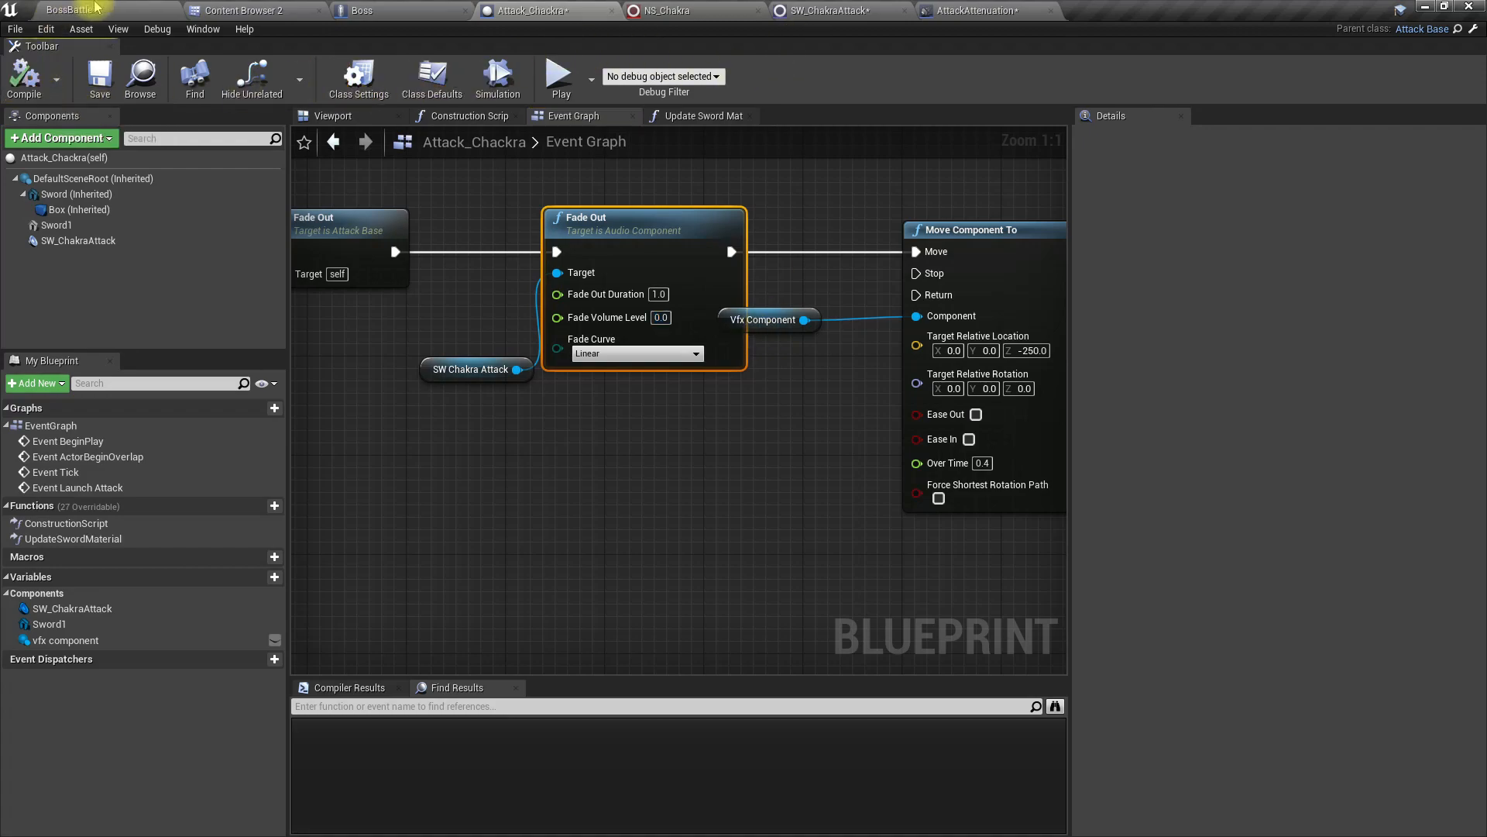
Step: Play-test the BossBattle level full screen, running and jumping around the boss to check the chakra sound's fade-out
{"action": "left_click", "coordinate": [74, 10]}
{"action": "key", "text": "F11"}
{"action": "key", "text": "alt+p"}
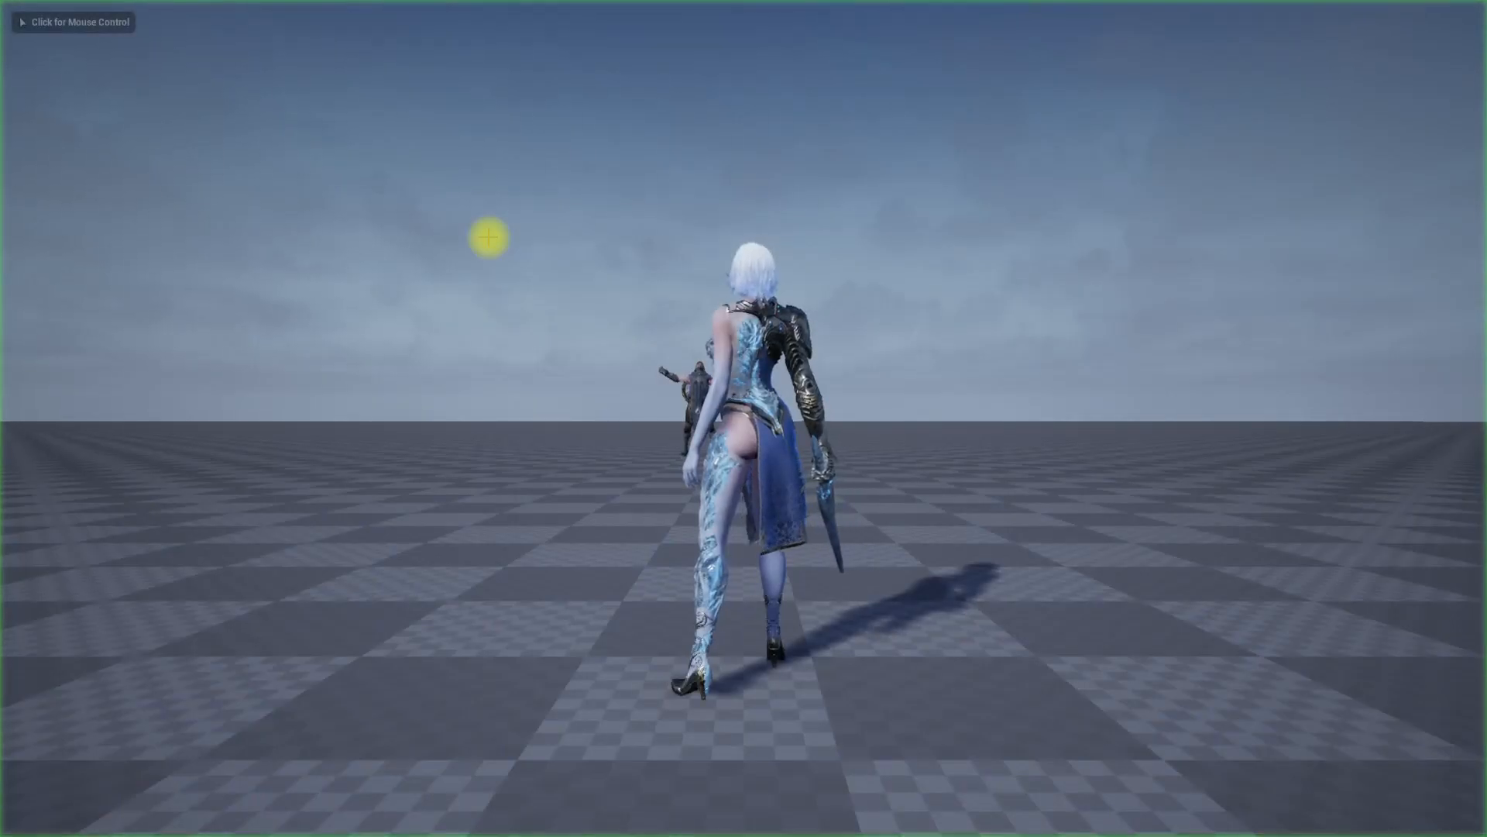
{"action": "left_click", "coordinate": [489, 237]}
{"action": "key", "text": "w"}
{"action": "key", "text": "d"}
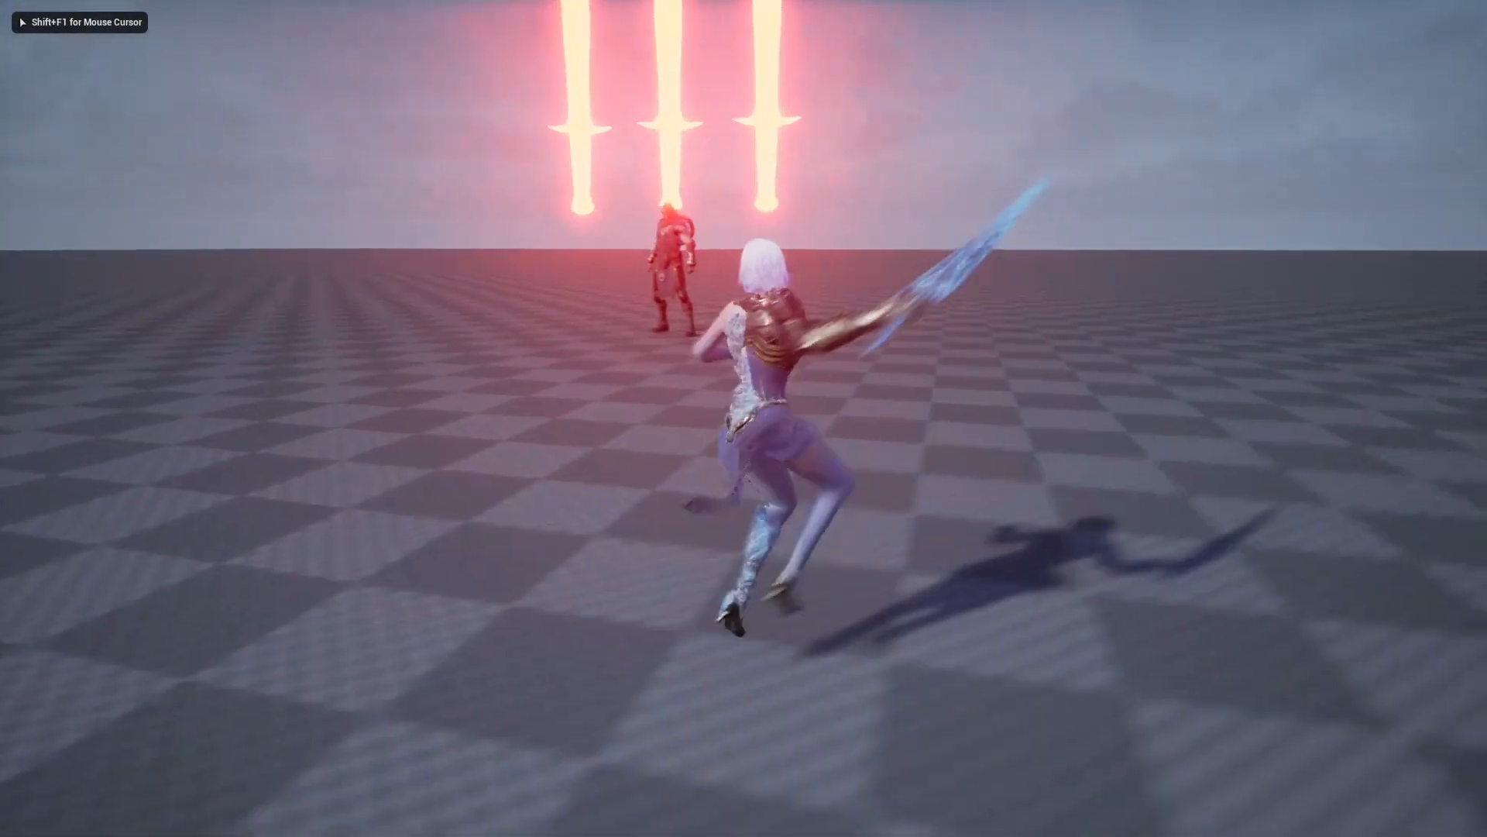
{"action": "key", "text": "space"}
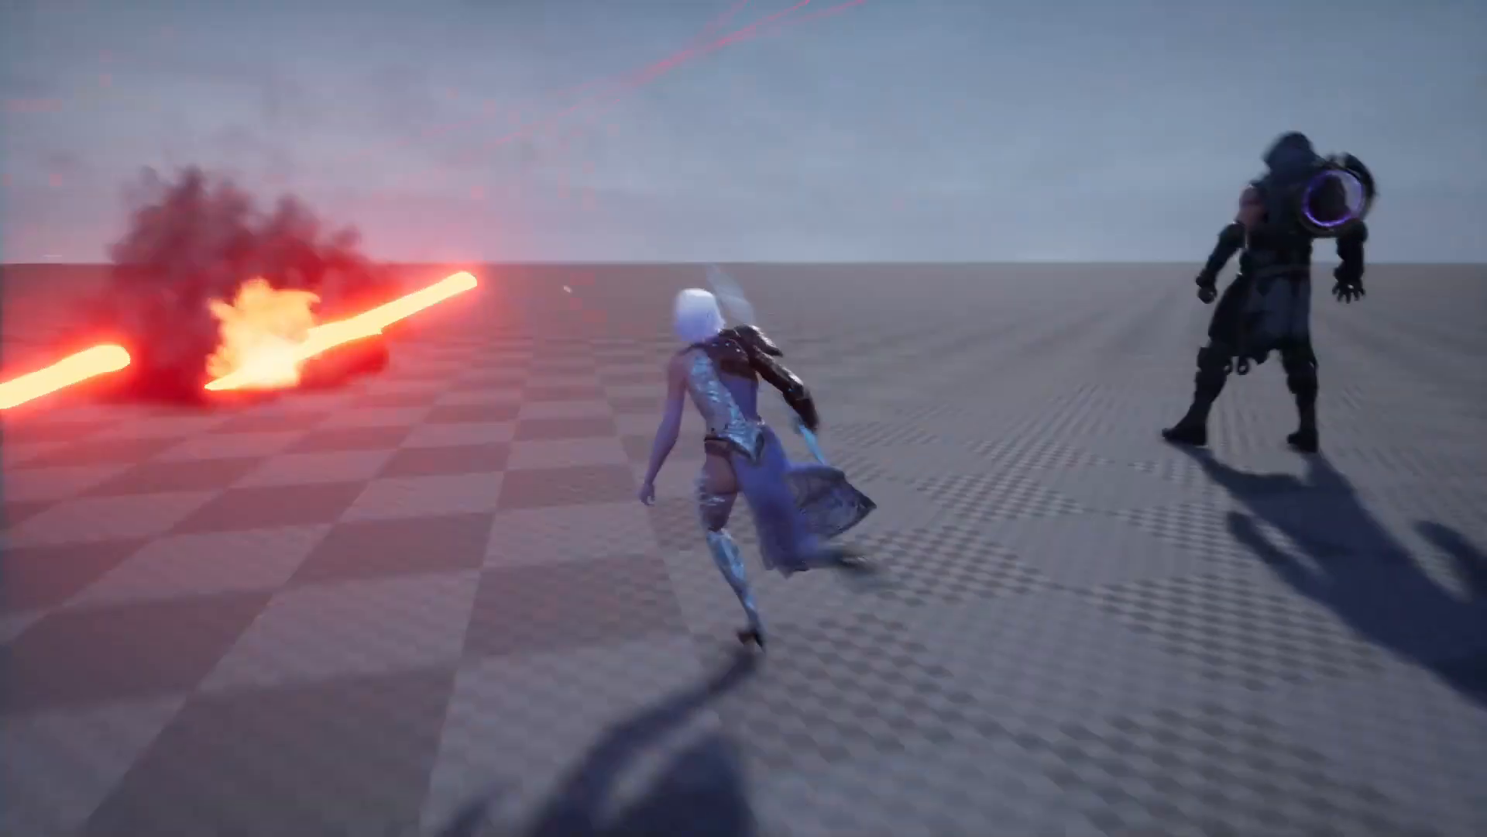
{"action": "key", "text": "w"}
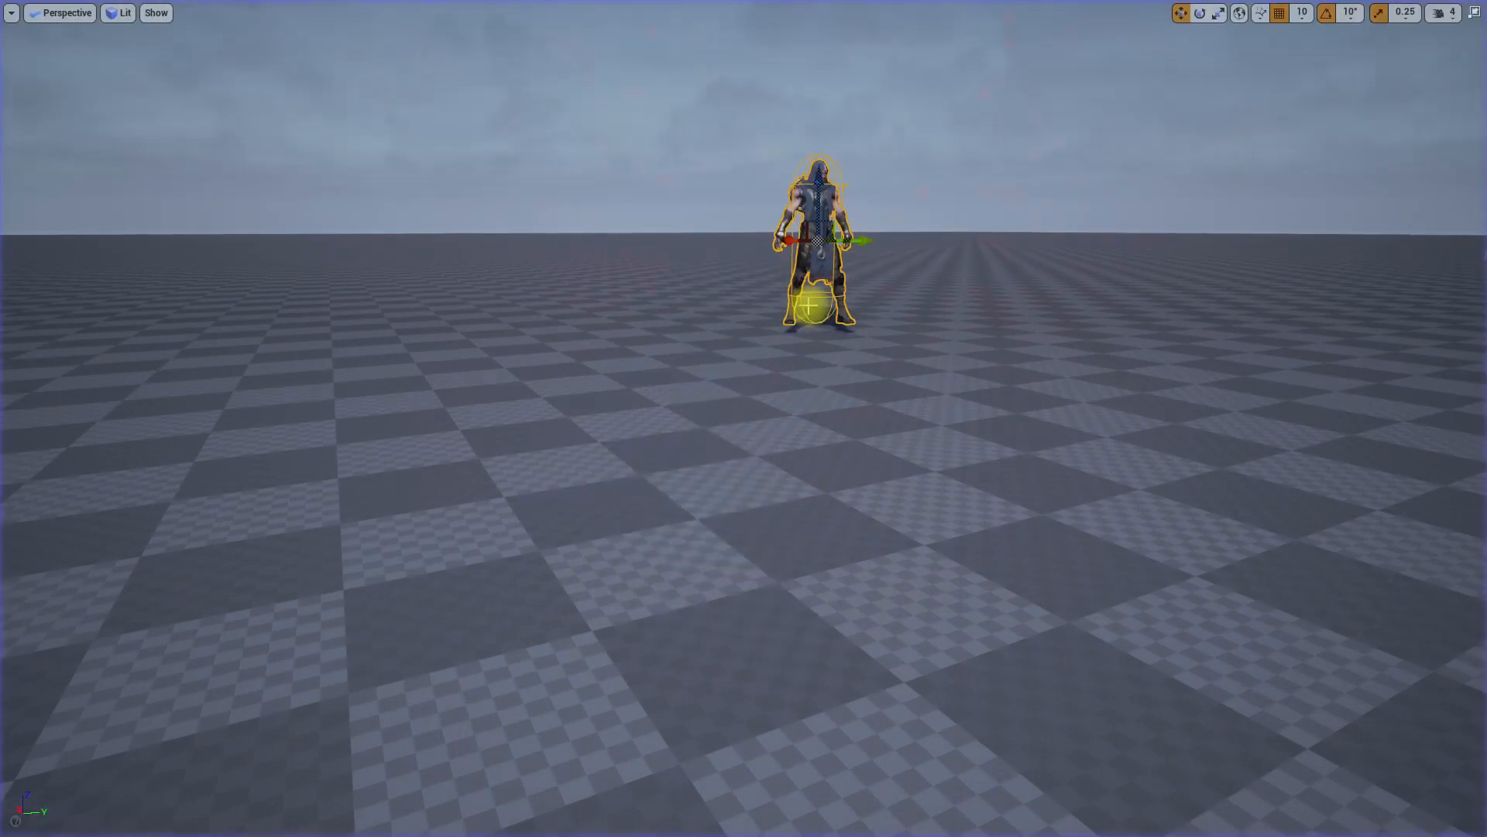
{"action": "key", "text": "F11"}
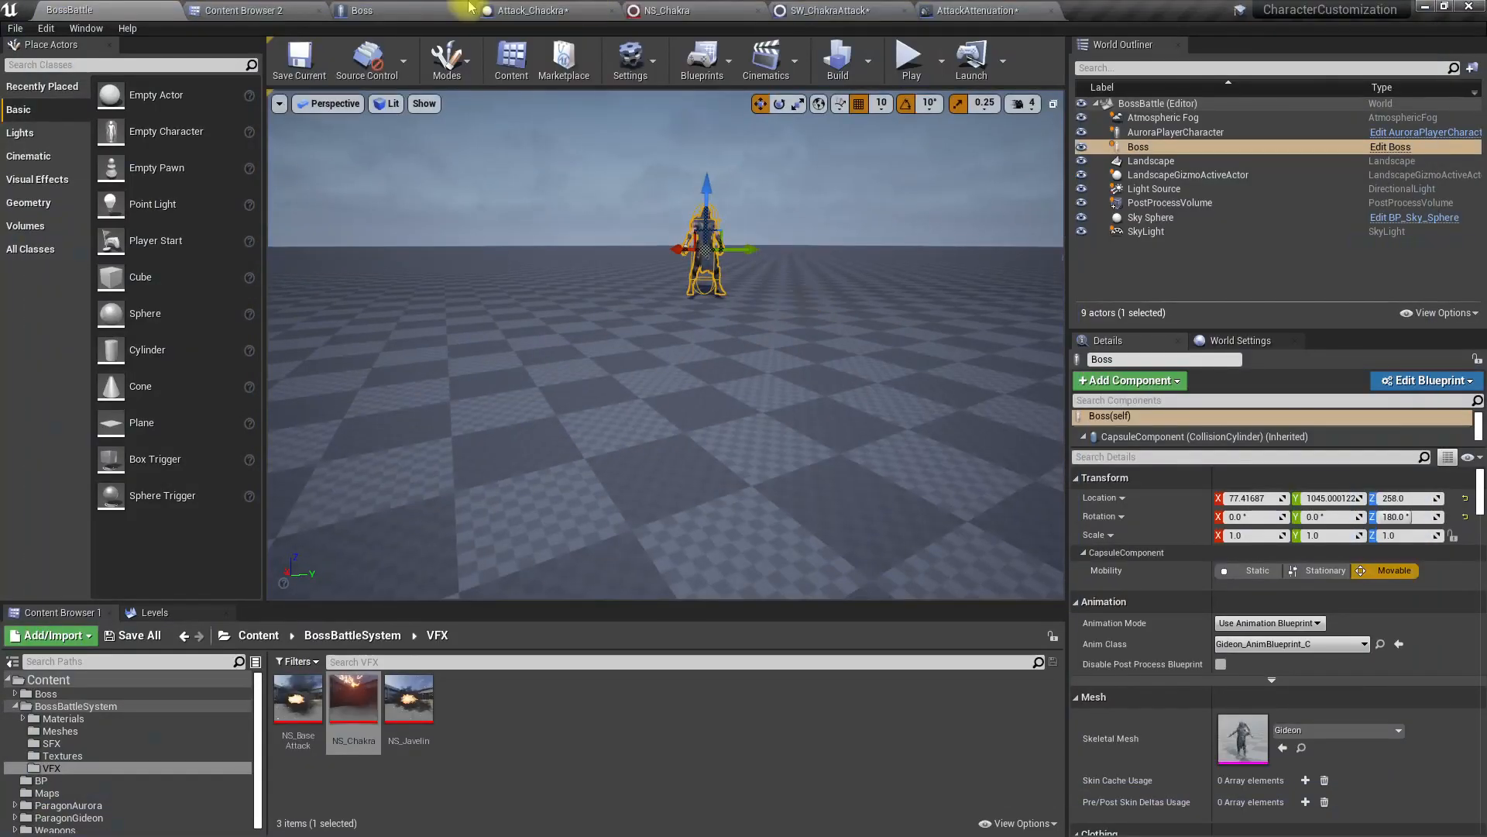
Step: In Attack_Chackra's event graph, set the Target Relative Location Z of the last Move Component To to -450.0 and save the changes
{"action": "left_click", "coordinate": [527, 9]}
{"action": "right_click_drag", "start_coordinate": [731, 265], "coordinate": [658, 388]}
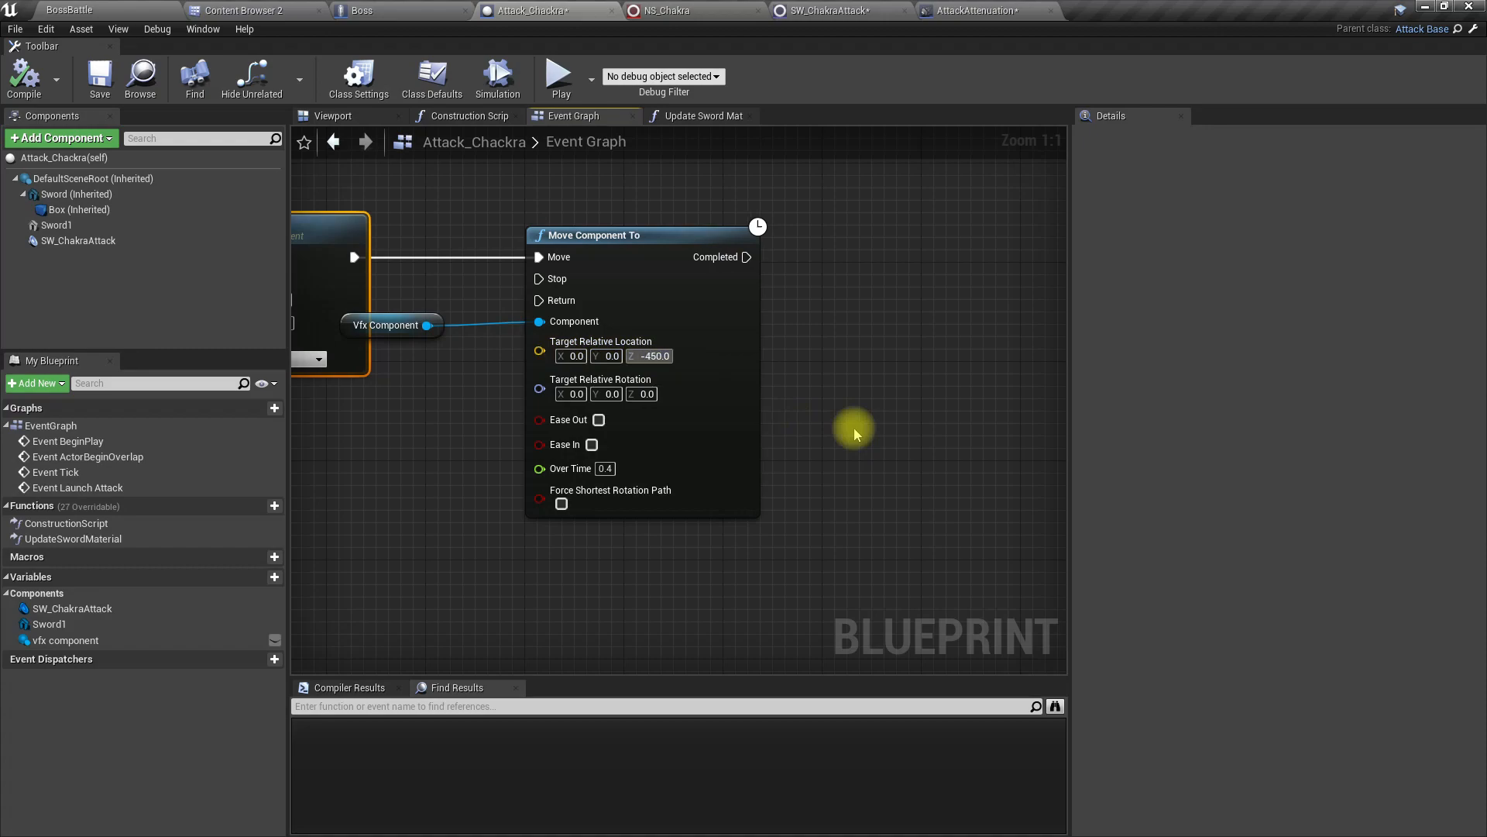
Step: Play-test BossBattle full screen again, dodging the boss's sword attacks to check the lowered effect position and the sounds, and end the session
{"action": "left_click", "coordinate": [69, 9]}
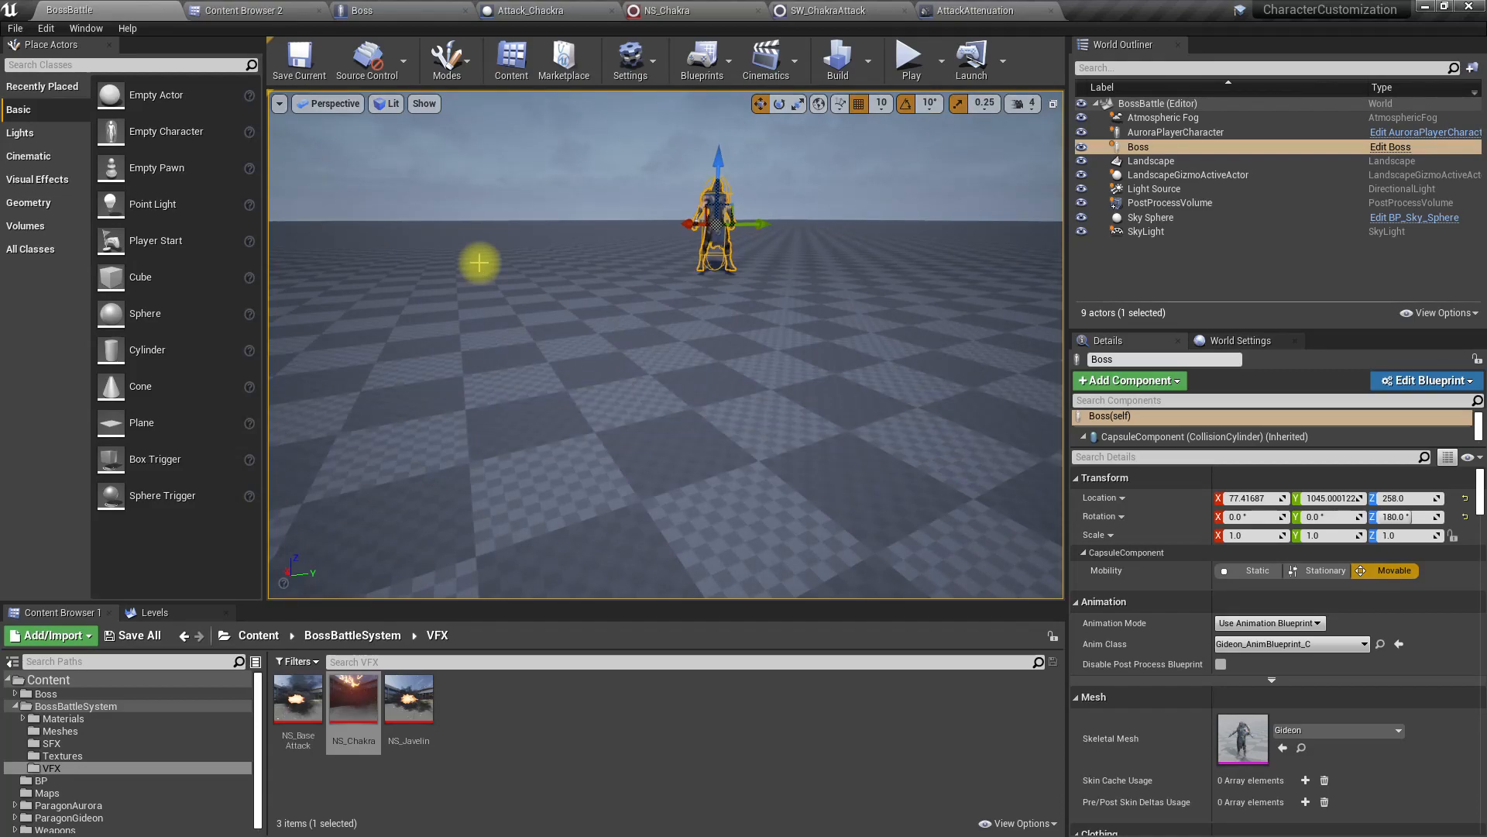
{"action": "mouse_move", "coordinate": [465, 263]}
{"action": "right_mouse_down"}
{"action": "mouse_move", "coordinate": [464, 278]}
{"action": "mouse_move", "coordinate": [465, 263]}
{"action": "right_mouse_up"}
{"action": "key", "text": "F11"}
{"action": "key", "text": "alt+p"}
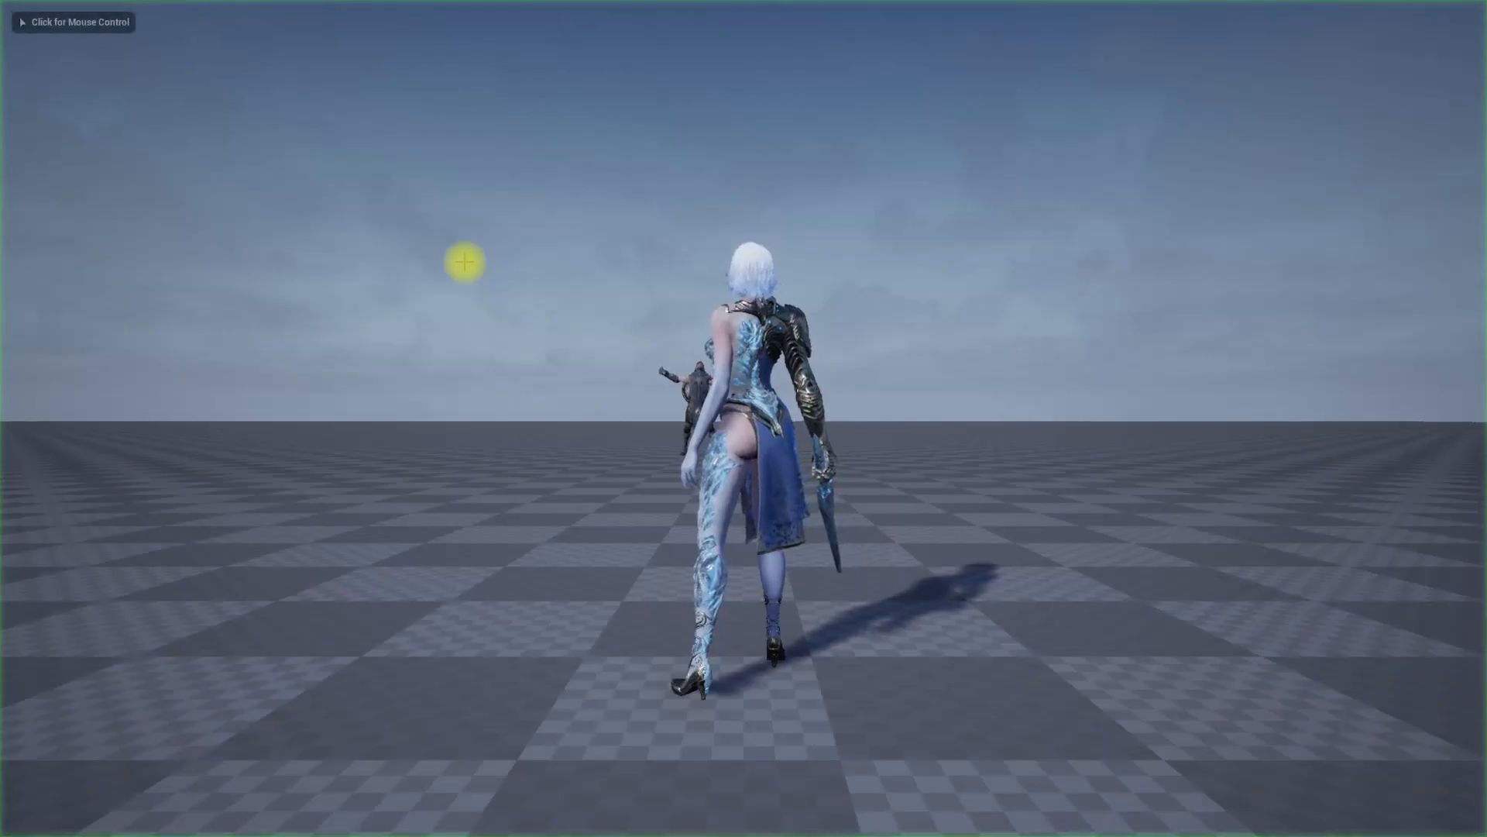
{"action": "left_click", "coordinate": [465, 263]}
{"action": "key", "text": "d"}
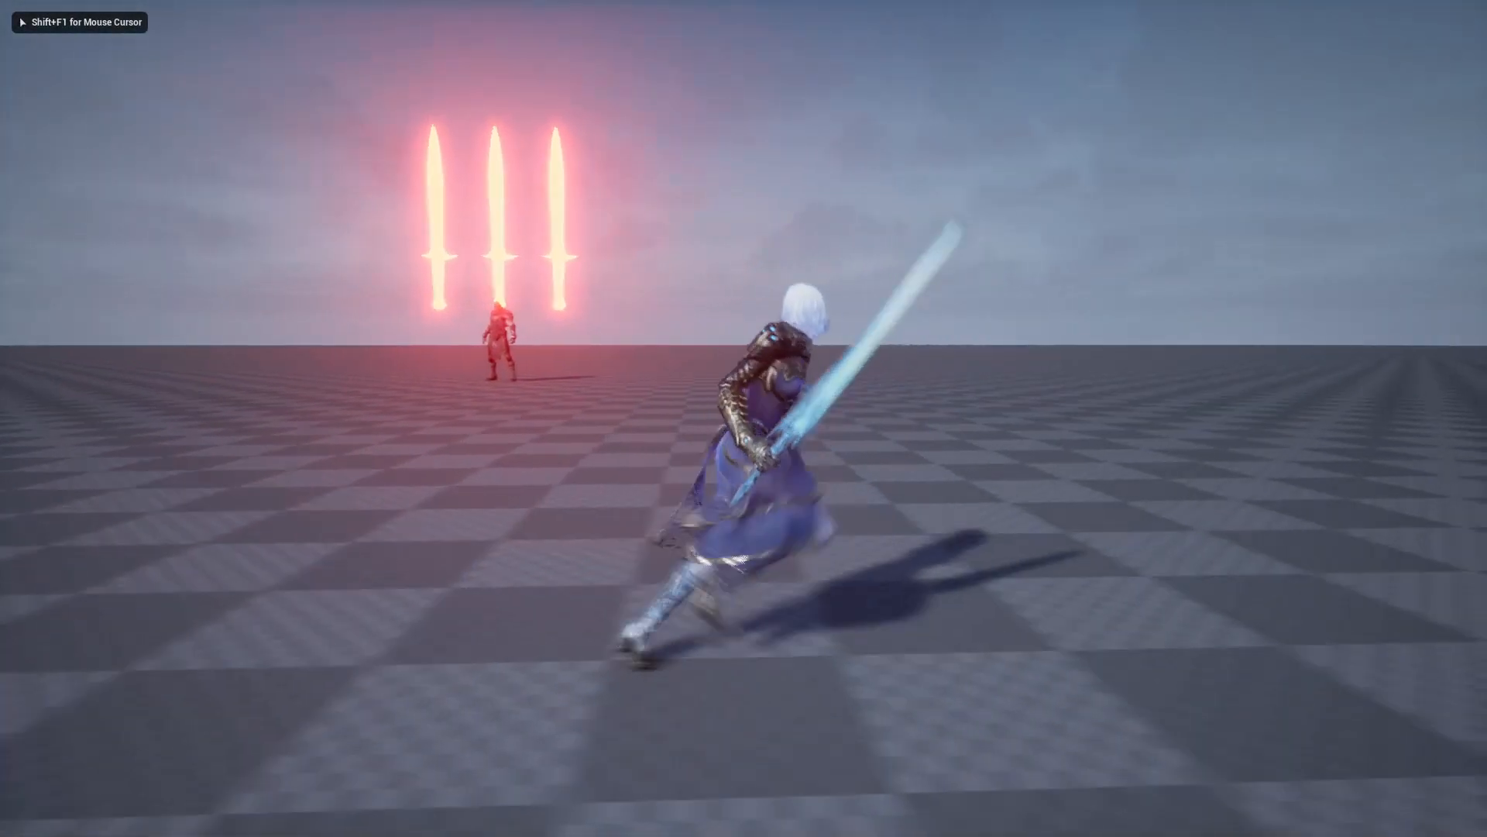
{"action": "key", "text": "w"}
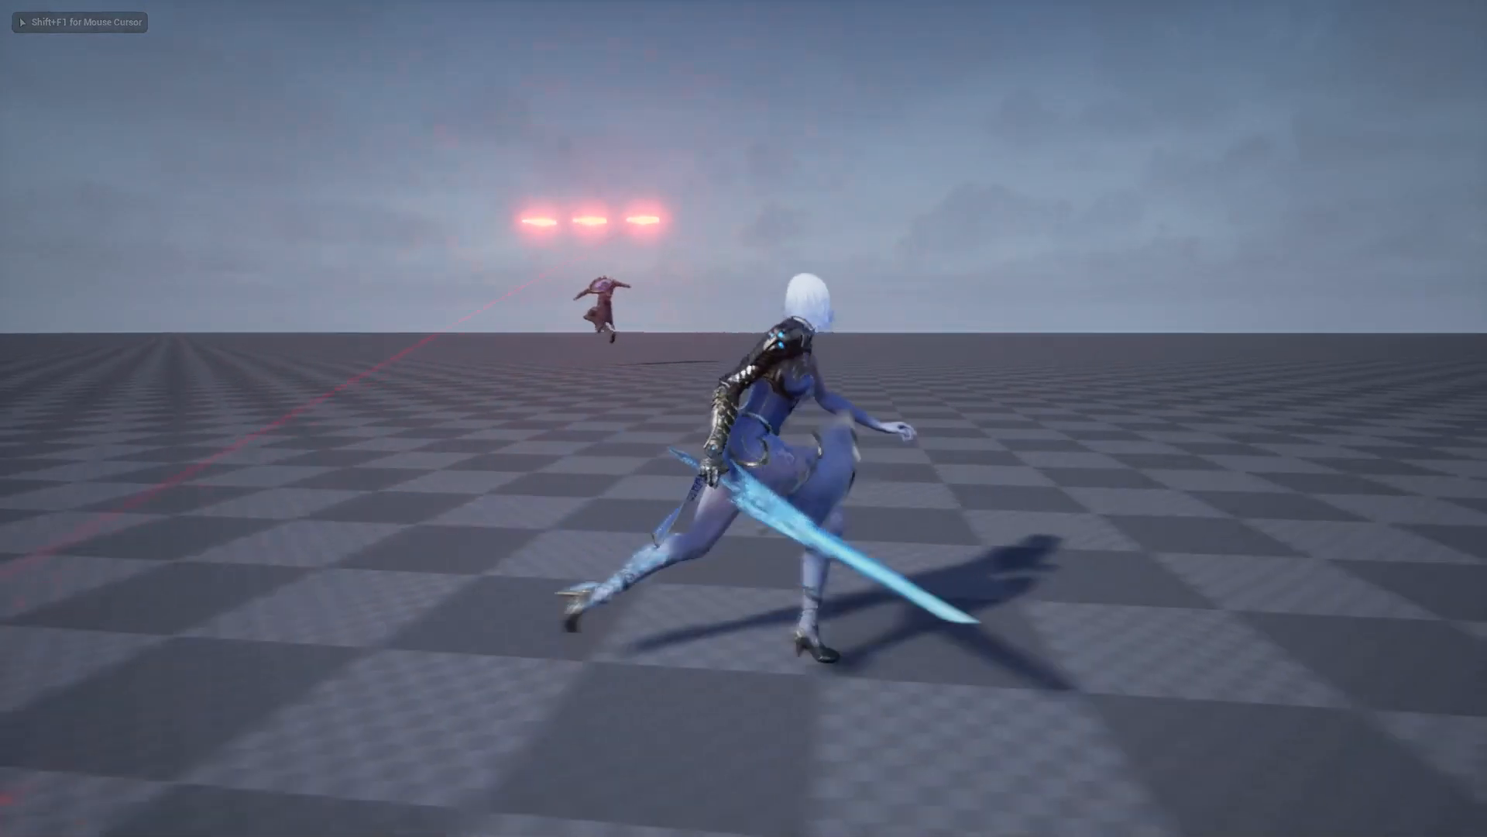
{"action": "key", "text": "d"}
{"action": "key", "text": "w"}
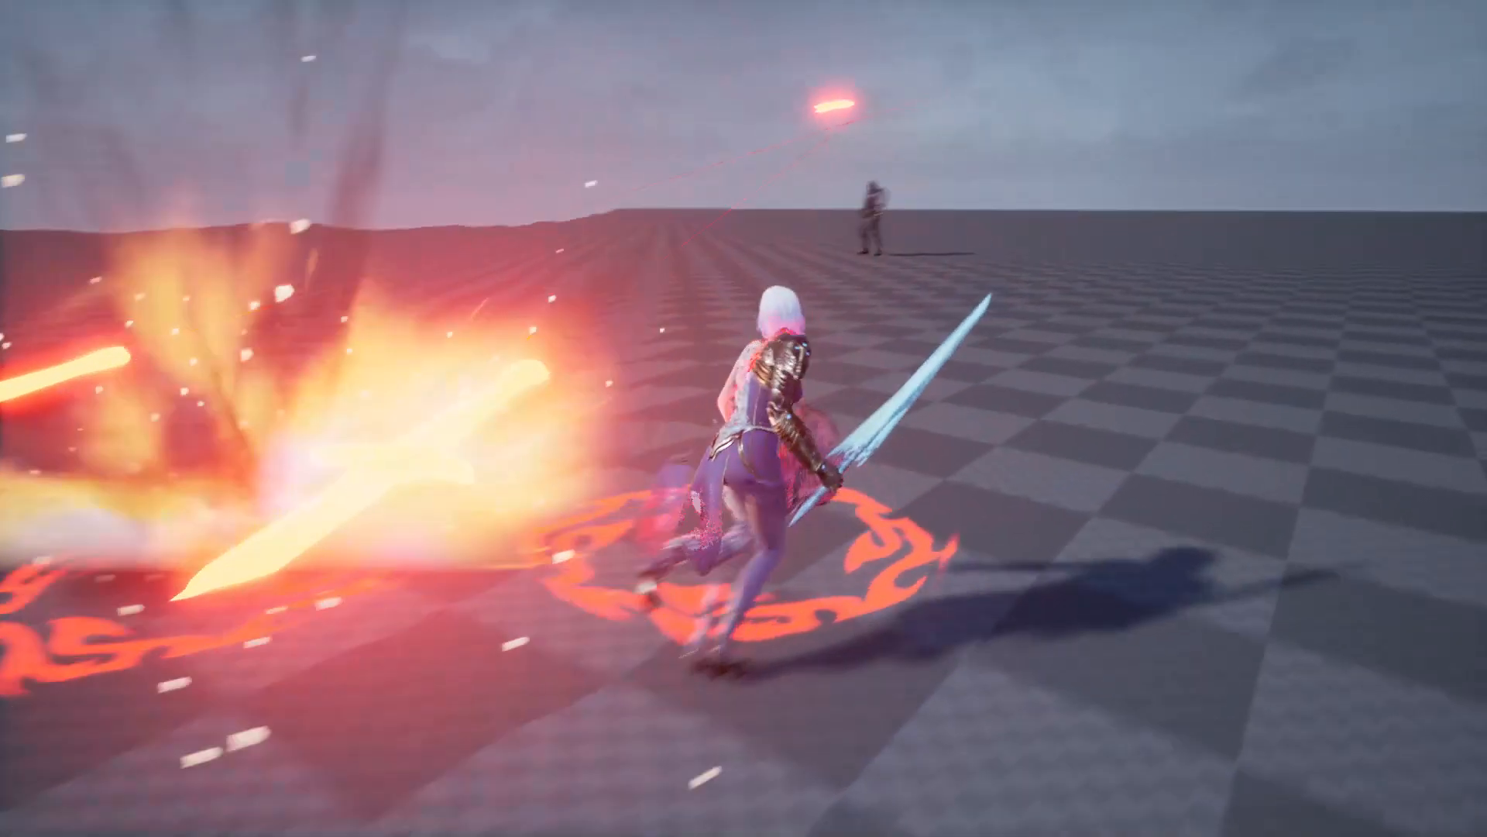
{"action": "key", "text": "space"}
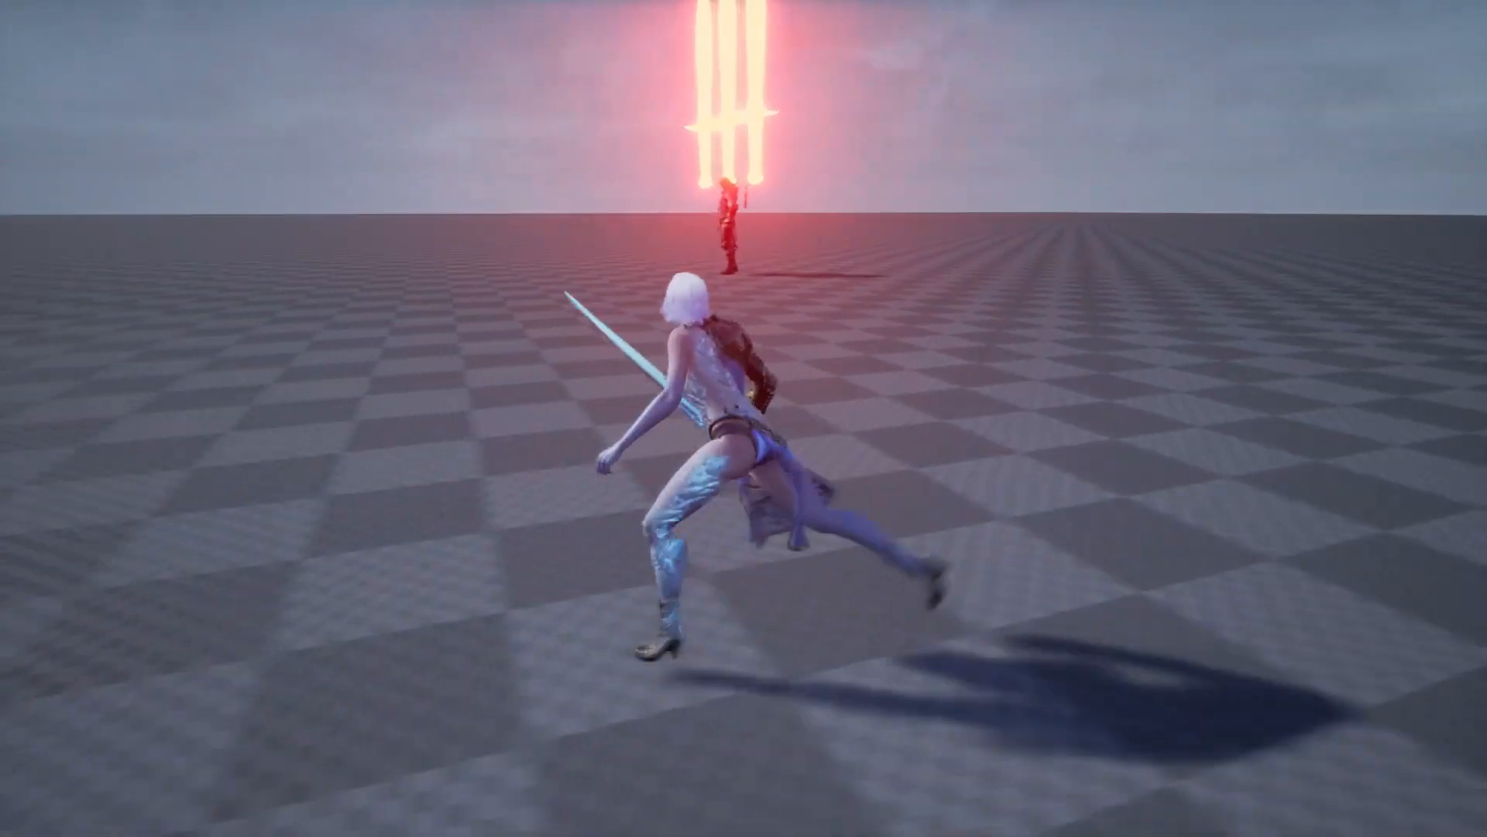
{"action": "key", "text": "space"}
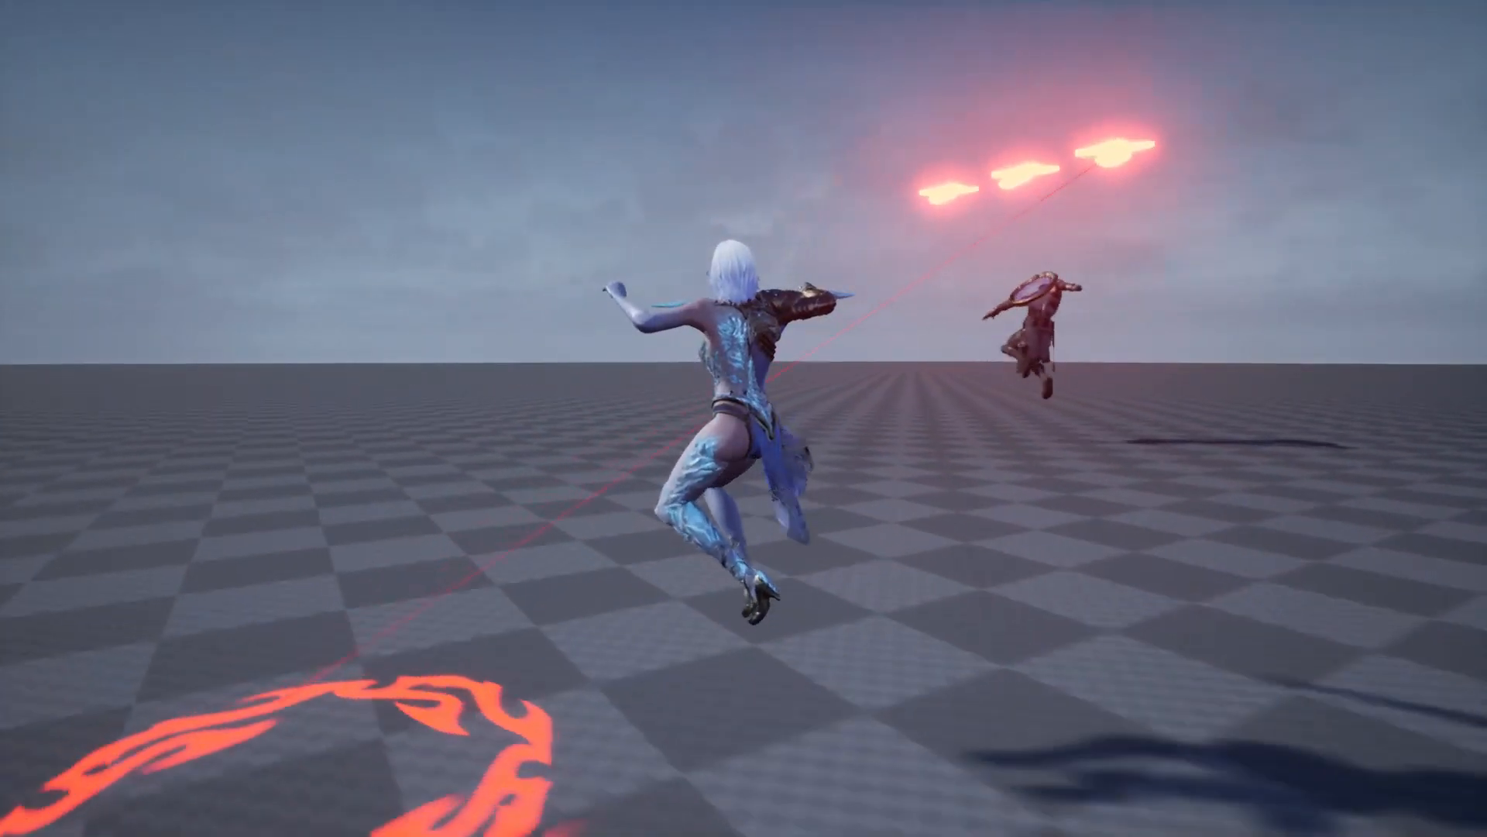
{"action": "key", "text": "space"}
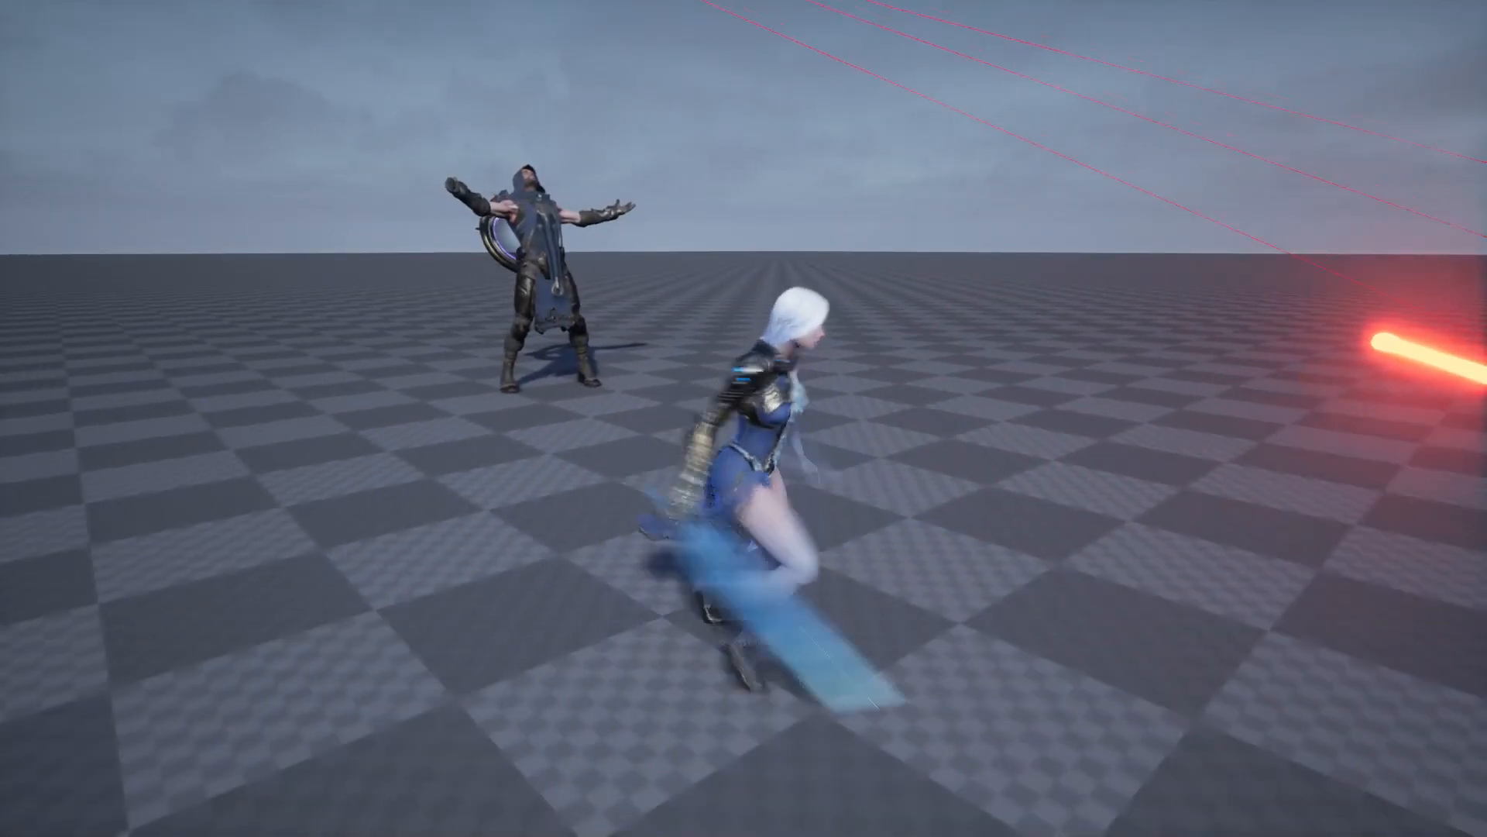
{"action": "key", "text": "s"}
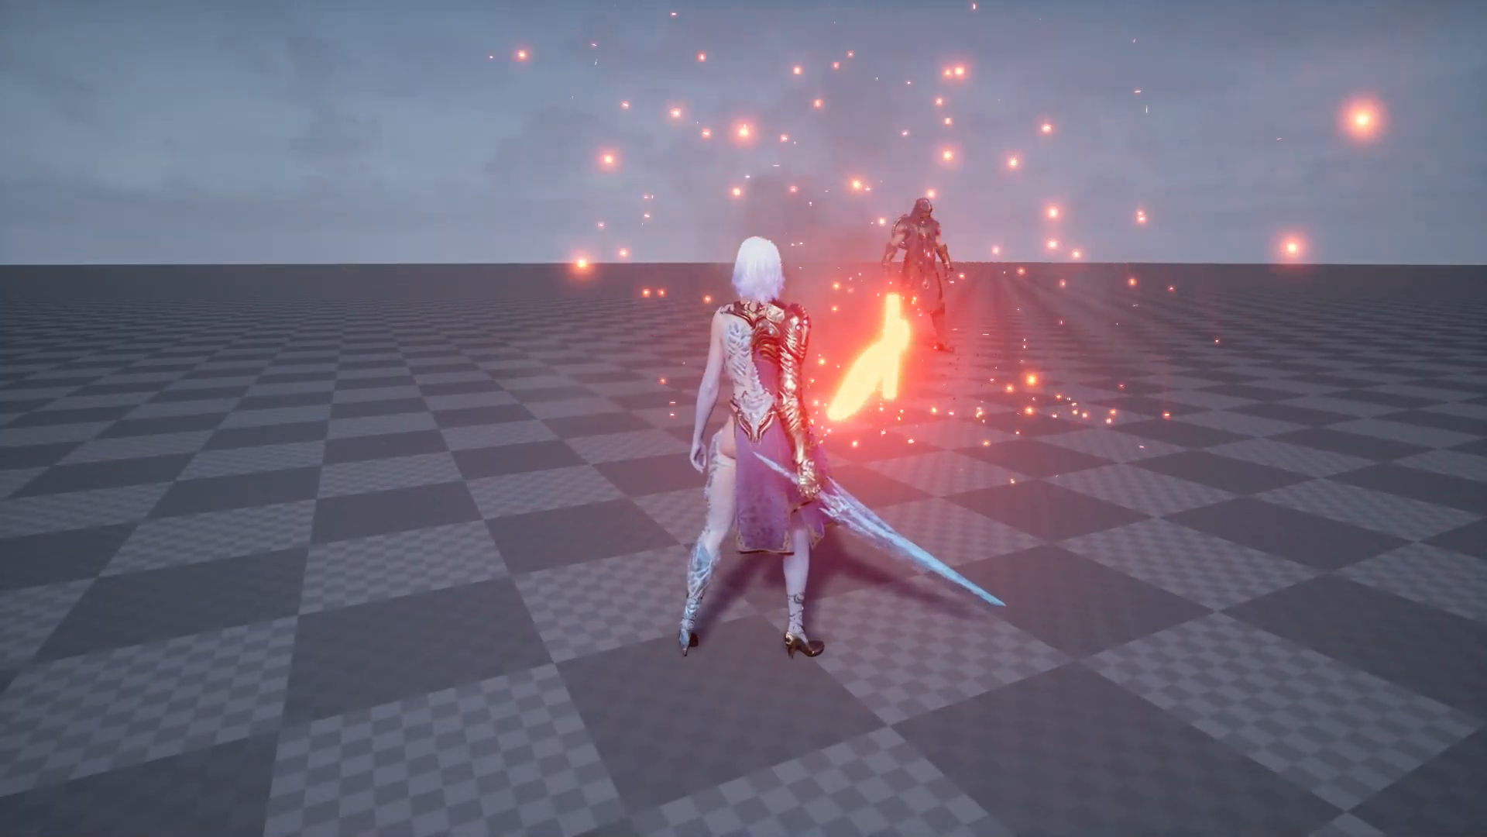
{"action": "key", "text": "Escape"}
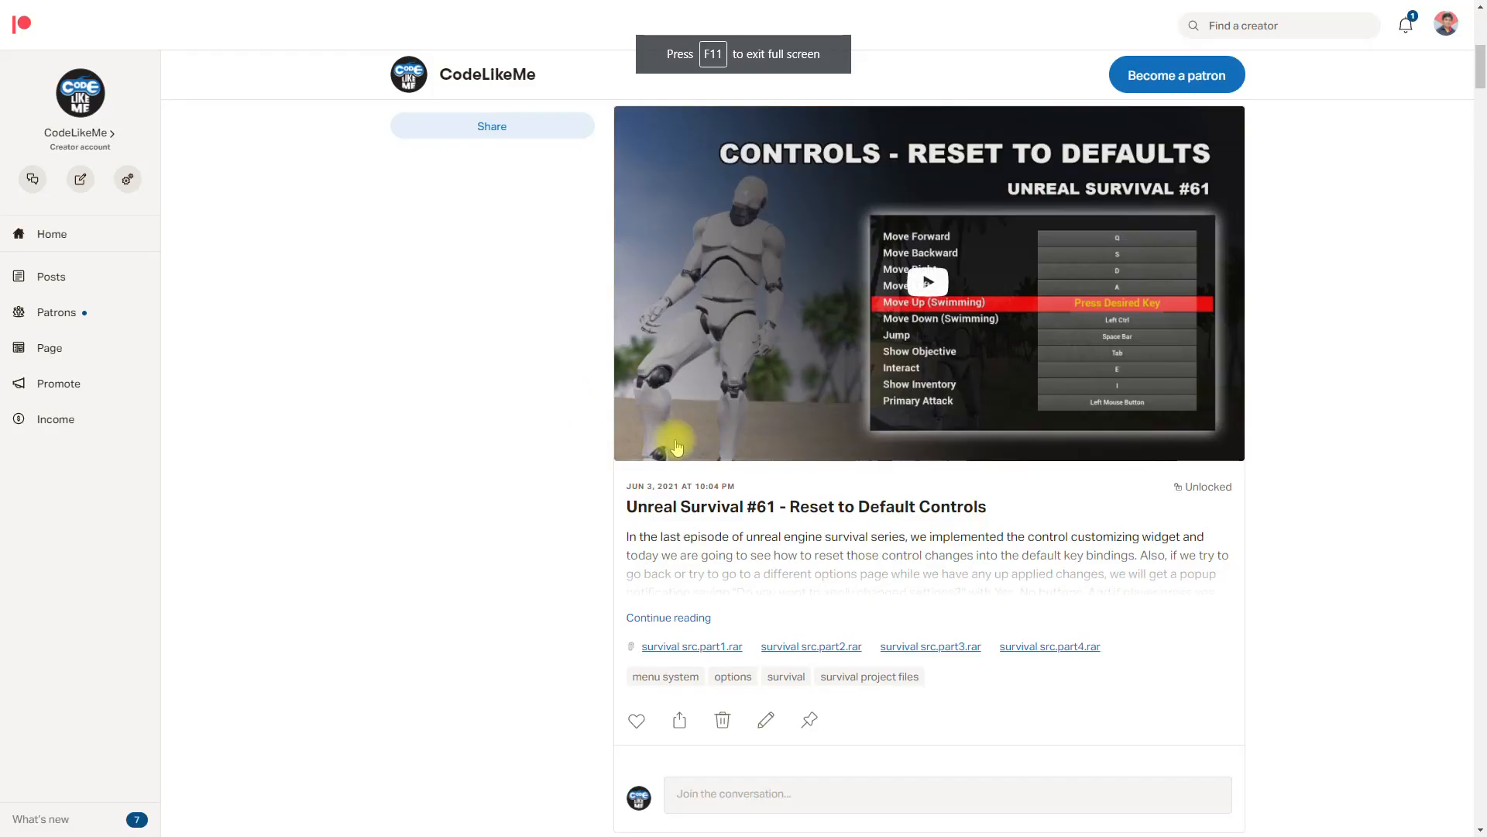
Step: Look through the Unreal project posts and their attached source files on the CodeLikeMe Patreon page
{"action": "scroll", "coordinate": [676, 447], "scroll_direction": "down", "scroll_amount": 15}
{"action": "scroll", "coordinate": [703, 480], "scroll_direction": "down", "scroll_amount": 15}
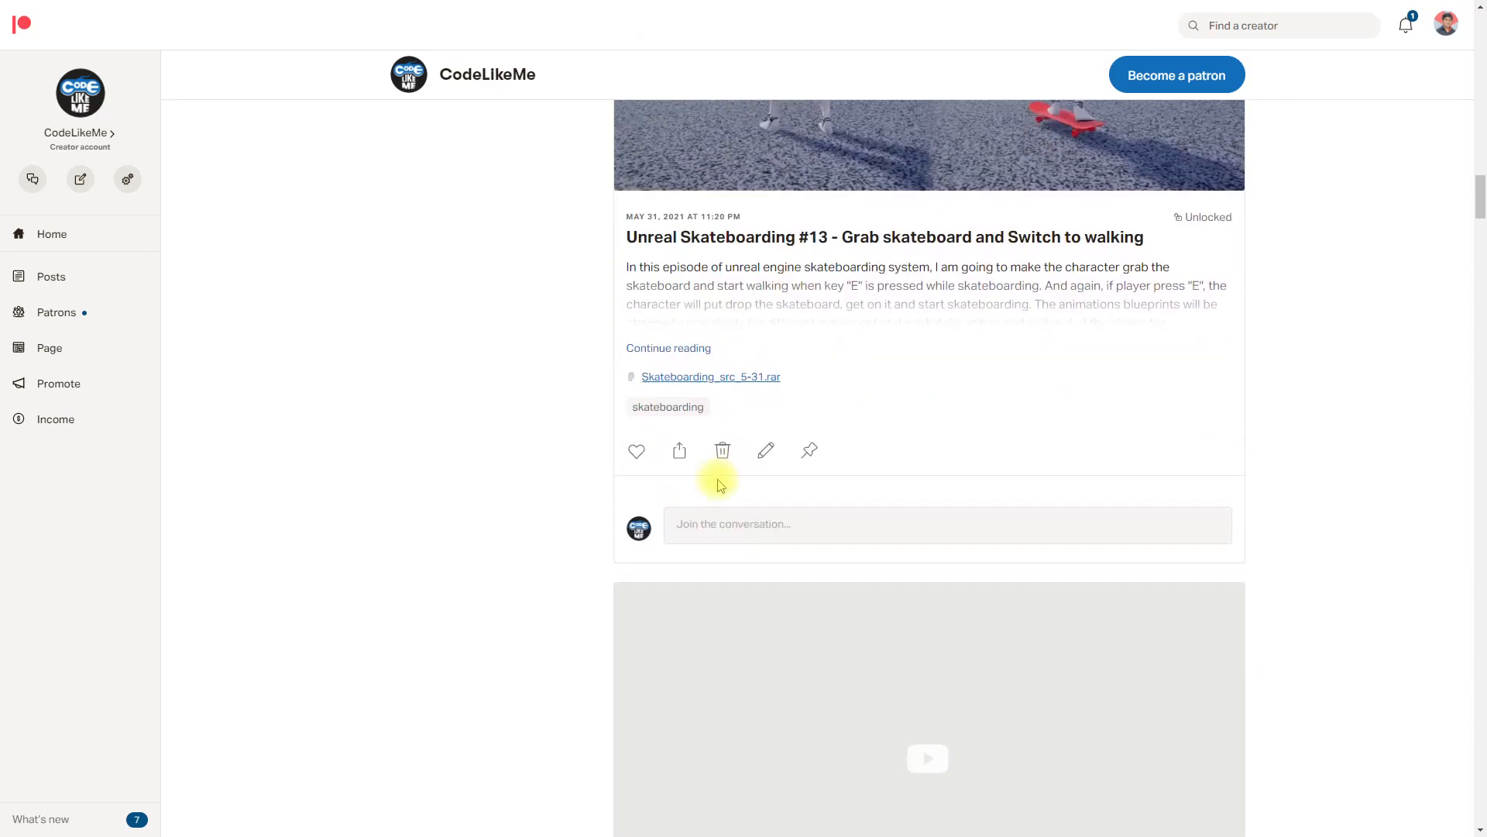
{"action": "scroll", "coordinate": [719, 485], "scroll_direction": "down", "scroll_amount": 10}
{"action": "scroll", "coordinate": [720, 485], "scroll_direction": "down", "scroll_amount": 15}
{"action": "scroll", "coordinate": [719, 485], "scroll_direction": "down", "scroll_amount": 15}
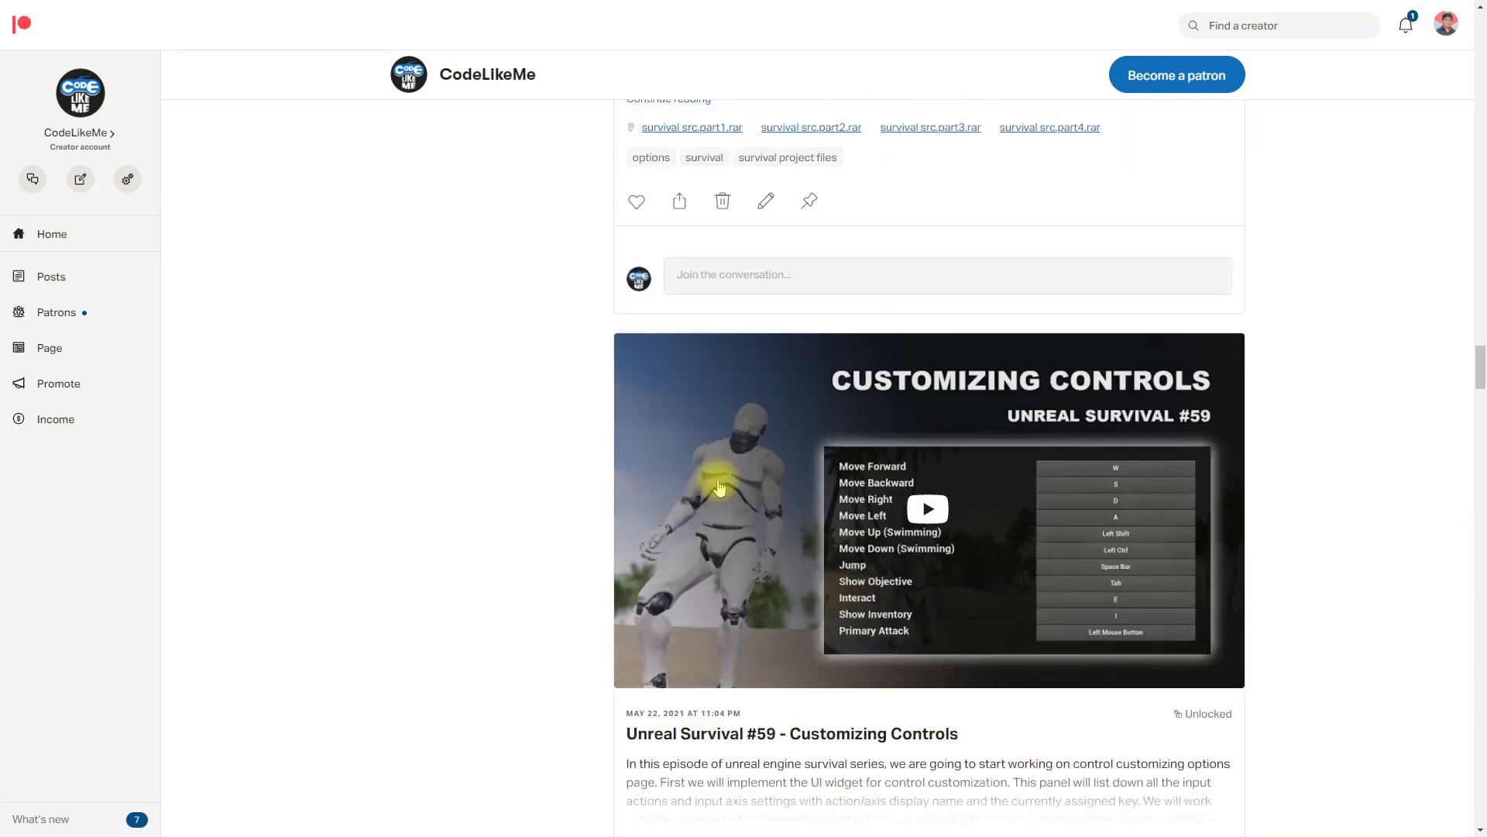
{"action": "scroll", "coordinate": [719, 485], "scroll_direction": "down", "scroll_amount": 12}
{"action": "scroll", "coordinate": [715, 486], "scroll_direction": "down", "scroll_amount": 15}
{"action": "scroll", "coordinate": [712, 486], "scroll_direction": "down", "scroll_amount": 8}
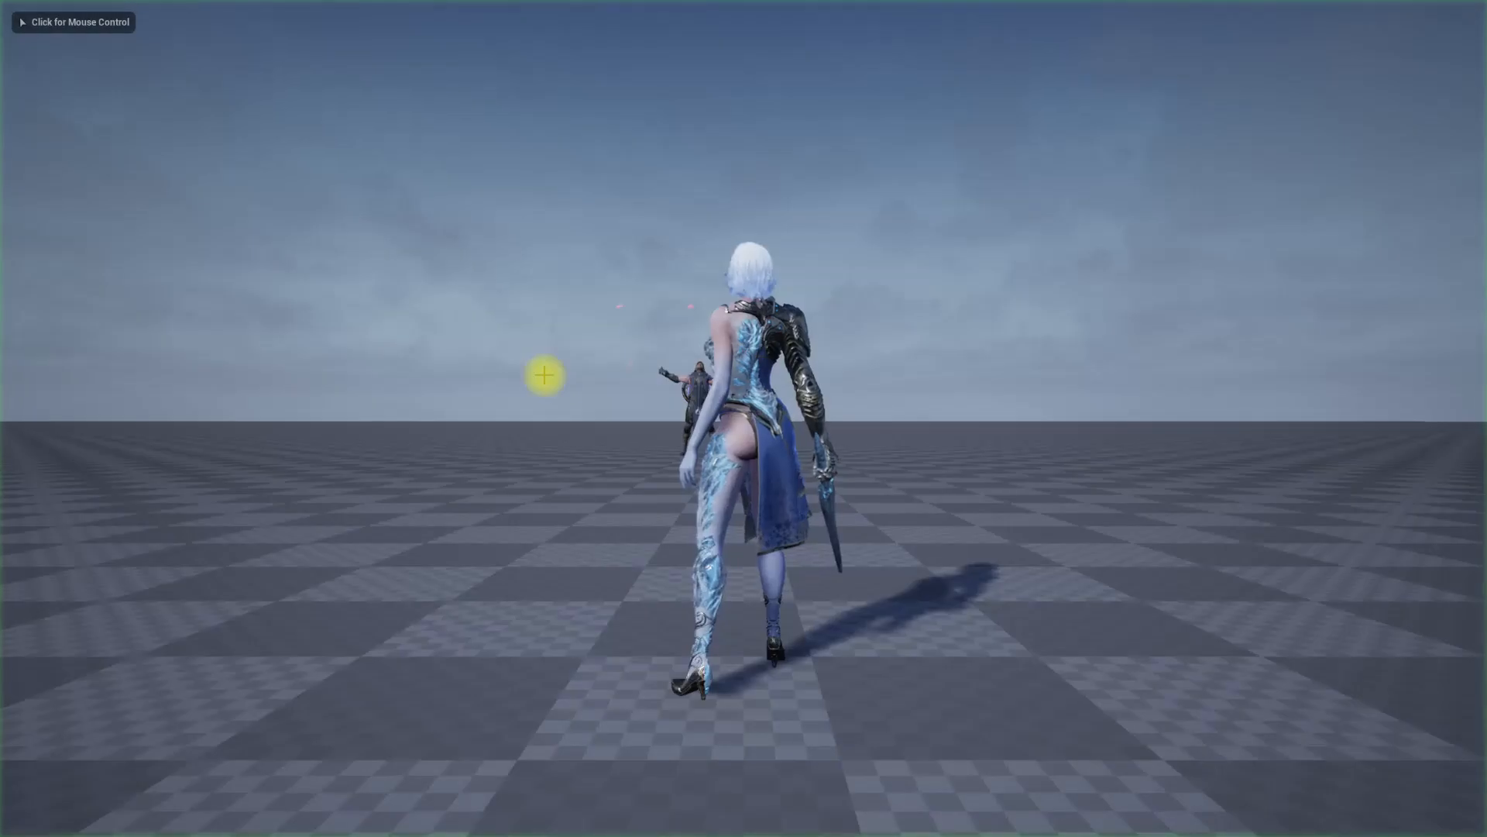